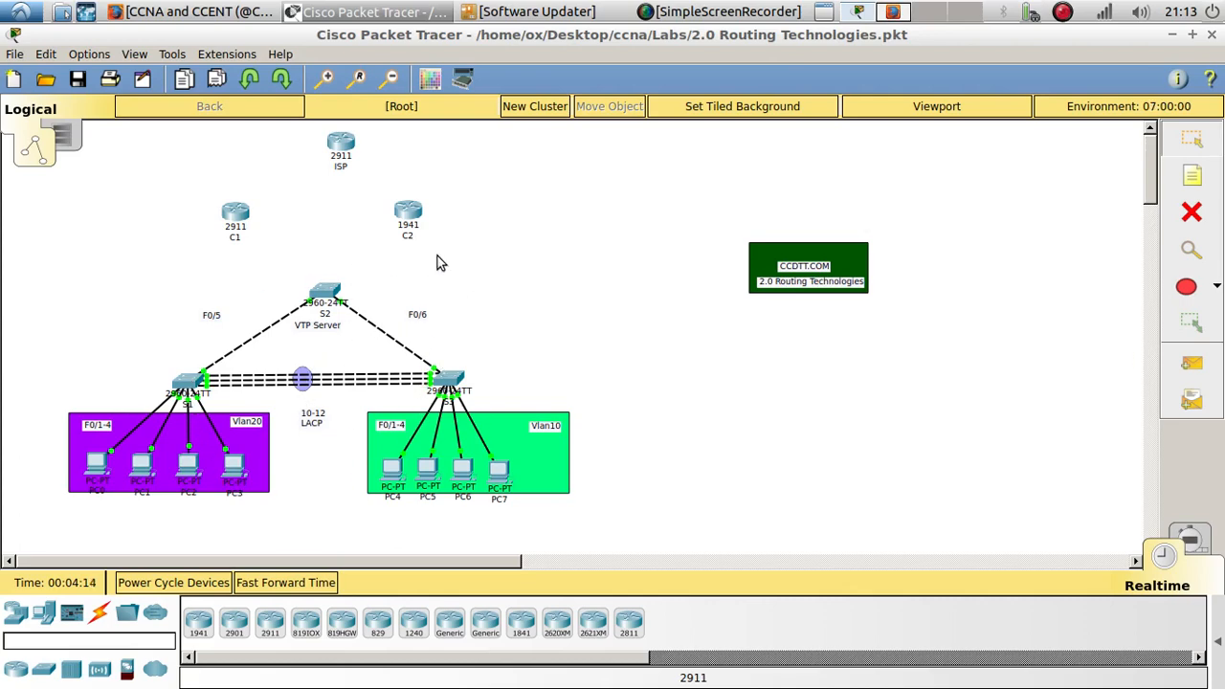
- Open the ICND2 Exam Topics page in the browser and expand the 1.0 LAN Switching Technologies details
left_click(890, 12)
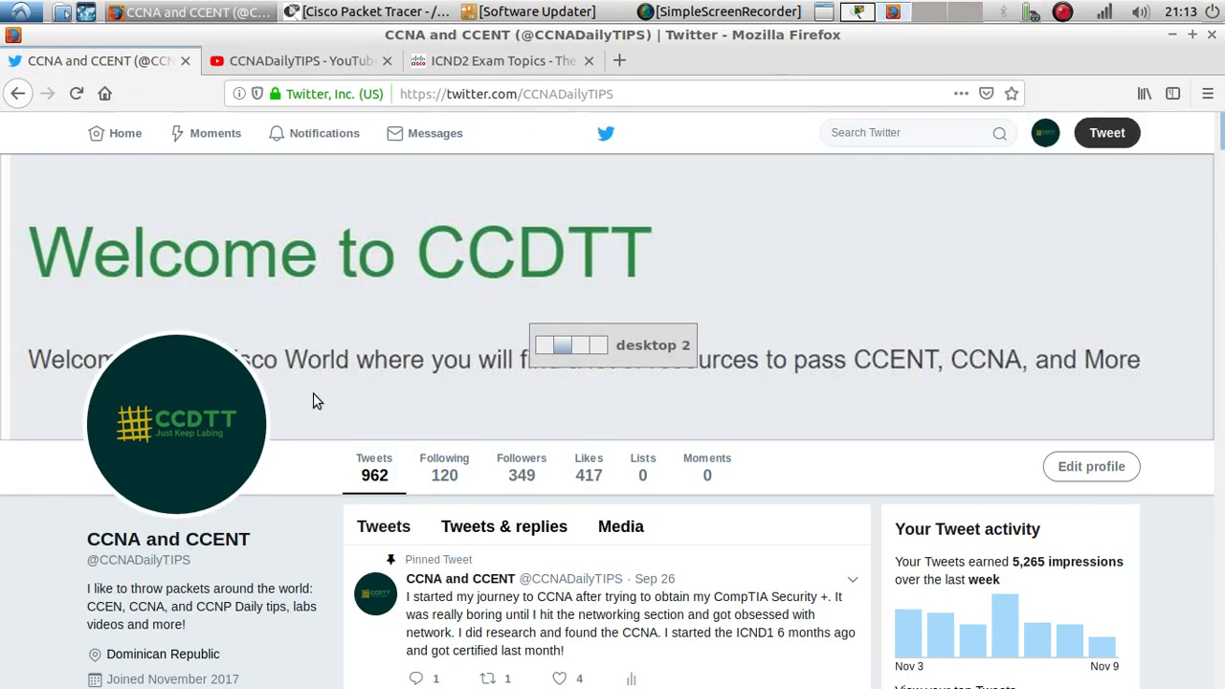
left_click(446, 67)
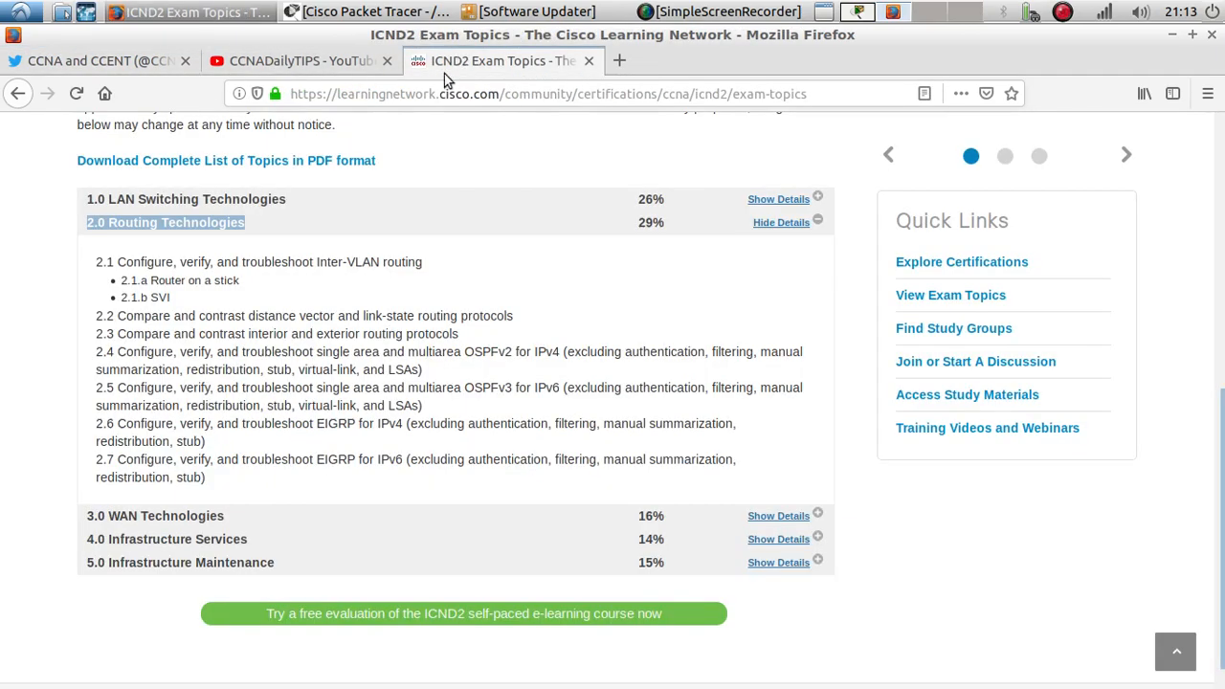
left_click(138, 205)
scroll(131, 194, "up", 4)
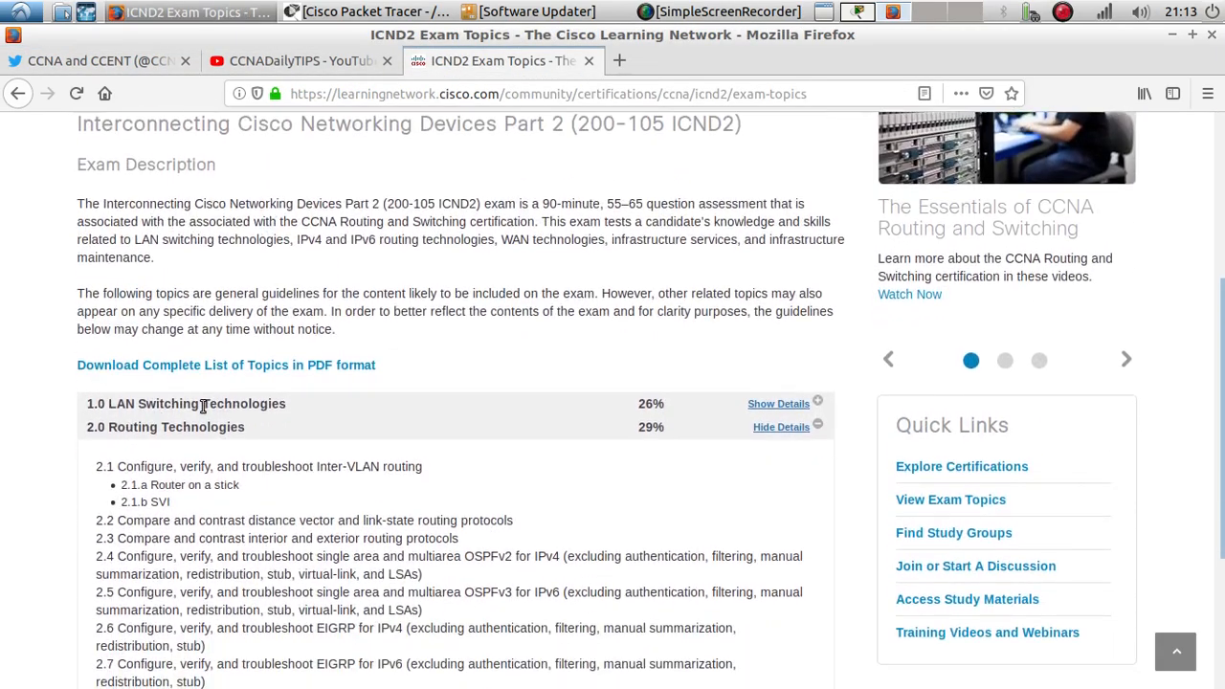
left_click(778, 403)
scroll(240, 424, "down", 2)
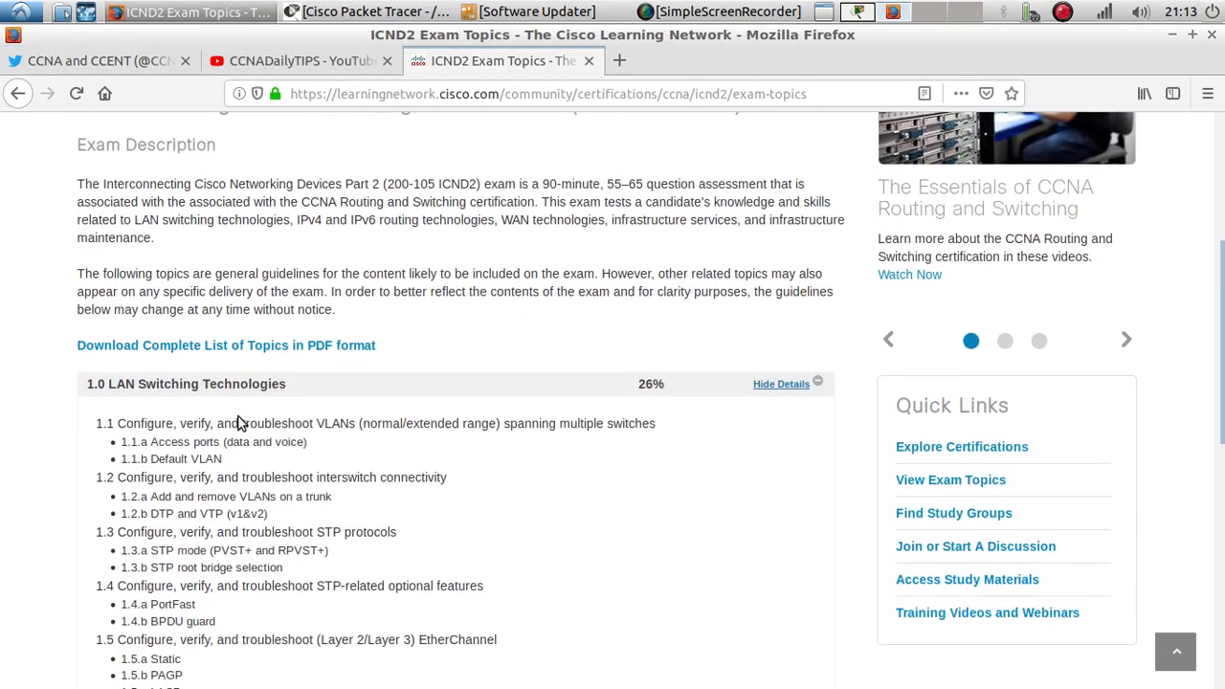
scroll(153, 475, "down", 2)
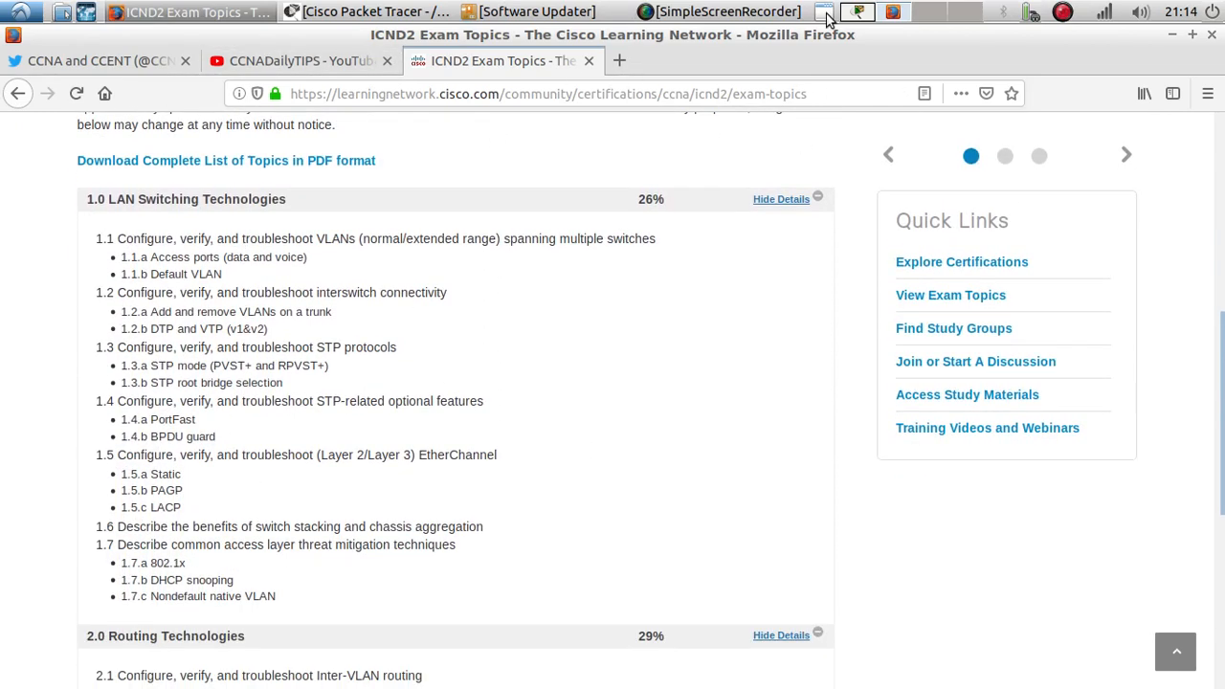
- Review the LAN switching topics, highlighting RPVST+, root bridge selection, VTP, VLAN and EtherChannel
left_click(859, 11)
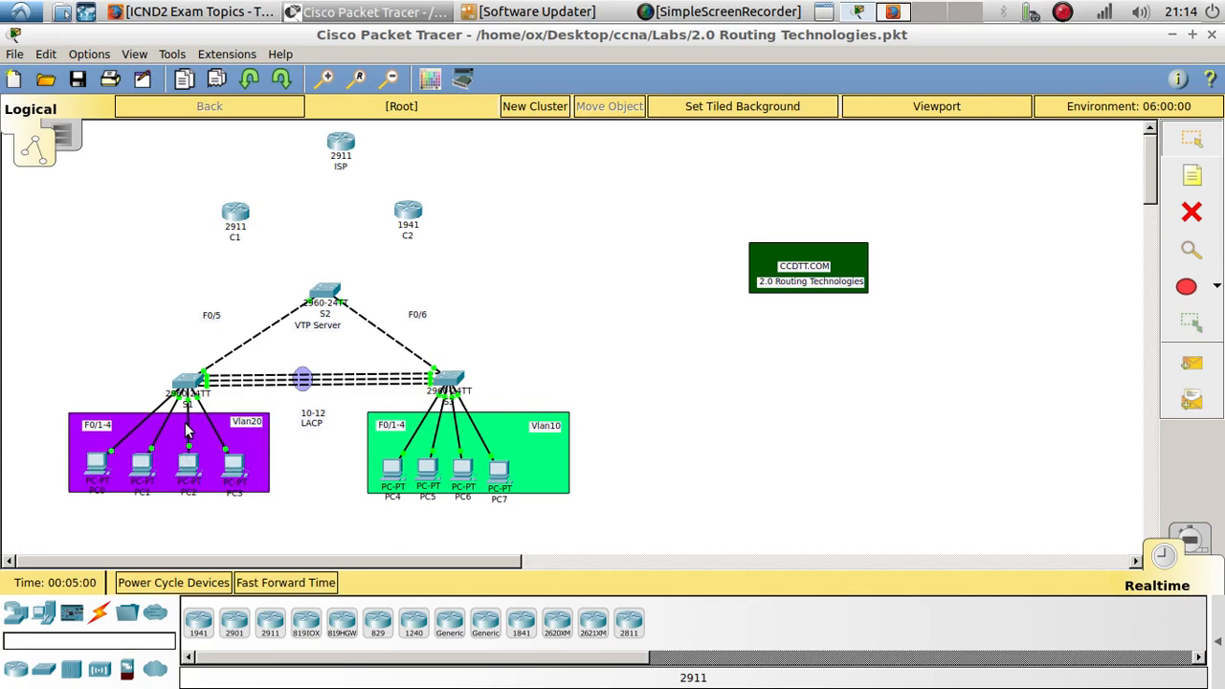
left_click(897, 18)
left_click_drag(277, 368, 329, 367)
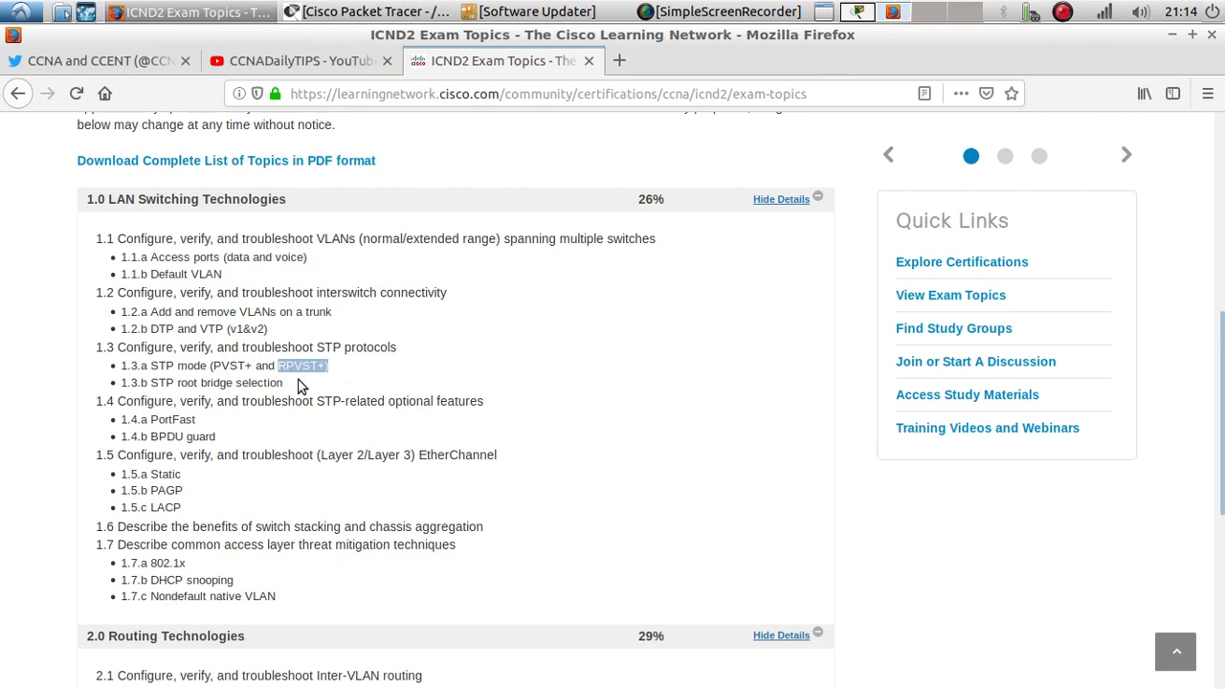
left_click_drag(182, 382, 291, 387)
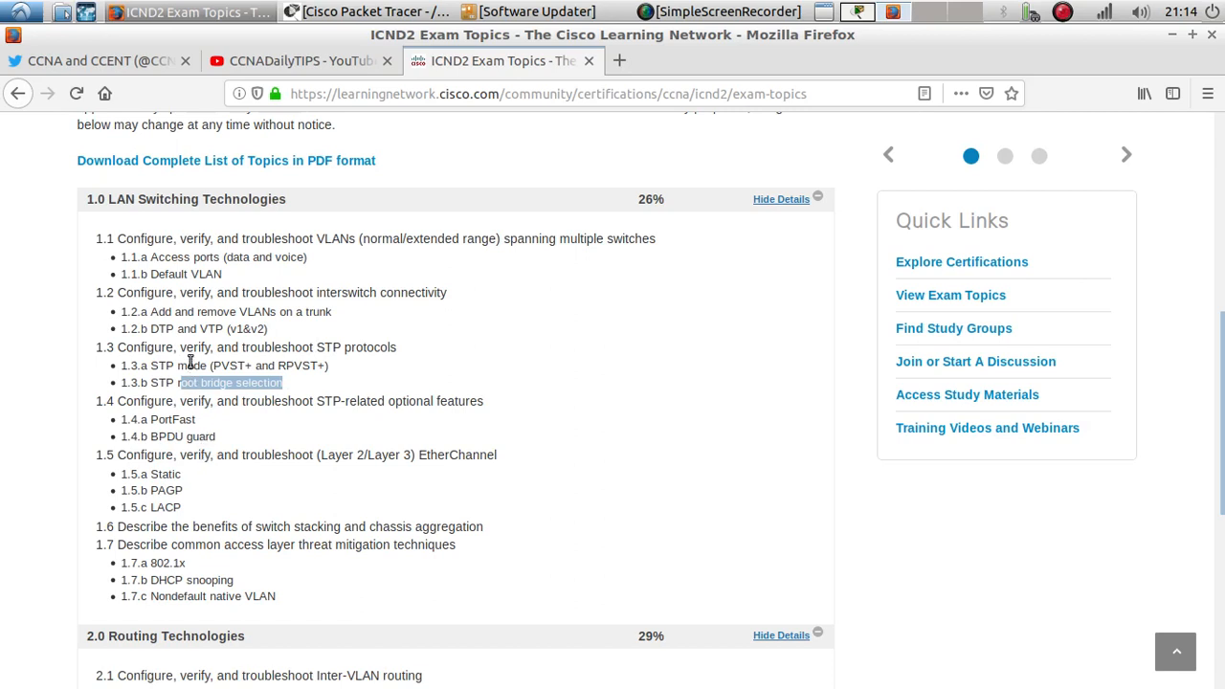
double_click(210, 329)
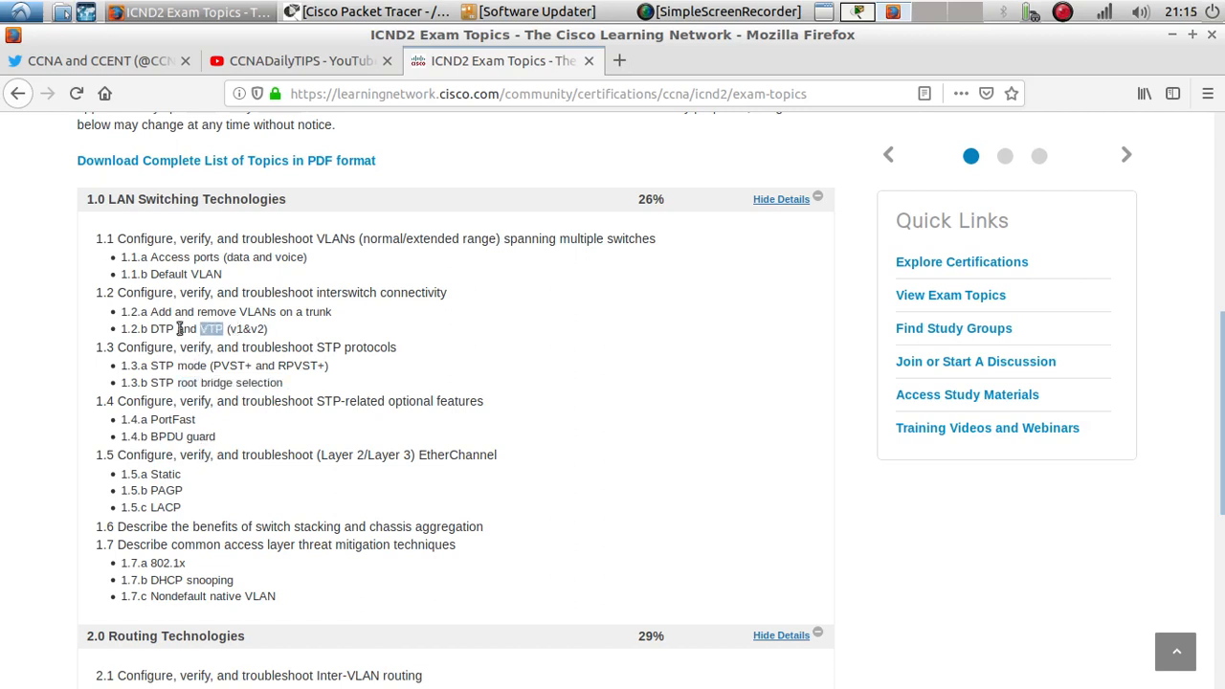
double_click(210, 273)
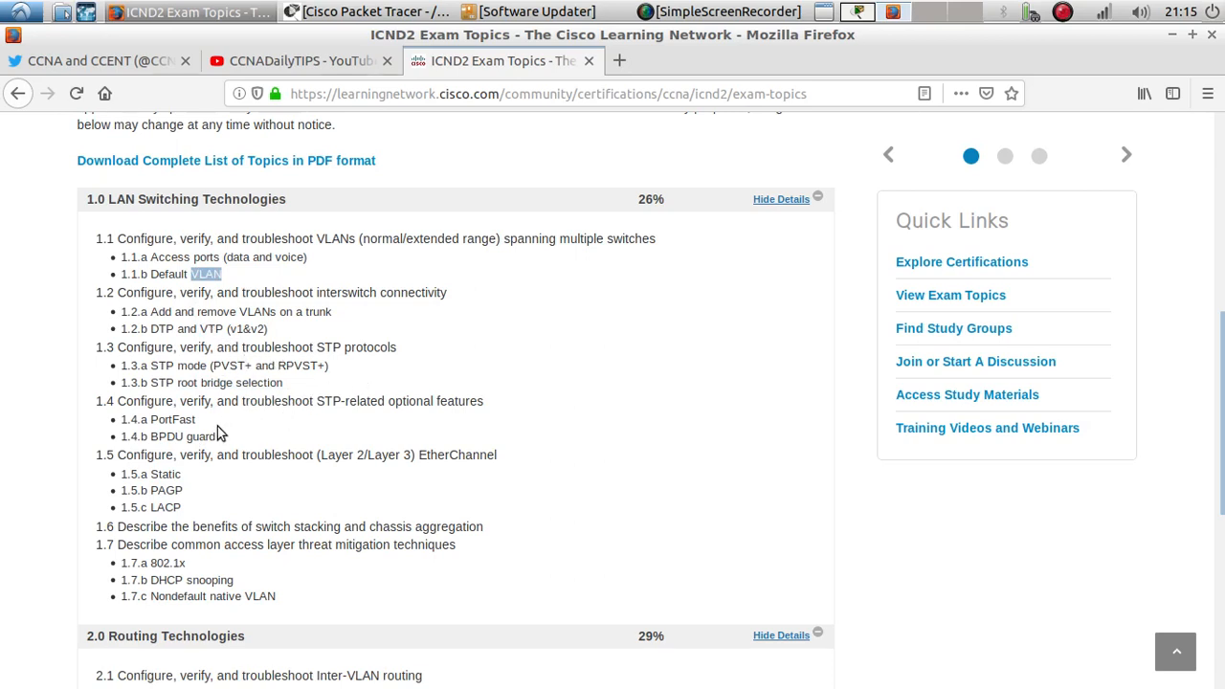
left_click_drag(217, 424, 152, 445)
double_click(451, 456)
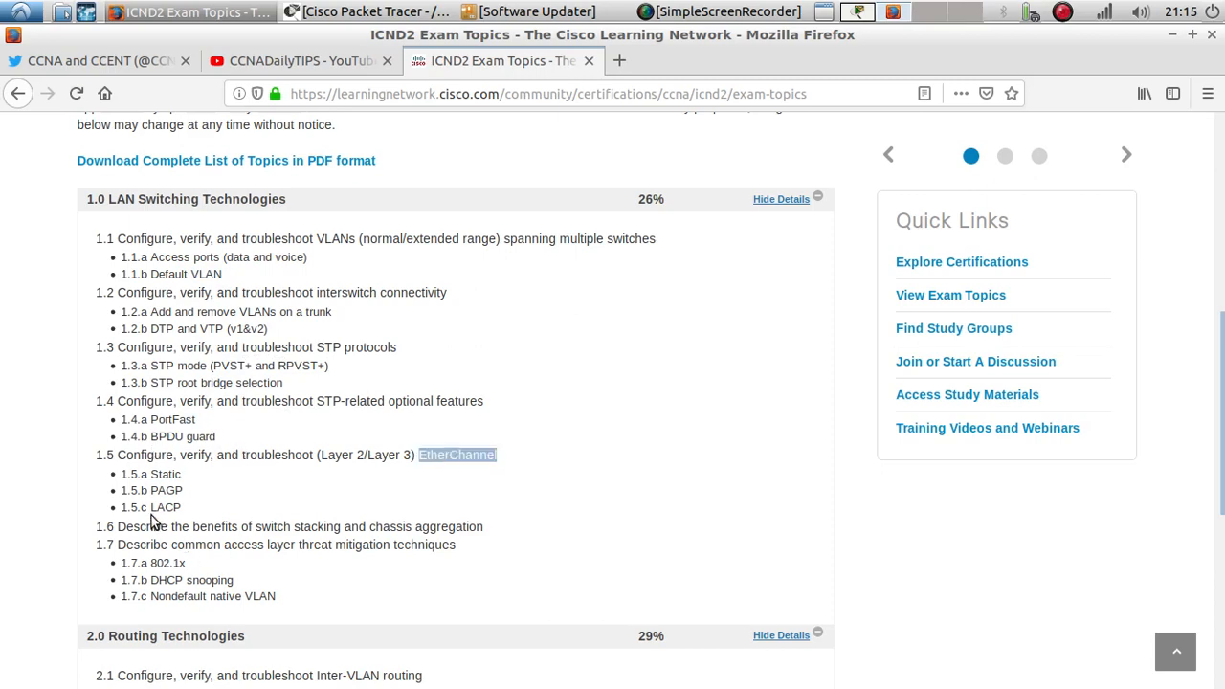
- Scroll through the 2.0 Routing Technologies topics, highlighting Router on a stick, EIGRP and OSPFv2
scroll(196, 519, "down", 1)
scroll(196, 519, "down", 3)
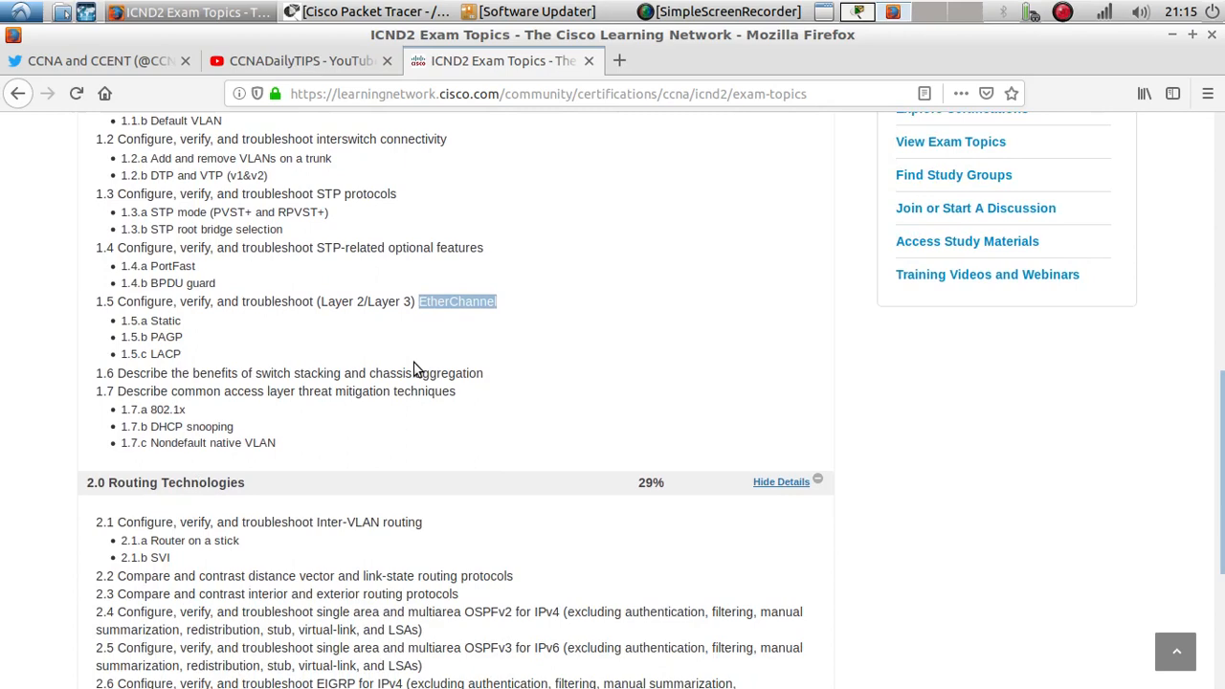
scroll(414, 369, "down", 3)
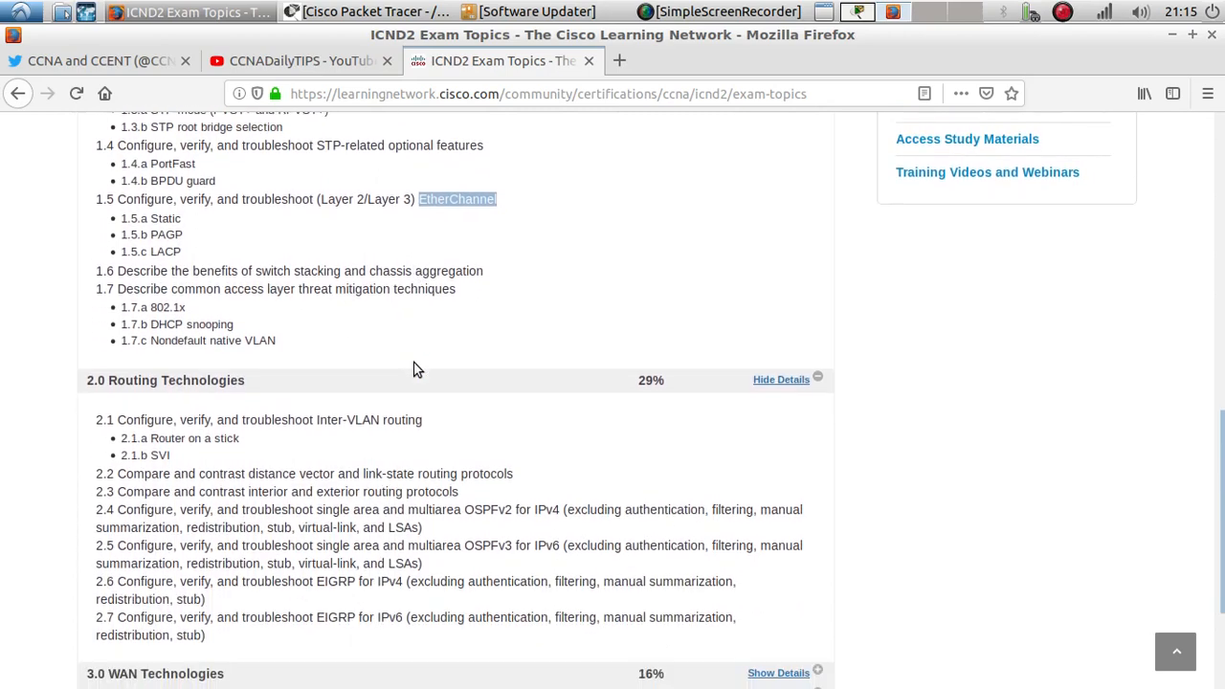
scroll(413, 368, "up", 9)
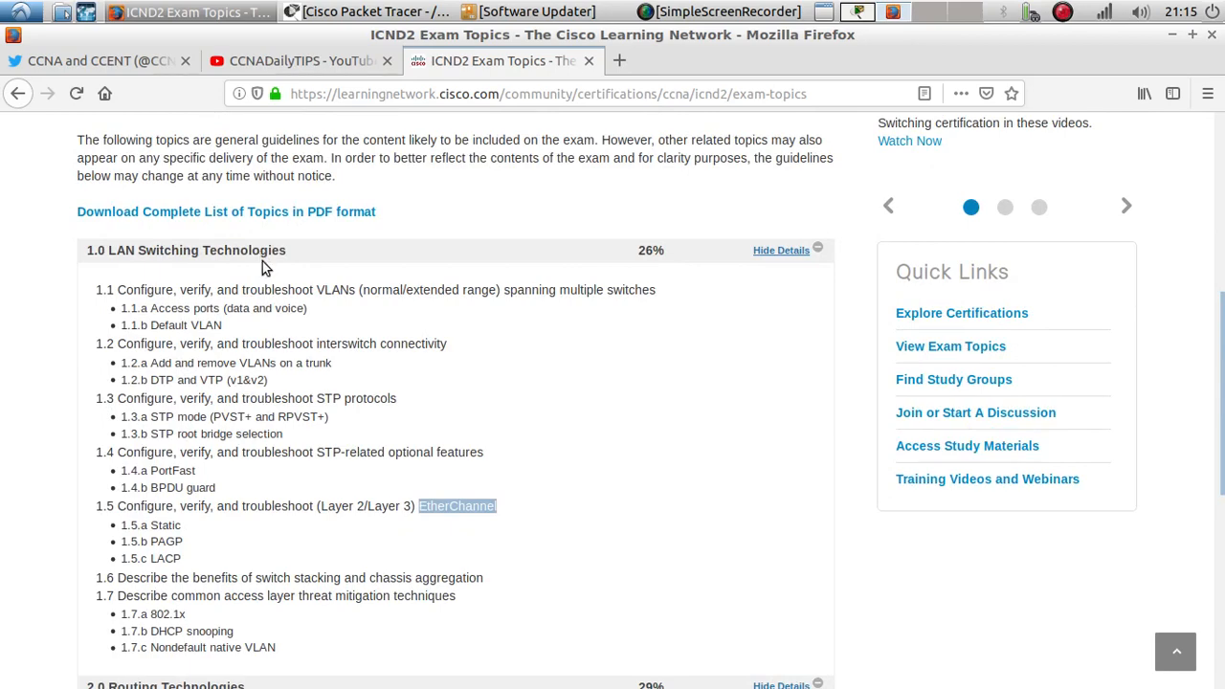
scroll(262, 261, "down", 12)
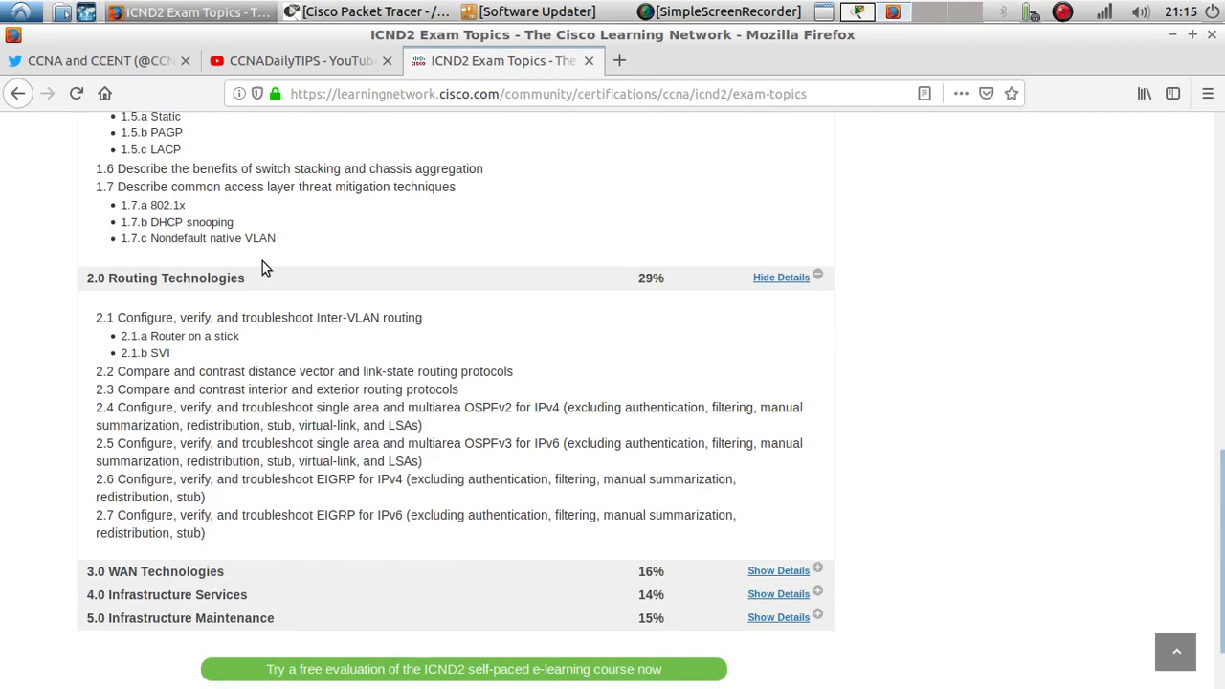
scroll(262, 266, "down", 3)
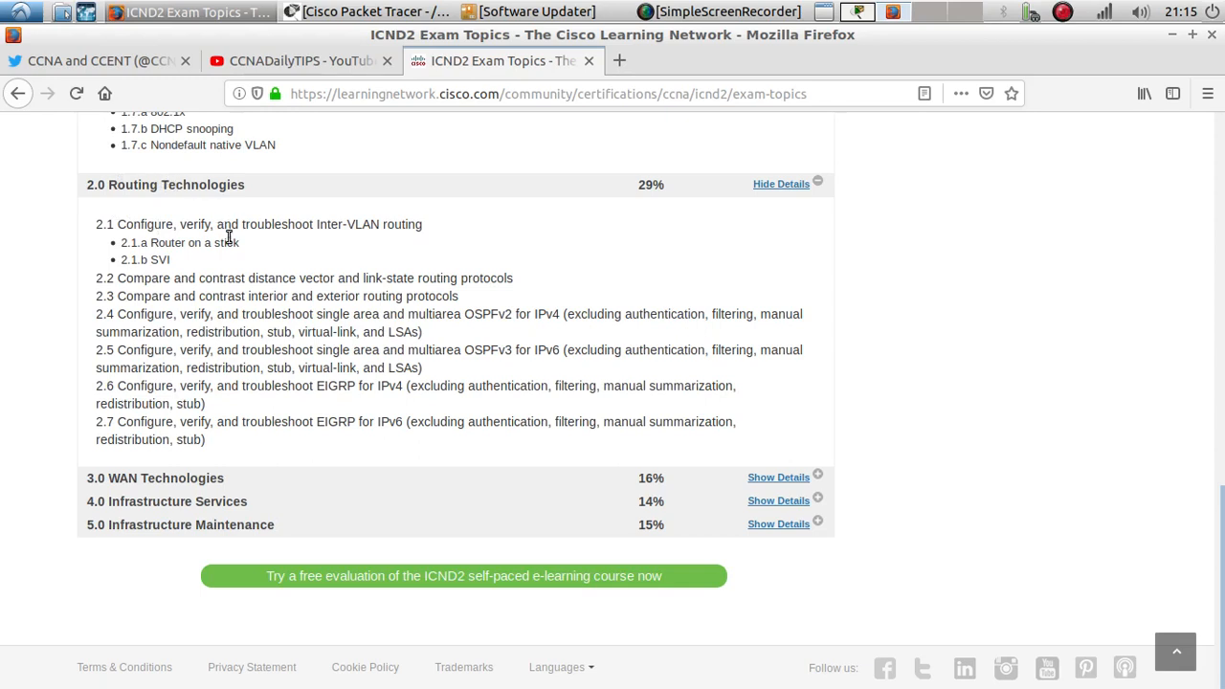
left_click_drag(240, 243, 153, 242)
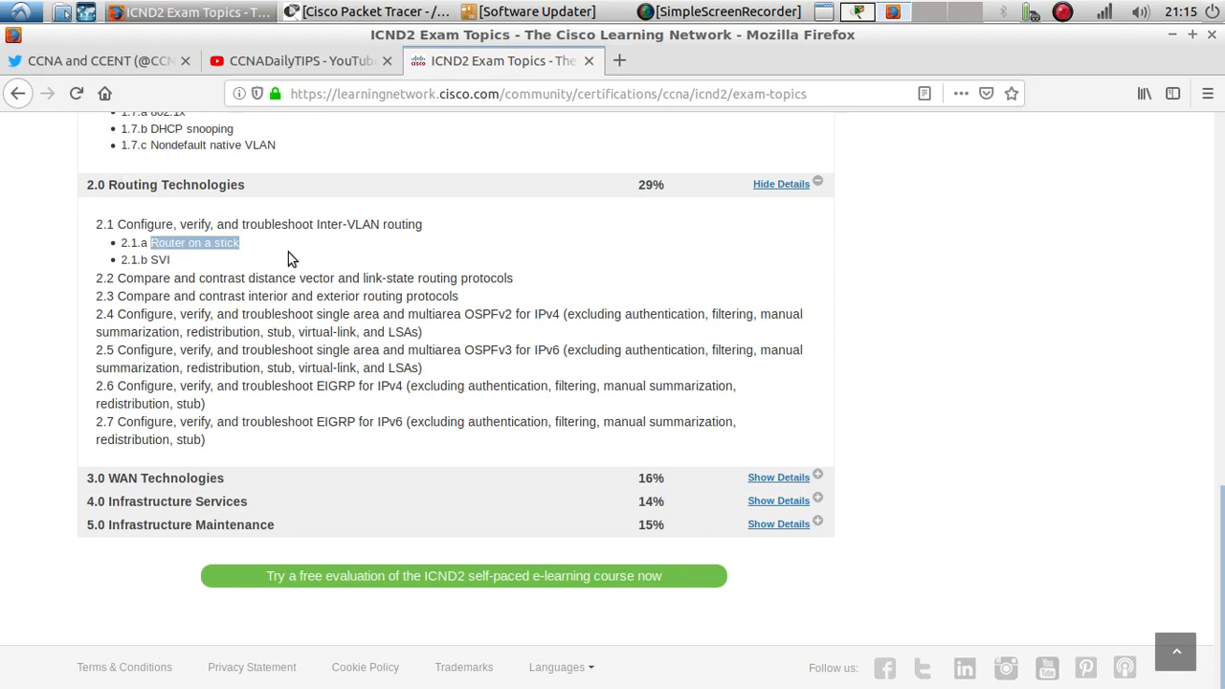
left_click(319, 390)
left_click_drag(319, 390, 354, 388)
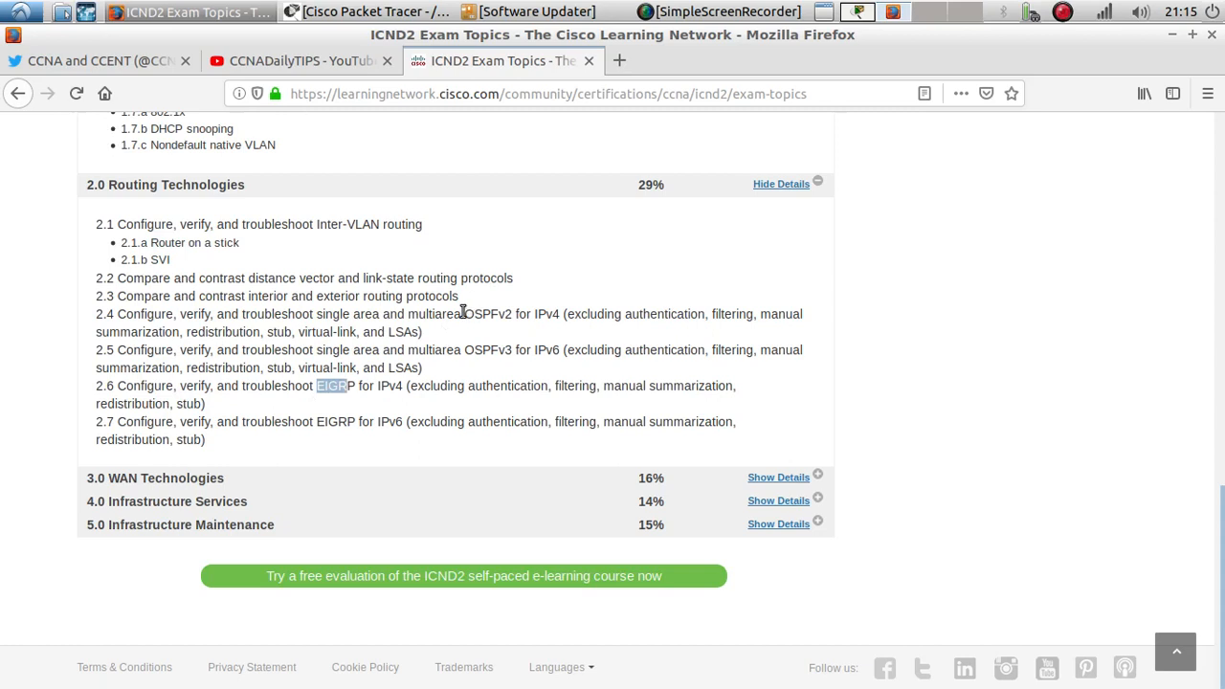
left_click_drag(462, 314, 514, 314)
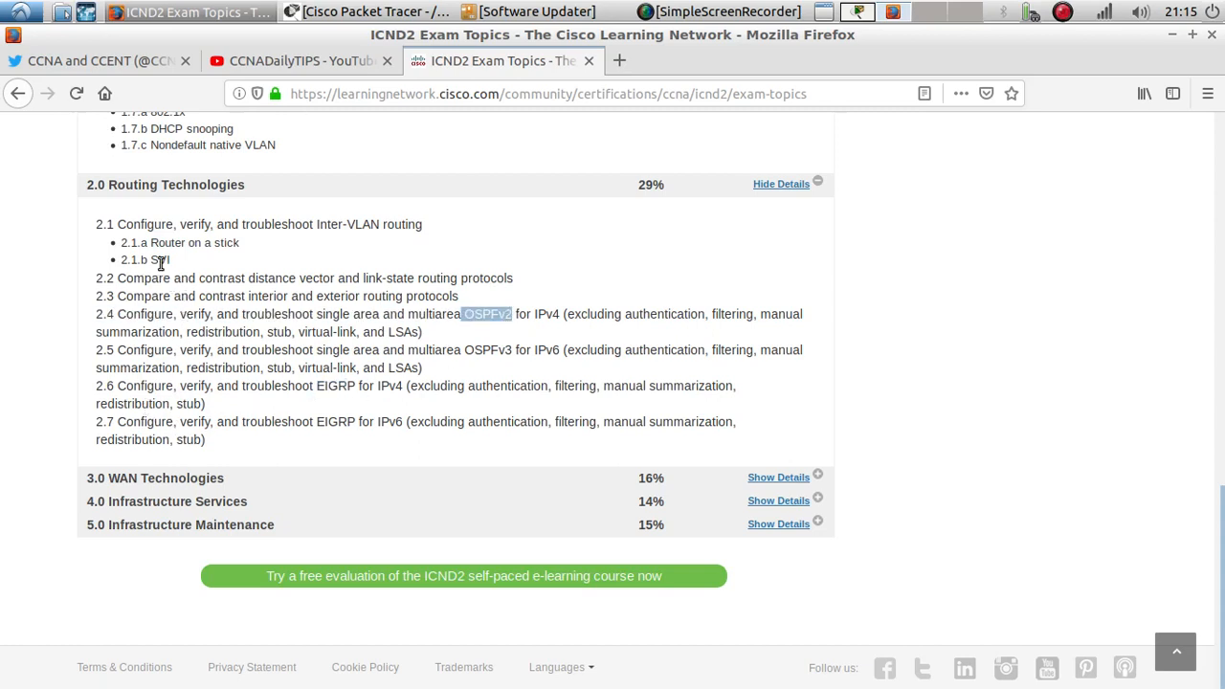
left_click_drag(150, 243, 239, 243)
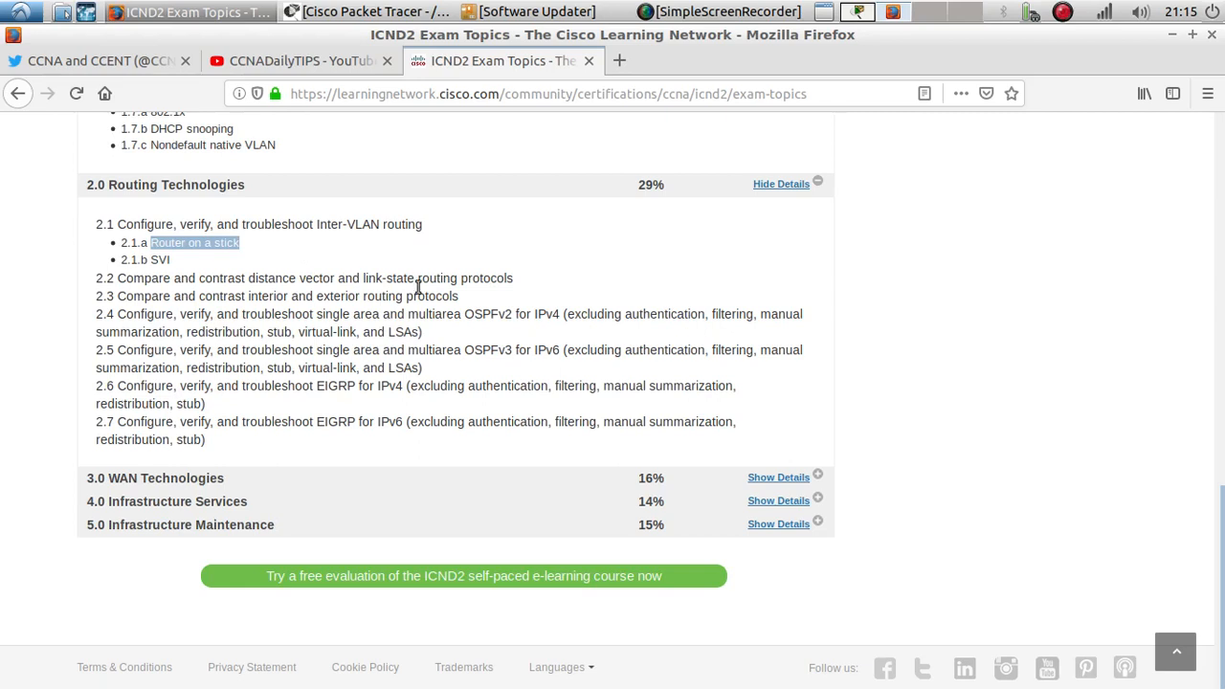
double_click(332, 389)
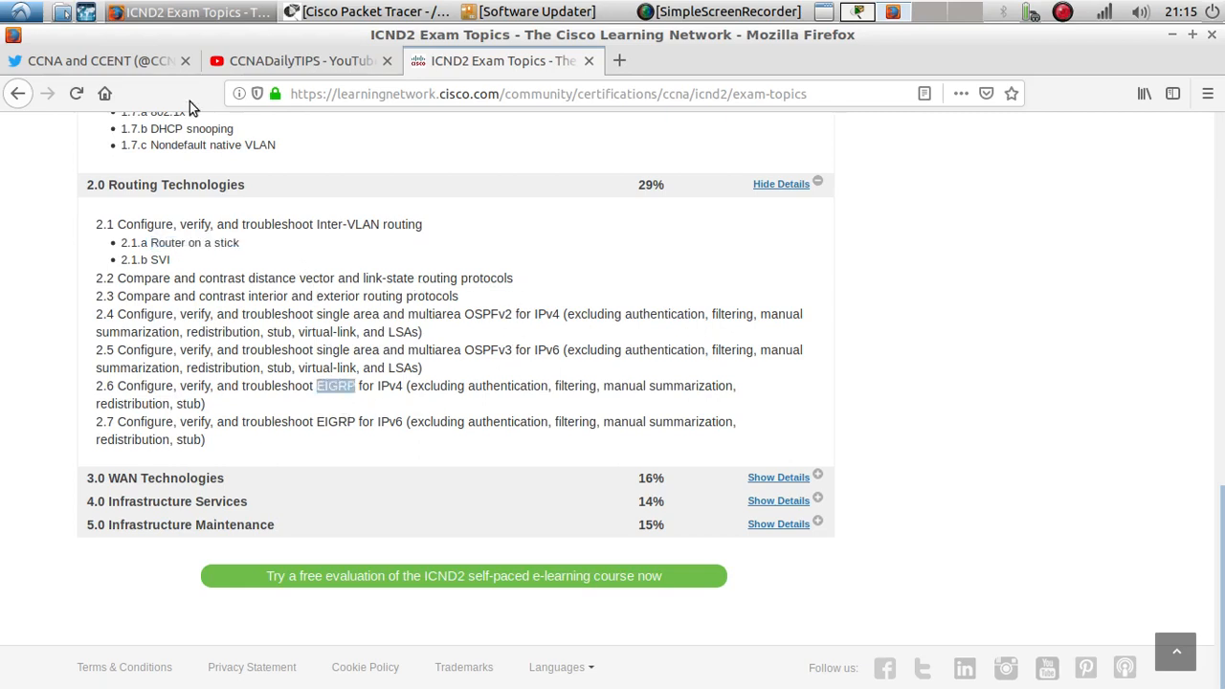
- Browse the CCNA and CCENT Twitter profile and the CCNADailyTIPS YouTube channel, then return to the exam topics
left_click(144, 61)
scroll(311, 424, "down", 3)
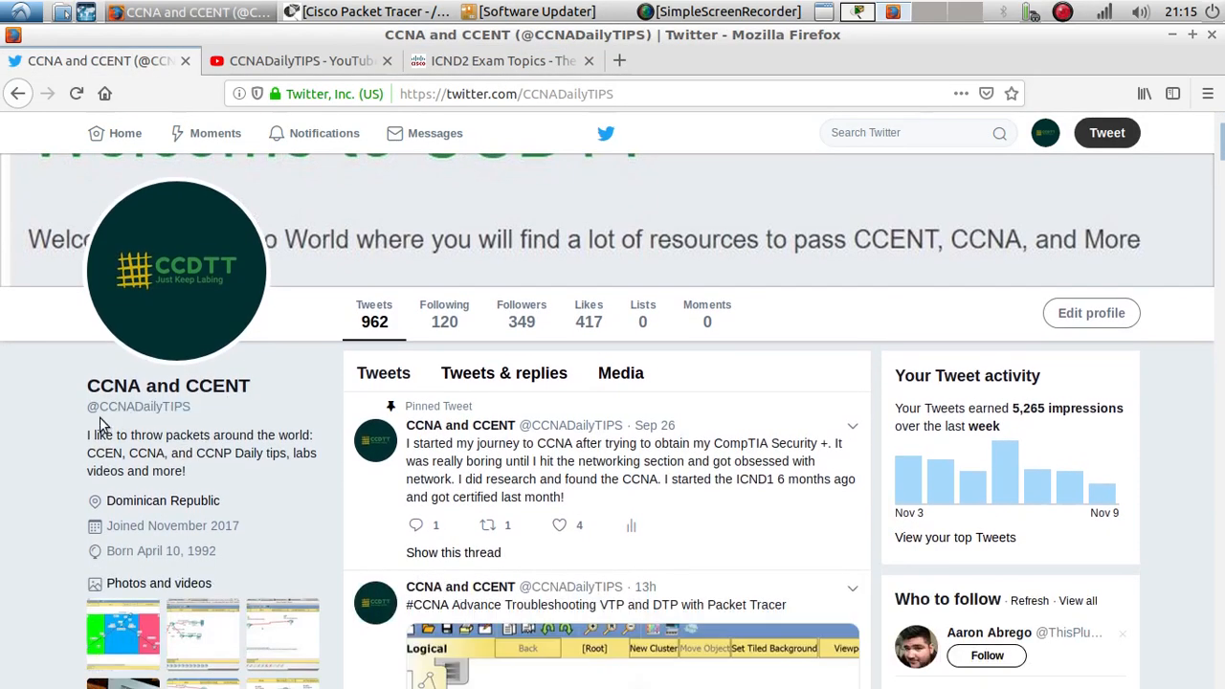
double_click(101, 419)
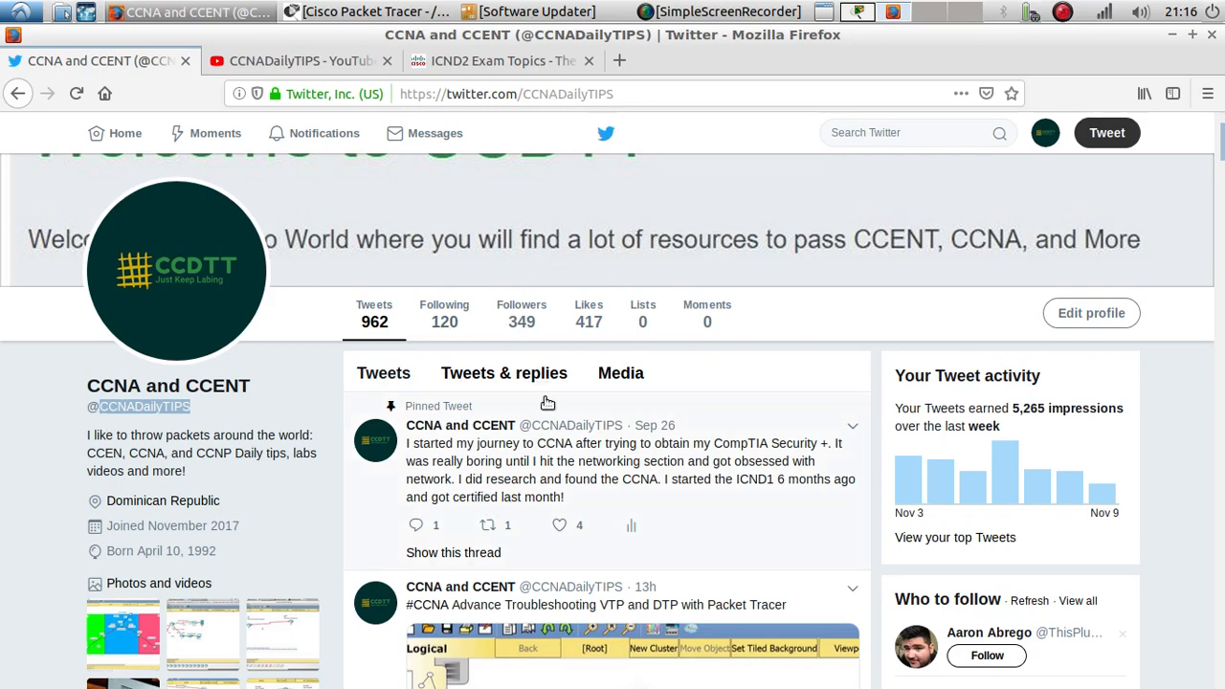
left_click(296, 60)
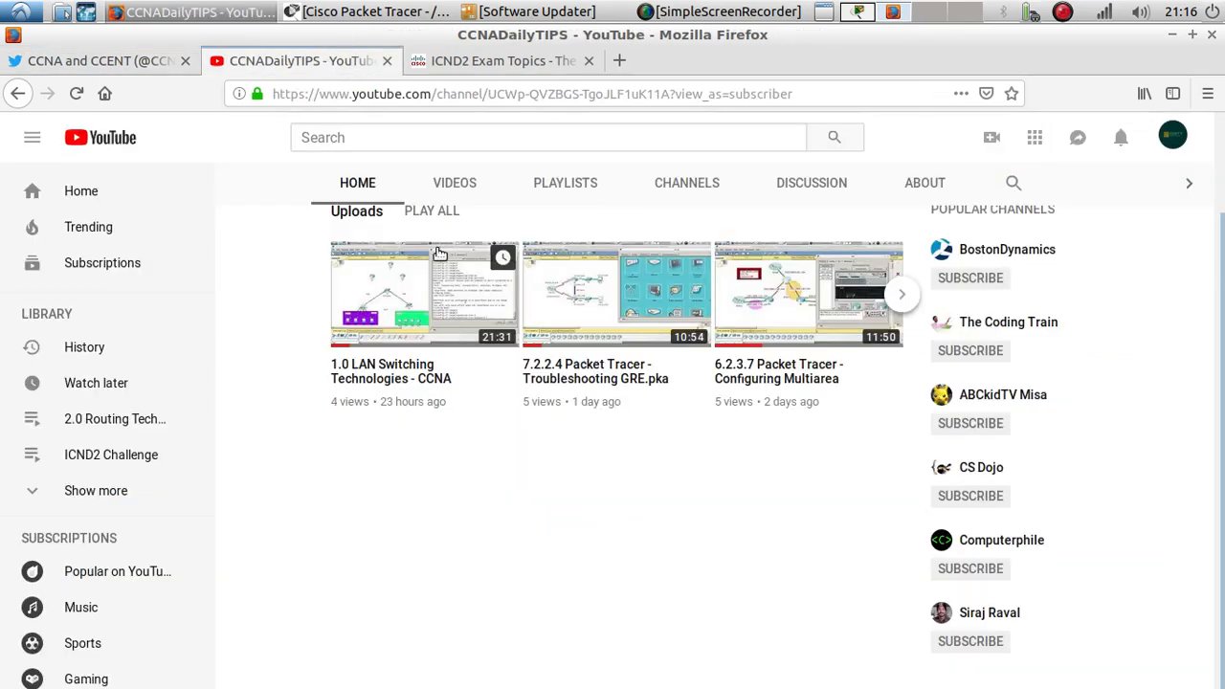
scroll(468, 306, "up", 2)
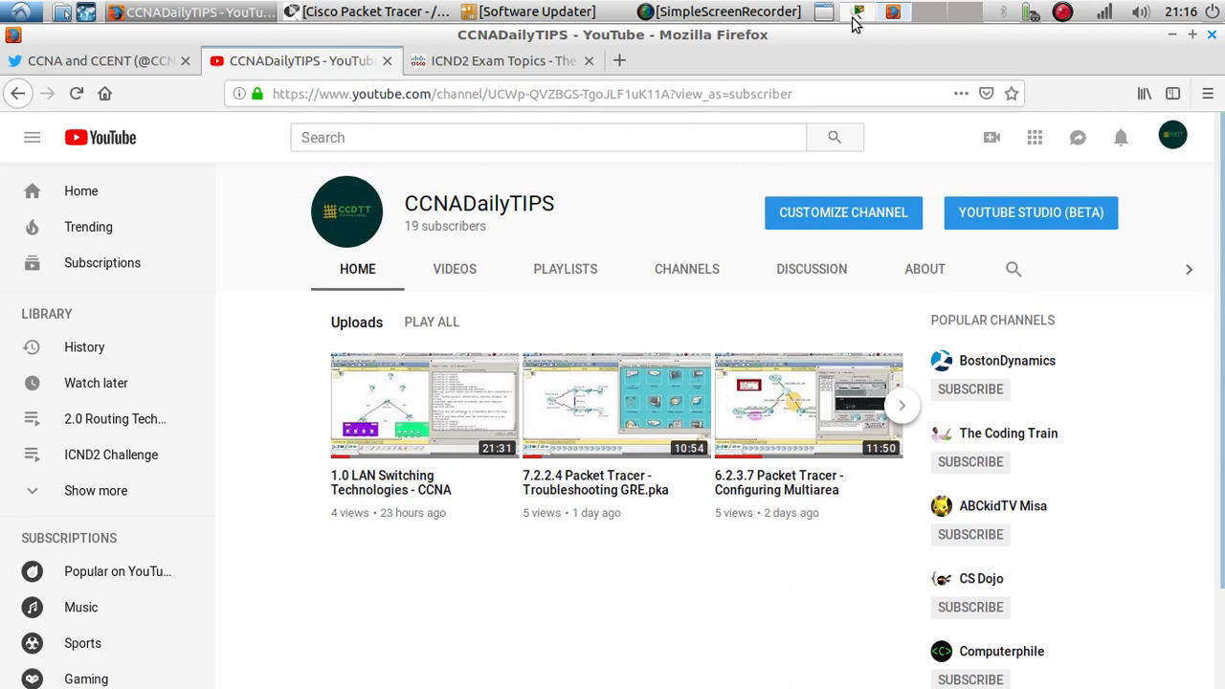
left_click(536, 63)
- Switch to Packet Tracer and reposition the C1, C2 and ISP routers in the topology
left_click(859, 13)
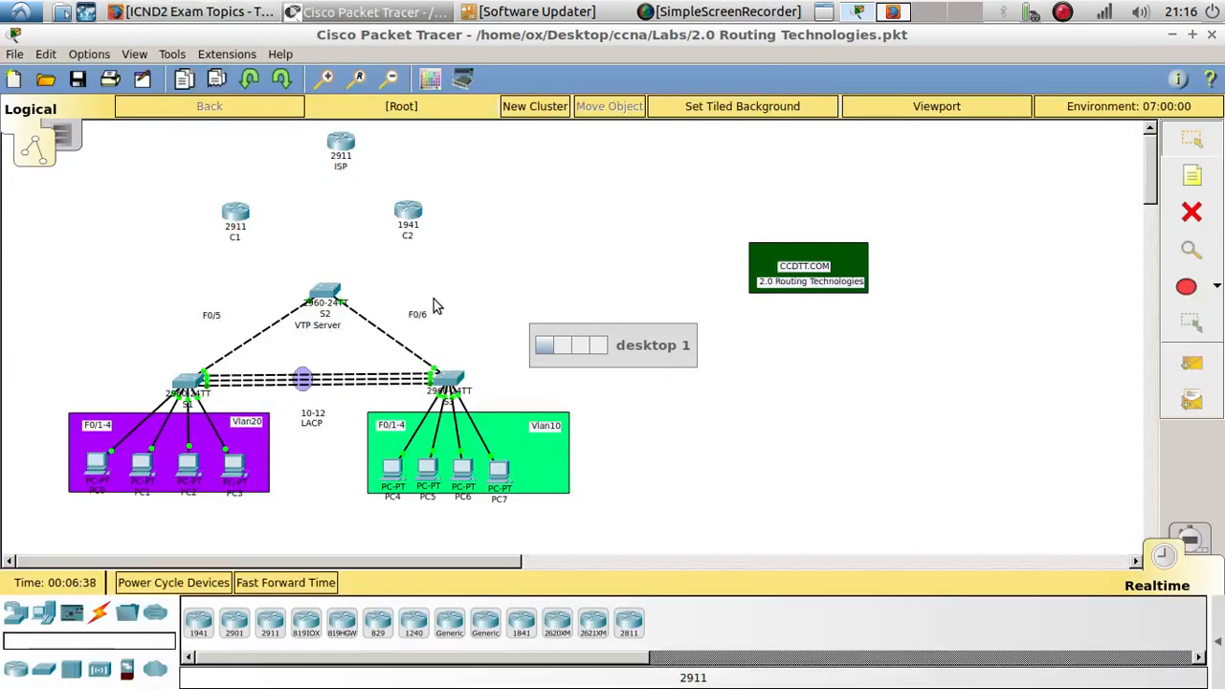
left_click_drag(239, 222, 170, 213)
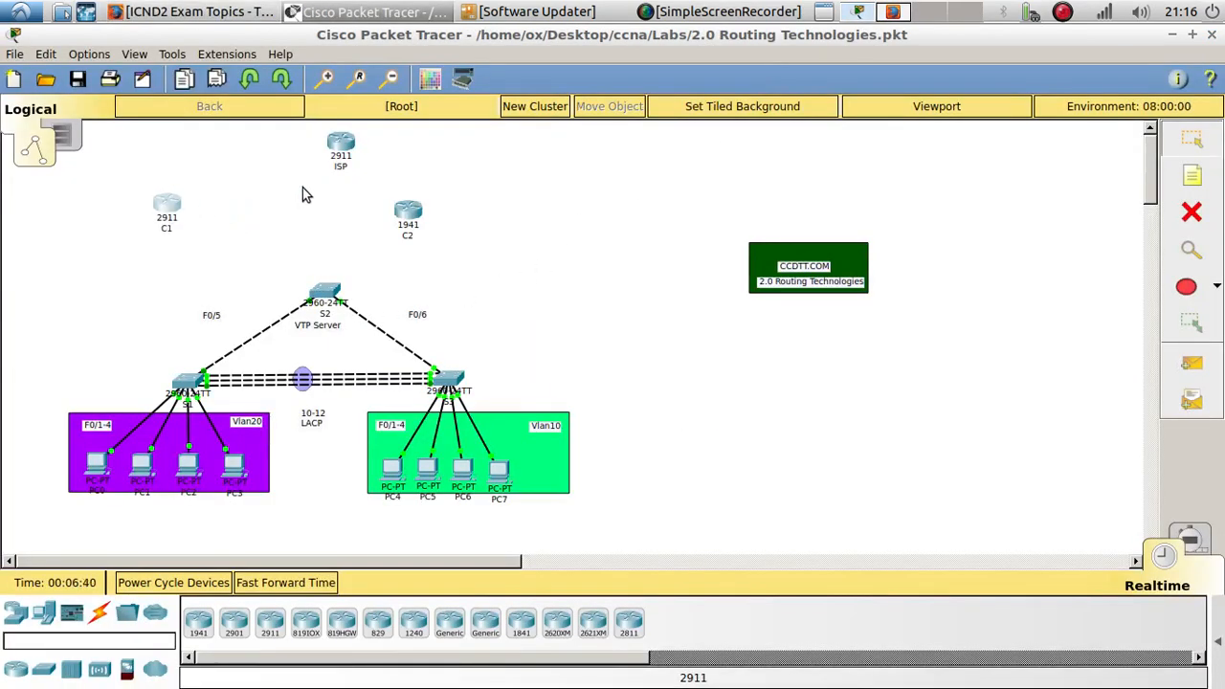
left_click_drag(411, 215, 497, 204)
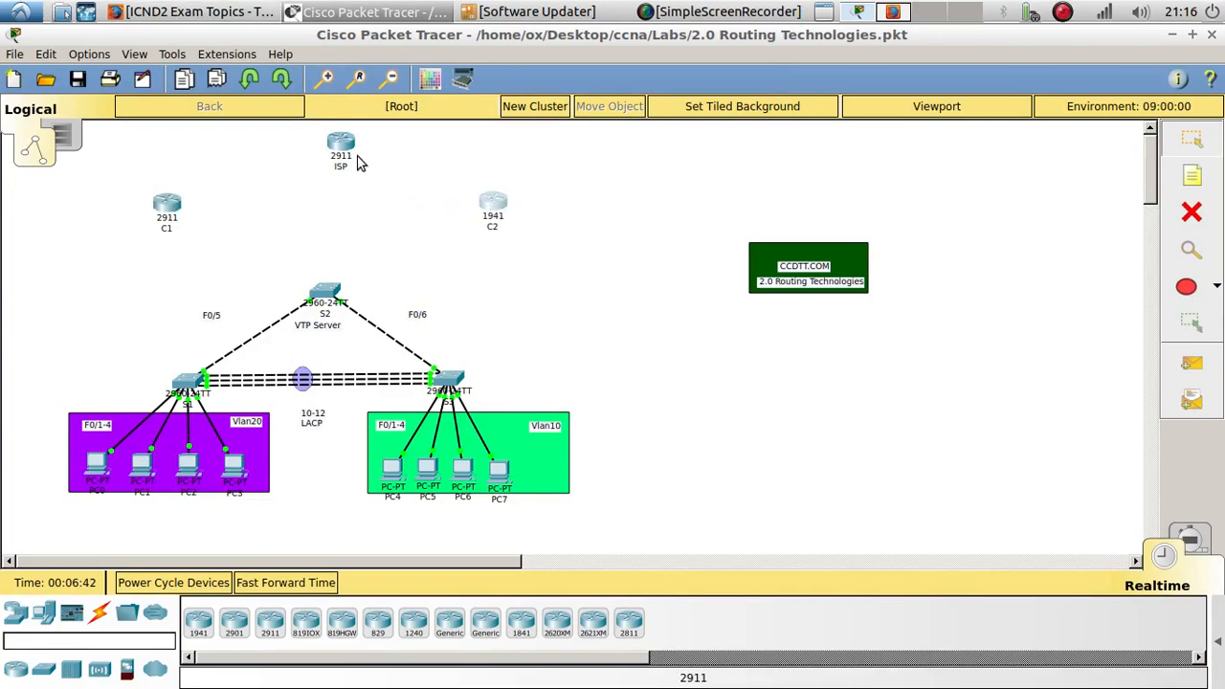
left_click_drag(347, 154, 352, 144)
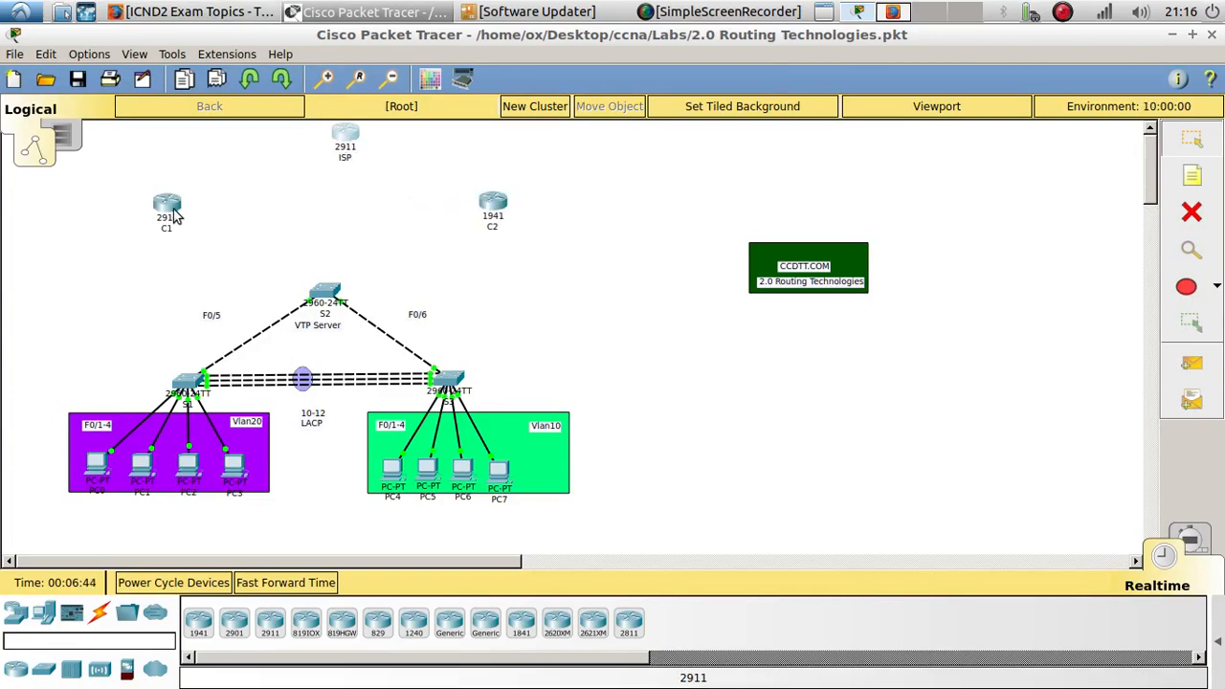
left_click_drag(175, 215, 213, 196)
left_click_drag(492, 204, 485, 193)
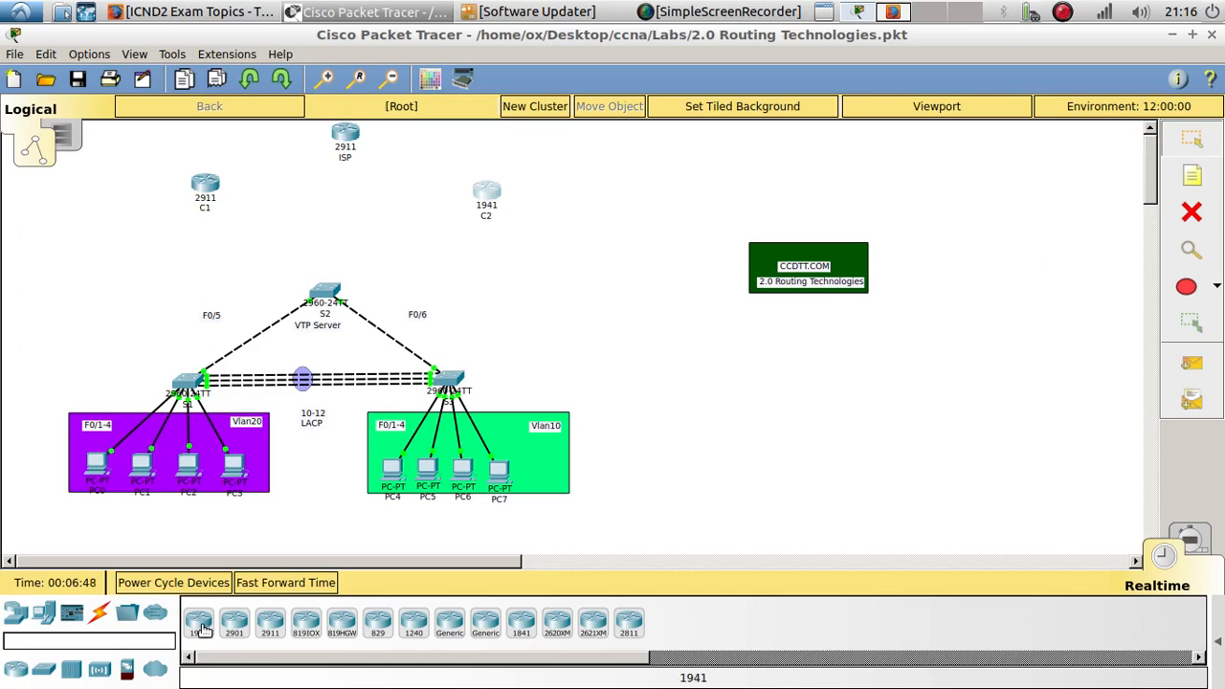
- Add a 2911 router below the C1 and C2 routers and rename it Router on a Stick
left_click_drag(272, 622, 332, 229)
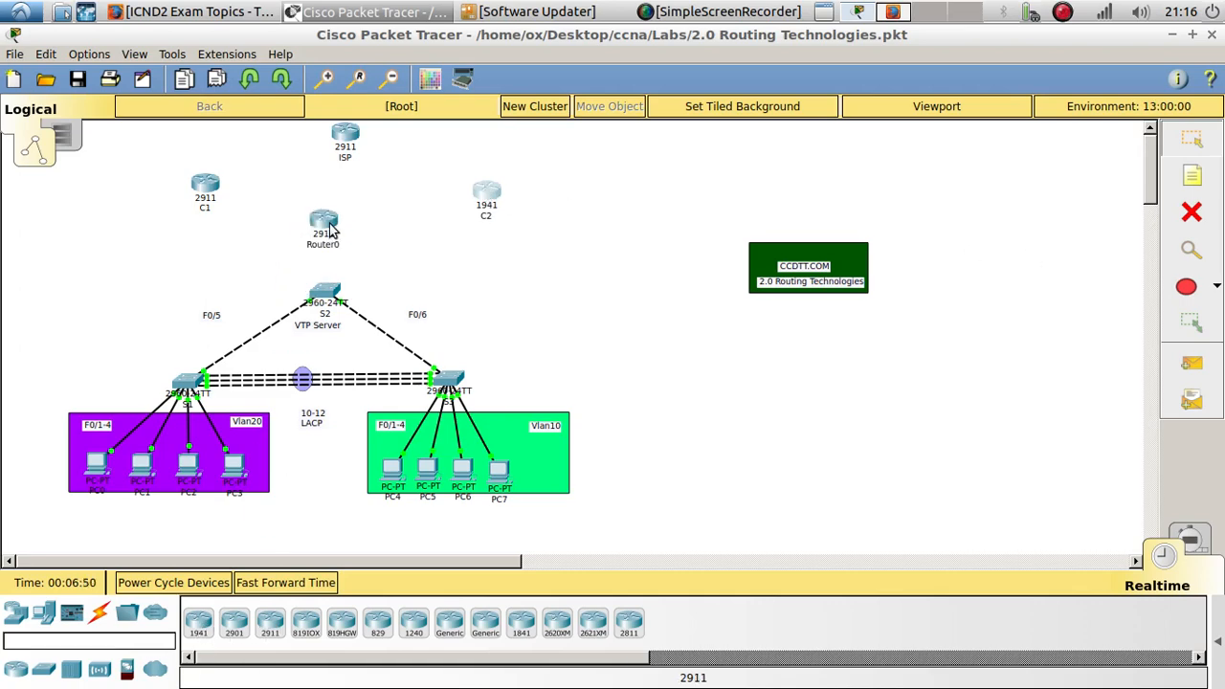
left_click(331, 239)
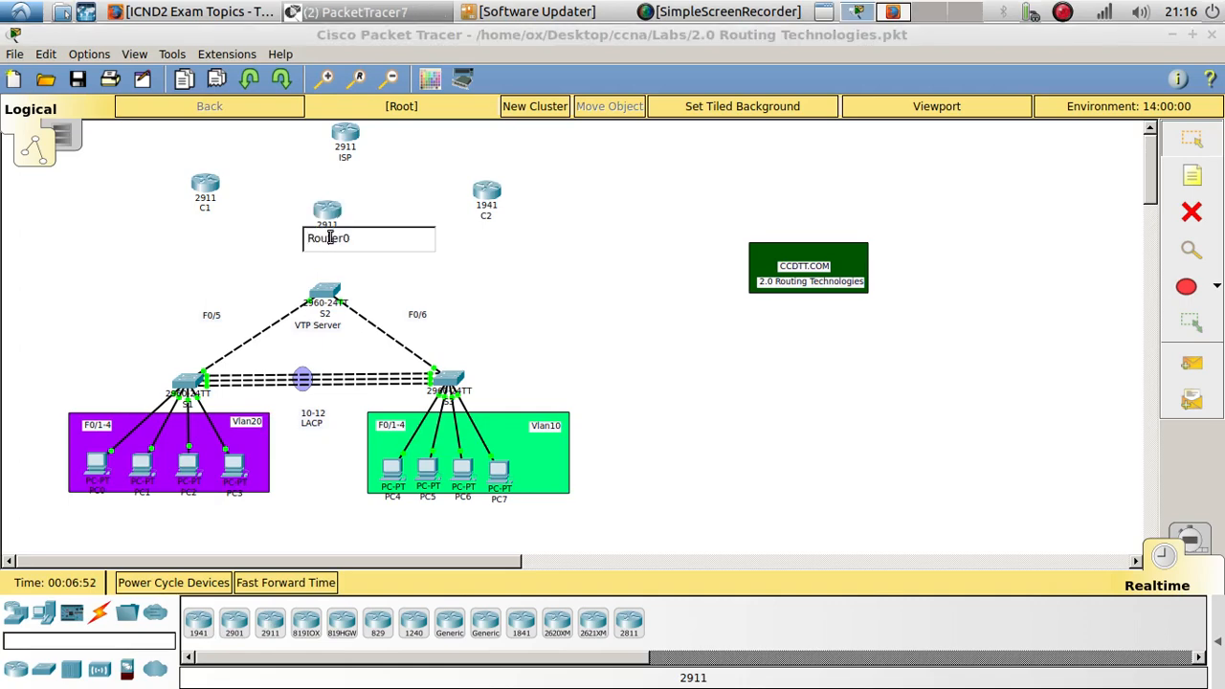
type("R")
key("Return")
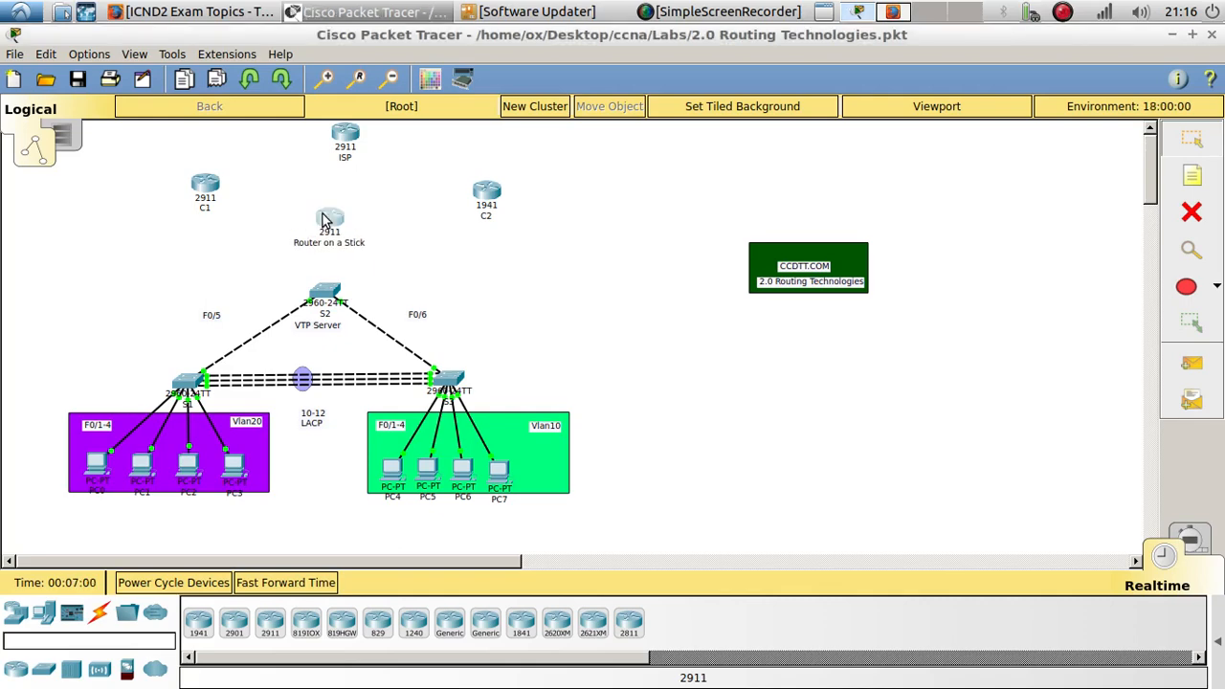
- Move the switches and PC groups down, then place Router on a Stick directly above switch S2
left_click_drag(649, 552, 40, 283)
left_click_drag(323, 300, 332, 356)
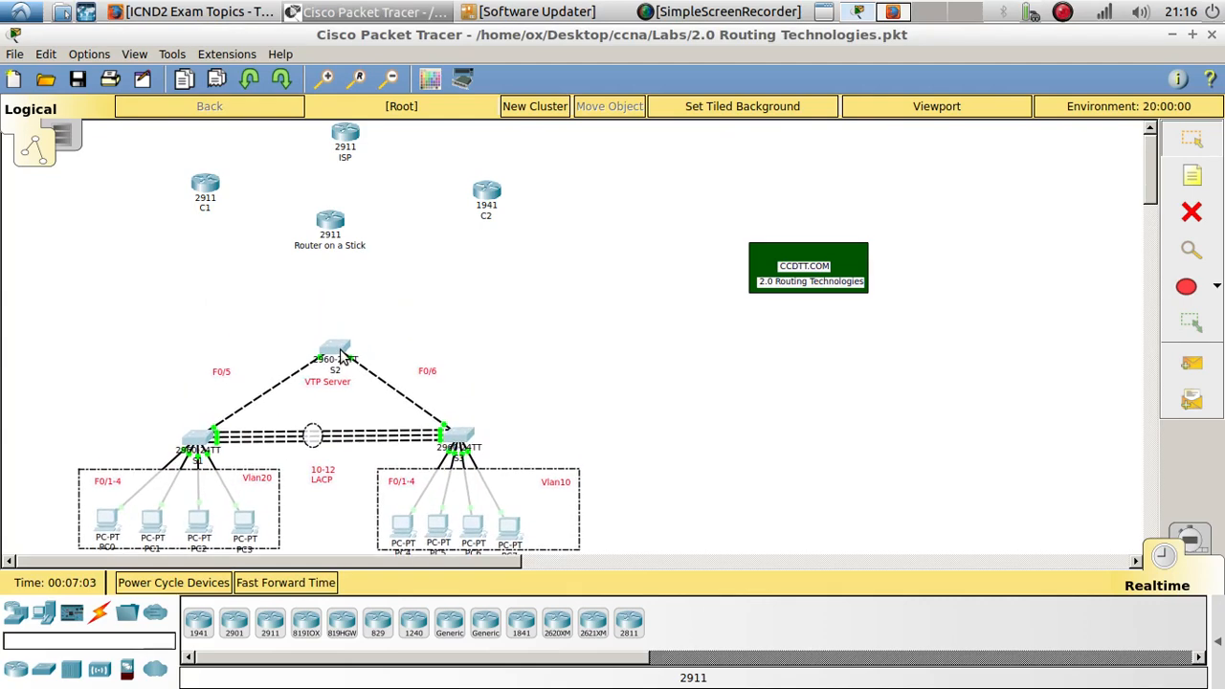
left_click_drag(331, 222, 348, 274)
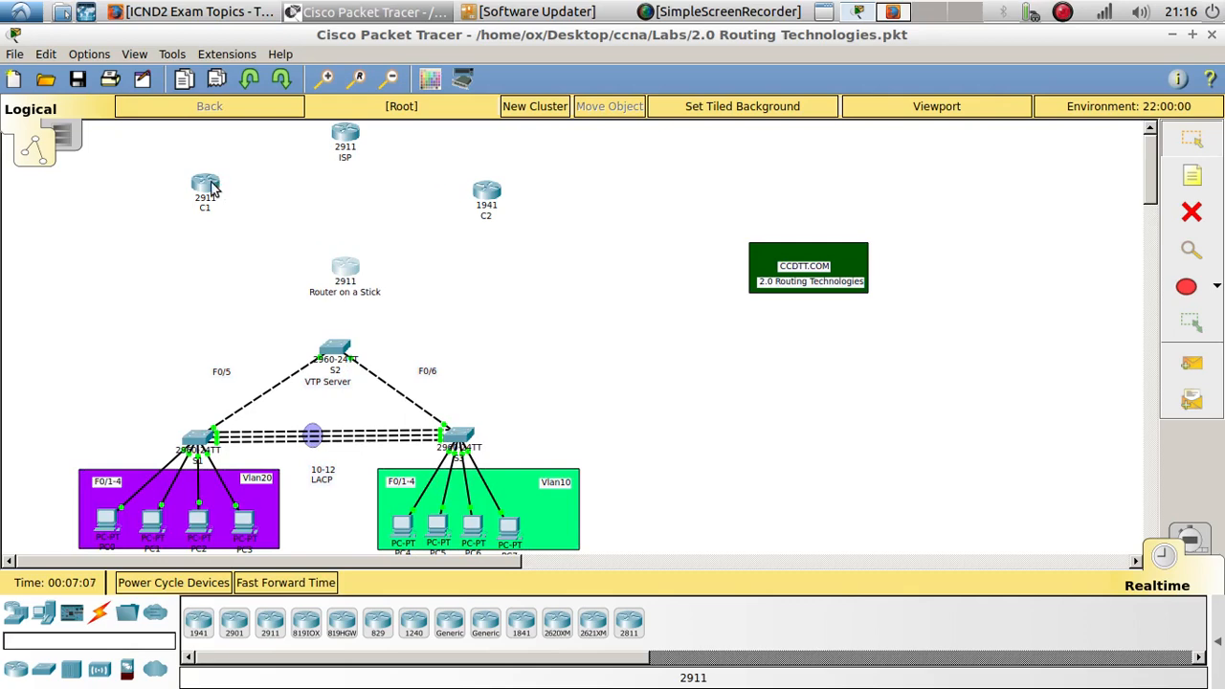
- Nudge the C1, C2 and ISP routers into slightly new positions in the topology
left_click_drag(212, 188, 247, 202)
left_click_drag(490, 193, 442, 214)
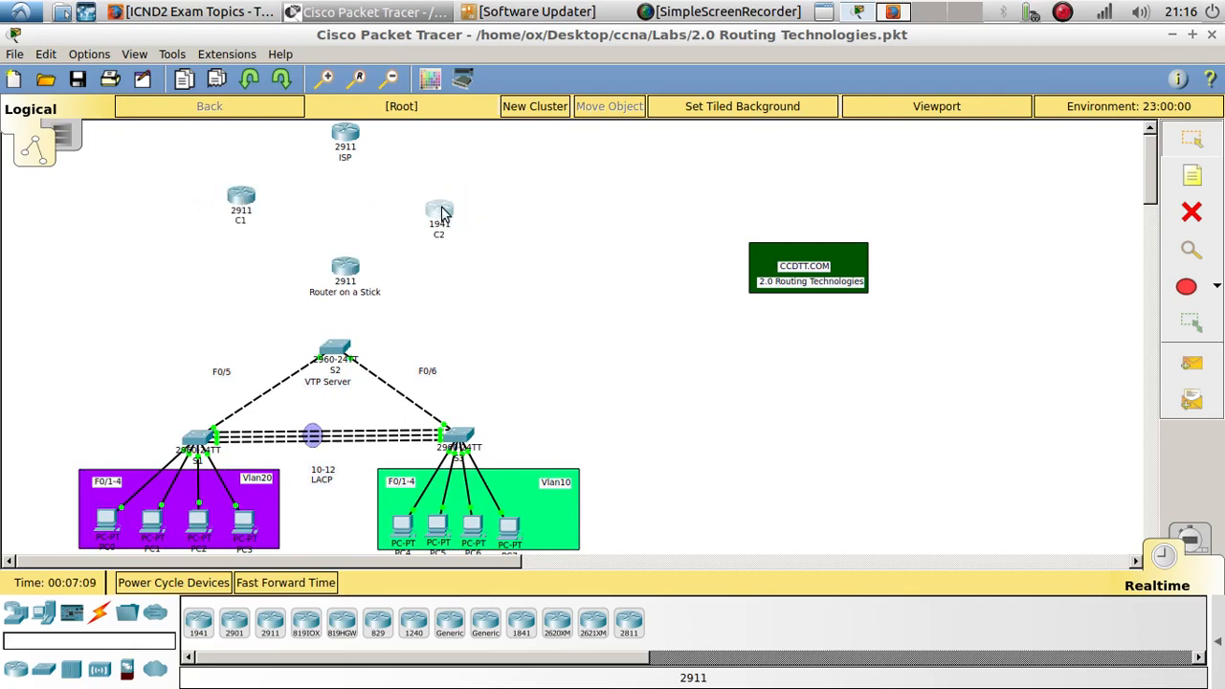
mouse_move(346, 135)
left_mouse_down()
mouse_move(396, 134)
mouse_move(365, 134)
left_mouse_up()
left_click(439, 233)
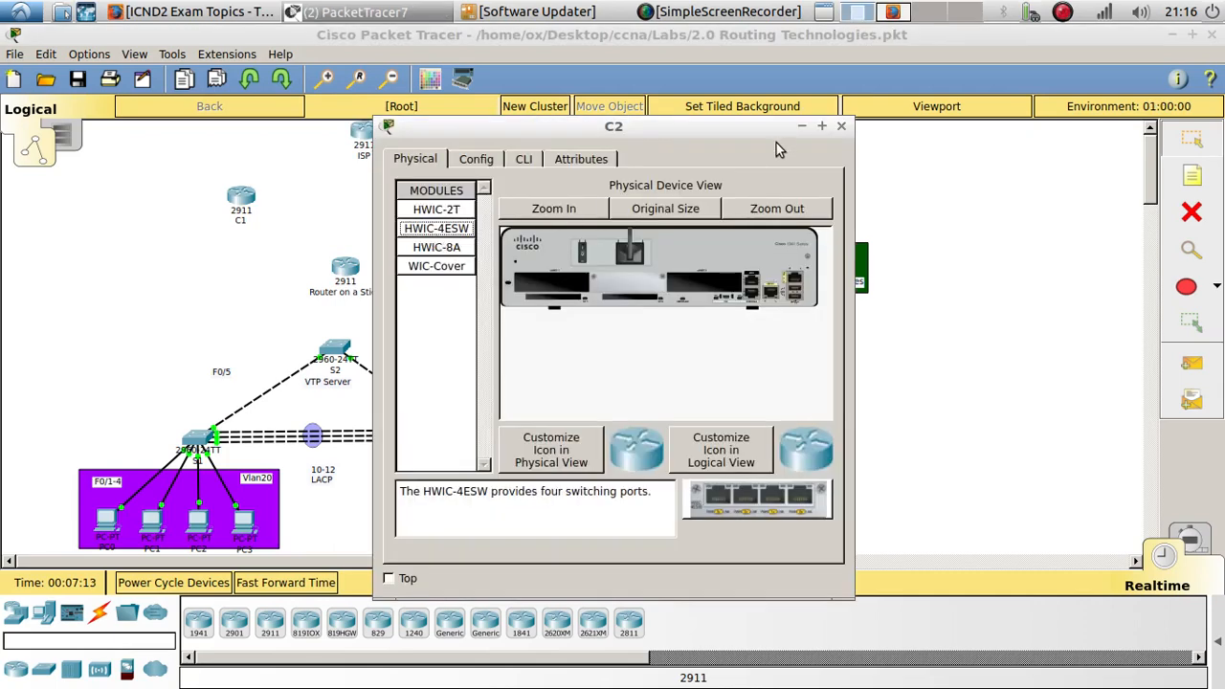
left_click(842, 128)
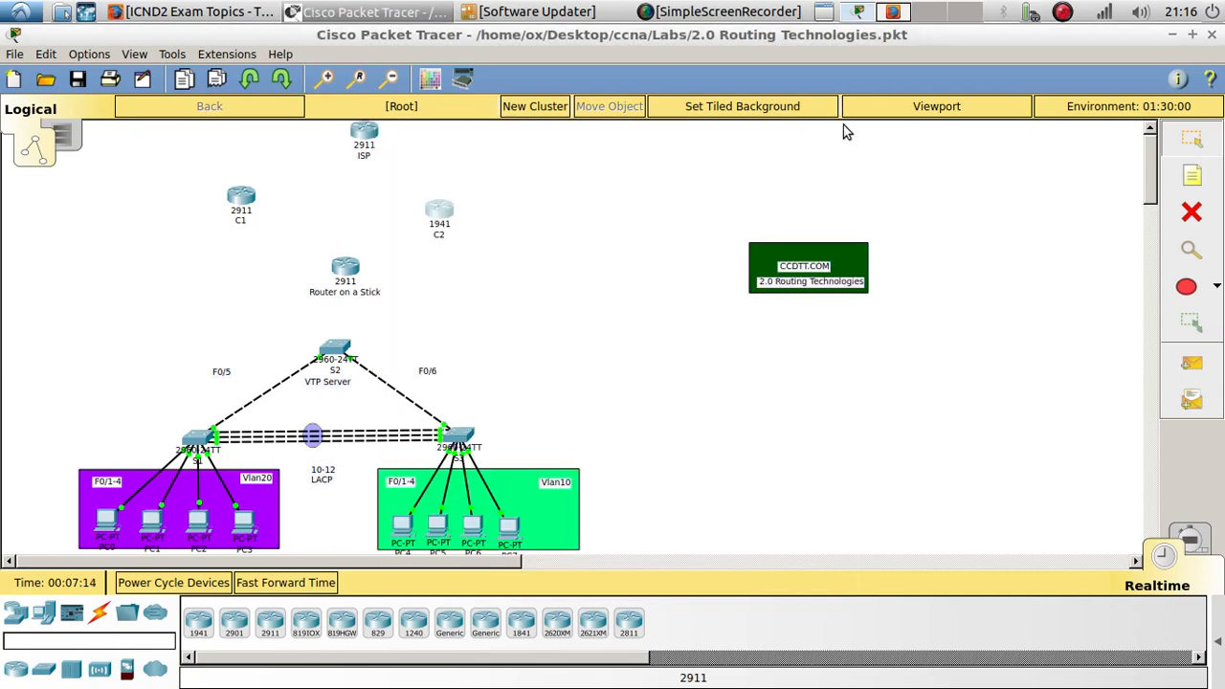
- Rename the upper routers: C2 to IPS2, C1 to IPS3, and ISP to ISP1
left_click(443, 238)
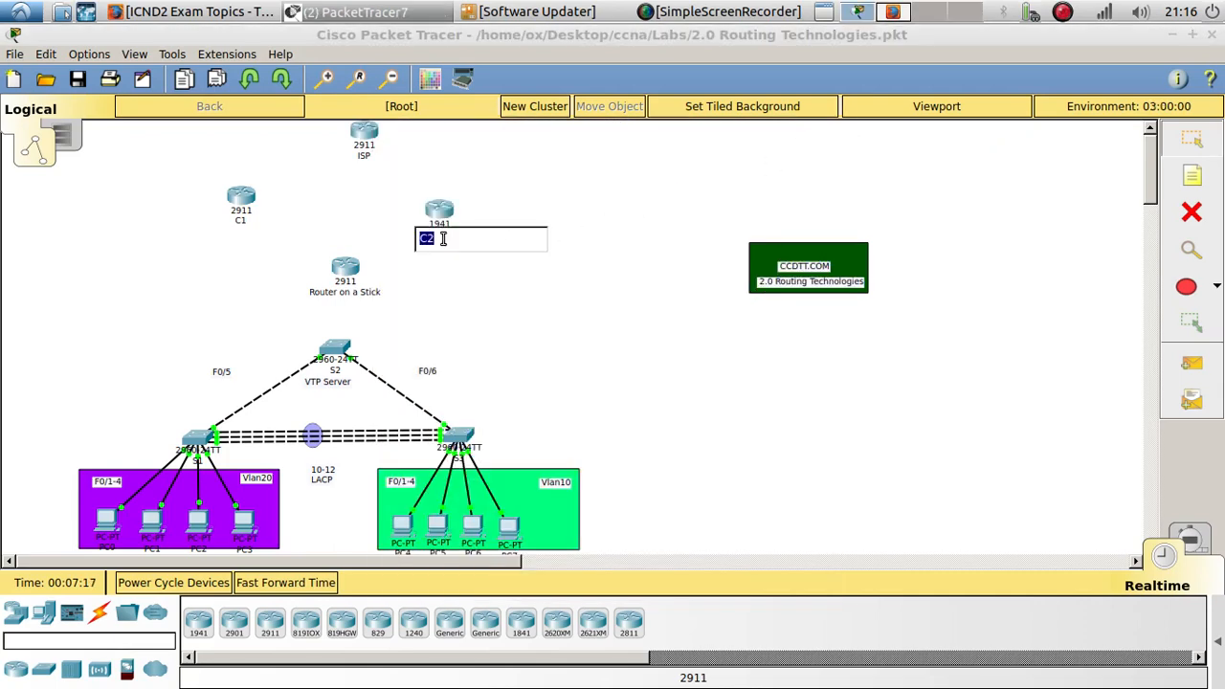
type("IPS")
left_click(240, 220)
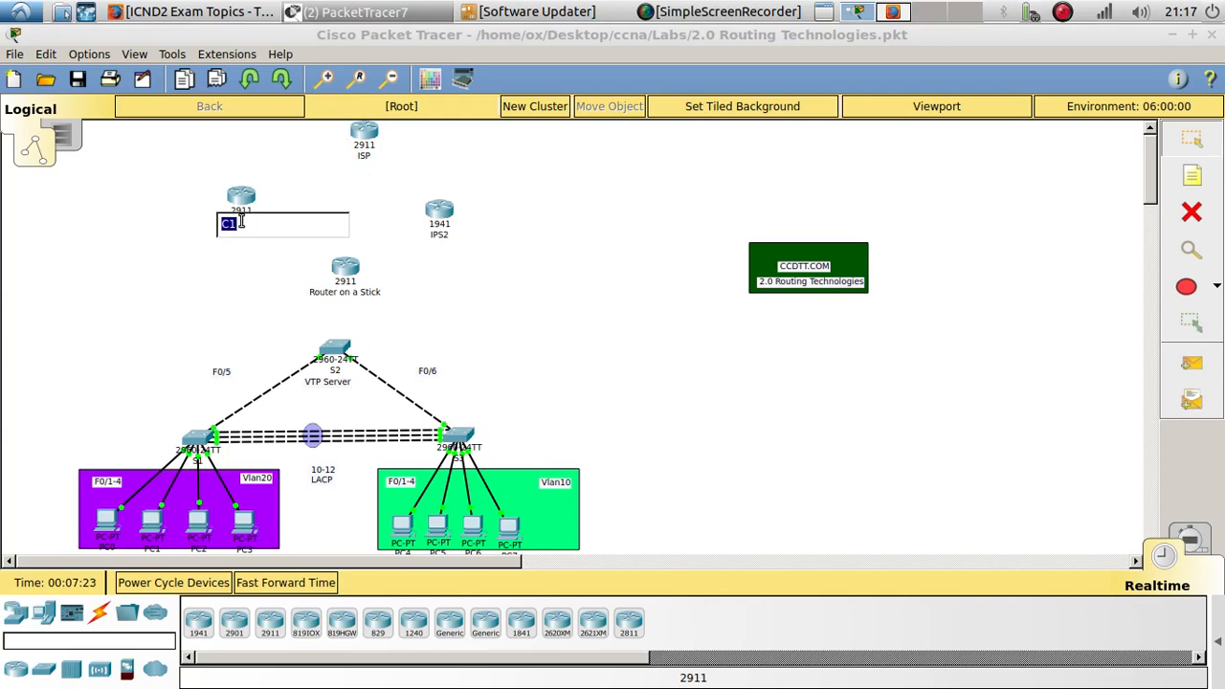
type("IPS3")
left_click(371, 154)
type("1")
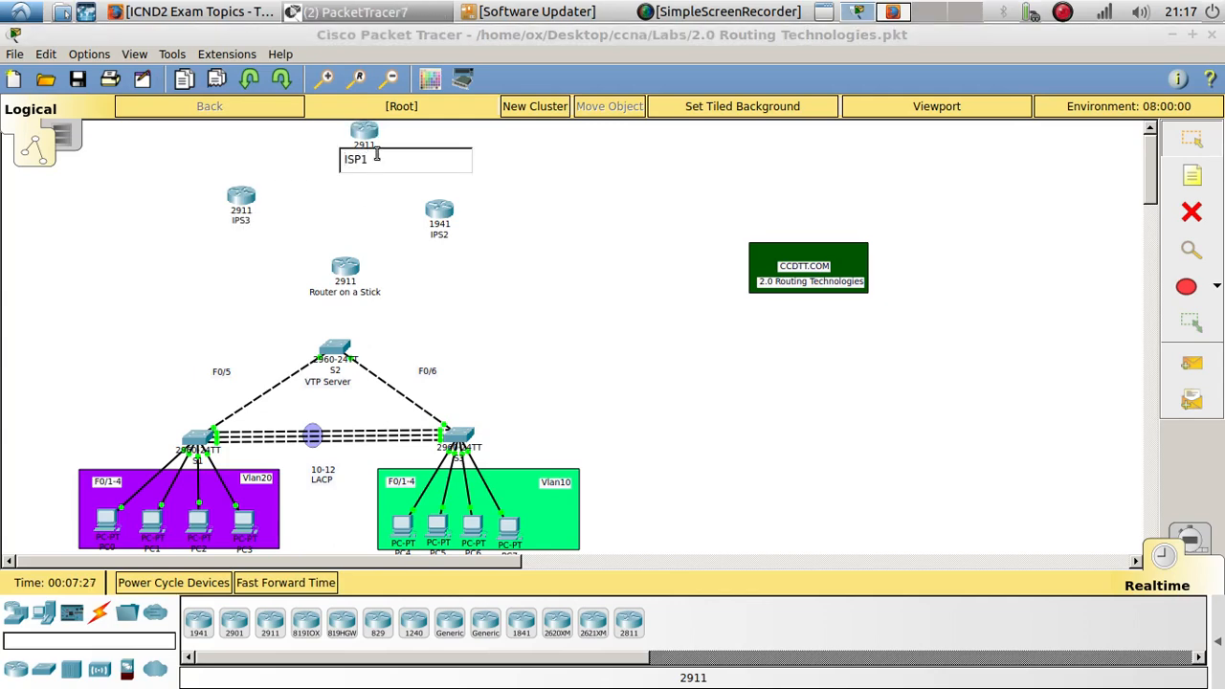
left_click(437, 159)
- Fine-tune the positions of Router on a Stick, IPS2 and ISP1
left_click_drag(351, 279, 345, 274)
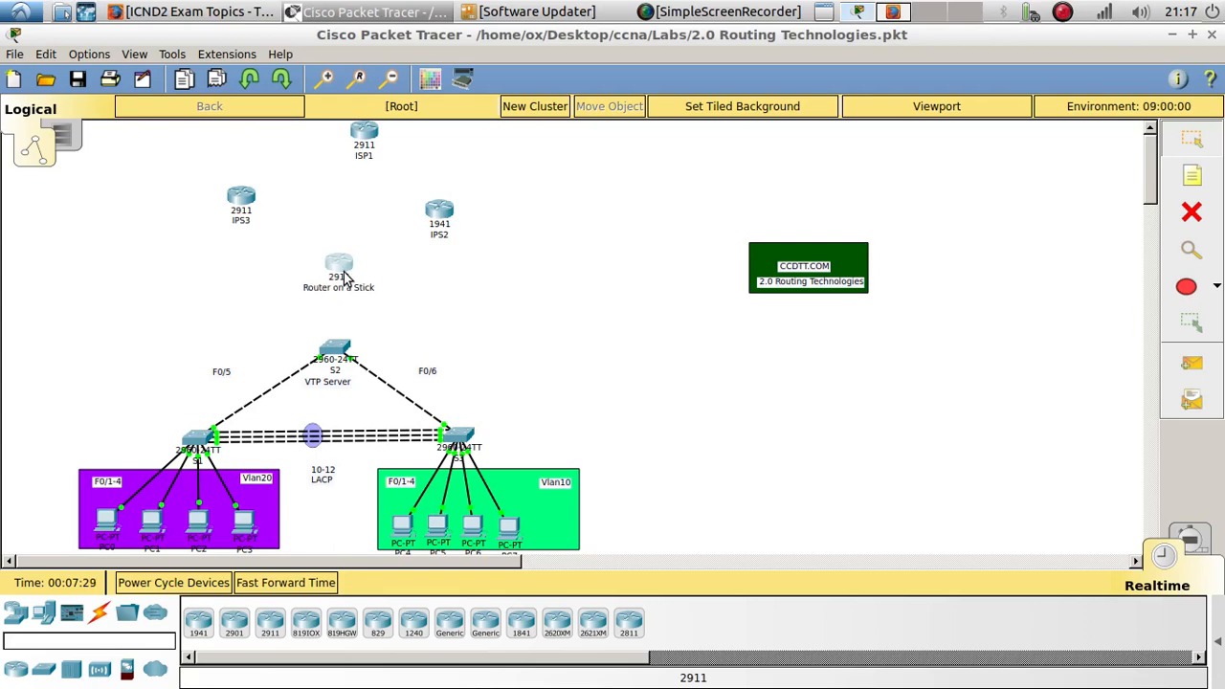
left_click_drag(435, 220, 447, 198)
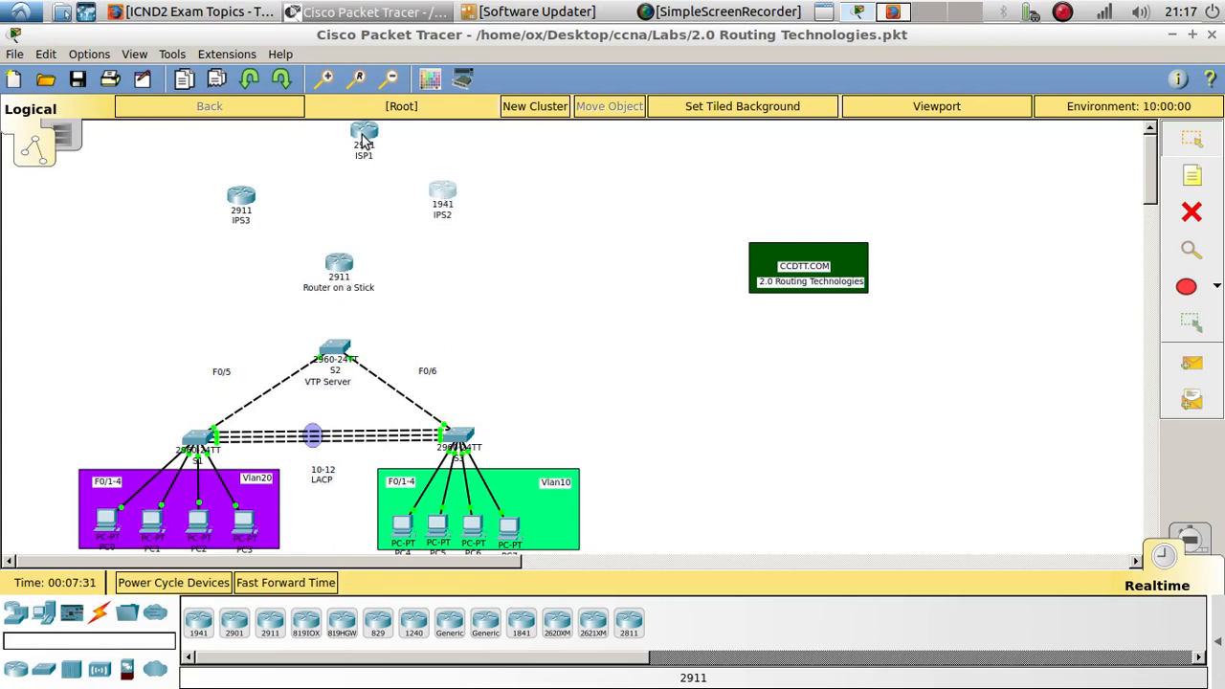
left_click_drag(363, 134, 353, 136)
left_click_drag(337, 265, 335, 263)
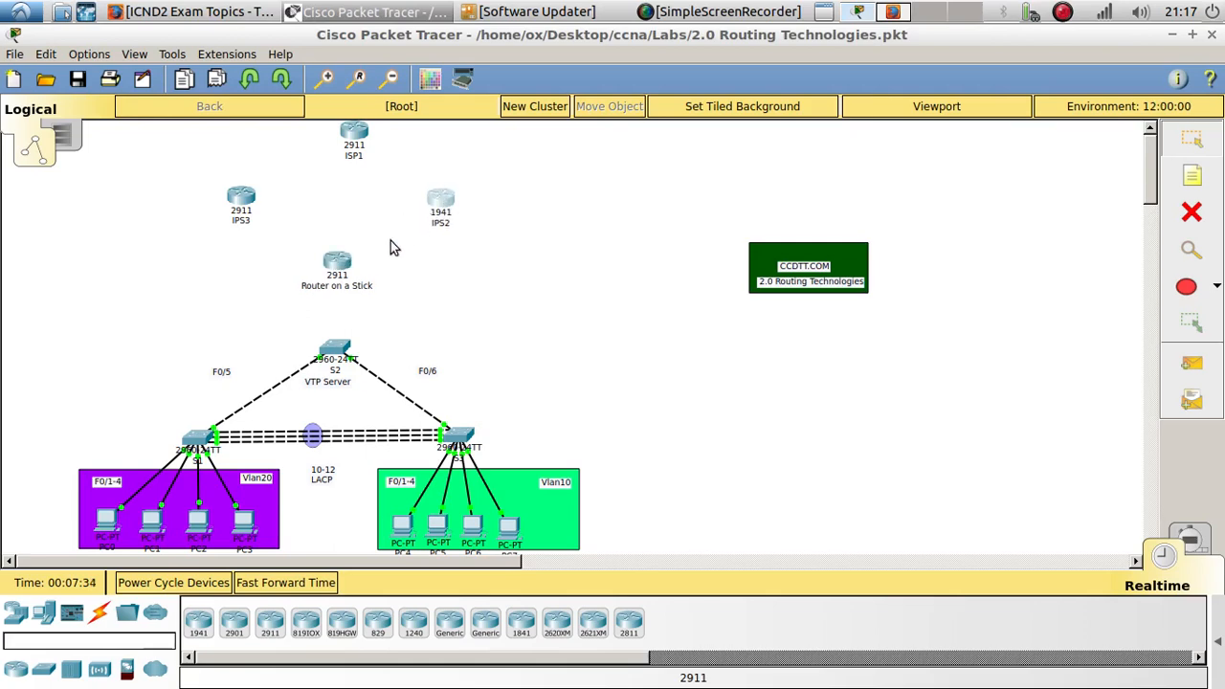
- Open Router on a Stick's CLI, decline the initial configuration dialog, and fast-forward the simulation time
double_click(337, 263)
left_click(524, 161)
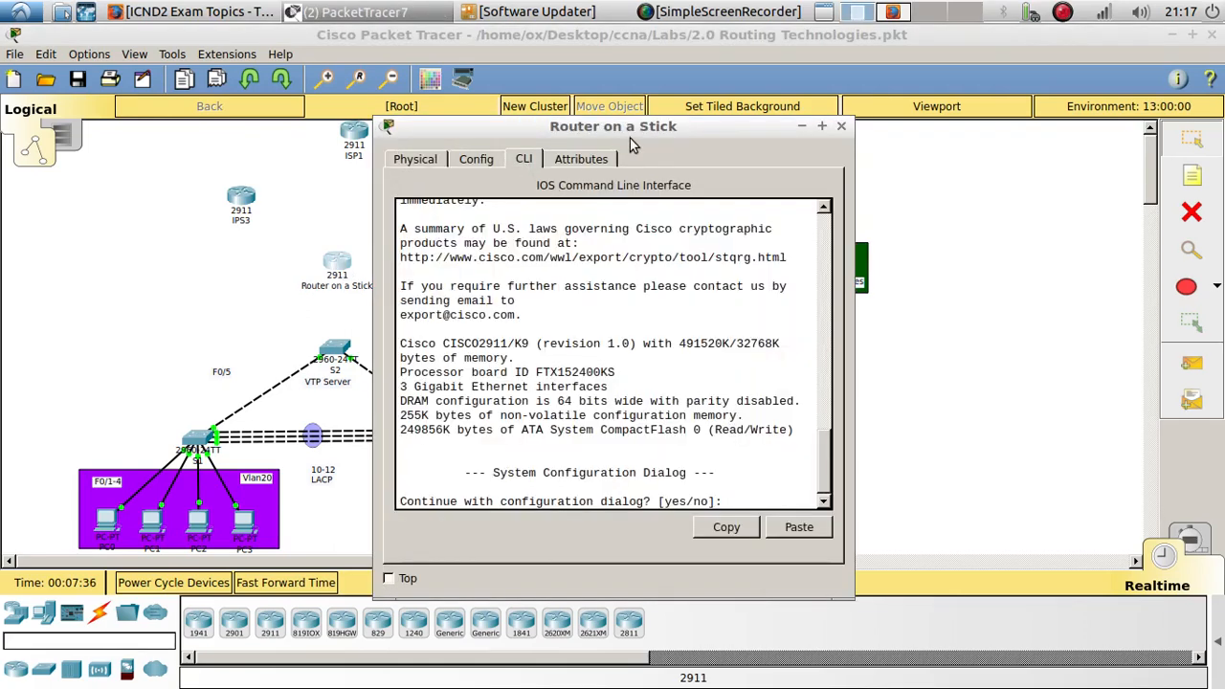
left_click_drag(635, 122, 1004, 45)
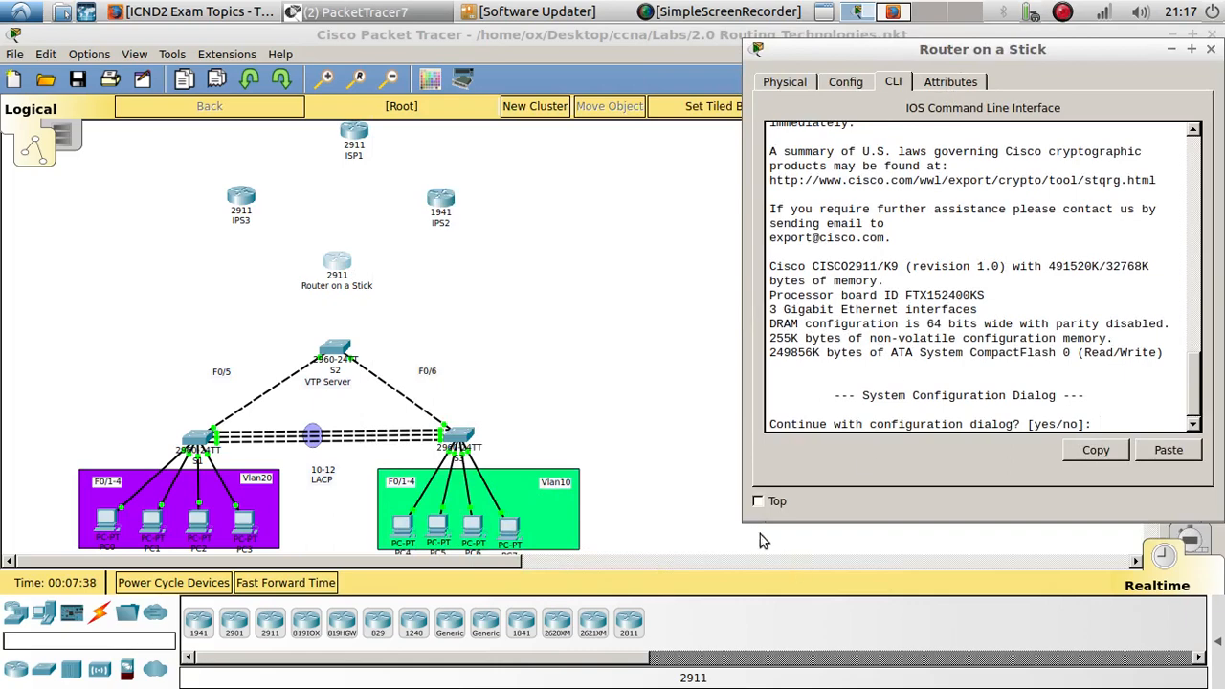
left_click_drag(743, 523, 529, 628)
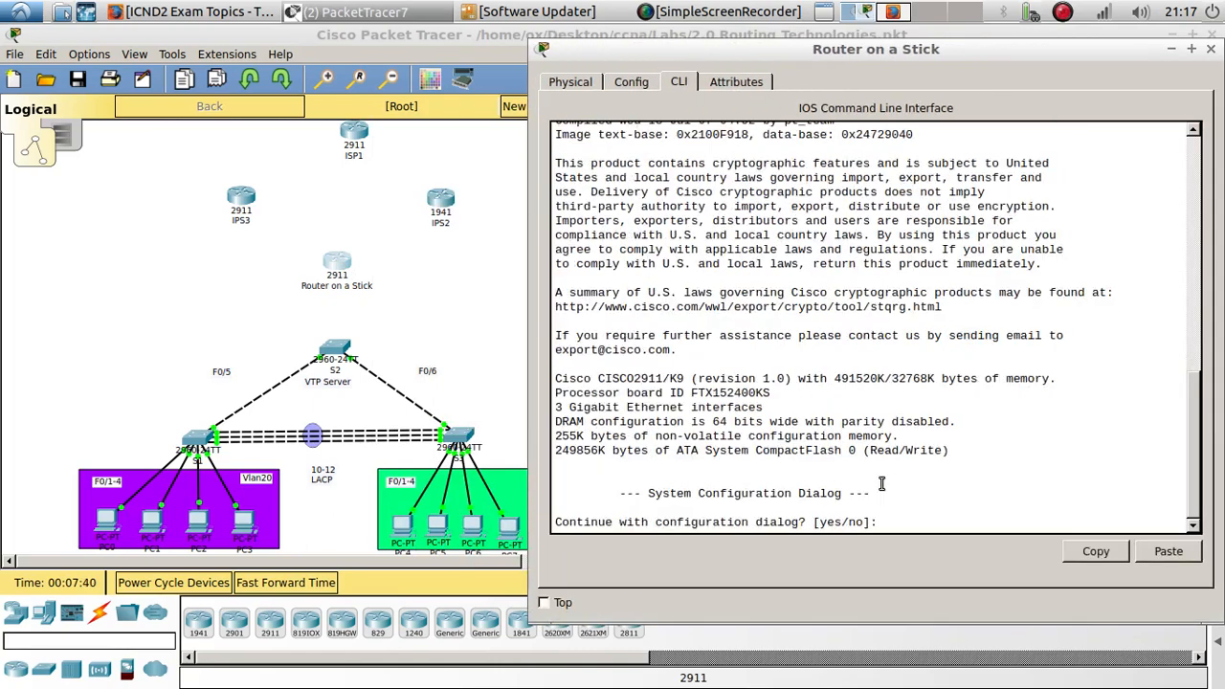
key("Return")
key("Return")
type("em")
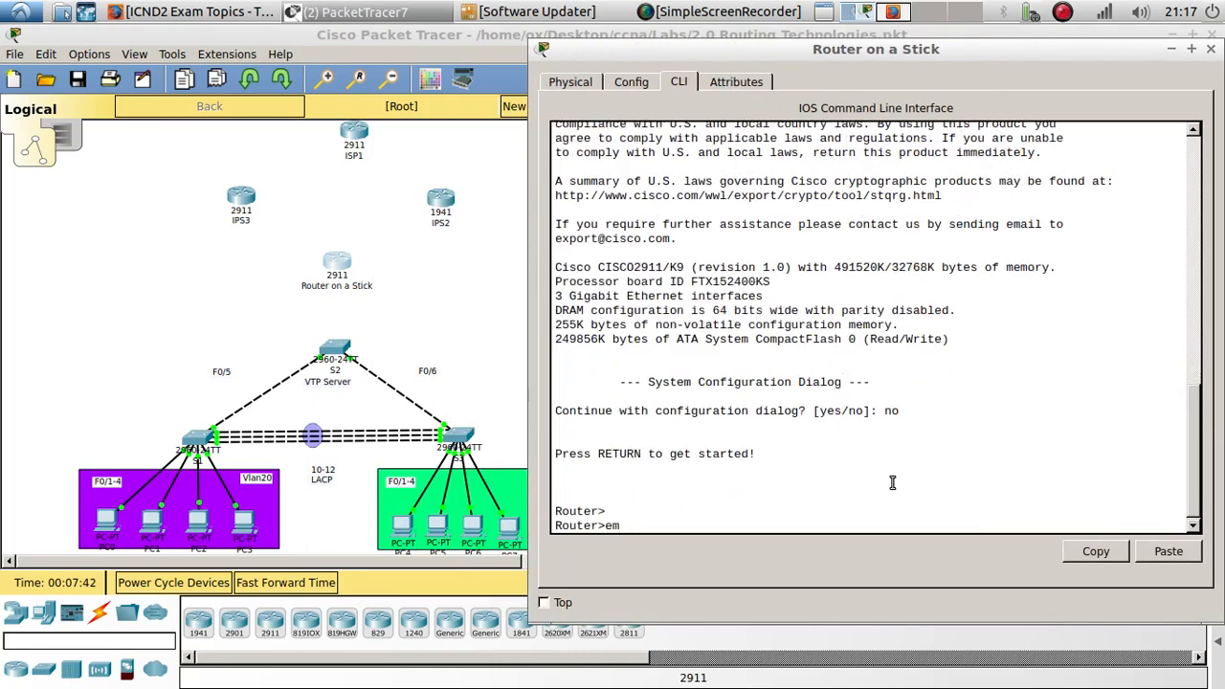
key("Return")
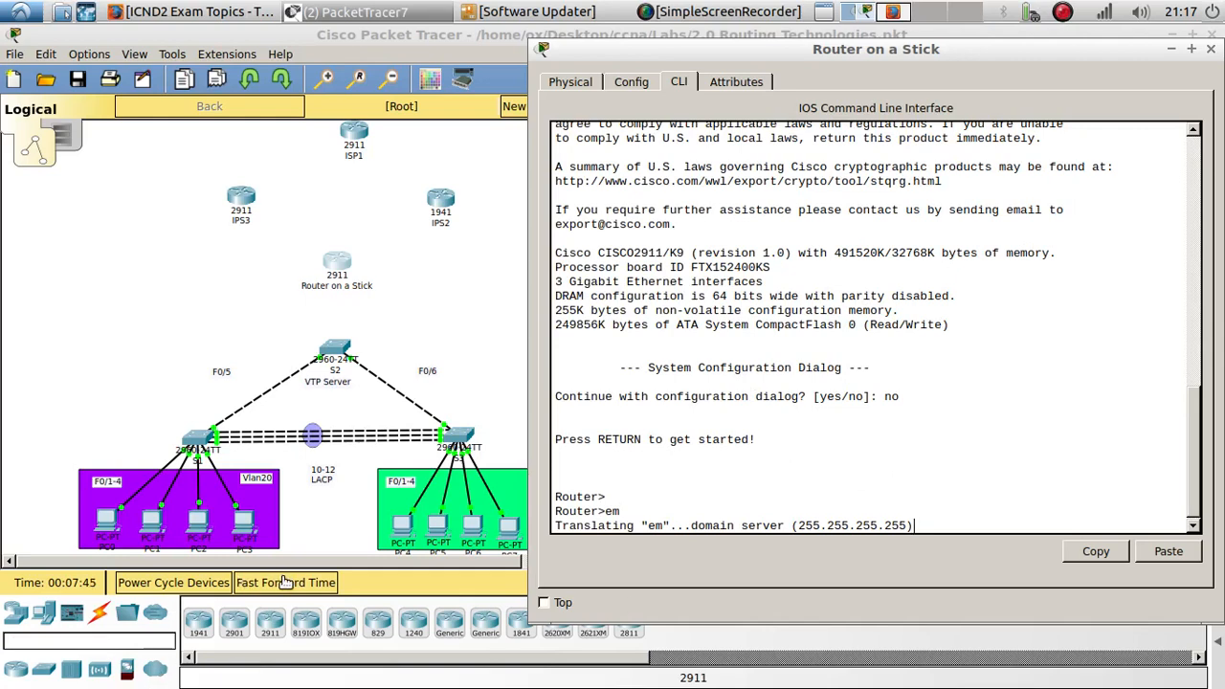
left_click(286, 581)
left_click(286, 581)
left_click(286, 580)
left_click(342, 268)
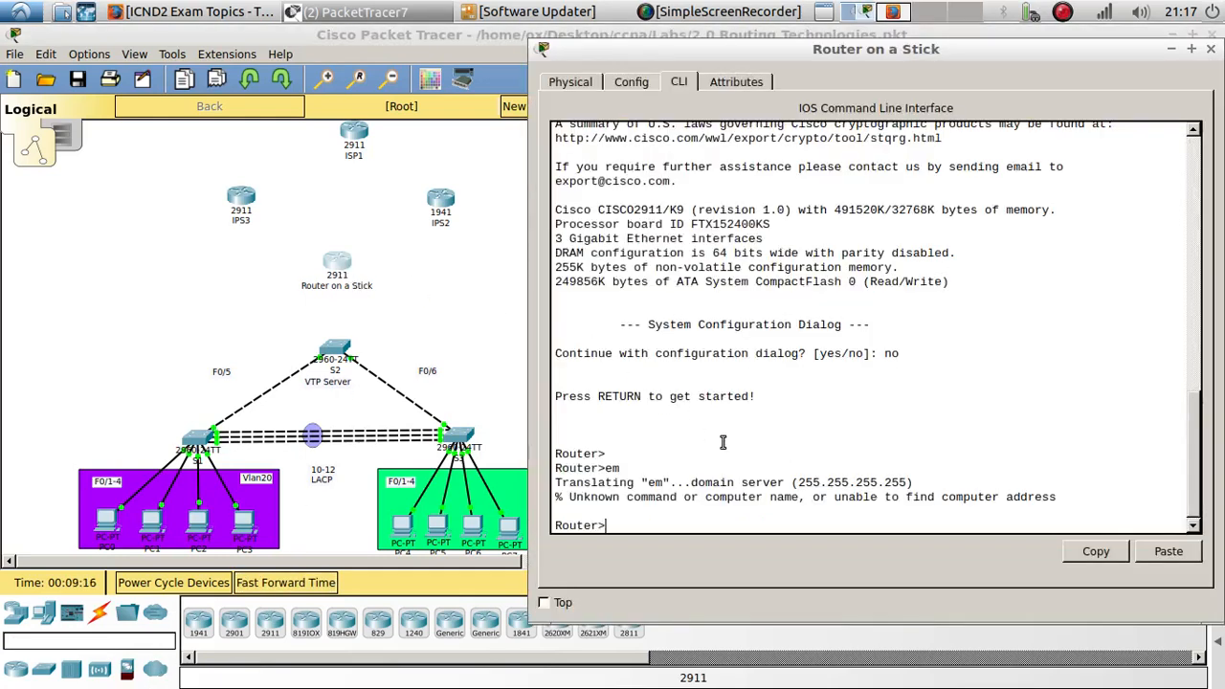
- Enter privileged and global configuration mode and set the router's hostname to ROAS
type("en")
key("Return")
key("Return")
type("conf")
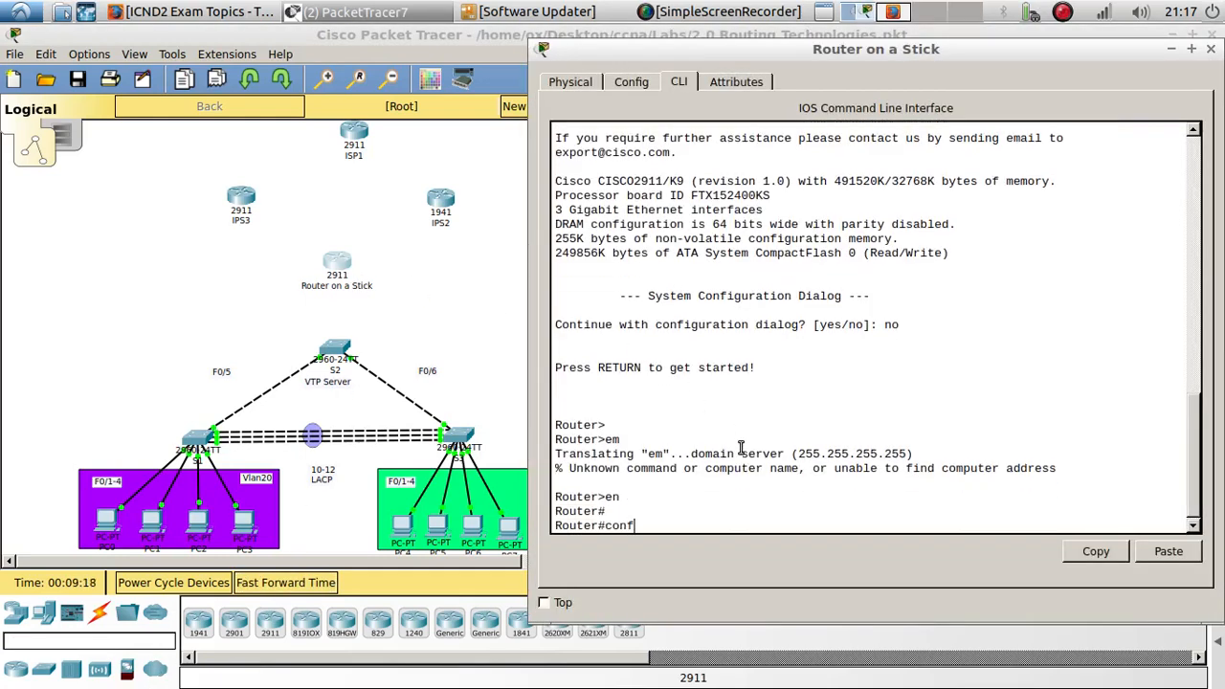
type("ig t")
key("Return")
key("Return")
key("Return")
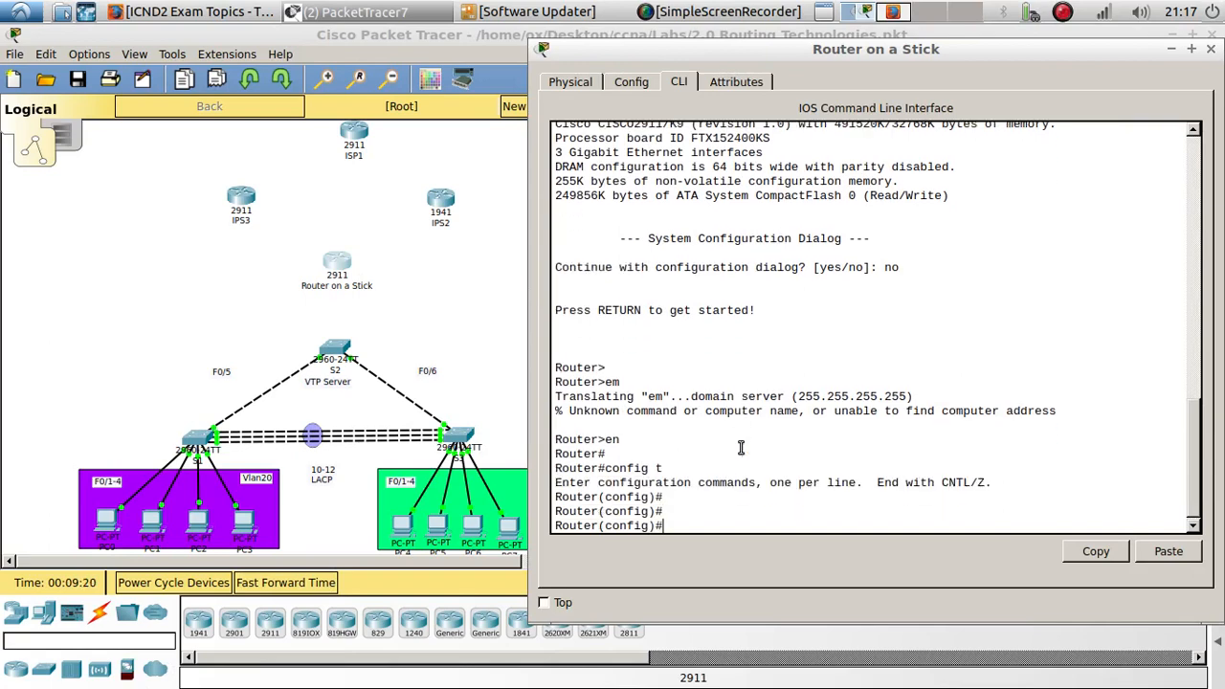
type("hso")
key("Return")
type("hos")
key("Tab")
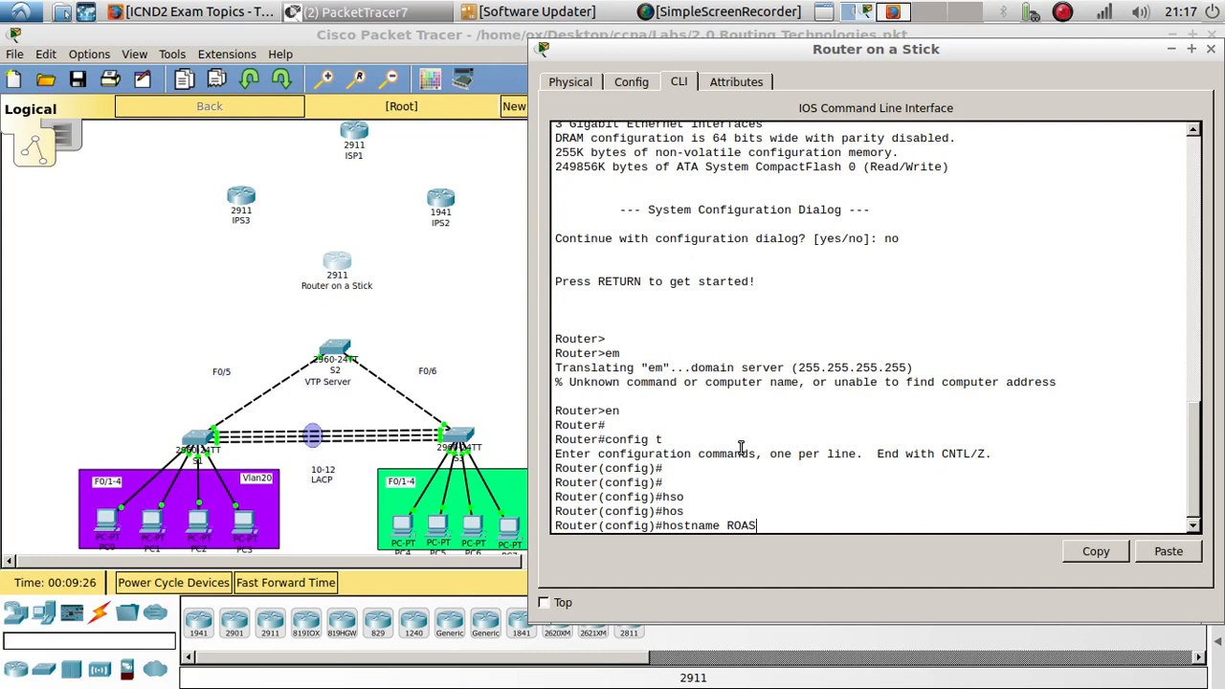
key("Return")
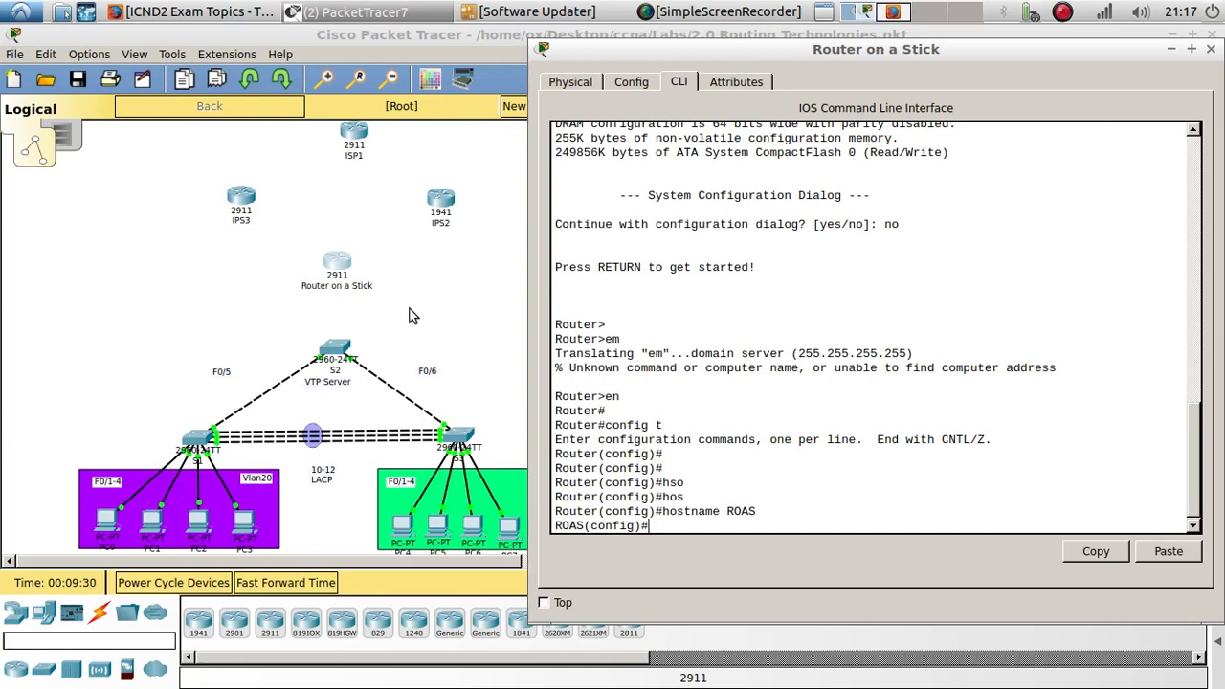
- Open PC0's IP configuration to check its current addressing
left_click_drag(685, 54, 752, 50)
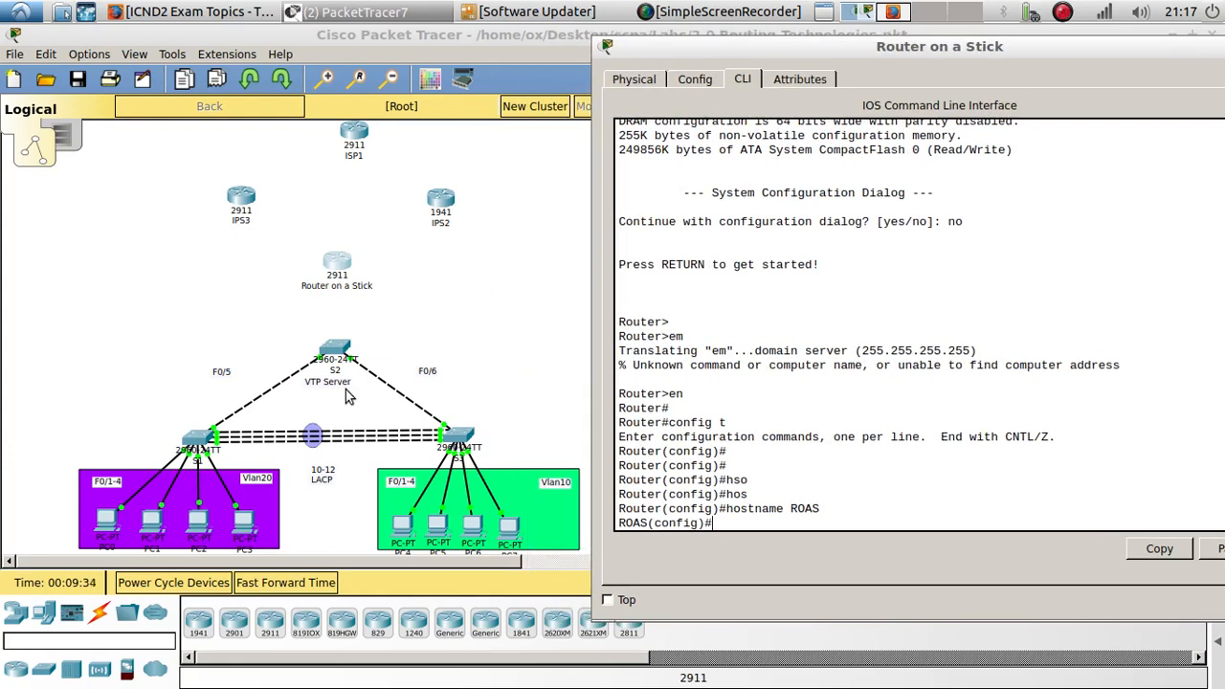
left_click(105, 522)
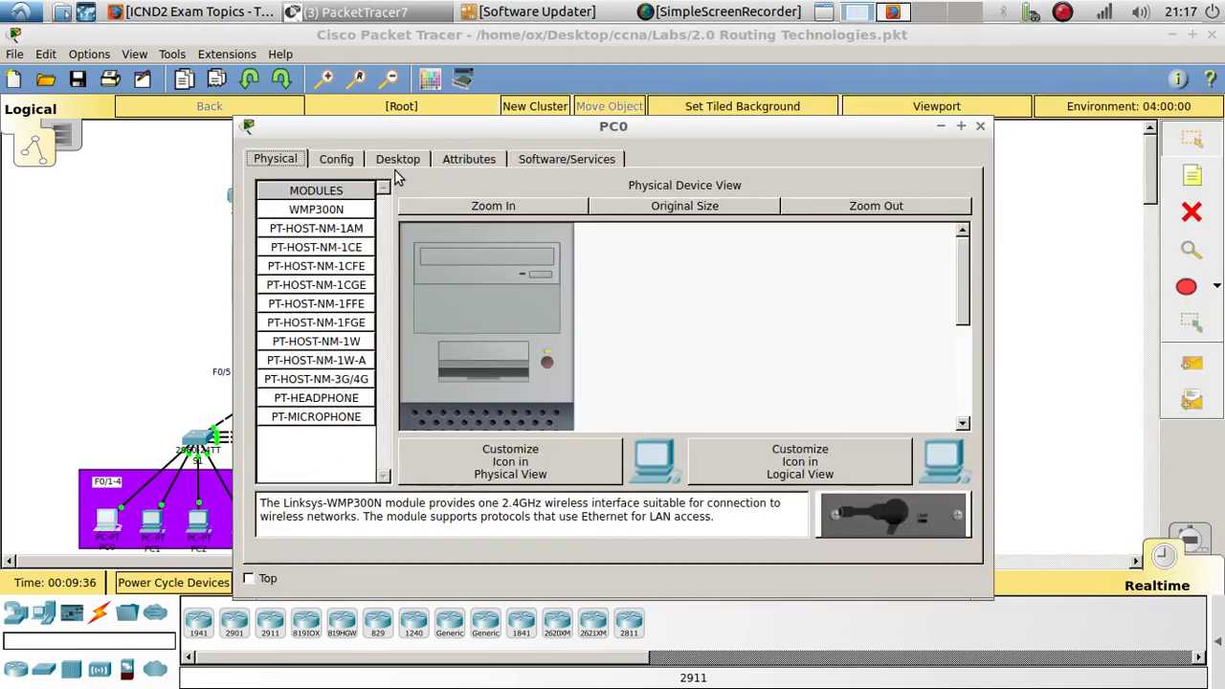
left_click(395, 163)
left_click(318, 271)
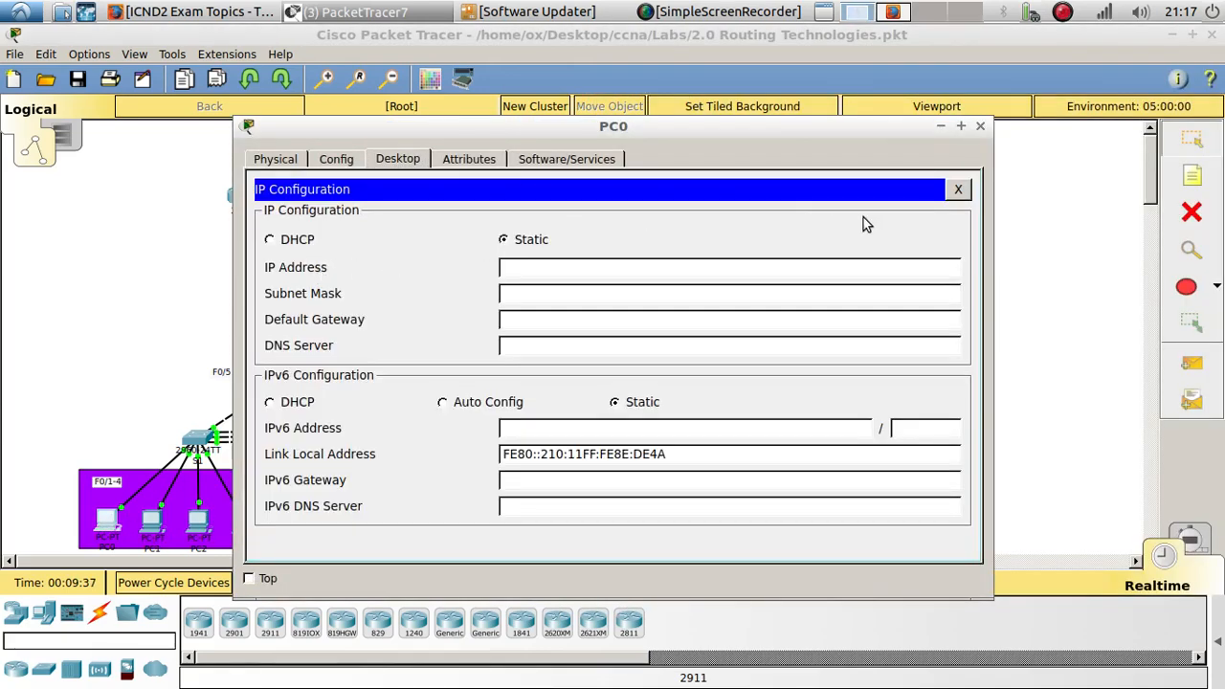
left_click(957, 189)
left_click(980, 126)
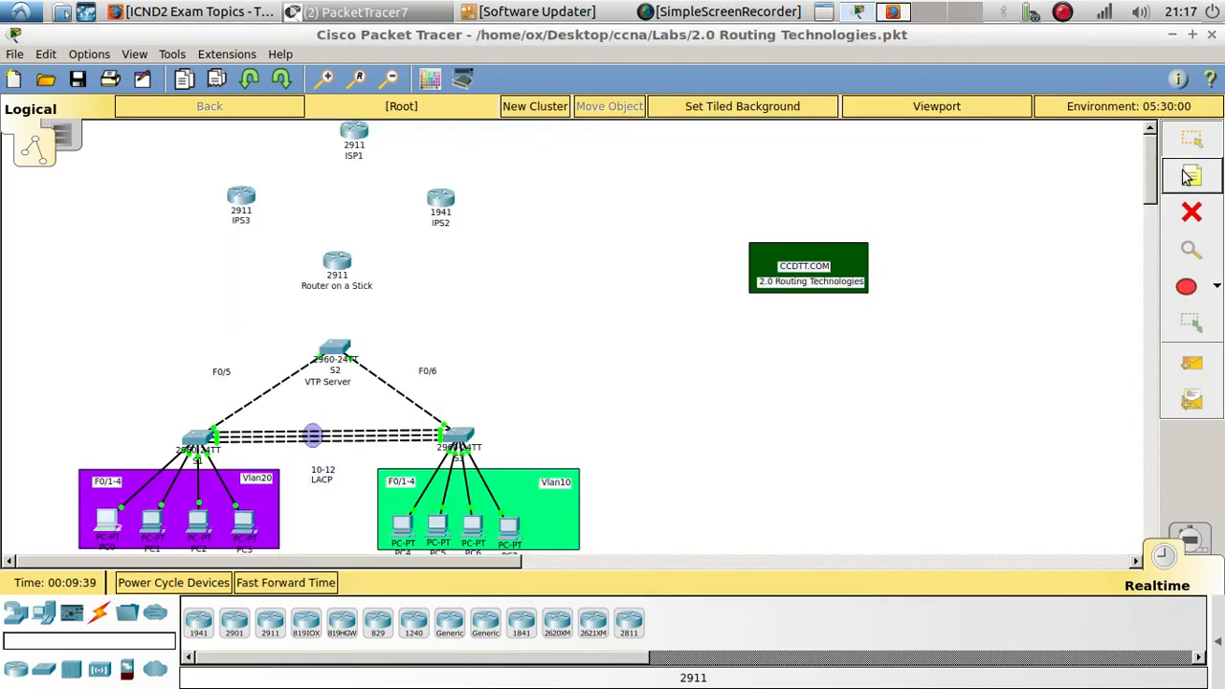
- Add a text note reading 10.1.10.1 and place it left of Router on a Stick
left_click(64, 385)
type("10.1")
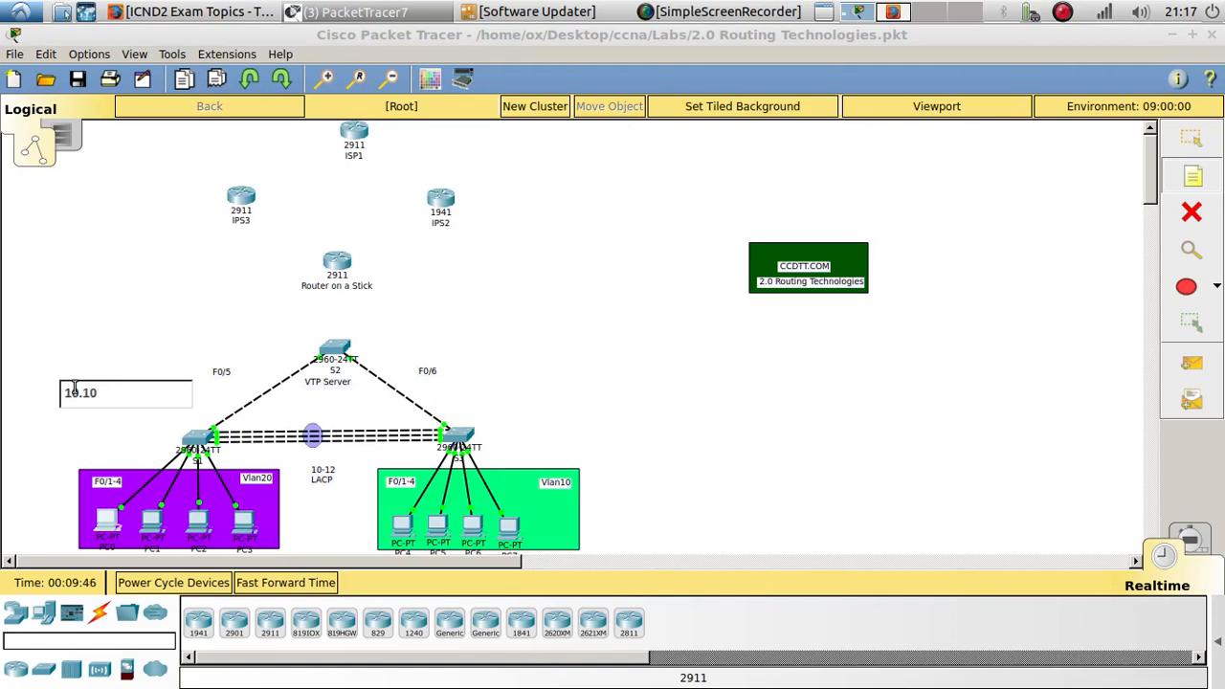
key("BackSpace")
type("10.1")
left_click(67, 358)
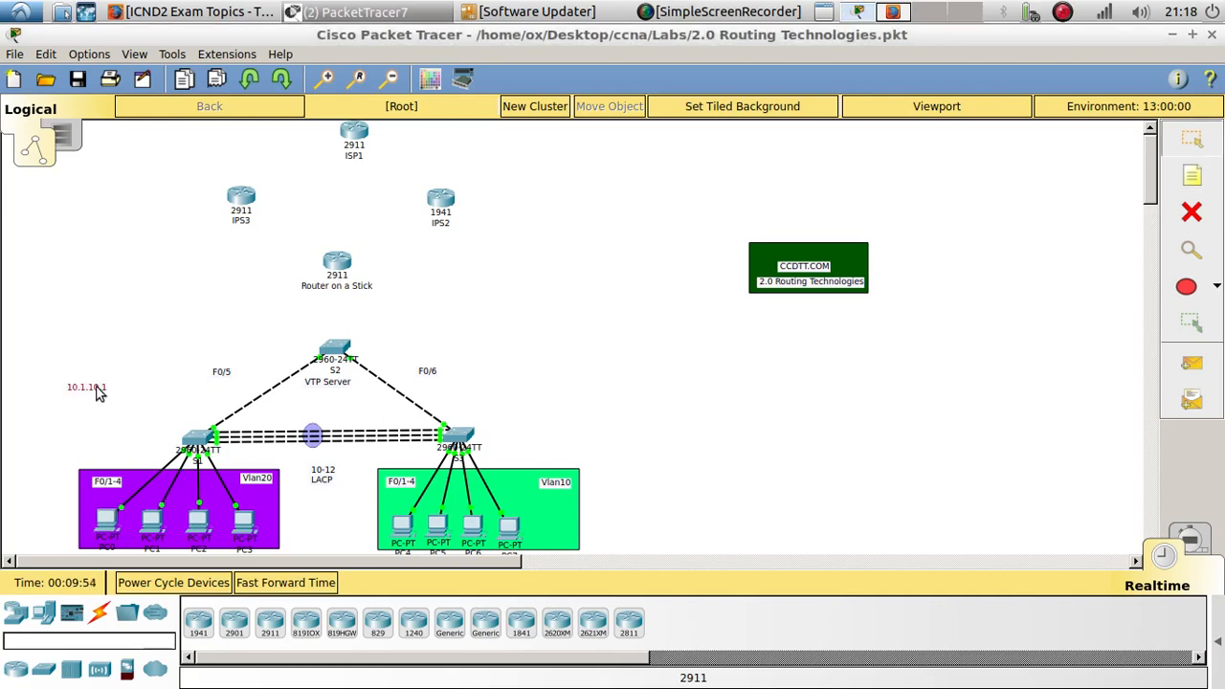
left_click_drag(98, 392, 439, 293)
- Paste a copy of the note to the right of Router on a Stick and change it to 10.1.20.1
key("ctrl+v")
double_click(441, 296)
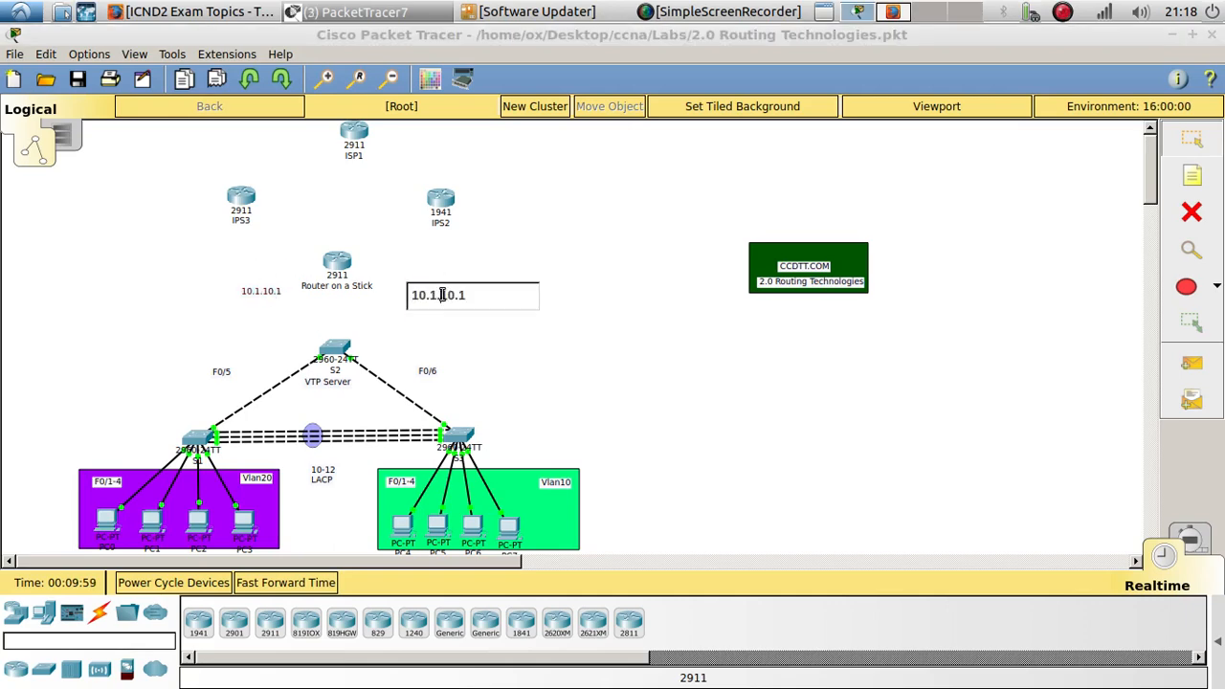
double_click(445, 295)
type("20")
left_click(603, 272)
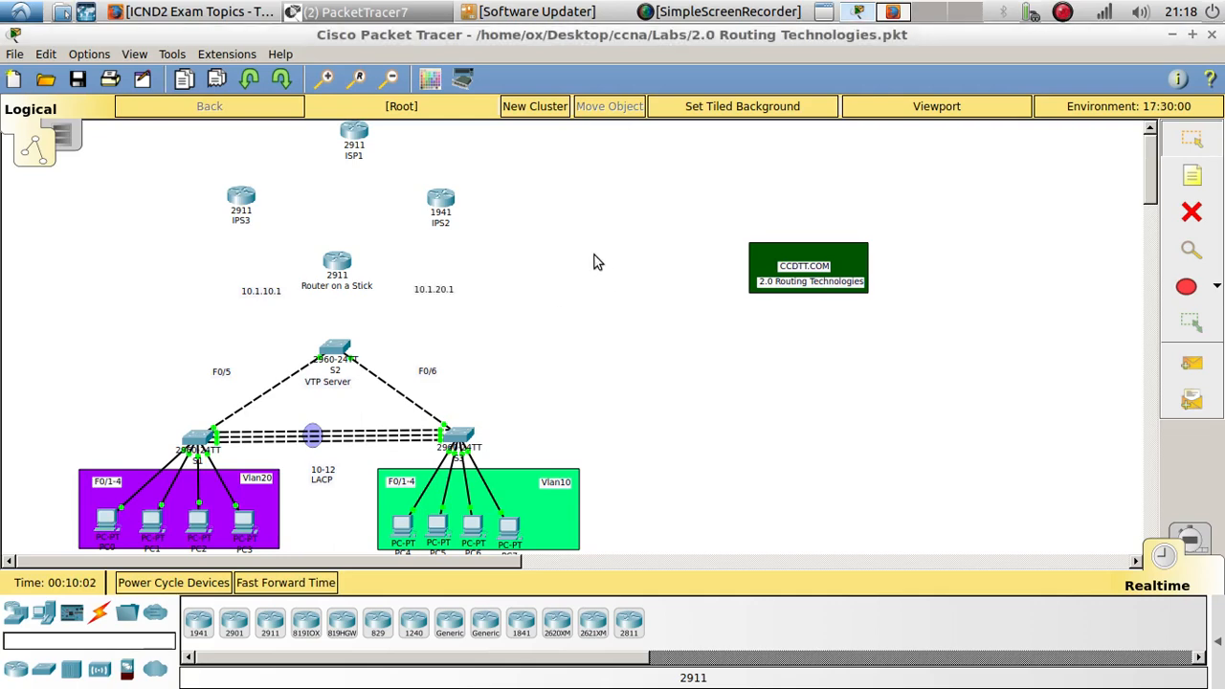
left_click_drag(428, 299, 418, 292)
left_click(432, 305)
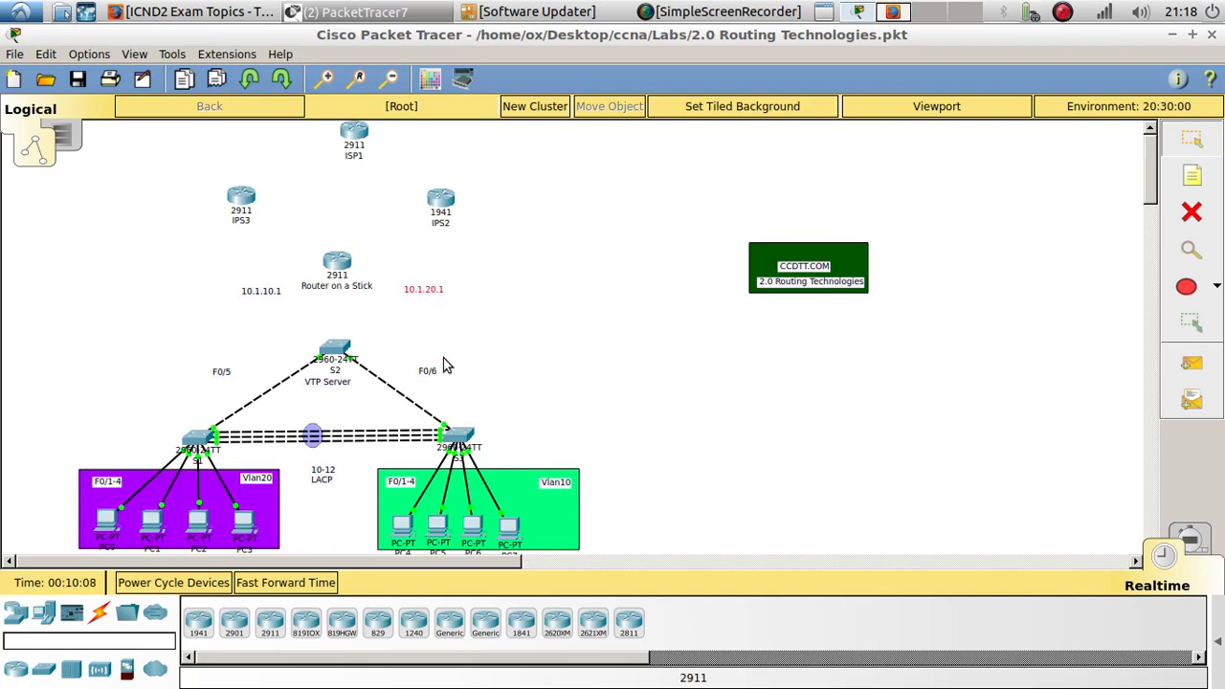
- Give PC4 static IP 10.1.20.2, subnet mask 255.255.255.0 and default gateway 10.1.20.1
left_click(404, 534)
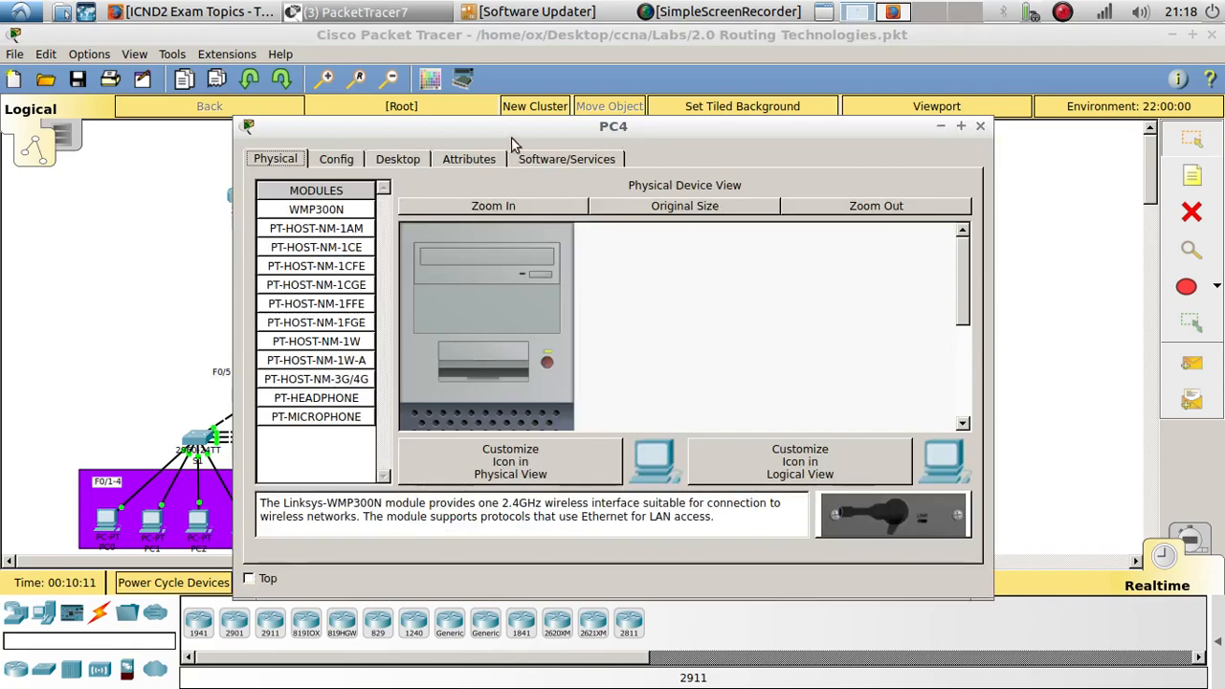
left_click_drag(514, 125, 837, 83)
left_click(741, 119)
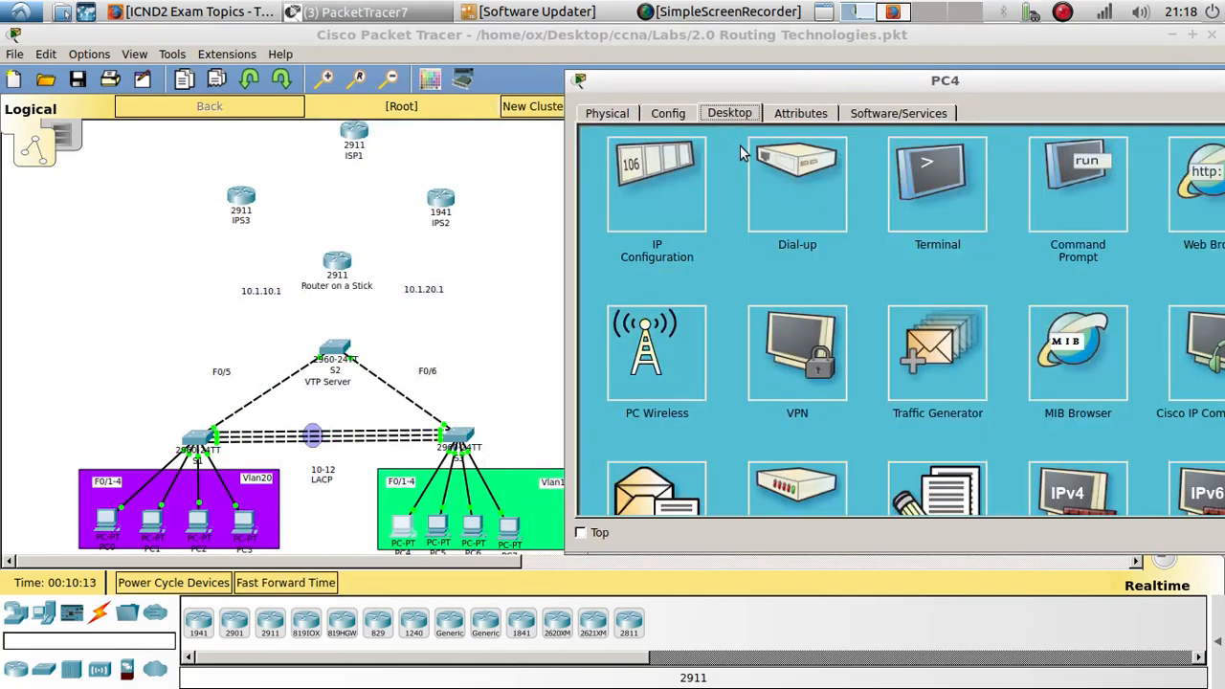
left_click(670, 218)
left_click(861, 221)
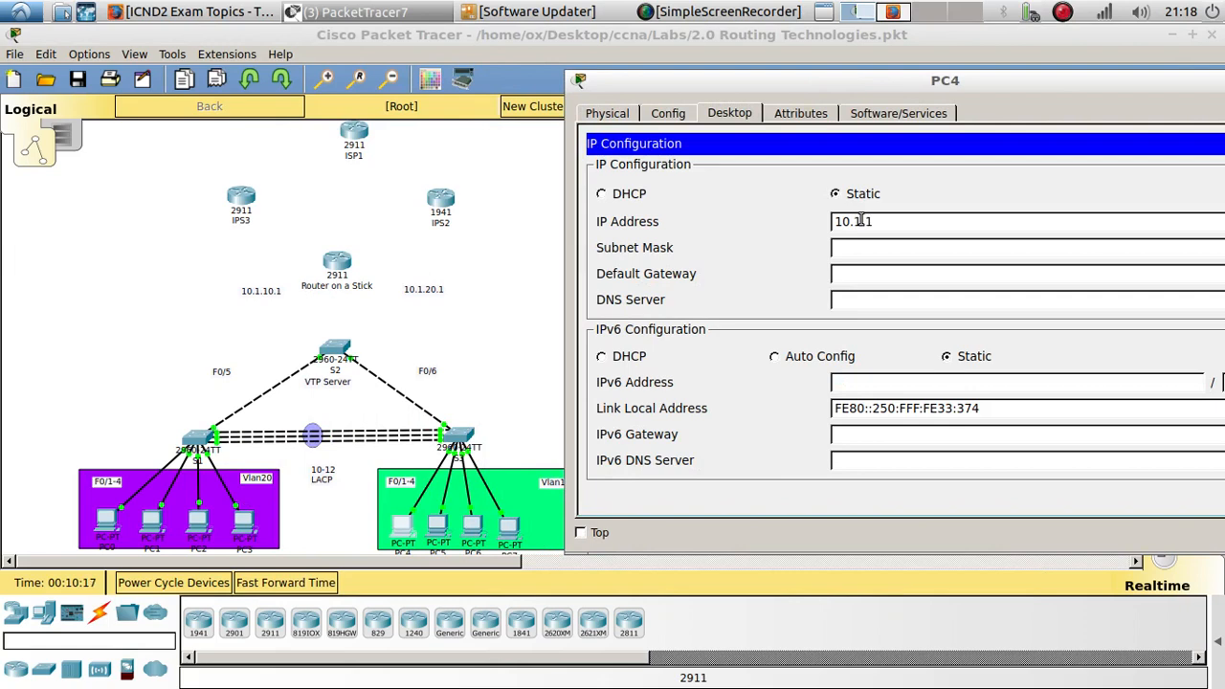
type("10.1.1")
key("BackSpace")
type("20.2")
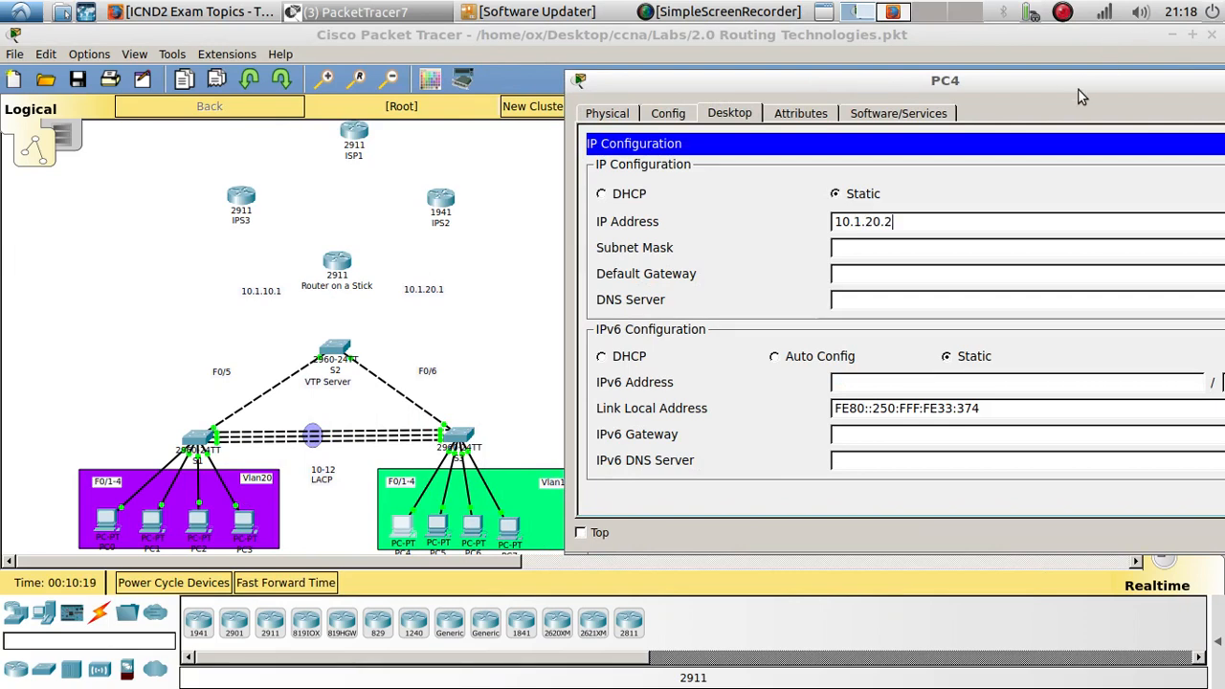
key("Tab")
type("255")
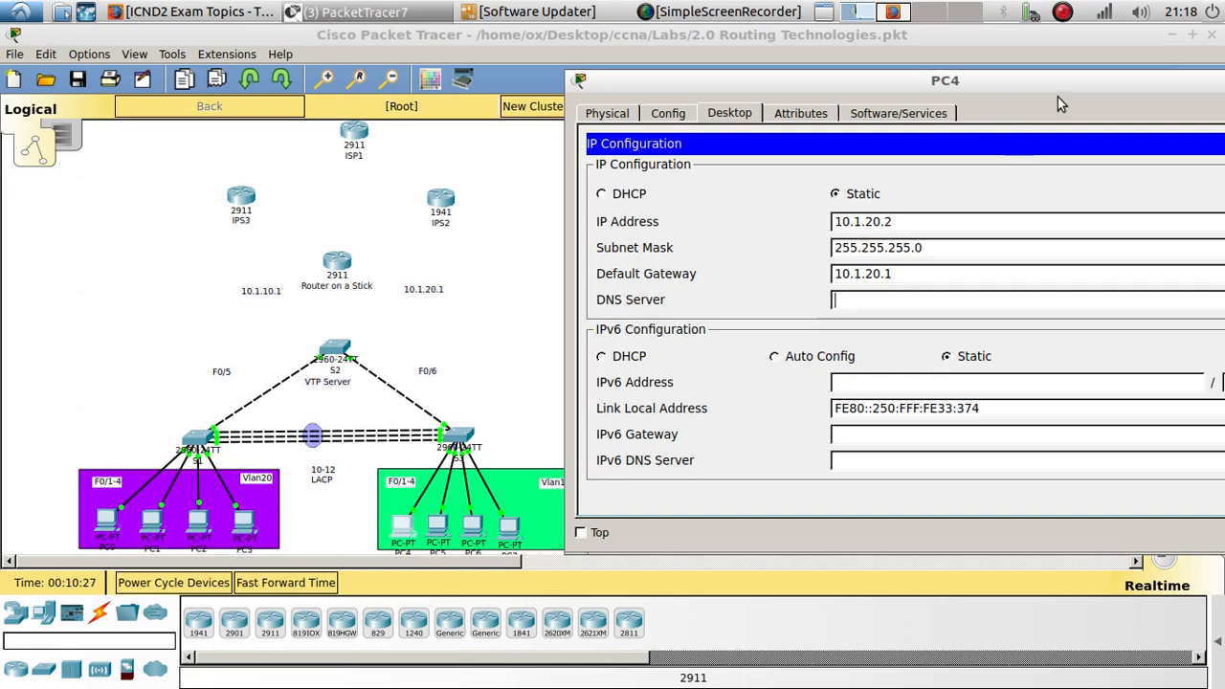
left_click_drag(987, 82, 930, 81)
left_click(1055, 69)
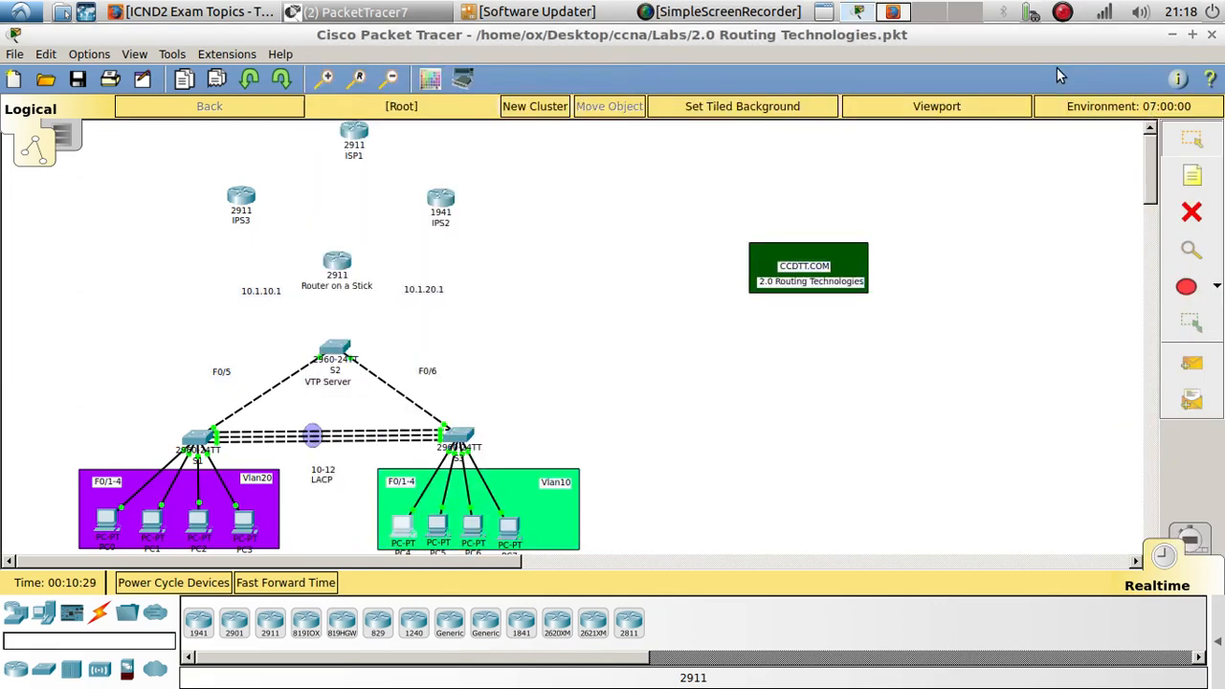
- Copy the 10.1.20.1 note text and give PC5 static IP 10.1.20.3, subnet mask 255.255.255.0 and default gateway 10.1.20.1
double_click(414, 291)
key("ctrl+c")
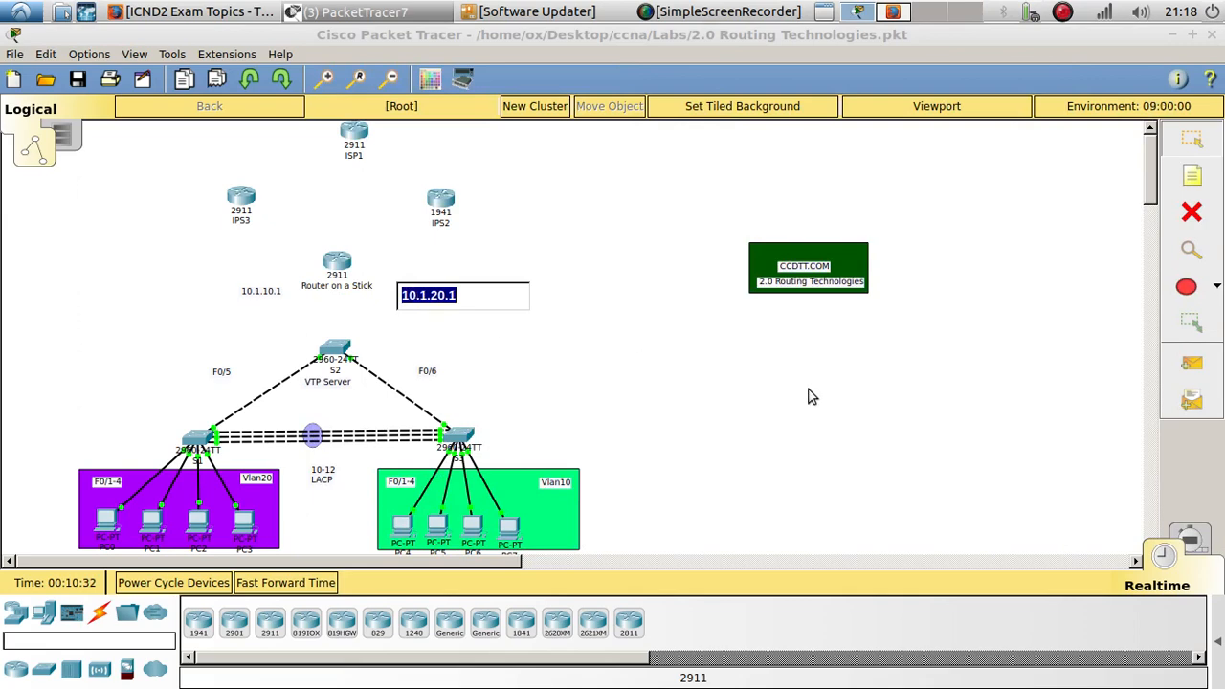
double_click(437, 524)
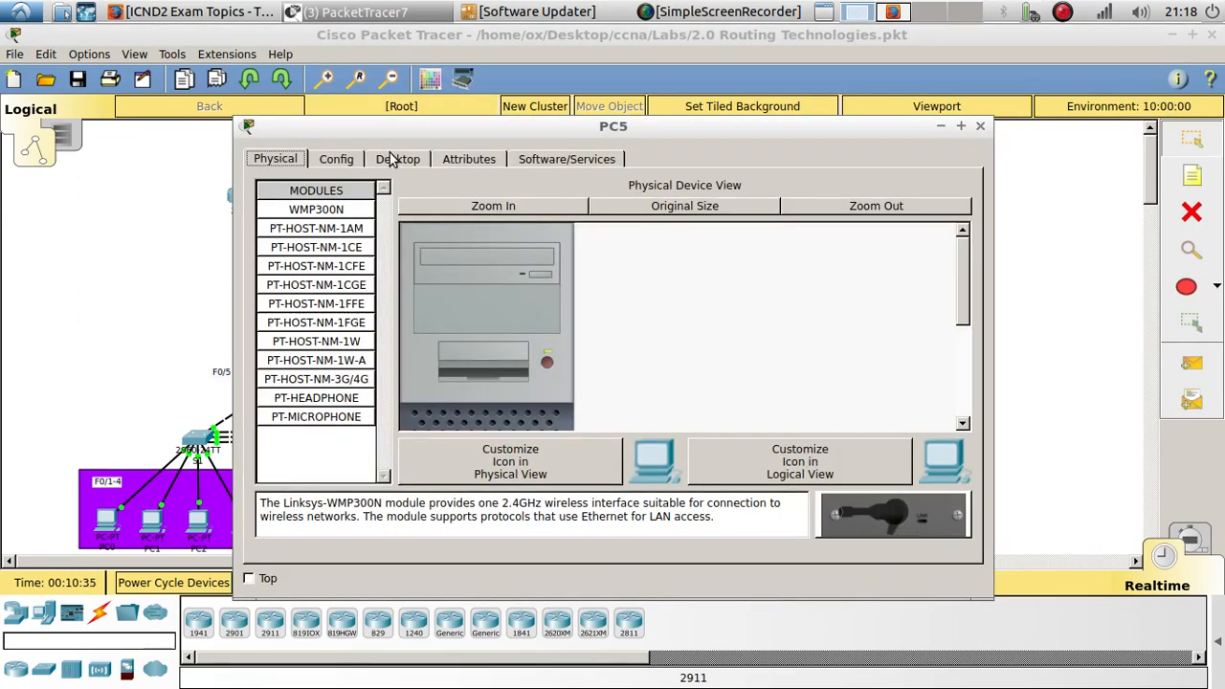
left_click(390, 159)
left_click(329, 222)
left_click(531, 268)
key("ctrl+v")
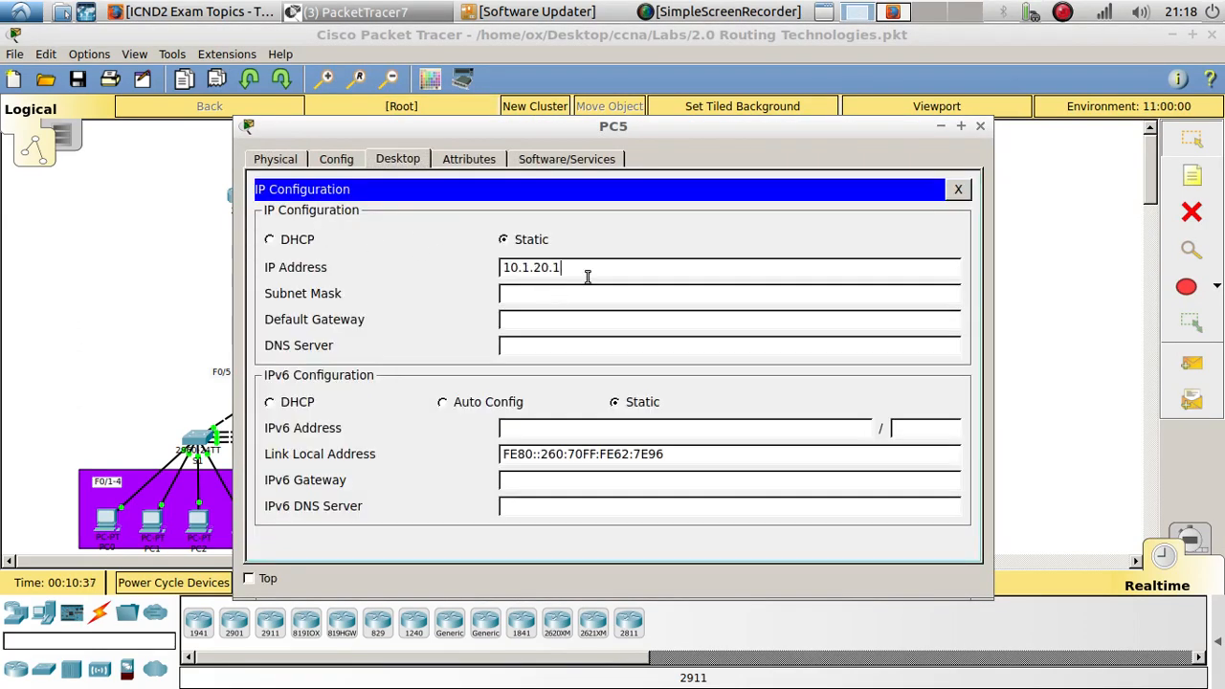
left_click(572, 296)
left_click_drag(572, 295, 424, 290)
type("255.255.255.0")
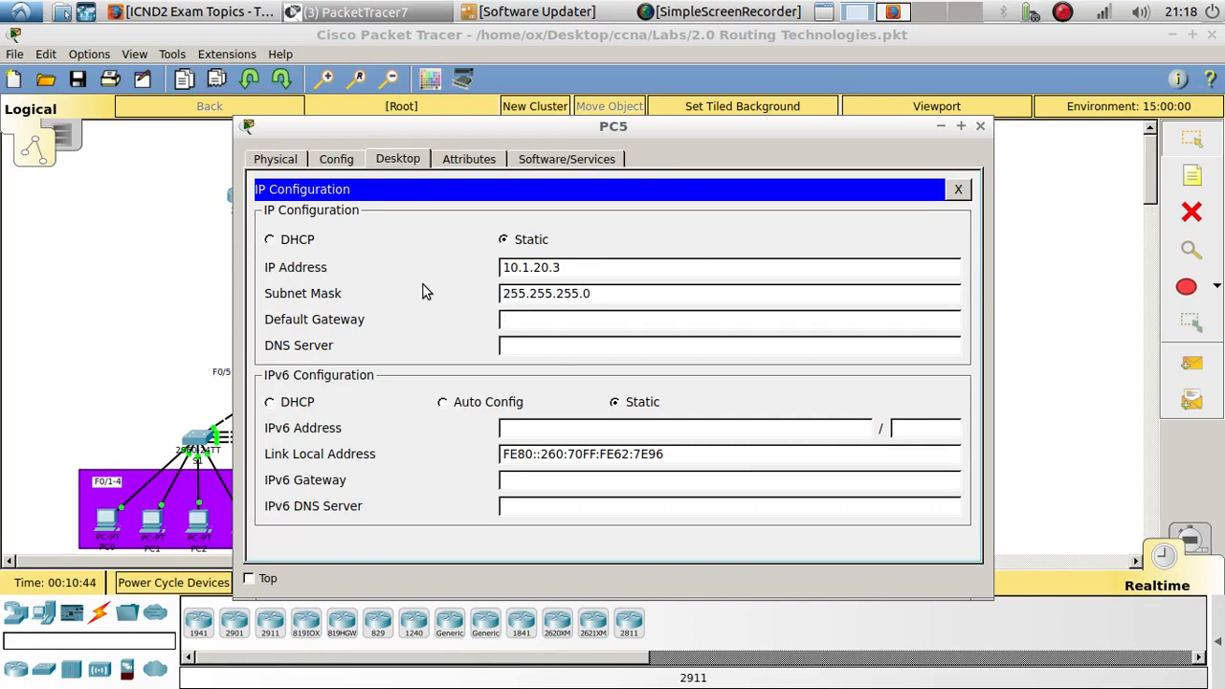
key("Tab")
key("ctrl+v")
left_click(958, 189)
left_click(980, 126)
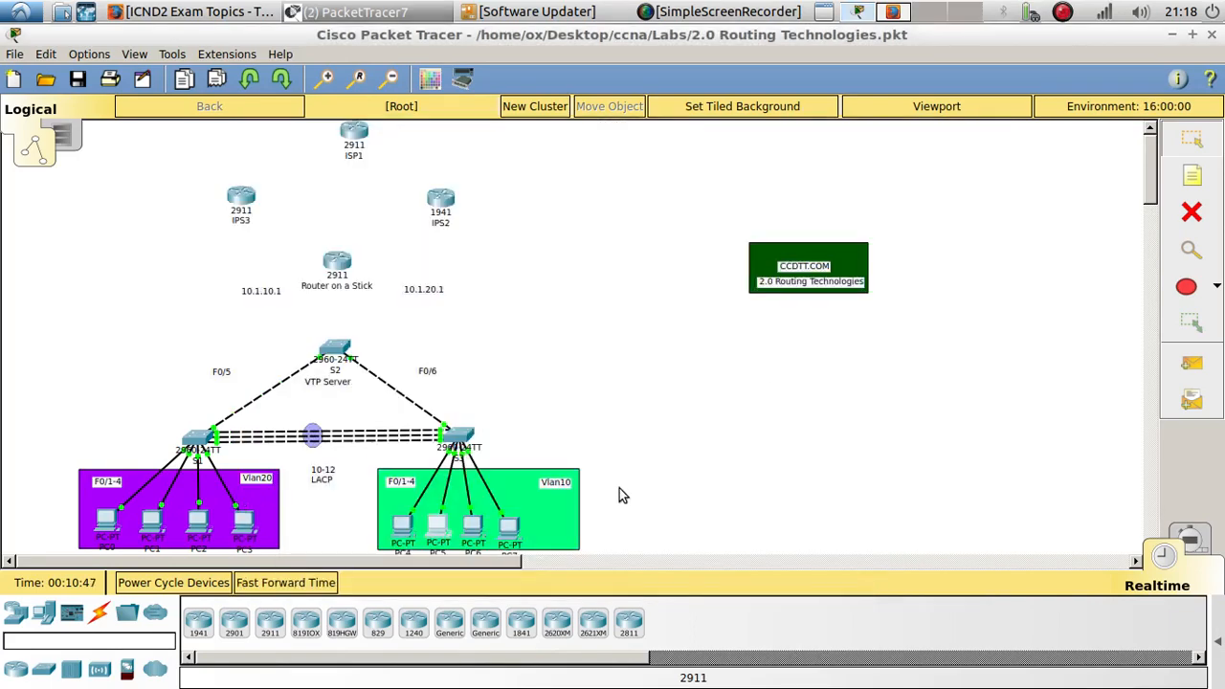
- Give PC6 static IP 10.1.20.4, subnet mask 255.255.255.0 and default gateway 10.1.20.1
left_click(474, 529)
left_click(460, 161)
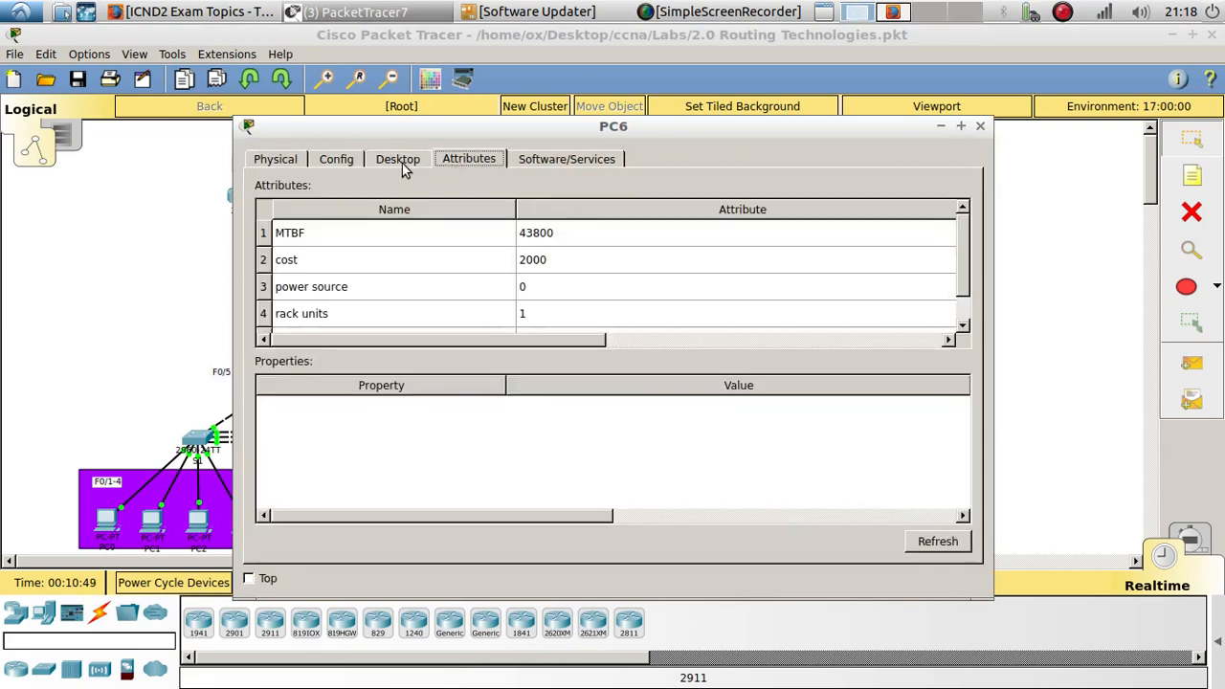
left_click(399, 159)
left_click(441, 216)
left_click(612, 386)
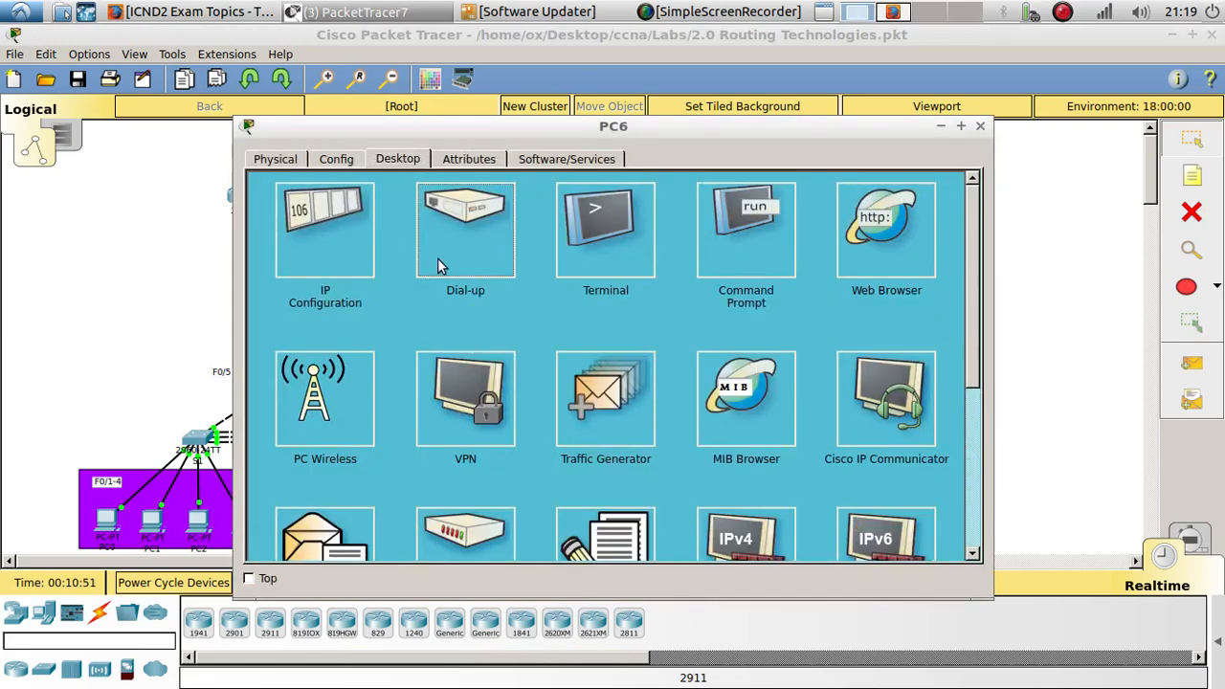
left_click(324, 230)
type("10.1.20.")
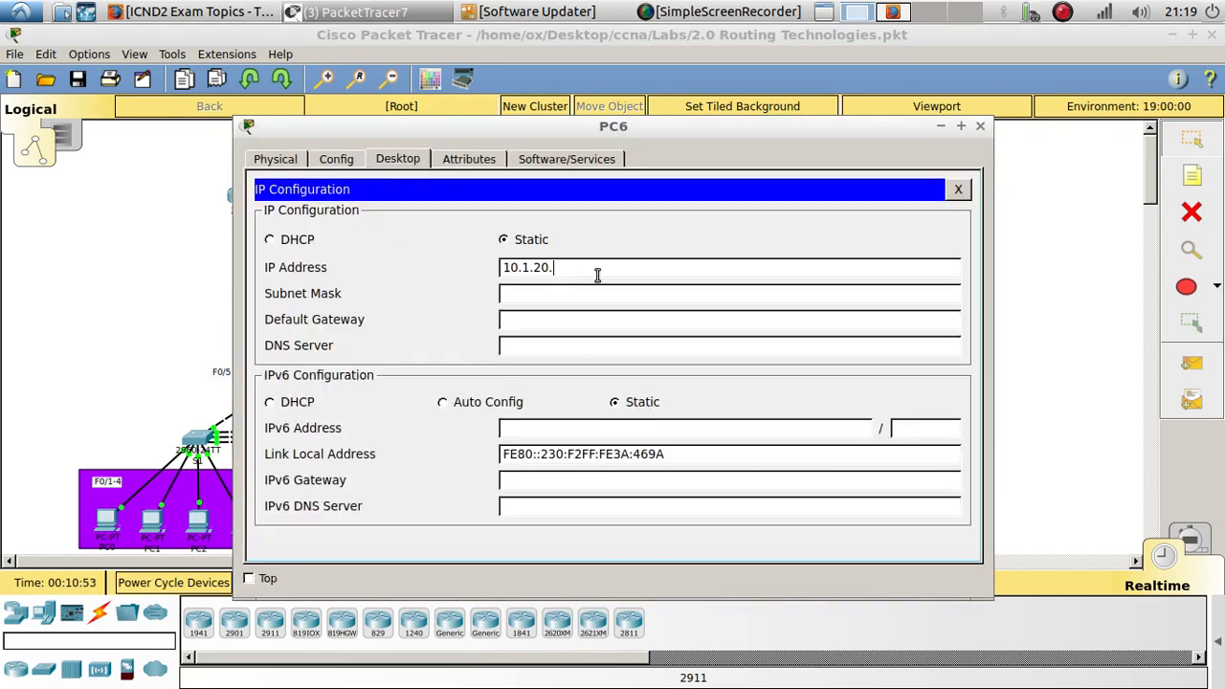
type("1744")
key("Tab")
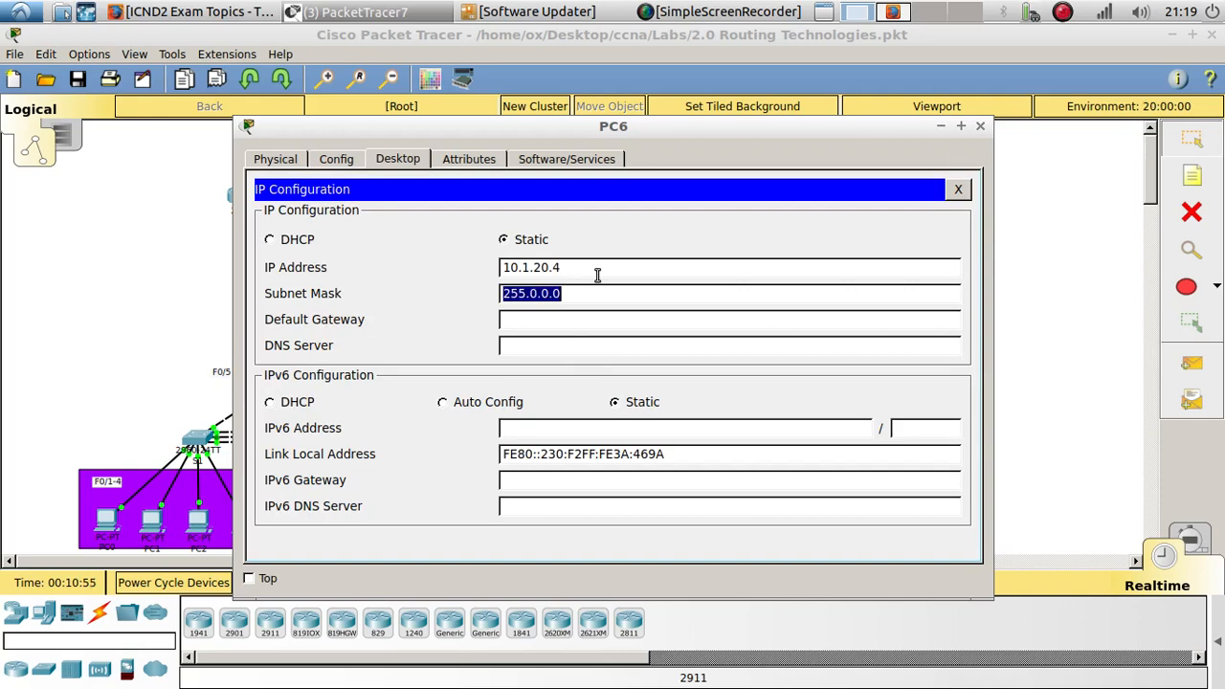
type("255.255.")
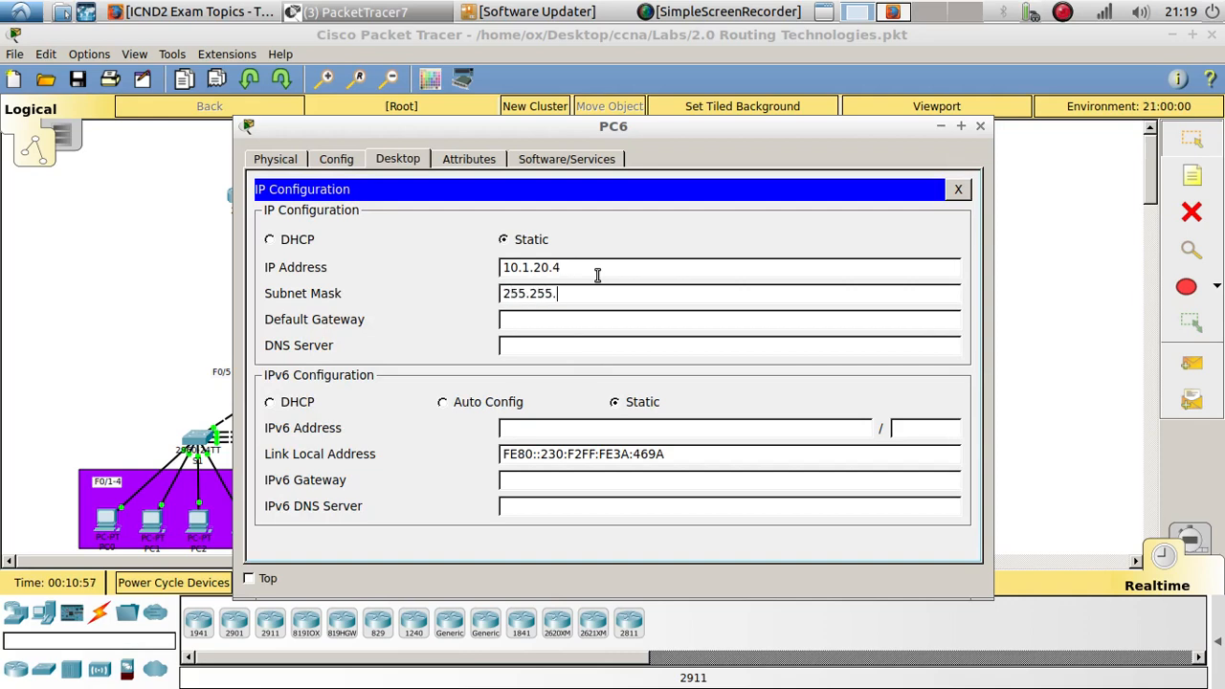
type("255.0")
left_click(578, 315)
type("10.1.20.1")
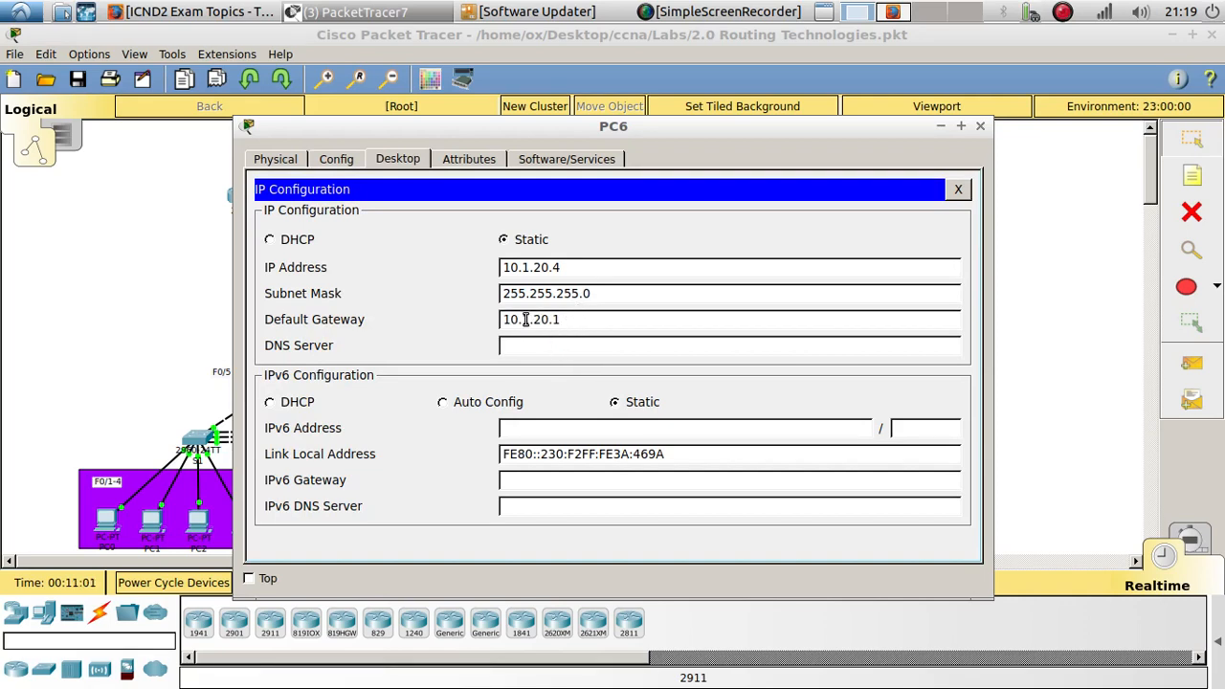
left_click(980, 127)
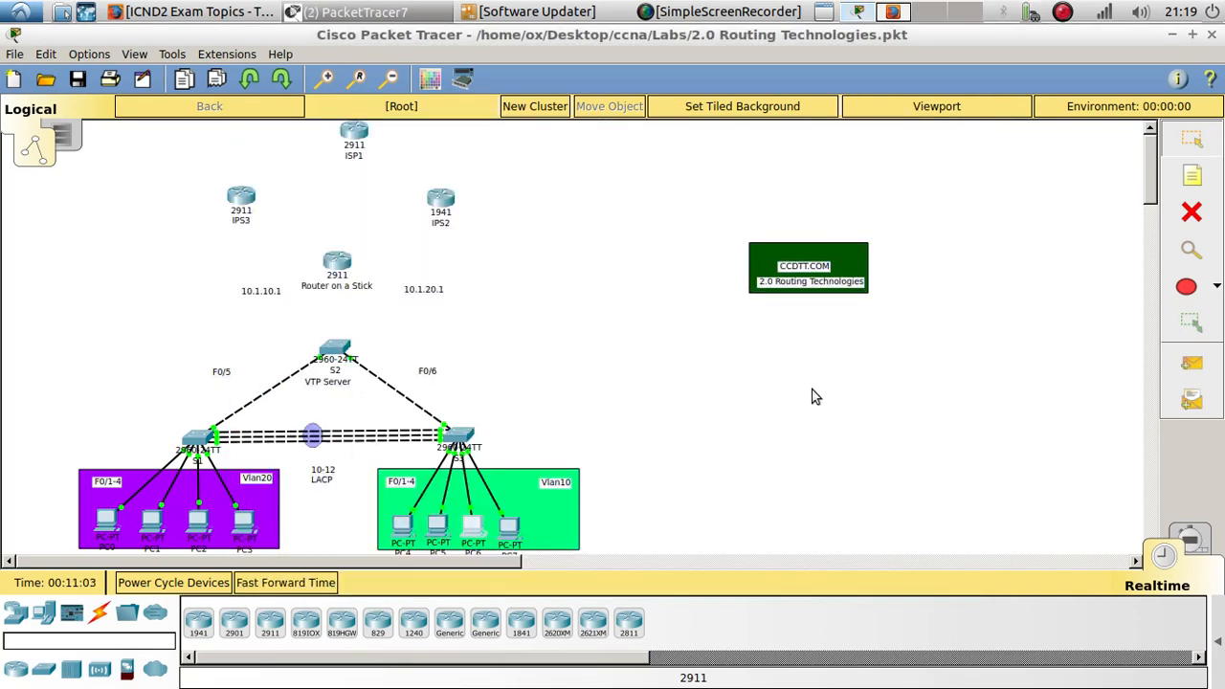
- Give PC7 static IP 10.1.20.5, subnet mask 255.255.255.0 and default gateway 10.1.20.1
left_click(523, 513)
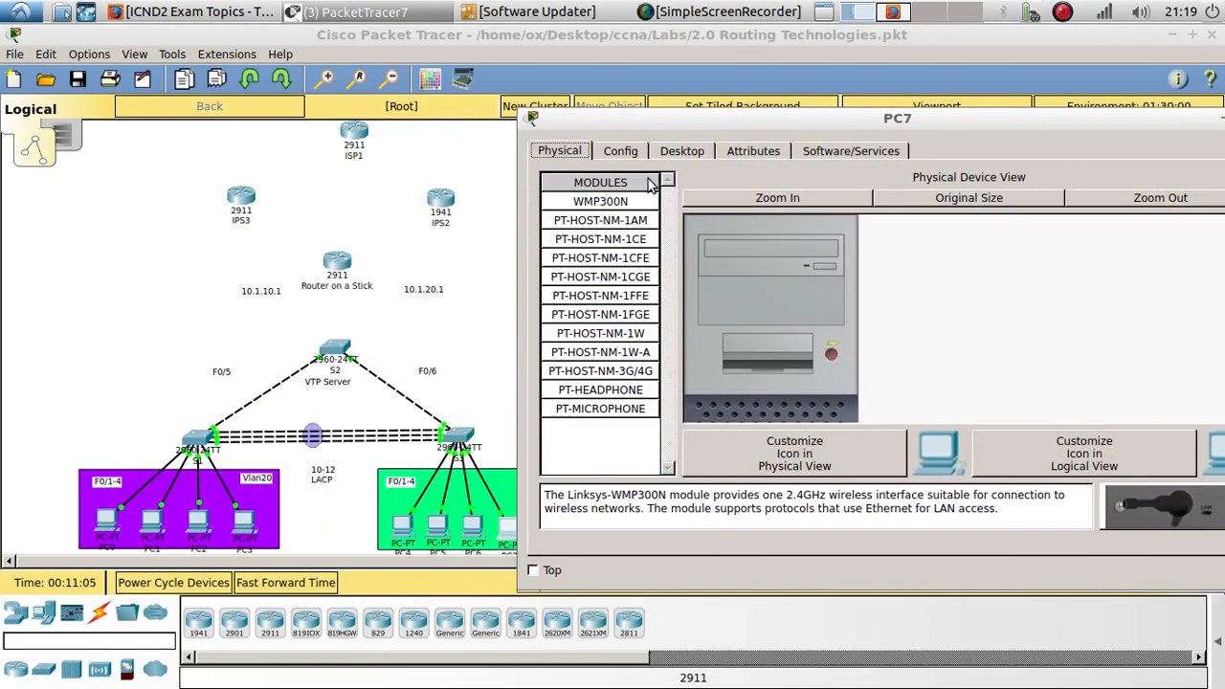
left_click(681, 150)
left_click(648, 258)
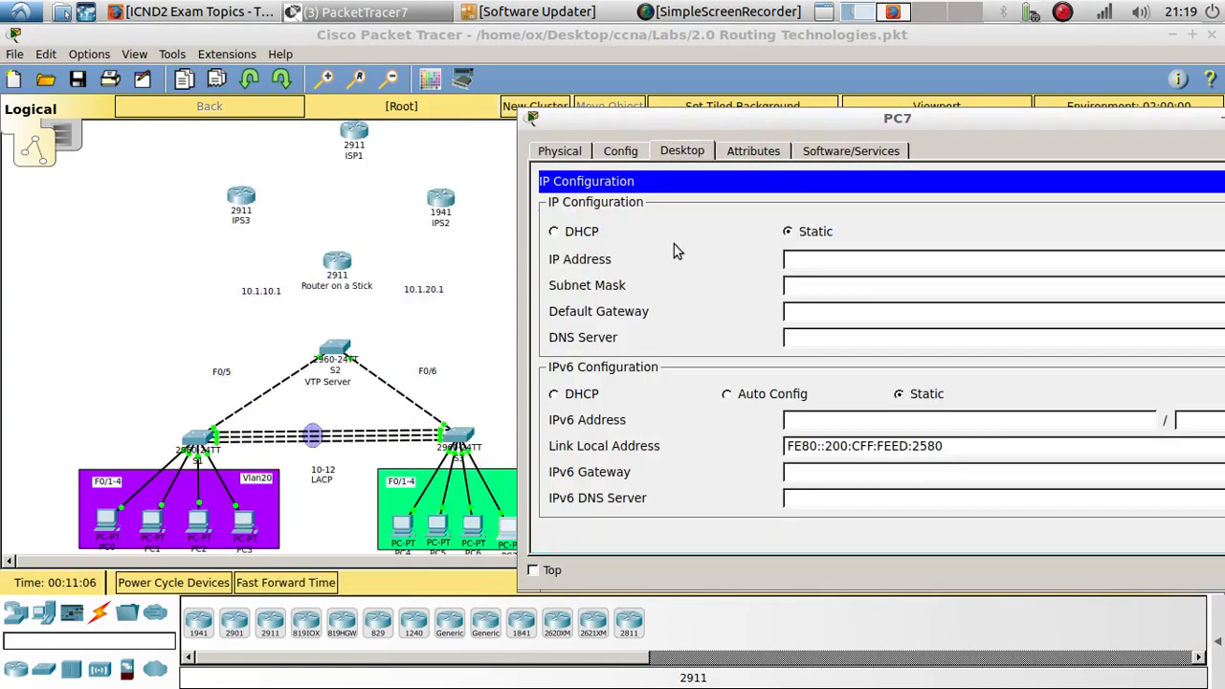
left_click(806, 260)
type("10.1.20.1")
key("BackSpace")
type("5")
left_click(828, 289)
key("ctrl+a")
type("25")
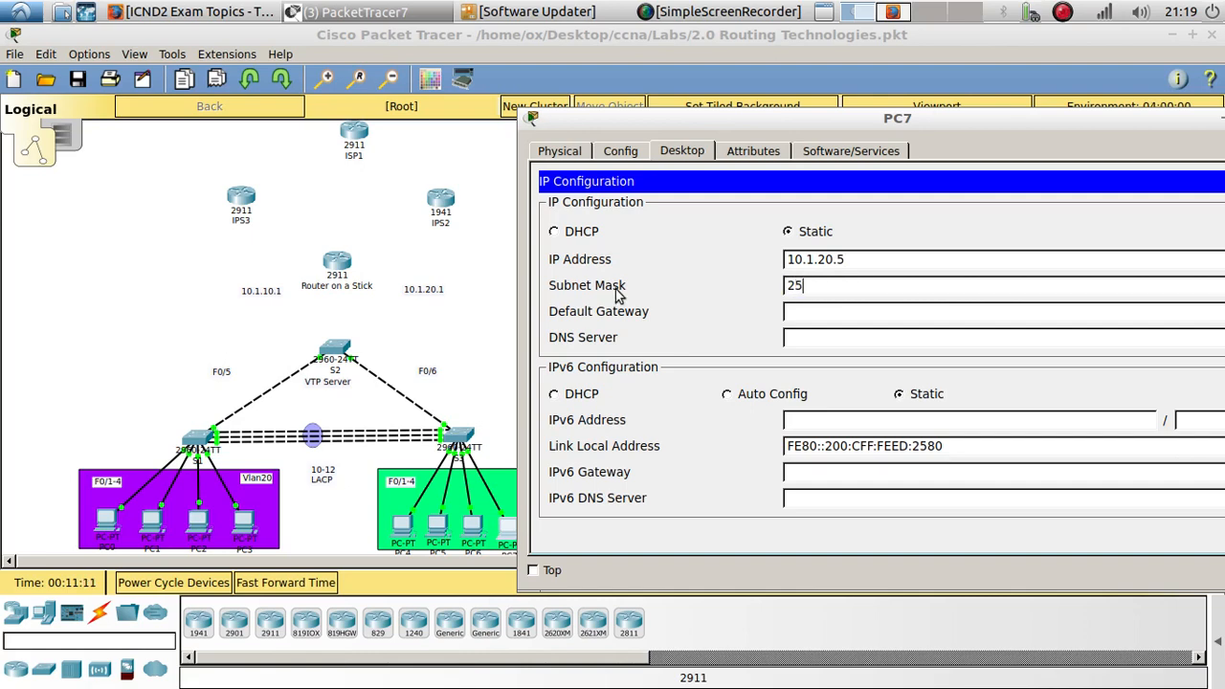
type("5.255.255.0")
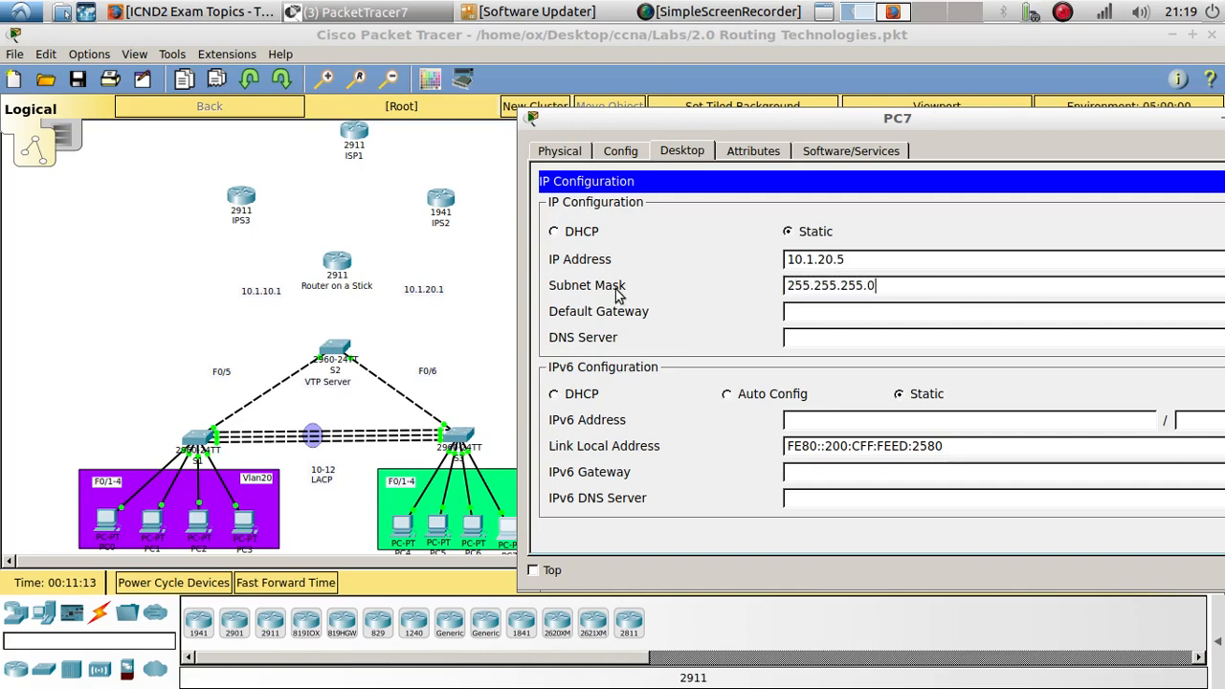
left_click(835, 312)
type("10.1.20.1")
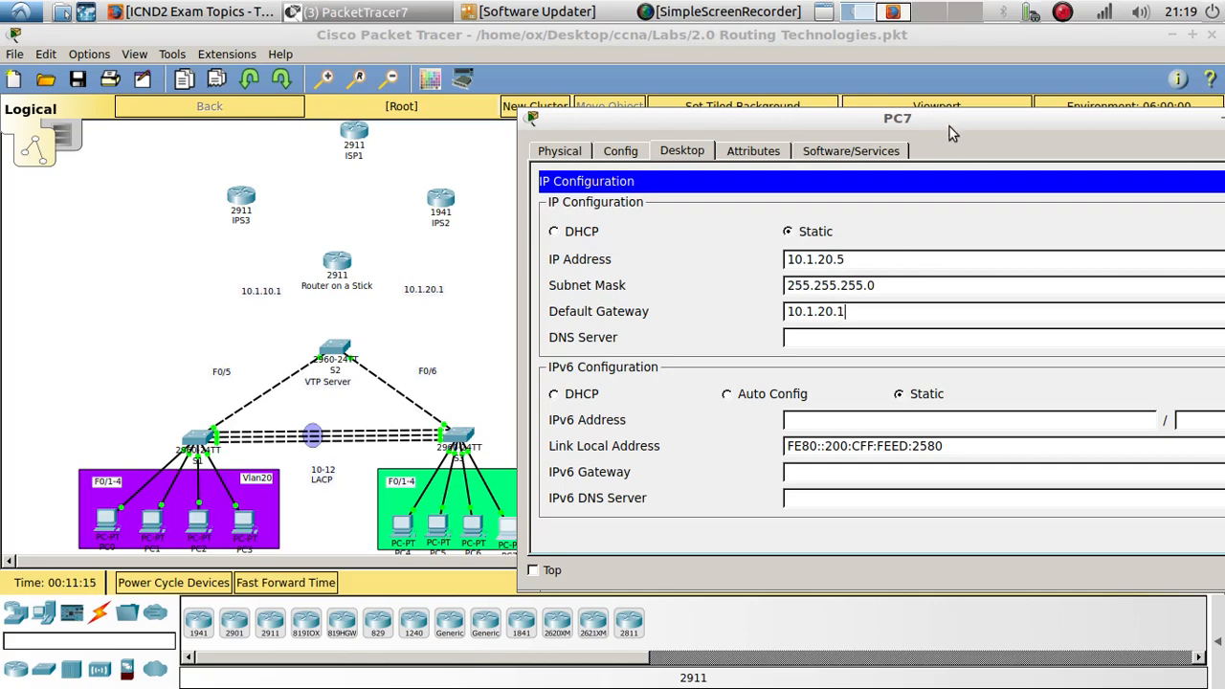
left_click_drag(949, 126, 741, 104)
left_click(1003, 98)
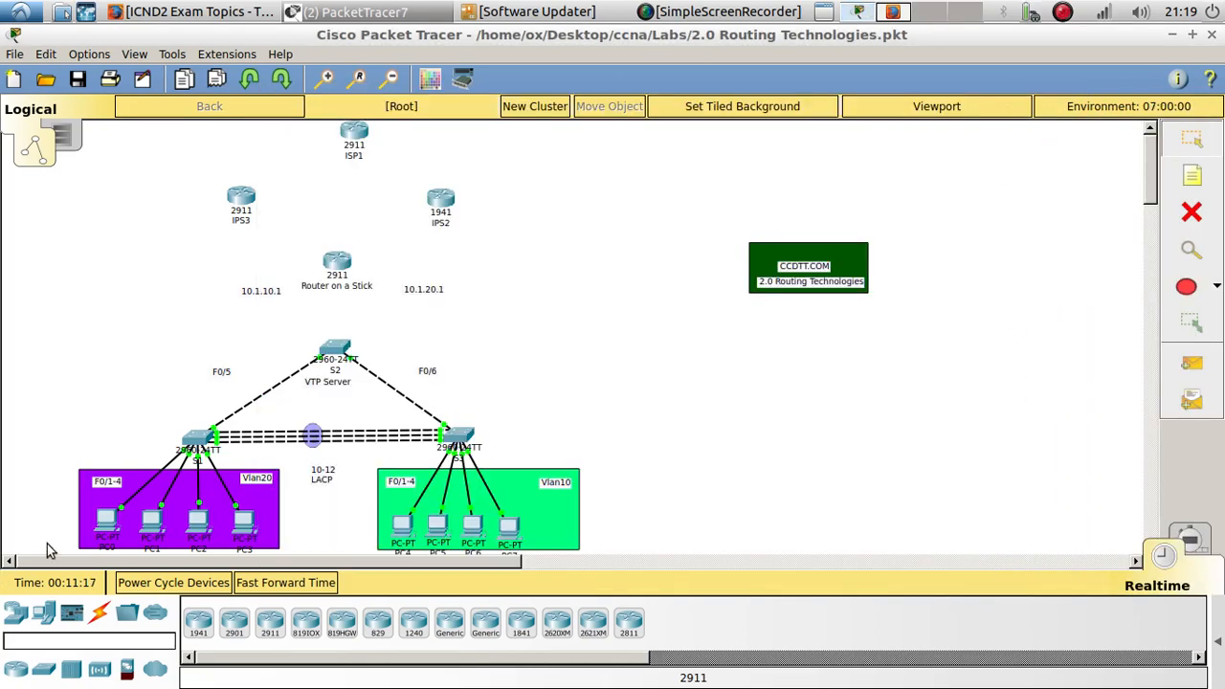
- Set PC0's static IP address to 10.1.20.1
left_click(107, 520)
left_click_drag(430, 126, 727, 140)
left_click(622, 240)
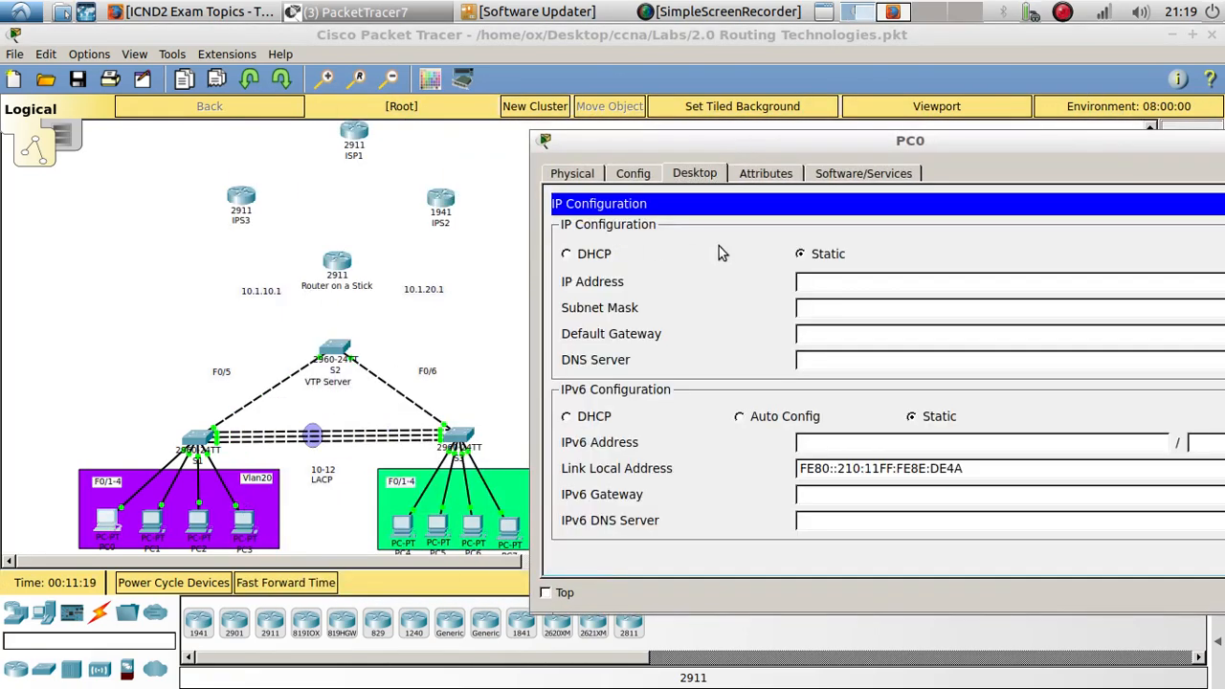
left_click(799, 279)
type("10.1.10.1")
left_click_drag(880, 153, 670, 125)
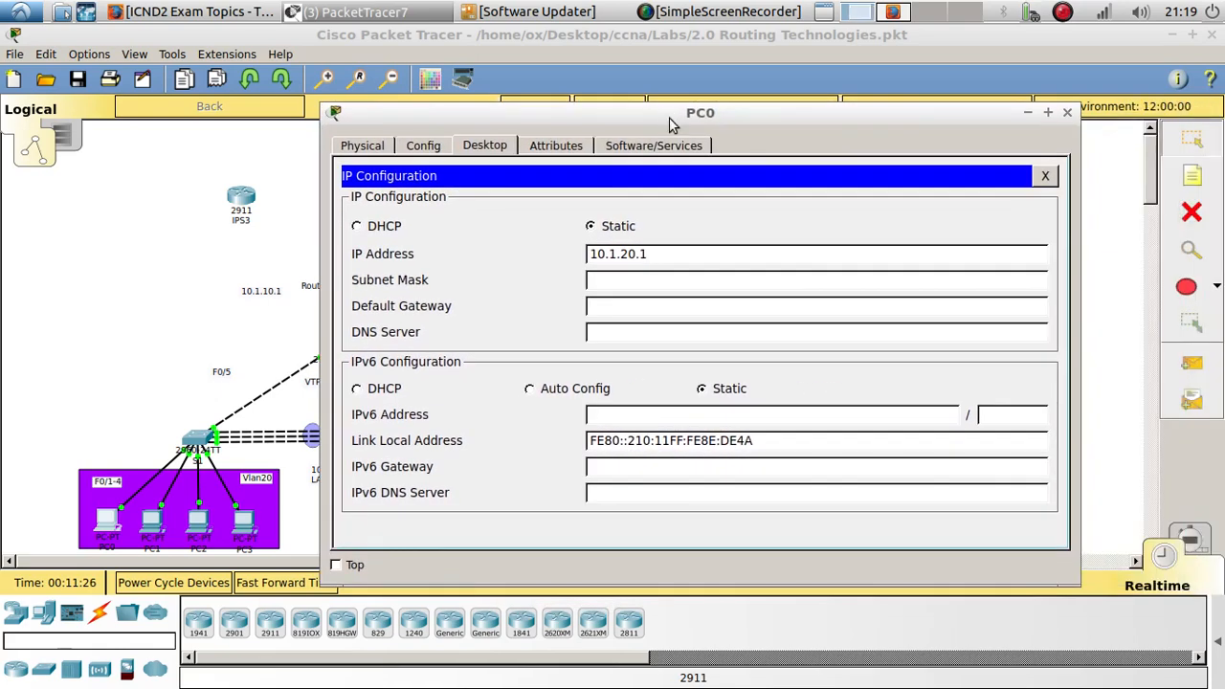
left_click(1067, 113)
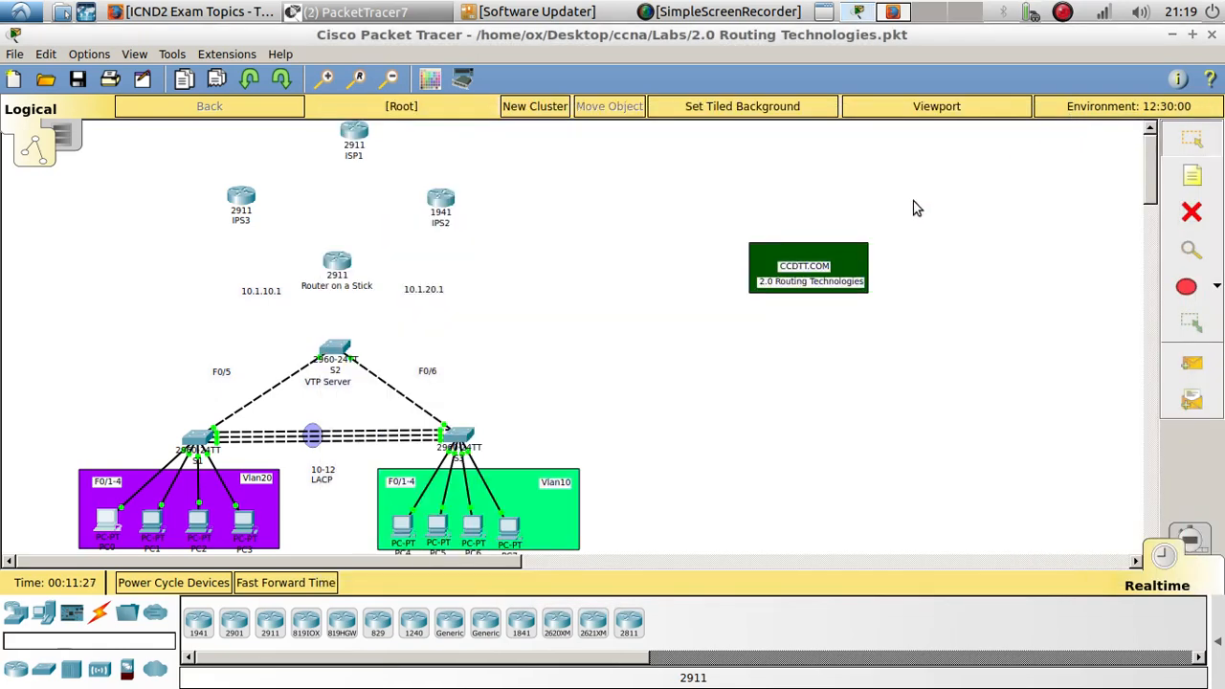
- Change PC4's IP address to 10.1.10.2 and its default gateway to 10.1.10.1
left_click(403, 531)
left_click(328, 218)
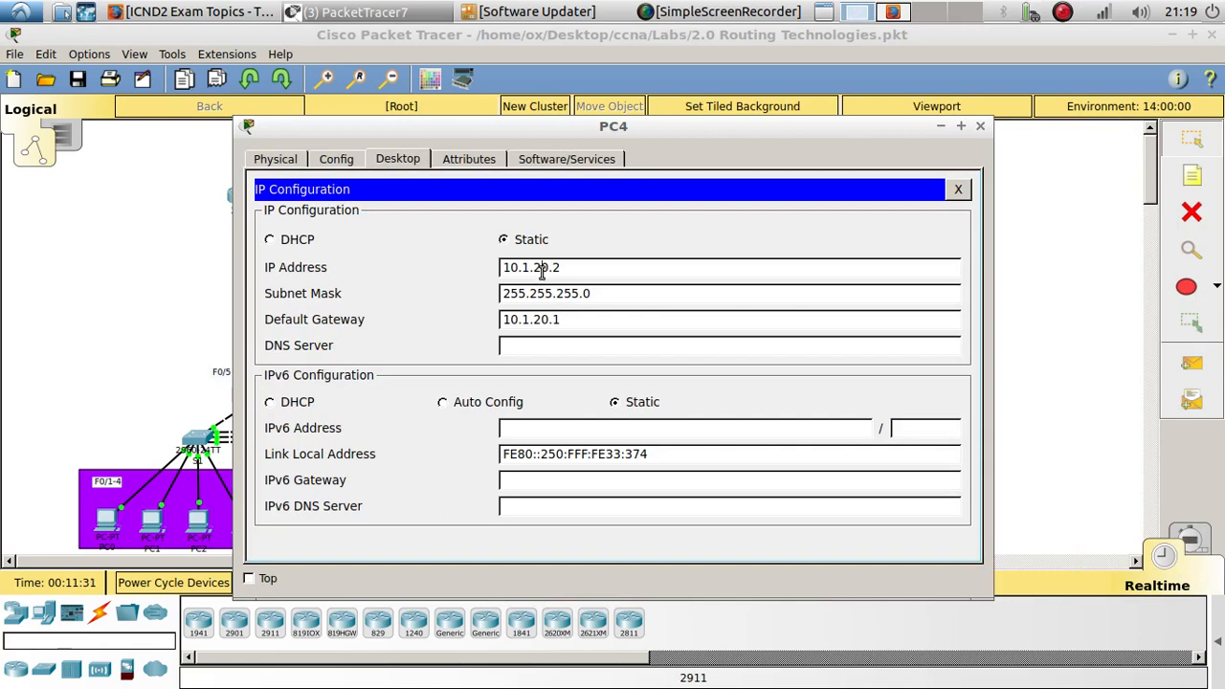
left_click(542, 271)
key("BackSpace")
type("1")
left_click_drag(542, 319, 534, 320)
type("1")
left_click(956, 190)
left_click(981, 127)
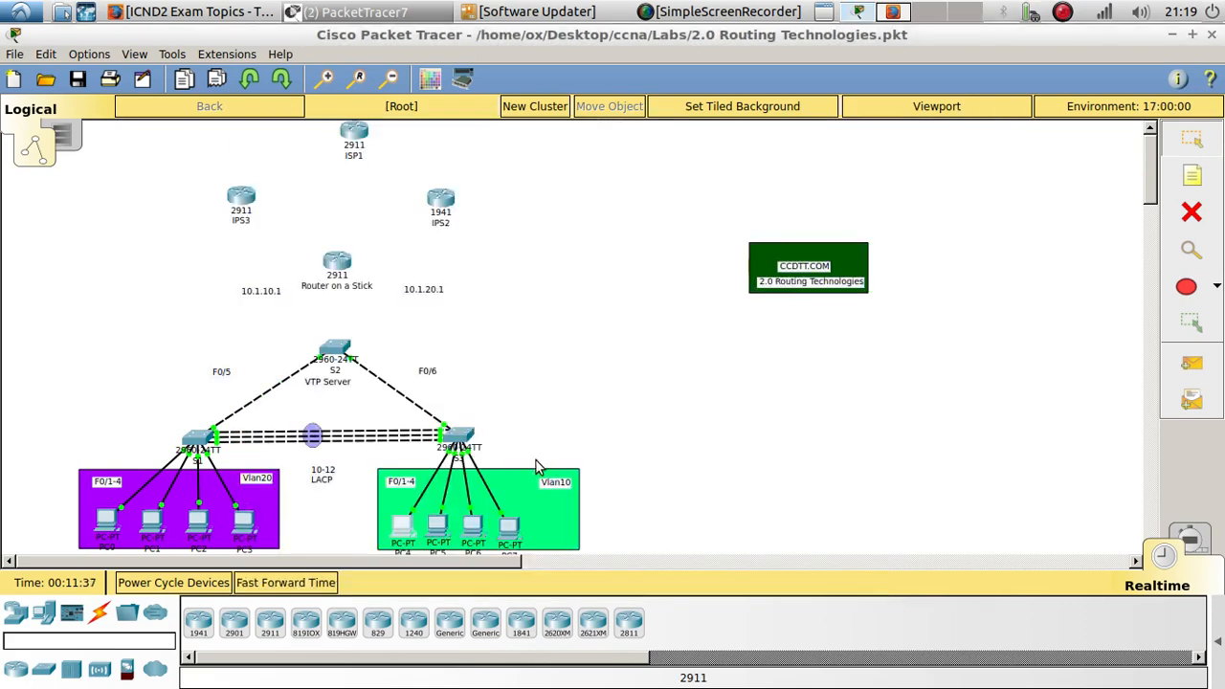
- Move PC5's IP address into the 10.1.10 subnet and change its default gateway to 10.1.10.1
left_click(394, 519)
left_click(350, 254)
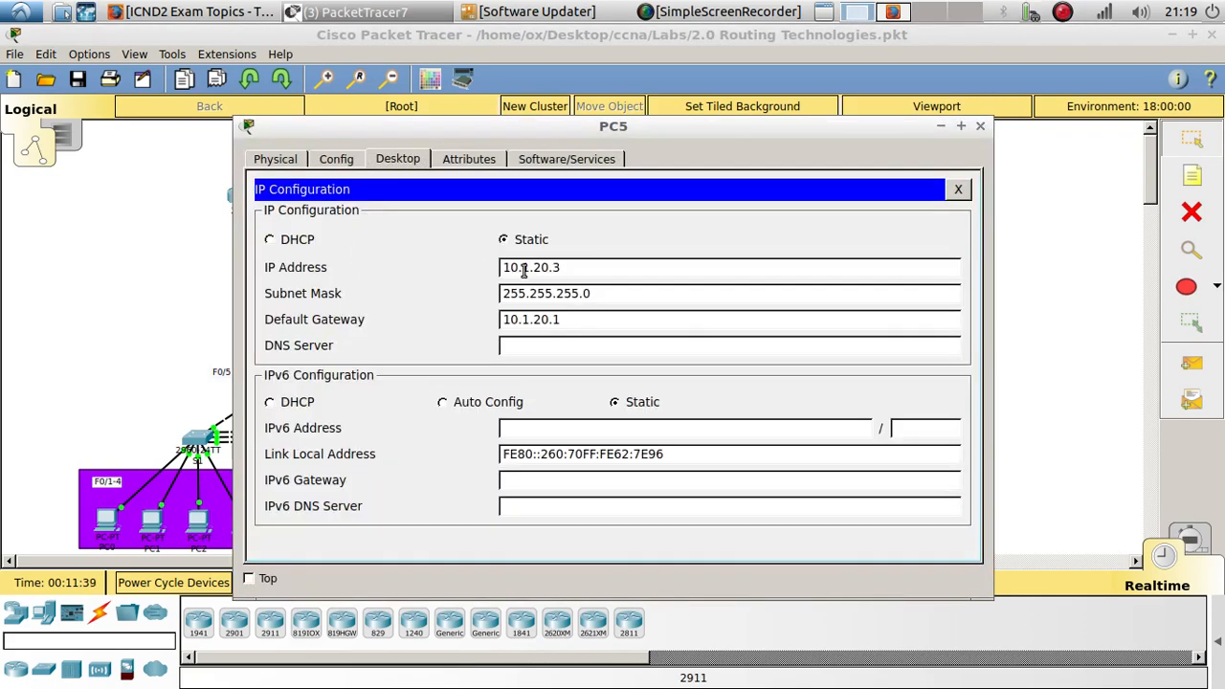
left_click_drag(533, 268, 541, 268)
left_click(540, 322)
key("BackSpace")
type("1")
left_click(979, 127)
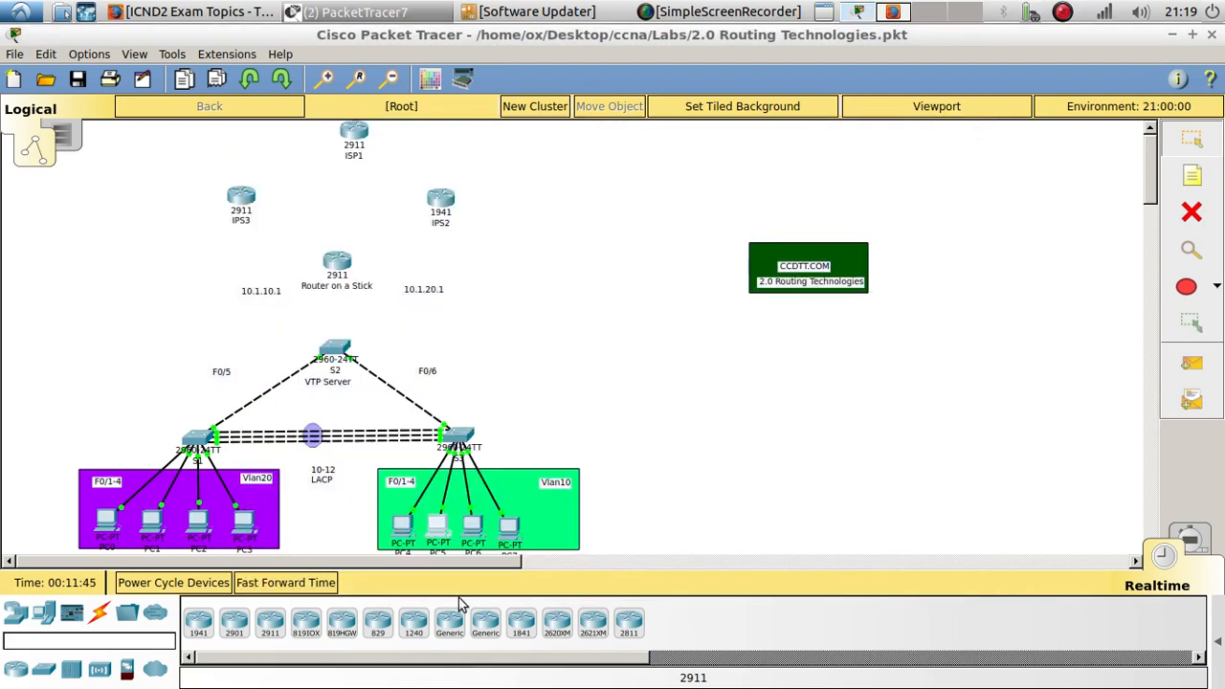
- Change PC6's IP address to 10.1.10.4 and its default gateway to 10.1.10.1
double_click(480, 528)
left_click(334, 230)
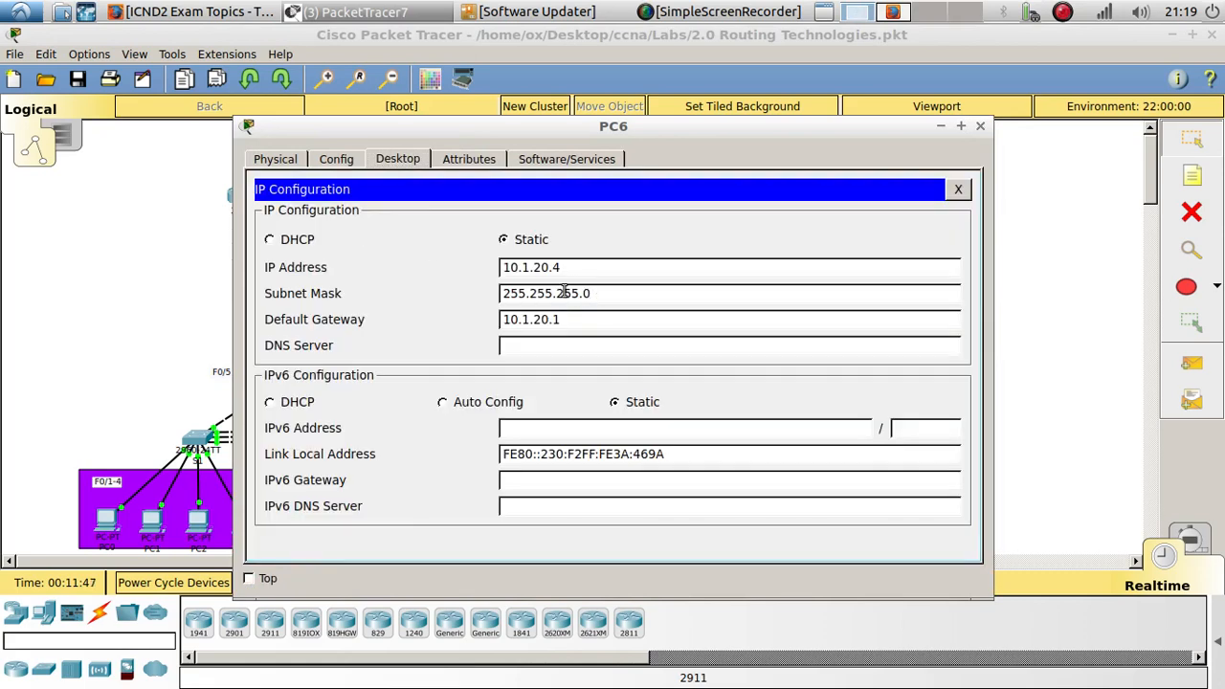
left_click(543, 271)
key("BackSpace")
type("1")
left_click(537, 321)
key("BackSpace")
type("1")
left_click(981, 126)
- Change PC7's IP address to 10.1.10.5 and its default gateway to 10.1.10.1
left_click(508, 528)
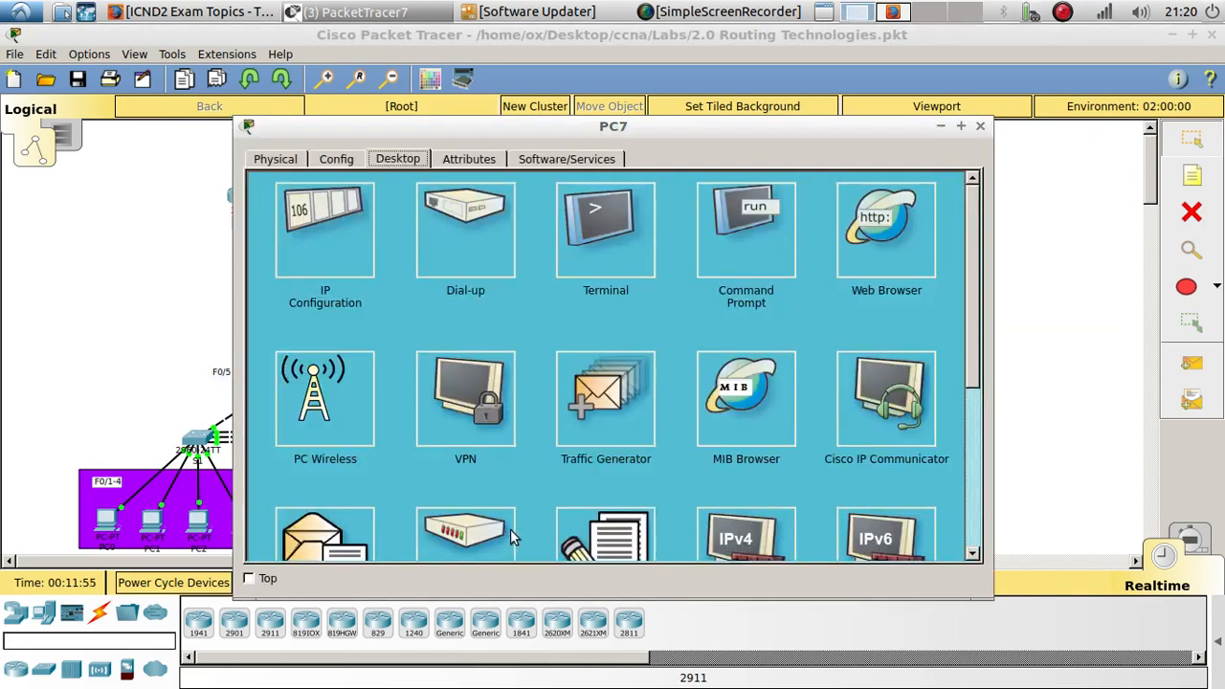
left_click(341, 258)
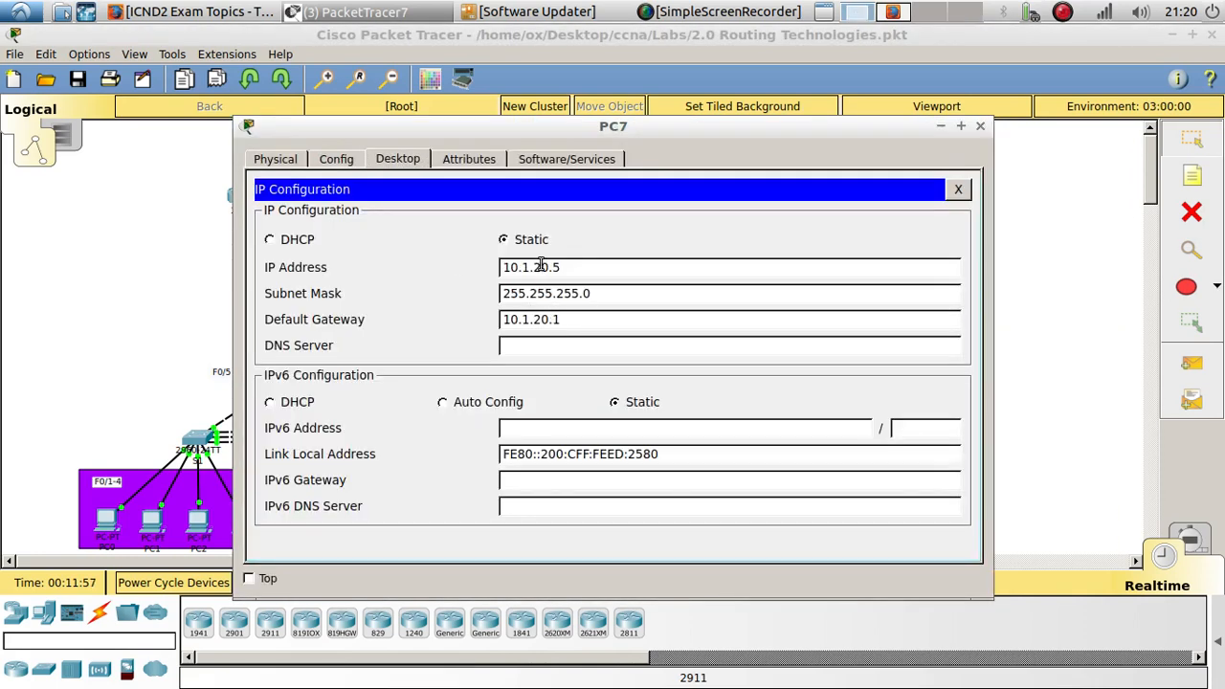
left_click(540, 267)
key("BackSpace")
type("1")
left_click(542, 320)
key("BackSpace")
type("1")
left_click(957, 190)
left_click(979, 127)
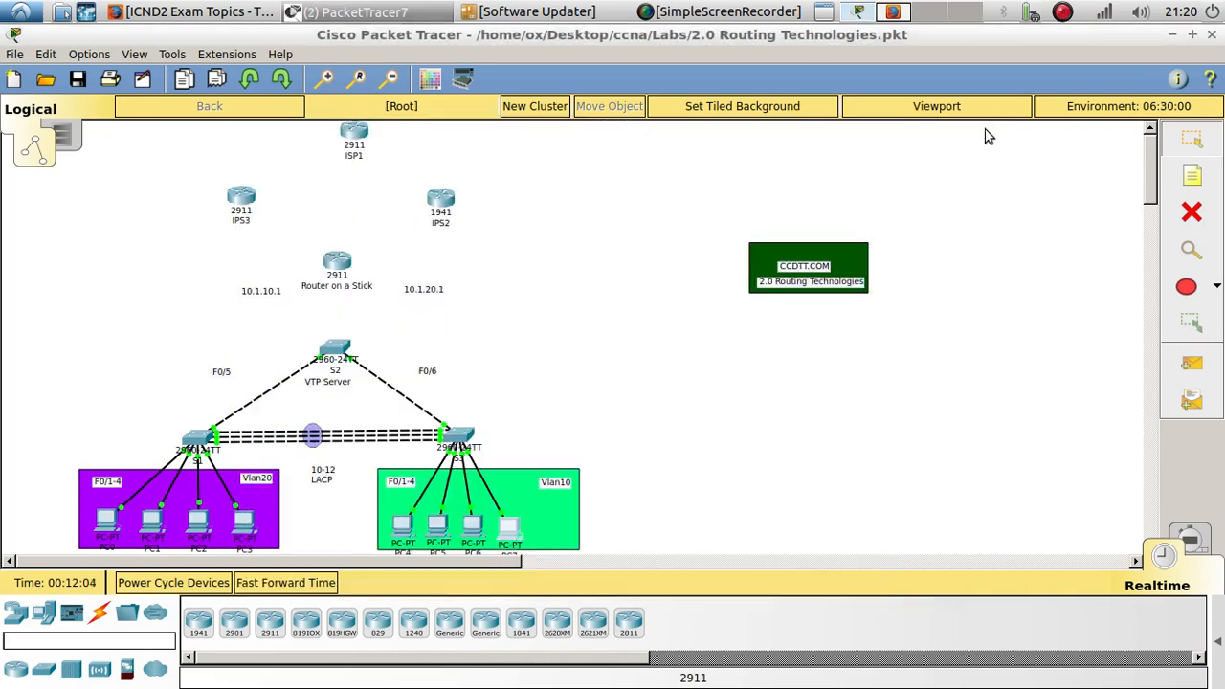
- Give PC0 static IP 10.1.20.2, subnet mask 255.255.255.0 and default gateway 10.1.20.1
left_click(107, 521)
left_click(328, 219)
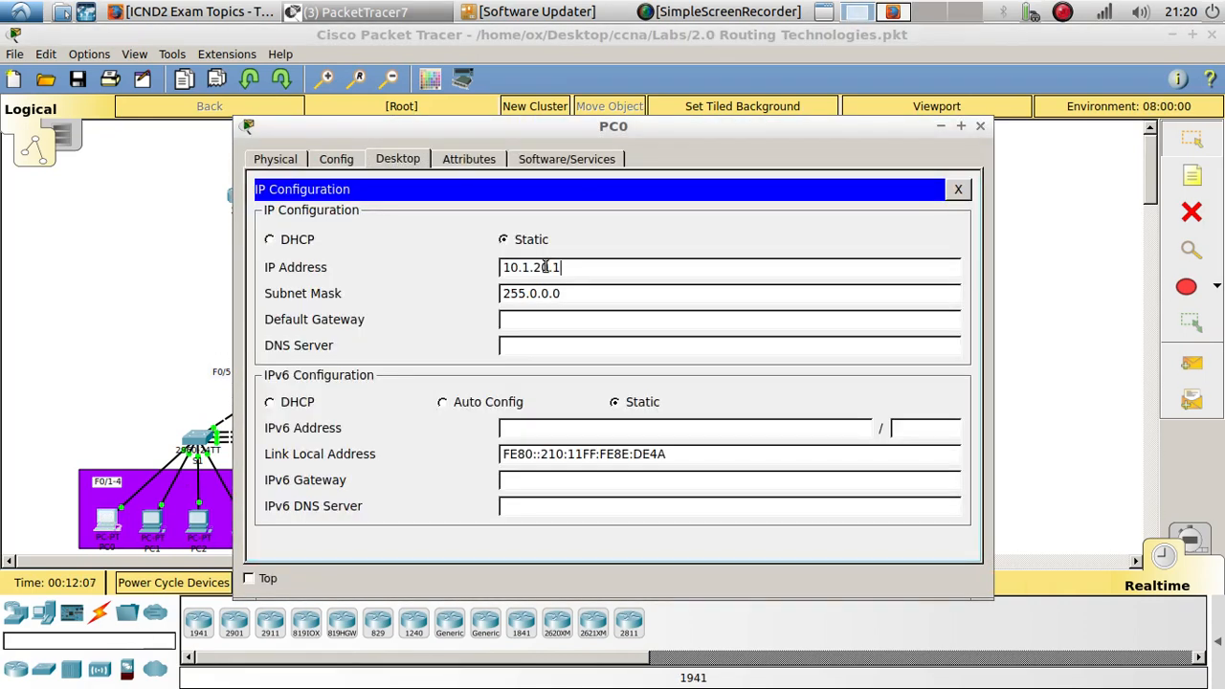
left_click(568, 271)
key("Tab")
type("255.255.255.0")
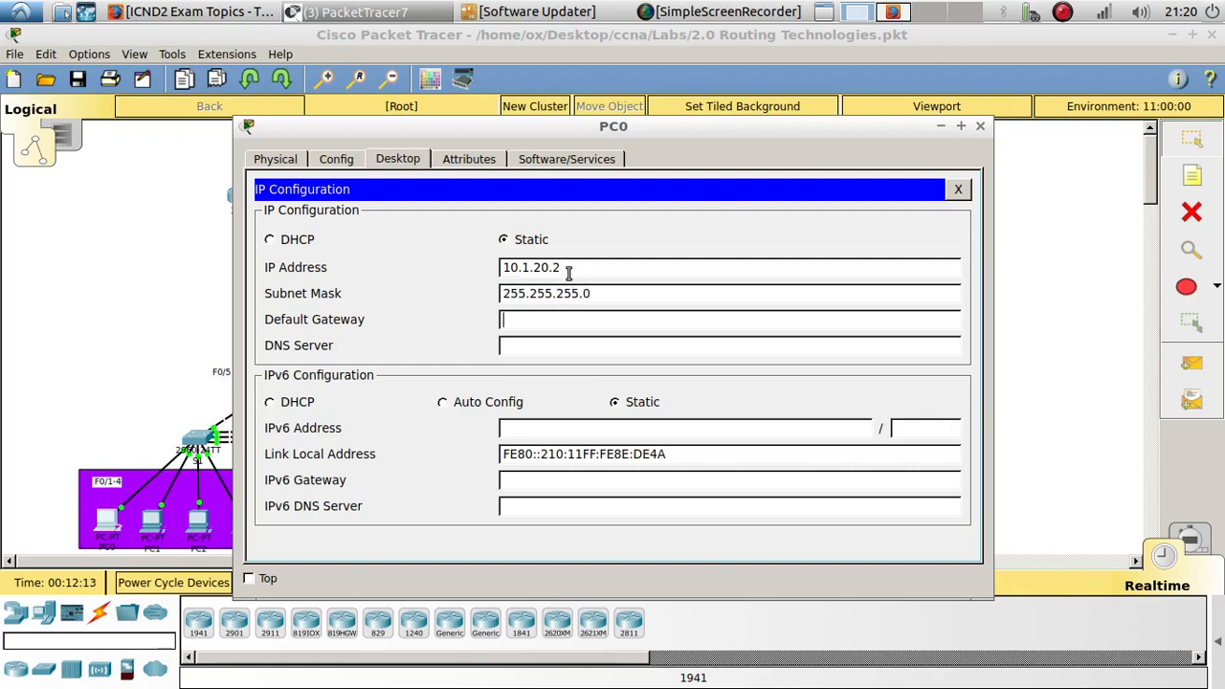
key("Tab")
type("10.1.20.1")
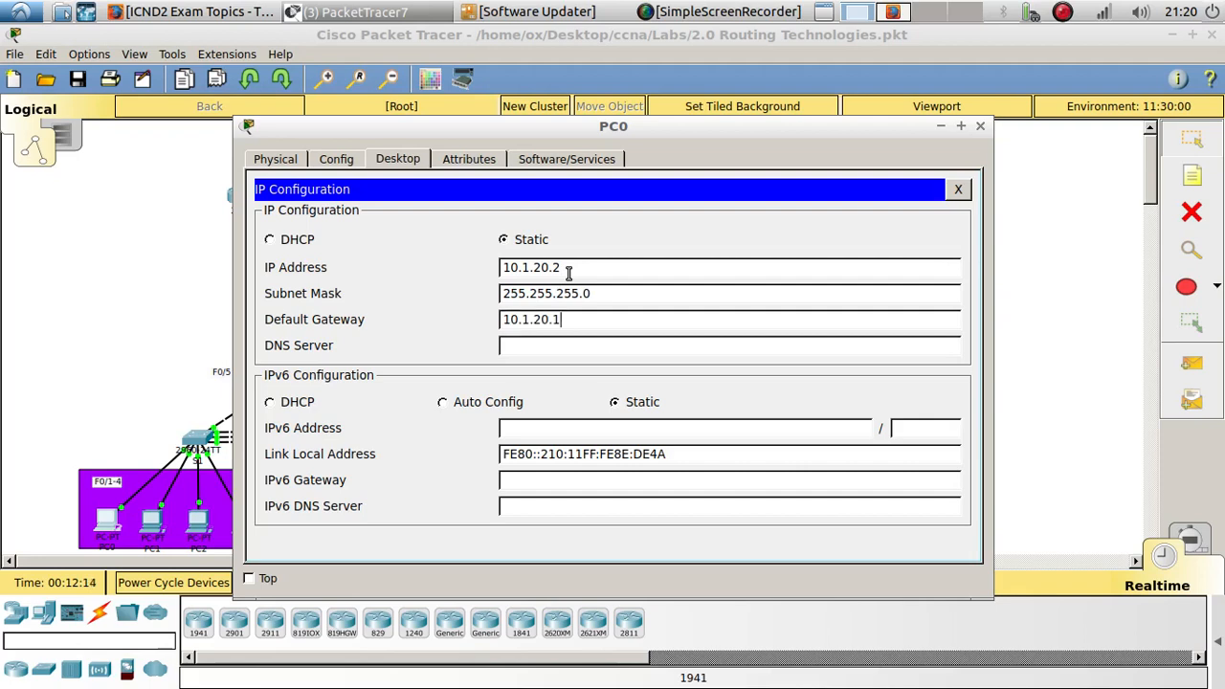
left_click(957, 188)
left_click(980, 125)
- Give PC1 static IP 10.1.20.3, subnet mask 255.255.255.0 and default gateway 10.1.20.1
left_click(149, 536)
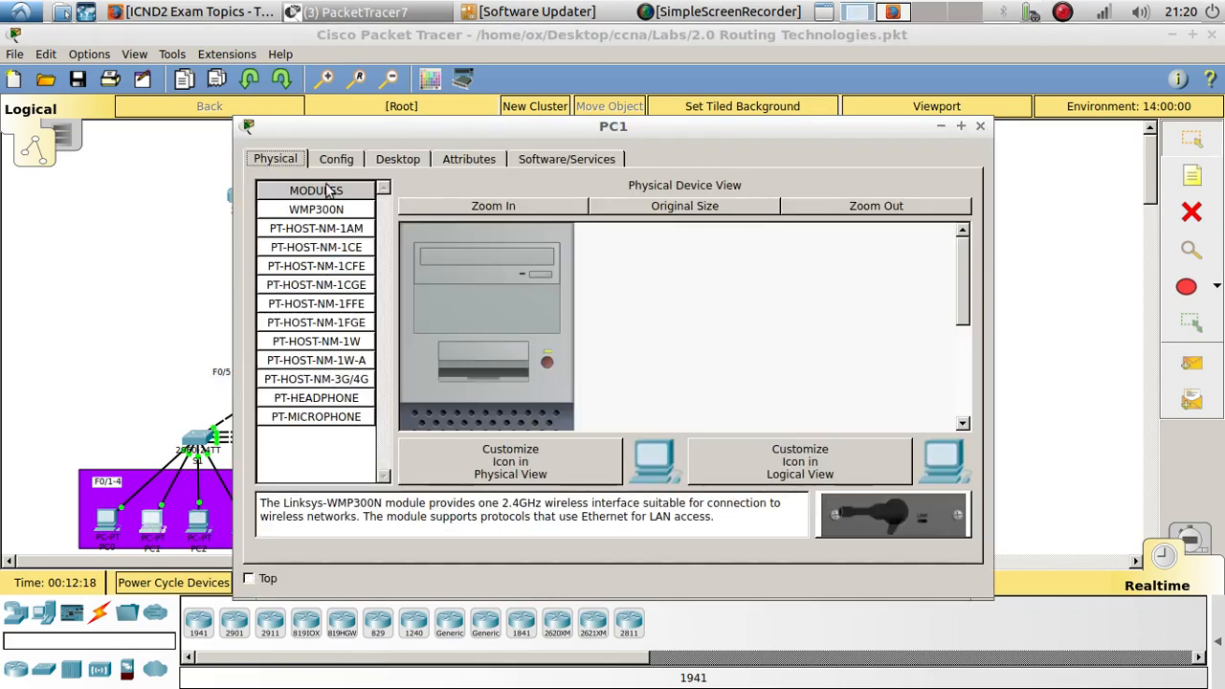
left_click(332, 159)
left_click(398, 159)
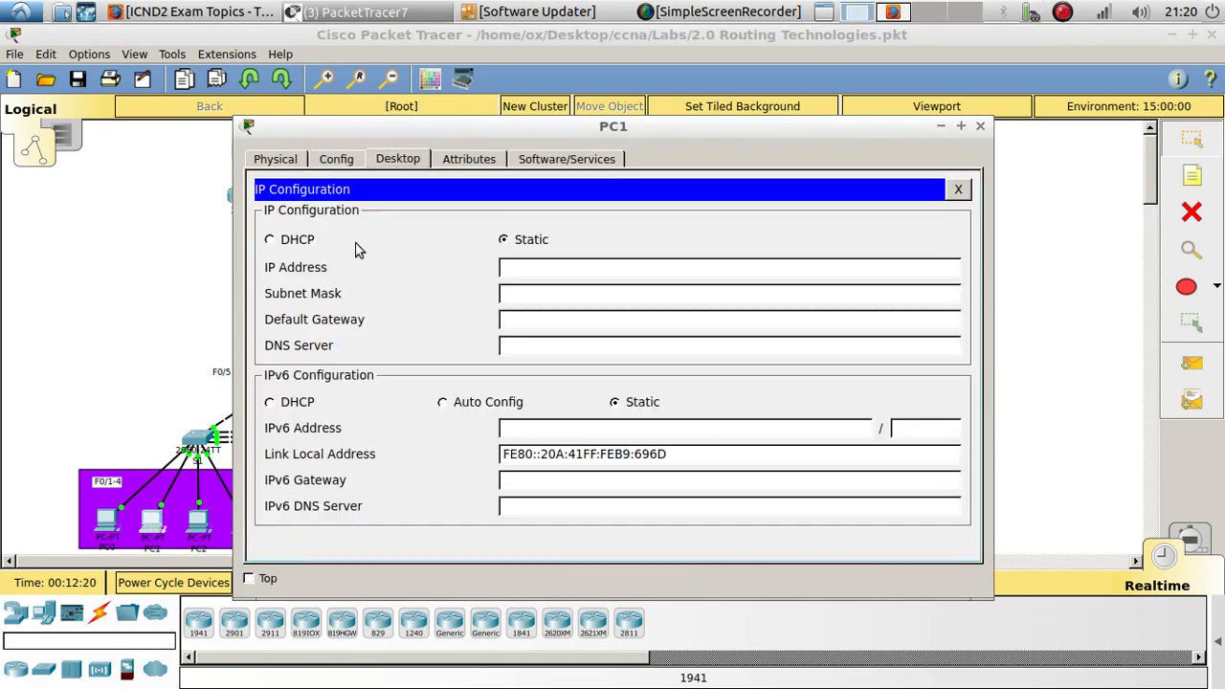
left_click(555, 265)
type("10.1.20.3")
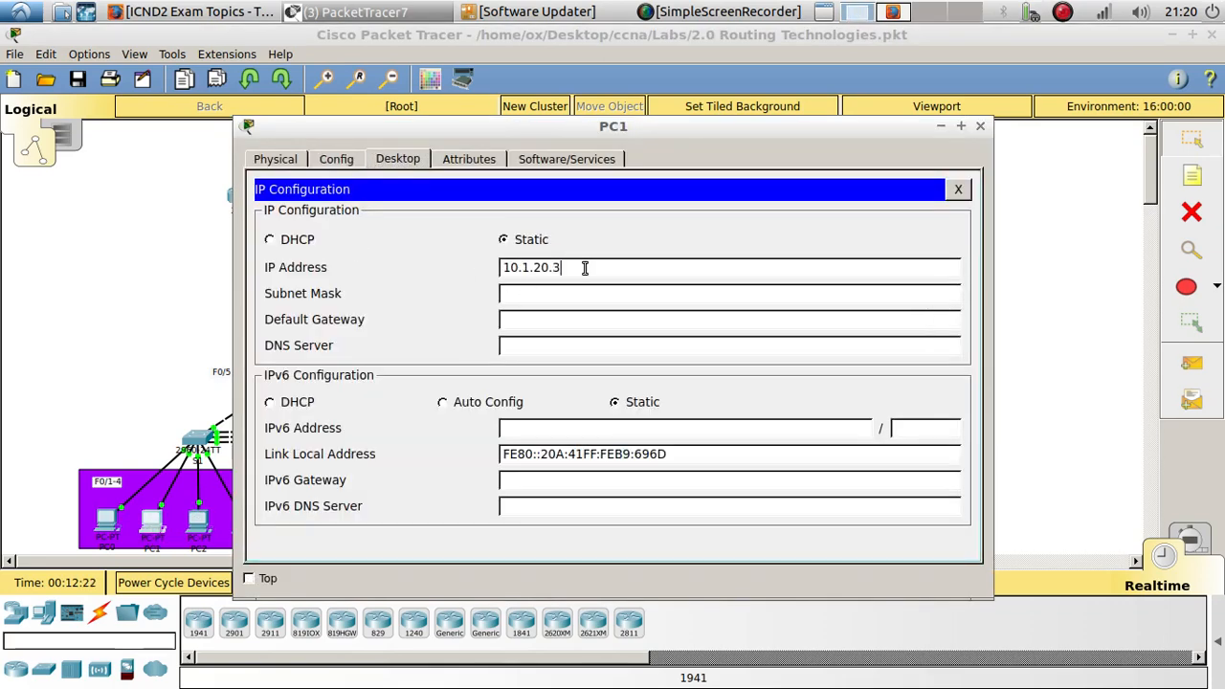
key("Tab")
type("255.255.255.0")
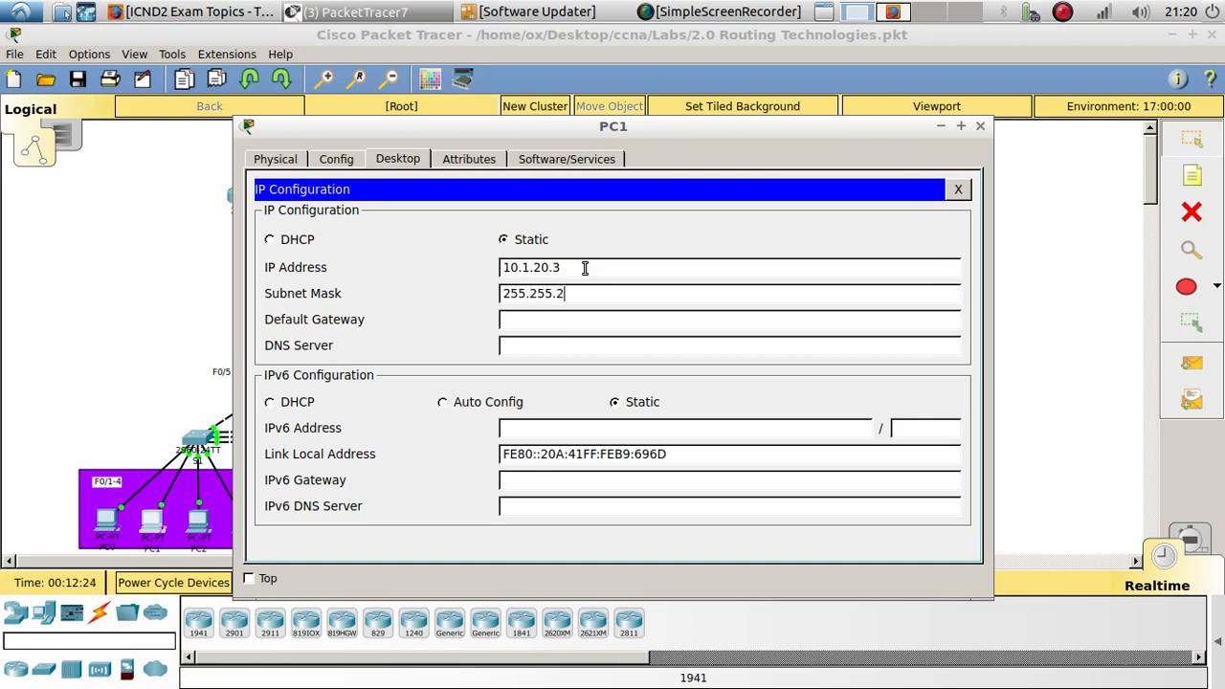
key("Tab")
type("10.1.20.1")
left_click(981, 126)
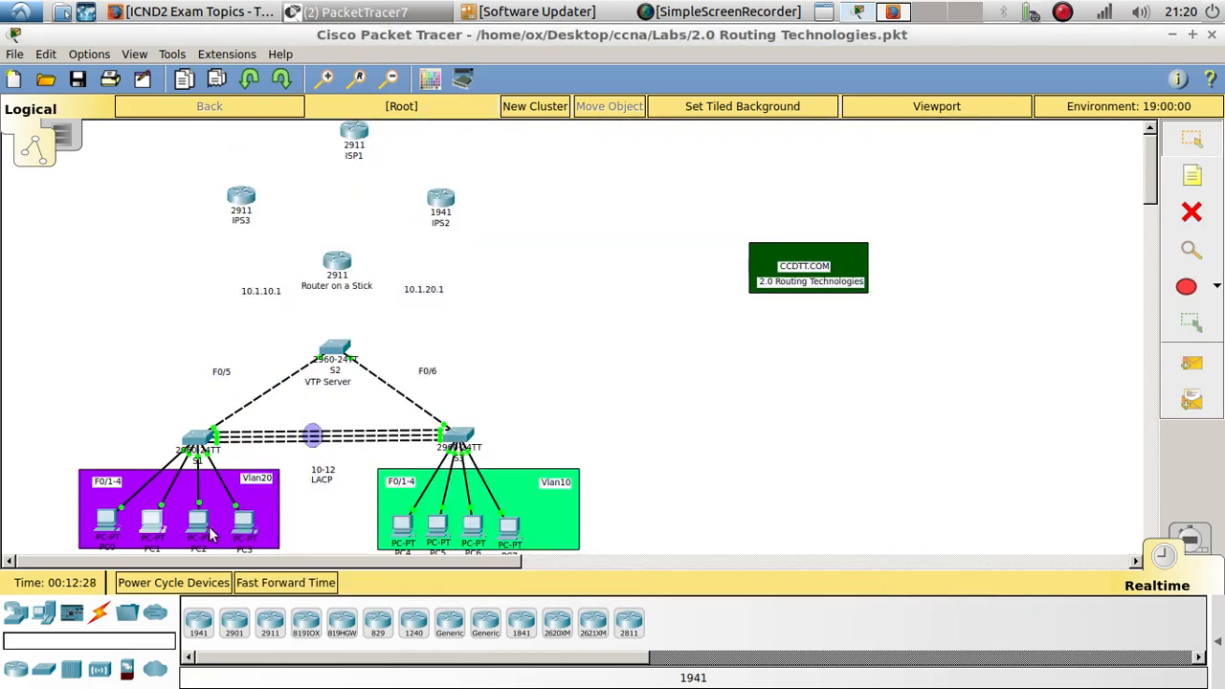
- Give PC2 static IP 10.1.20.4, subnet mask 255.255.255.0 and default gateway 10.1.20.1
left_click(200, 523)
left_click(399, 161)
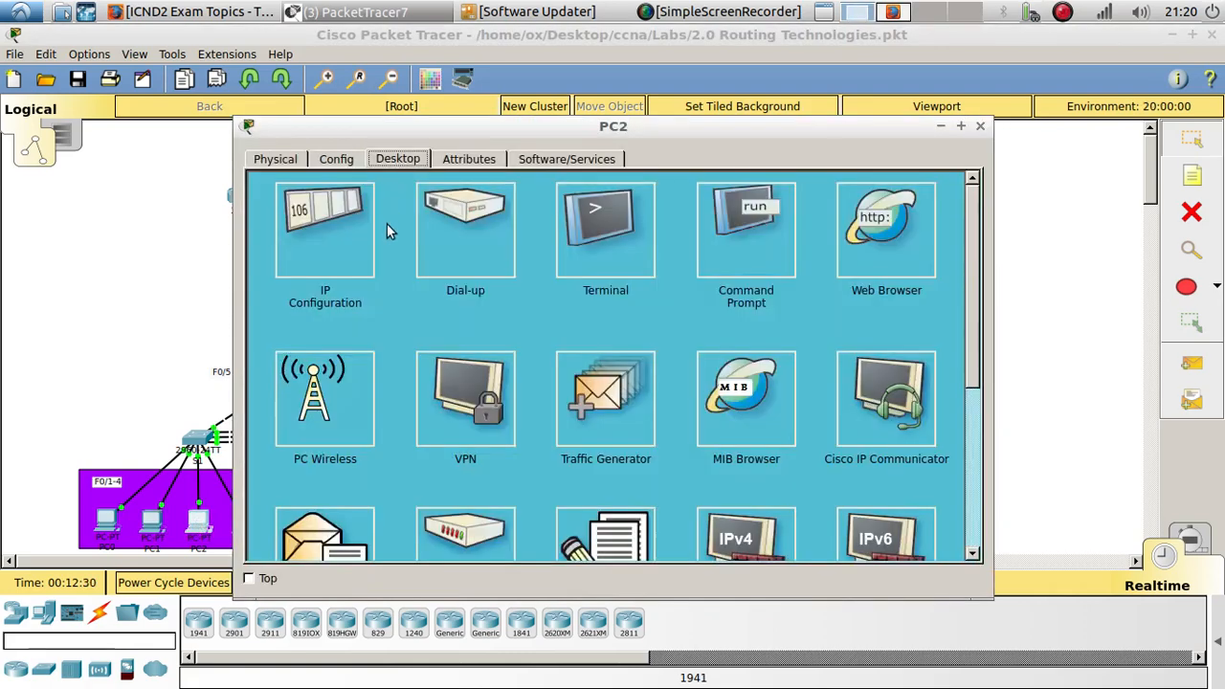
left_click(386, 223)
left_click(530, 268)
type("10.1.20.1")
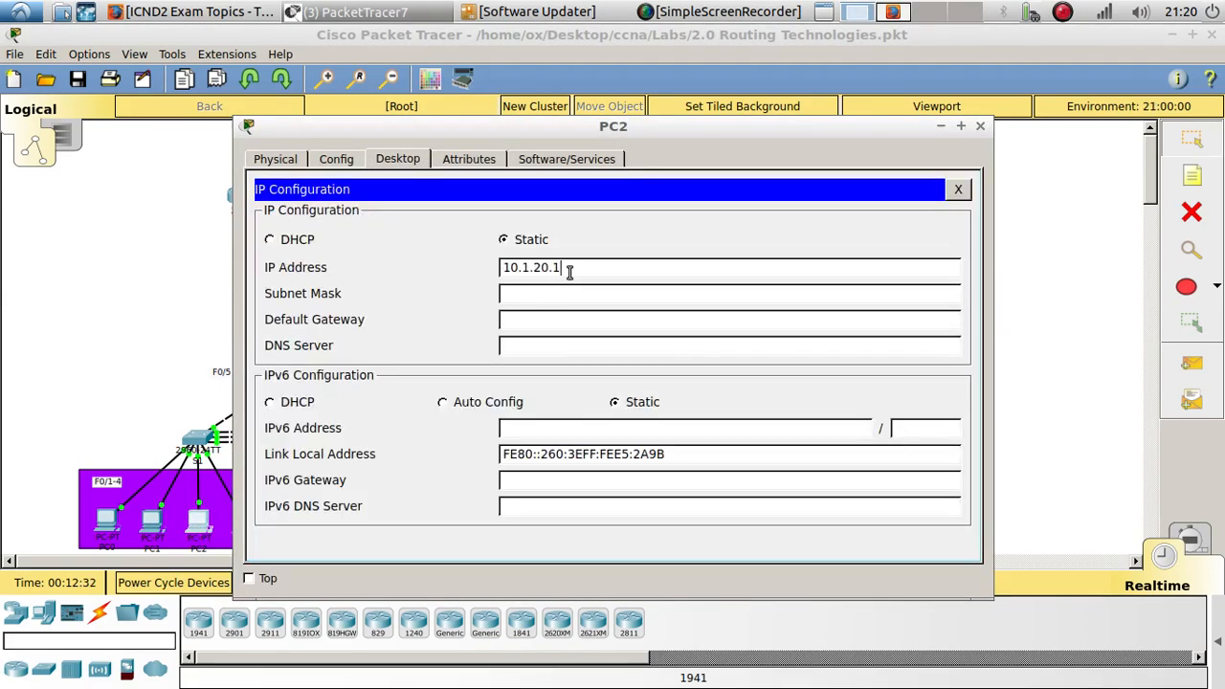
key("BackSpace")
type("4")
left_click(565, 290)
key("ctrl+a")
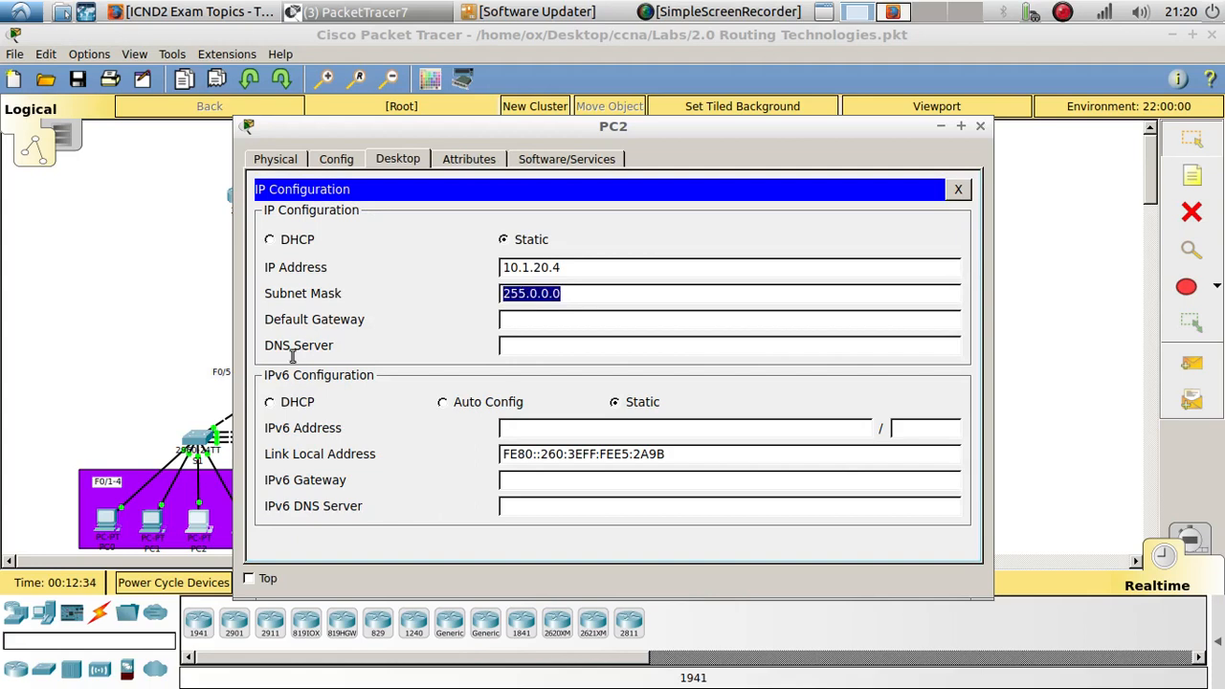
type("255.255.255.0")
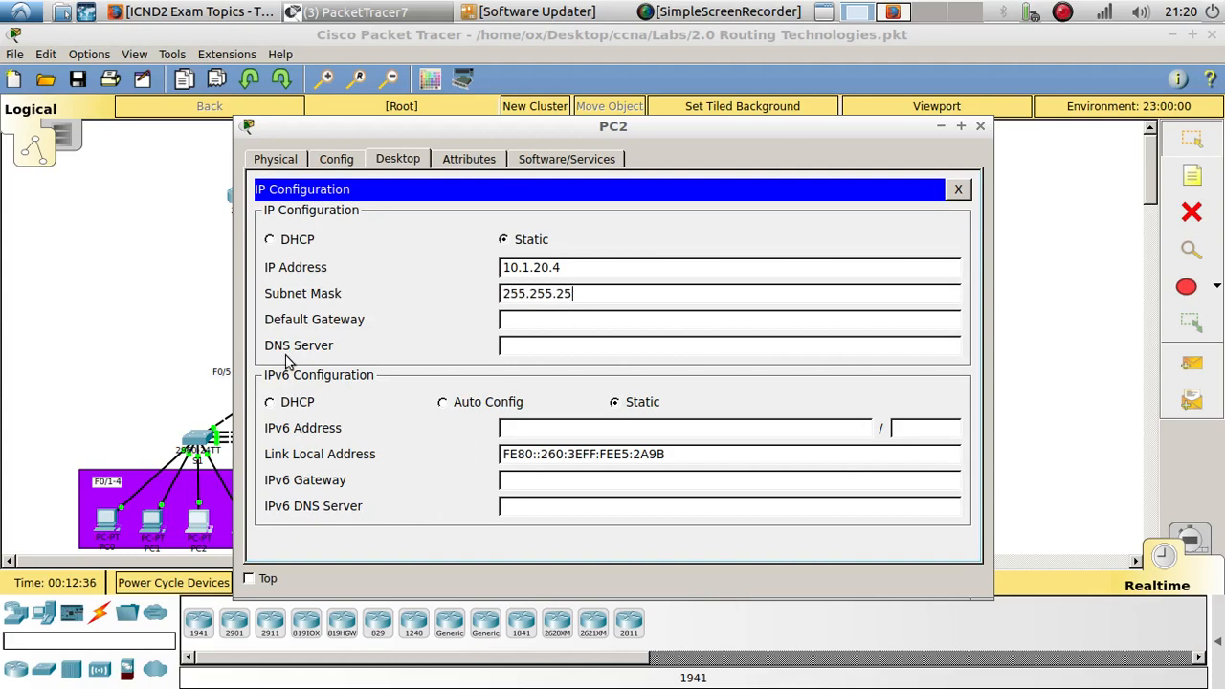
key("Tab")
type("10.1.20.1")
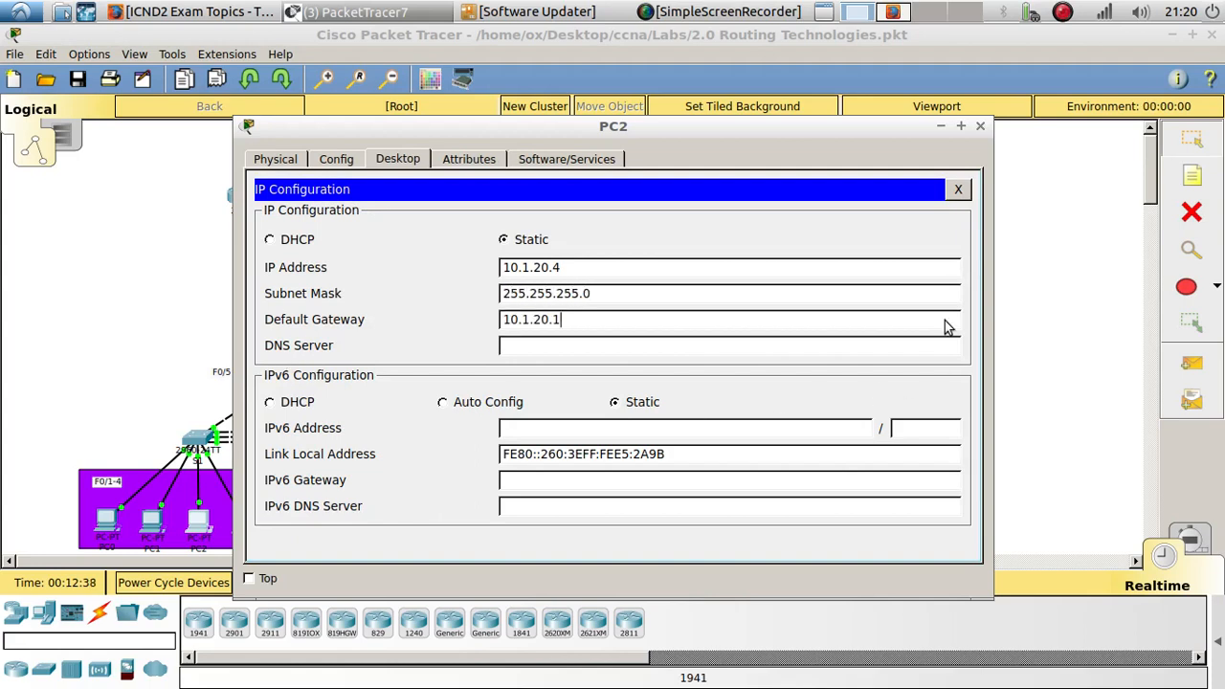
left_click(980, 125)
- Give PC3 static IP 10.1.20.5, subnet mask 255.255.255.0 and default gateway 10.1.20.1
left_click(243, 522)
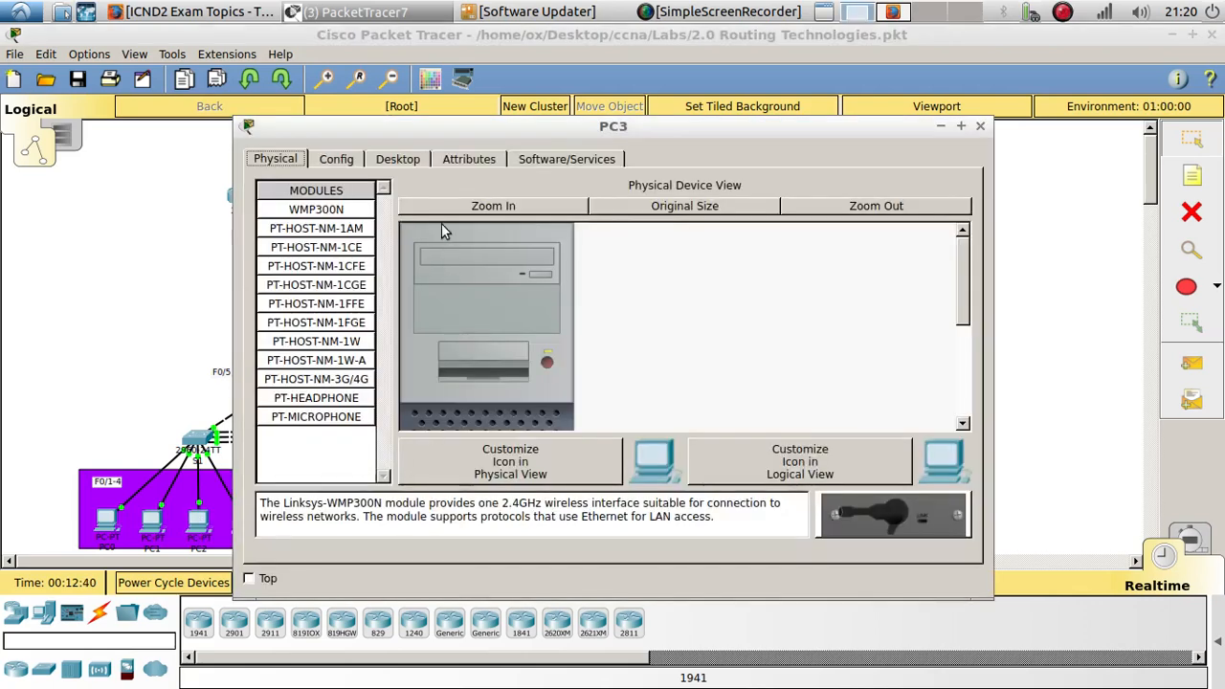
left_click(396, 159)
left_click(354, 235)
left_click(553, 268)
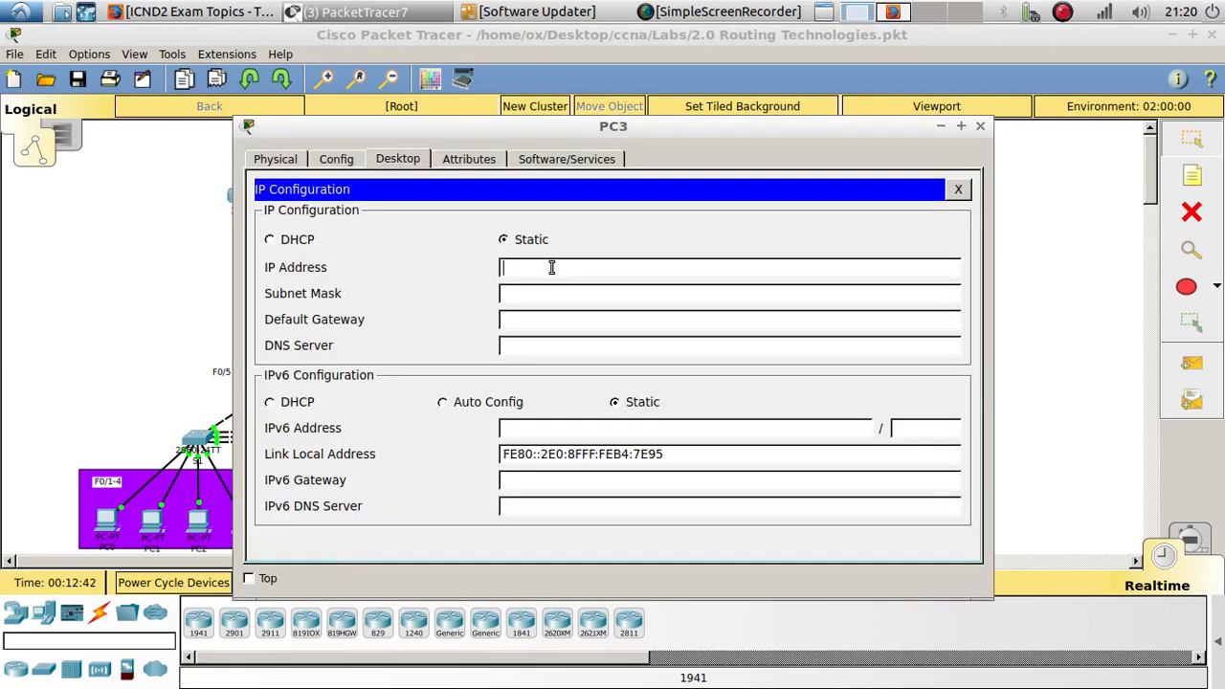
type("10.1.20.5")
key("Tab")
type("255.255.255.0")
key("Tab")
type("10.1.20.1")
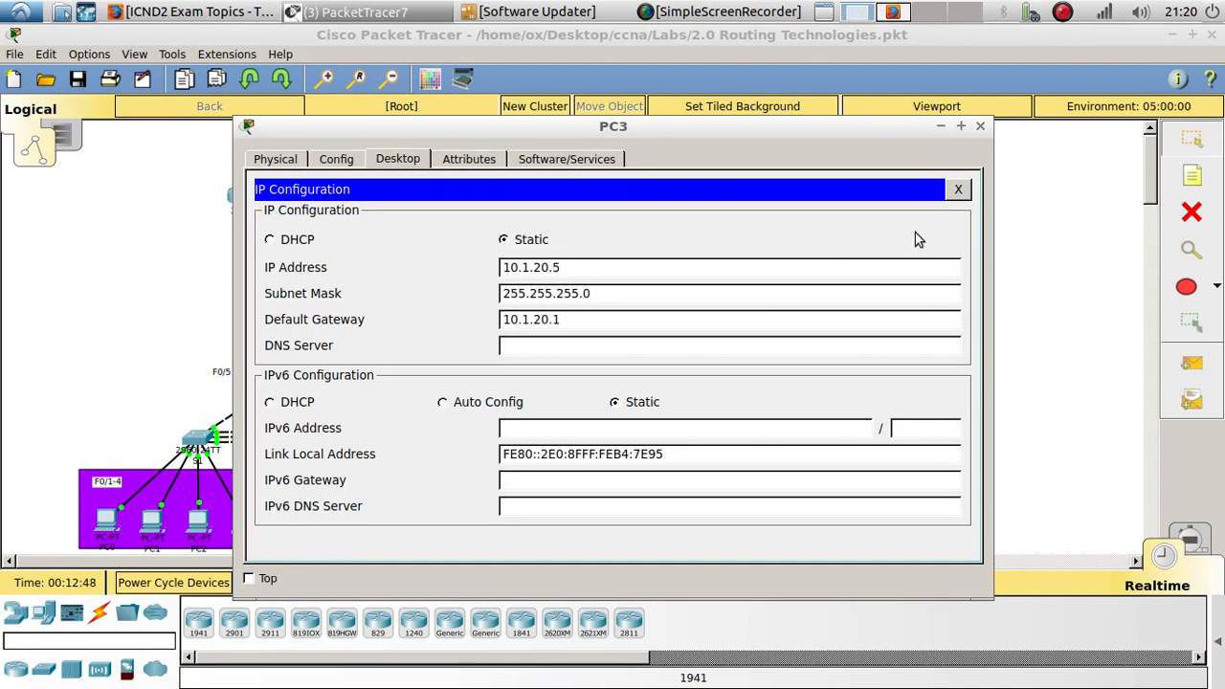
left_click(957, 189)
left_click(980, 125)
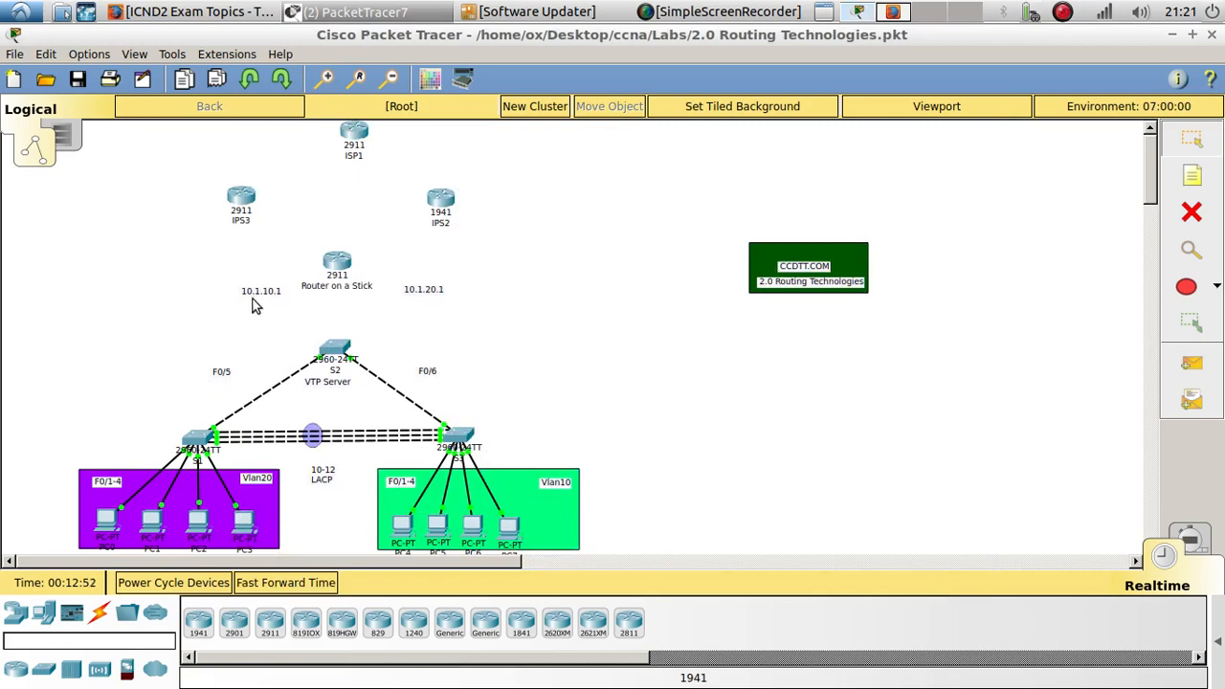
- Swap the subnet labels so 10.1.20.1 sits on the VLAN 20 side and 10.1.10.1 on the VLAN 10 side
left_click_drag(264, 291, 528, 358)
left_click_drag(431, 295, 239, 316)
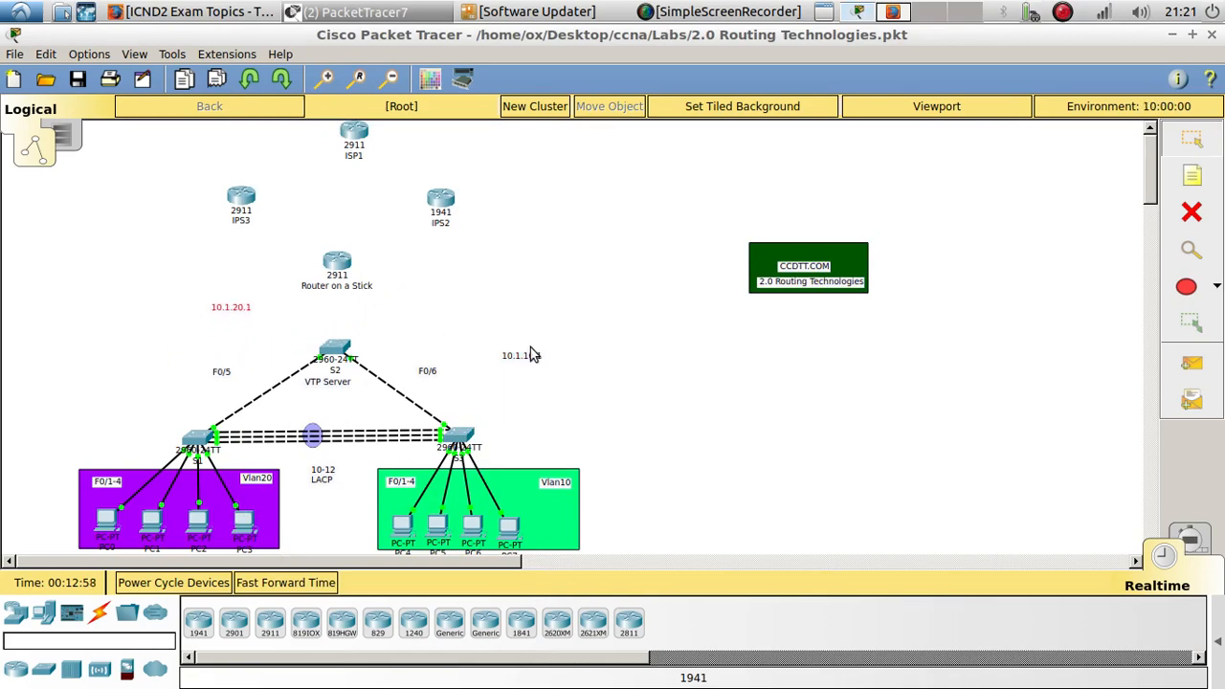
left_click_drag(527, 360, 472, 318)
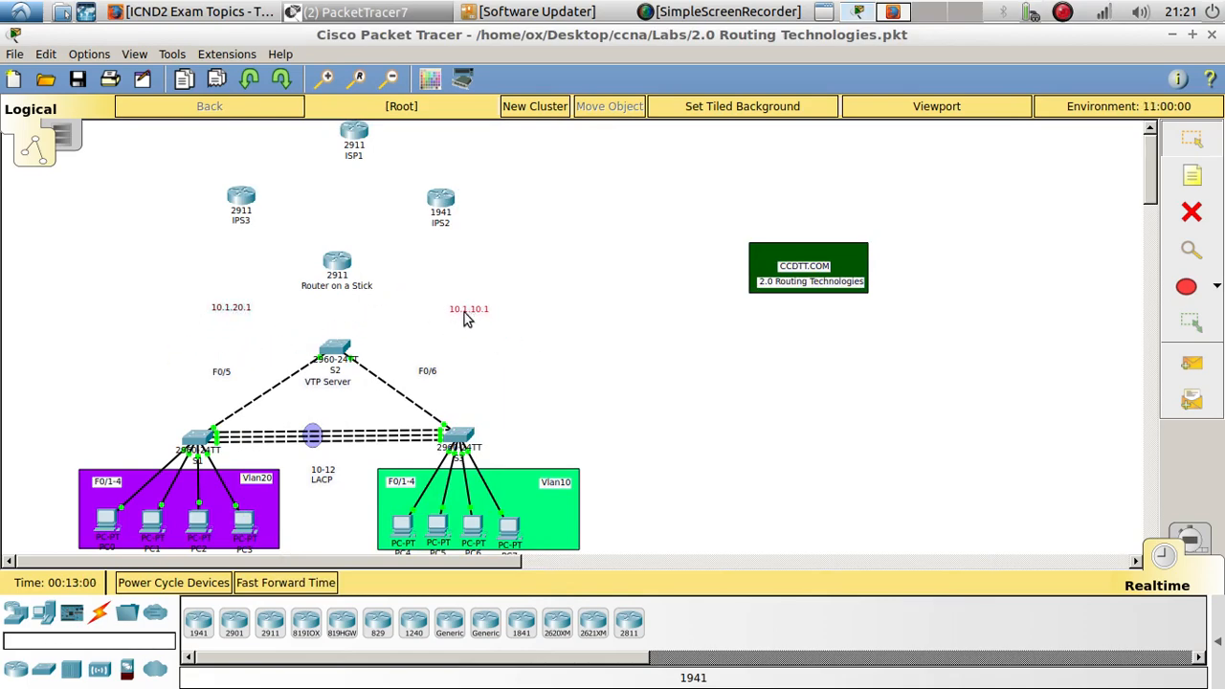
- Open the Router on a Stick CLI and bring up interface g0/0 with no shutdown
left_click(344, 264)
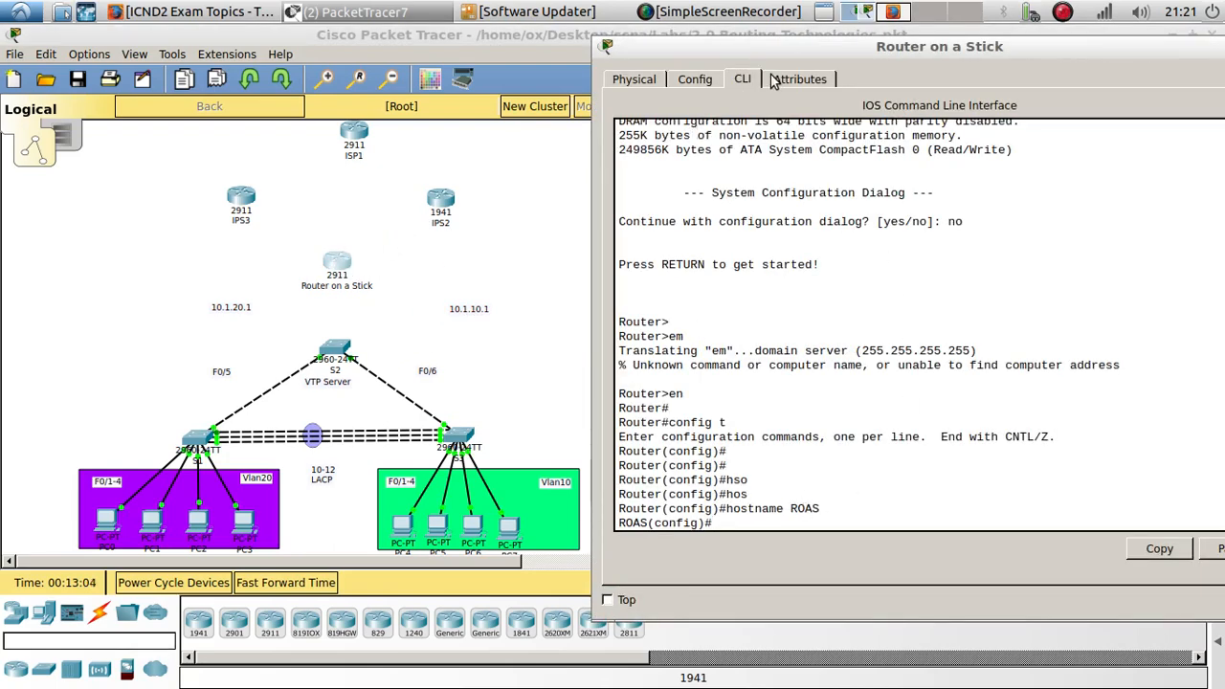
left_click_drag(797, 54, 758, 50)
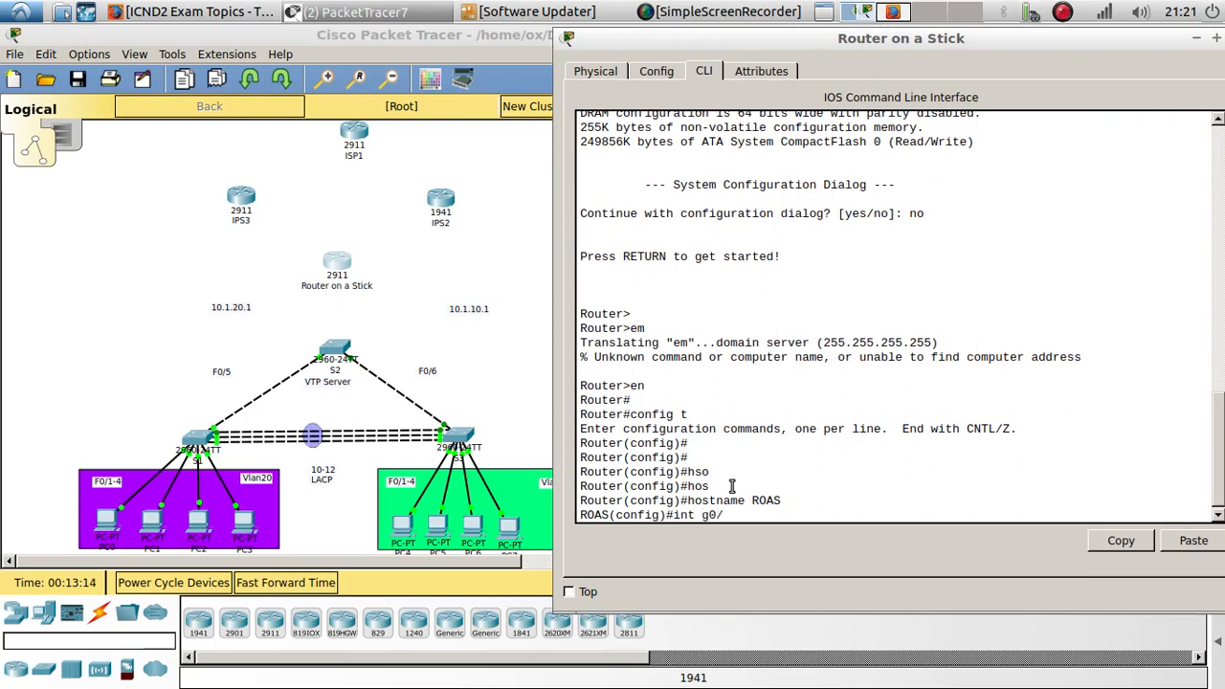
type("0")
key("Return")
key("Return")
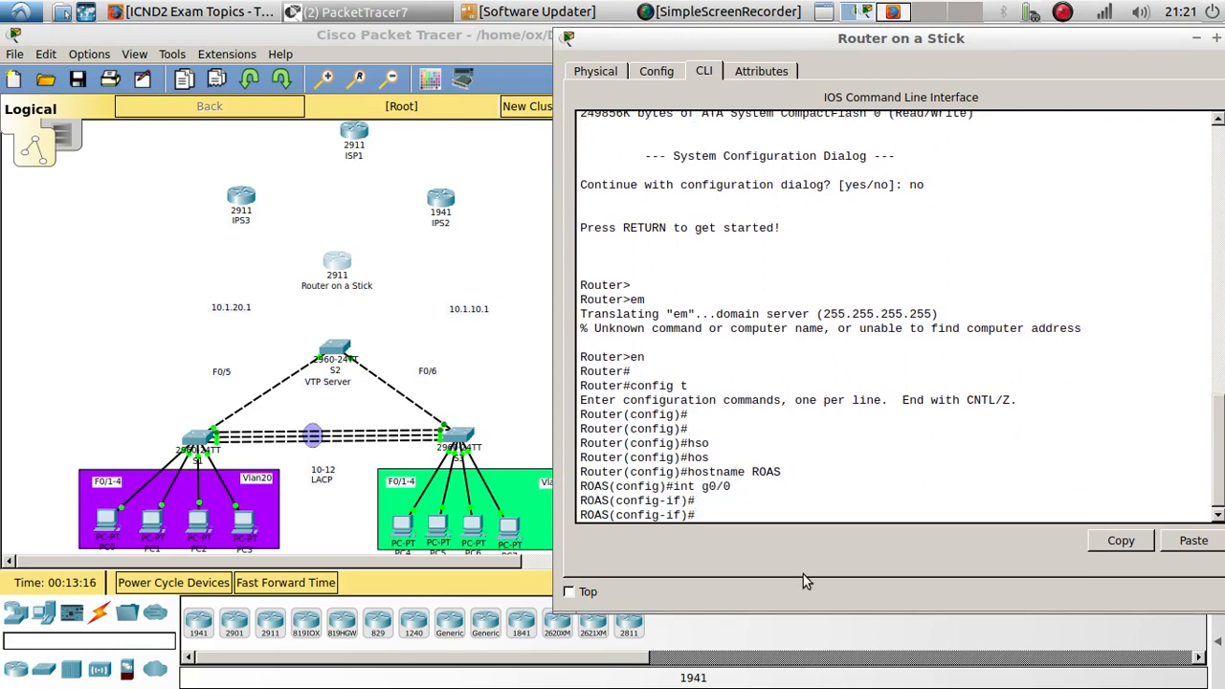
type("no shu")
key("Tab")
key("Return")
key("Return")
key("Return")
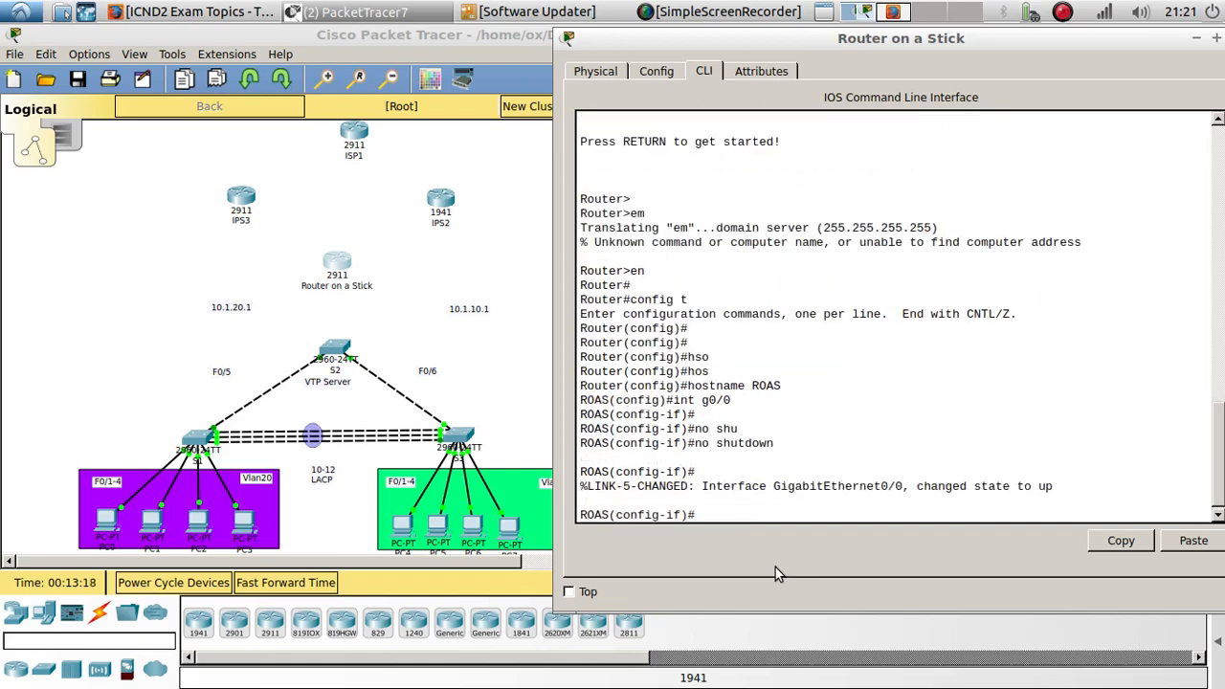
- Create subinterface g0/0.20 and set its encapsulation to dot1Q 20
type("int")
key("BackSpace")
key("BackSpace")
key("BackSpace")
key("Up")
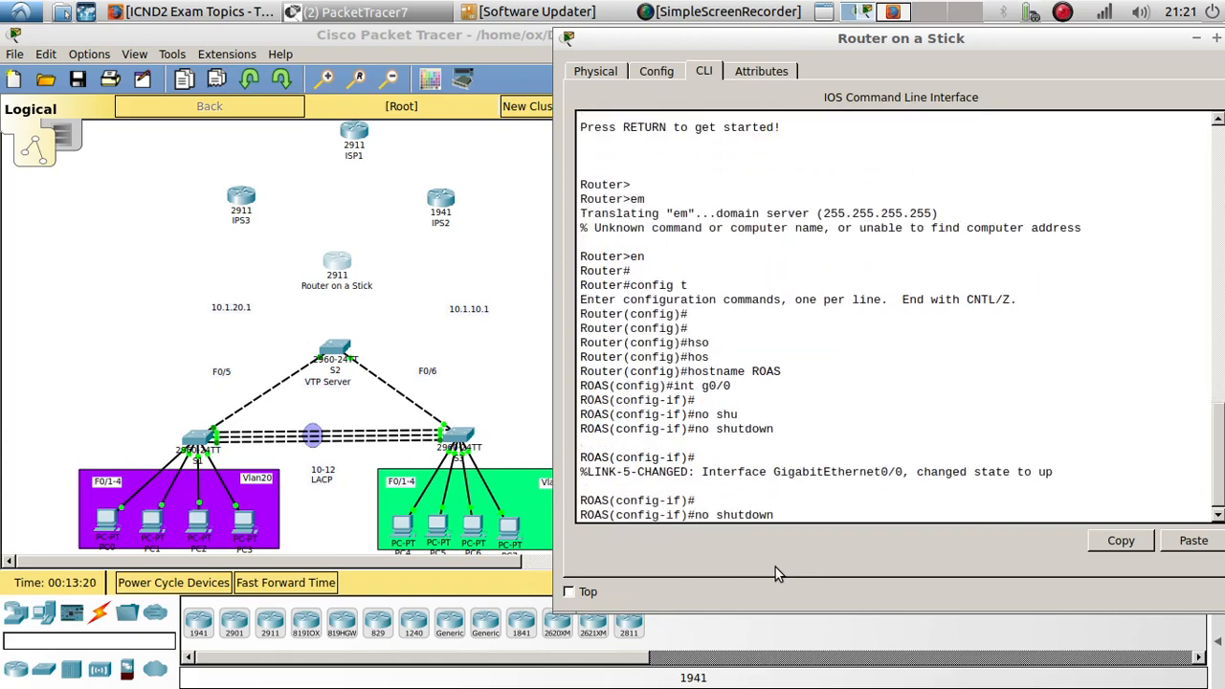
key("Up")
type(".20")
key("Return")
key("Return")
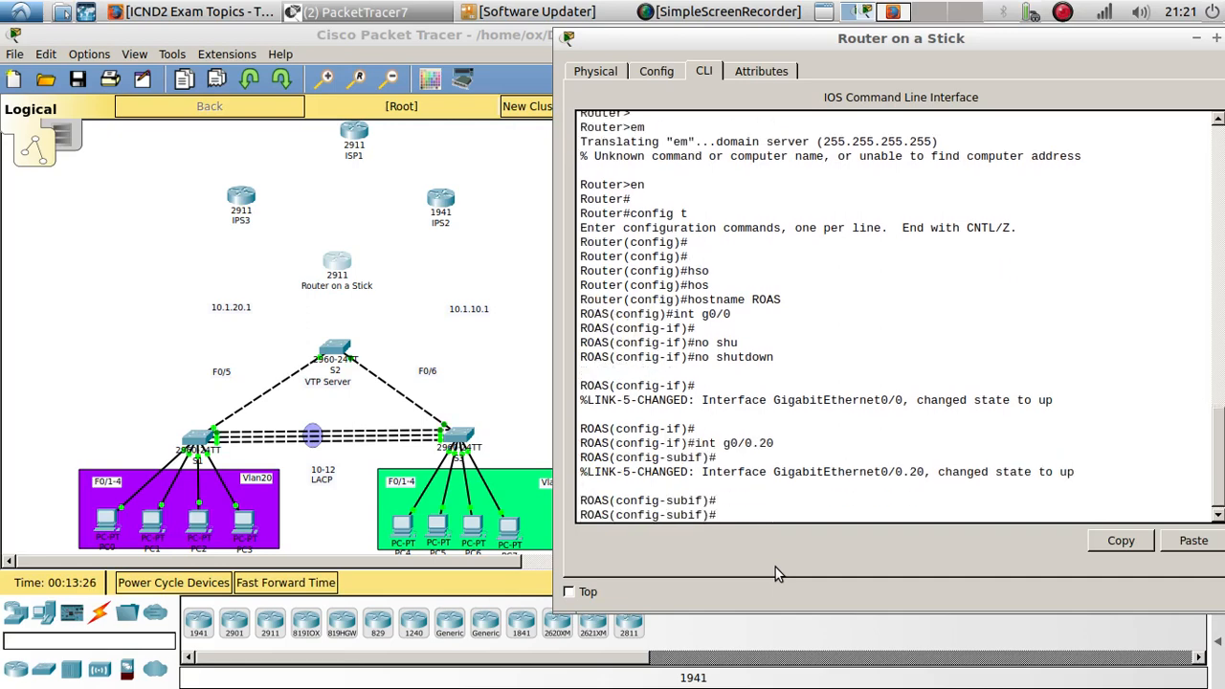
type("en")
key("Tab")
type("d")
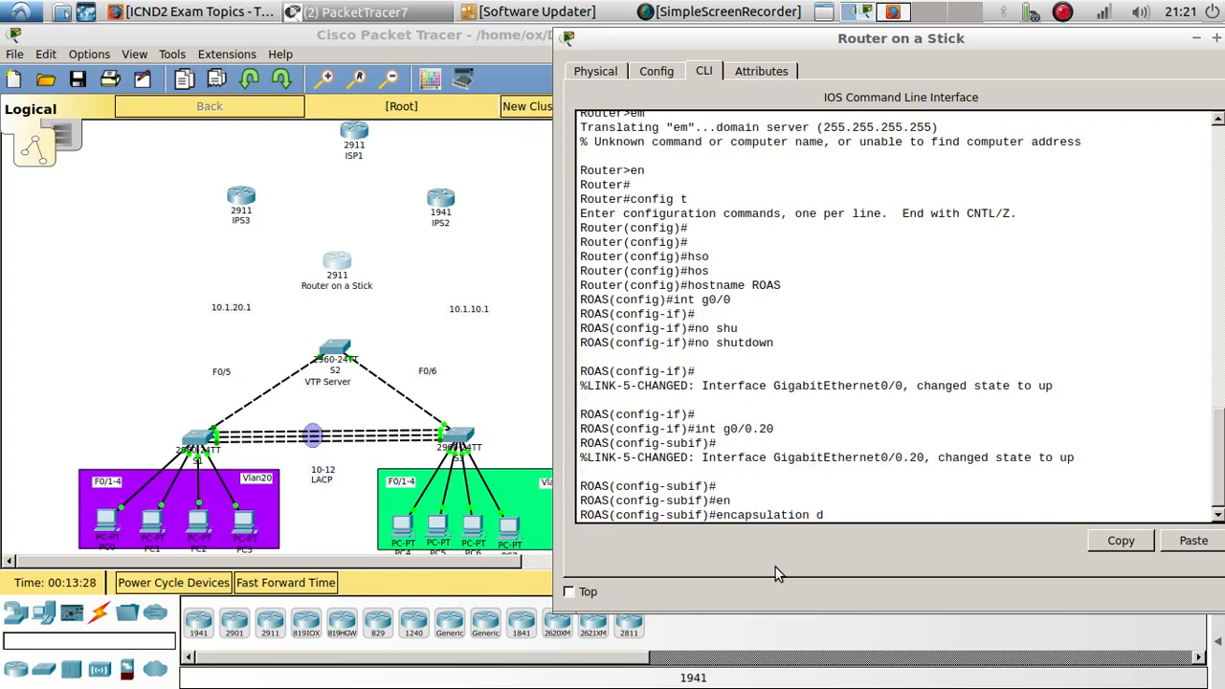
type("o")
key("Tab")
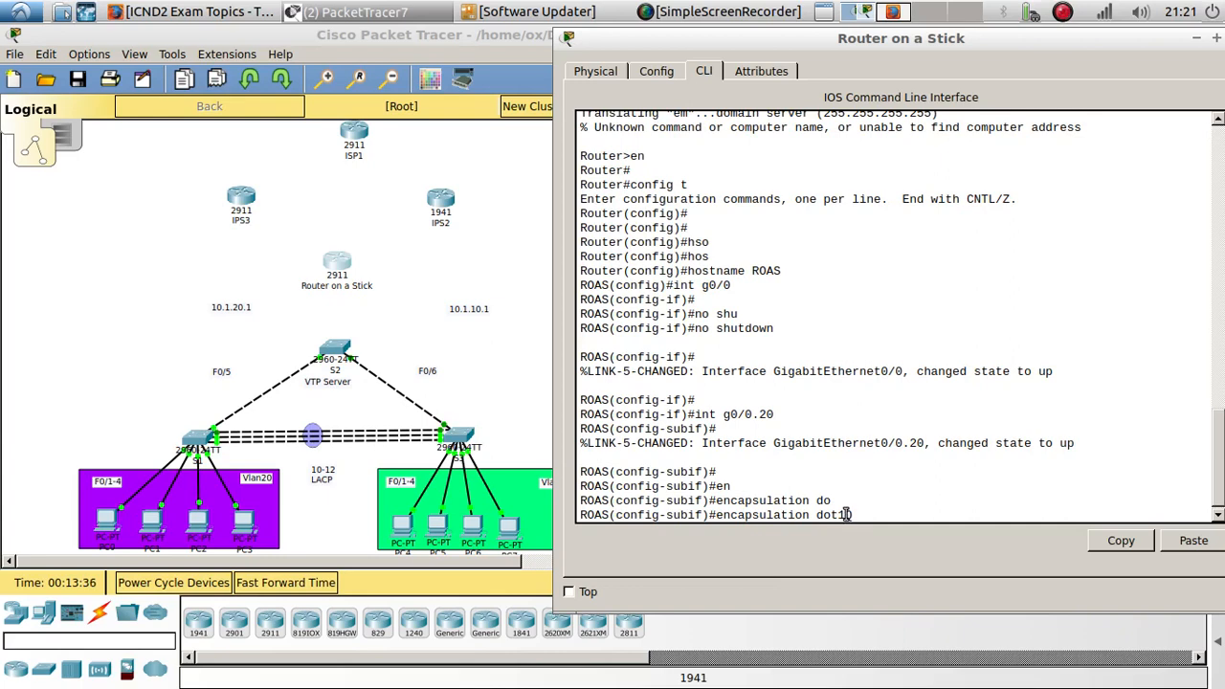
type("20")
key("Return")
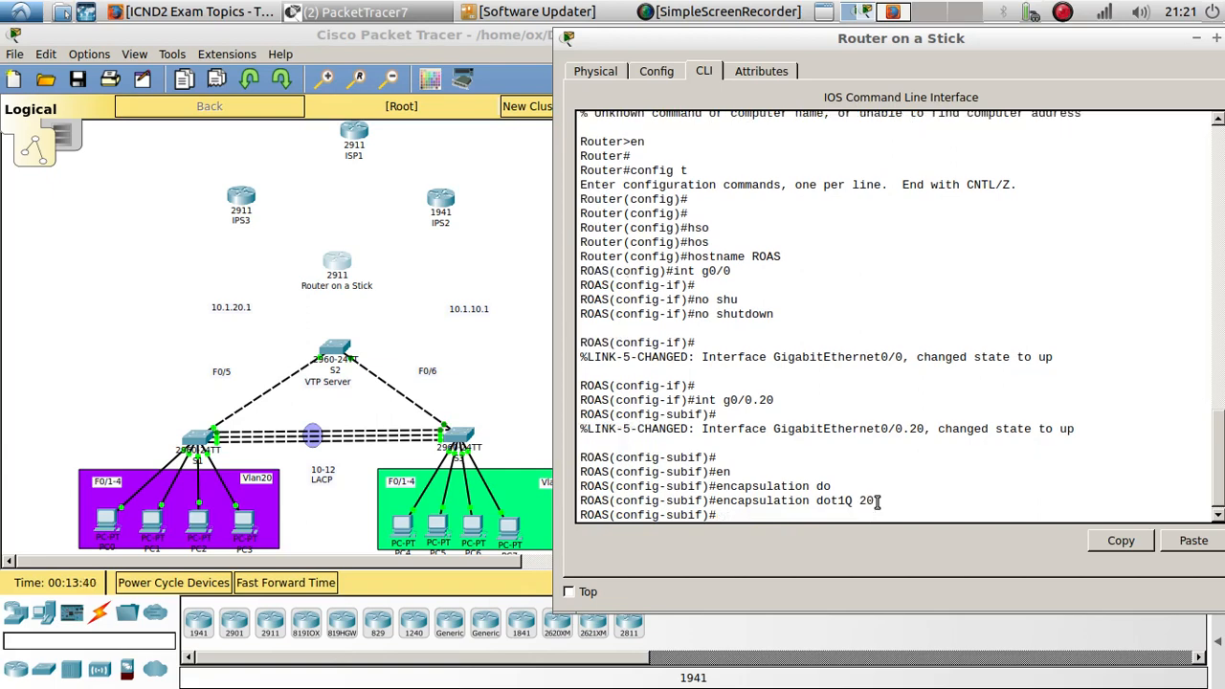
- Assign IP address 10.1.20.1 255.255.255.0 to subinterface g0/0.20 and enable it with no shutdown
type("ip add")
key("Tab")
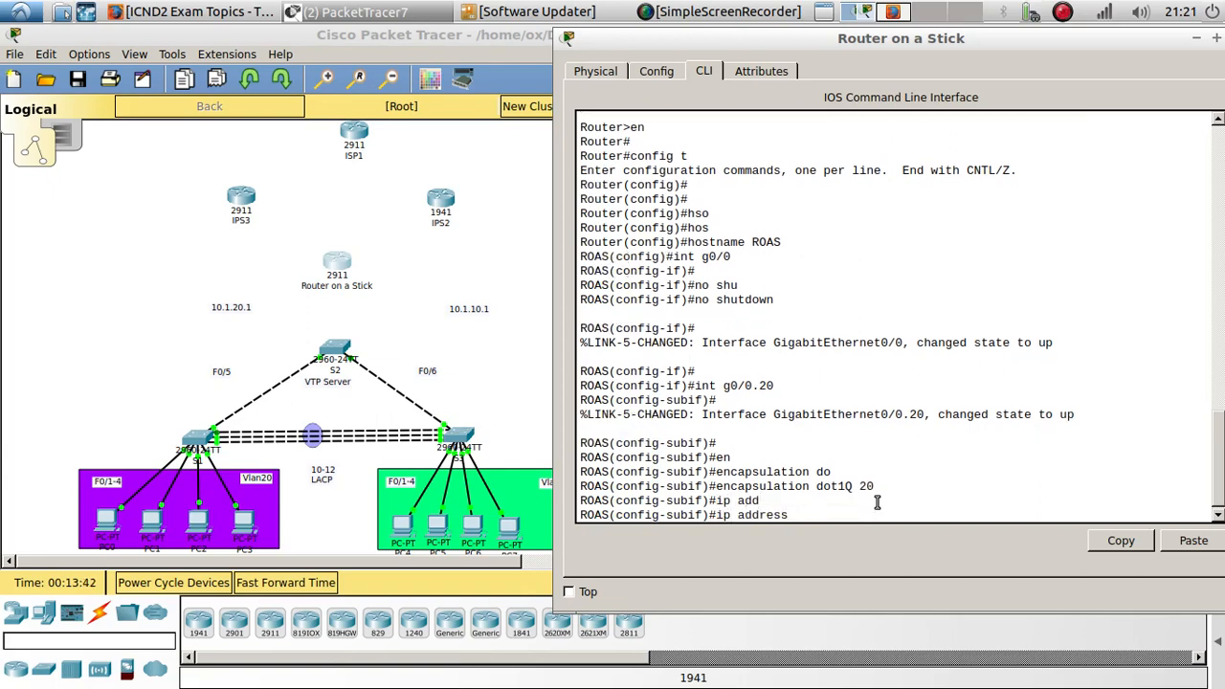
type("10.1.20.1 255.255.255")
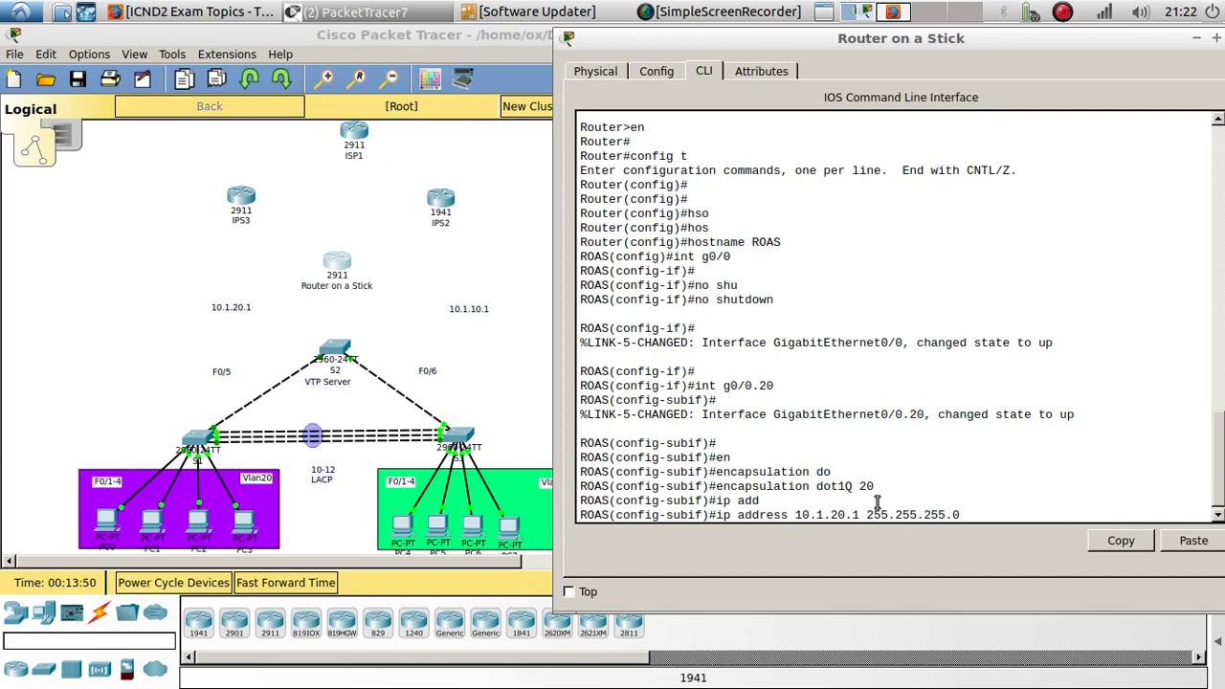
type(".0")
key("Return")
key("Return")
type("no shu")
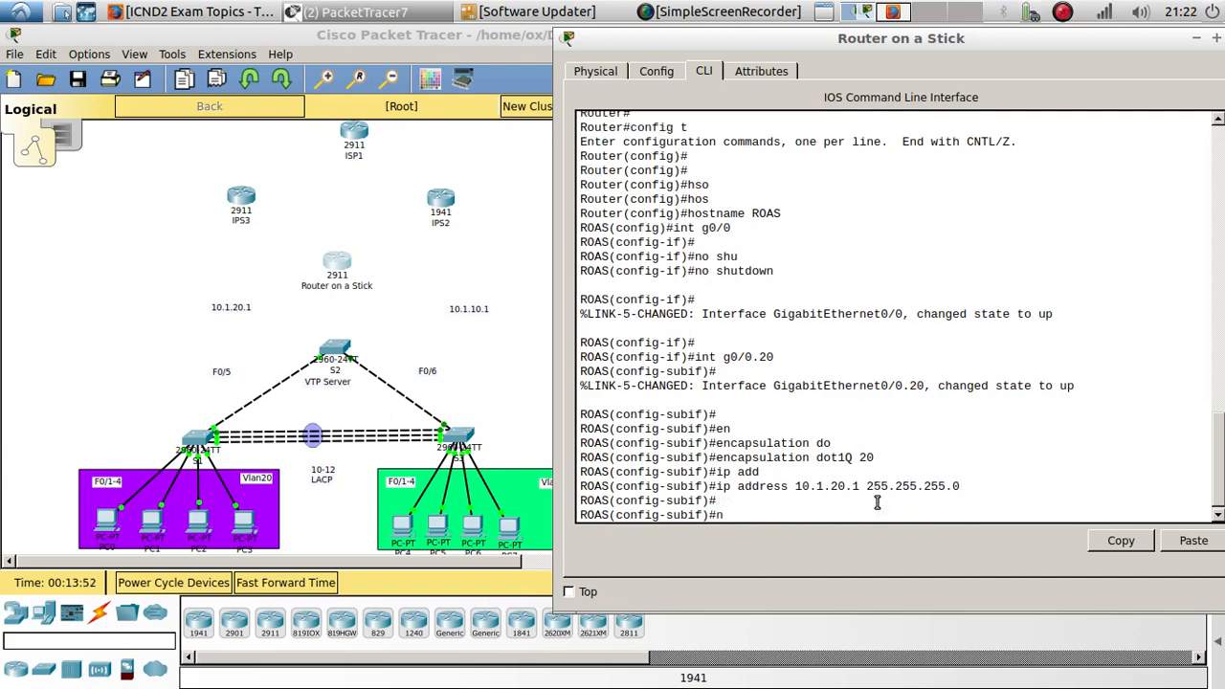
key("Tab")
key("Return")
key("Return")
- Create subinterface g0/0.10 and set its encapsulation to dot1Q 10
type("int g0/0.20")
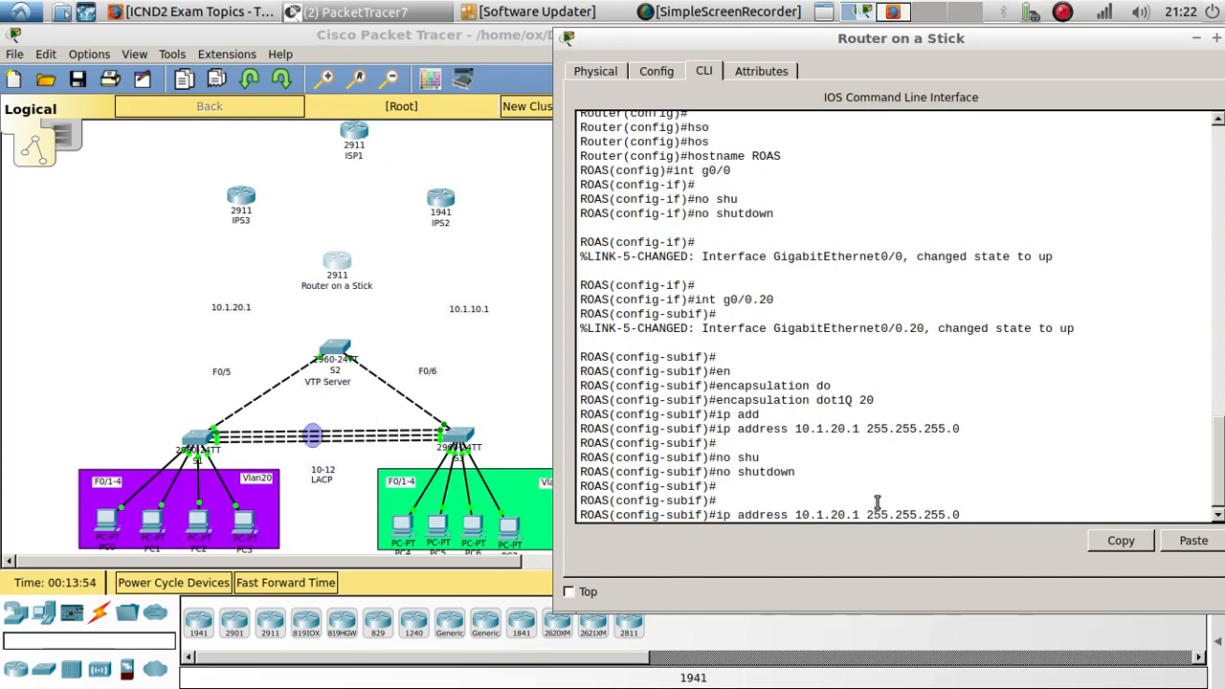
key("BackSpace")
key("BackSpace")
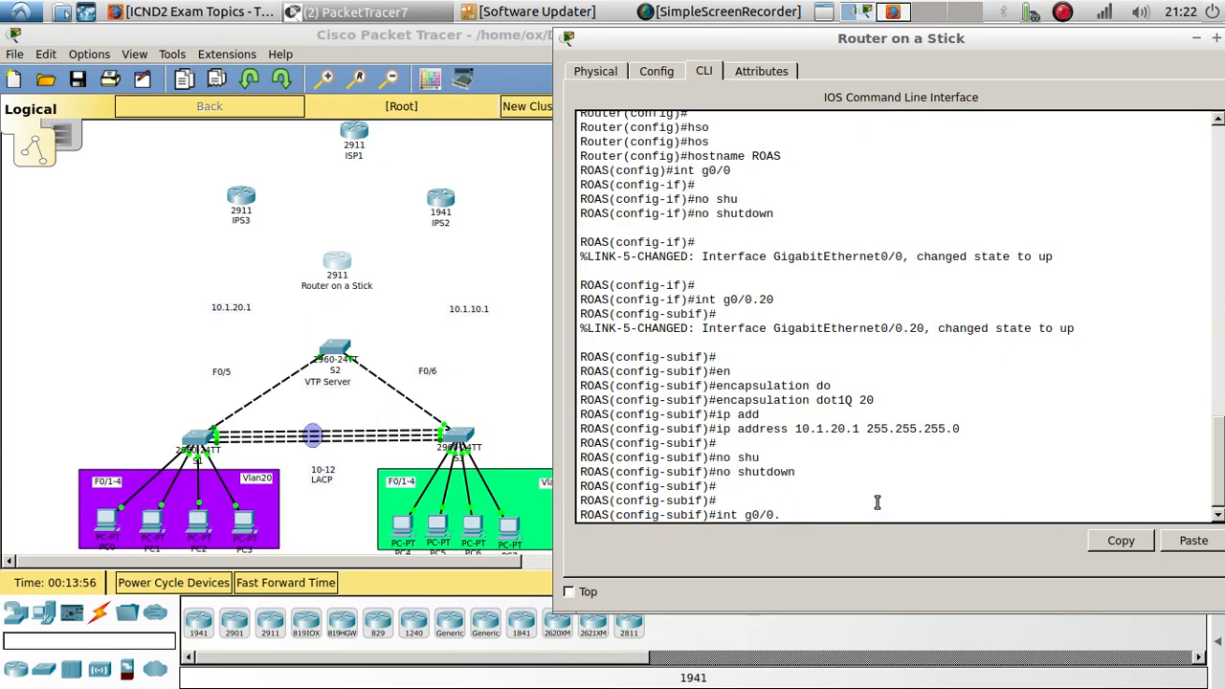
type("10")
key("Return")
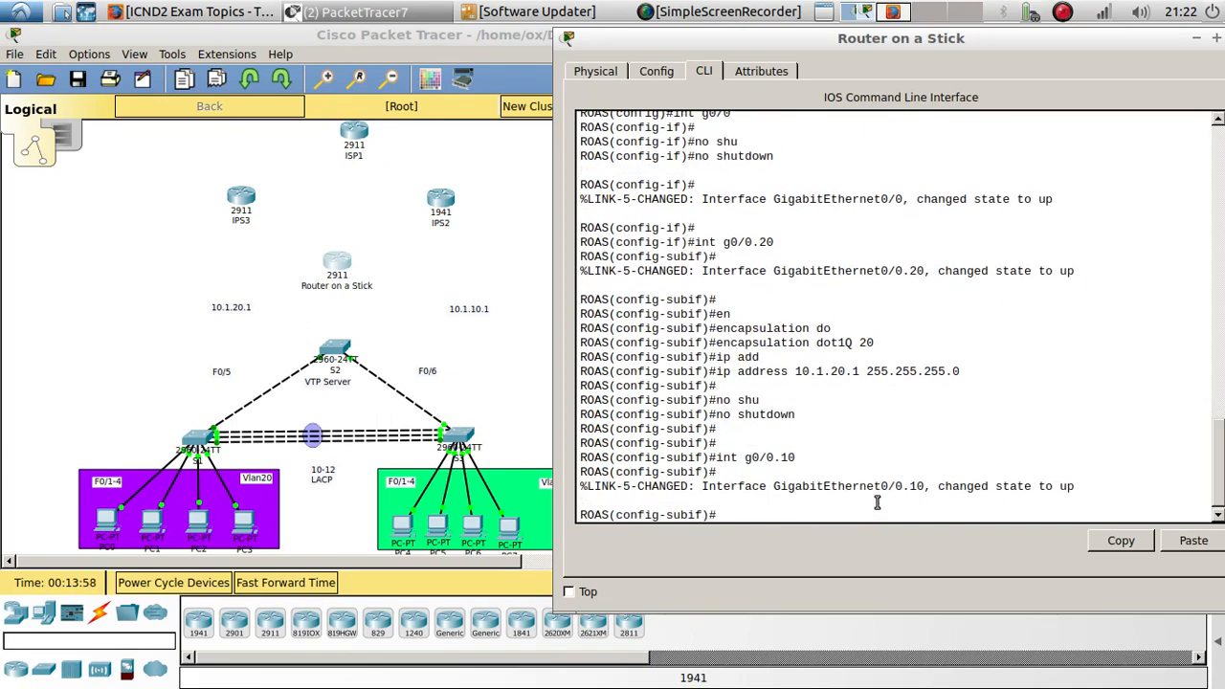
key("Up")
key("Up")
key("Up")
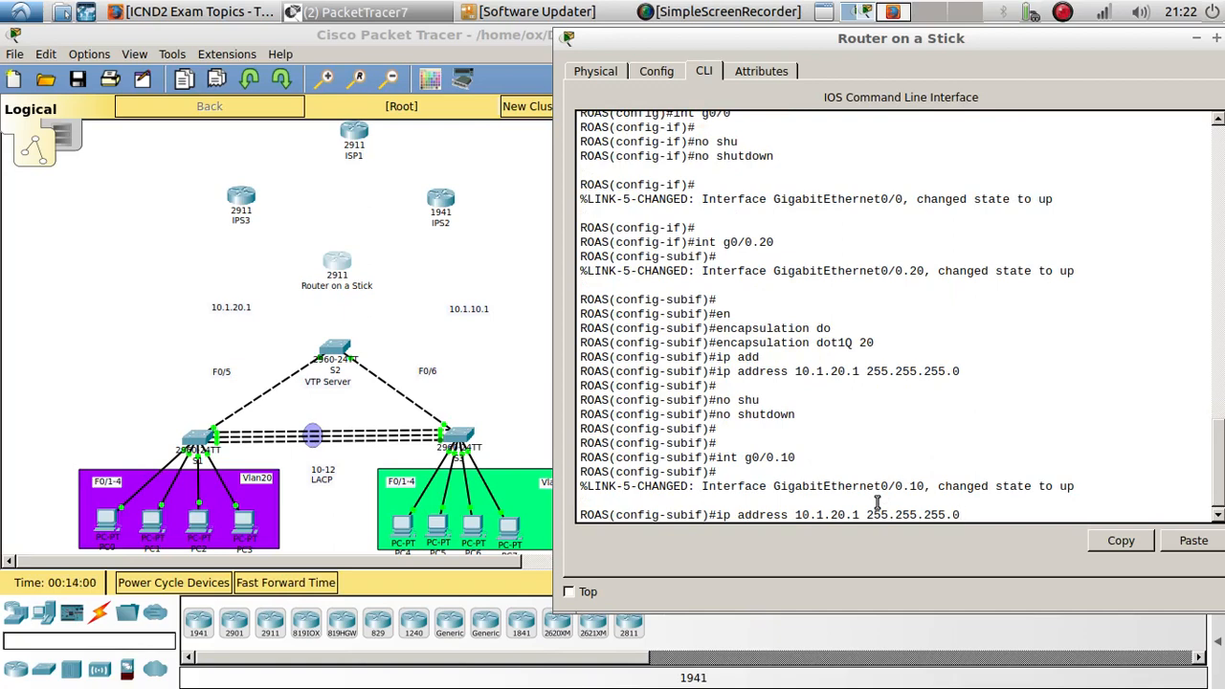
key("Up")
key("Up")
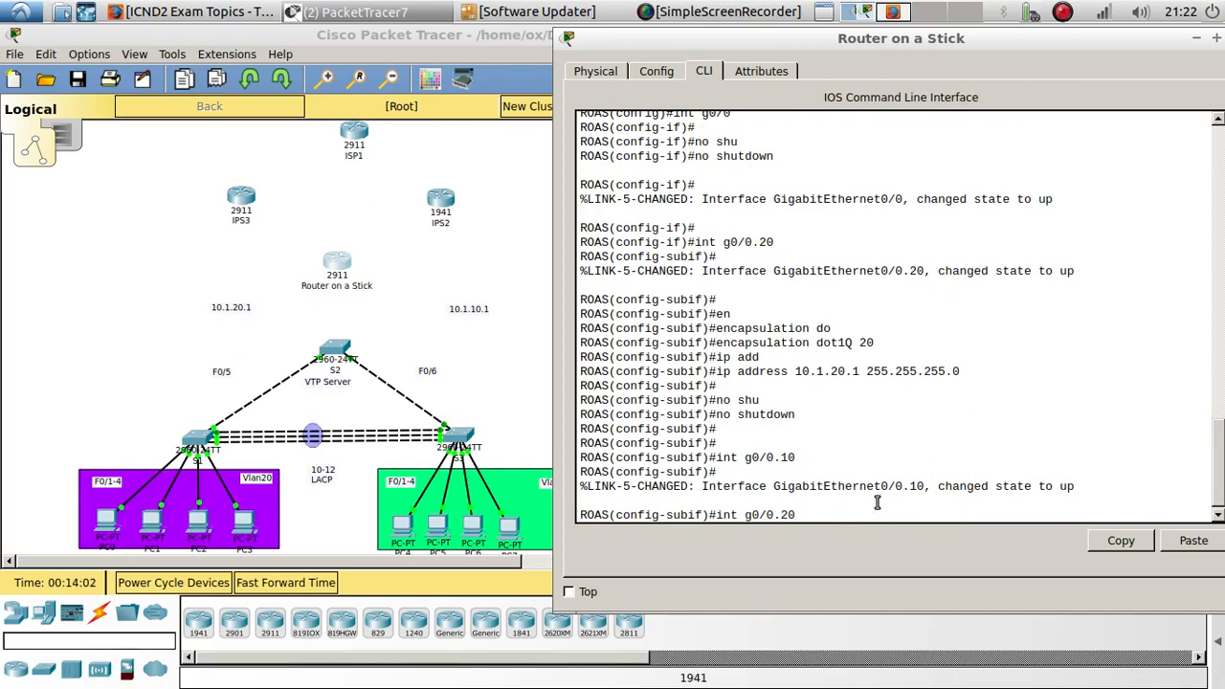
key("Down")
type("10")
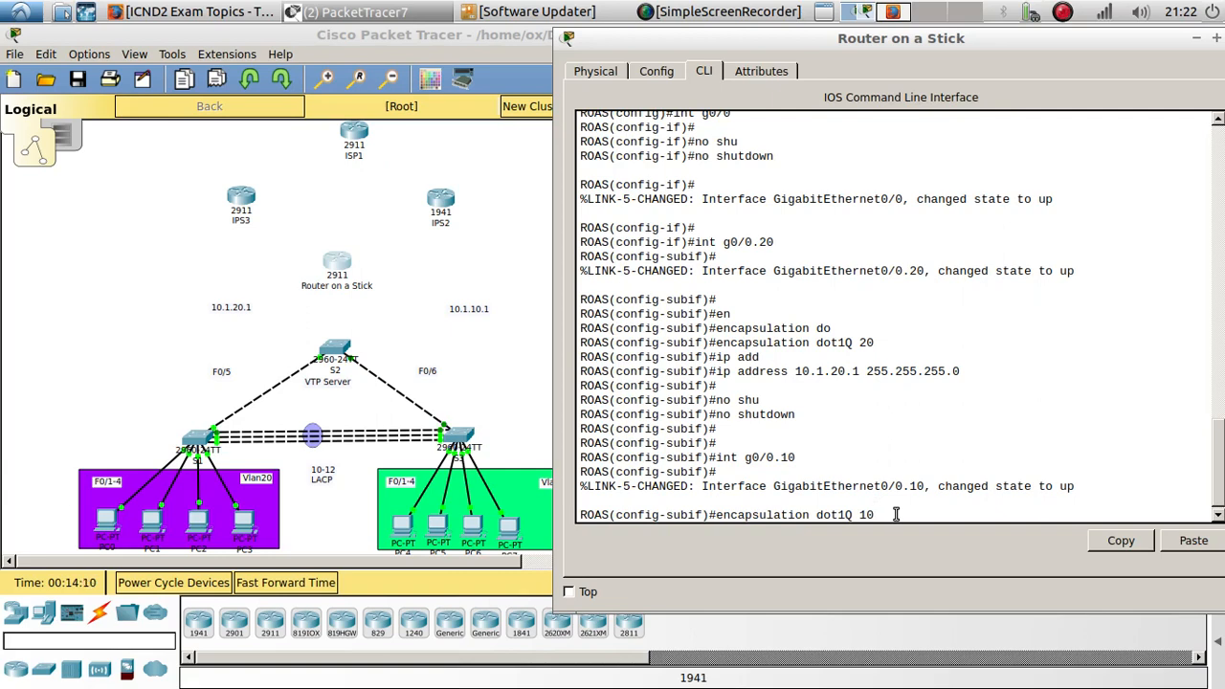
key("Return")
key("Return")
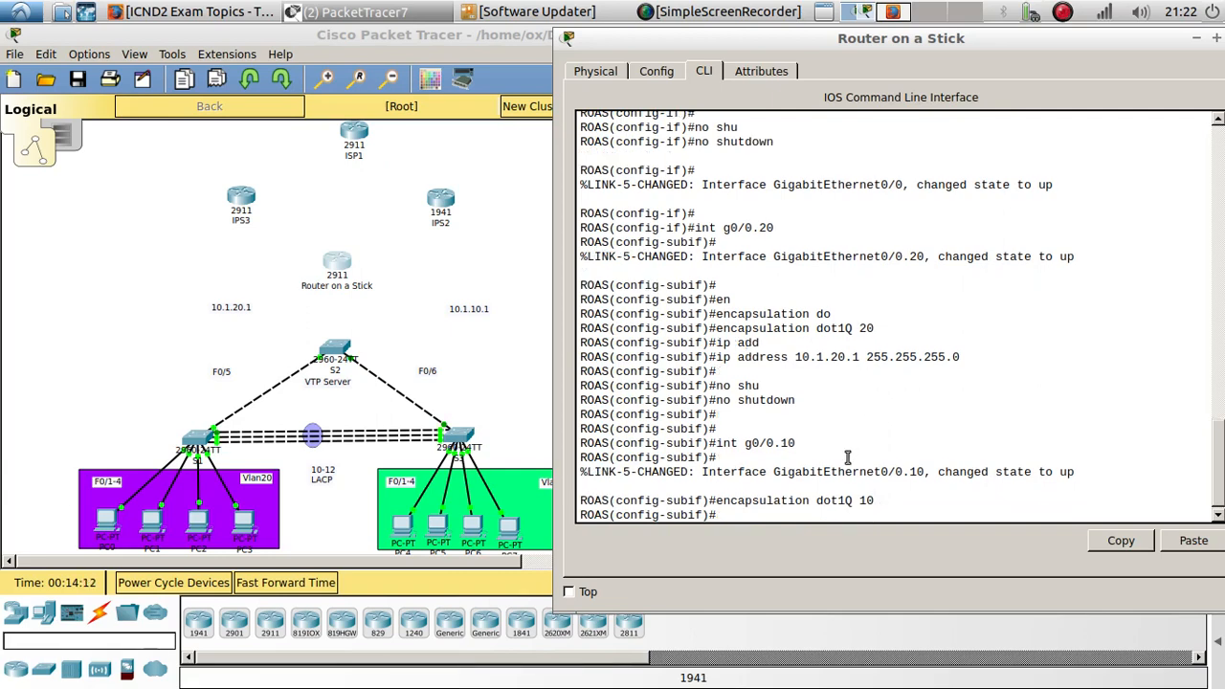
- Assign IP address 10.1.10.1 255.255.255.0 to subinterface g0/0.10, enable it with no shutdown, and close the router window
key("Up")
key("Up")
key("Up")
key("Up")
key("Up")
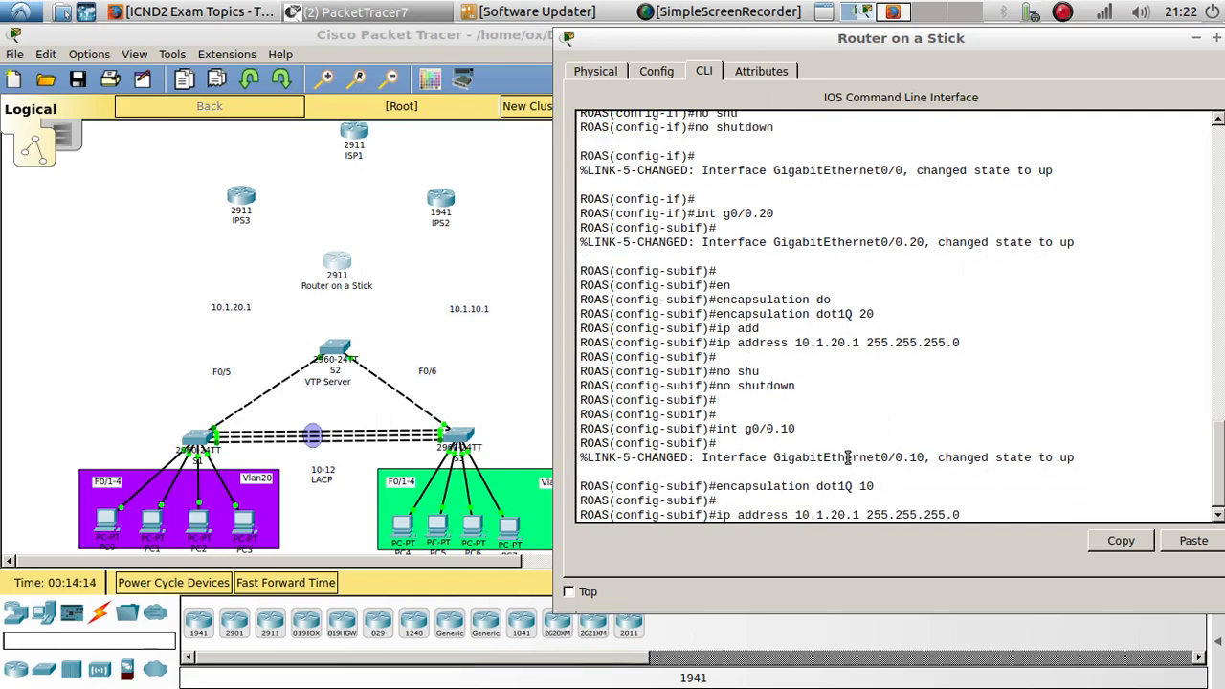
key("BackSpace")
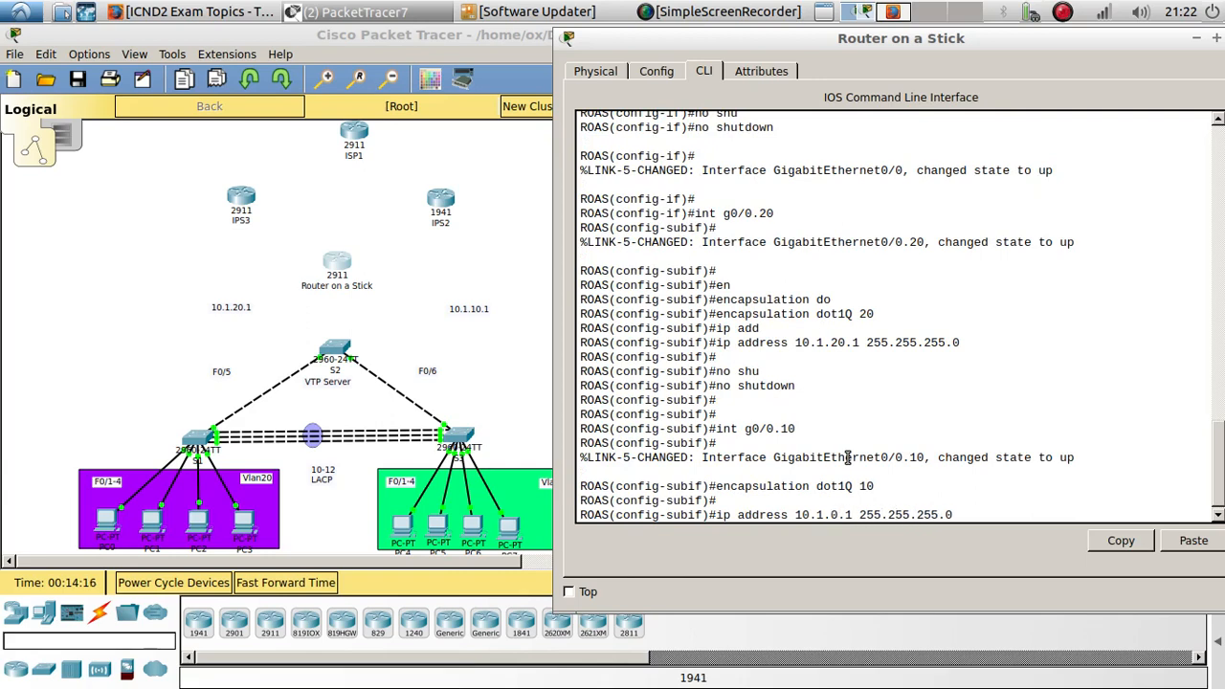
type("1")
key("Return")
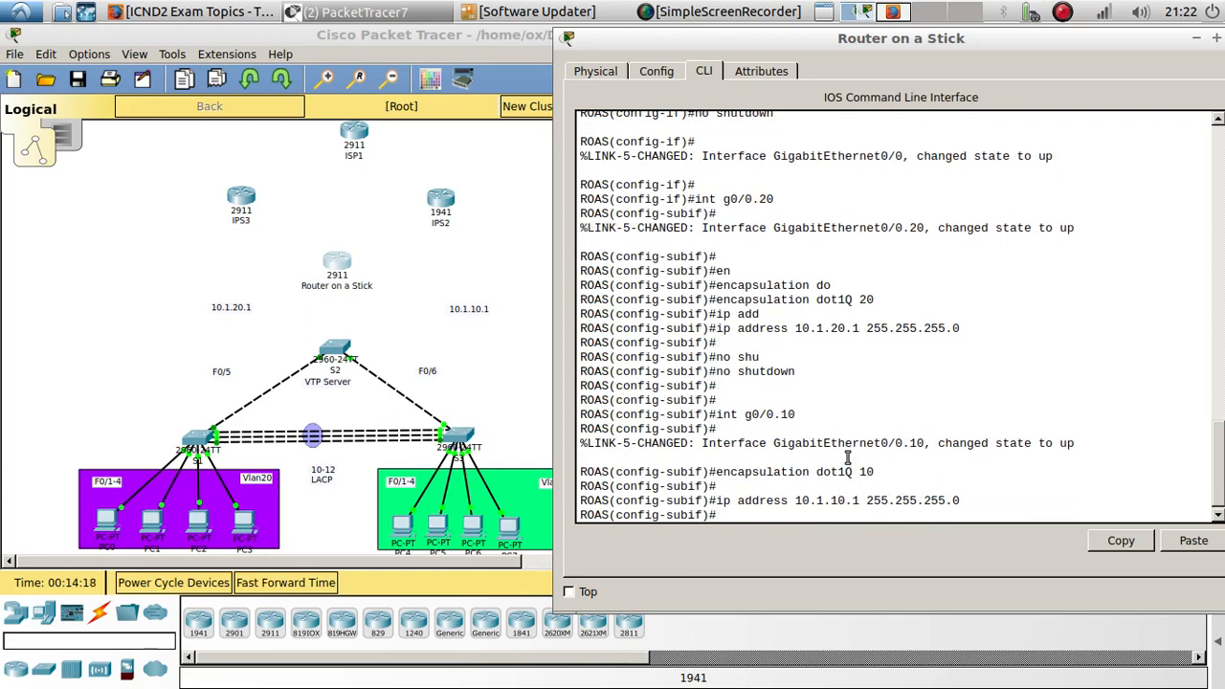
type("no shu")
key("Tab")
key("Return")
key("Return")
key("Return")
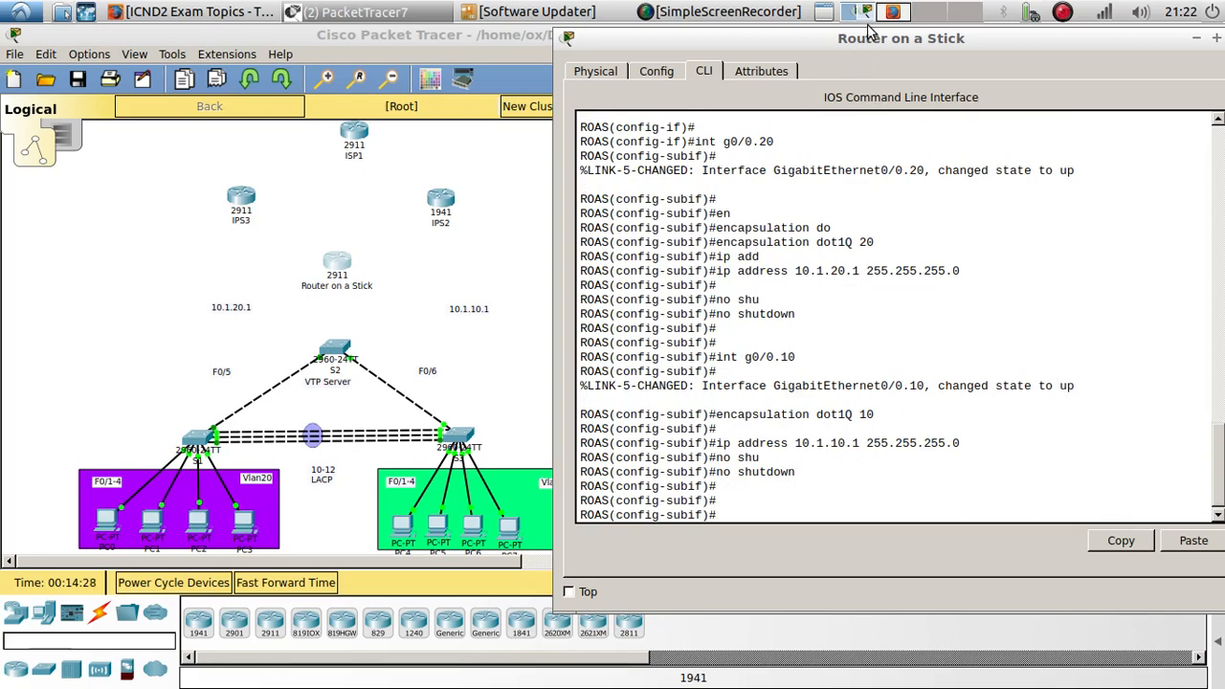
left_click_drag(875, 38, 721, 39)
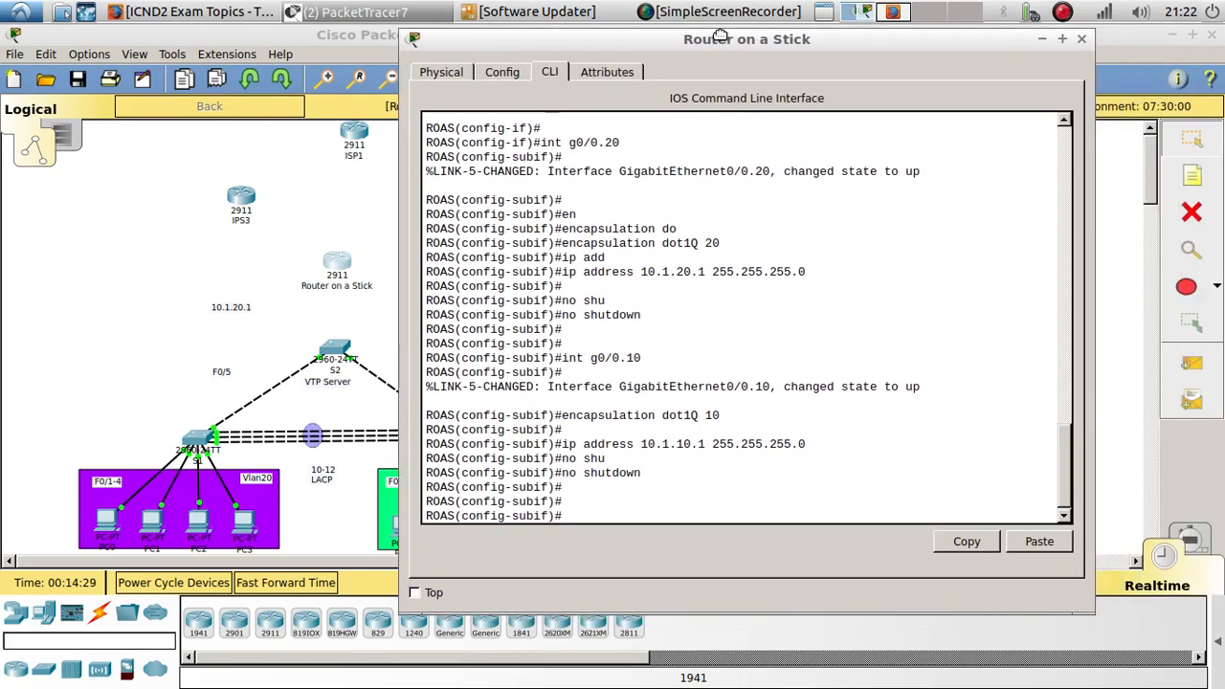
left_click(1079, 41)
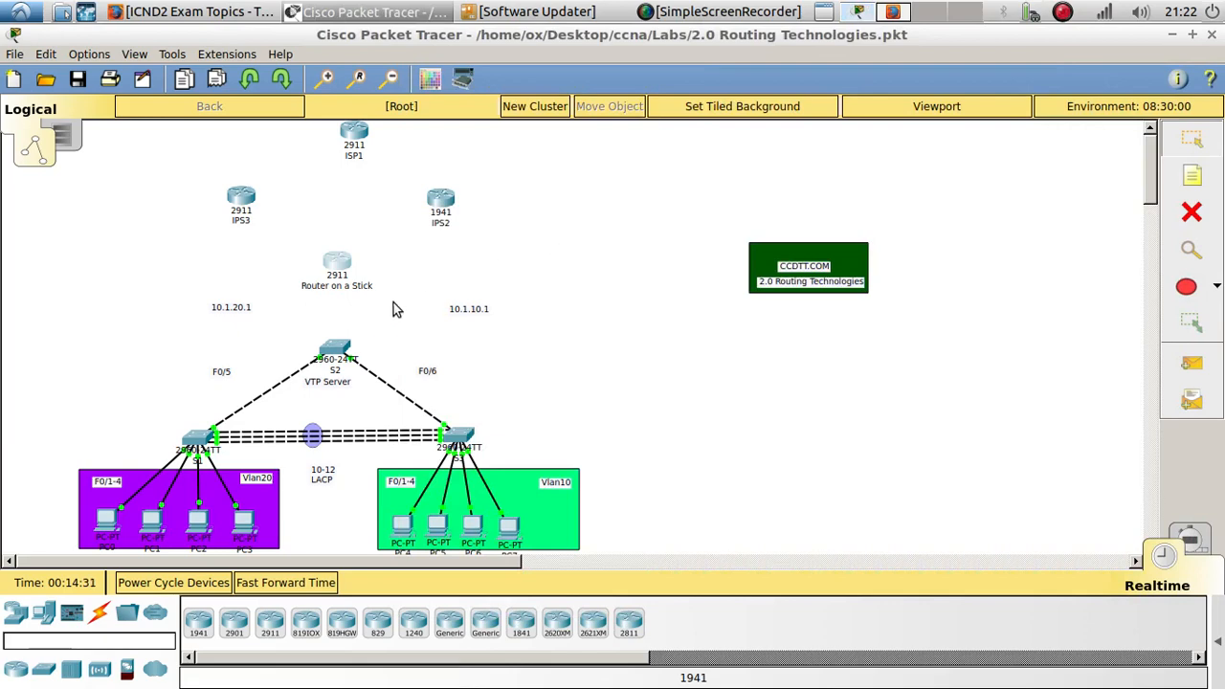
- Open switch S2's command line and enter privileged and global configuration mode
left_click(335, 352)
left_click_drag(585, 126, 804, 124)
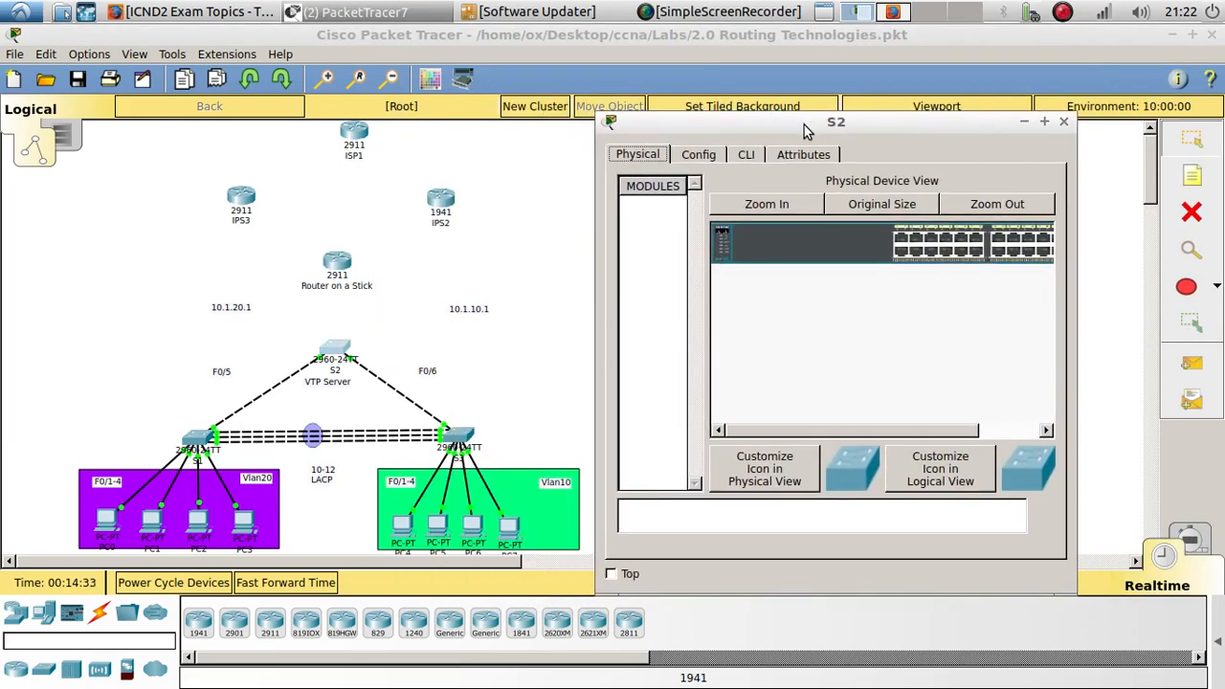
left_click(745, 154)
left_click_drag(605, 586, 450, 582)
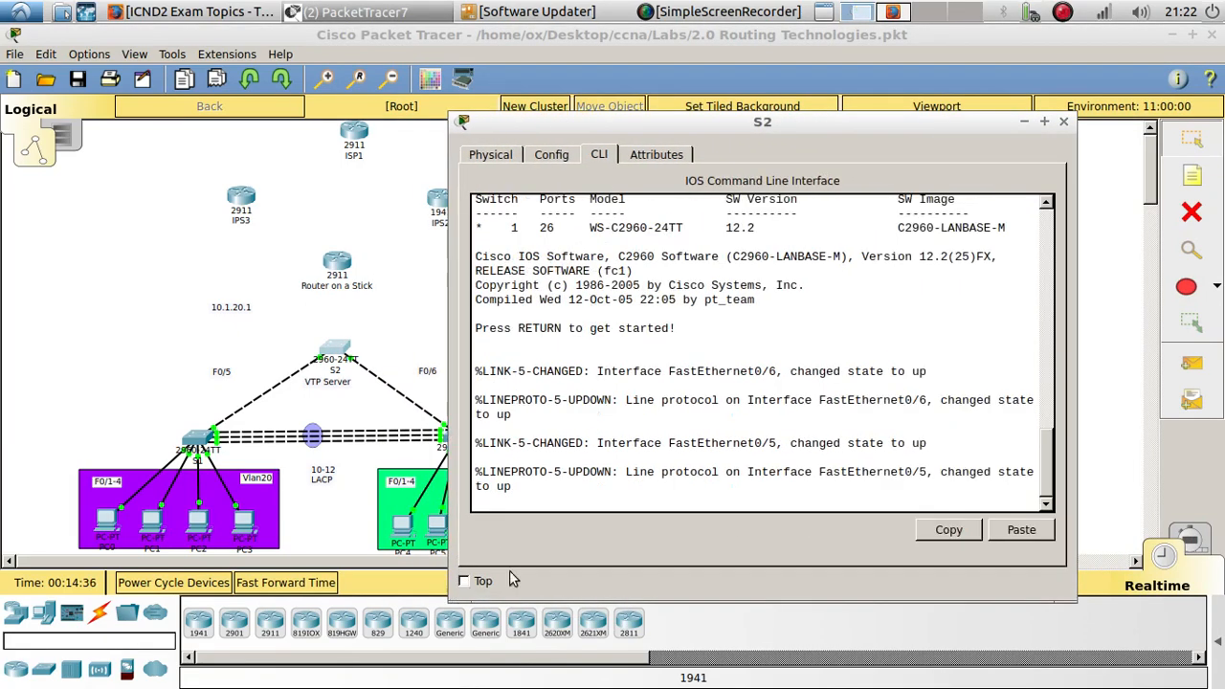
left_click_drag(759, 124, 972, 45)
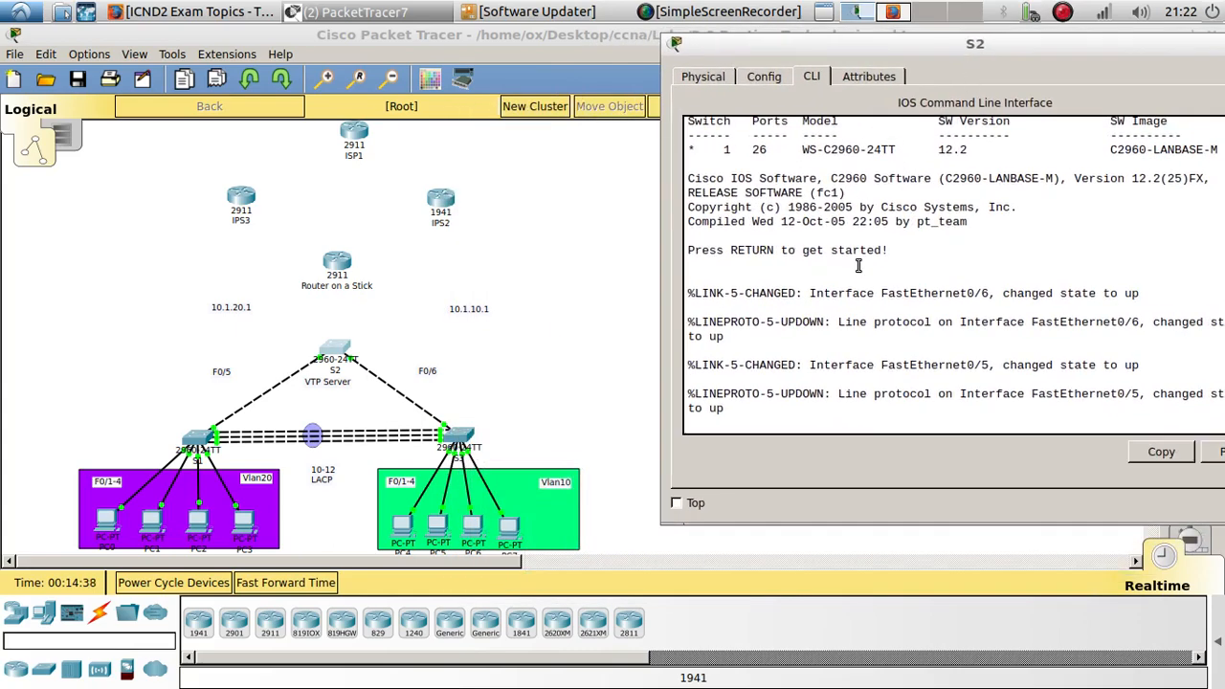
key("Return")
type("en")
key("Return")
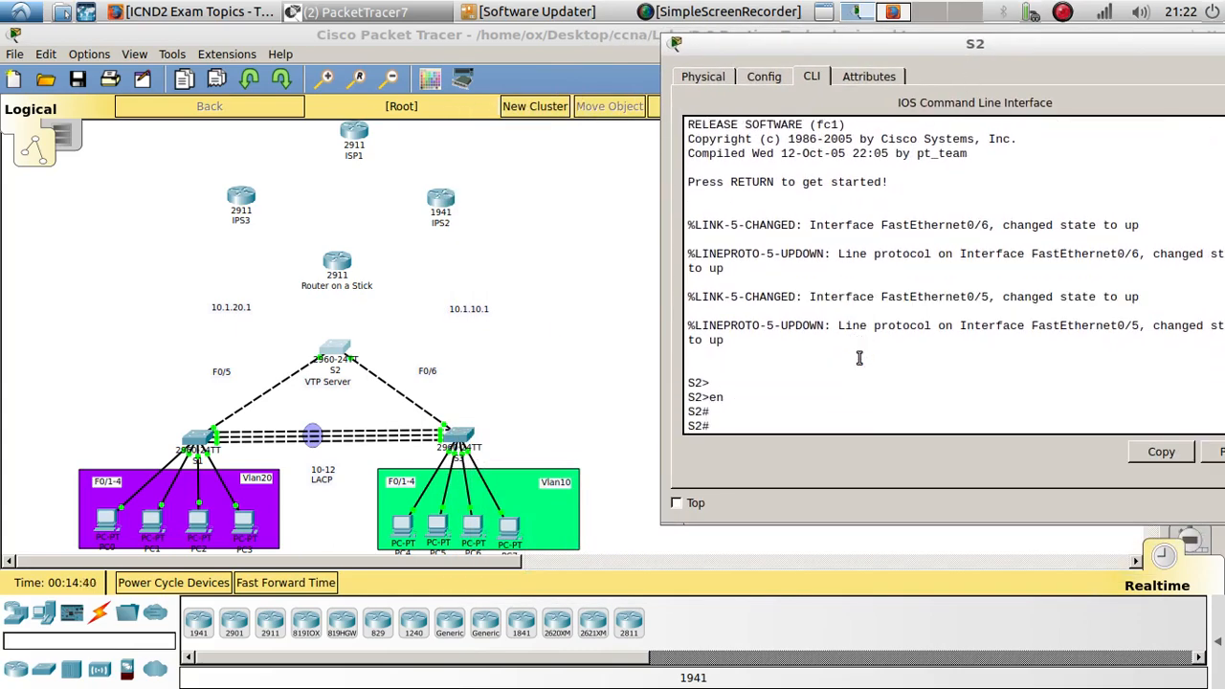
type("config t")
key("Return")
key("Return")
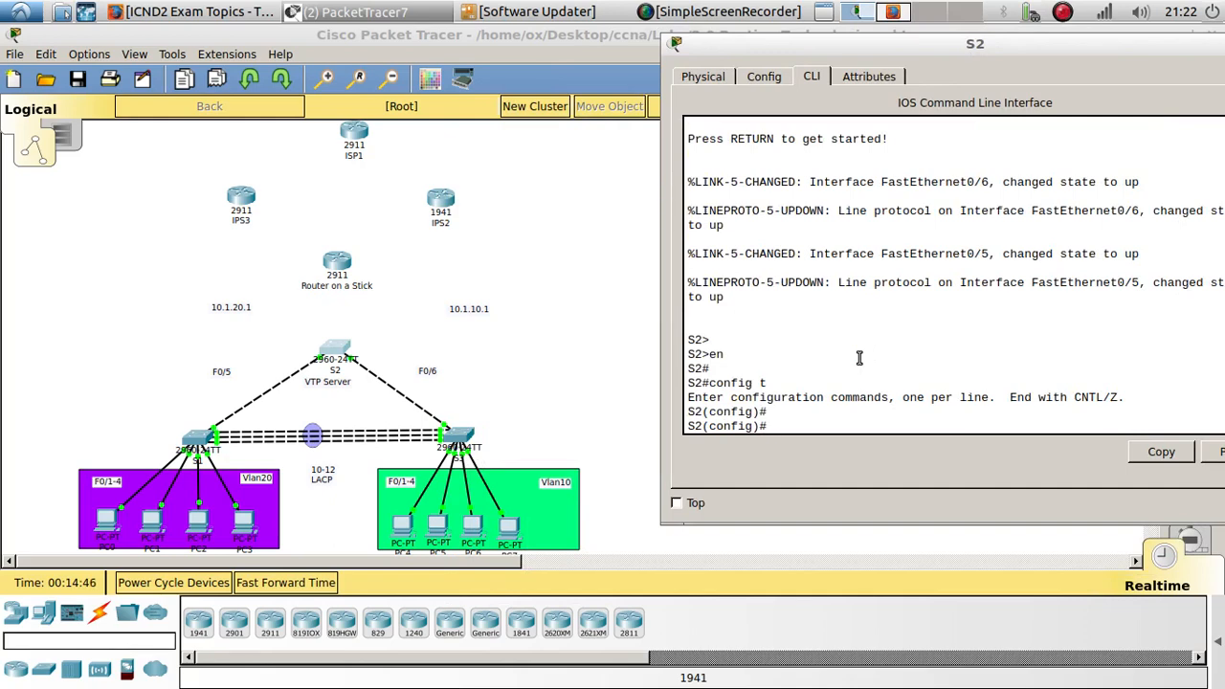
- Enter interface g0/1 on S2 and set it to switchport mode trunk
type("int g0/0")
key("Return")
type("int g0/")
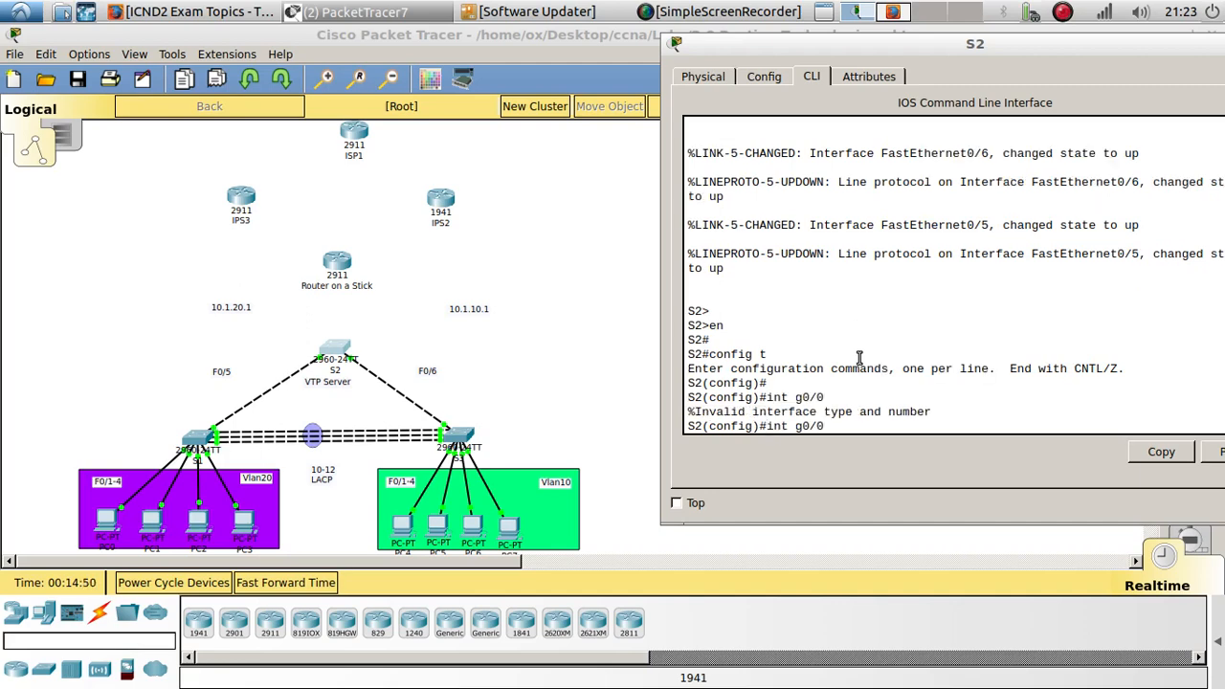
type("1")
key("Return")
key("Return")
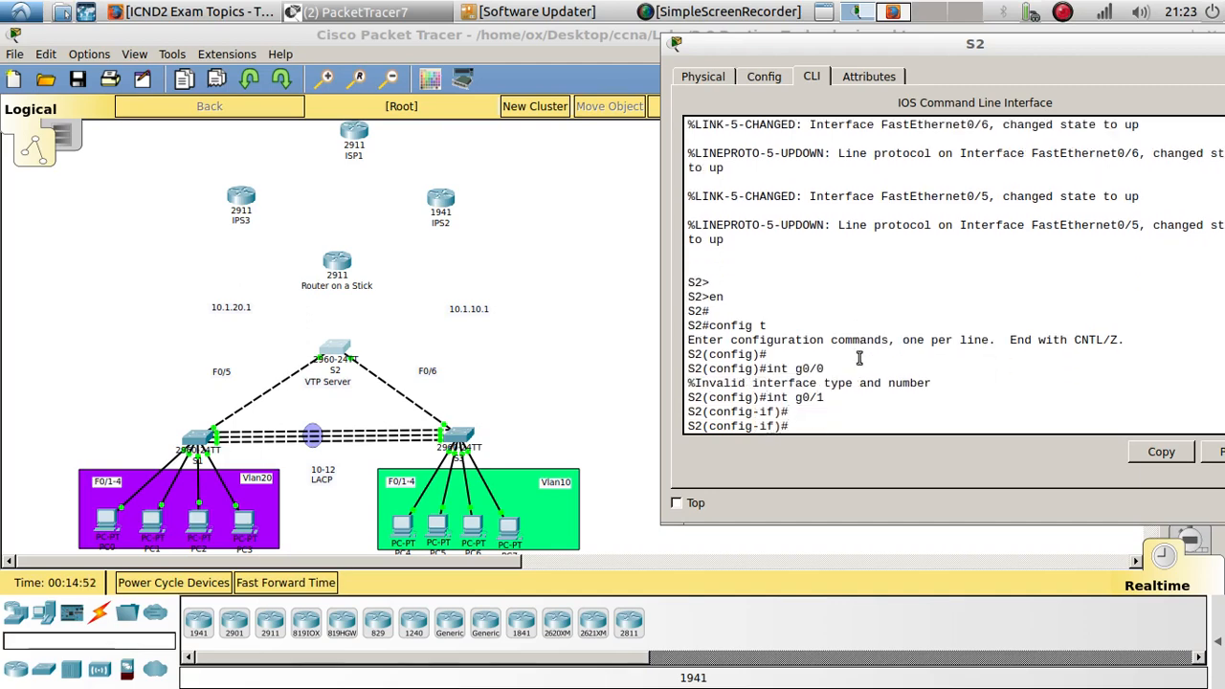
type("swi")
key("Tab")
type("mo")
key("Tab")
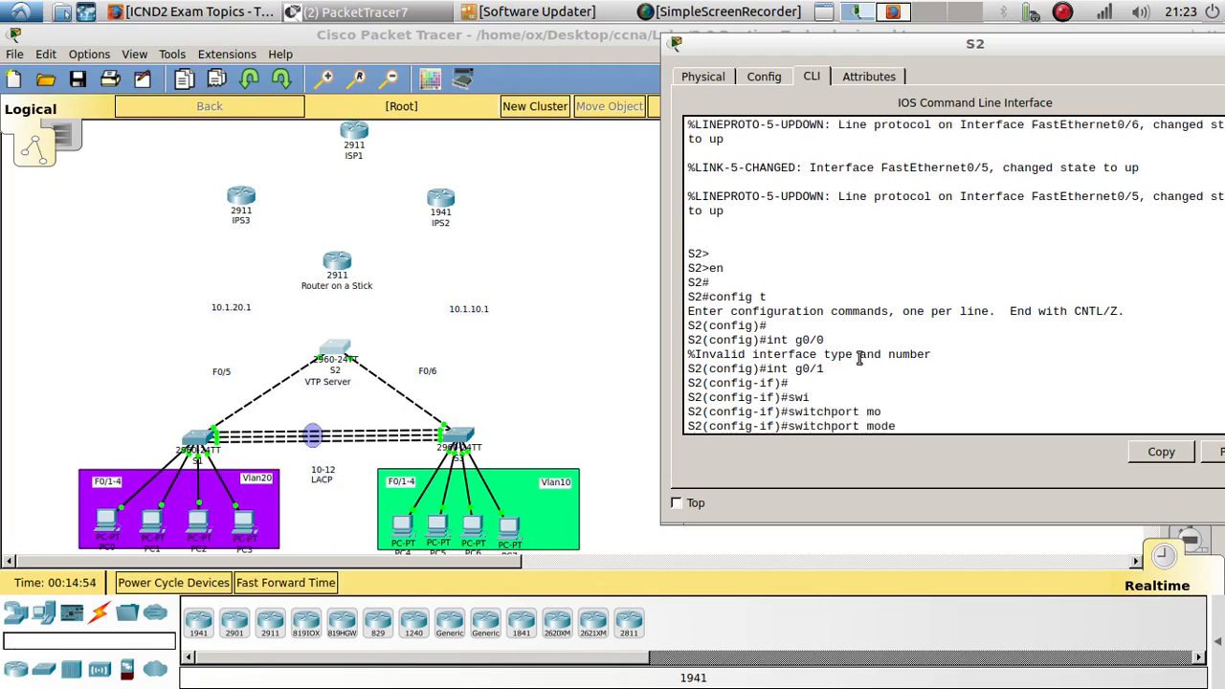
type("tr")
key("Tab")
key("Return")
key("Return")
key("Return")
- Restrict the g0/1 trunk to allowed VLANs 10,20
type("sewi")
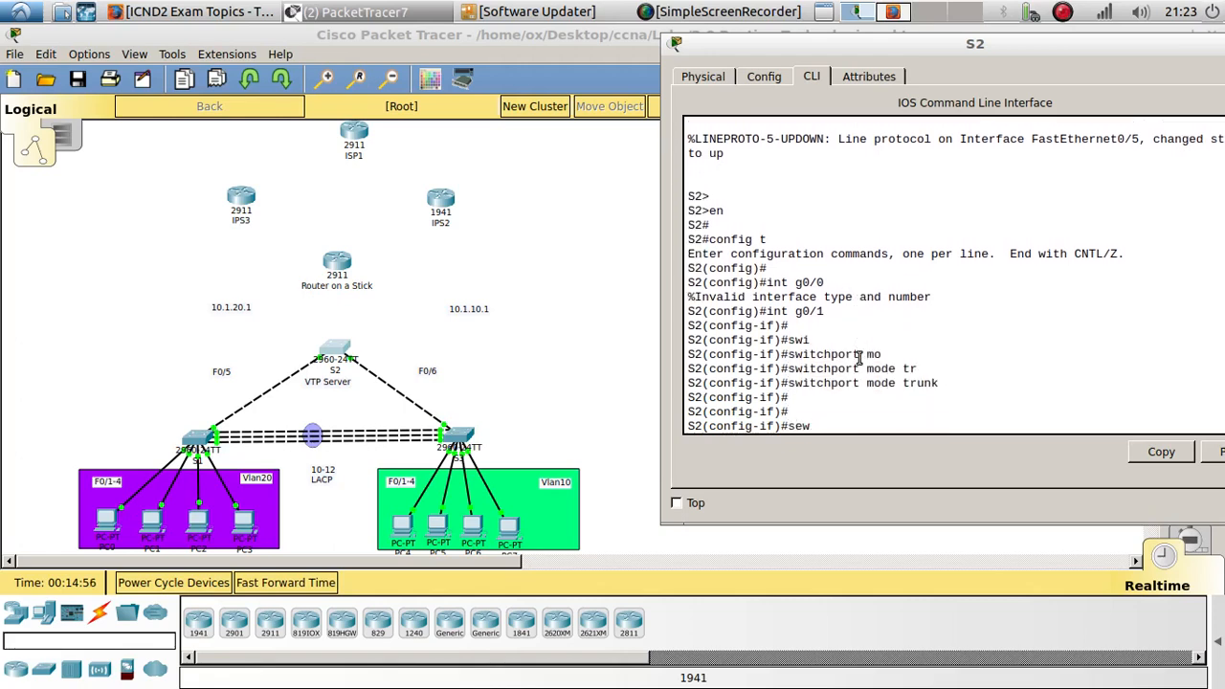
key("BackSpace")
type("w`")
key("Tab")
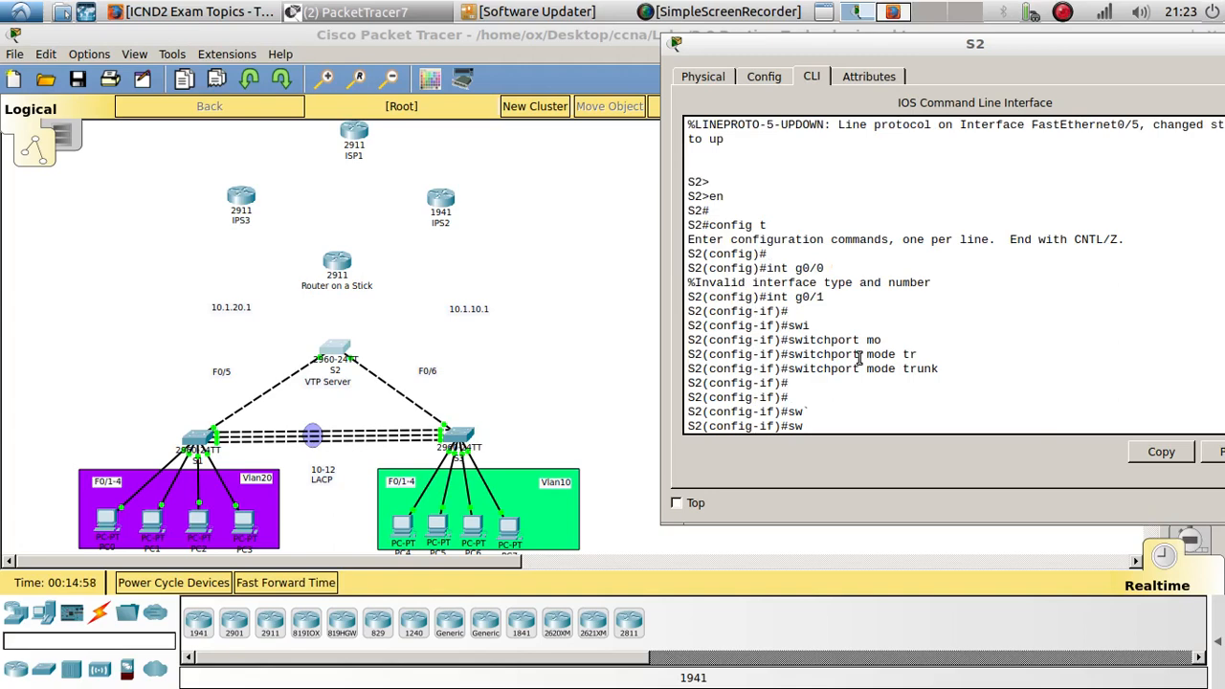
key("Tab")
type("tr")
key("Tab")
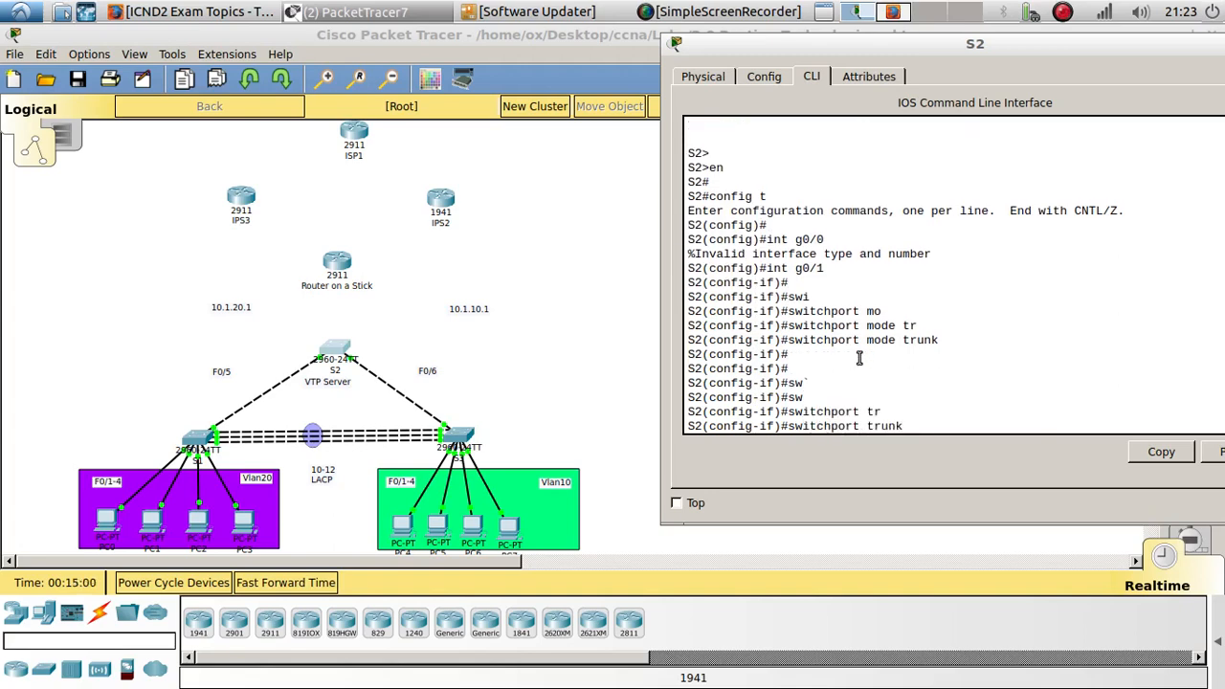
type("all")
key("Tab")
type("v")
key("Tab")
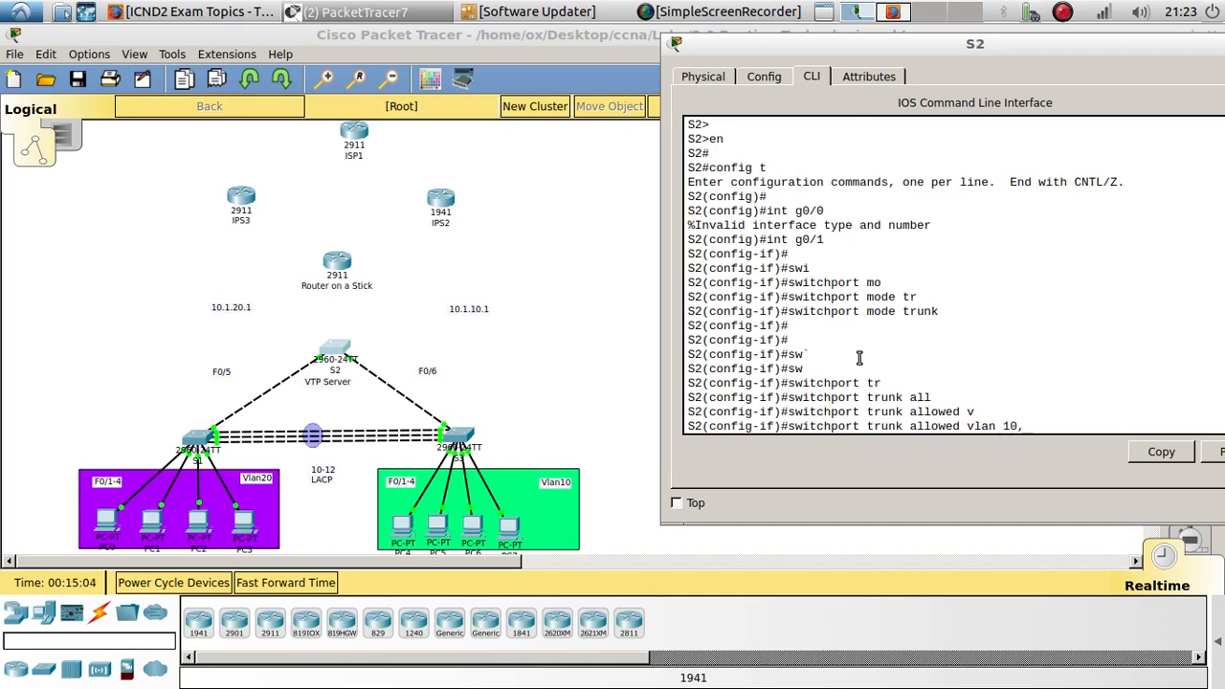
type("10,20")
key("Return")
key("Return")
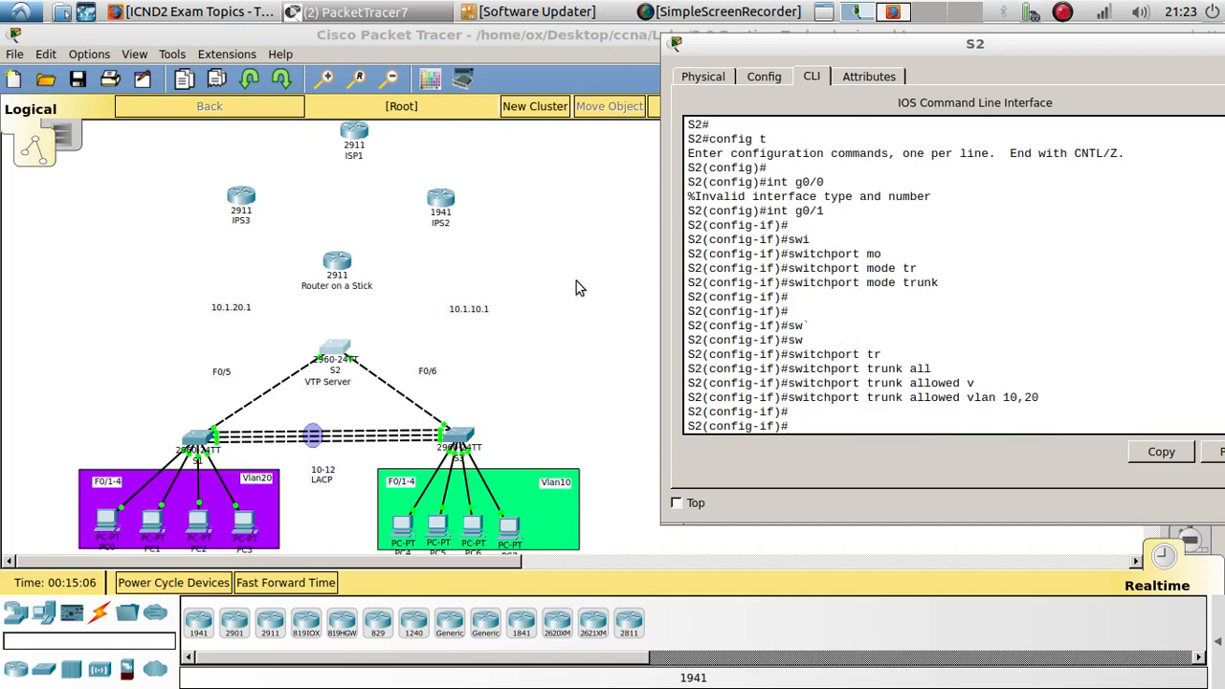
- Connect S2's GigabitEthernet0/1 to Router on a Stick with a copper straight-through cable
left_click(98, 617)
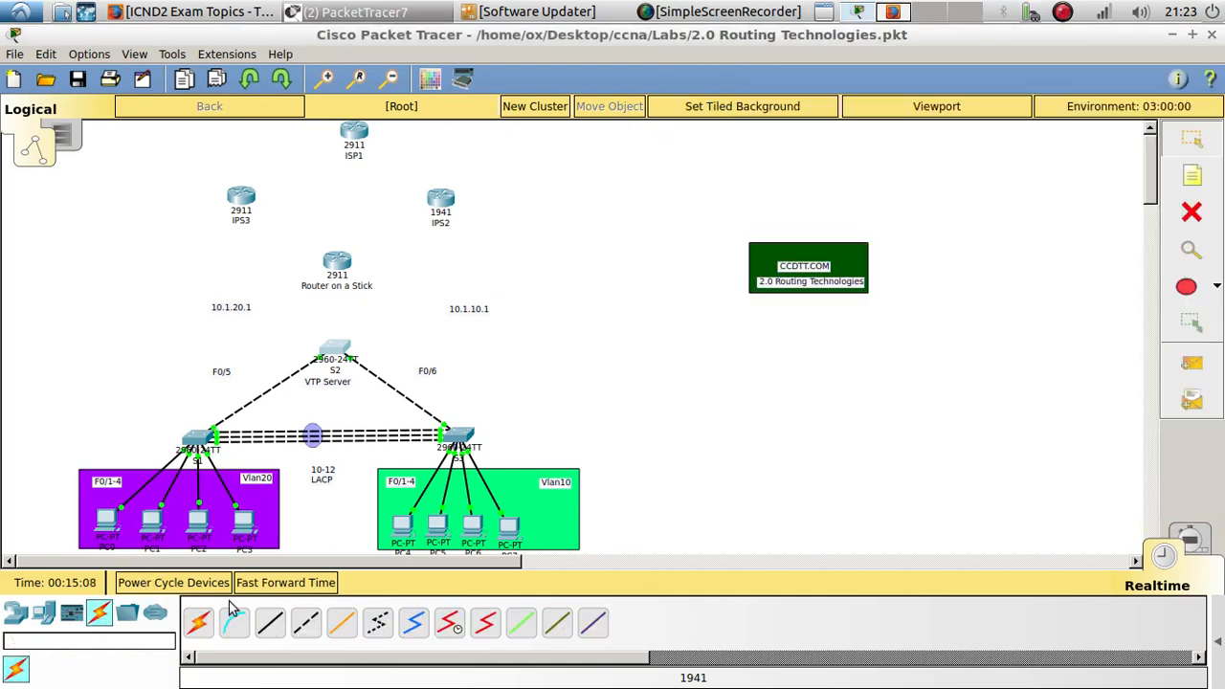
left_click(271, 623)
left_click(335, 349)
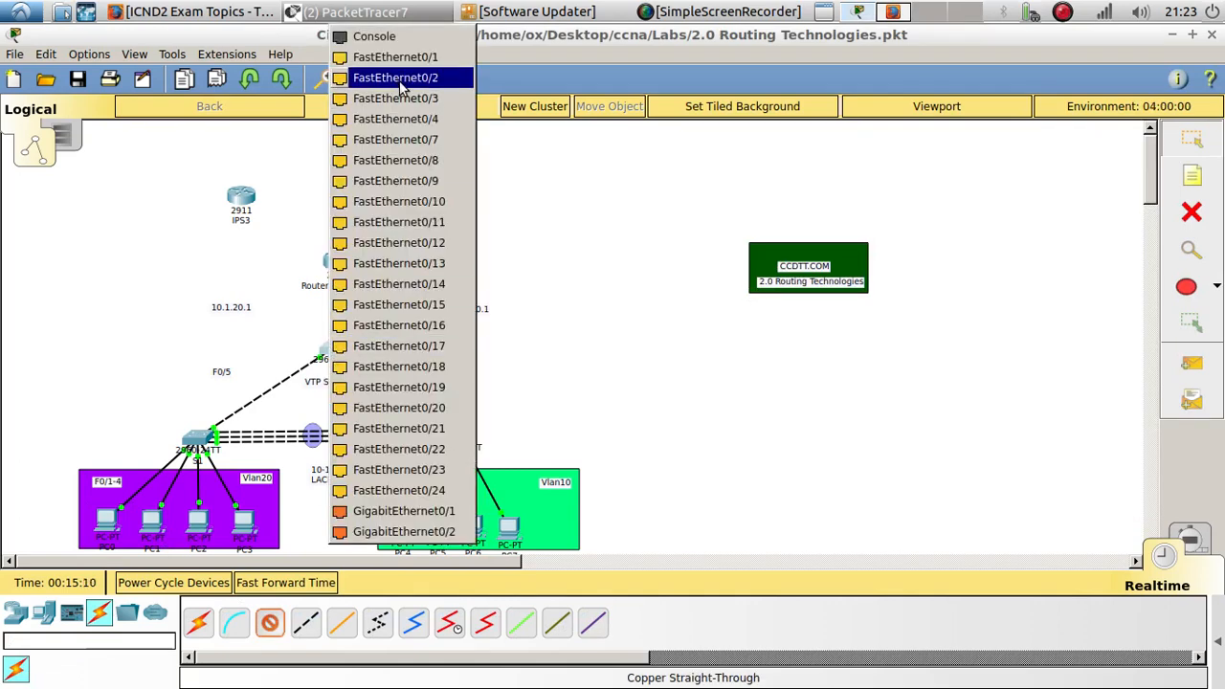
left_click(402, 509)
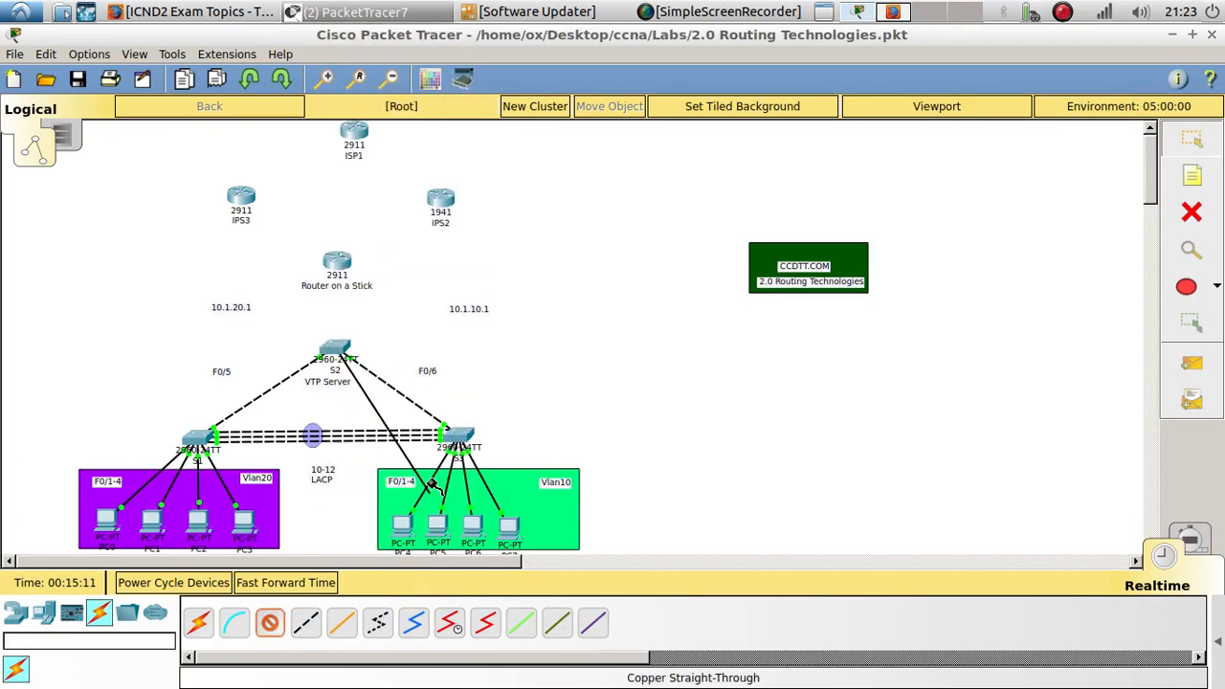
left_click(336, 263)
left_click(400, 317)
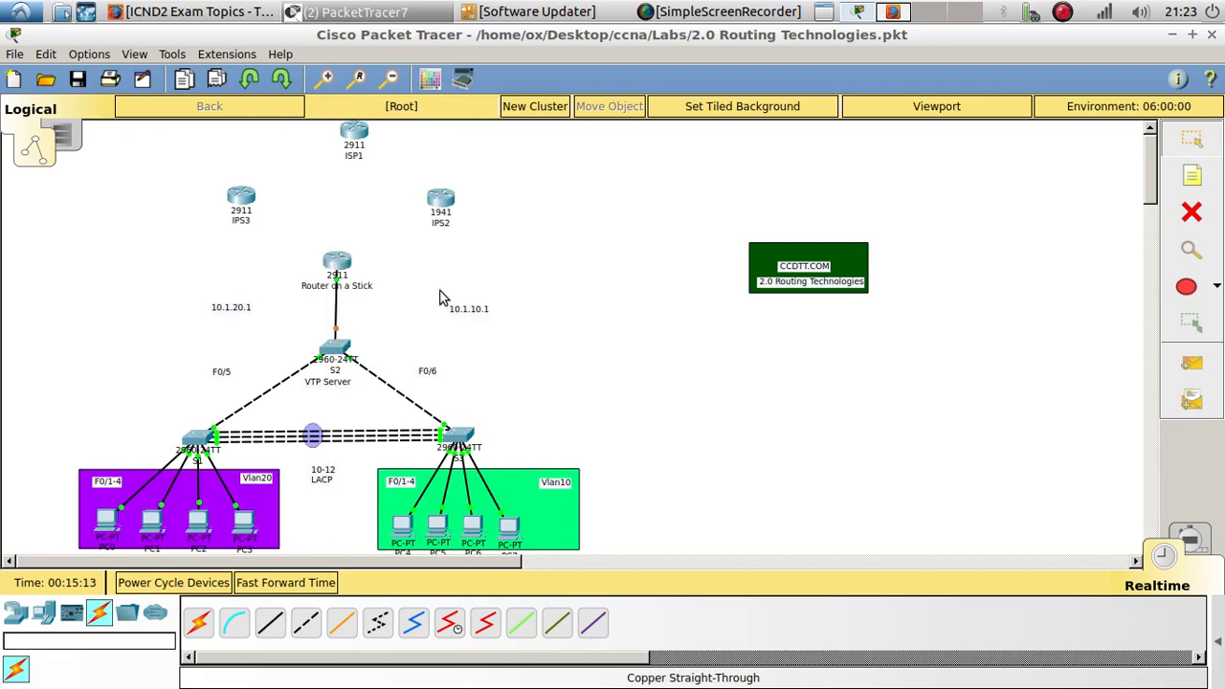
left_click_drag(335, 260, 333, 268)
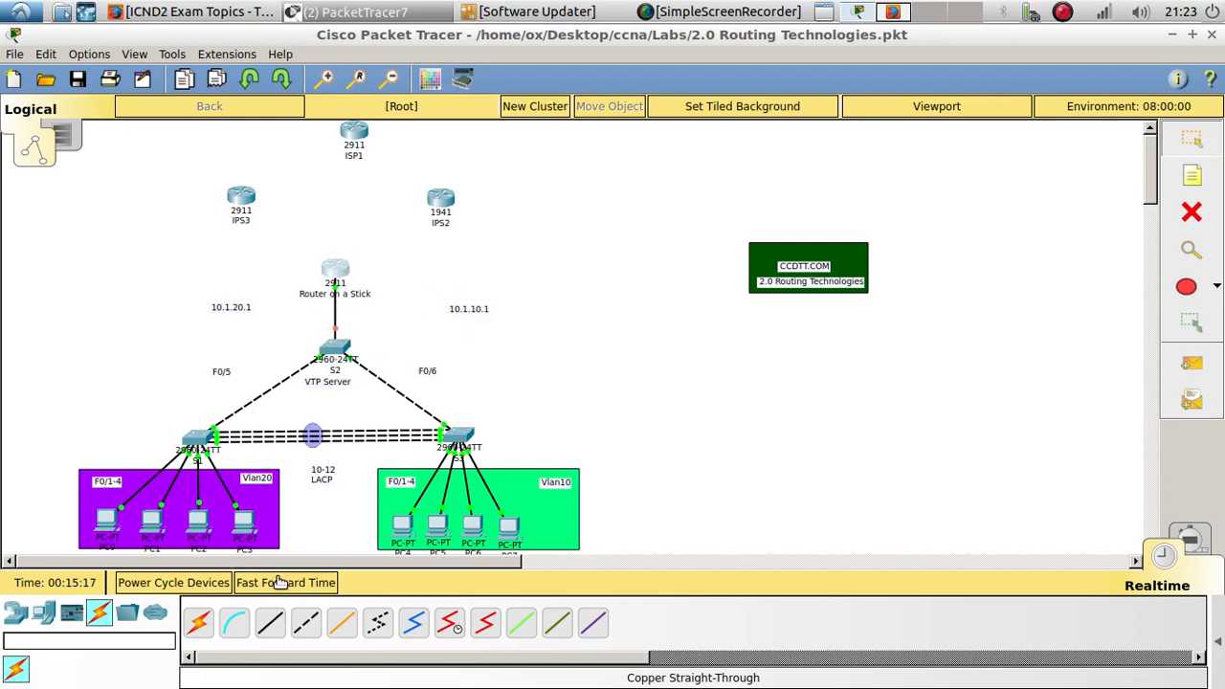
- Fast-forward time, open PC0's command prompt and ping the gateway 10.1.20.1
left_click(275, 581)
left_click(107, 523)
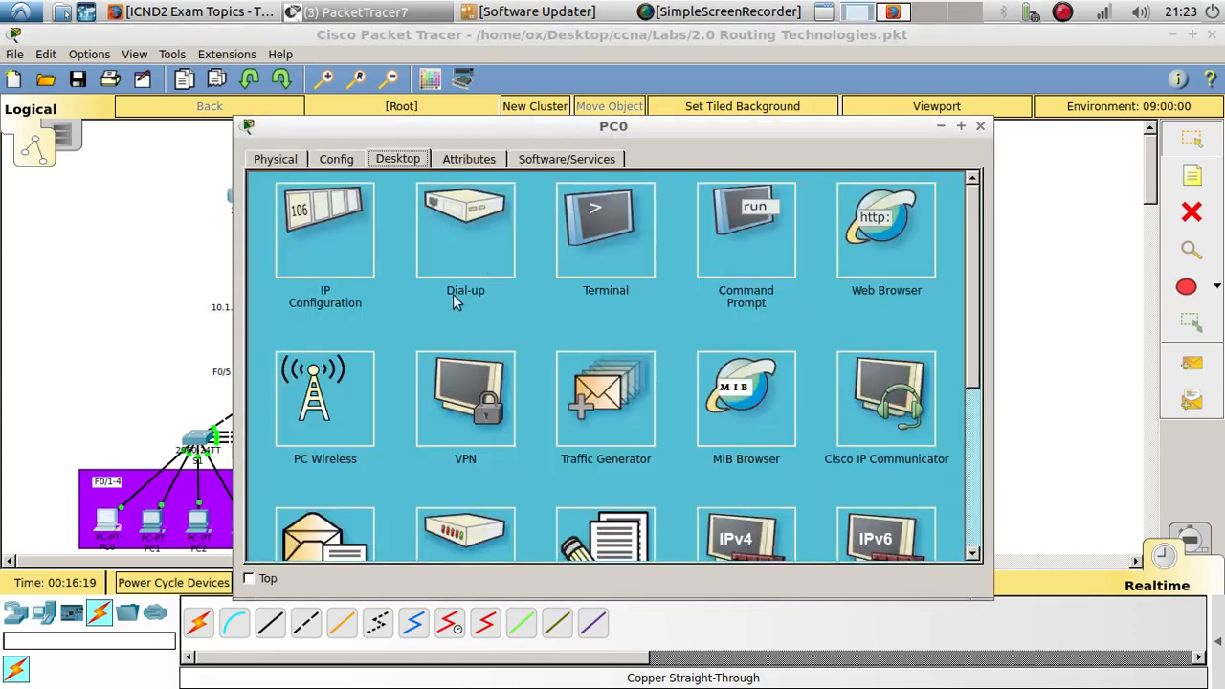
left_click_drag(517, 128, 868, 58)
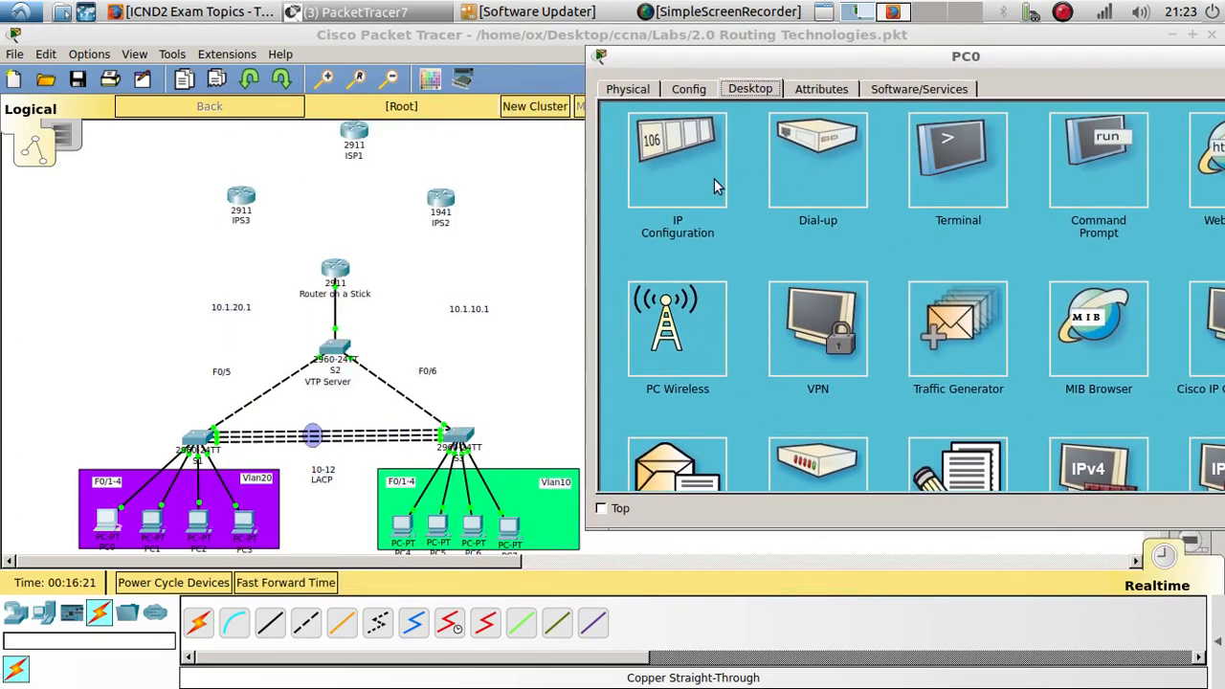
left_click(1098, 158)
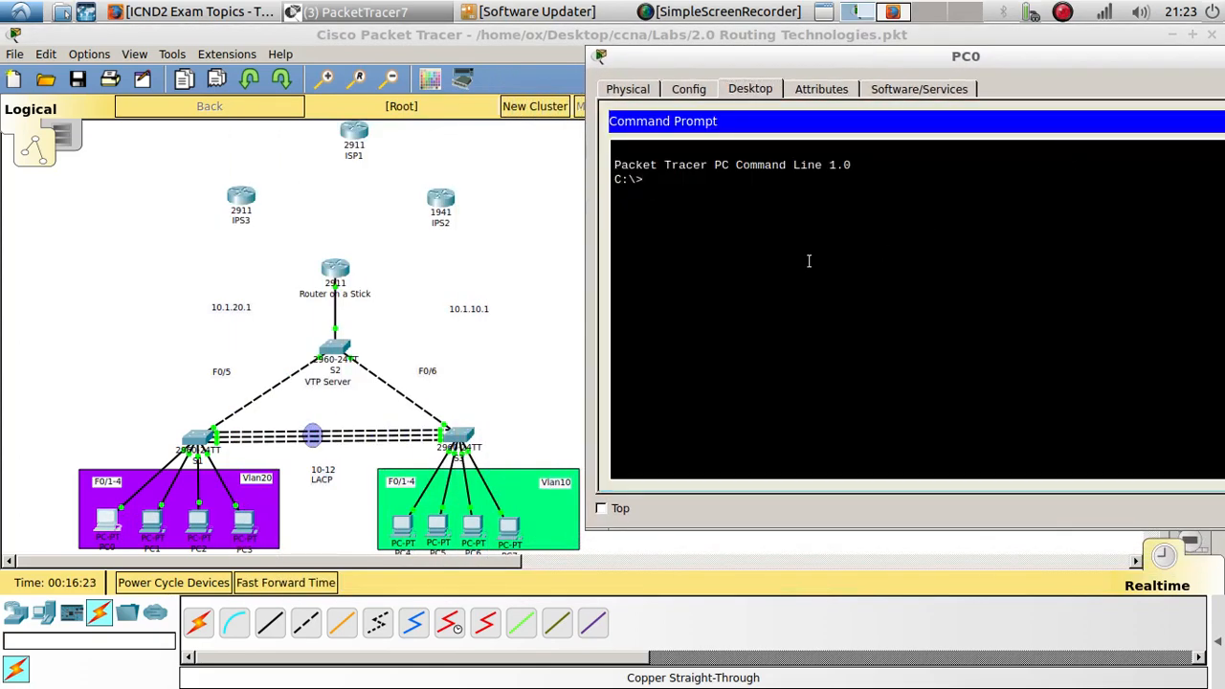
type("ping 10.1.20.1")
key("Return")
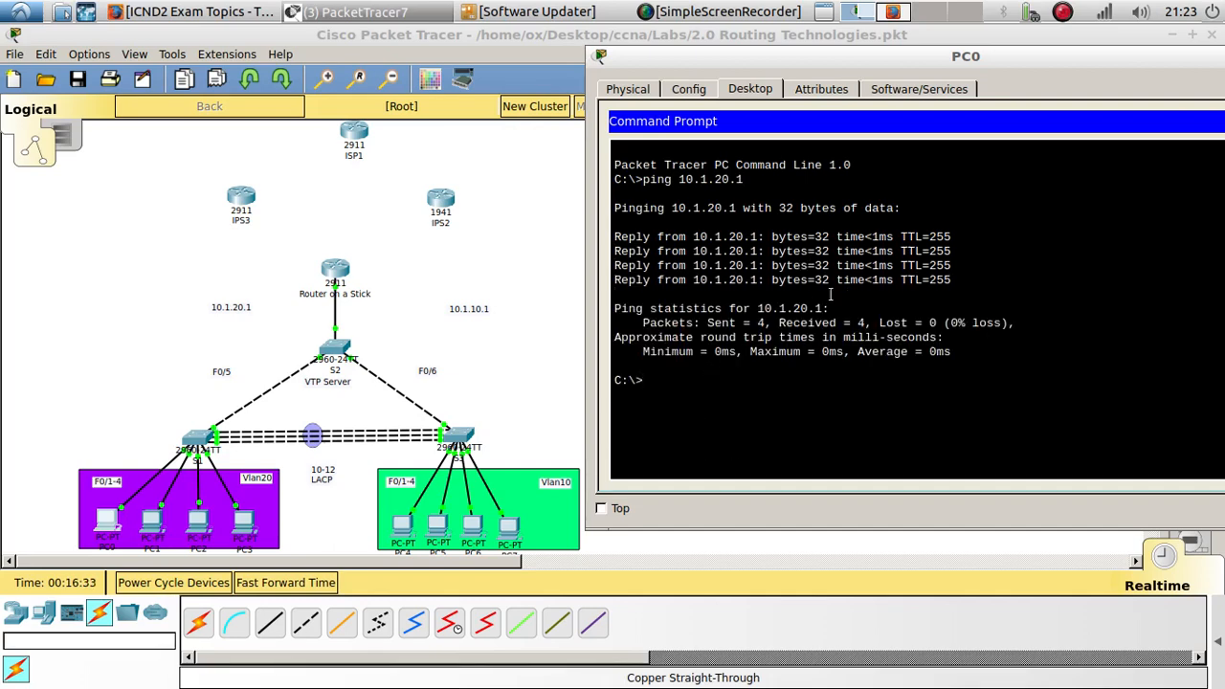
- From PC0, ping 10.1.10.1 and then 10.1.10.2 to test inter-VLAN routing
left_click_drag(975, 280, 615, 237)
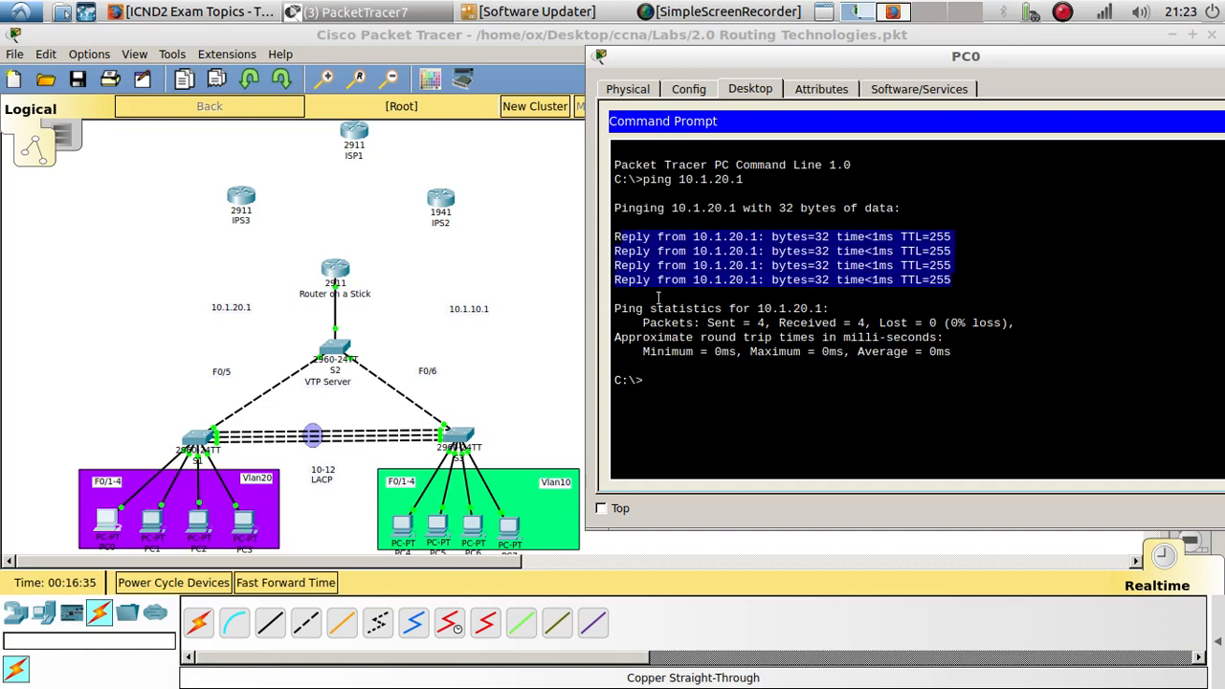
left_click(676, 386)
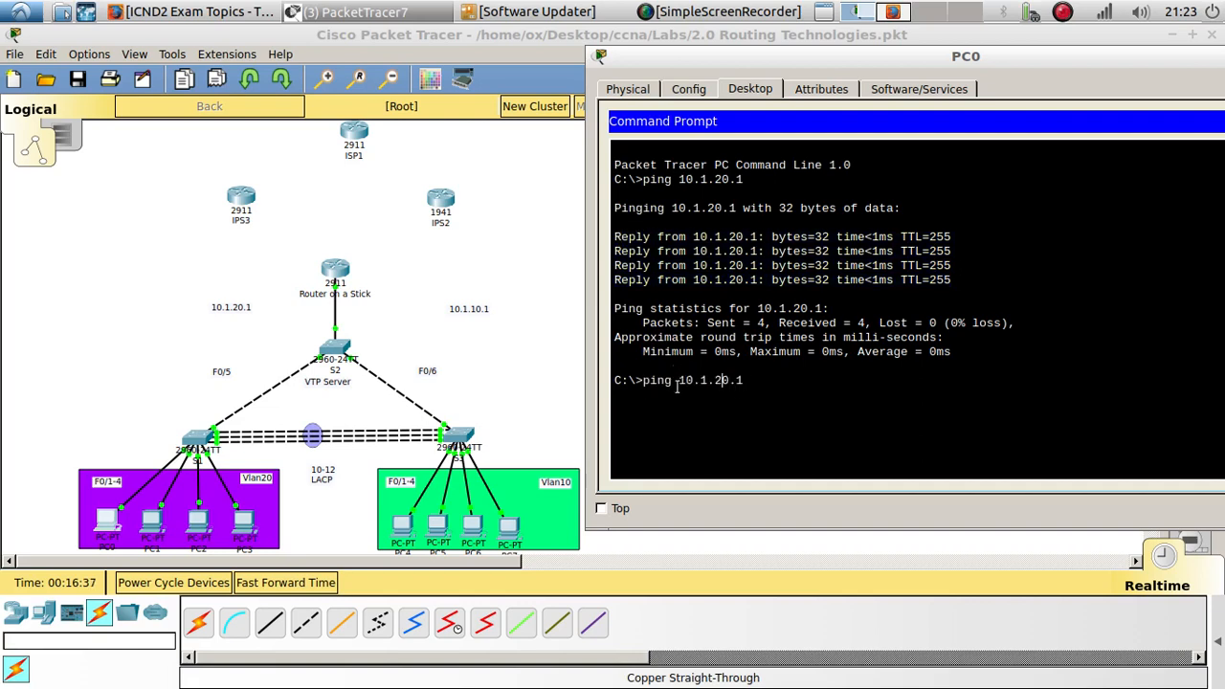
key("BackSpace")
type("1")
key("Return")
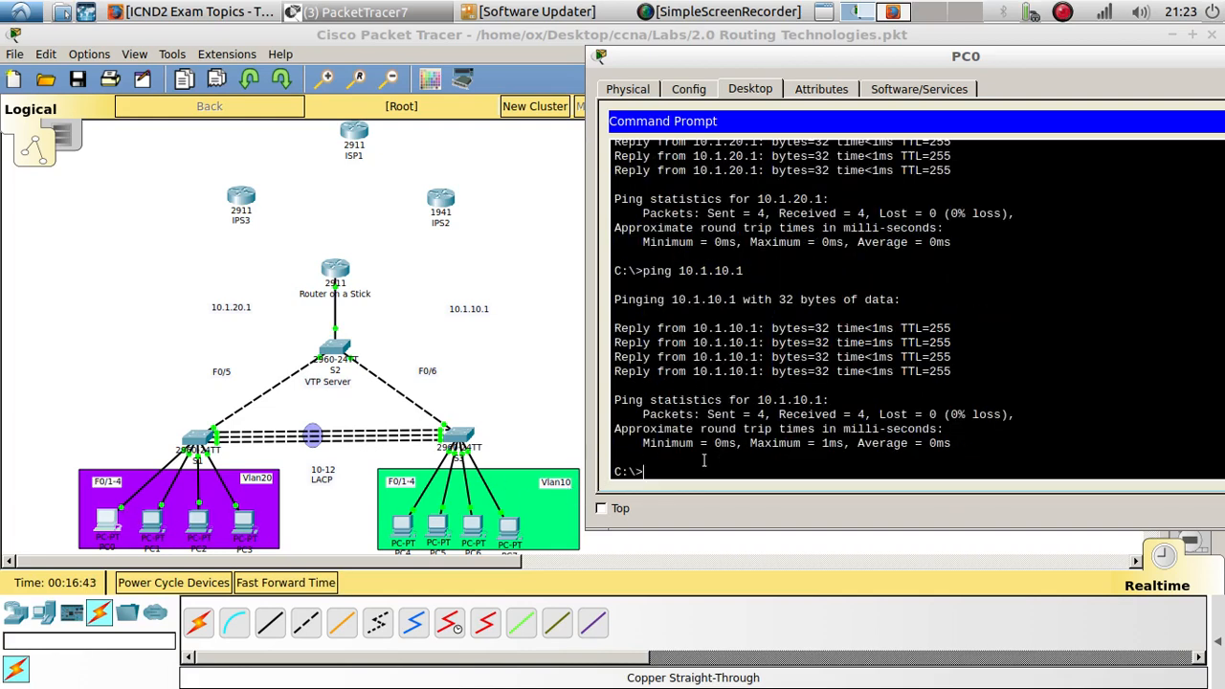
key("Up")
key("BackSpace")
type("2")
key("Return")
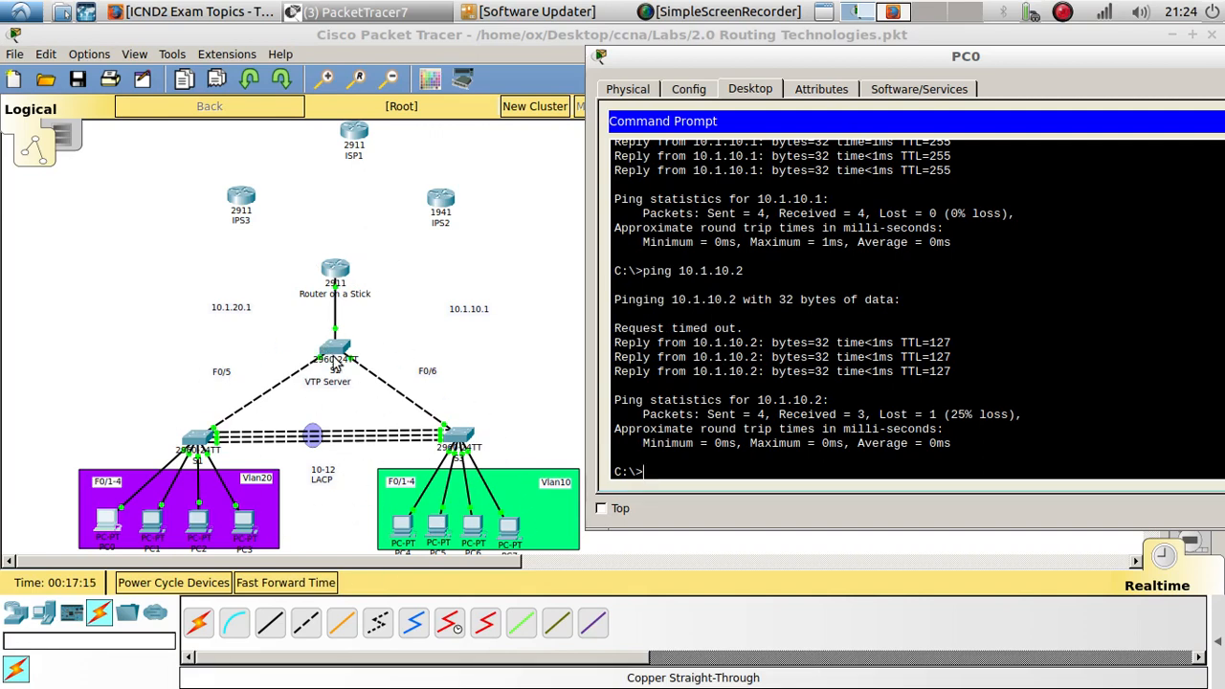
- Open PC4's command prompt and ping the gateway 10.1.20.1
left_click(402, 522)
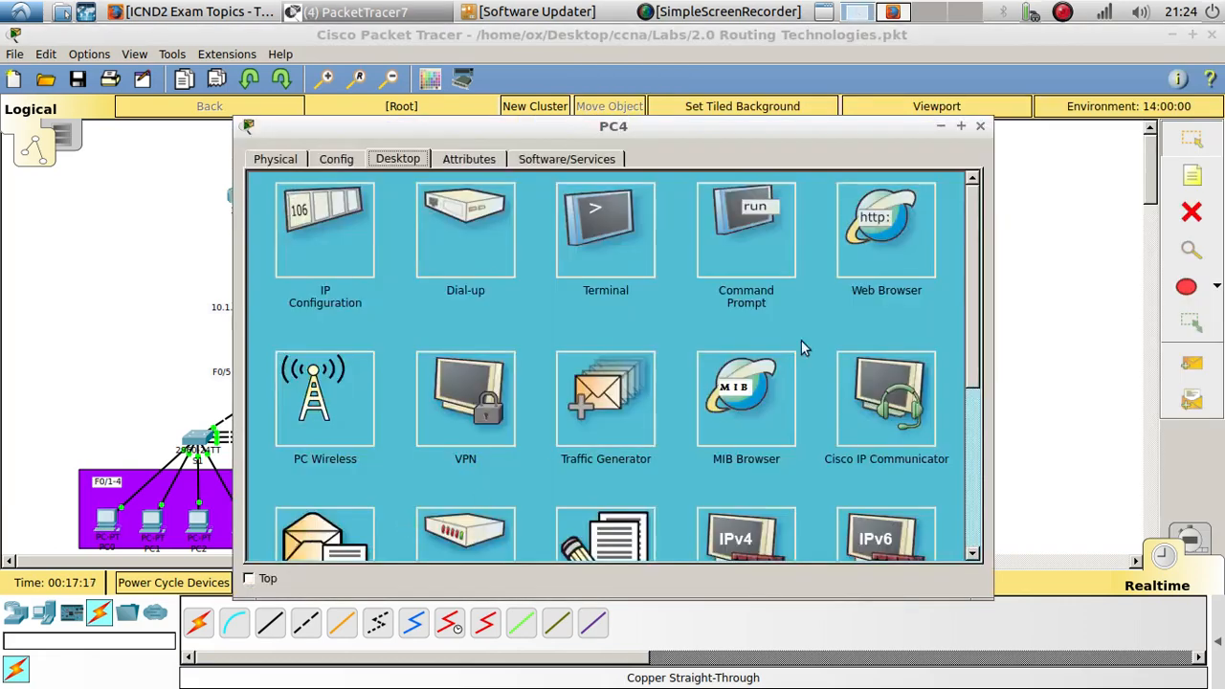
left_click_drag(463, 140, 885, 132)
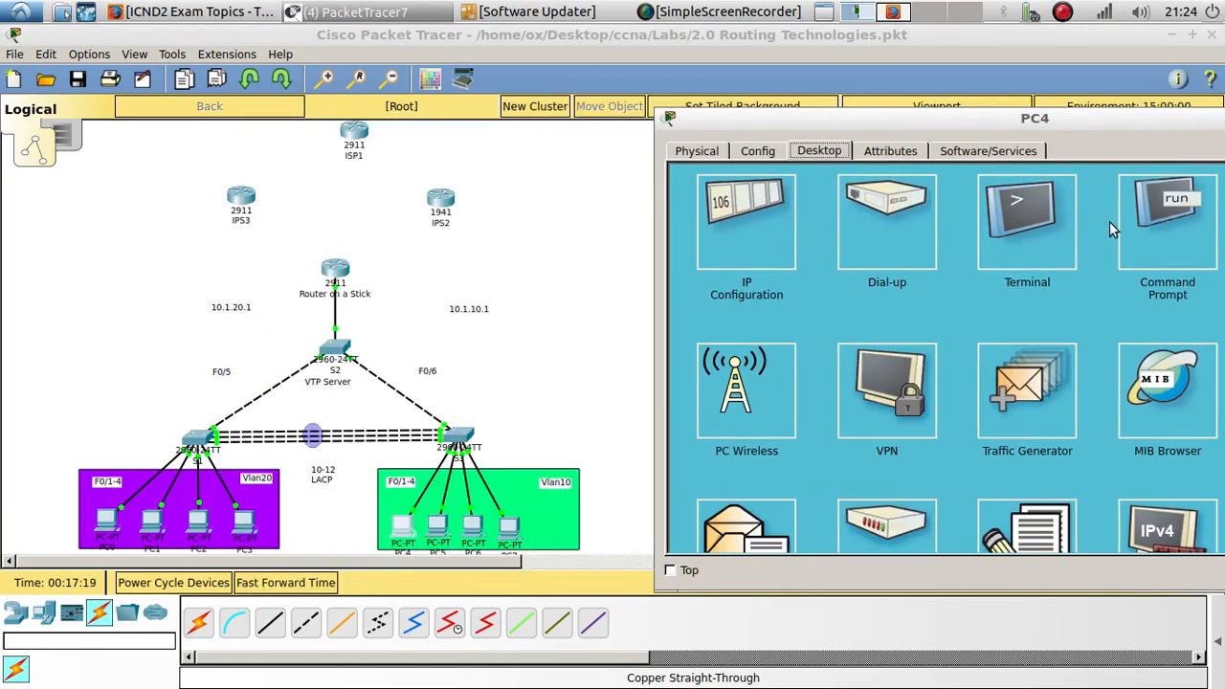
left_click(1138, 225)
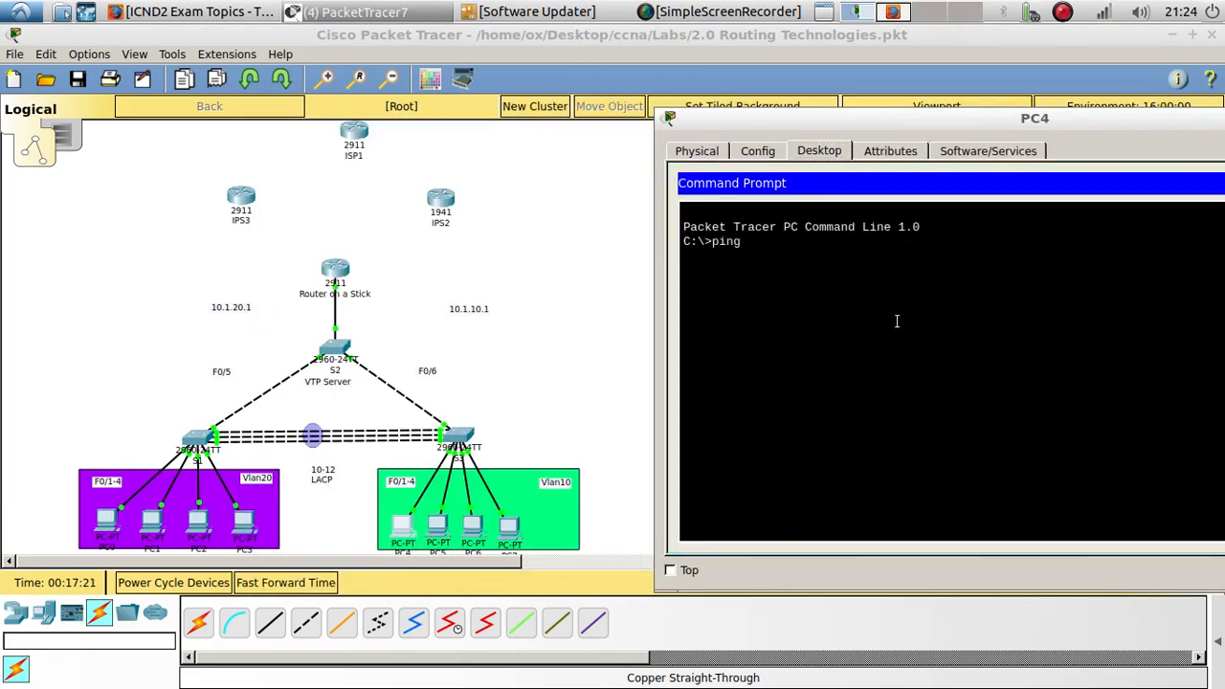
type("ping 10.1.20.1")
key("Return")
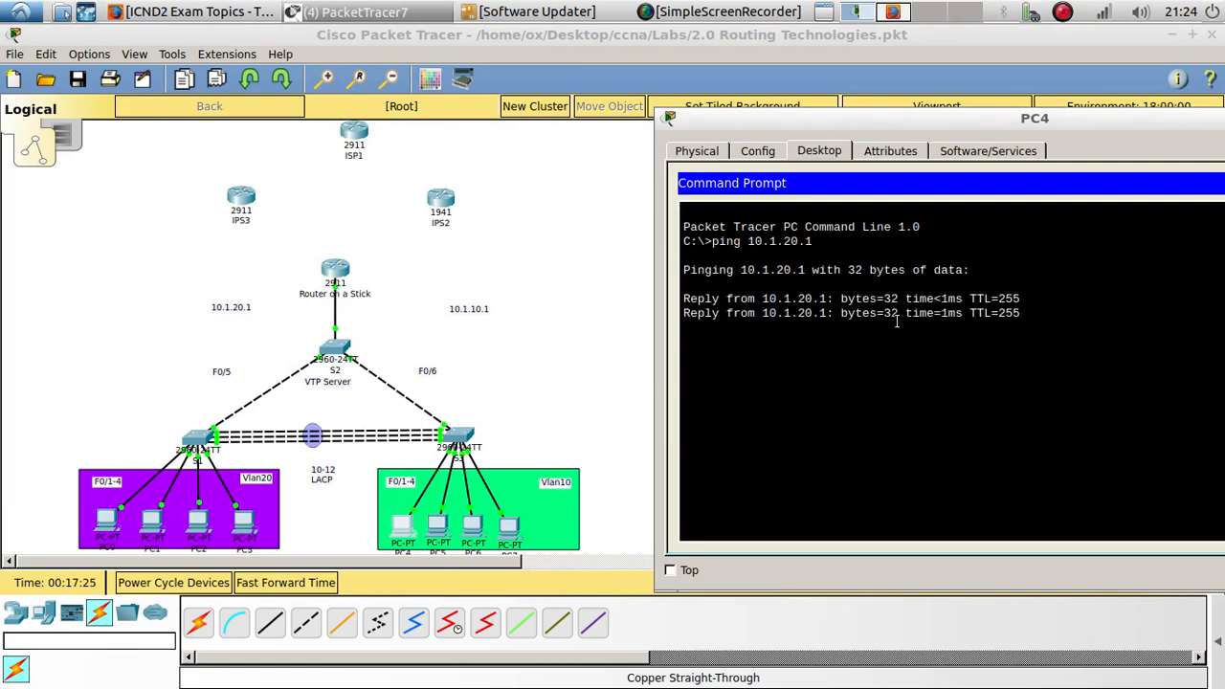
- From PC4, ping 10.1.10.1 and then 10.1.20.1 again, and close the PC4 window
key("Up")
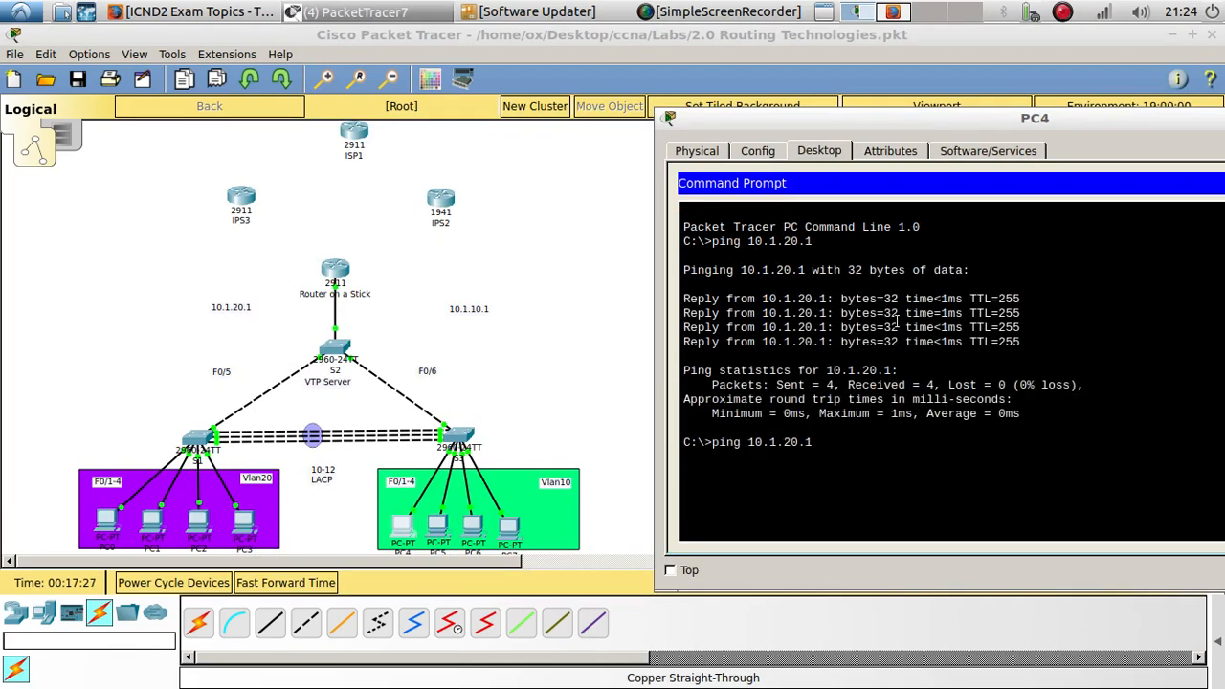
key("BackSpace")
type("1")
key("Return")
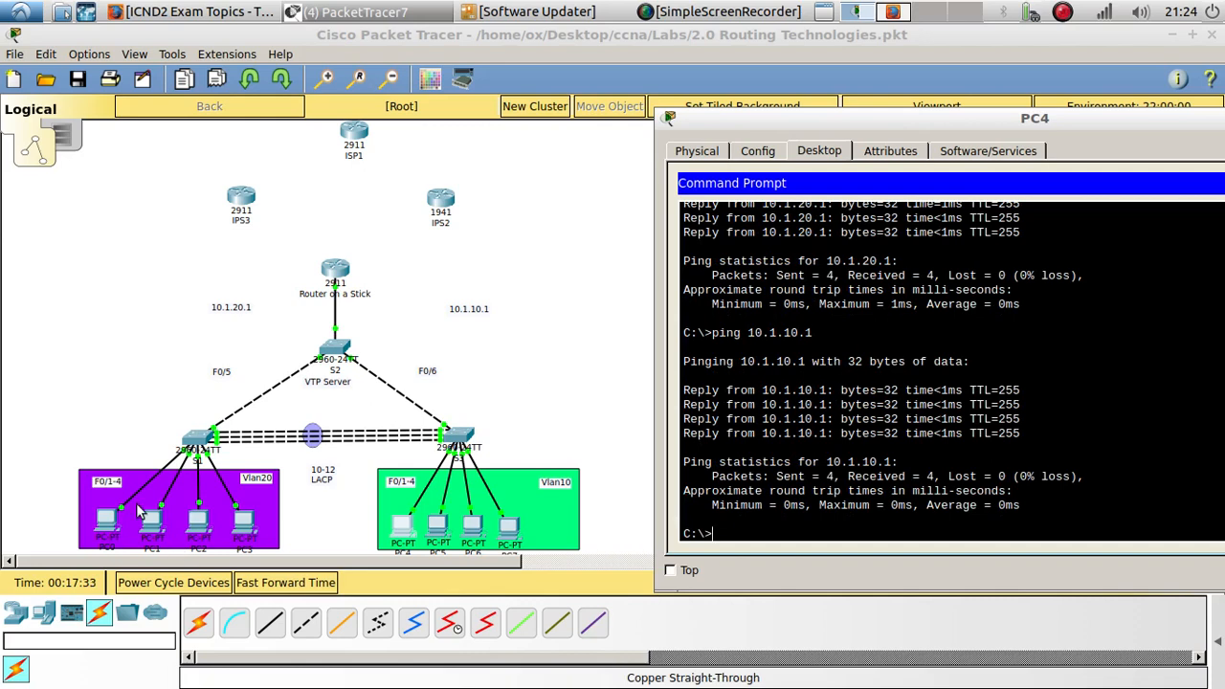
key("Up")
key("BackSpace")
type("2")
key("Return")
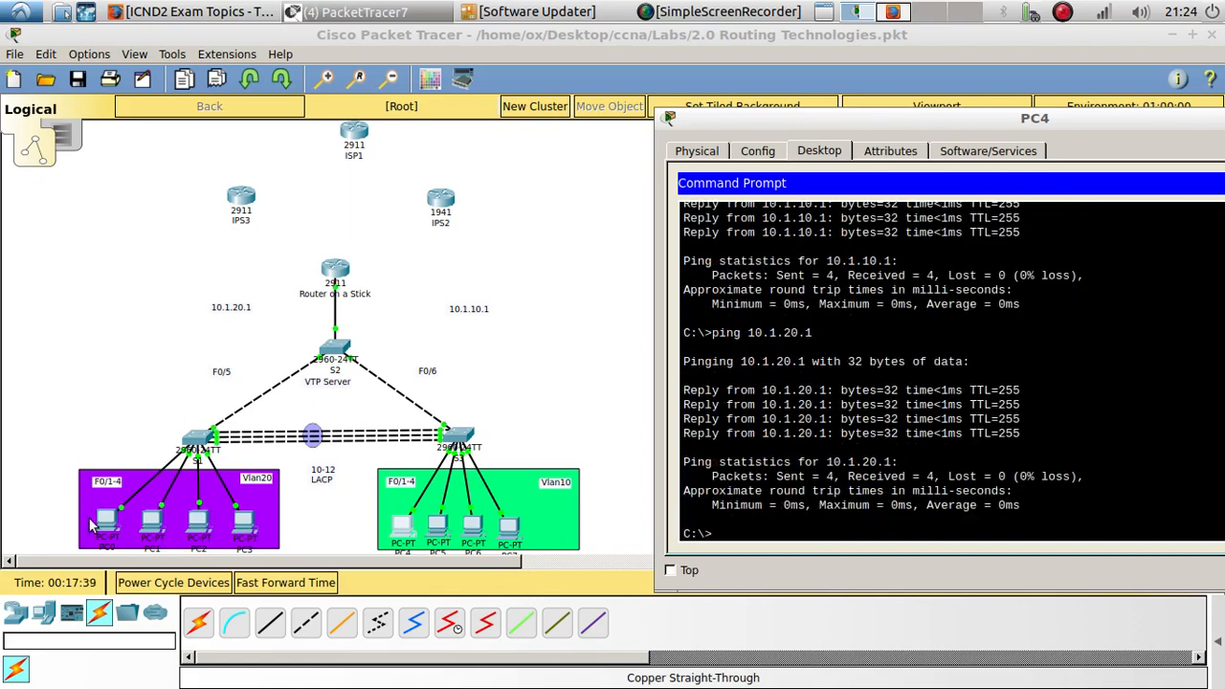
left_click_drag(950, 120, 487, 152)
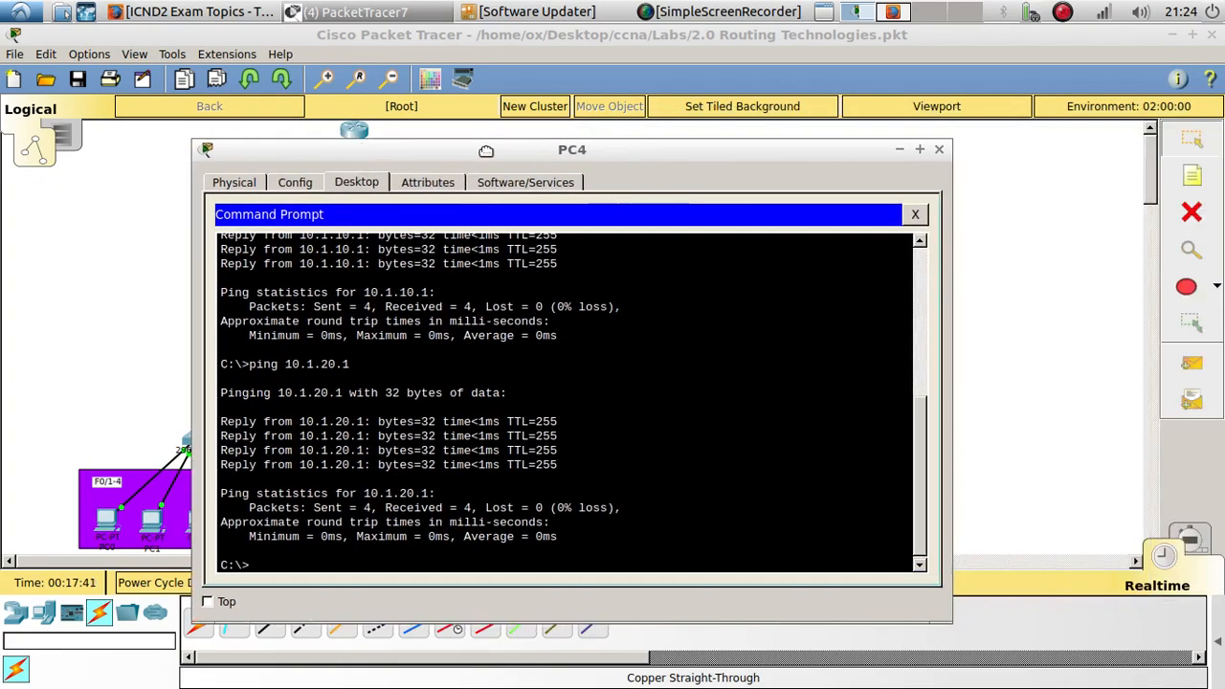
left_click(940, 150)
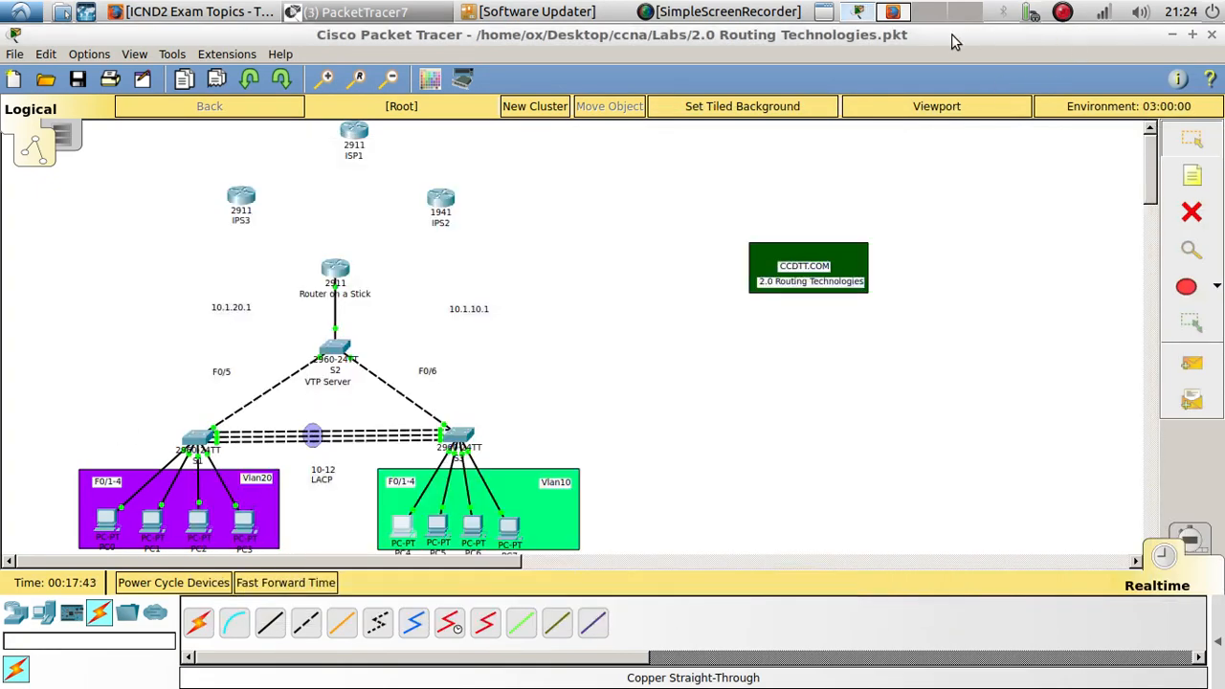
- Switch to the browser to review the ICND2 Routing Technologies exam topics, then return to Packet Tracer
left_click(892, 11)
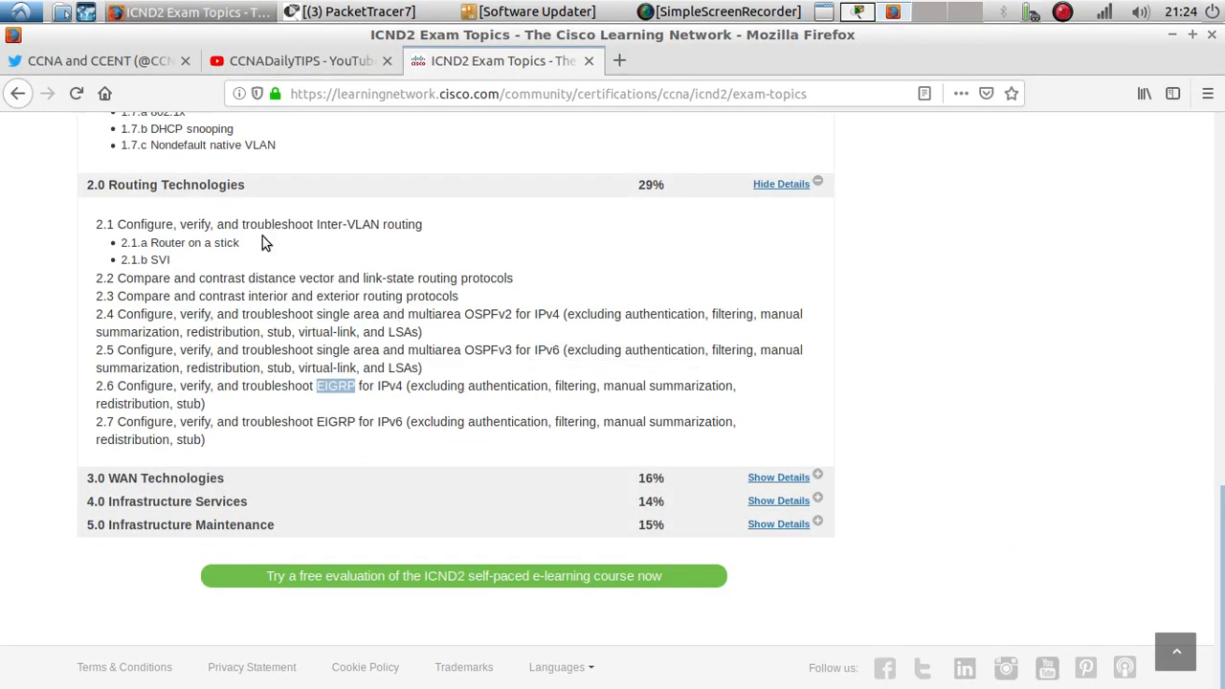
left_click_drag(264, 242, 127, 239)
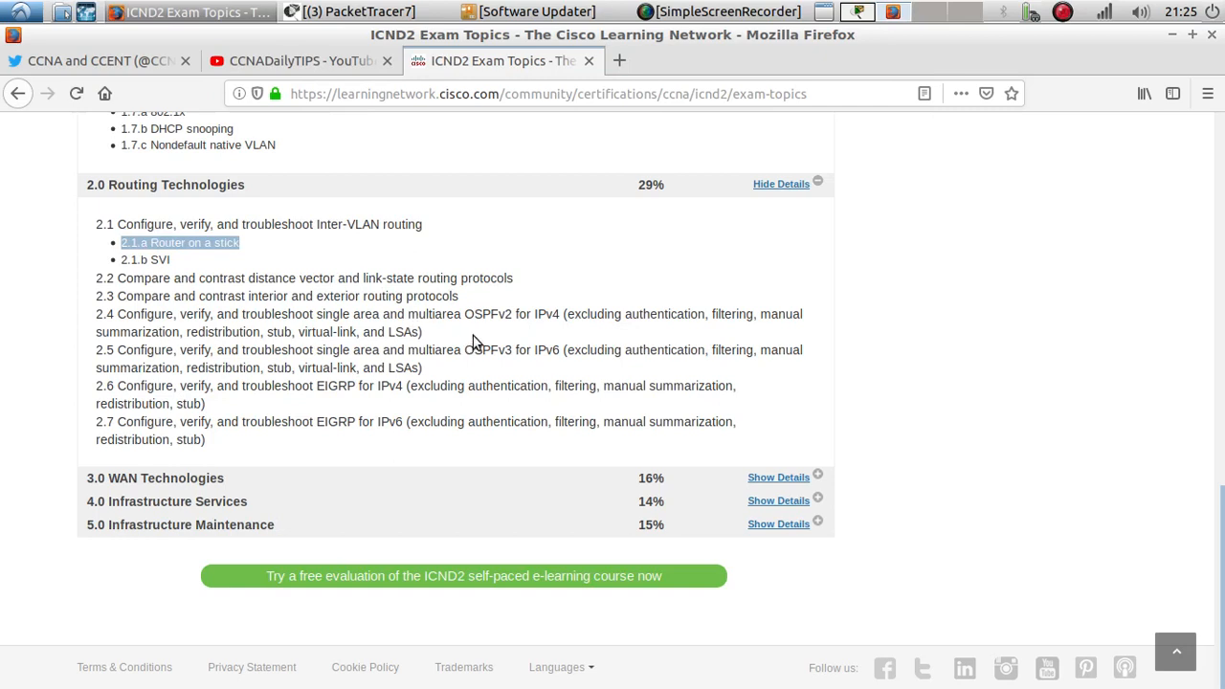
double_click(497, 314)
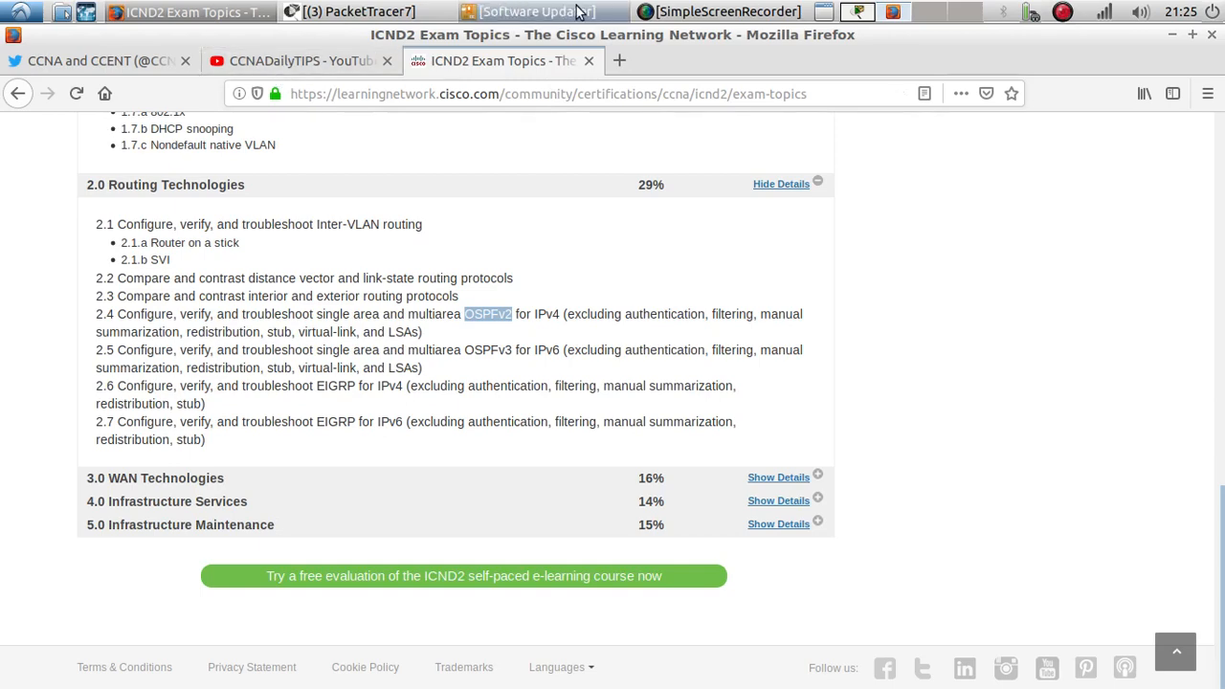
left_click(373, 24)
left_click(373, 39)
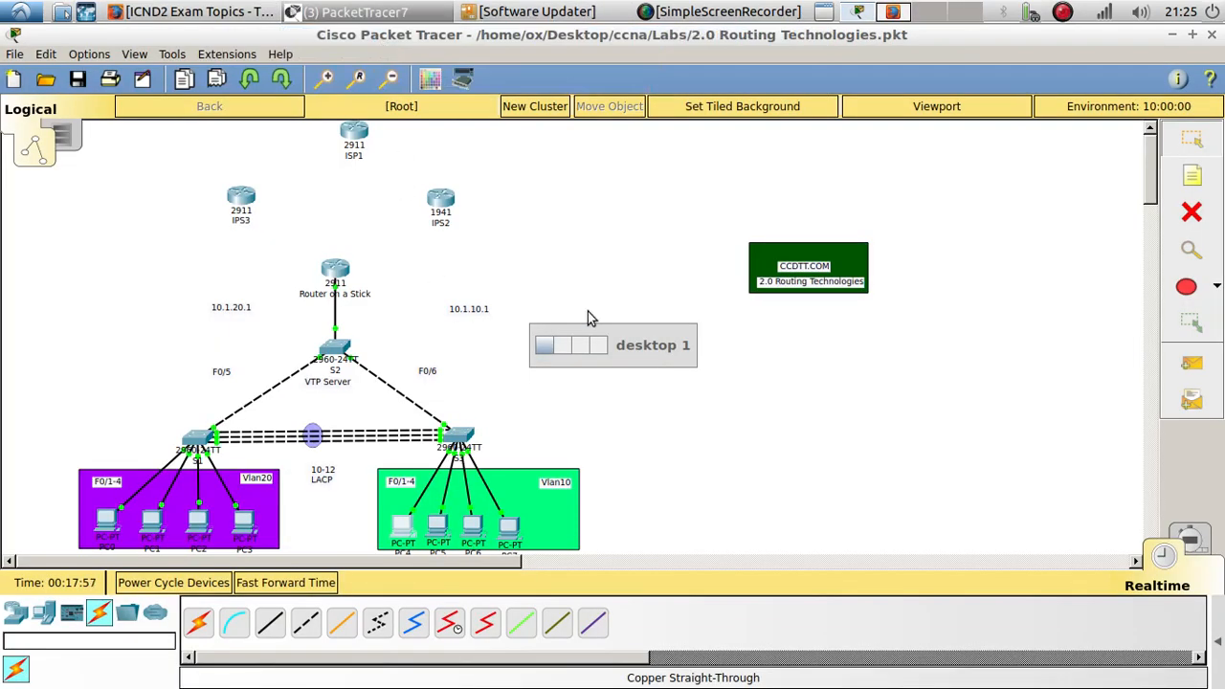
- Add a note reading 10.10.10.0/30 between IPS3 and Router on a Stick
left_click(1191, 175)
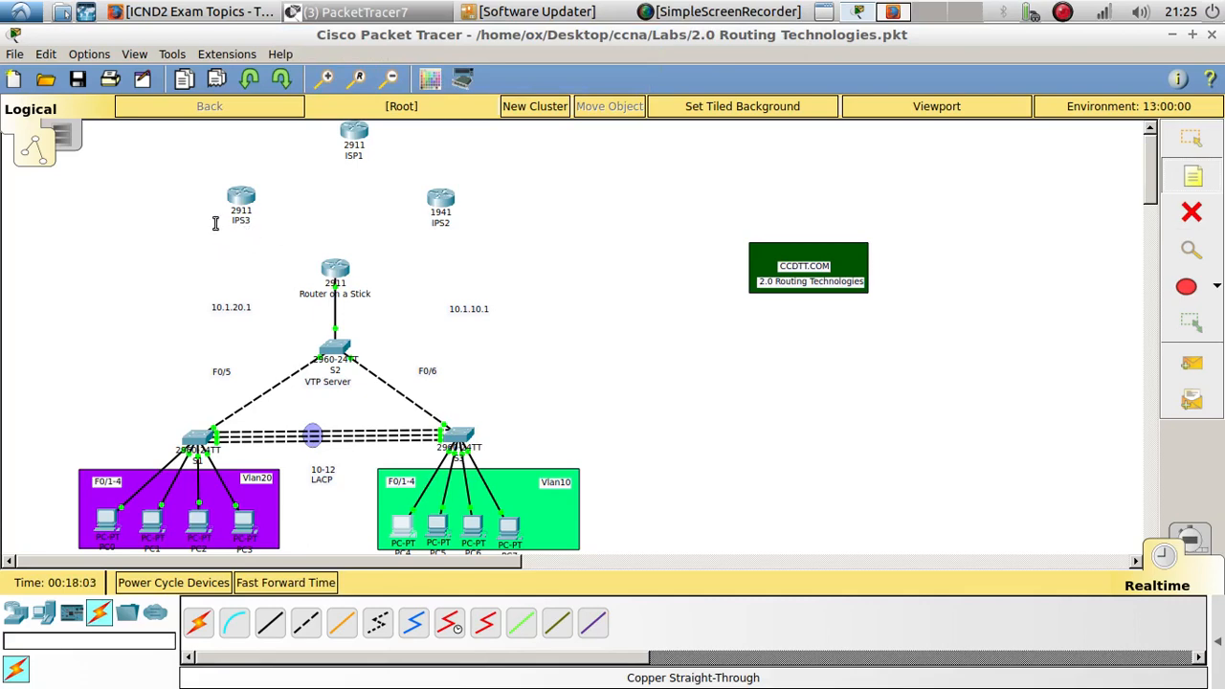
left_click(275, 240)
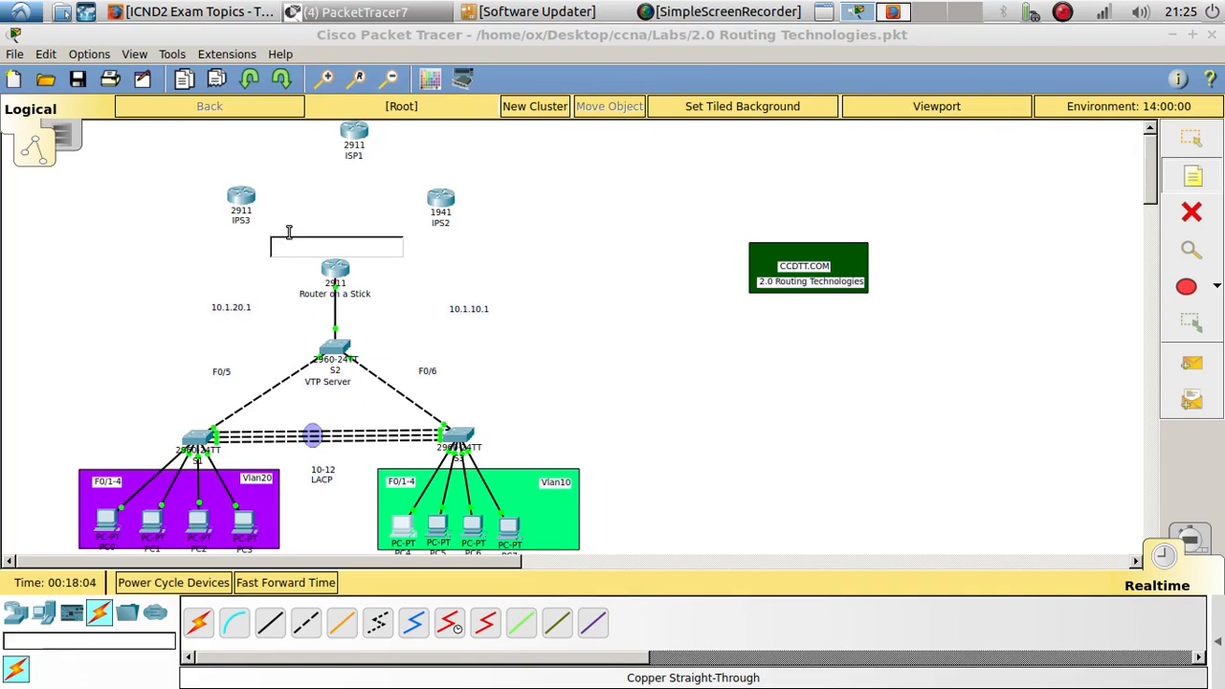
type("10.")
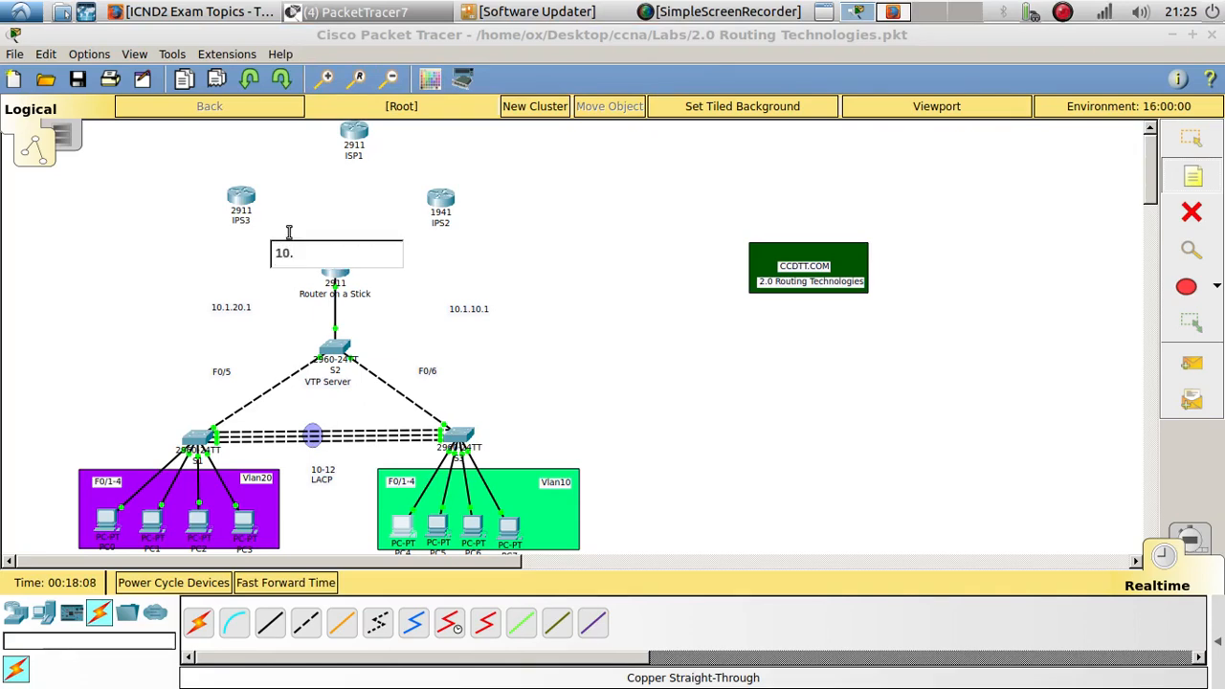
key("BackSpace")
key("BackSpace")
key("BackSpace")
type("10.10.0/")
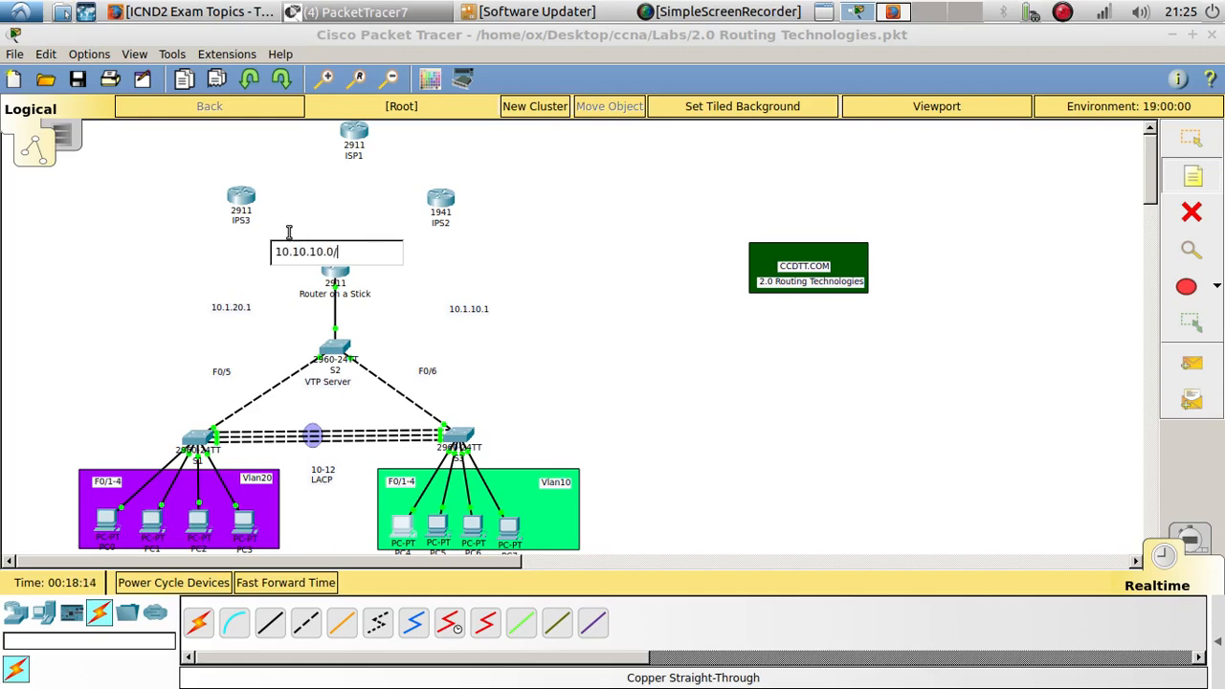
type("30")
left_click(288, 231)
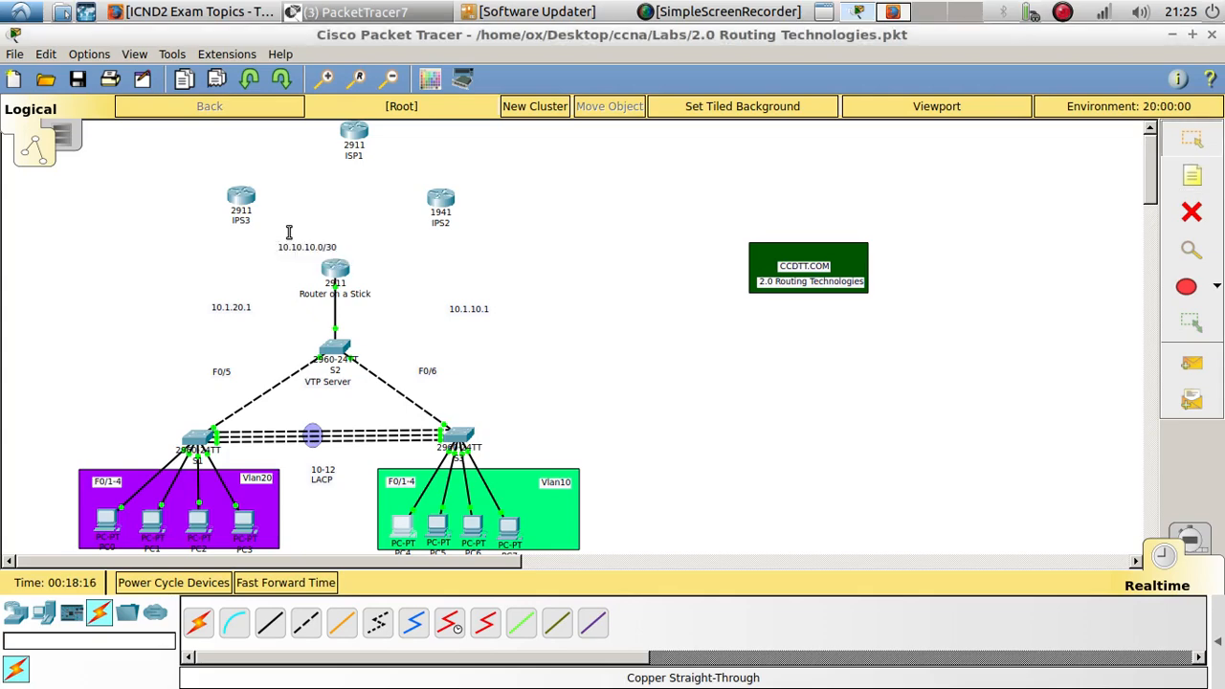
- Duplicate the note, change the copy to 10.10.10.4/30, and position both notes on either side of the router
left_click_drag(295, 249, 402, 263)
key("ctrl+c")
key("ctrl+v")
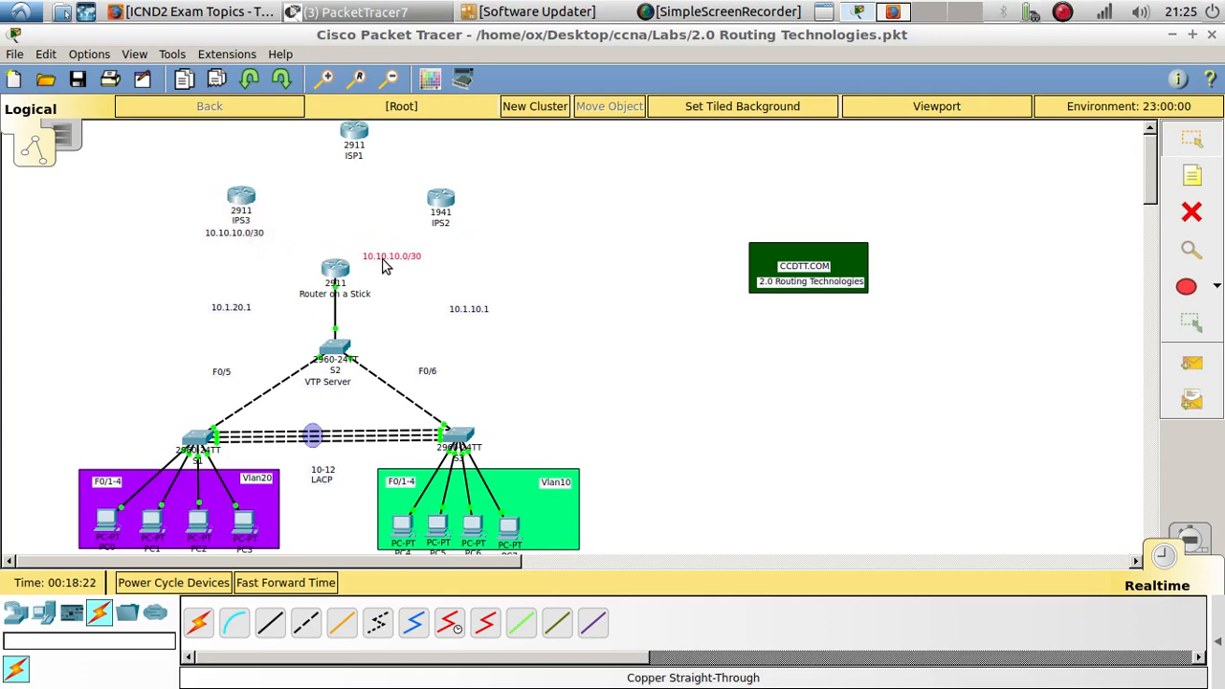
double_click(405, 260)
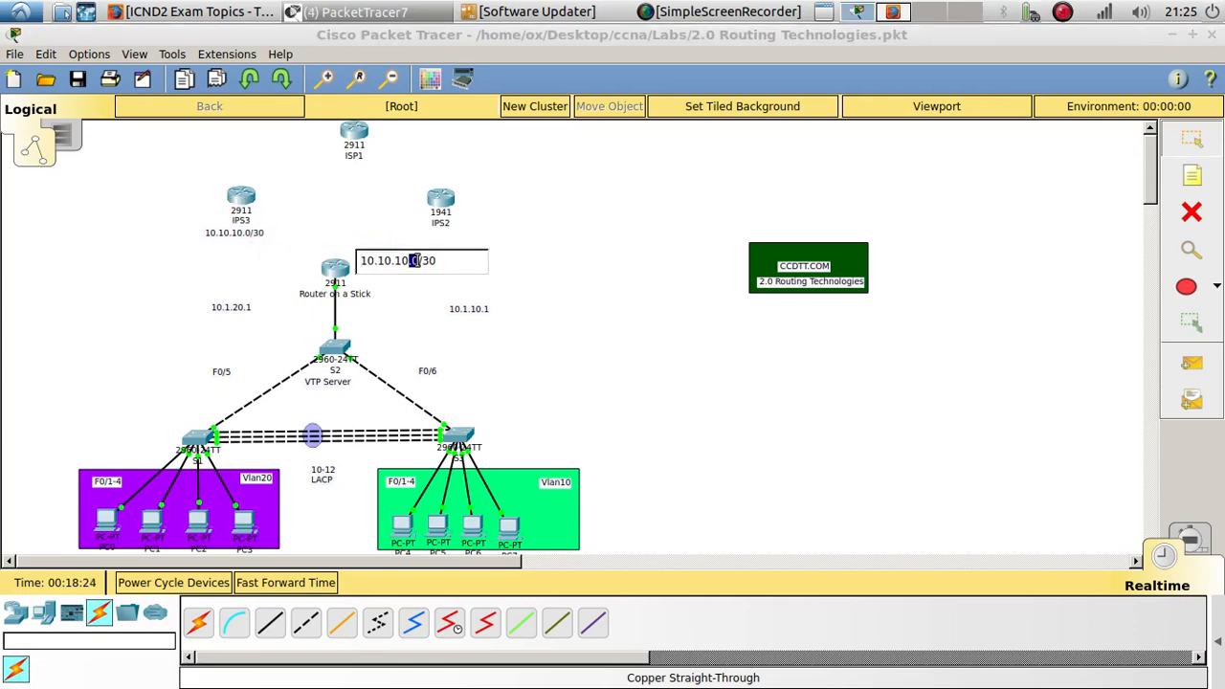
left_click(417, 261)
key("BackSpace")
type("4")
left_click(400, 220)
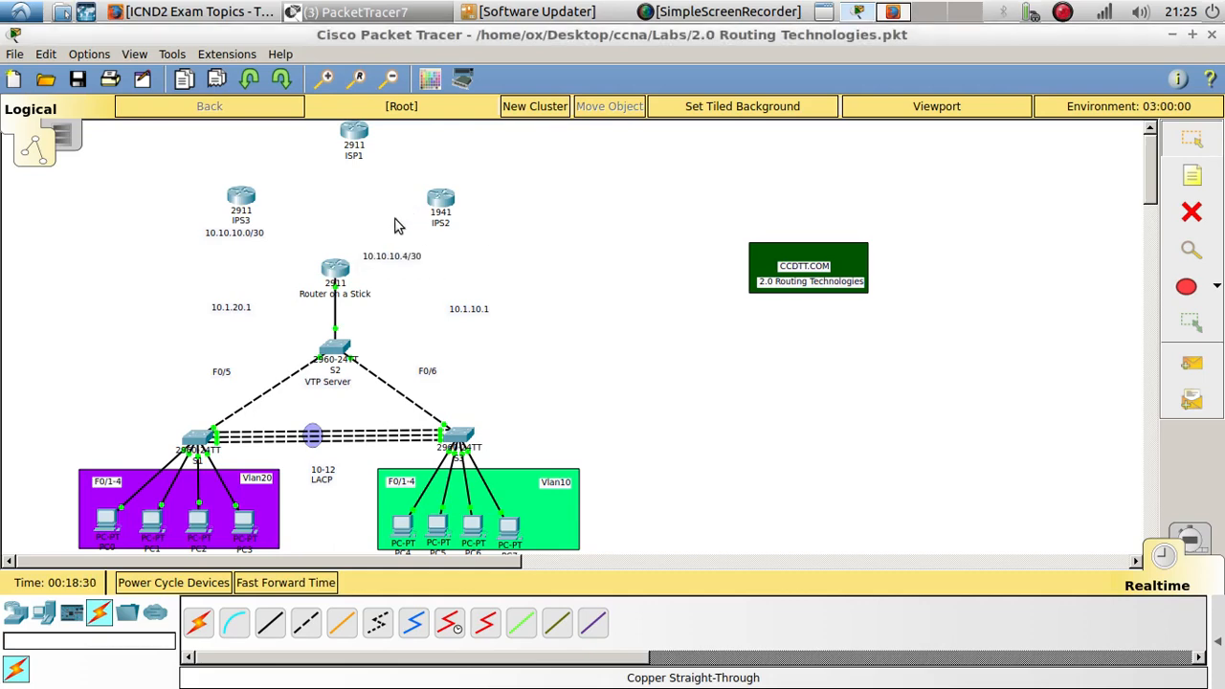
left_click_drag(244, 232, 292, 257)
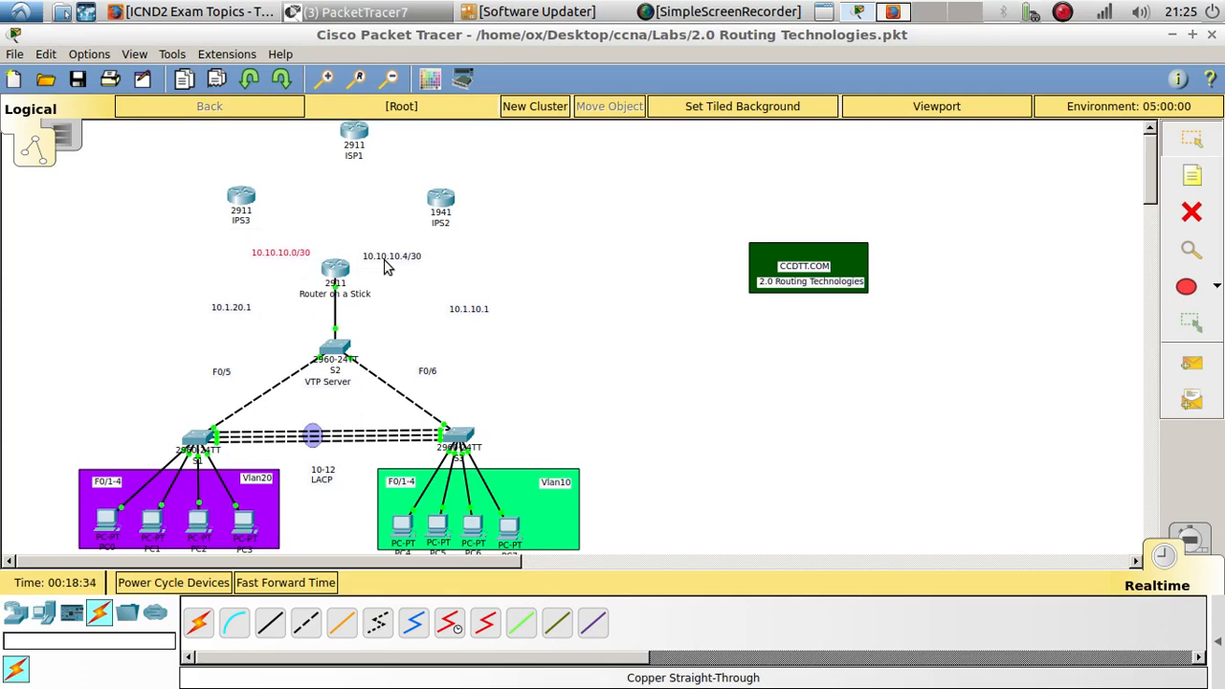
left_click_drag(397, 265, 405, 256)
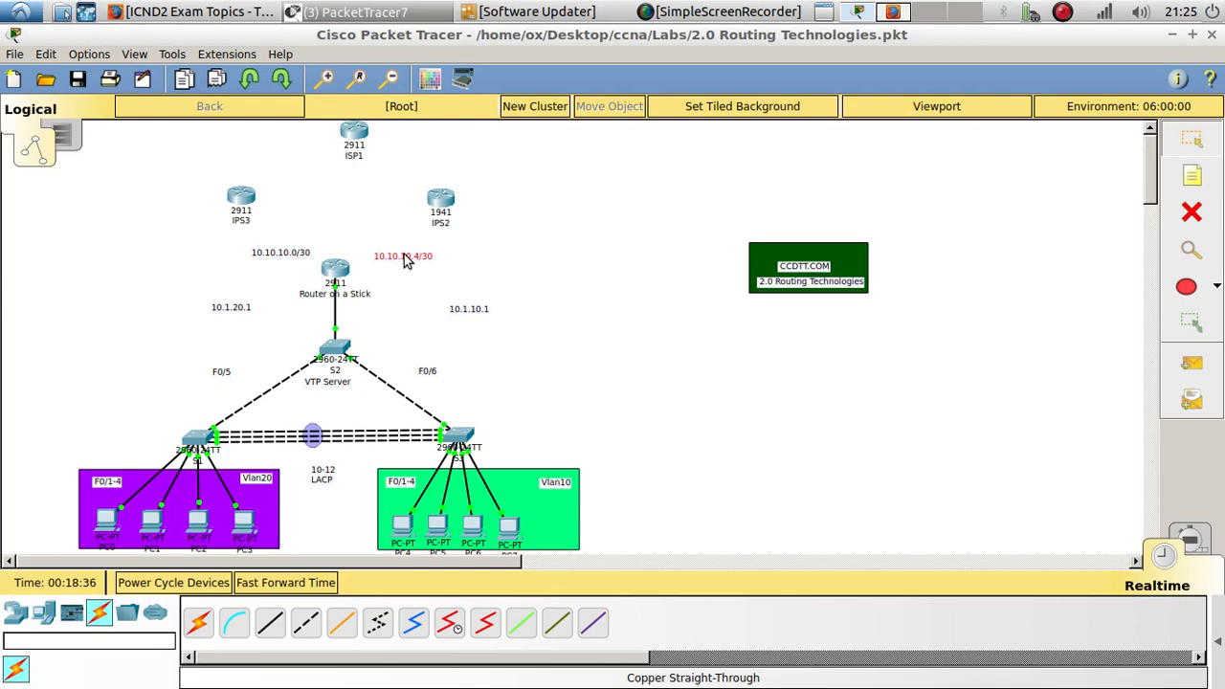
- Place another copy of the note above IPS3 and change it to 10.10.10.8/30
left_click_drag(290, 262, 254, 155)
left_click(239, 161)
left_click(248, 158)
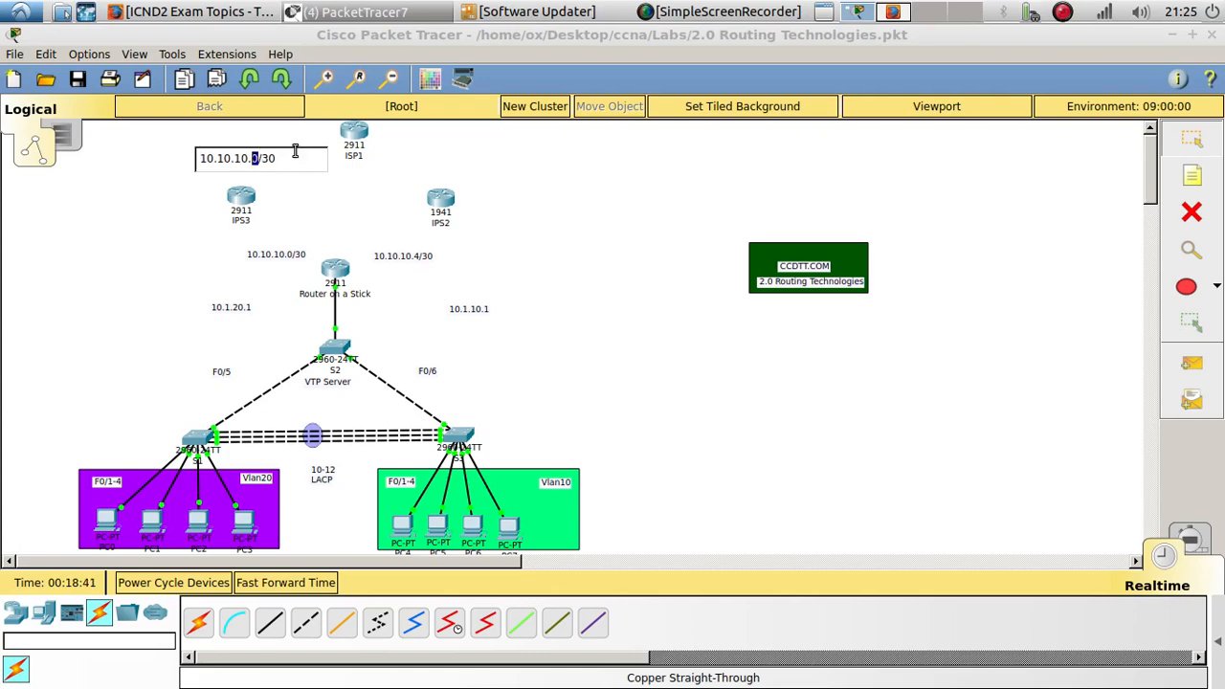
type("8")
left_click(203, 266)
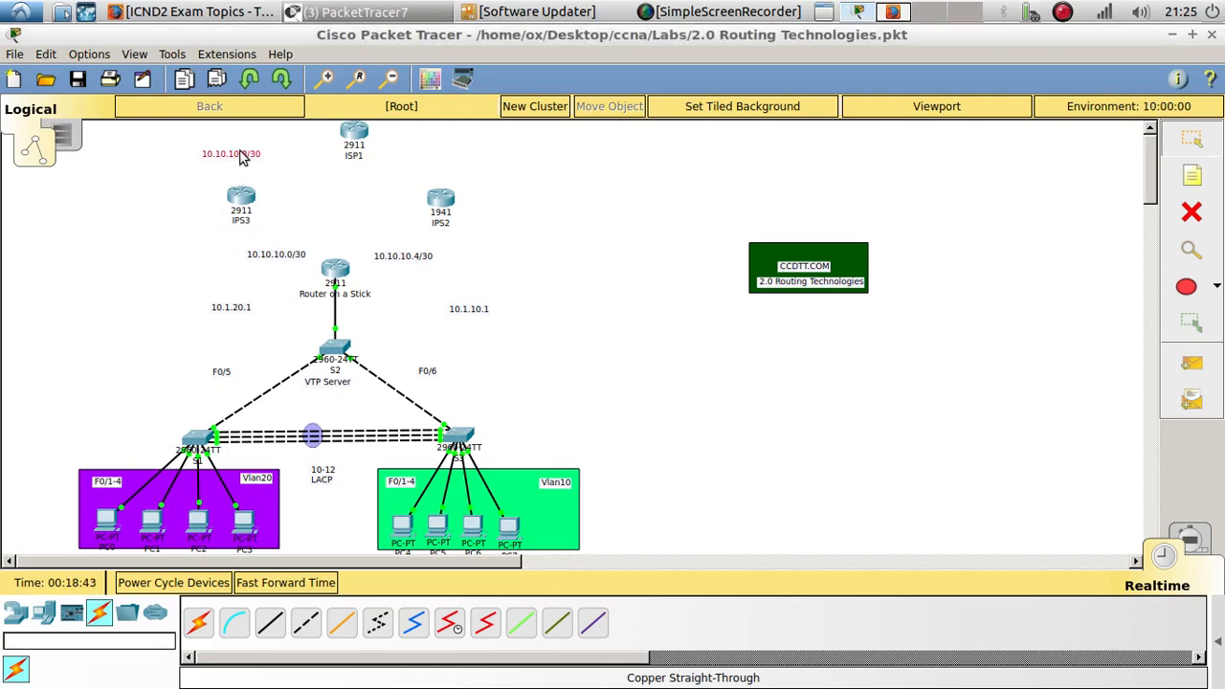
- Duplicate the 10.10.10.8/30 note as 10.10.10.12/30 above IPS2 and nudge both notes into place
left_click(238, 158)
key("ctrl+c")
key("ctrl+v")
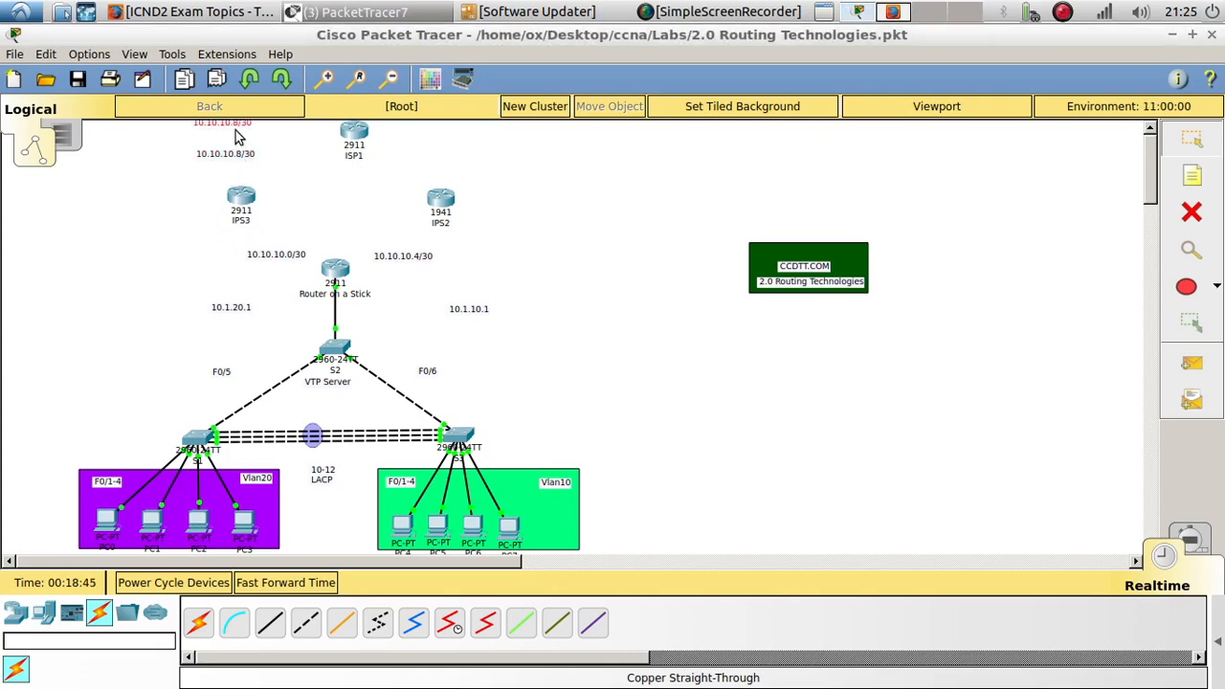
left_click_drag(230, 126, 481, 176)
double_click(459, 173)
type("12/30")
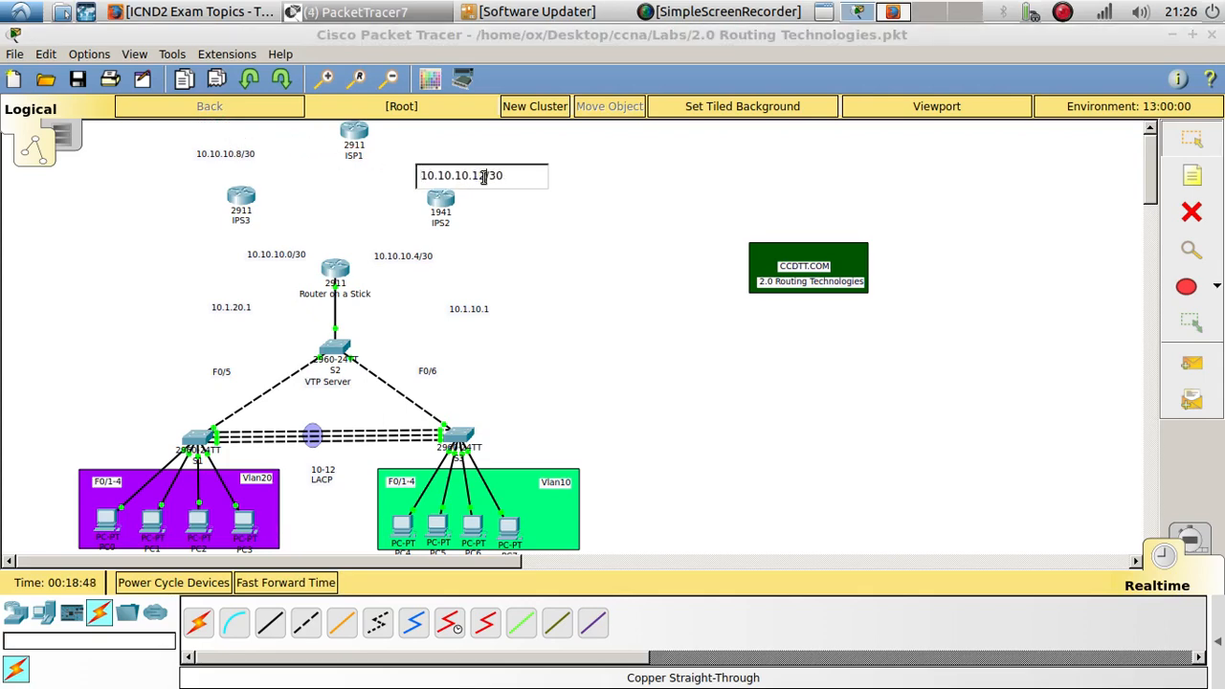
left_click(569, 214)
left_click_drag(241, 161, 221, 168)
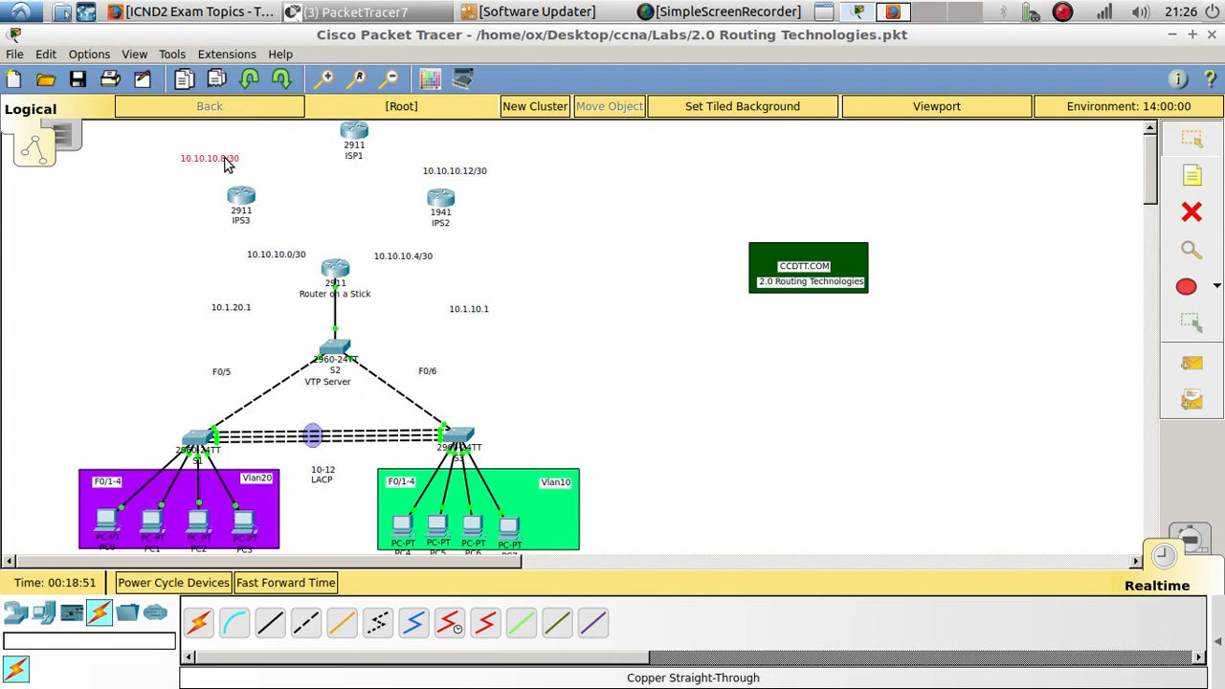
left_click(455, 175)
left_click_drag(454, 175, 484, 174)
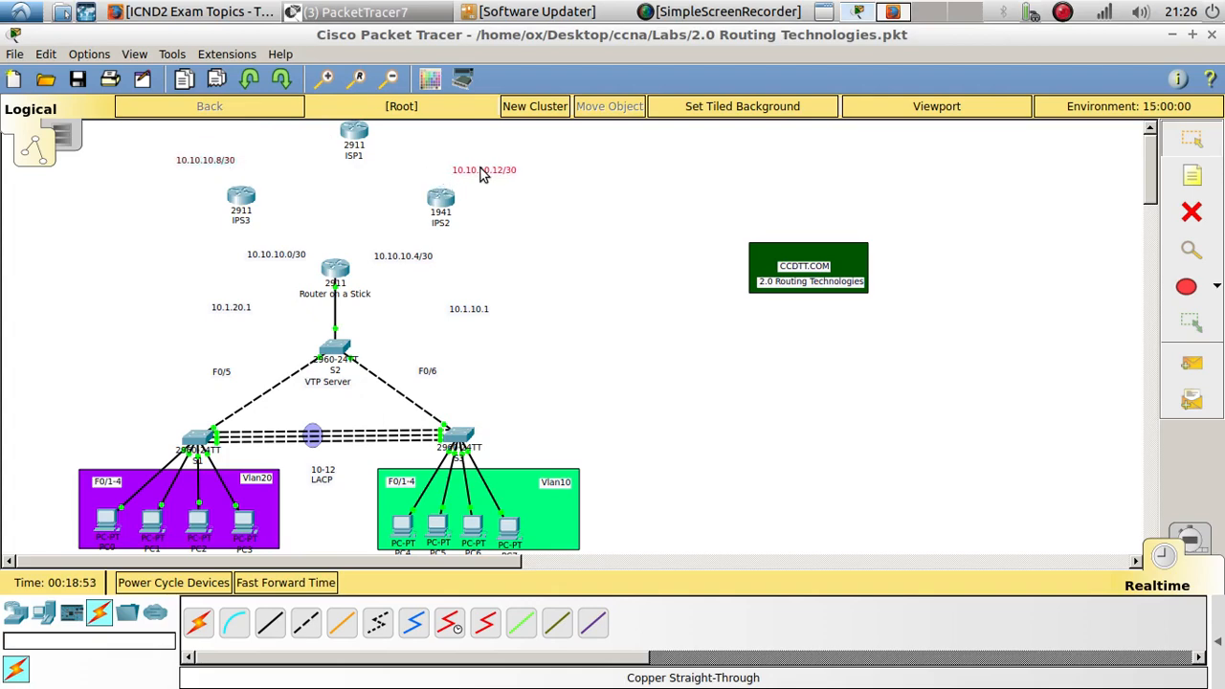
- Open Router on a Stick's CLI, exit subinterface configuration mode, and close the router window
left_click(341, 277)
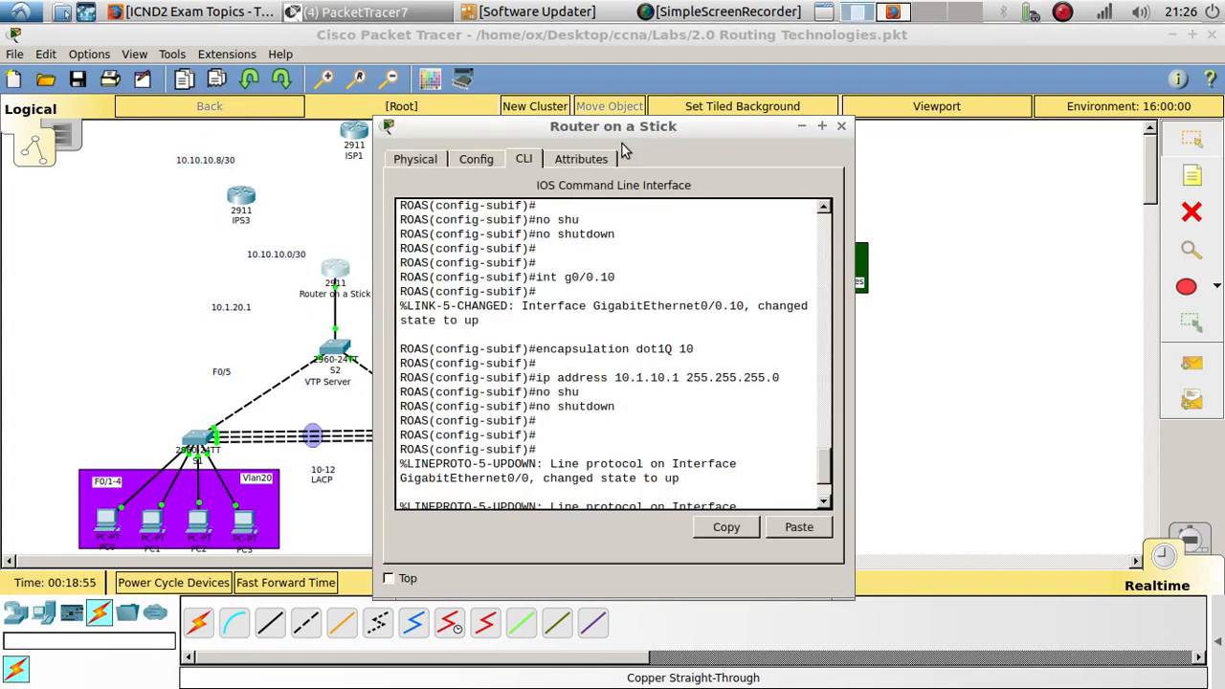
left_click_drag(630, 126, 966, 69)
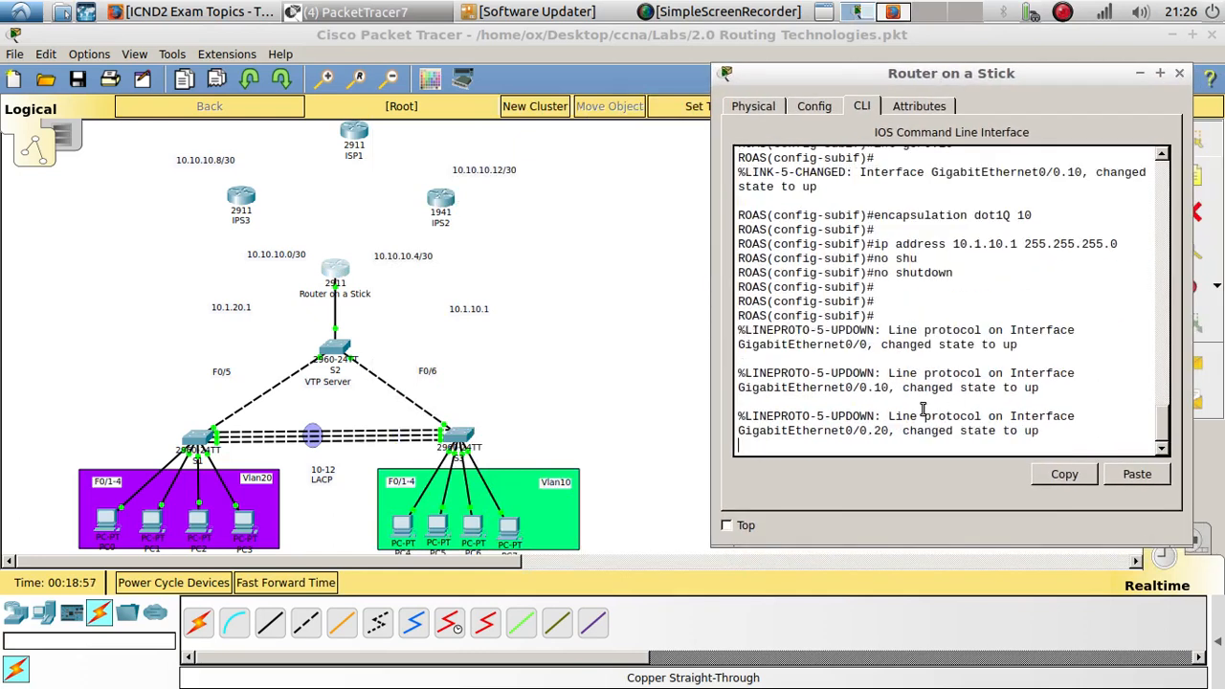
key("Return")
key("Return")
key("Return")
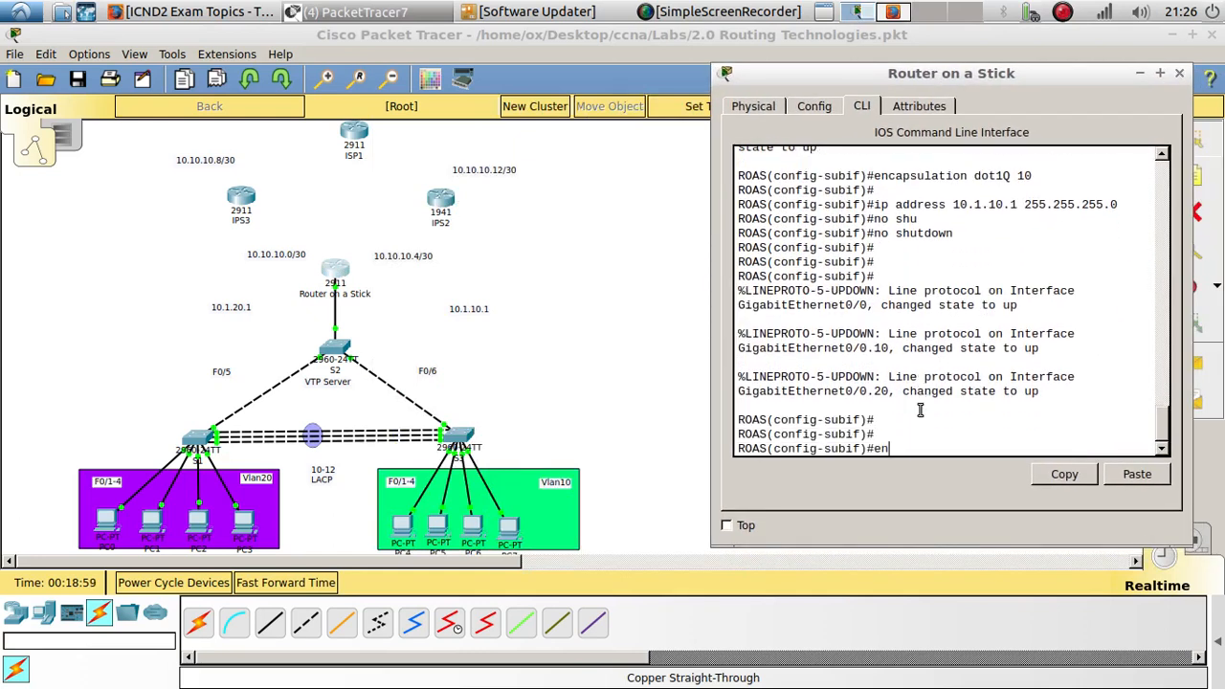
type("exit")
key("Return")
key("Return")
key("Return")
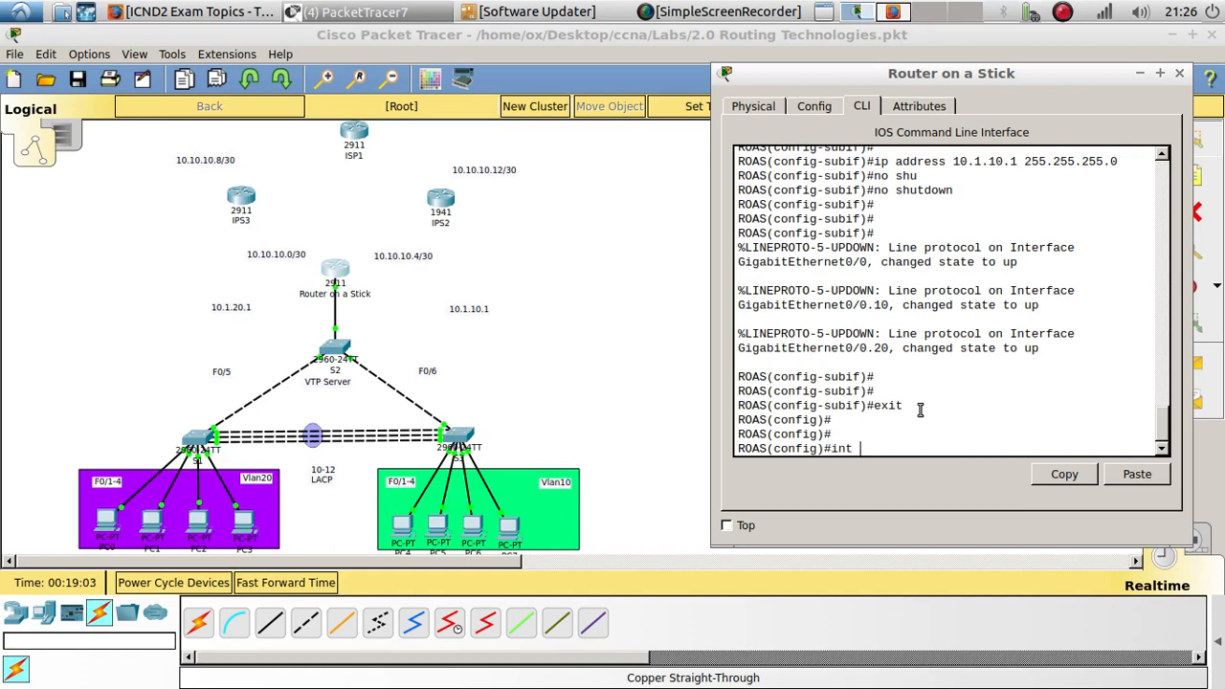
left_click(1134, 76)
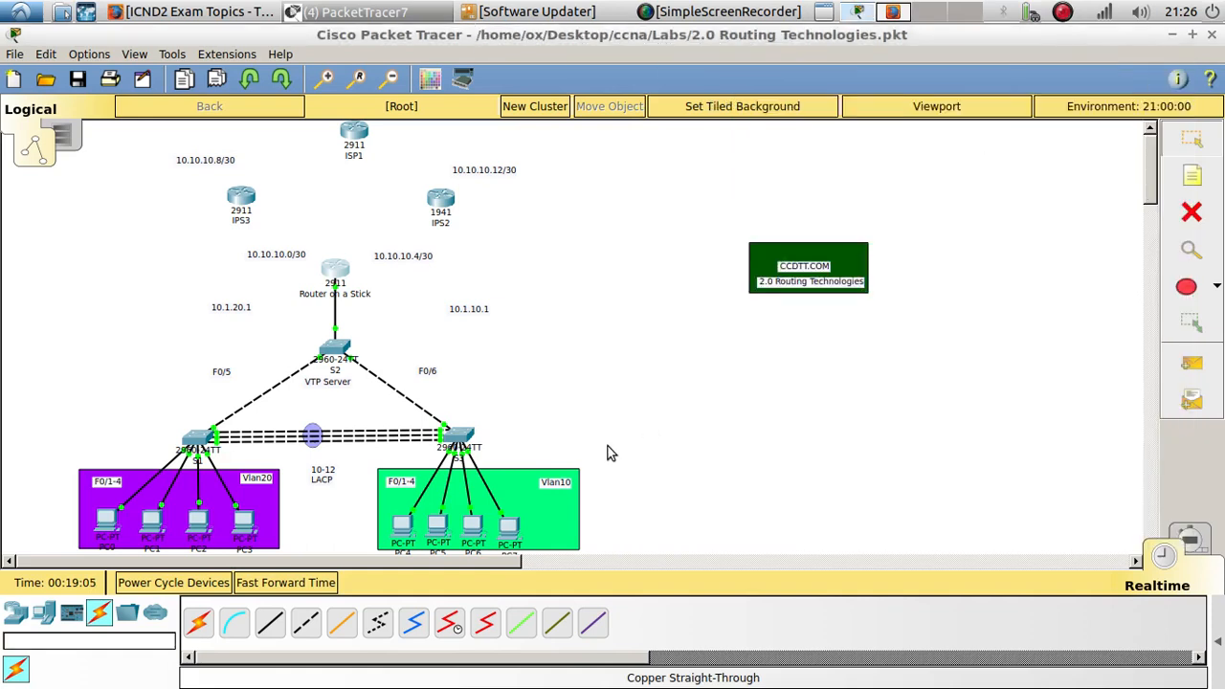
mouse_move(334, 271)
- Add notes labelling Router on a Stick's interfaces G0/1 and G0/2 beside the two /30 subnet notes
double_click(382, 252)
type("G0/1")
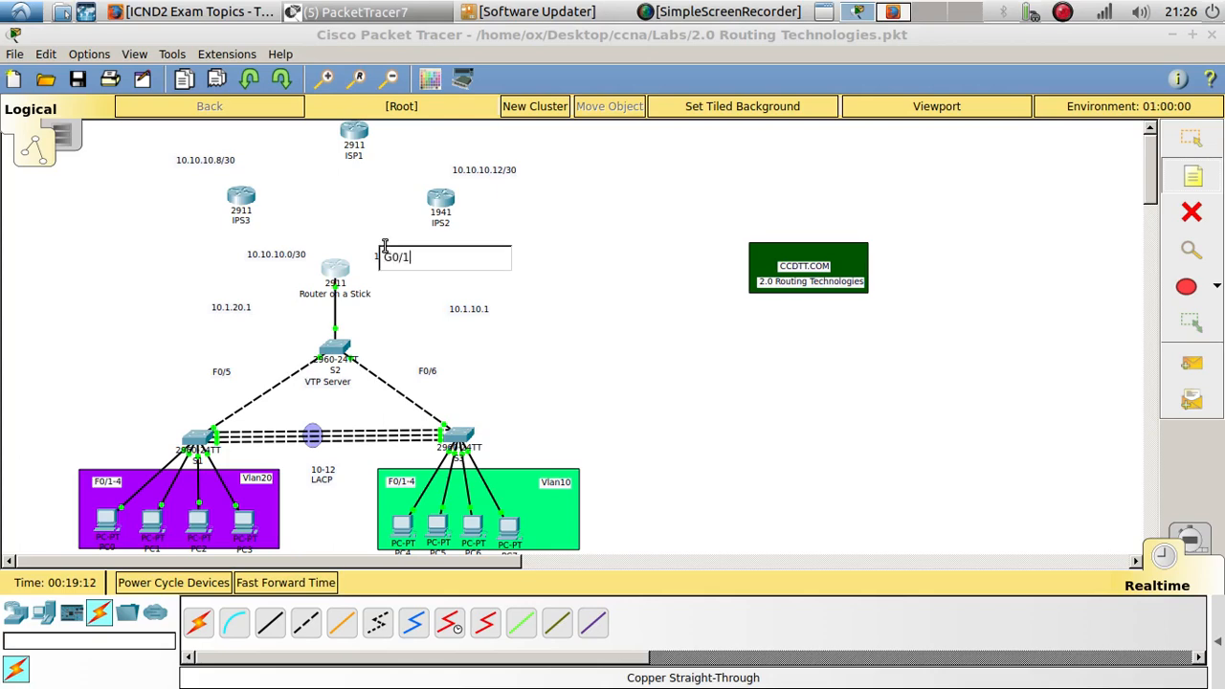
double_click(270, 251)
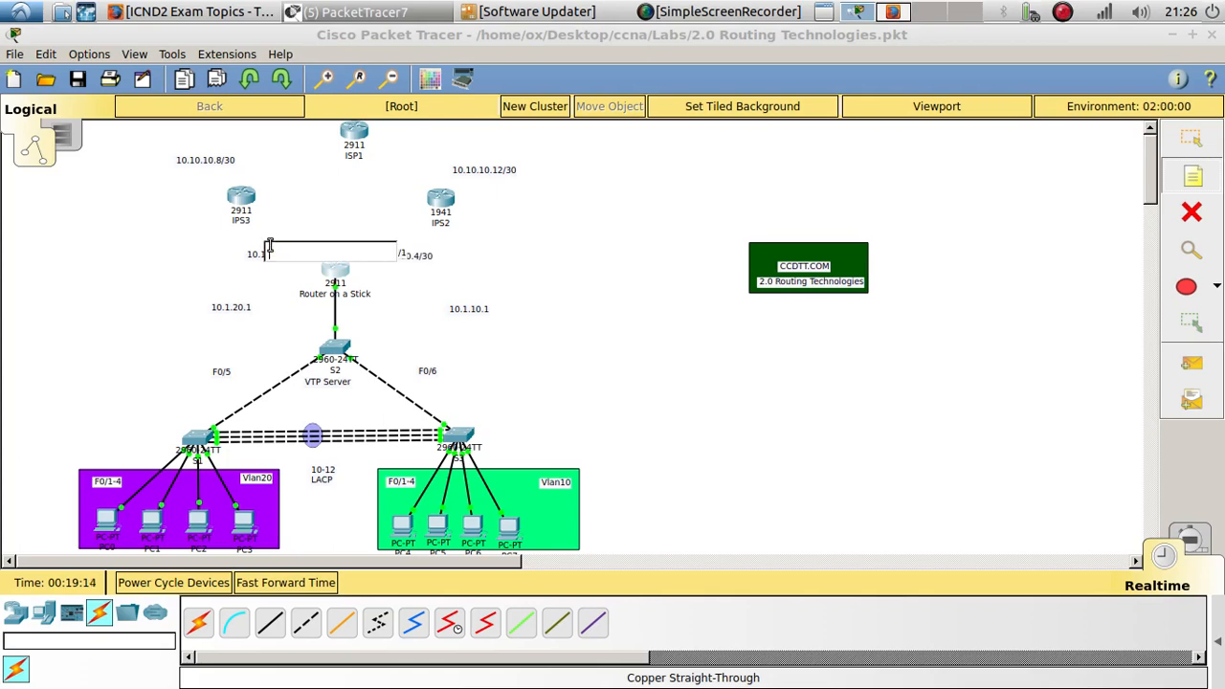
type("G0/2")
left_click(286, 166)
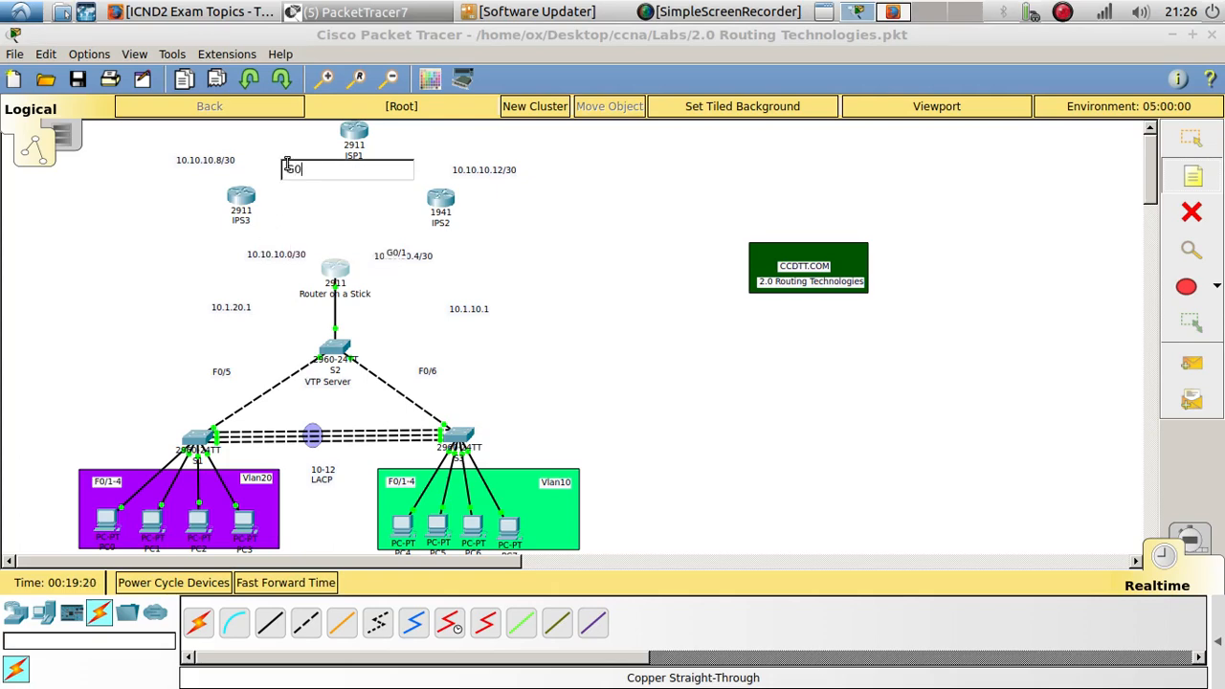
left_click(419, 158)
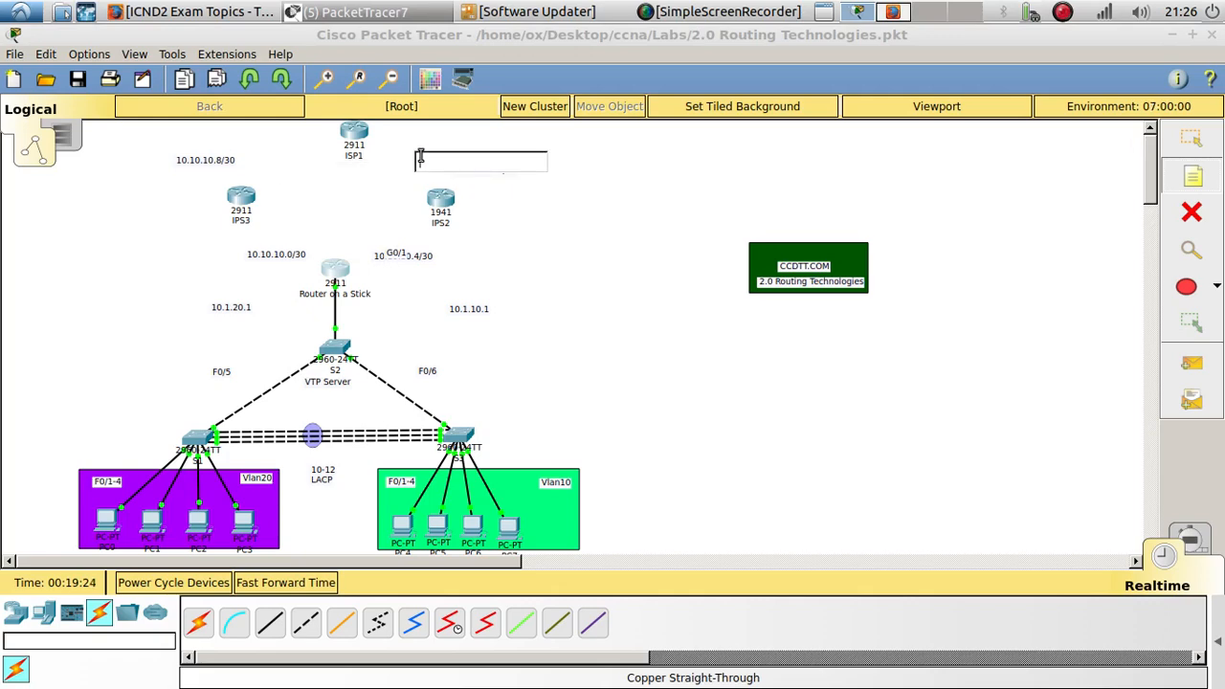
key("Escape")
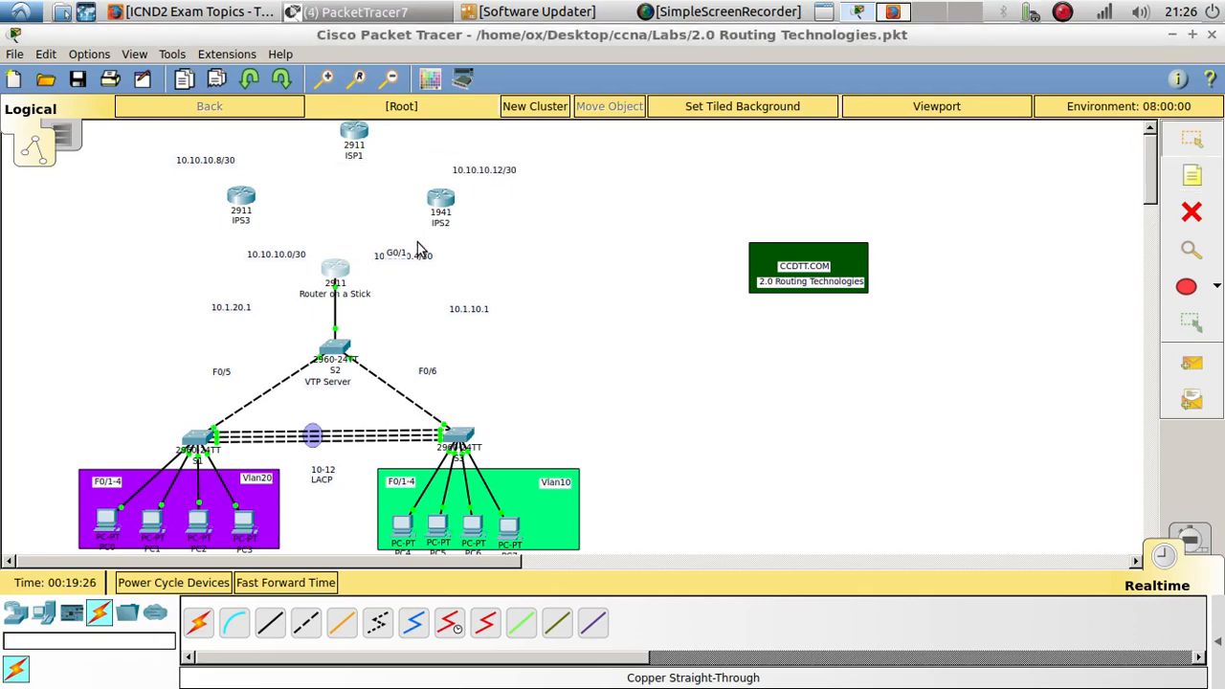
- Reposition the G0/2 and G0/1 notes just above the 10.10.10.0/30 and 10.10.10.4/30 notes
left_click_drag(397, 255, 274, 250)
double_click(280, 244)
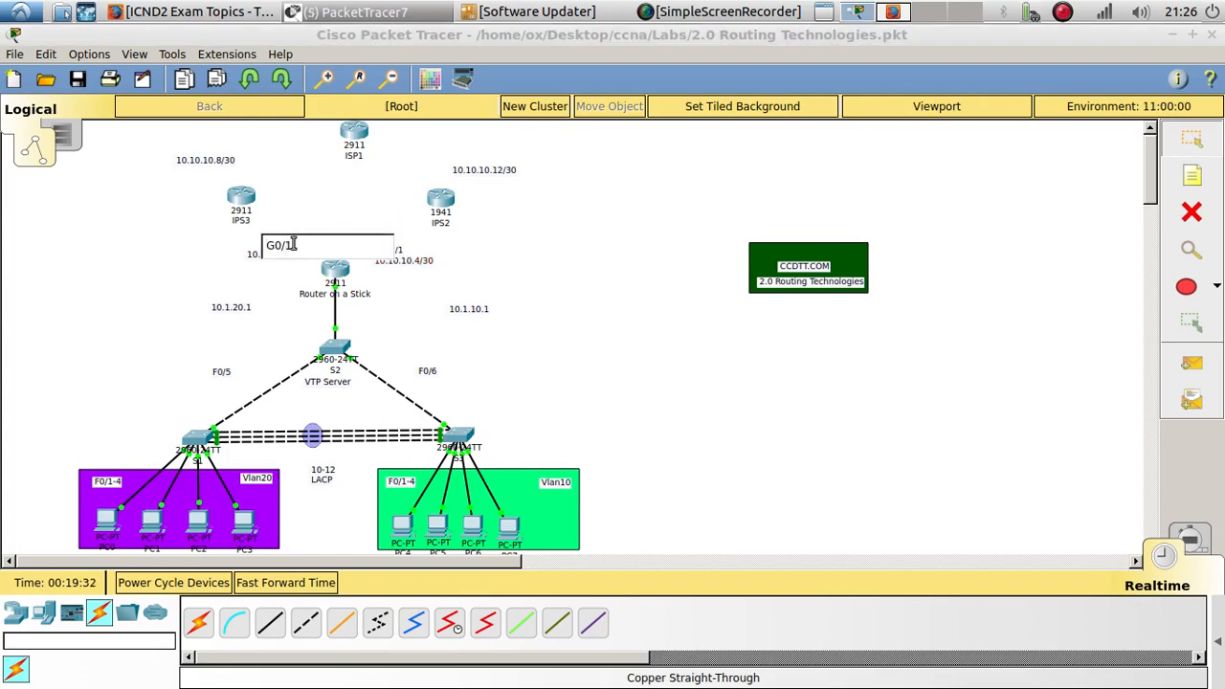
left_click(432, 308)
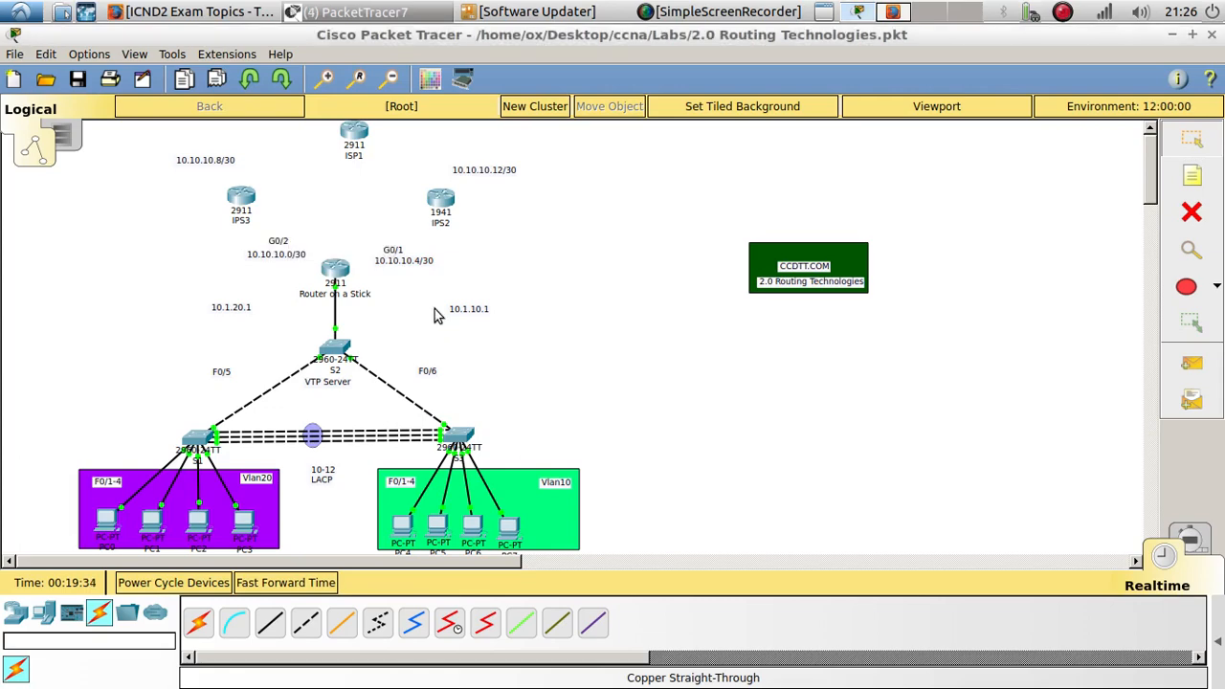
- Copy the G0/1 note next to IPS3's subnet note and the G0/2 note next to IPS2
left_click_drag(397, 249, 284, 151)
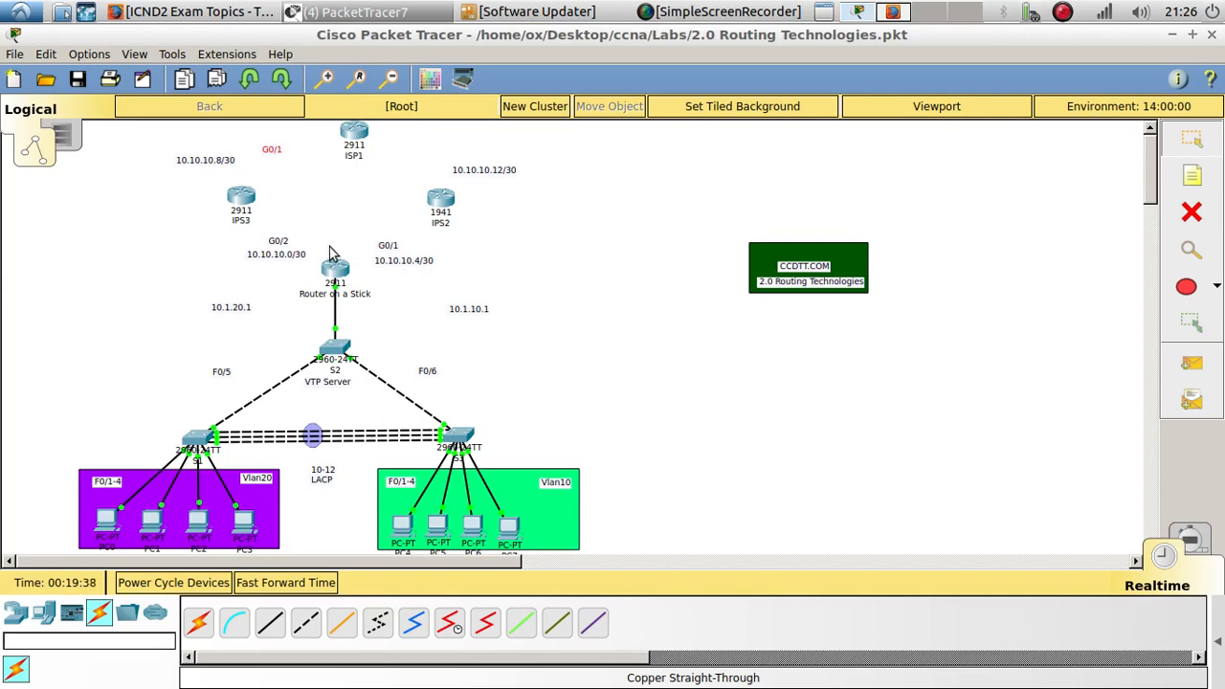
left_click_drag(294, 240, 431, 148)
- Open Router on a Stick's CLI and give interface G0/1 the address 10.10.10.5 255.255.255.252
left_click(337, 272)
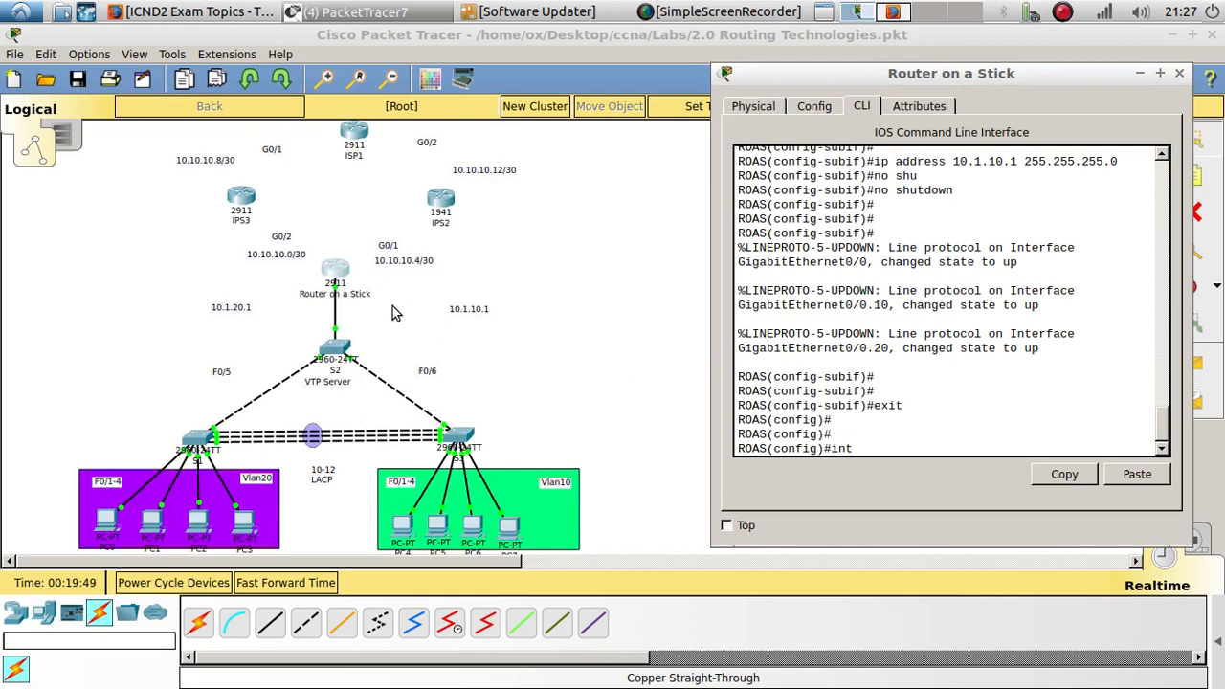
type("int g0/1")
key("Return")
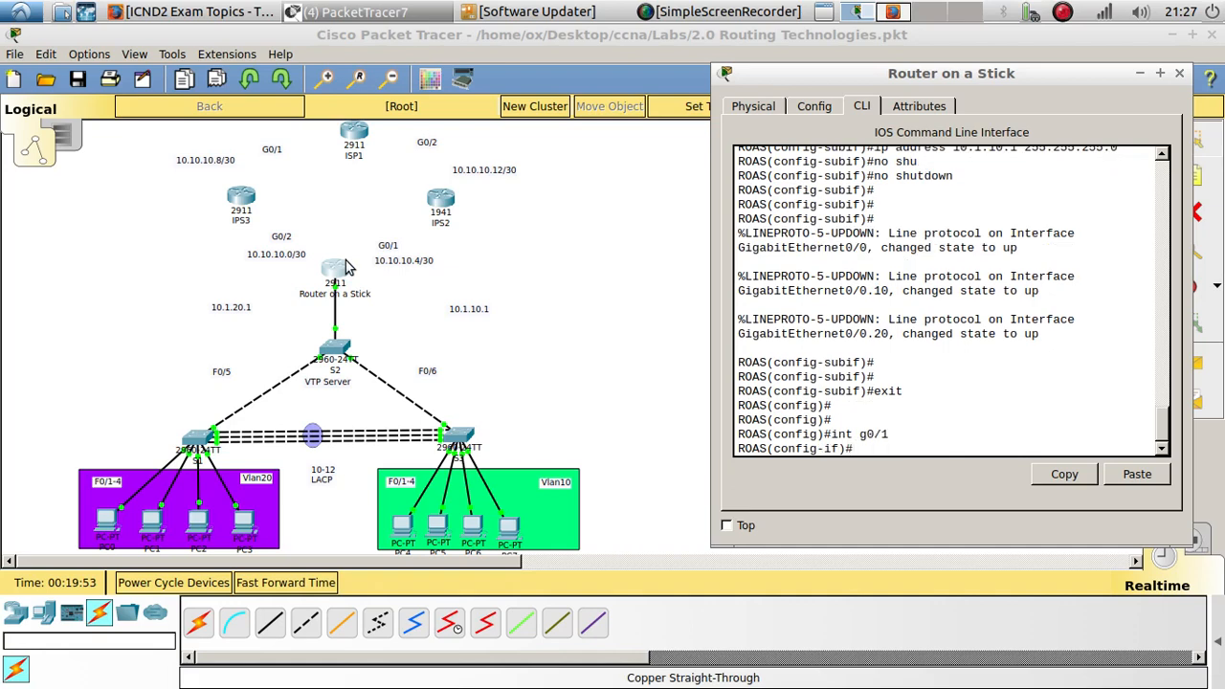
type("ip aDD")
key("Tab")
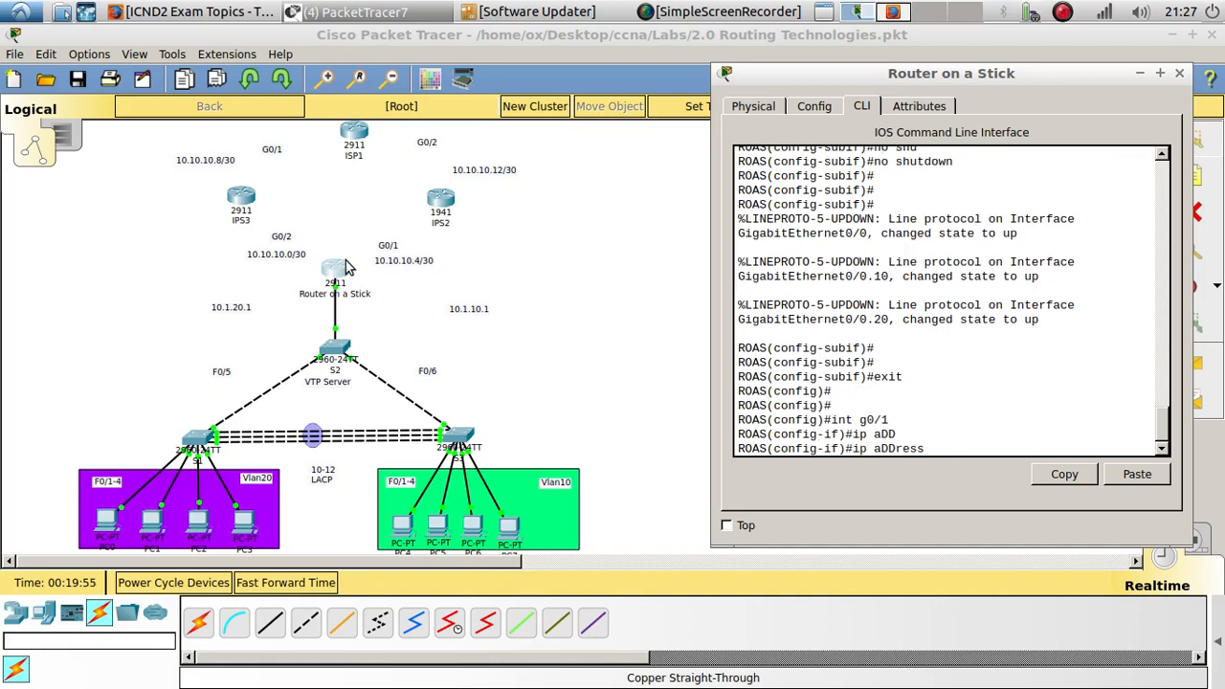
type("10.10.10.5 255.2")
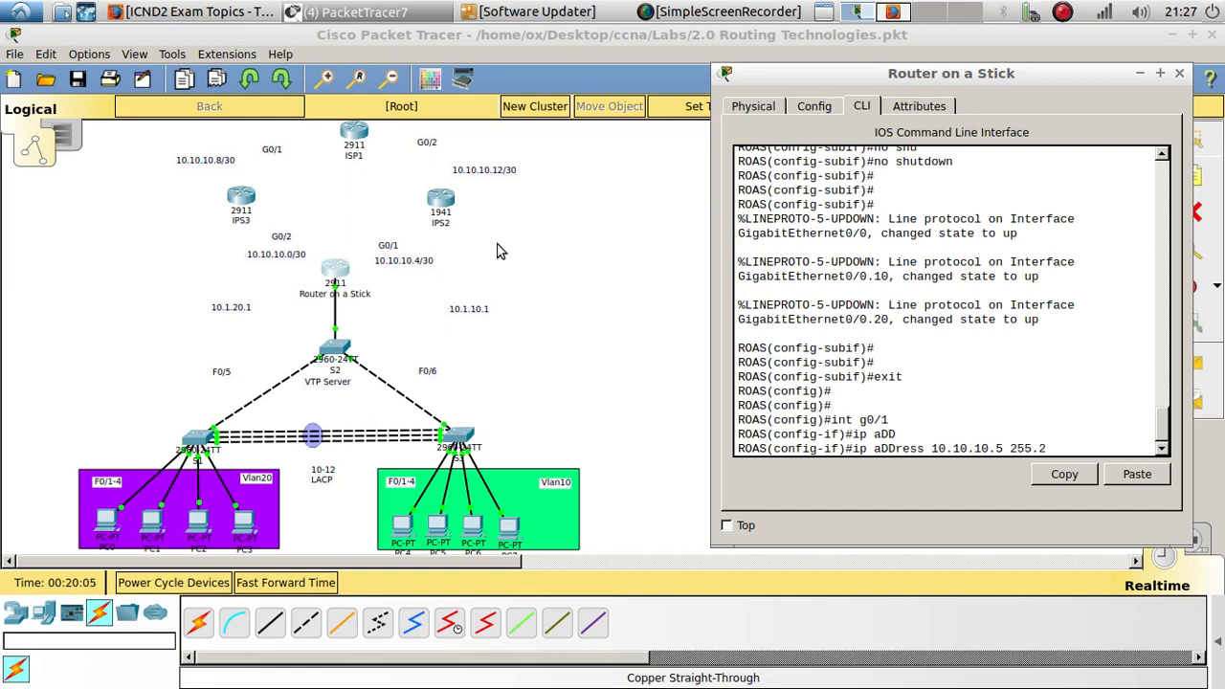
type("55.255.252")
key("Return")
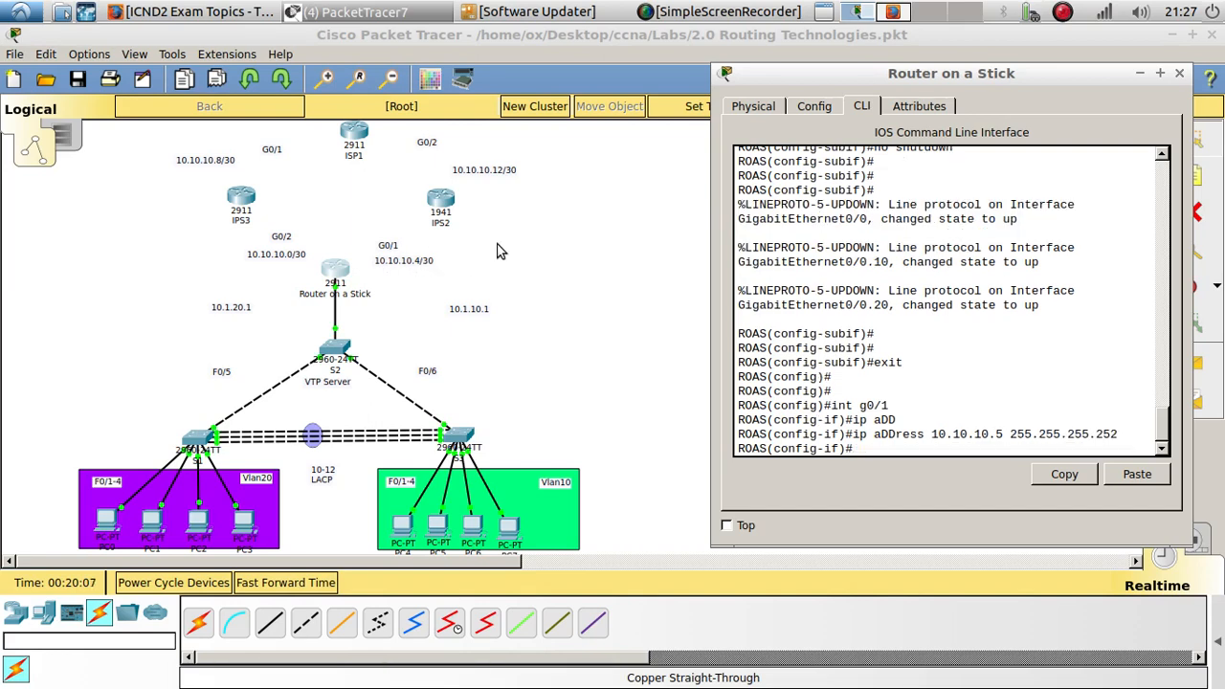
- Bring interface G0/1 up with no shutdown
type("NO SHU")
key("Tab")
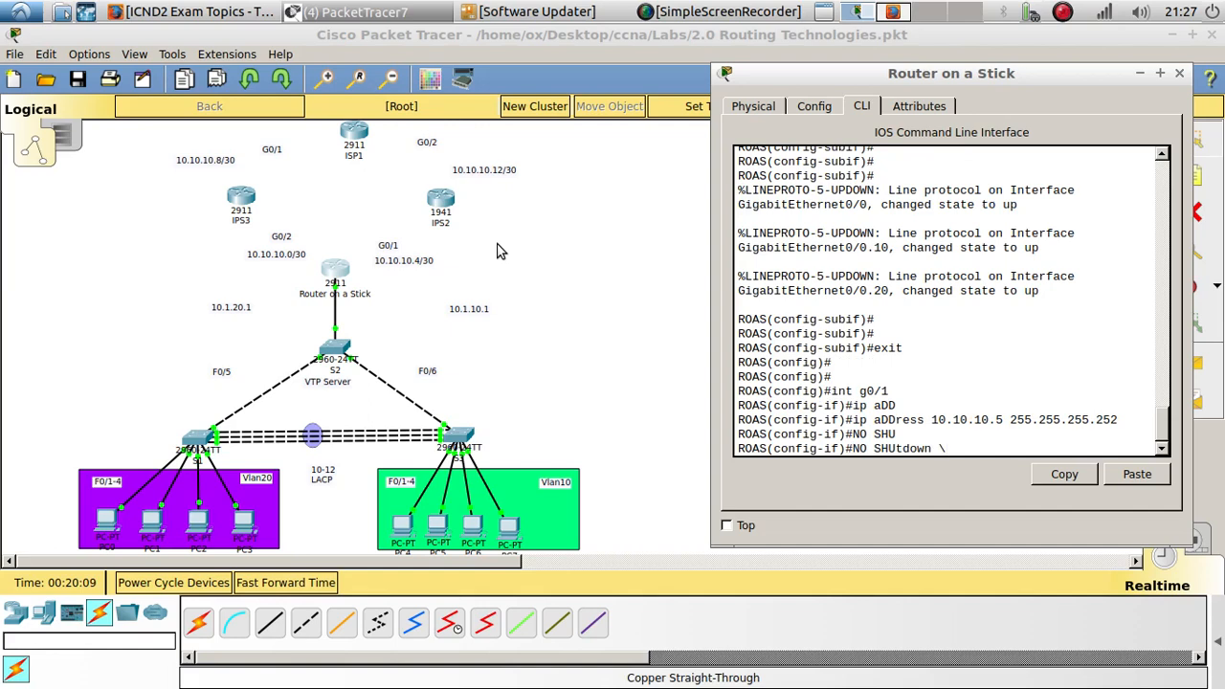
key("Return")
key("Return")
key("Return")
type("AA")
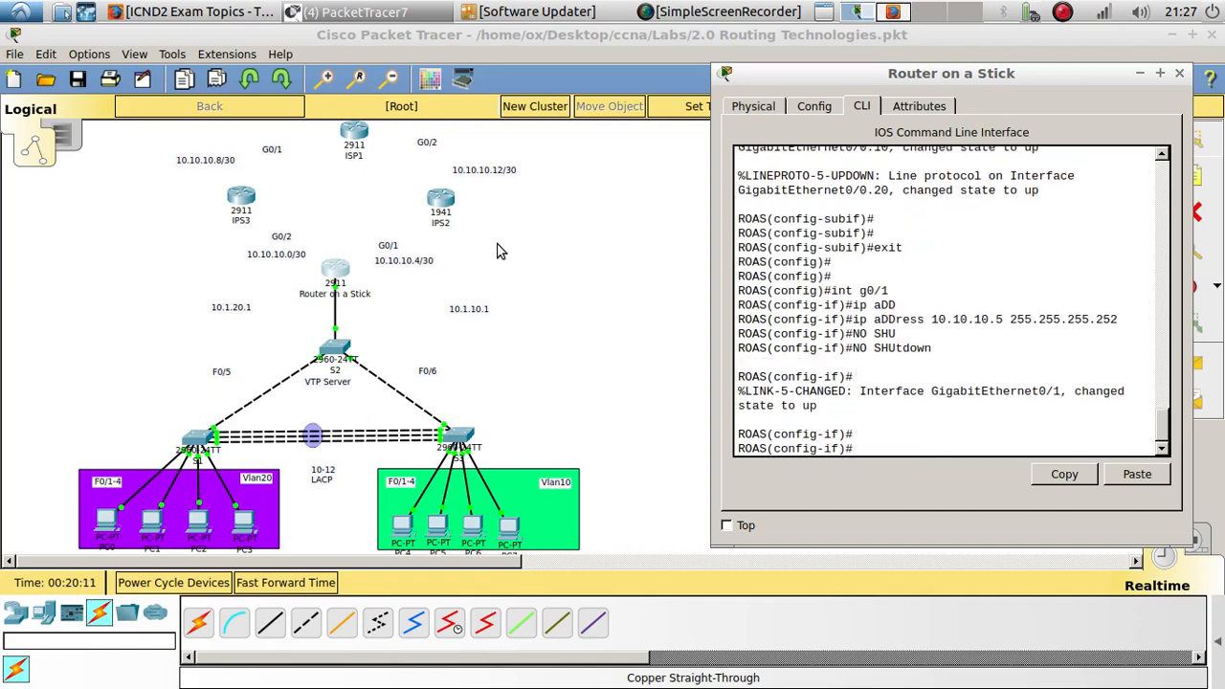
- Switch to interface G0/2 and assign it the address 10.10.10.1 255.255.255.252
key("Up")
key("Up")
key("Up")
key("BackSpace")
type("2")
key("Return")
key("Return")
key("Return")
type("ip add")
key("Tab")
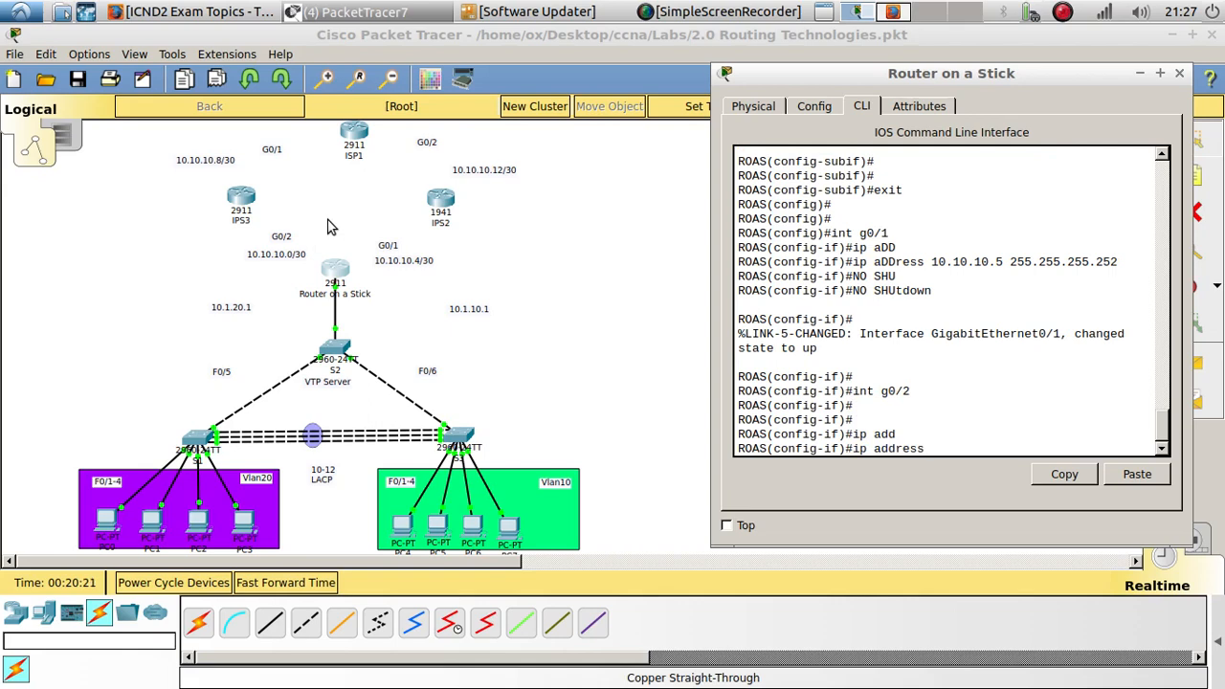
type("10.10.10.1 255.255.25")
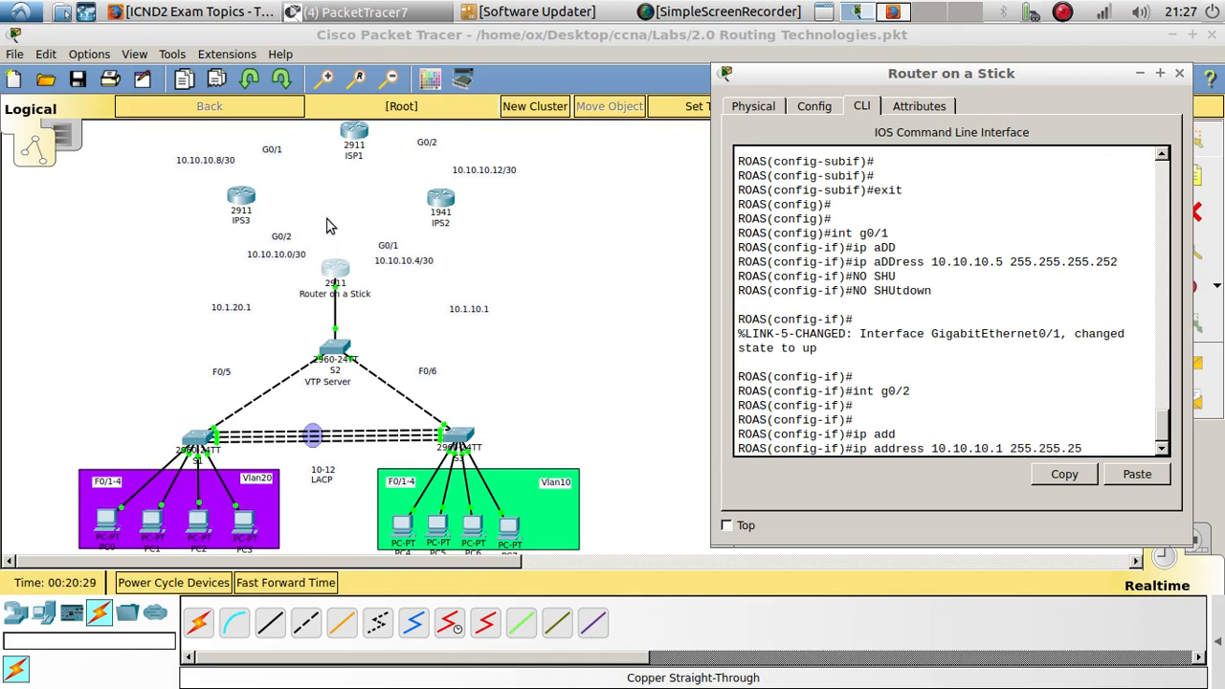
type("5.252")
key("Return")
key("Return")
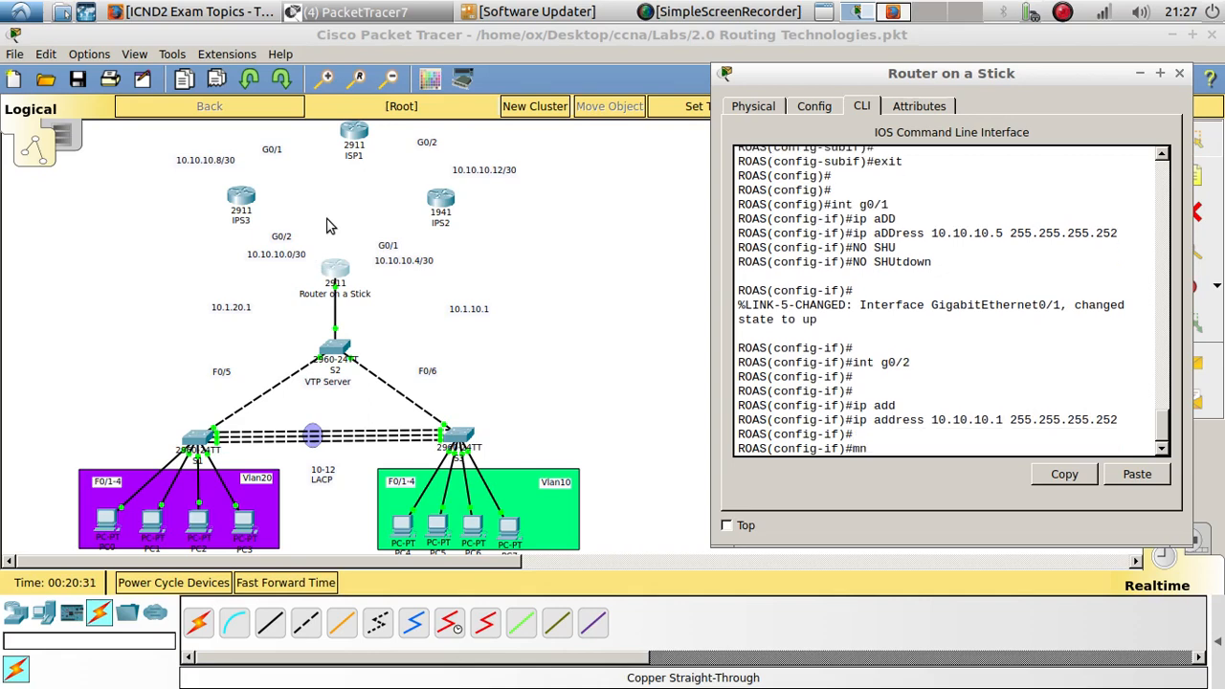
- Bring interface G0/2 up with no shutdown
key("BackSpace")
key("BackSpace")
type("no shu")
key("Tab")
key("Return")
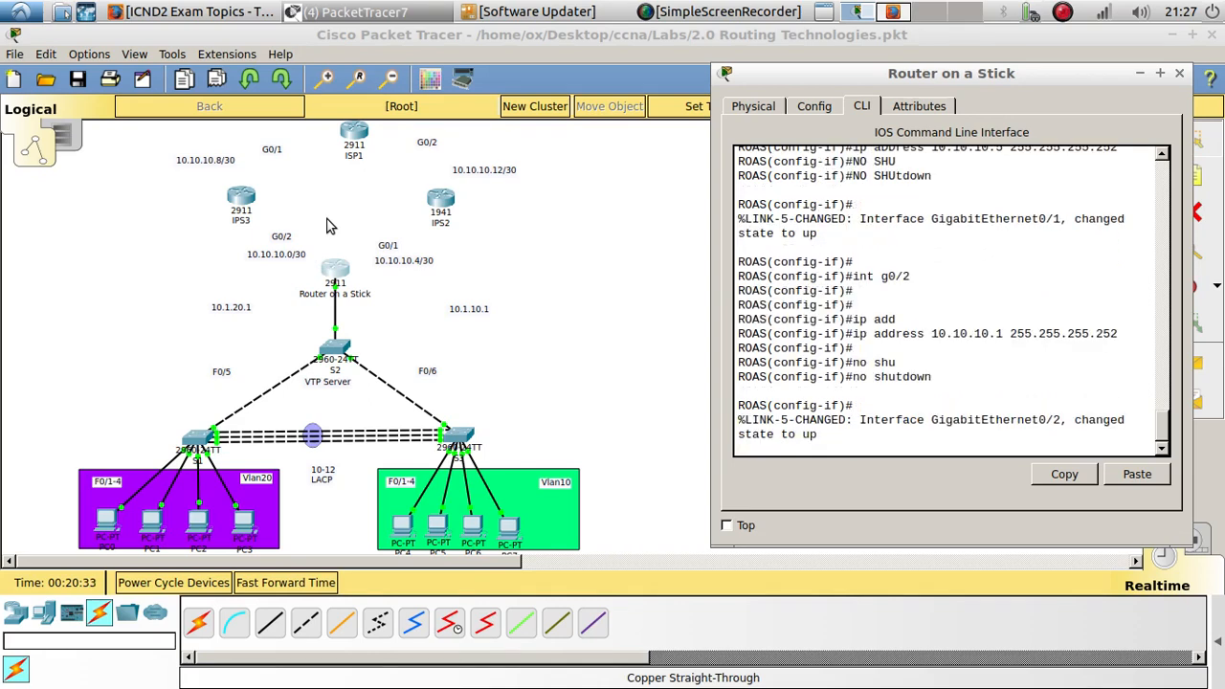
key("Return")
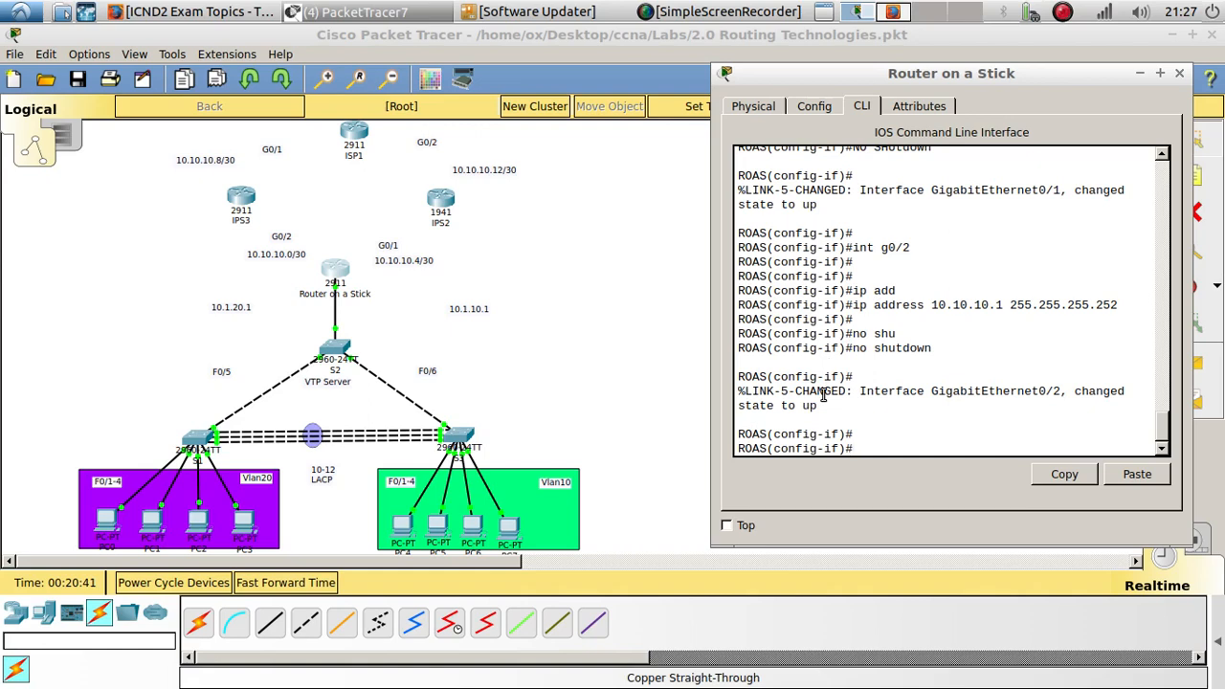
- Exit interface configuration, start OSPF routing process 1, and begin entering a network statement
type("exs")
type("it")
key("Return")
key("Return")
key("Return")
type("ro")
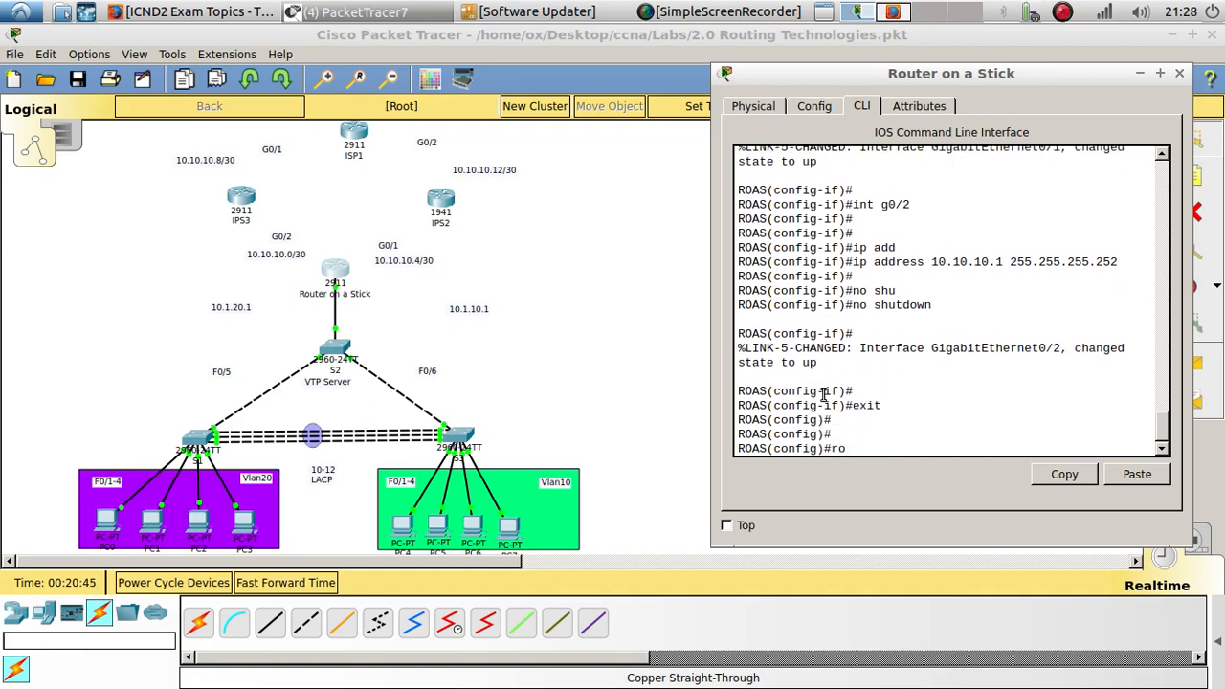
type("uter i")
key("Tab")
key("BackSpace")
type("o")
key("Tab")
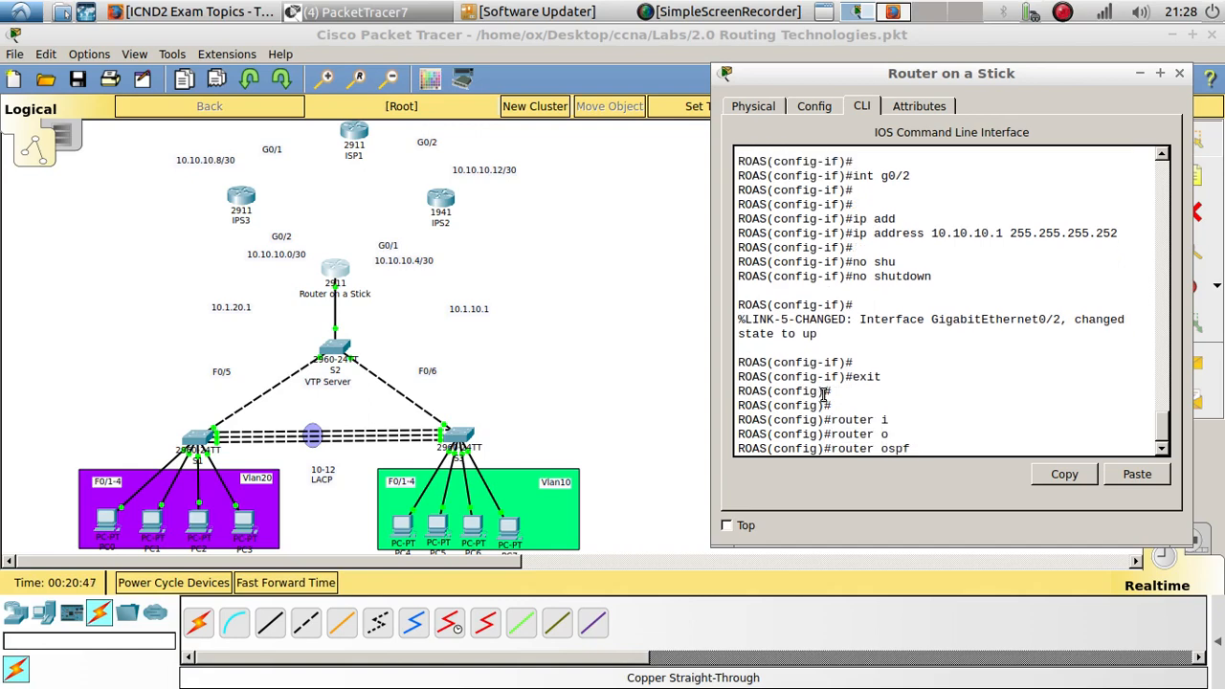
type("1")
key("Return")
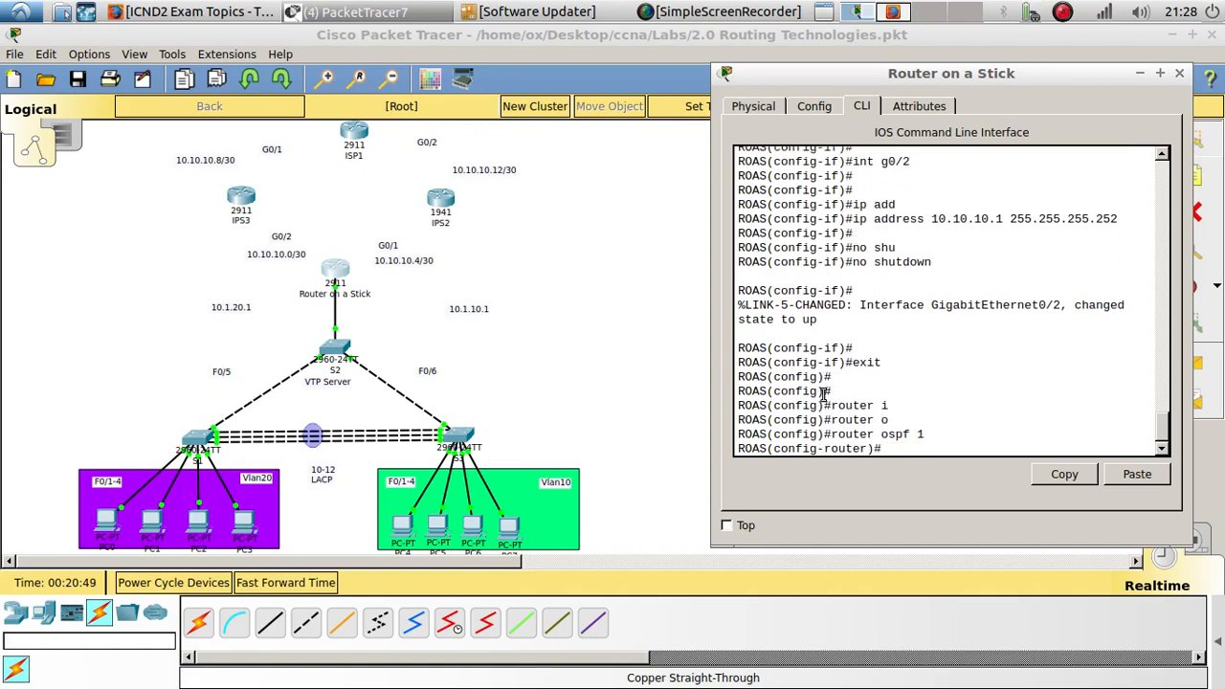
type("net")
key("Tab")
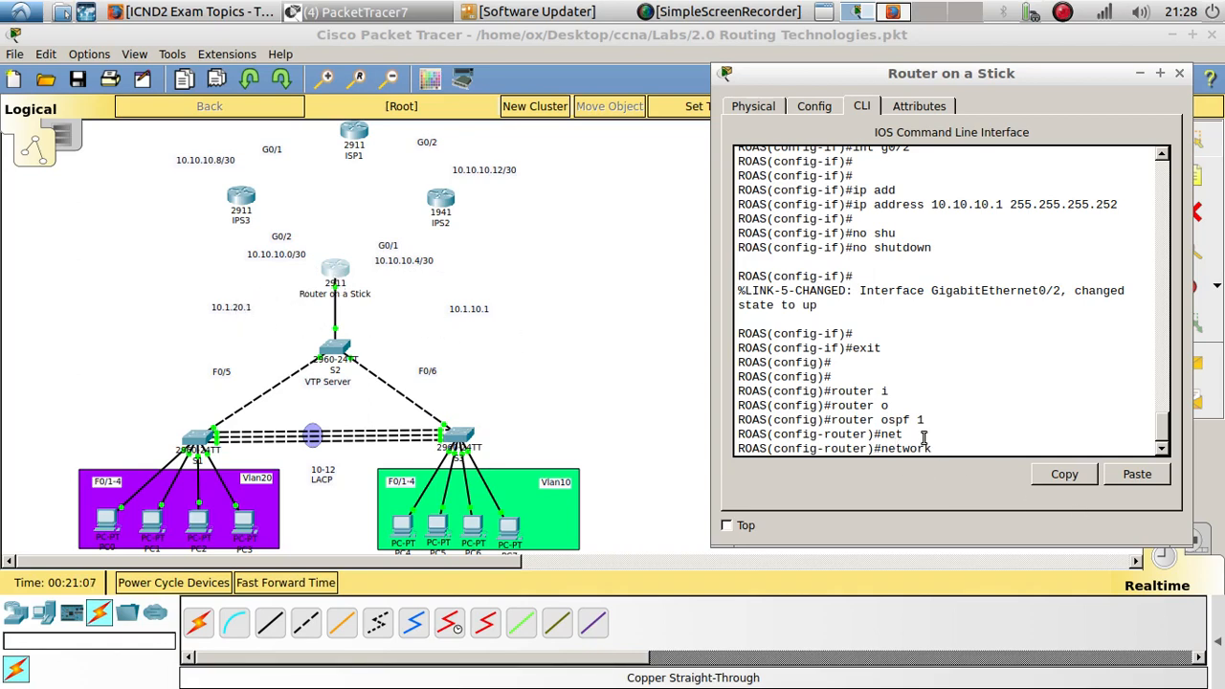
- Advertise network 10.10.10.0 with wildcard 0.0.0.3 in OSPF area 0
type("10.10.10.0 0.0.0.3")
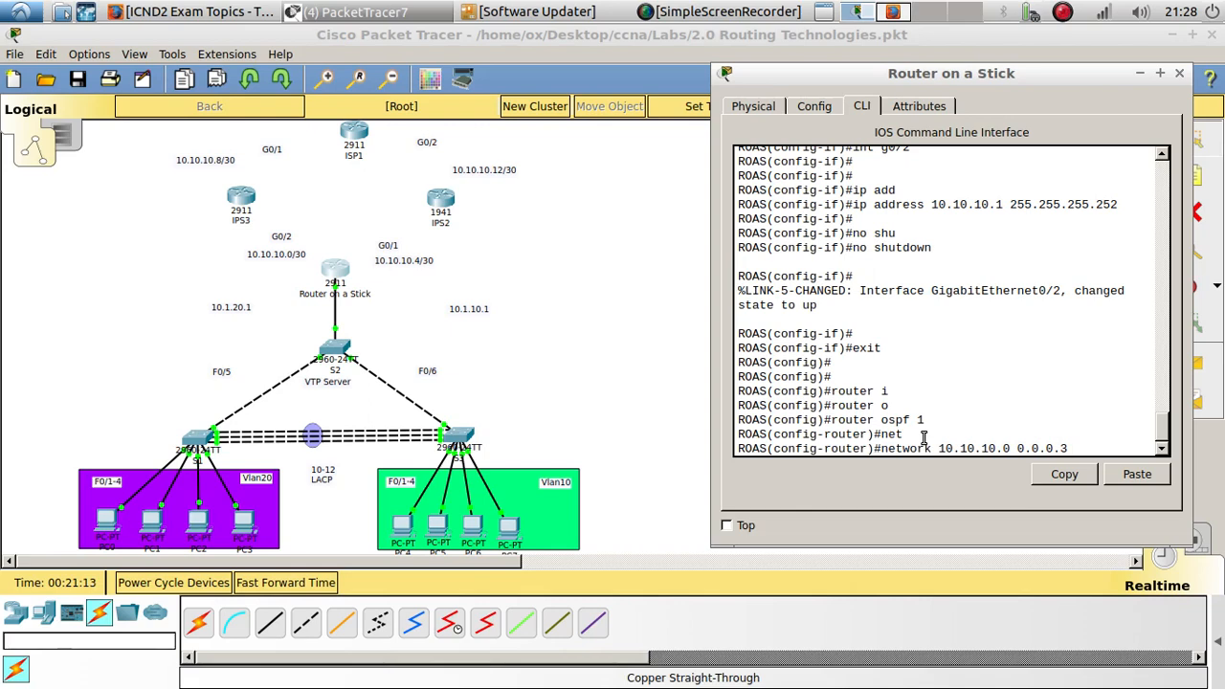
type(" ar")
key("Tab")
type("0")
key("Return")
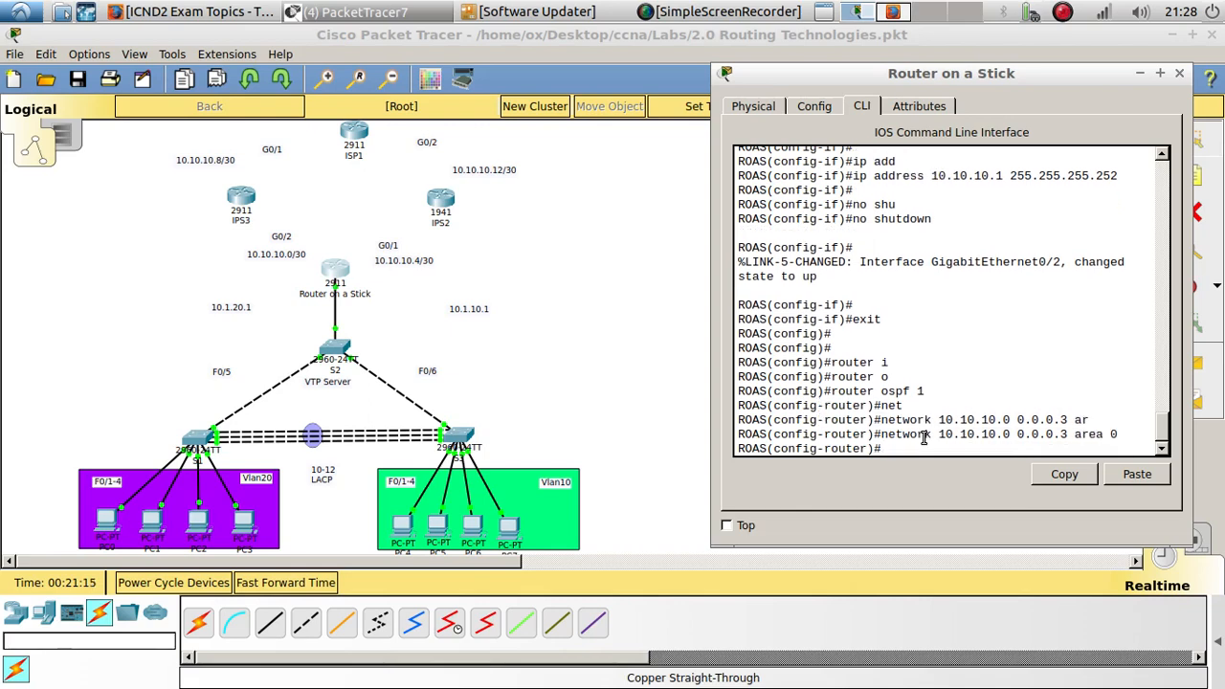
- Advertise network 10.10.10.4 with wildcard 0.0.0.3 in OSPF area 0
key("Up")
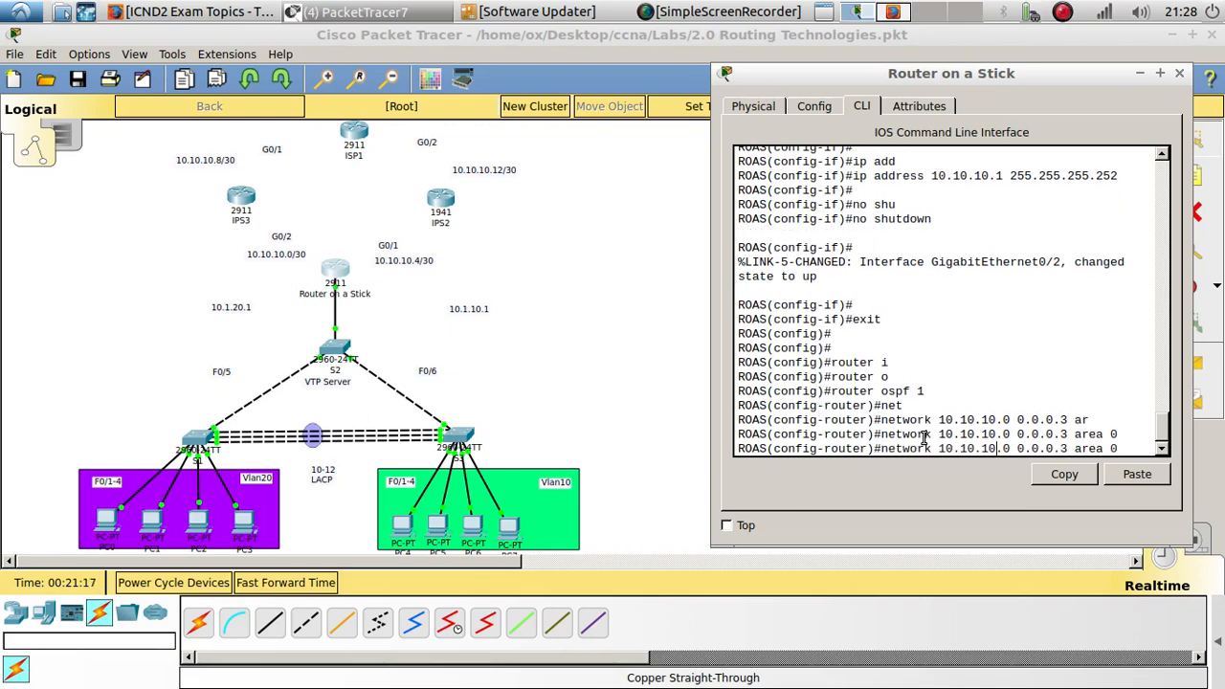
key("Delete")
type("4")
key("Return")
key("Return")
- Advertise network 10.1.10.0 with wildcard 0.0.0.255 in OSPF area 0
key("Up")
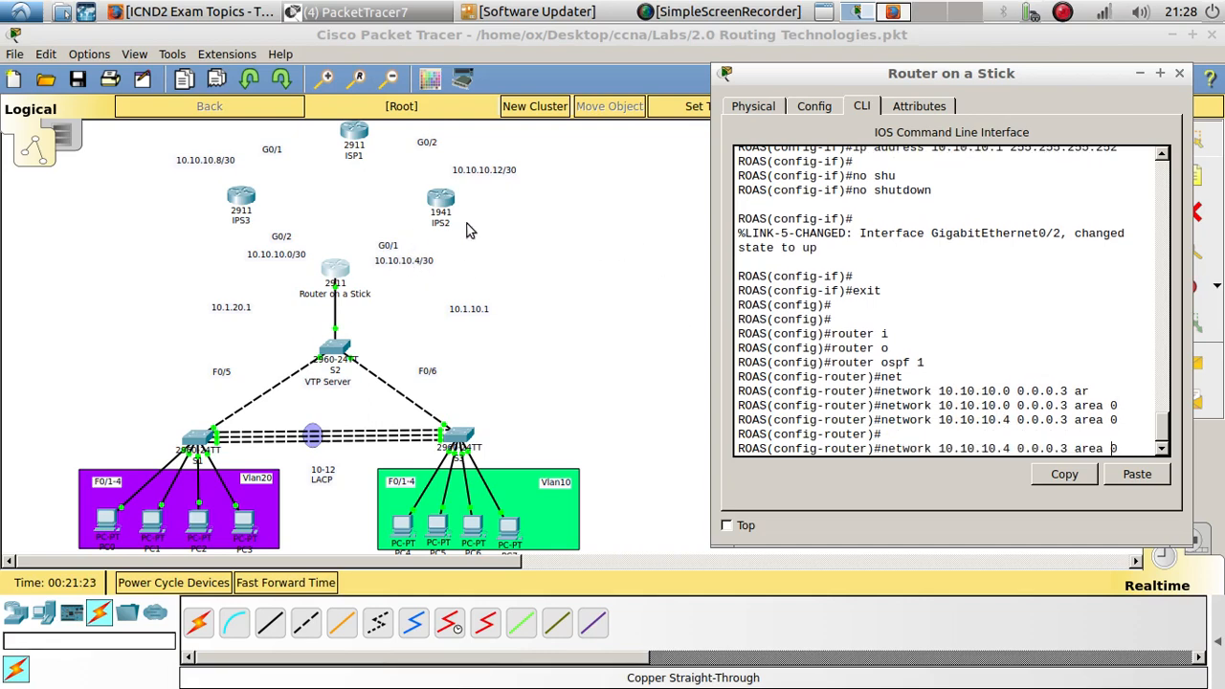
key("BackSpace")
key("BackSpace")
key("BackSpace")
key("BackSpace")
key("BackSpace")
key("BackSpace")
key("BackSpace")
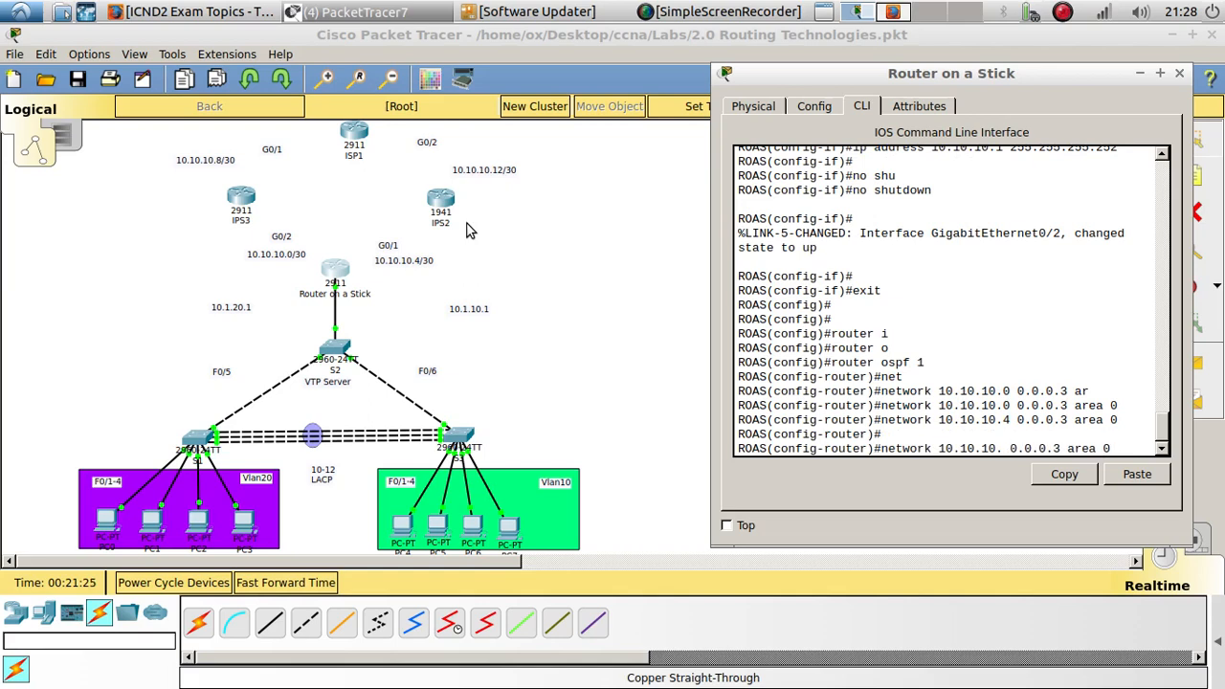
type("1.10.")
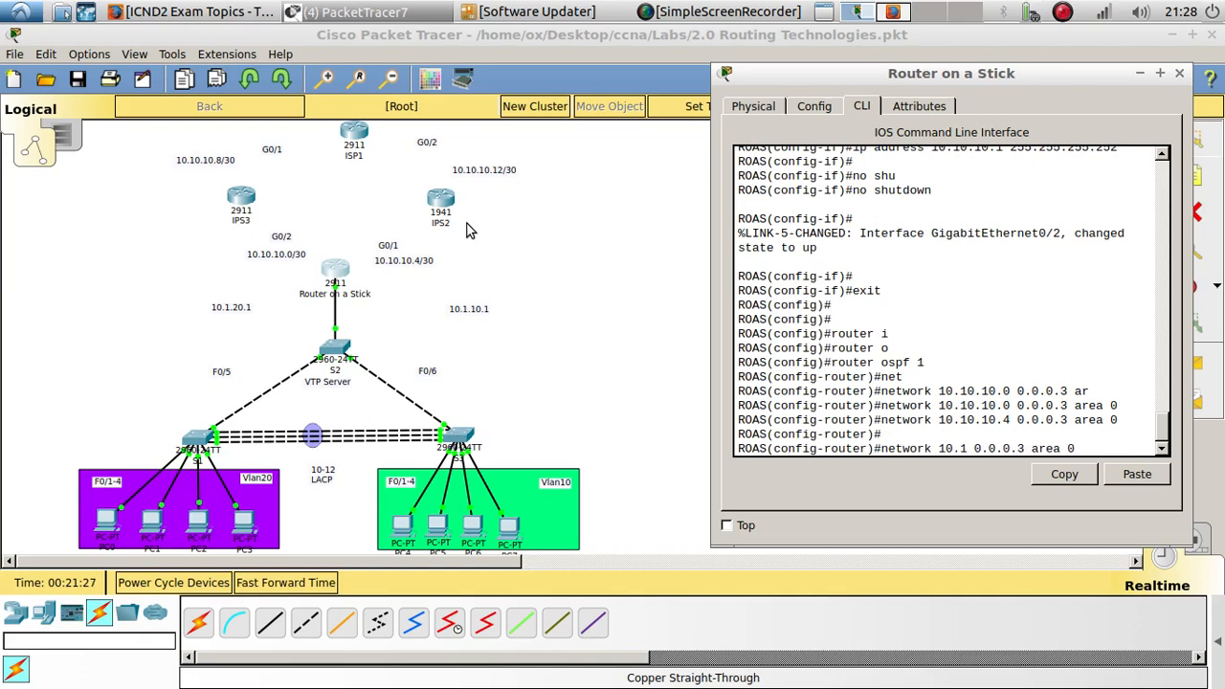
type("0")
key("Right")
key("Right")
key("Right")
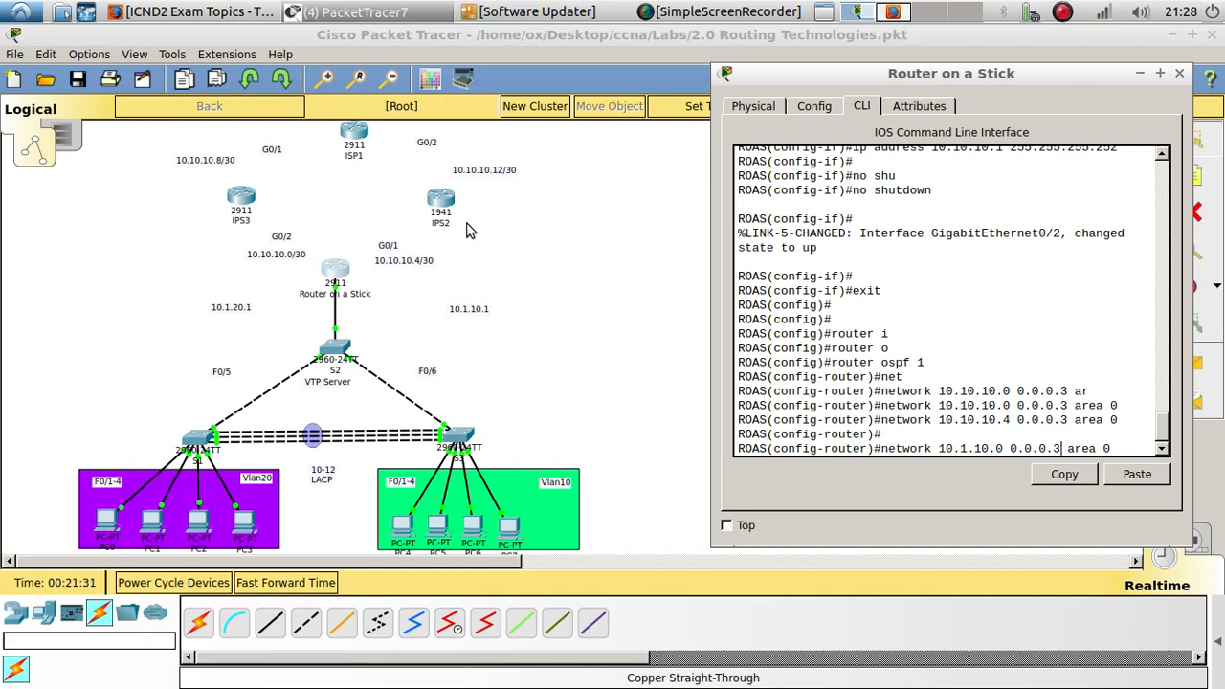
key("Delete")
type("255")
key("Return")
- Advertise network 10.1.20.0 with wildcard 0.0.0.255 in OSPF area 0 and close the Router on a Stick window
key("Up")
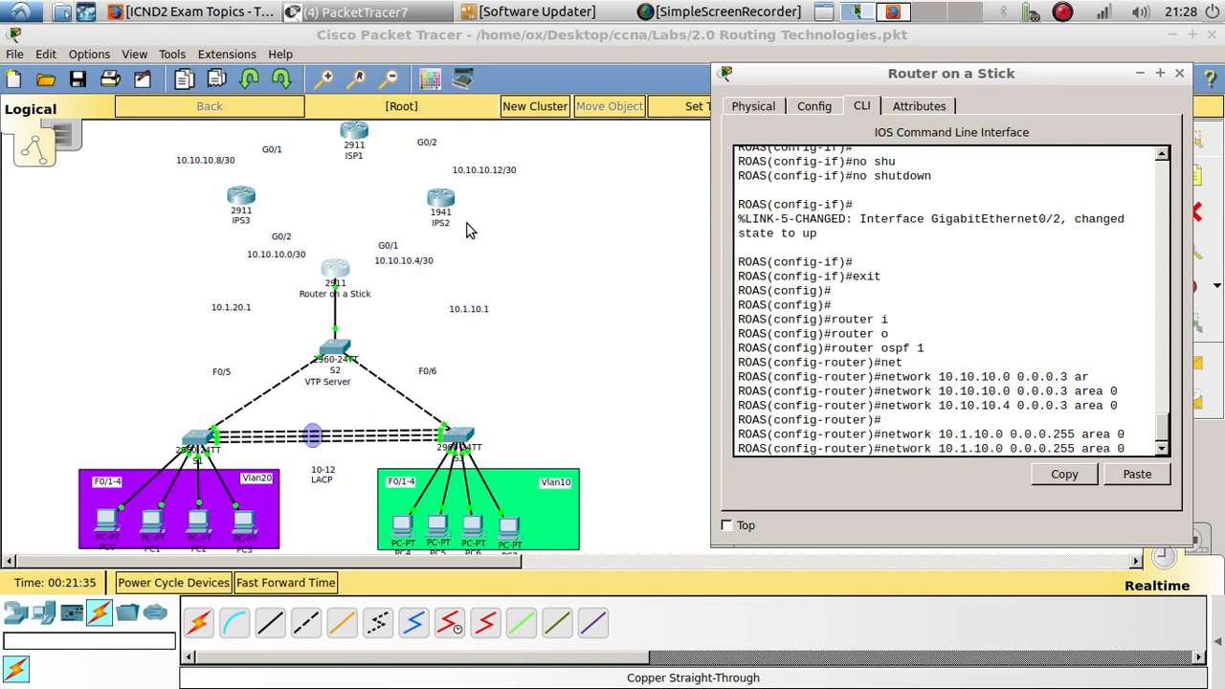
key("BackSpace")
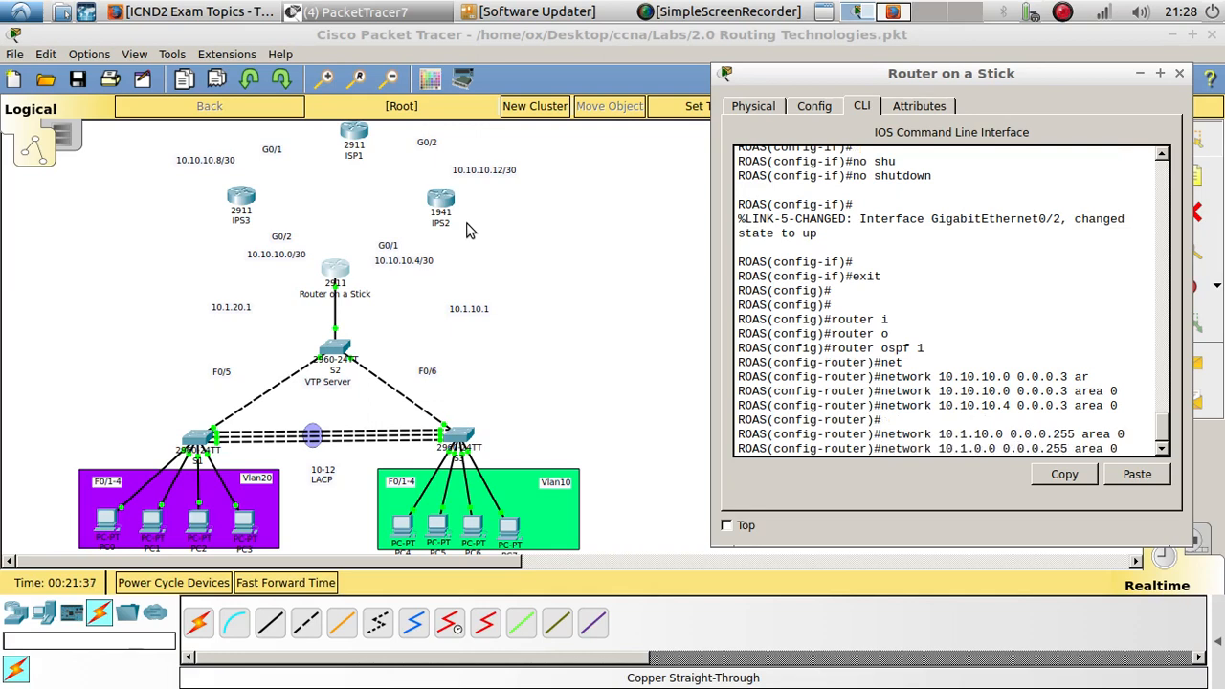
type("2")
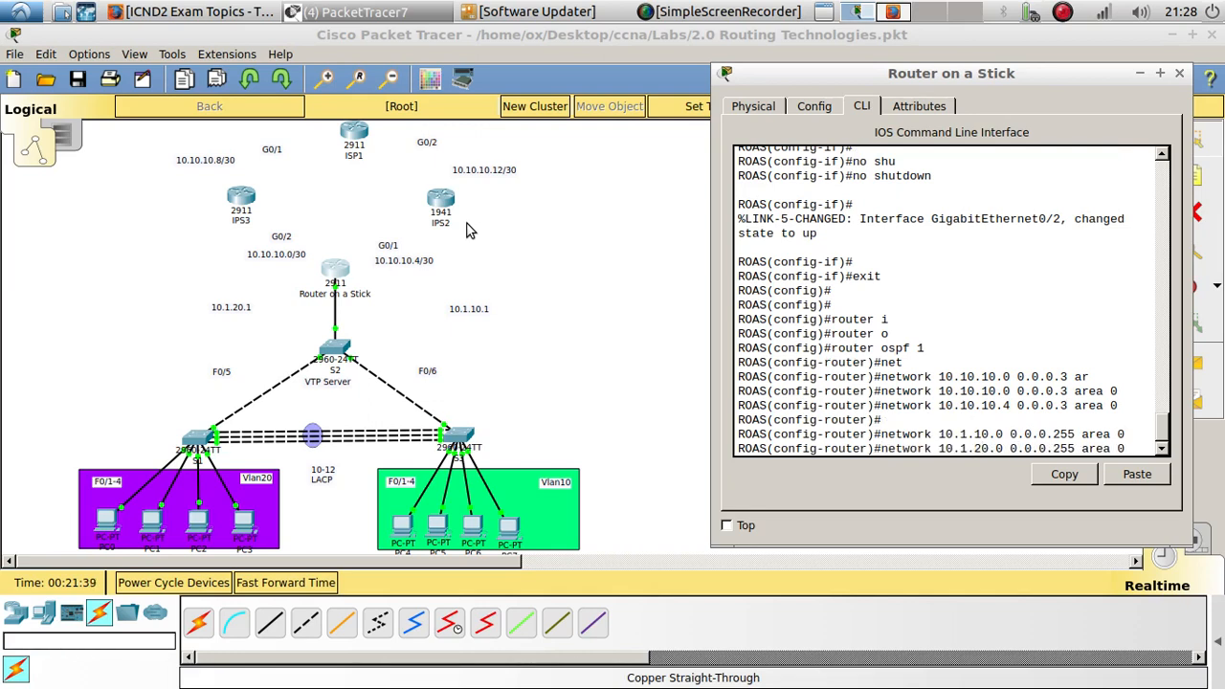
key("Return")
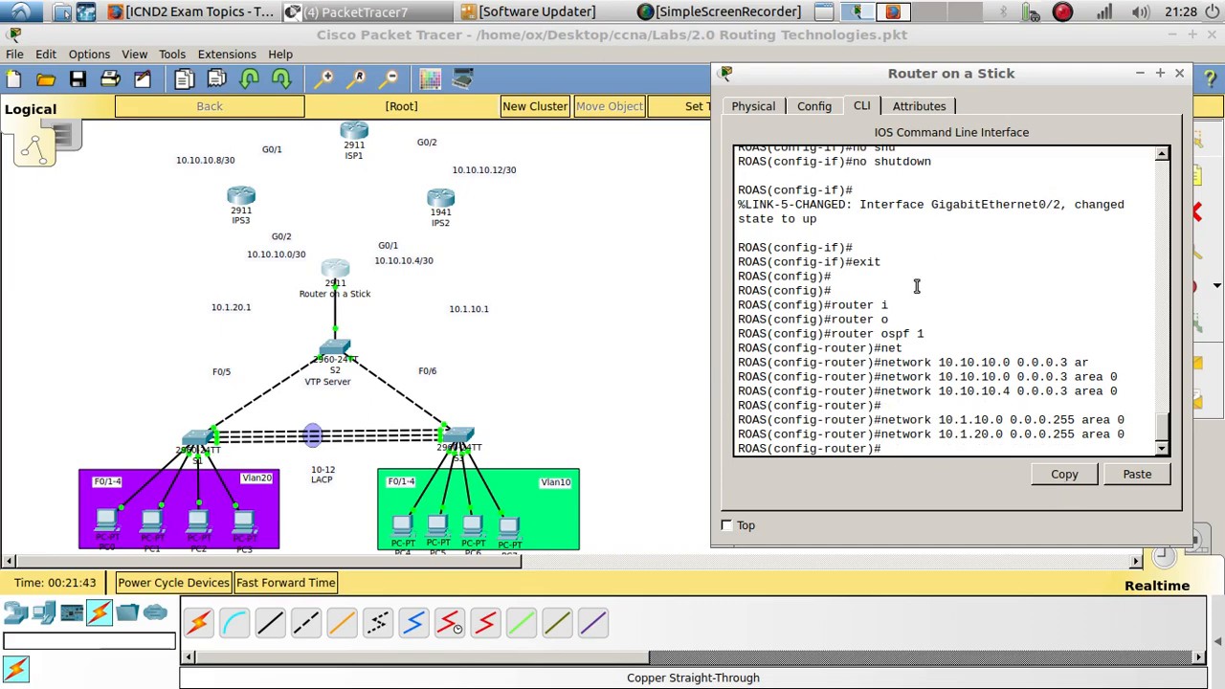
left_click_drag(973, 73, 753, 35)
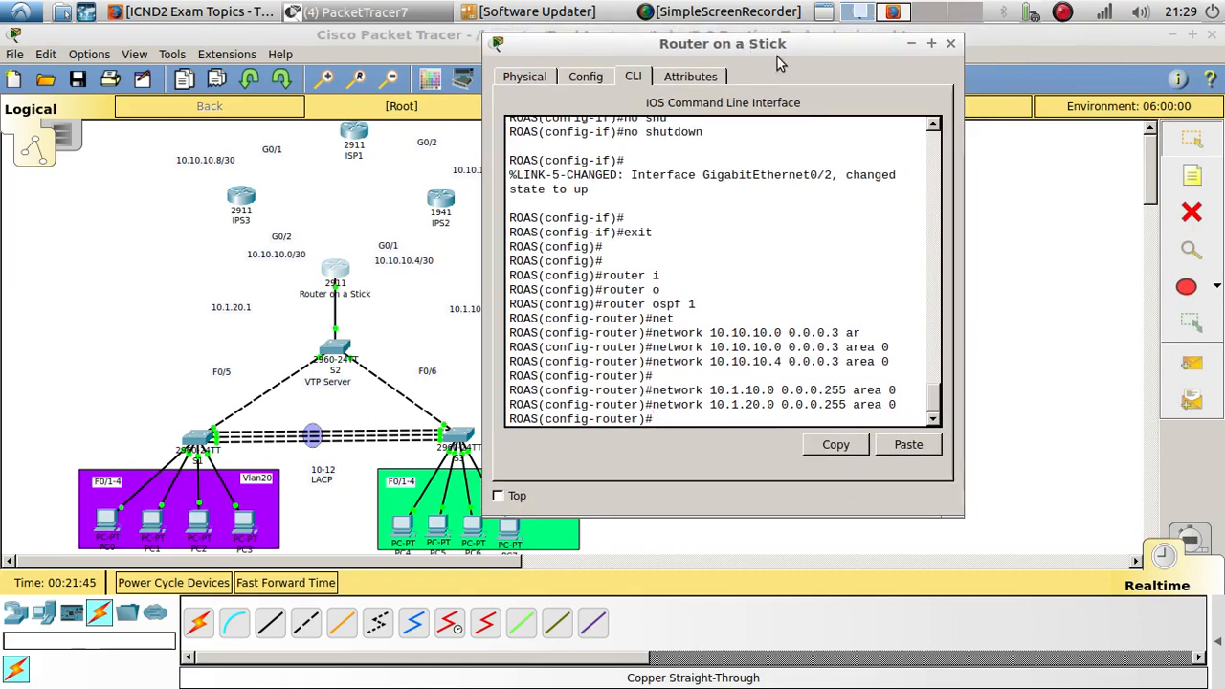
left_click(960, 34)
- Open the CLI of the 1941 router labelled IPS2 and enter privileged EXEC mode
left_click(428, 202)
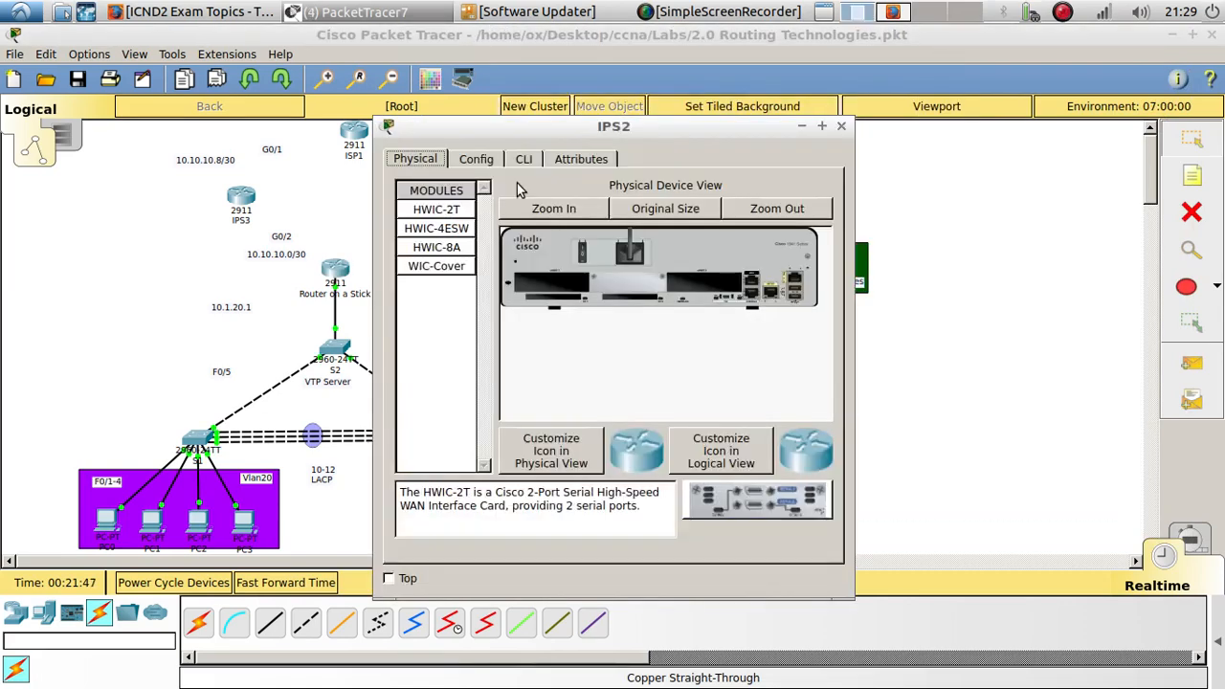
left_click_drag(536, 123, 894, 115)
left_click(882, 153)
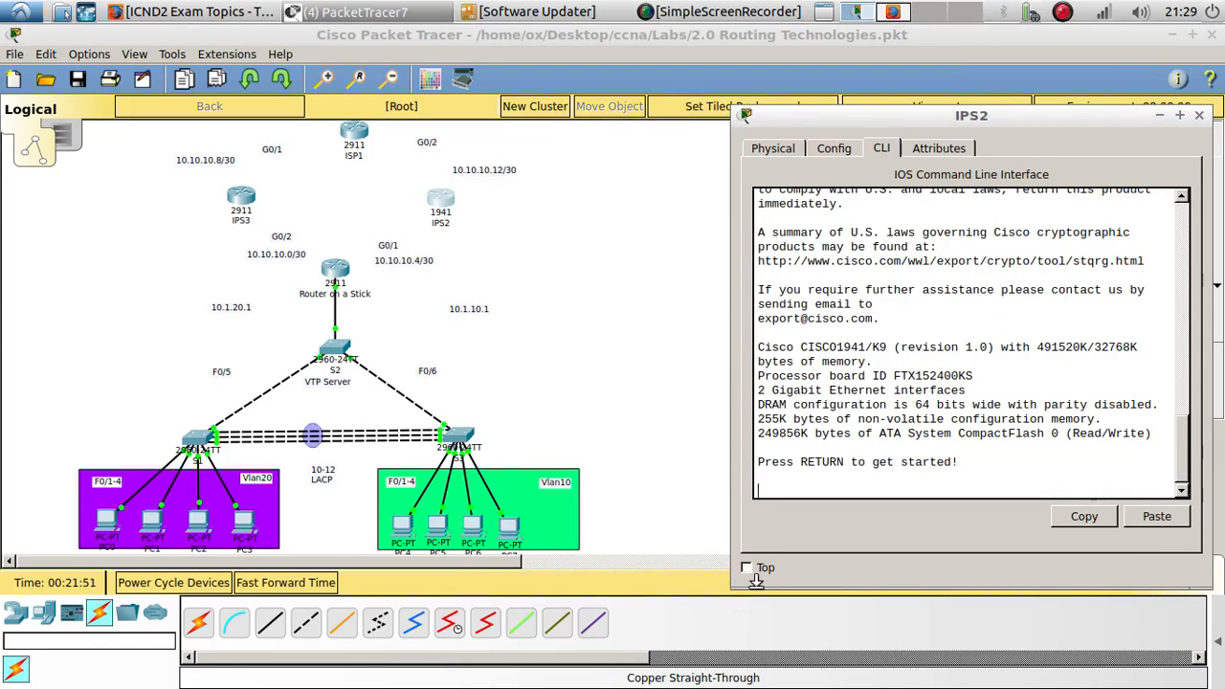
left_click_drag(751, 586, 615, 605)
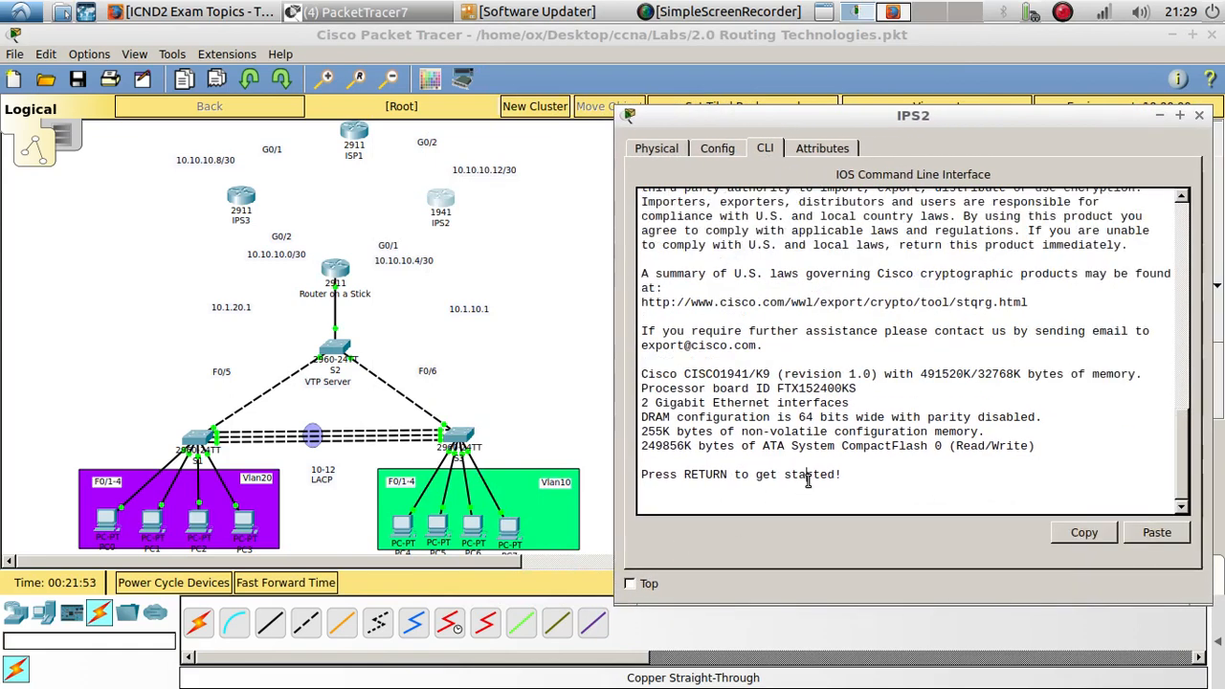
key("Return")
key("Return")
key("Return")
type("en")
key("Return")
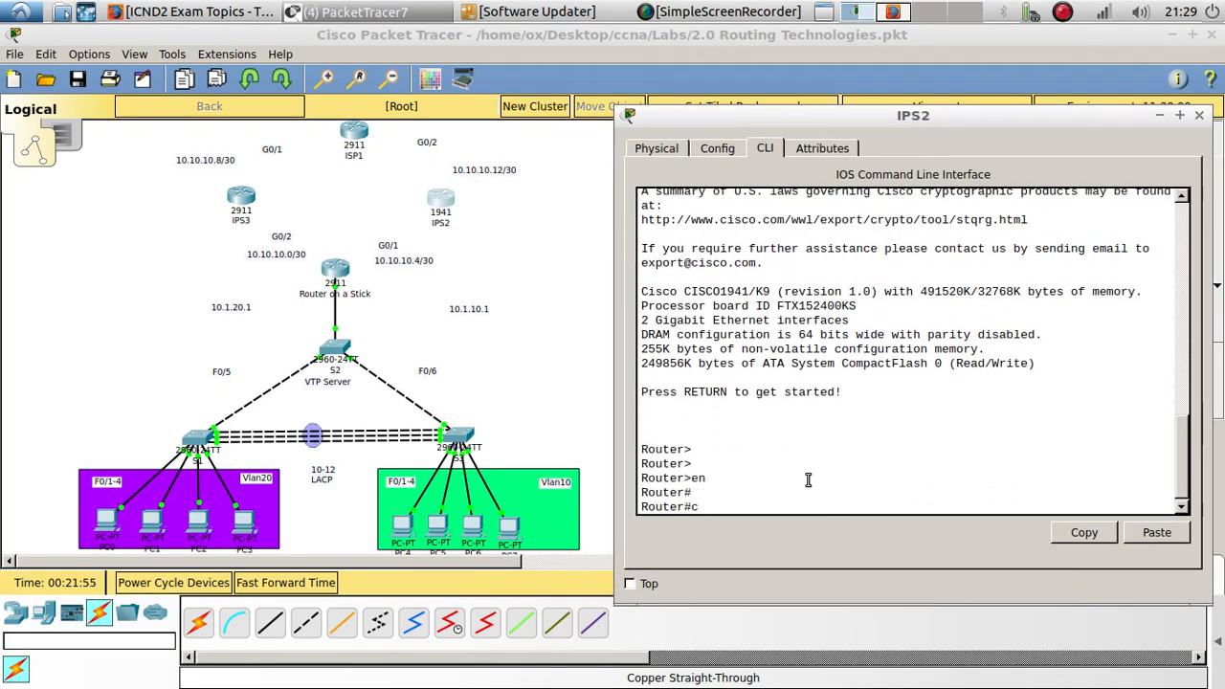
- Enter global configuration mode and set the 1941 router's hostname to ISP2
type("config t")
key("Return")
key("Return")
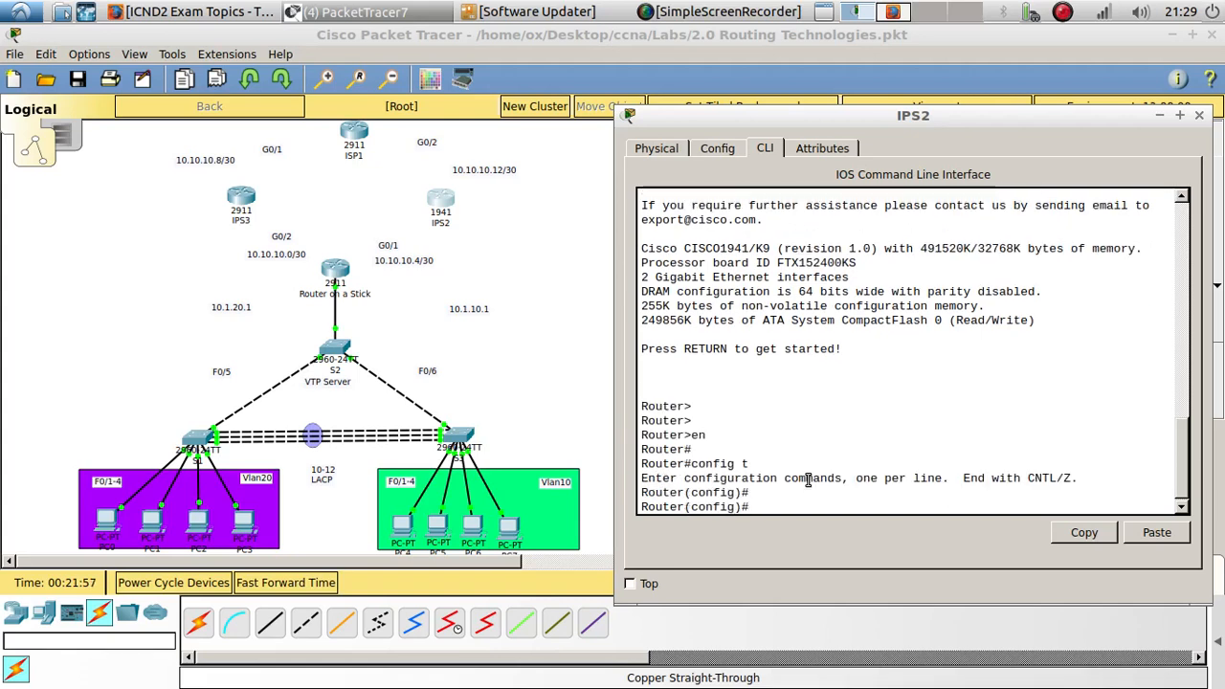
type("ho")
key("Tab")
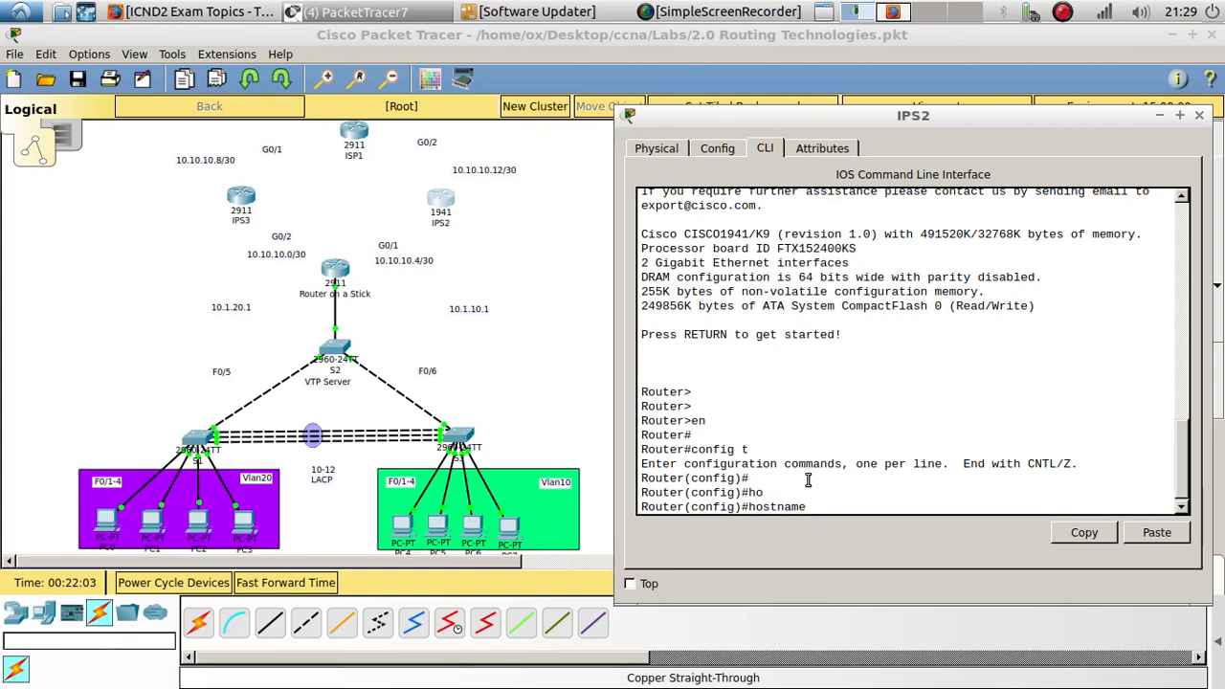
type("ISP2")
key("Return")
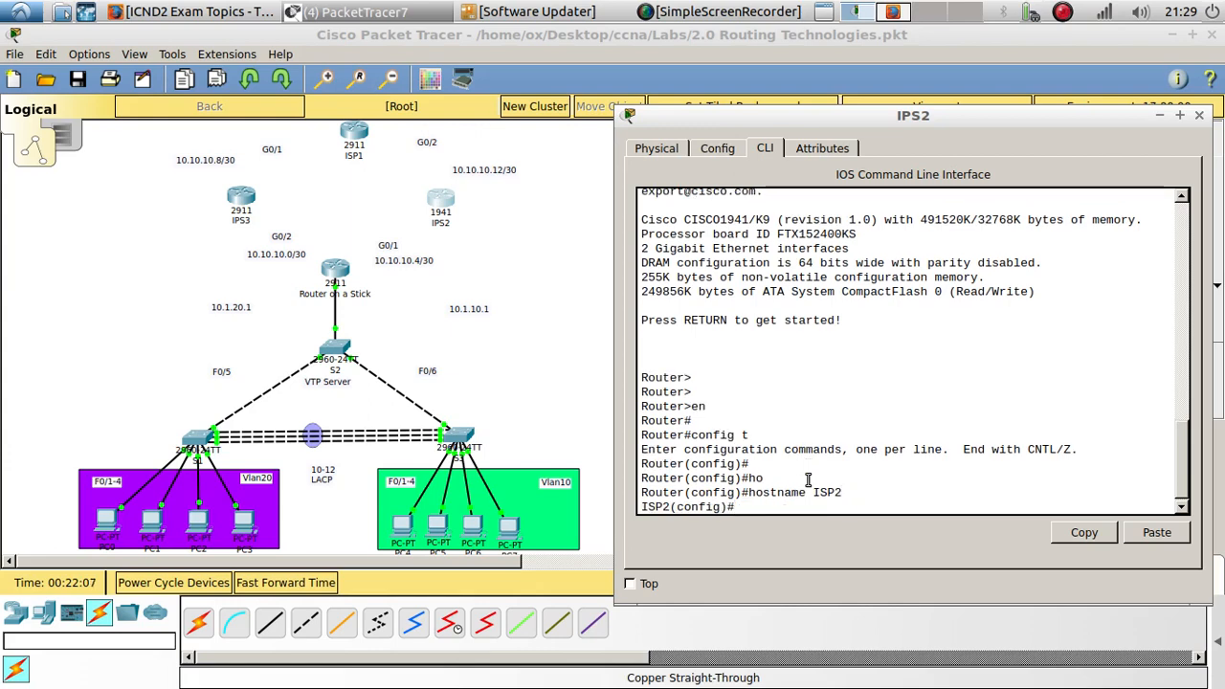
- Assign interface G0/1 the address 10.10.10.6 255.255.255.252
type("int g0/")
type("0")
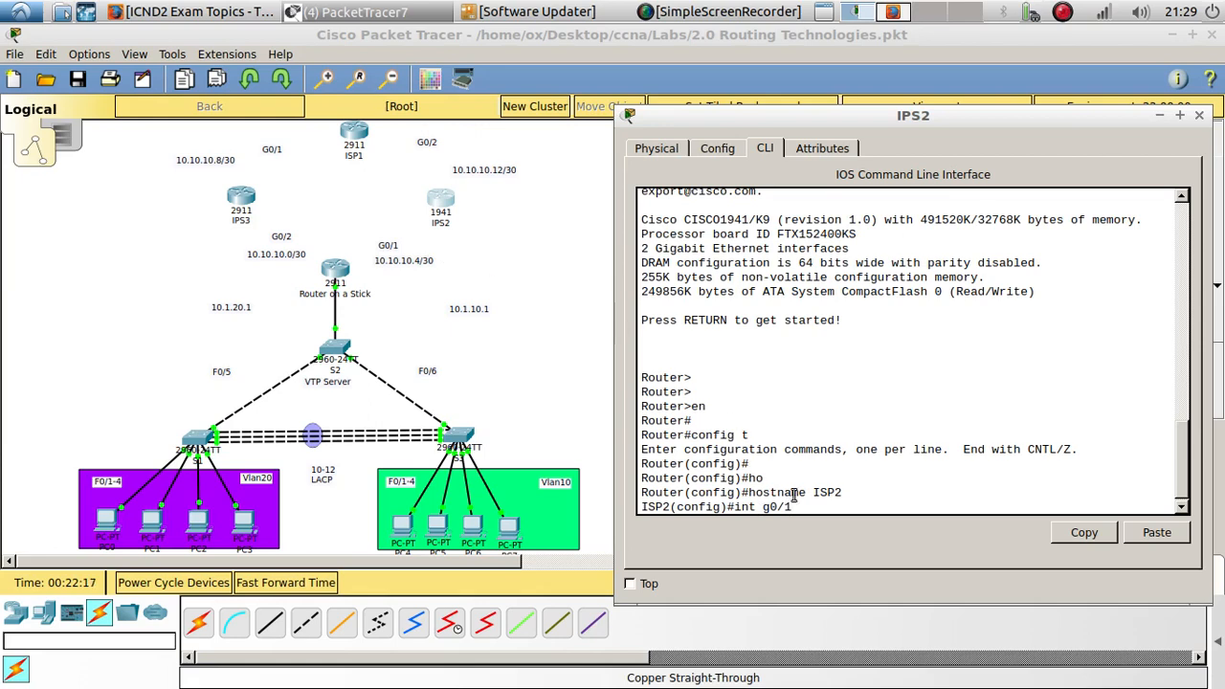
key("Return")
type("ip add")
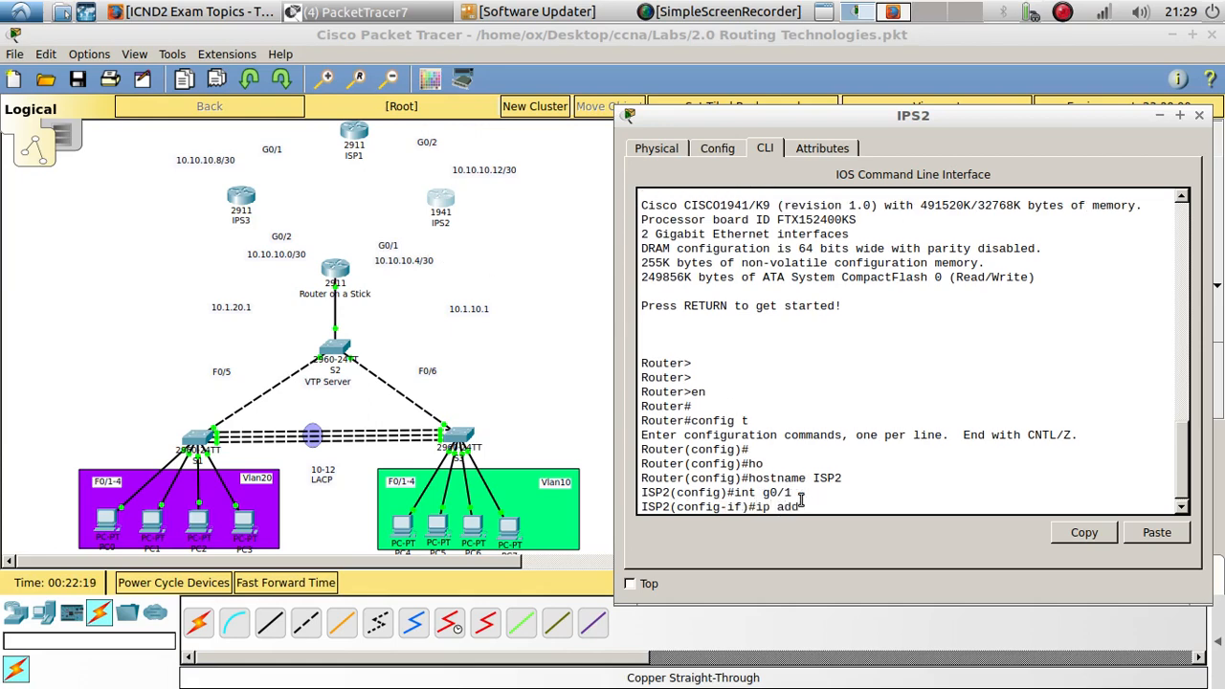
key("Tab")
type("10.")
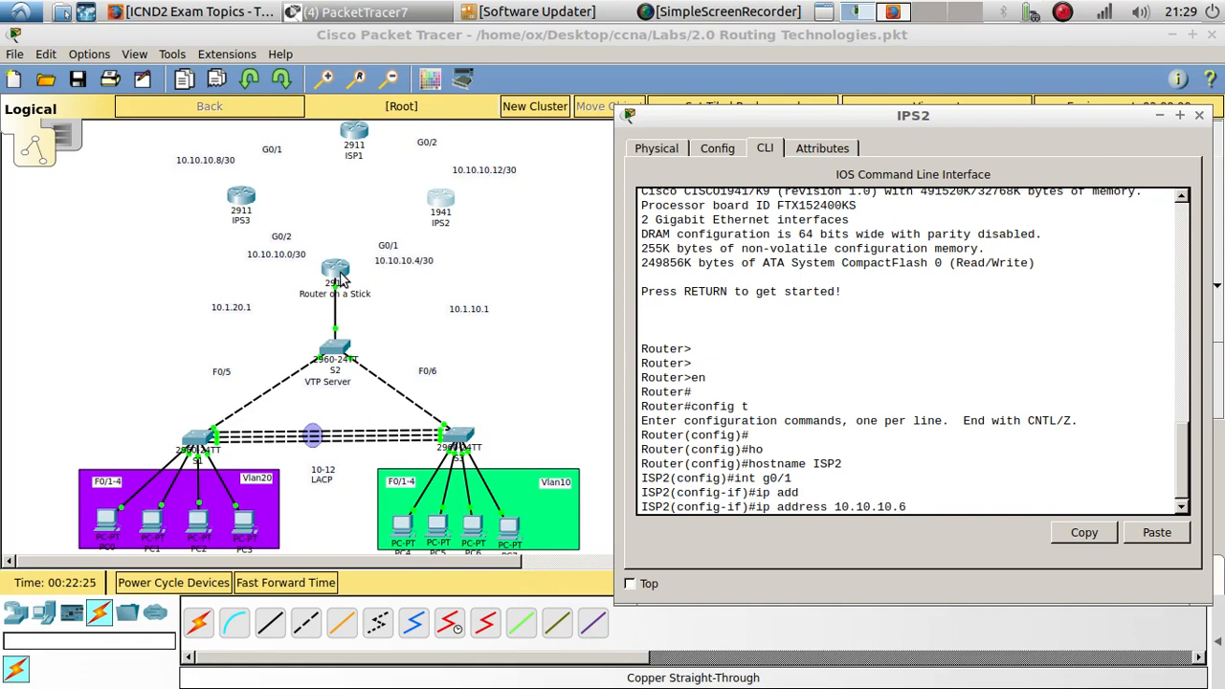
type("55.255.255.252")
key("Return")
key("Return")
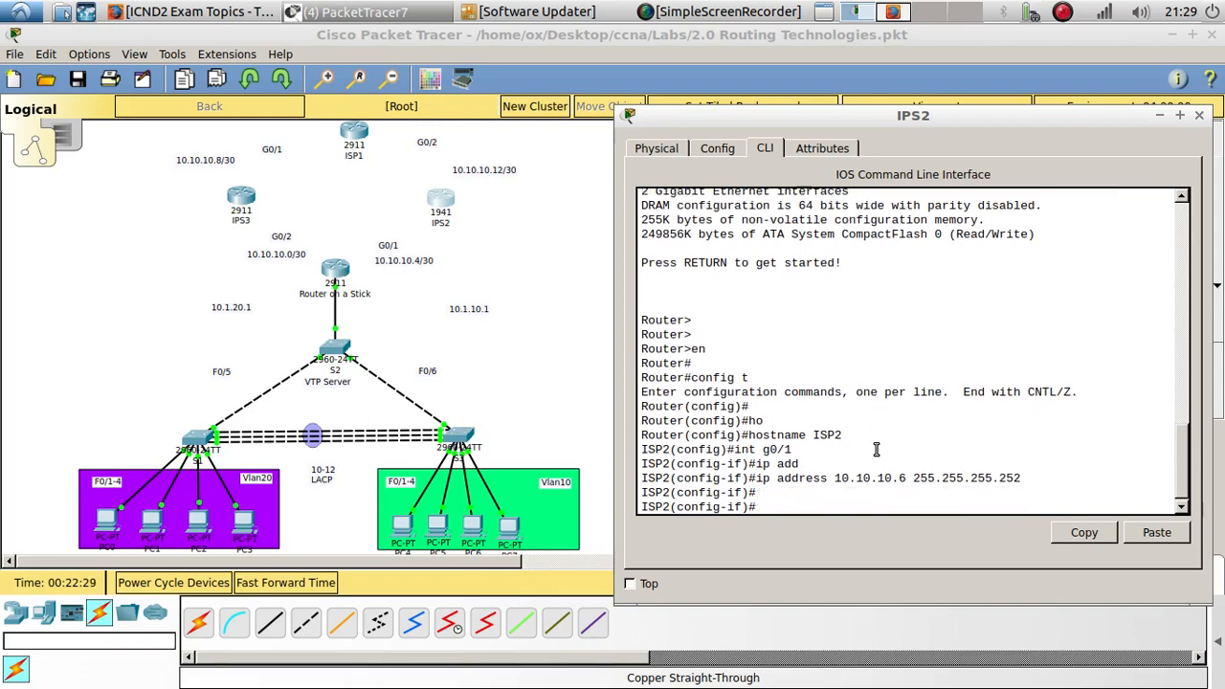
- Try to switch to interface G0/2 on the 1941 router
key("Up")
key("Up")
key("Up")
key("Up")
key("Down")
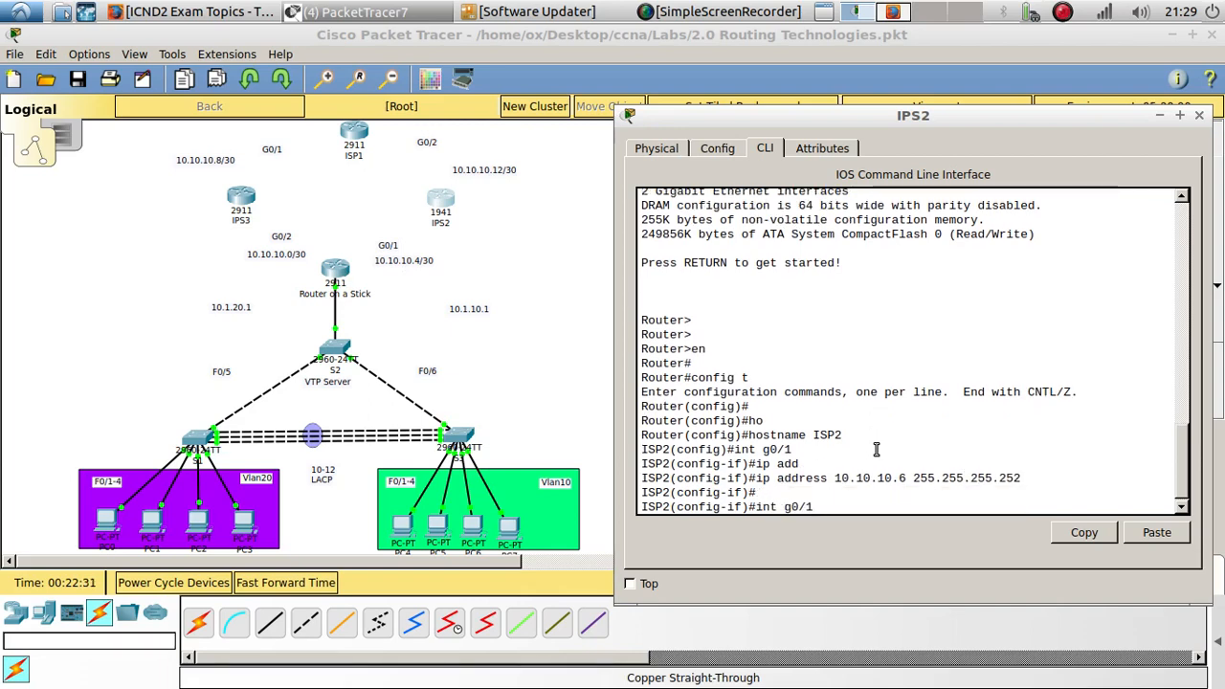
type("2")
key("Return")
key("Return")
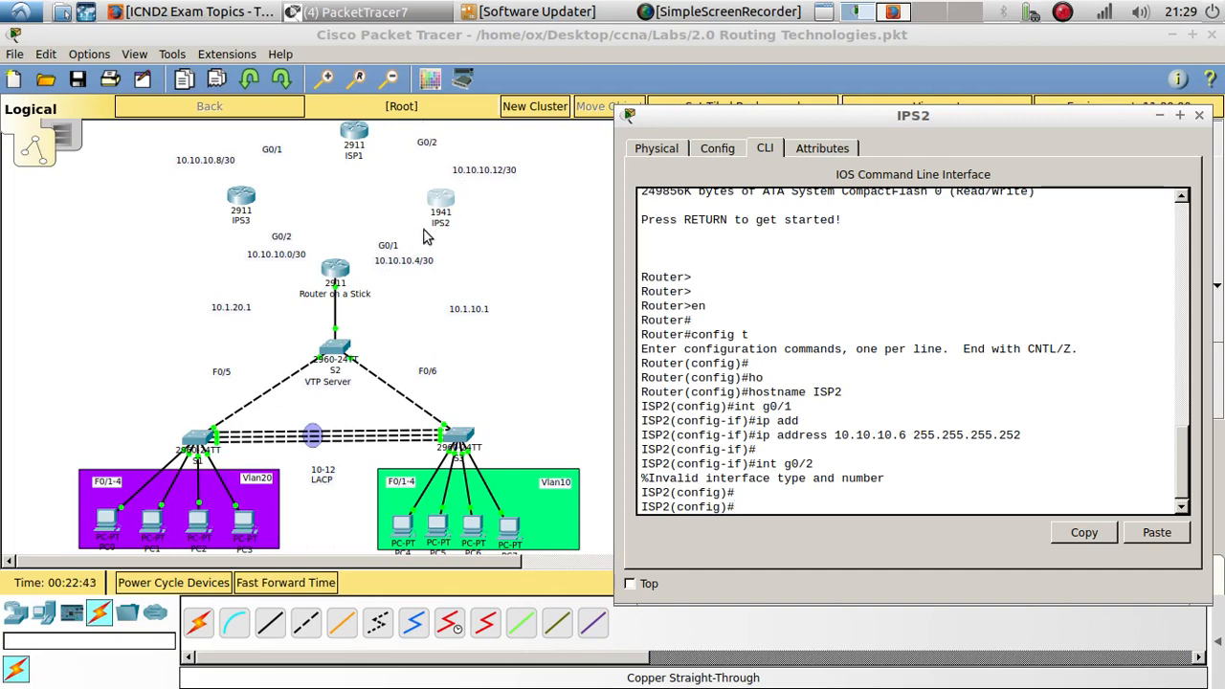
- Delete the 1941 router labelled IPS2 from the topology
left_click(442, 203)
left_click_drag(442, 204, 485, 227)
key("Delete")
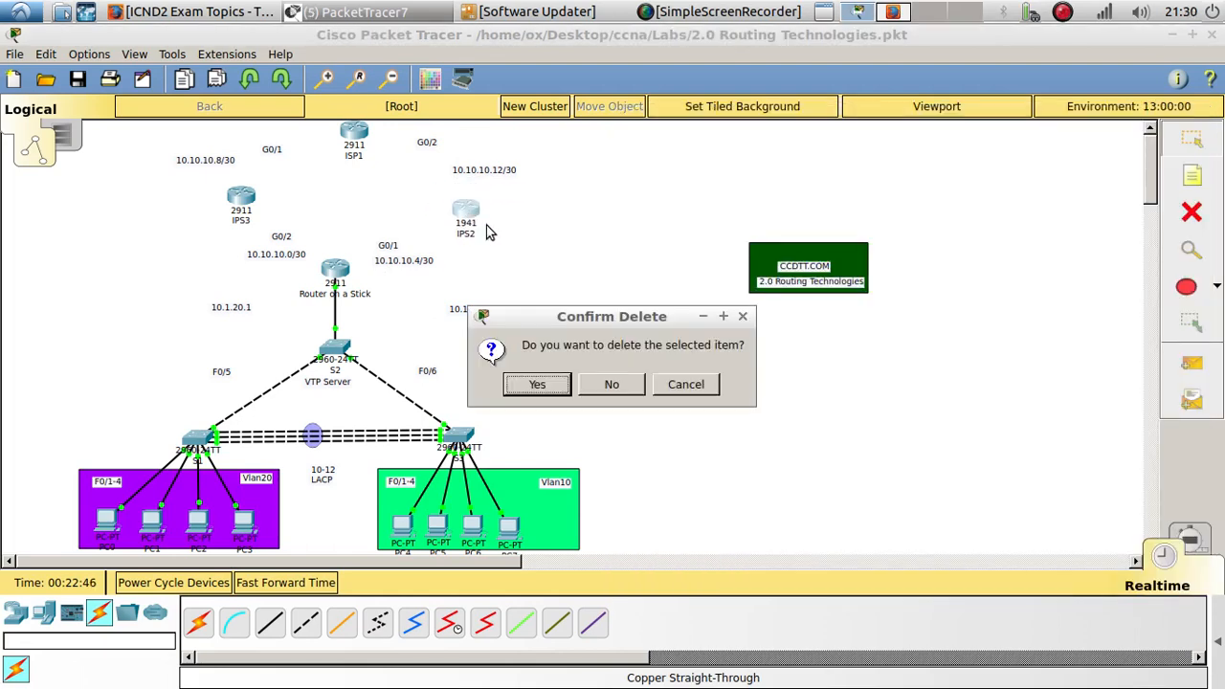
left_click(545, 392)
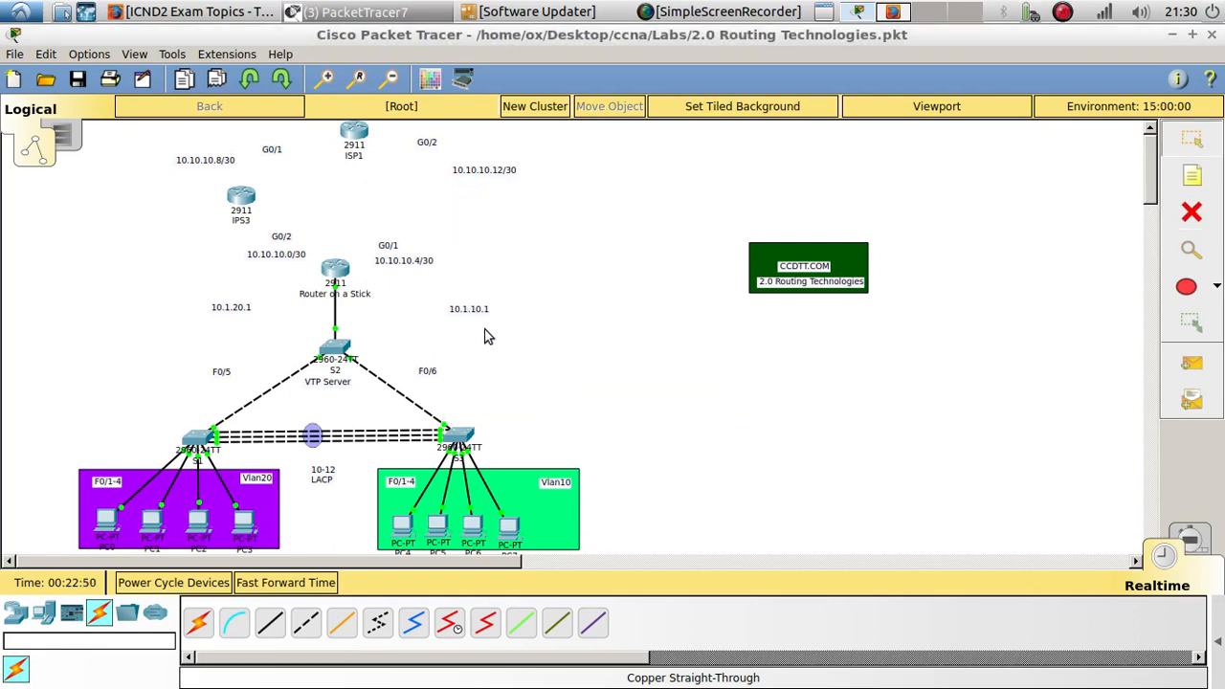
- Place a 2911 router where the deleted router stood, above Router on a Stick
left_click(44, 614)
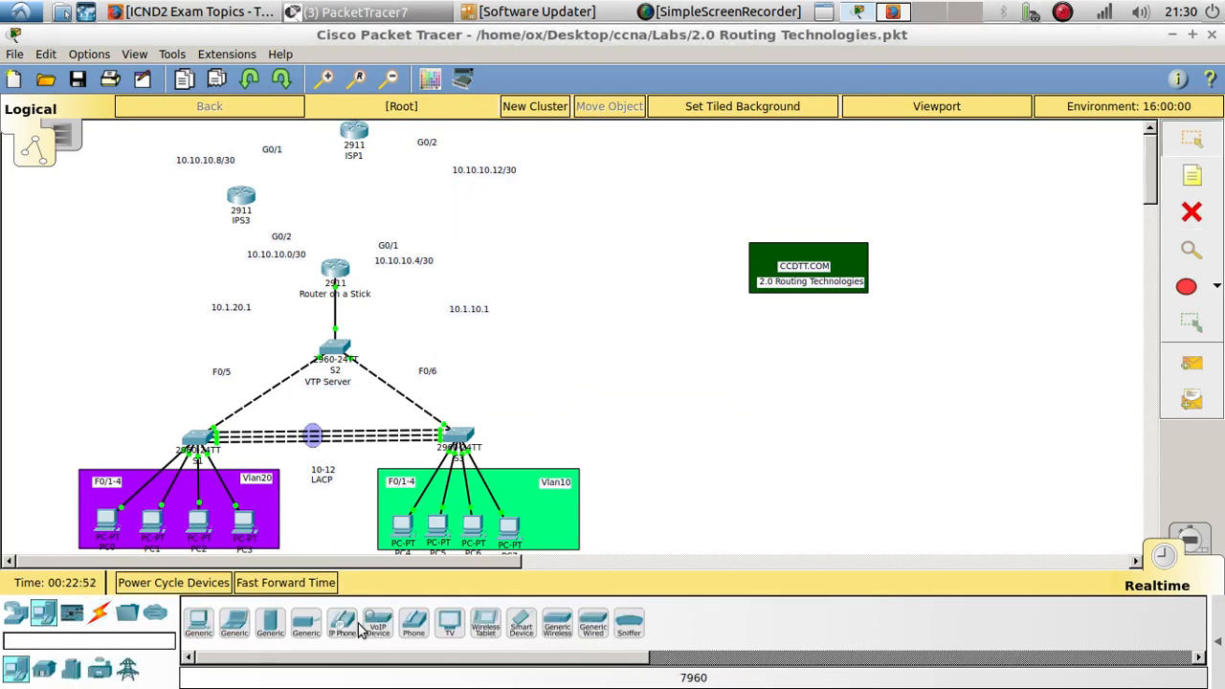
left_click(21, 617)
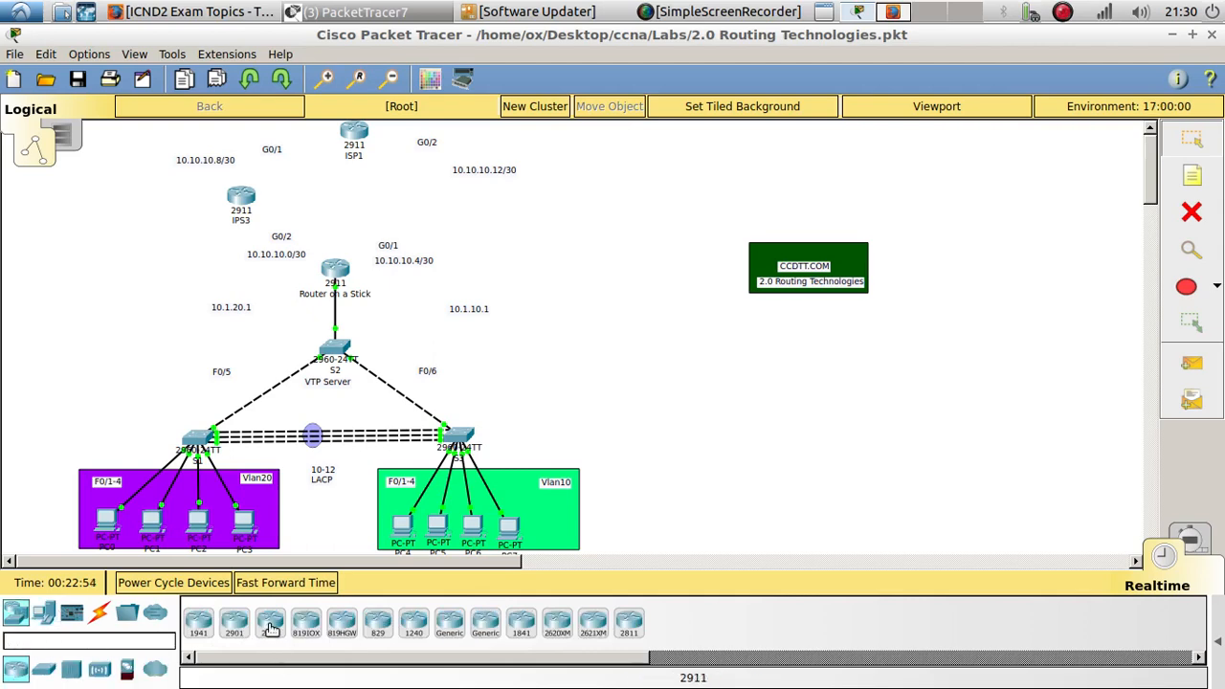
left_click_drag(269, 622, 402, 199)
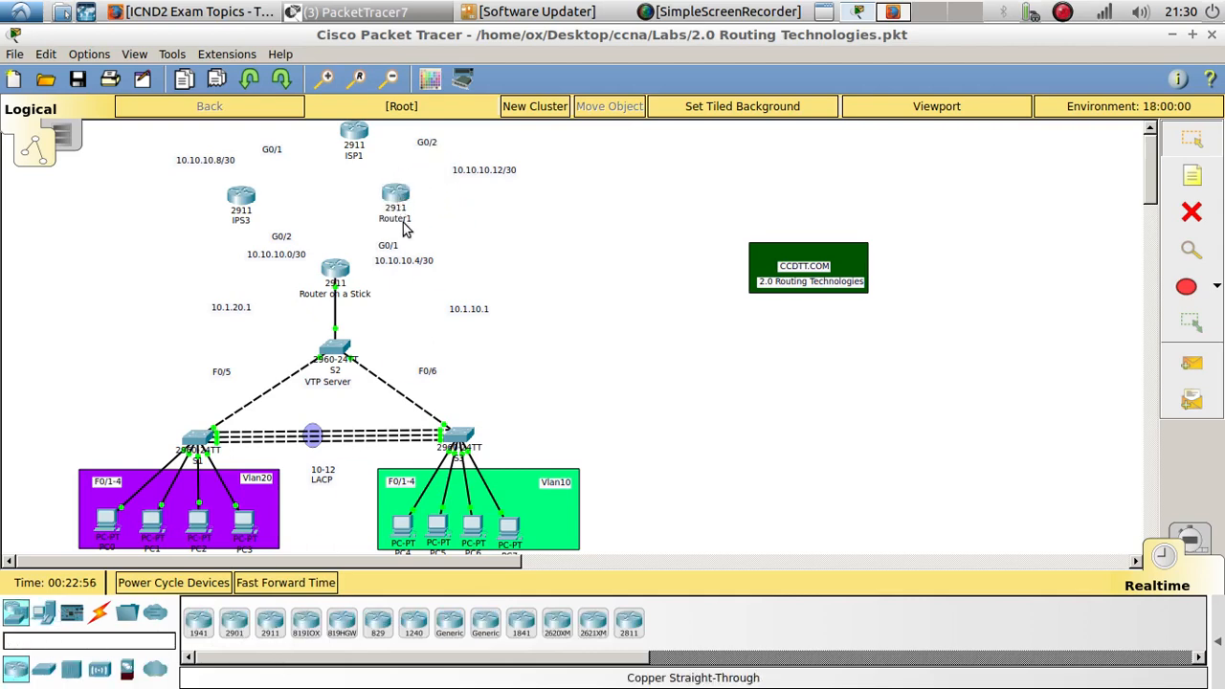
- Rename the new 2911 router ISP2
left_click(404, 220)
type("ISP")
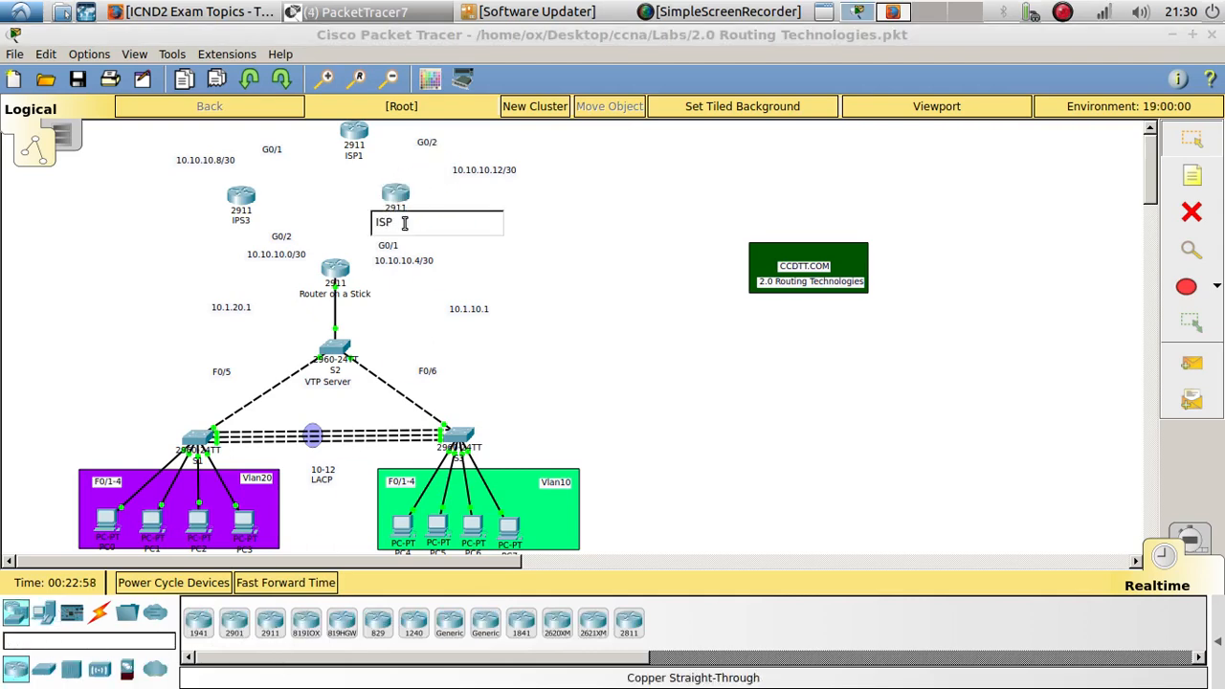
type("2")
key("Return")
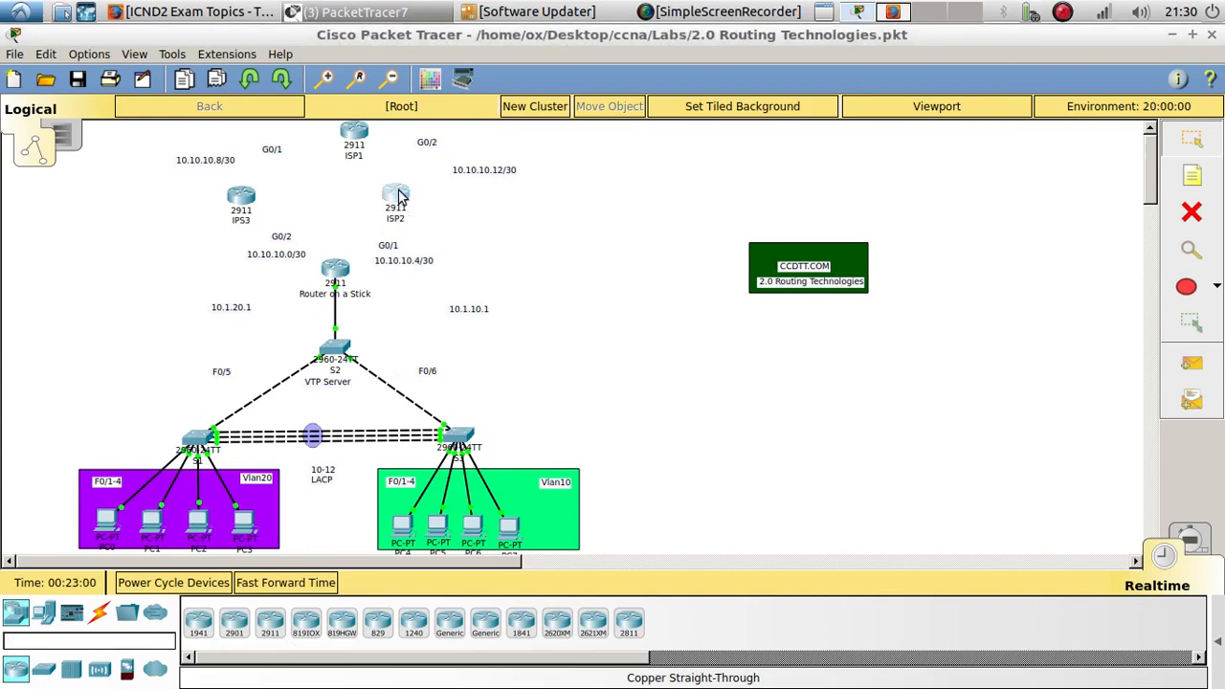
- Open the ISP2 router's command line interface
left_click(396, 194)
left_click_drag(593, 126, 908, 91)
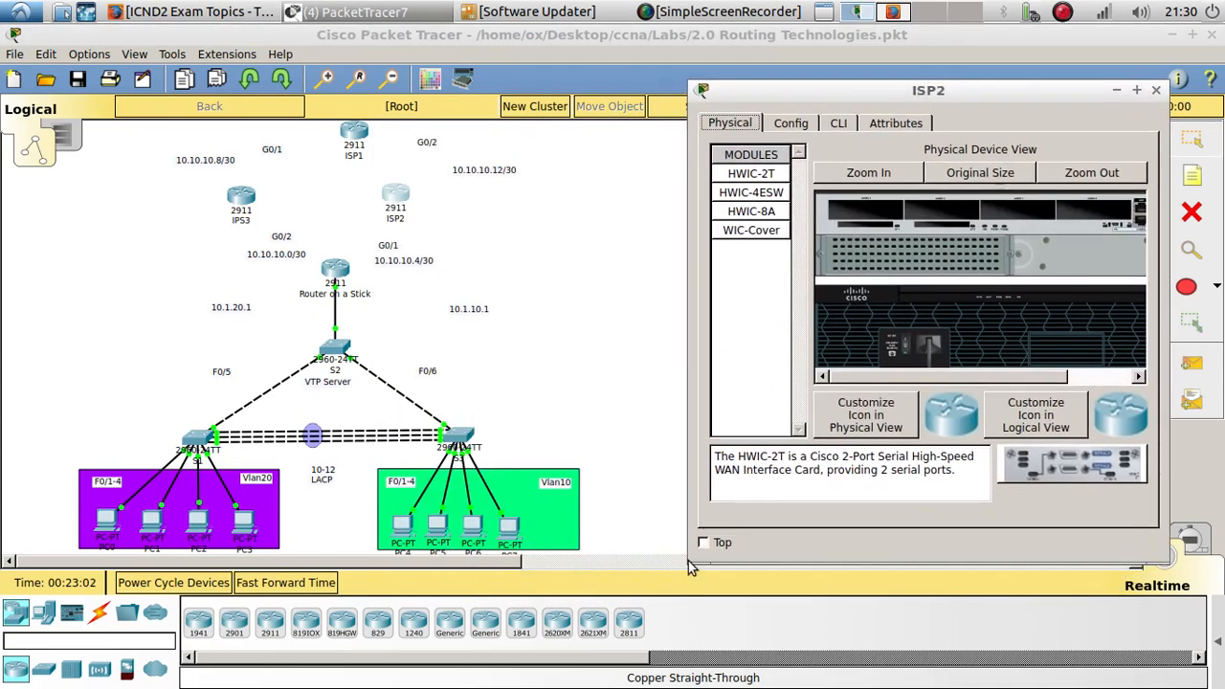
left_click_drag(696, 560, 538, 617)
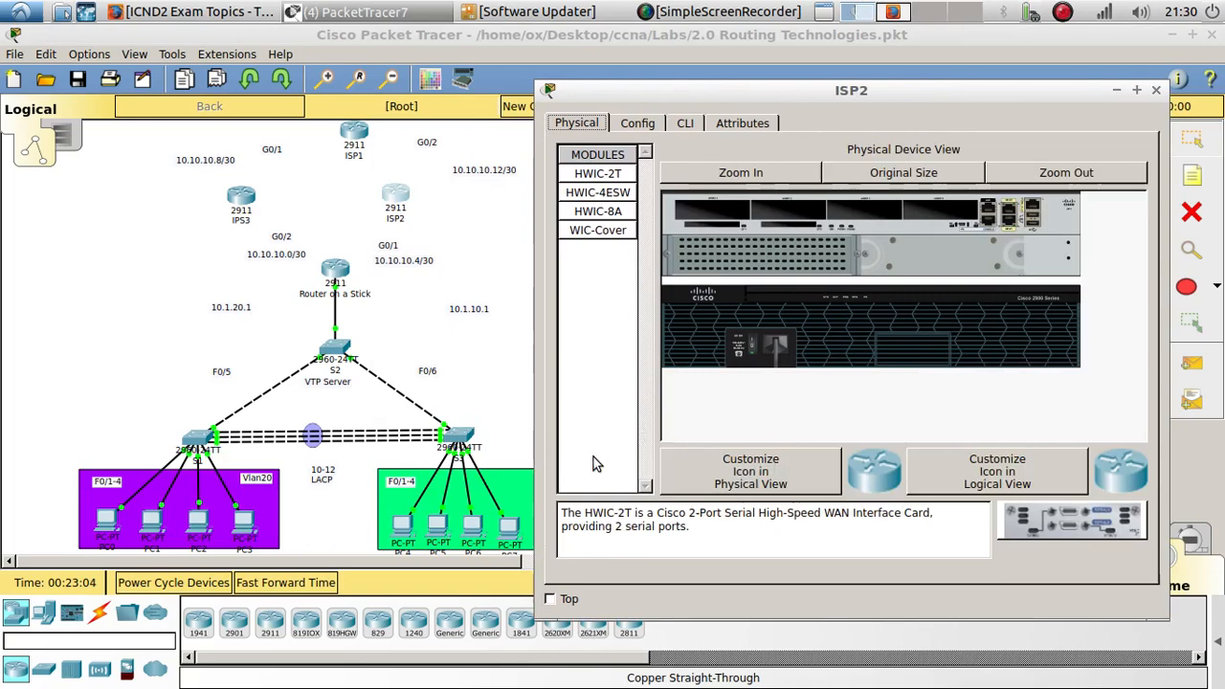
left_click(687, 123)
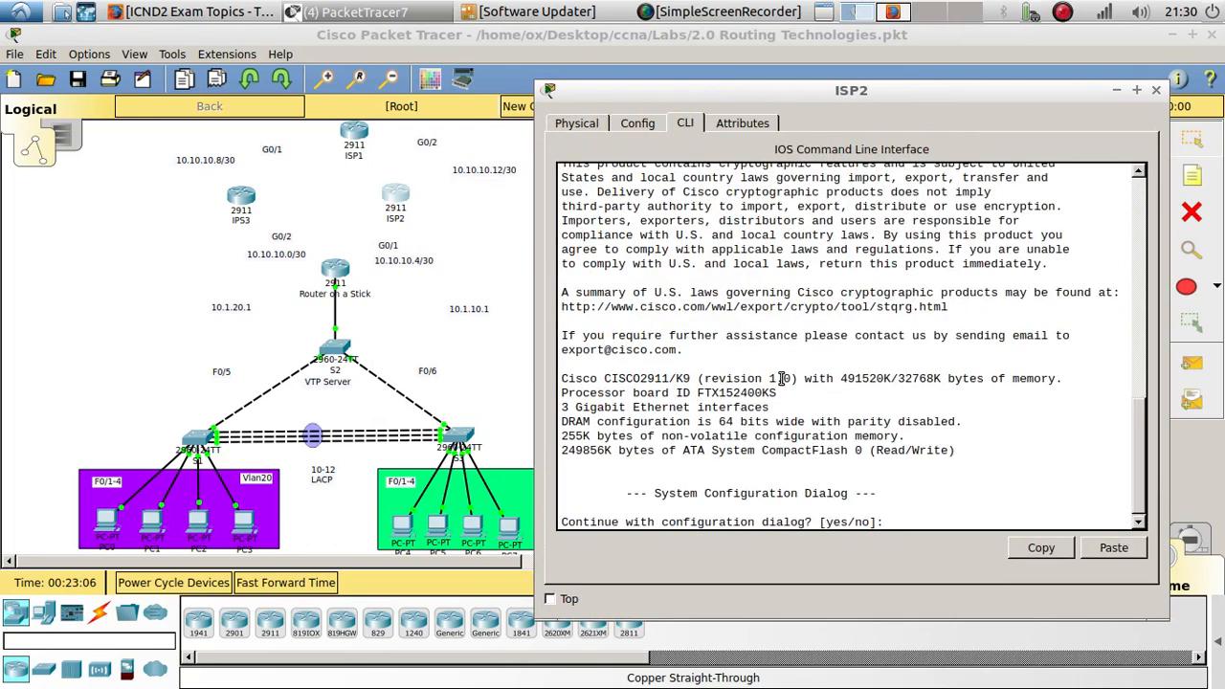
- Skip the initial configuration dialog, then enter privileged and global configuration mode on the router
type("no")
key("Return")
key("Return")
type("en")
key("Return")
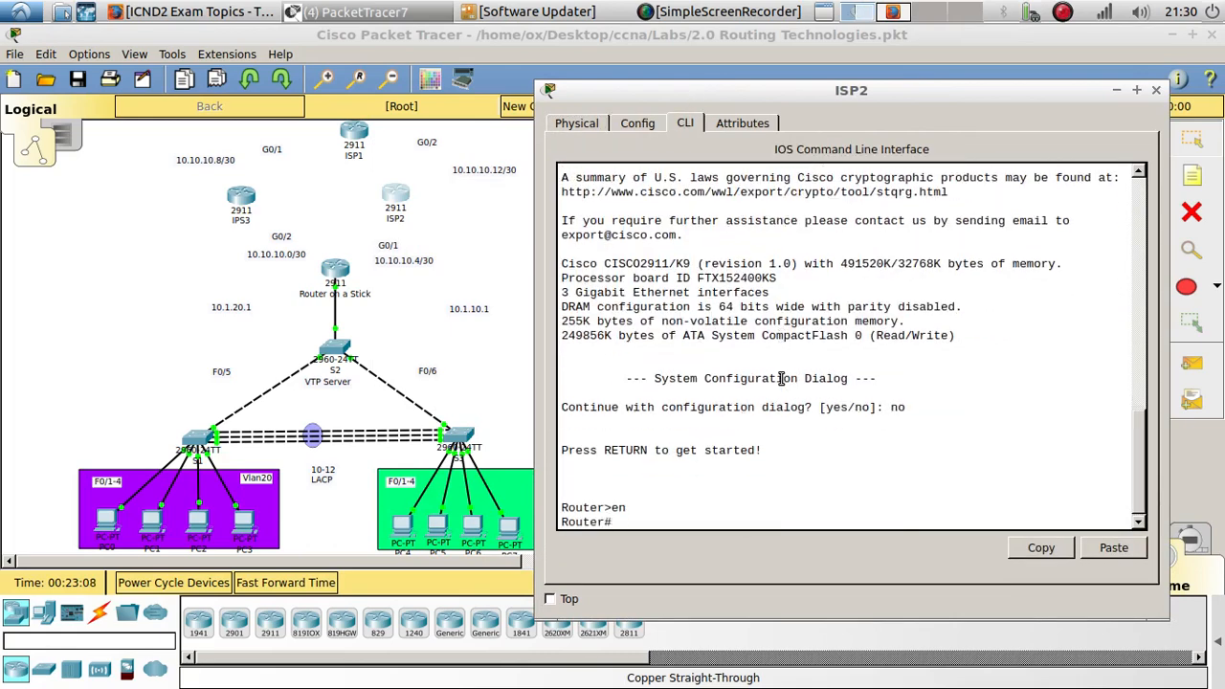
type("config t")
key("Return")
key("Return")
key("Return")
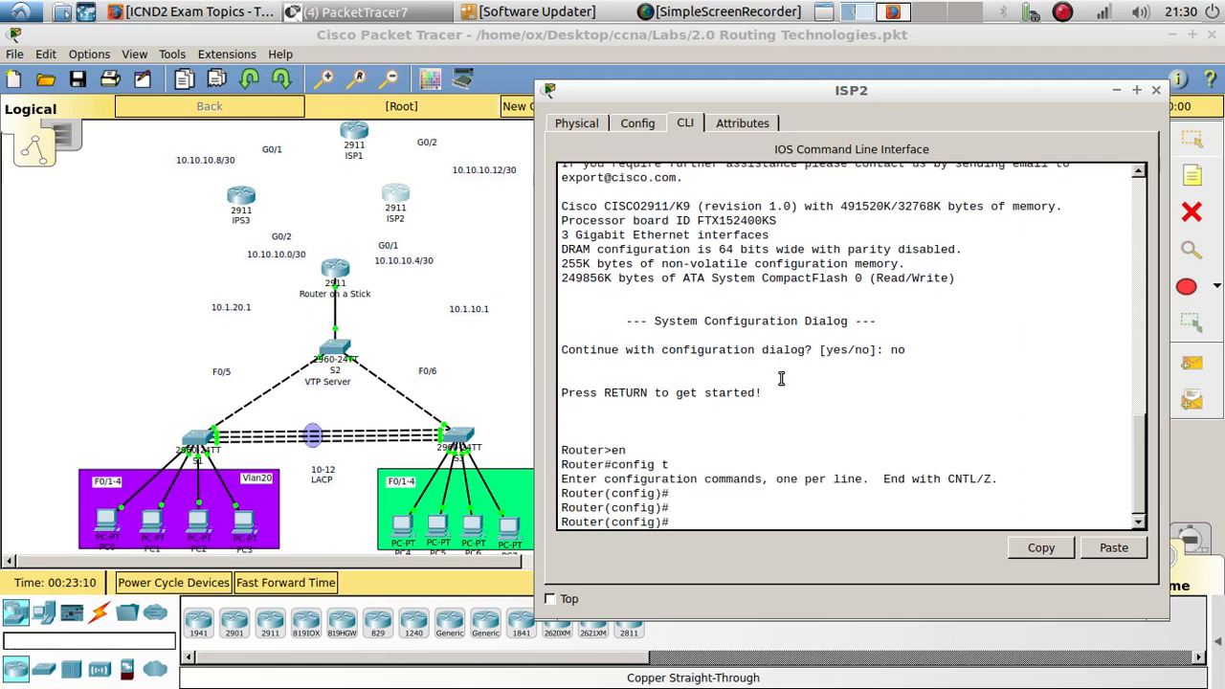
- Assign 10.10.10.6 255.255.255.252 to interface G0/1 and bring the interface up with no shutdown
type("int g0")
type("/1")
key("Return")
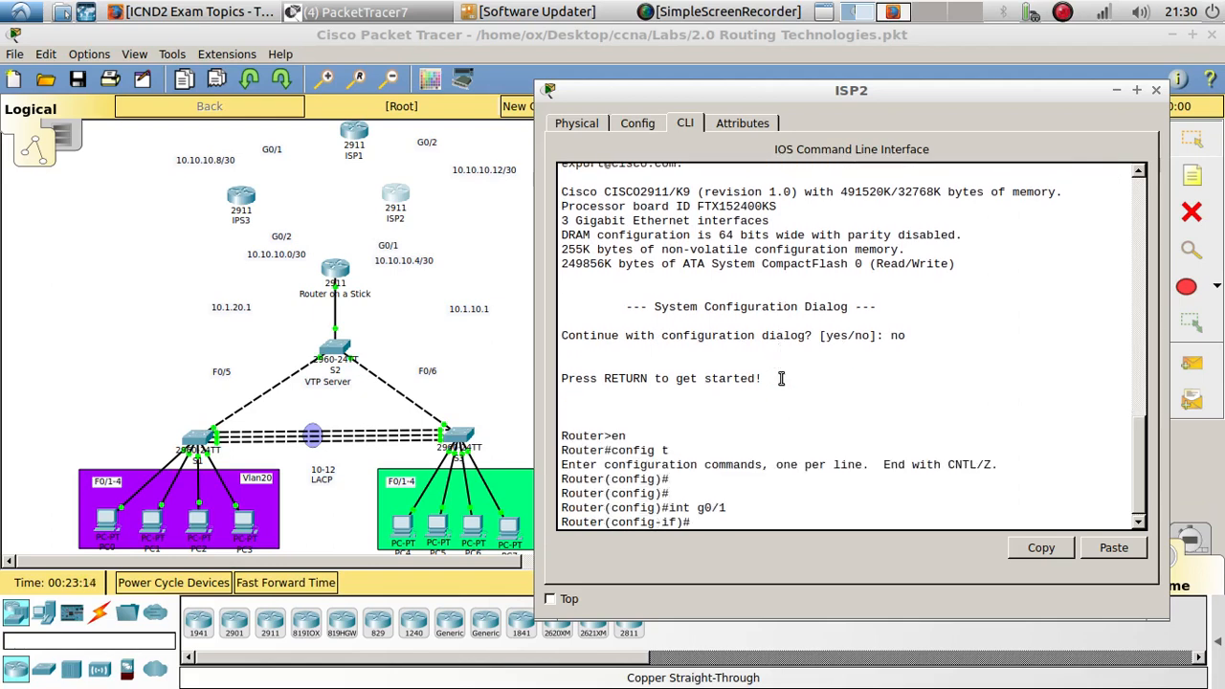
type("ip add")
key("Tab")
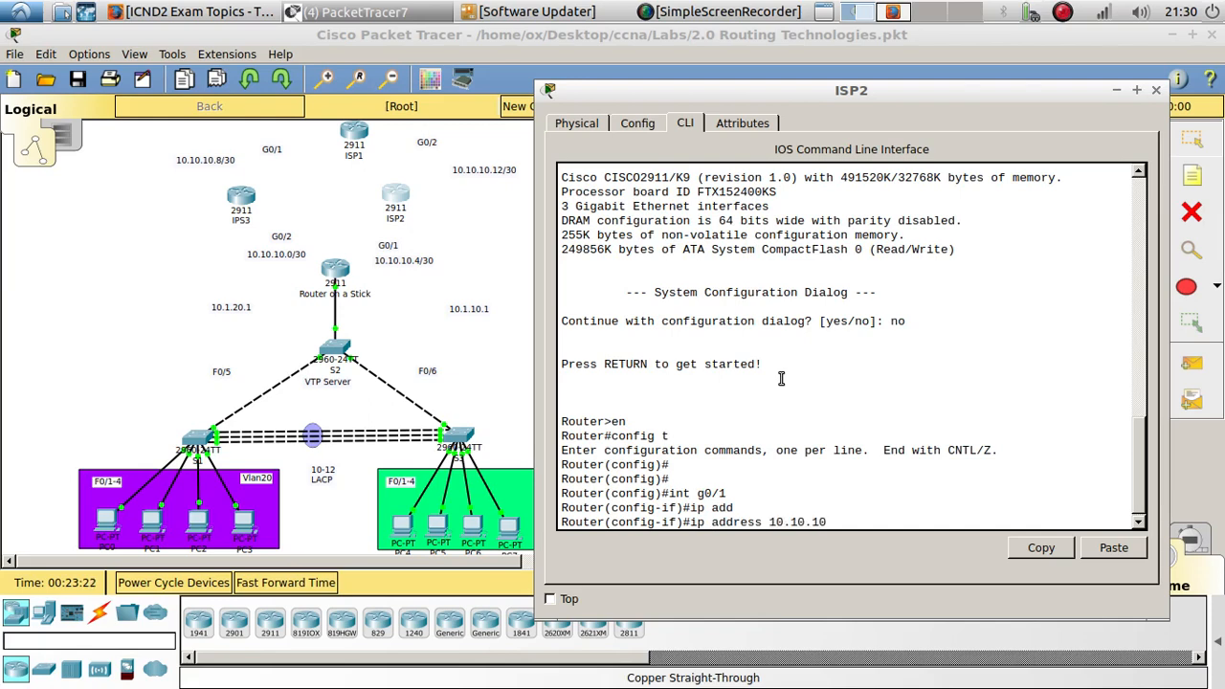
type("10.10.10.6 255.255.255.252")
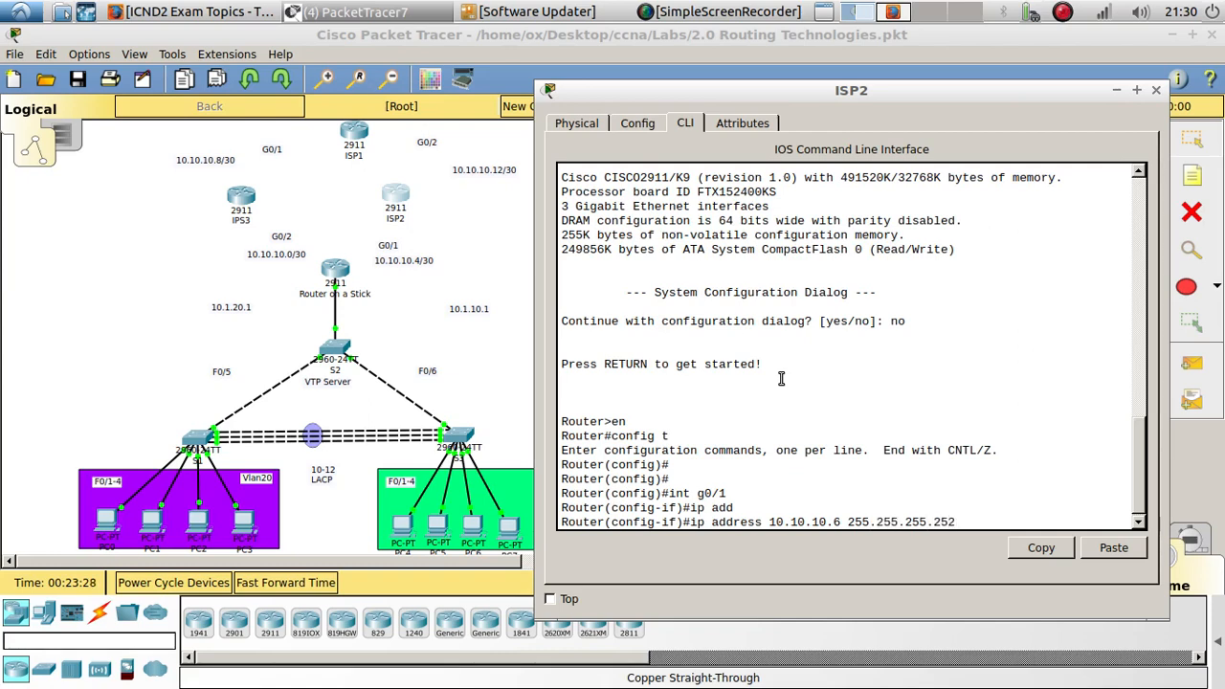
key("Return")
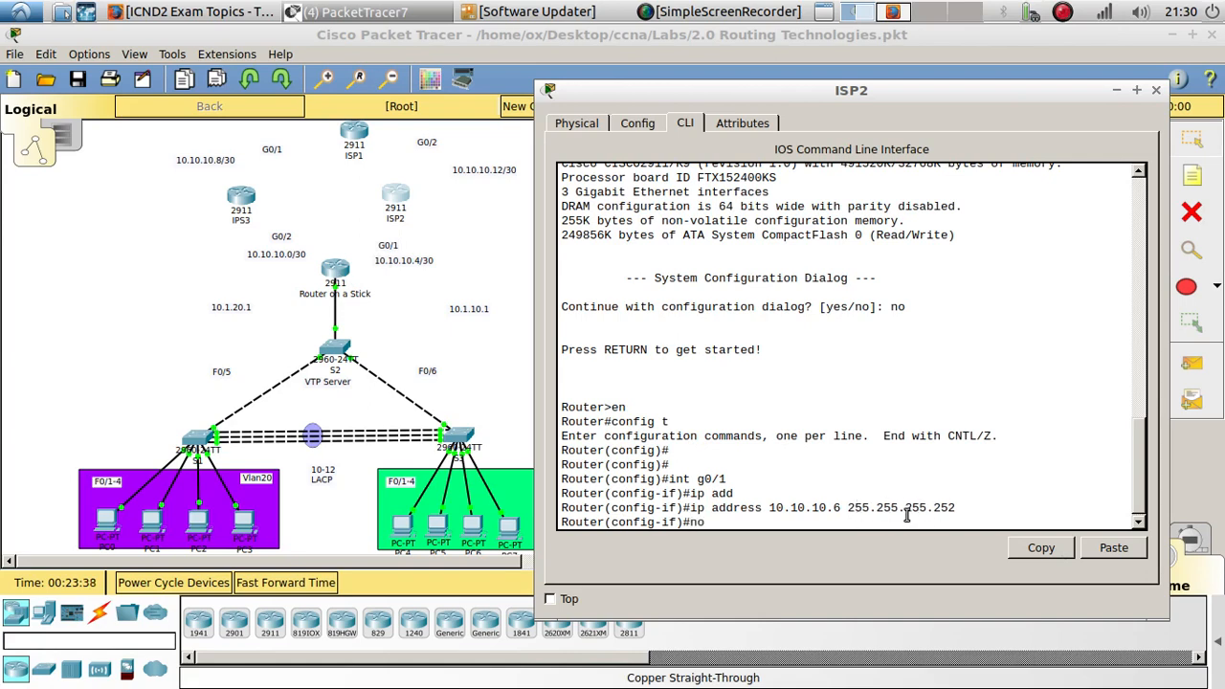
key("Tab")
key("Return")
- Assign 10.10.10.13 255.255.255.252 to interface G0/2 and bring it up with no shutdown
key("Up")
key("Up")
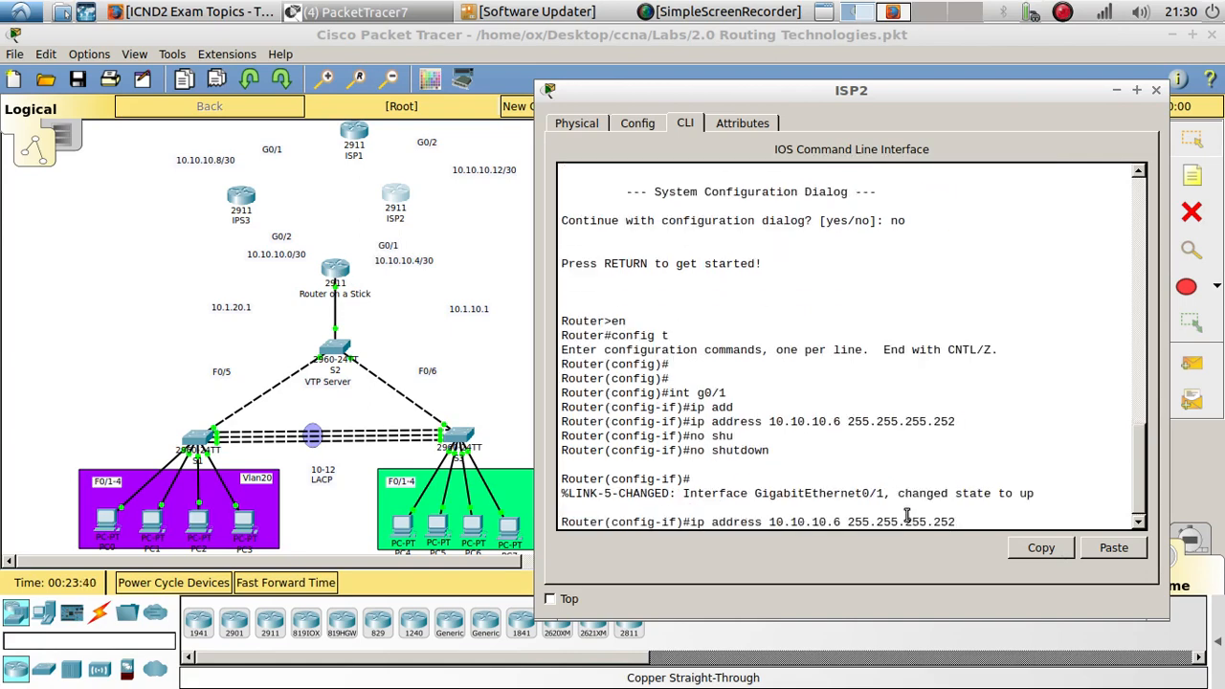
key("Up")
key("Up")
type("2")
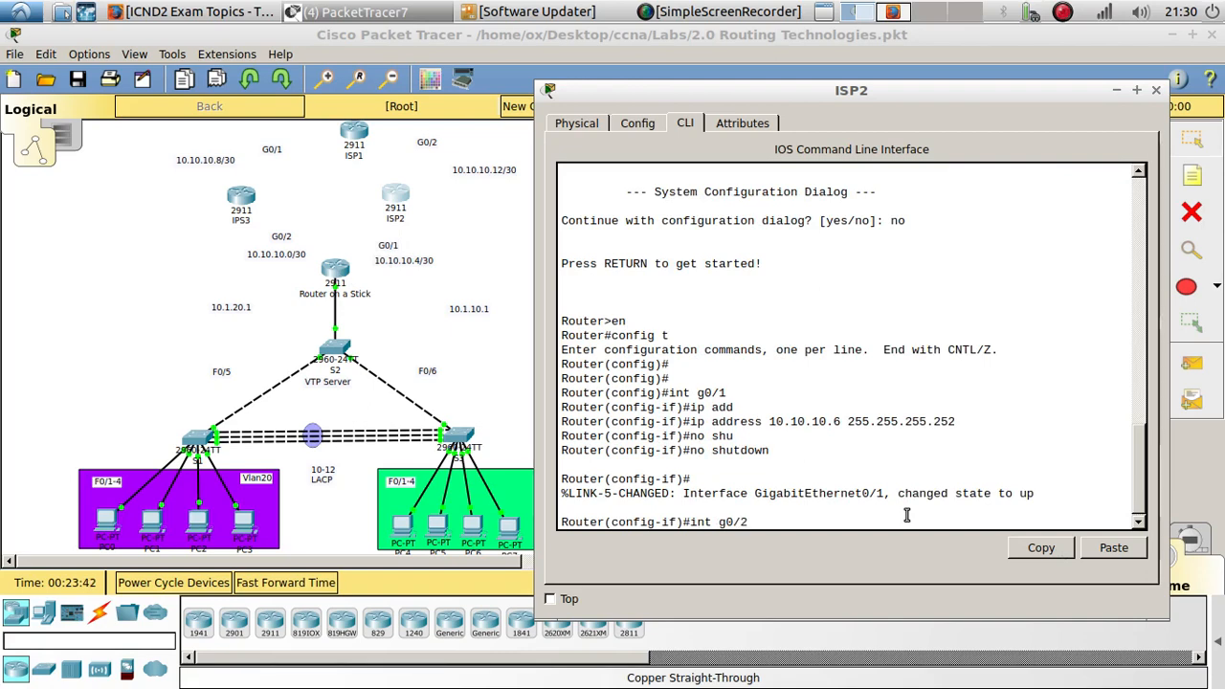
key("Return")
key("Up")
key("Up")
key("Up")
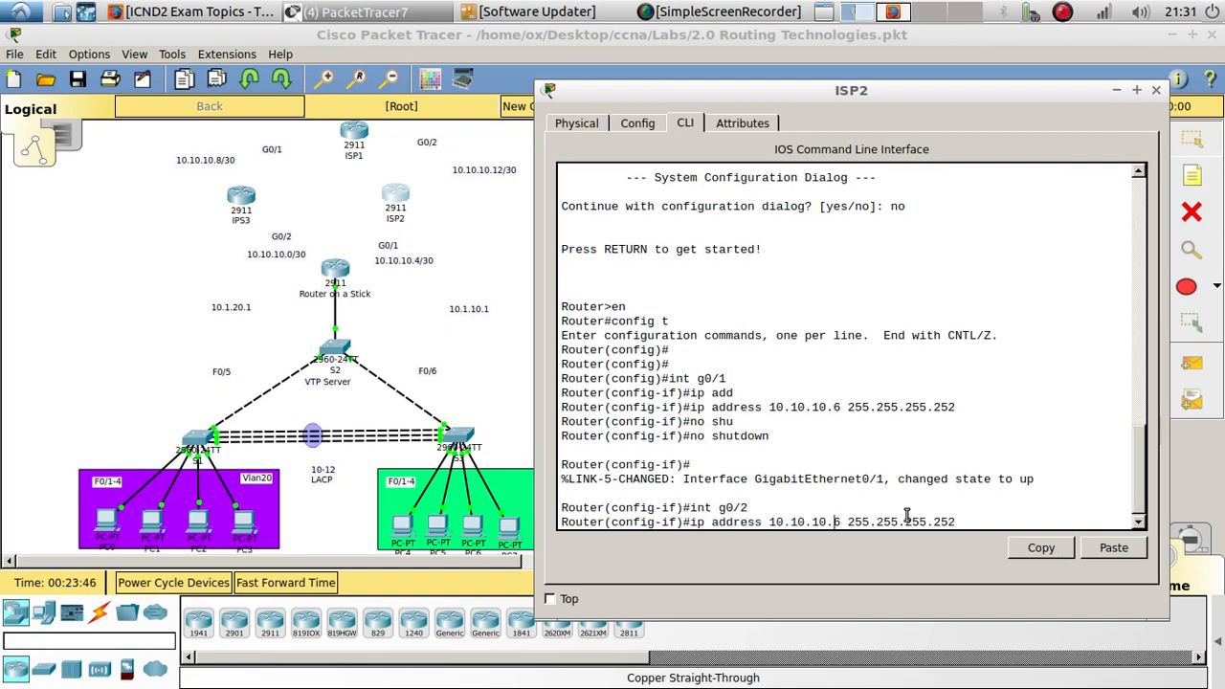
key("Left")
key("Left")
key("Left")
key("Left")
key("Left")
key("Left")
key("Left")
key("Left")
key("Left")
key("Left")
key("Left")
key("Left")
key("Left")
key("Left")
key("Left")
key("Left")
key("BackSpace")
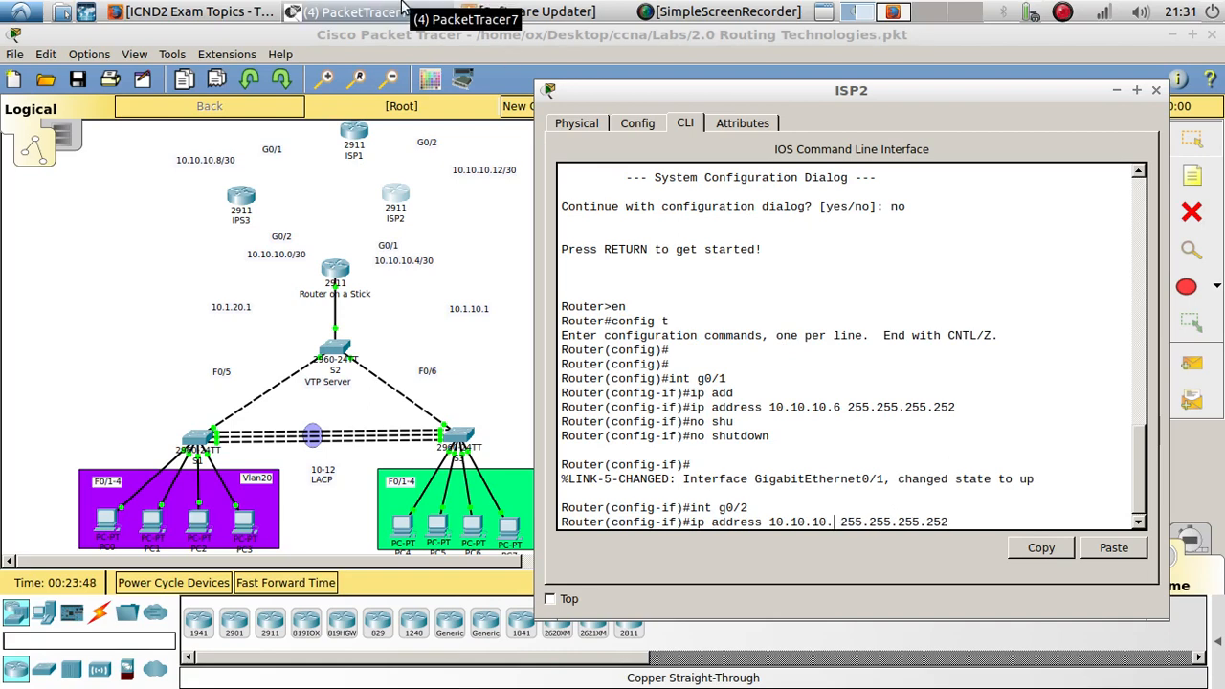
type("13")
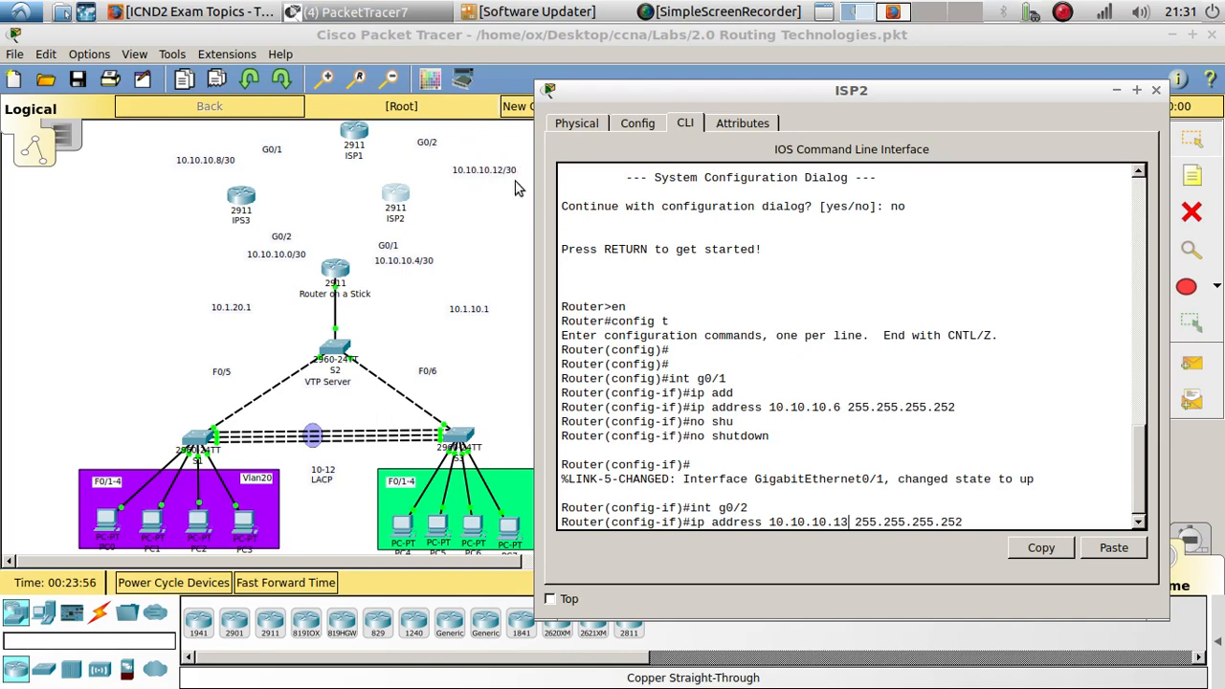
triple_click(969, 521)
key("Return")
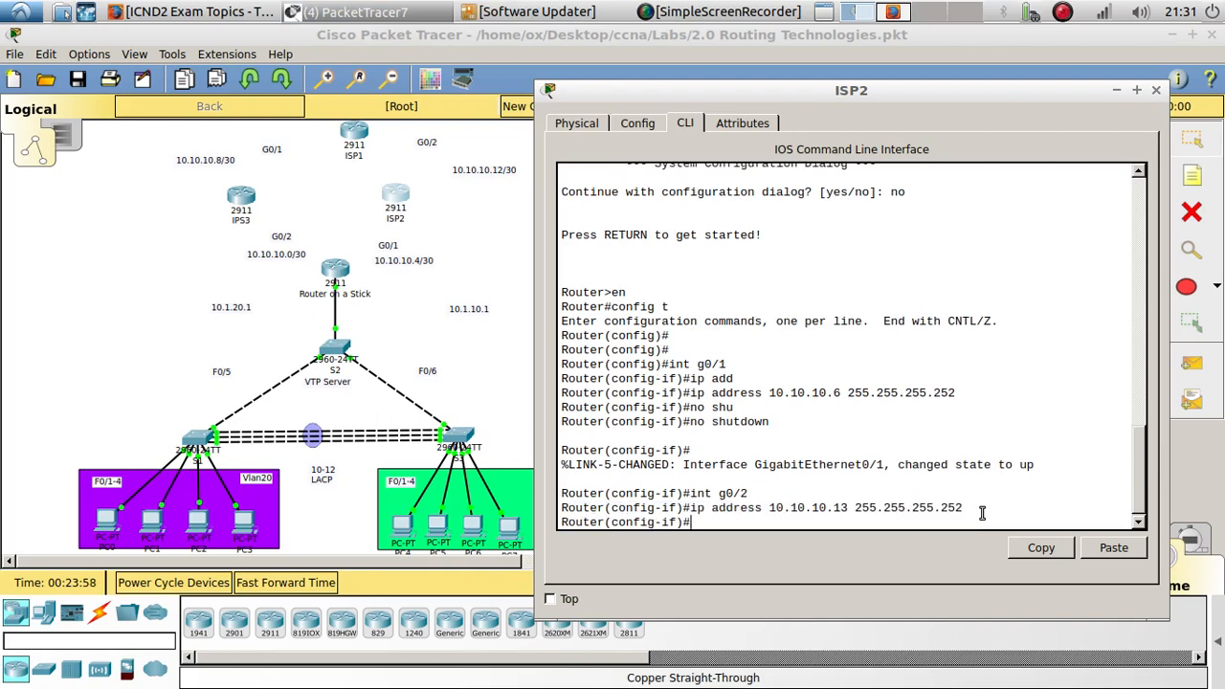
type("no shu")
key("Tab")
key("Return")
- Start OSPF process 1 and advertise networks 10.10.10.4 and 10.10.10.12 with wildcard 0.0.0.3 in area 0
key("Return")
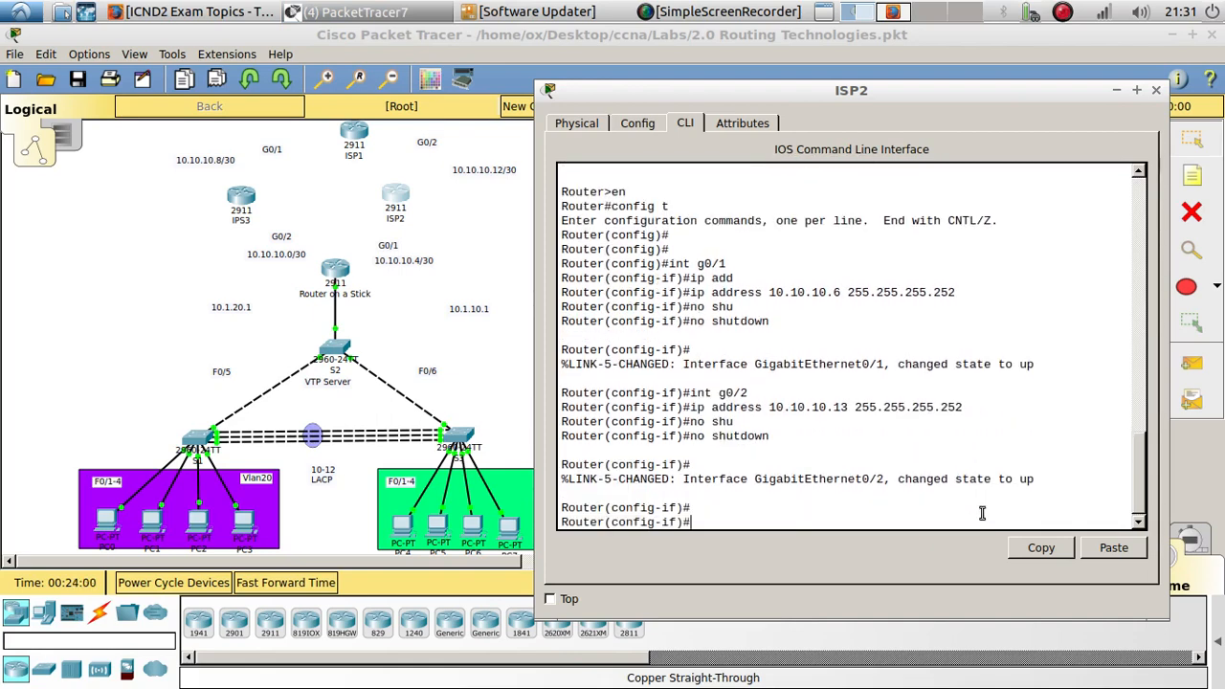
type("exit")
key("Return")
key("Return")
type("route")
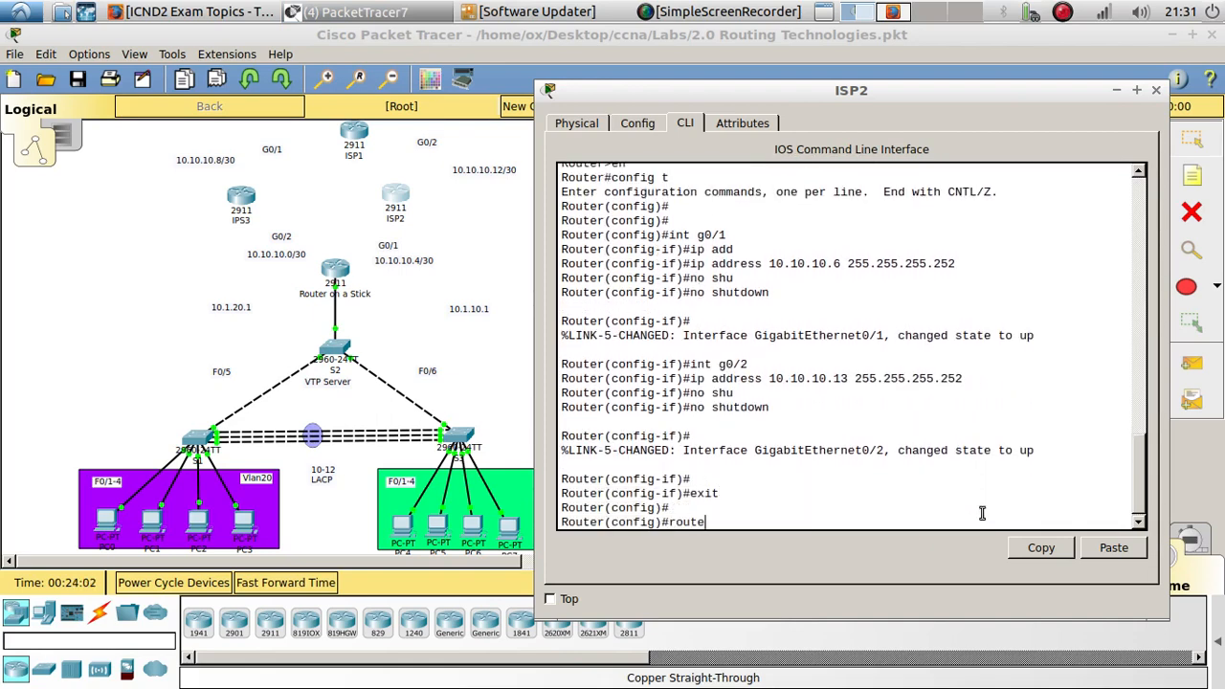
type("r os")
key("Tab")
type("1")
key("Return")
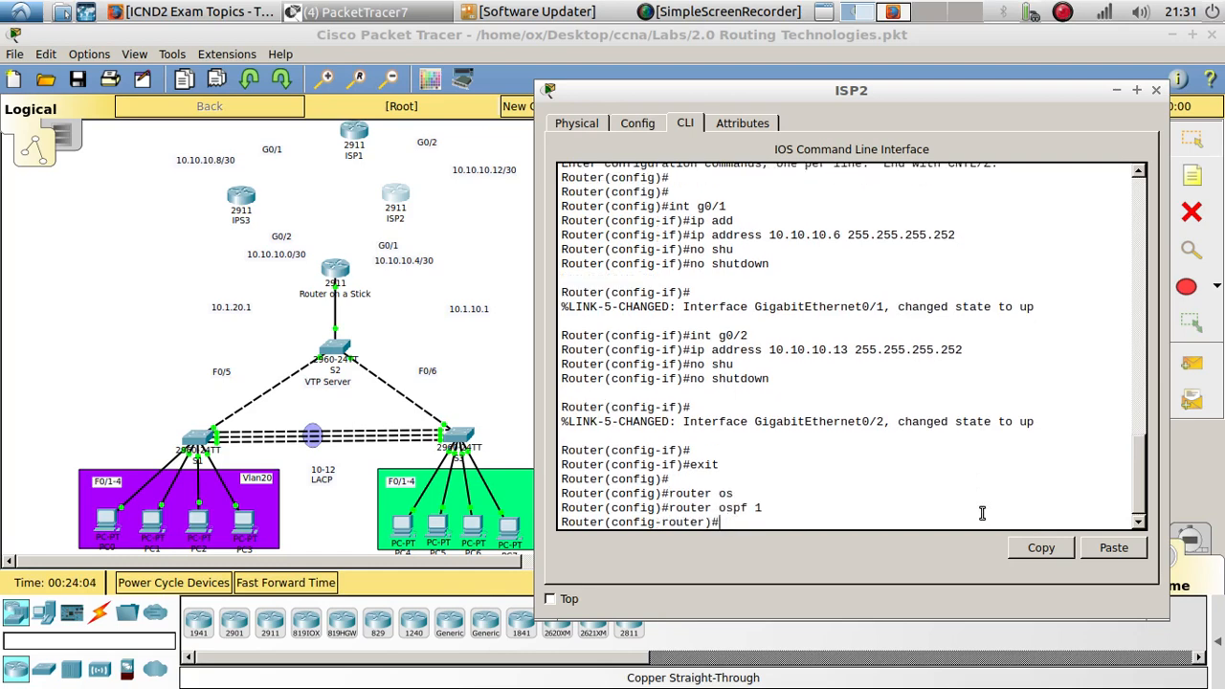
key("Return")
type("net")
key("Tab")
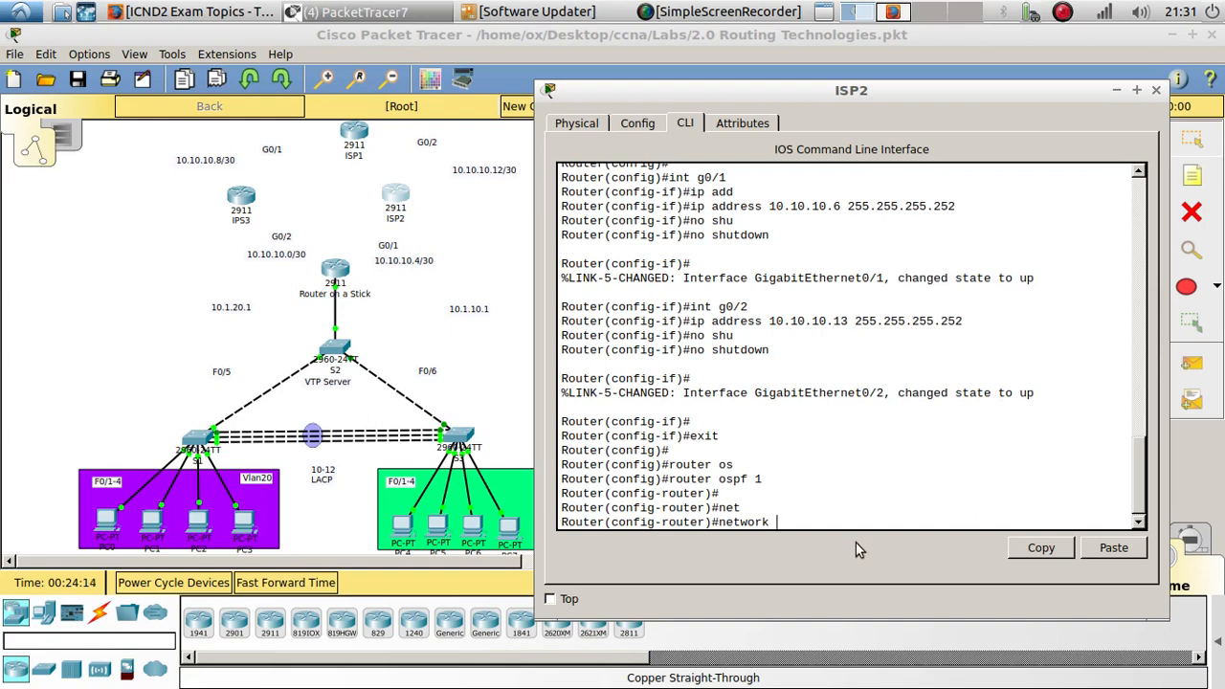
type("10.10.10.4 0.0.0.3 ar")
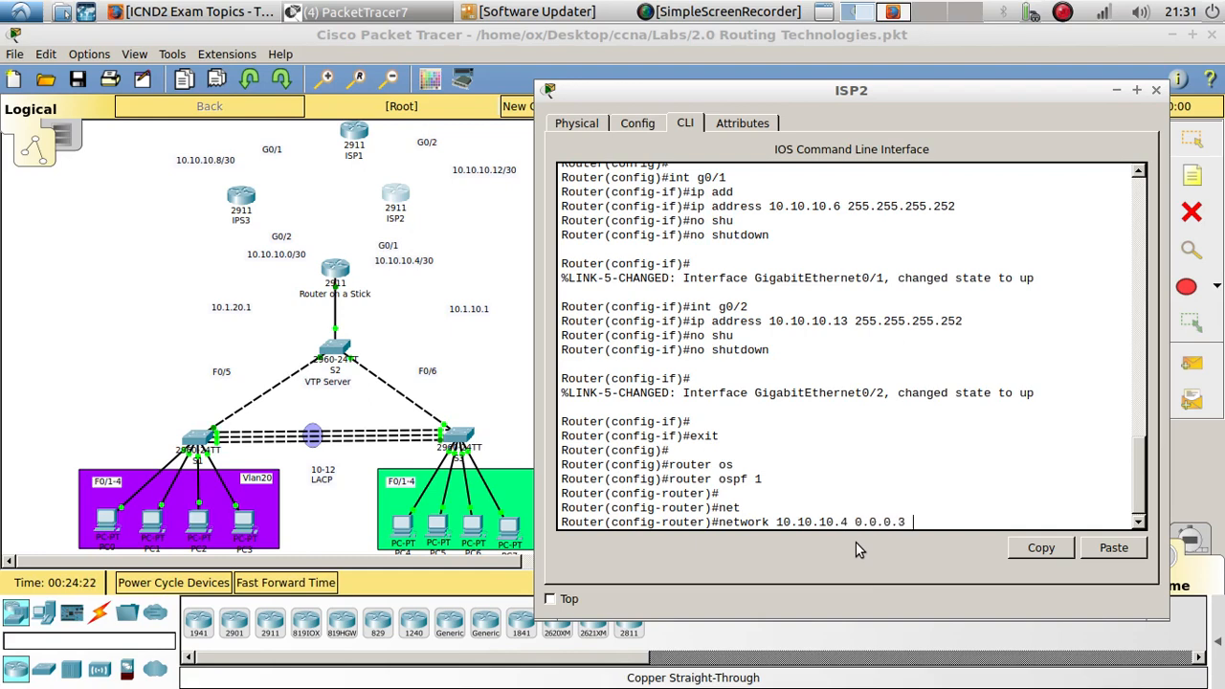
key("Tab")
type("0")
key("Return")
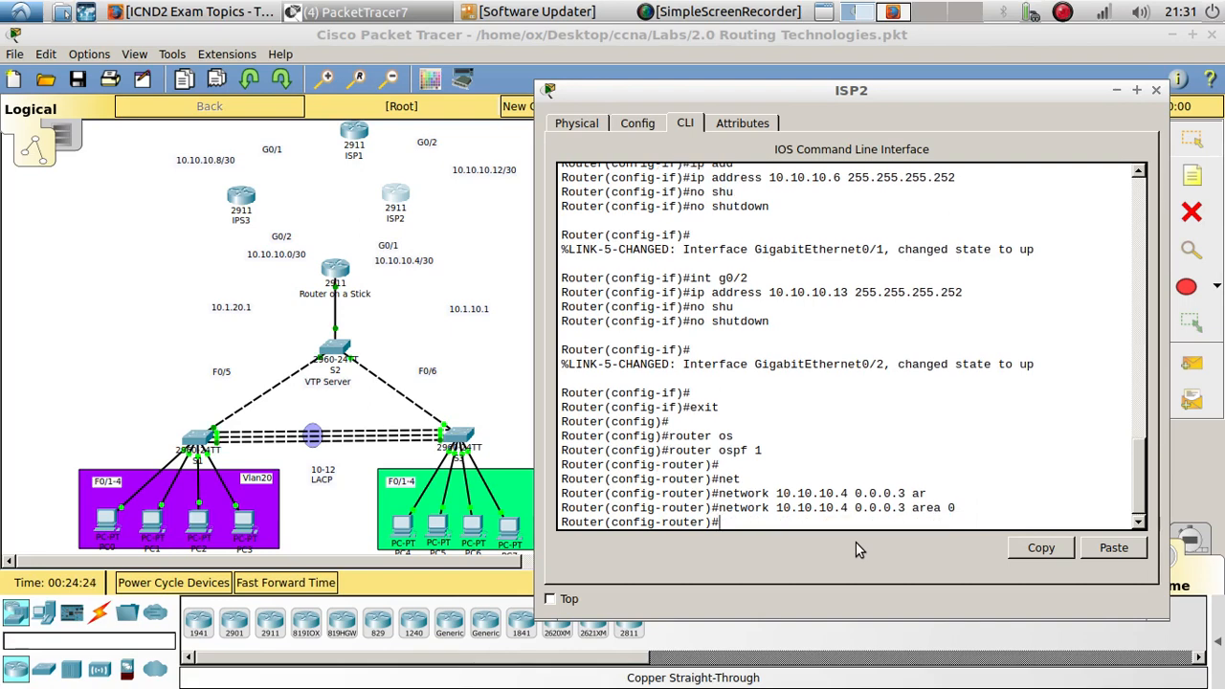
key("Up")
key("BackSpace")
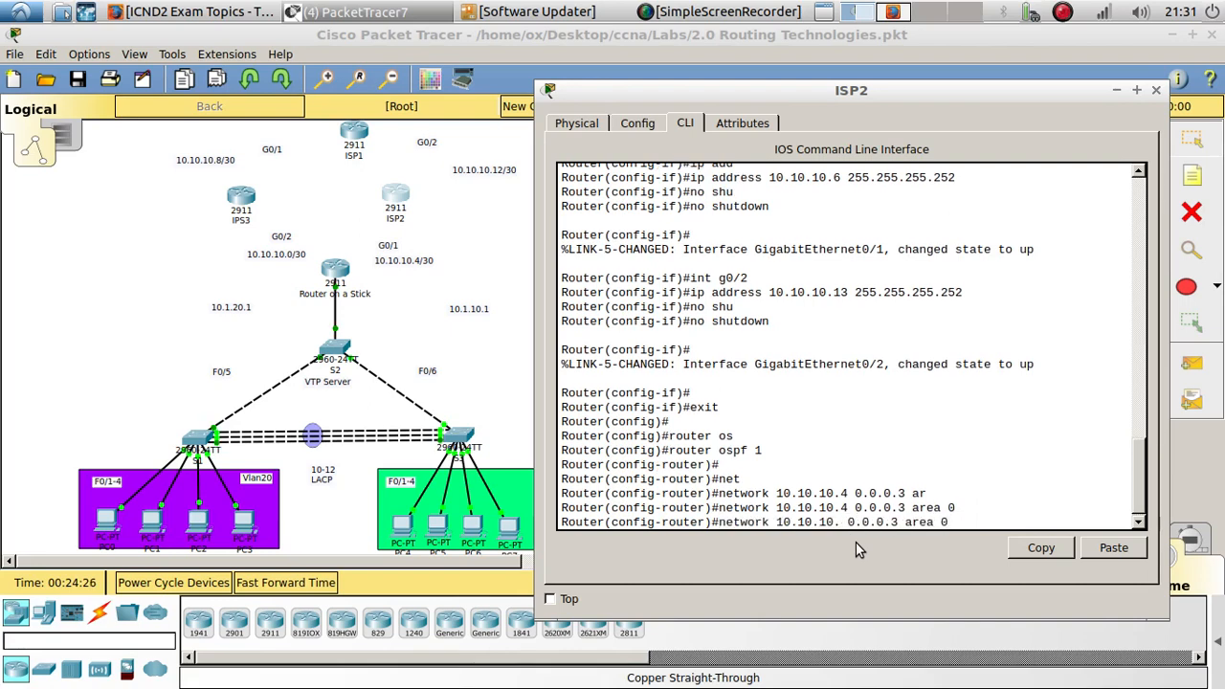
type("12")
key("Return")
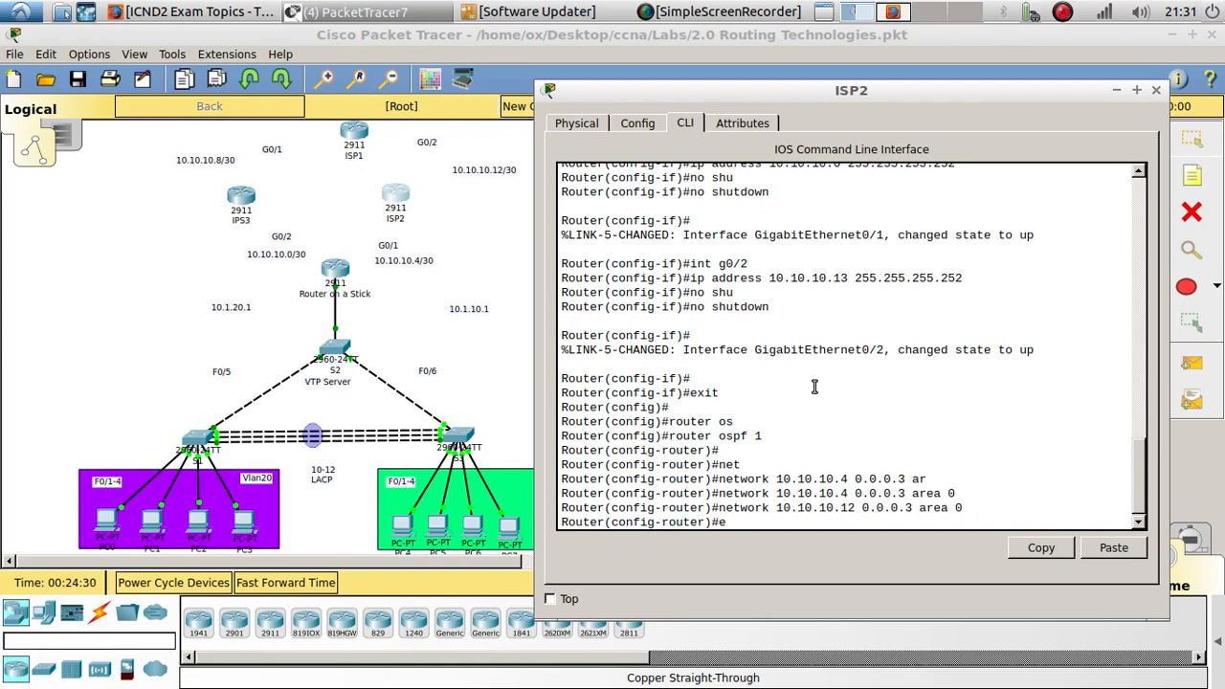
- Leave router configuration and set the router's hostname to ISP2
type("exo")
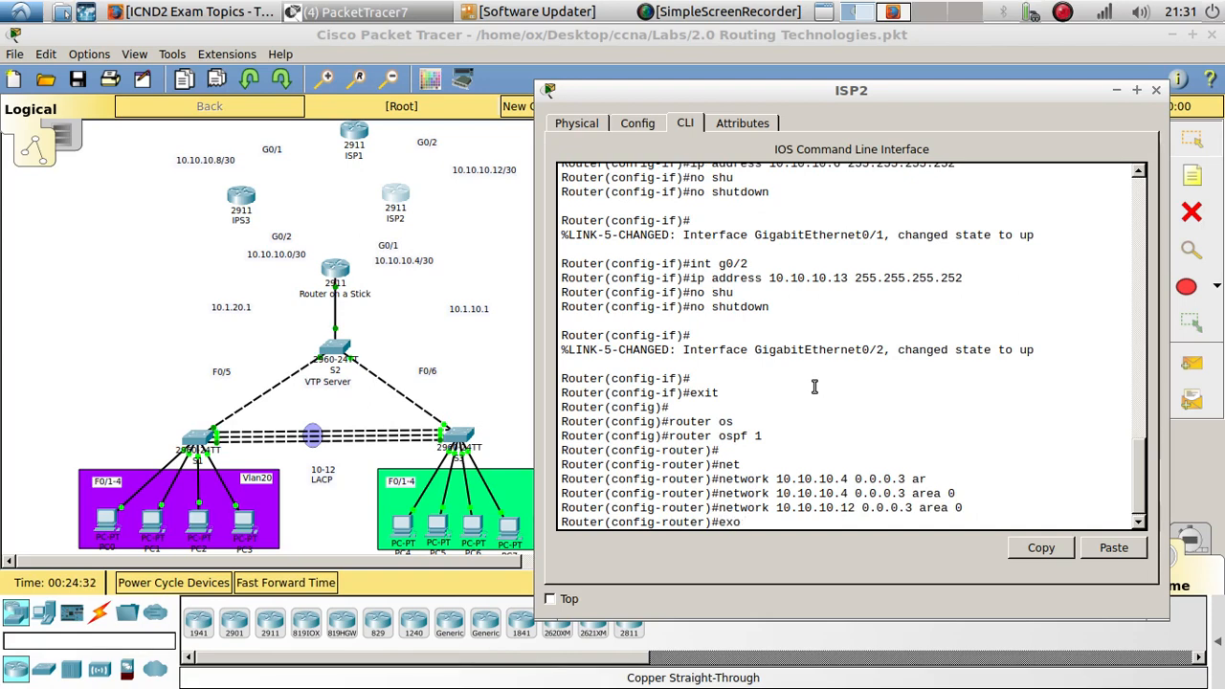
key("Return")
key("Return")
type("hos")
key("Tab")
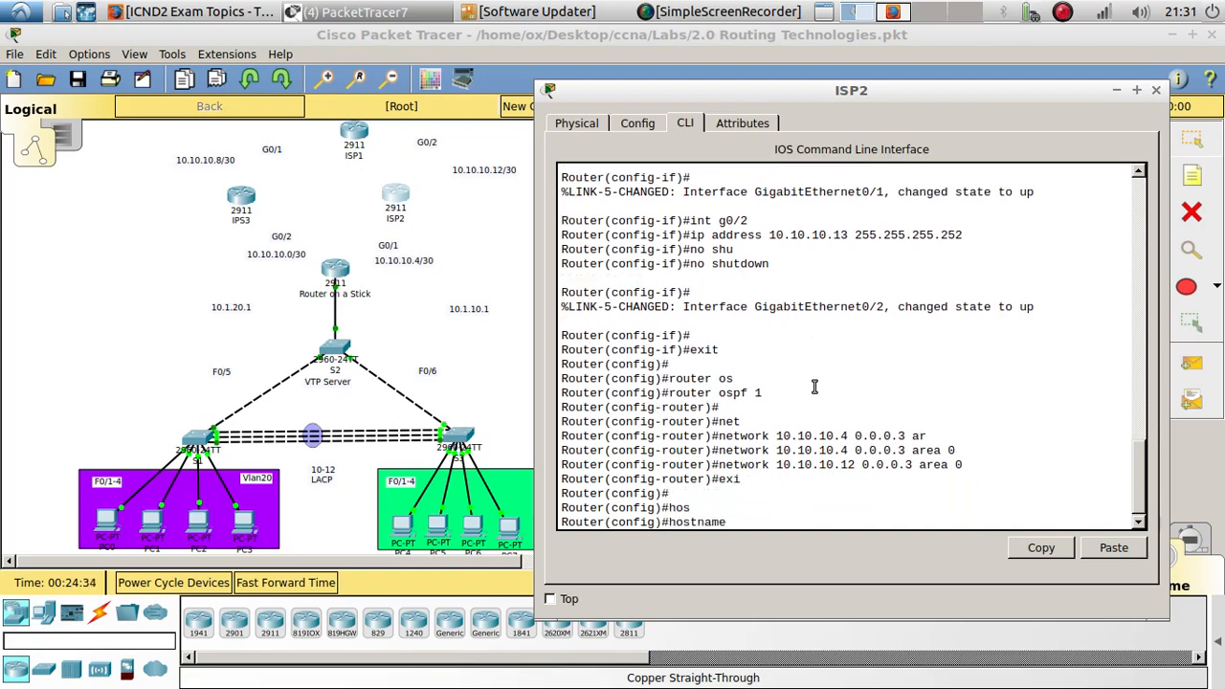
key("Return")
key("Return")
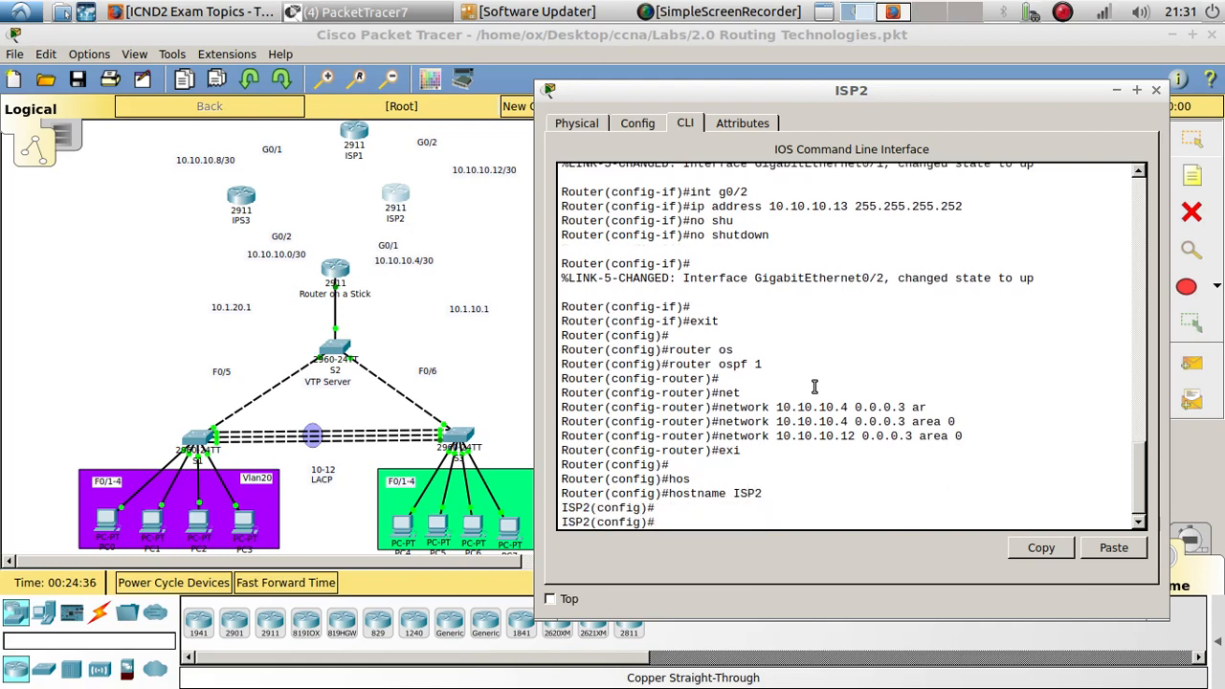
- Reposition the ISP2 and ISP1 routers slightly in the topology
left_click(414, 212)
left_click_drag(397, 196, 427, 197)
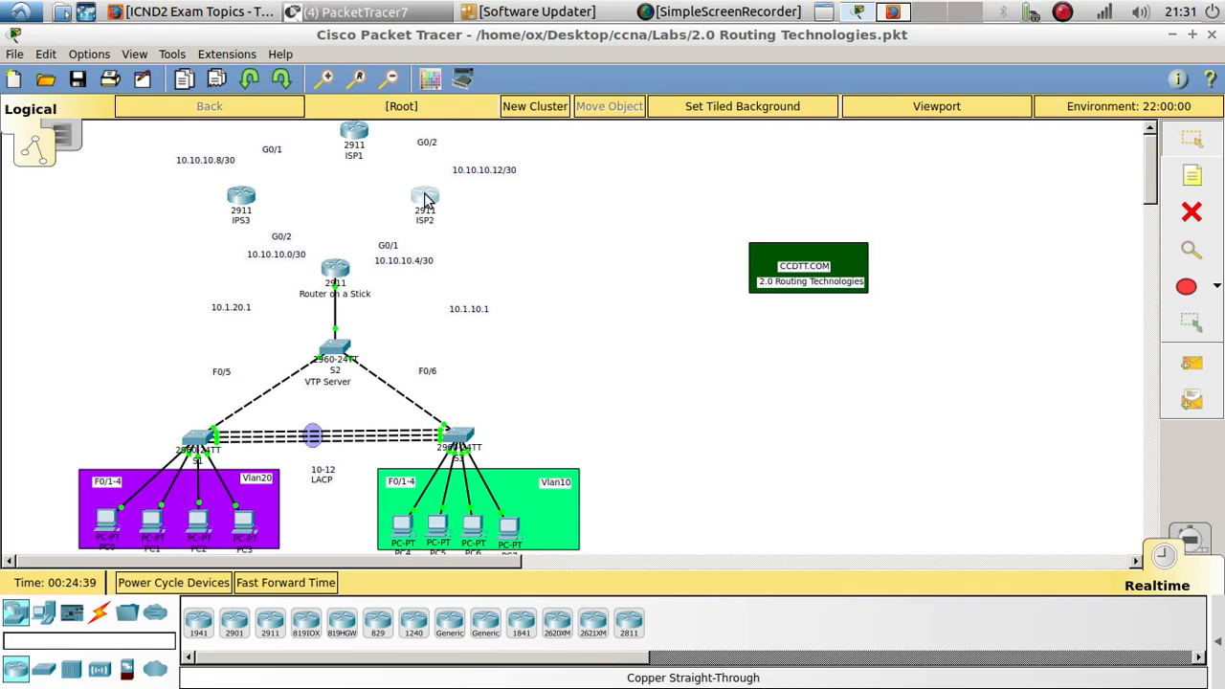
left_click_drag(355, 134, 338, 134)
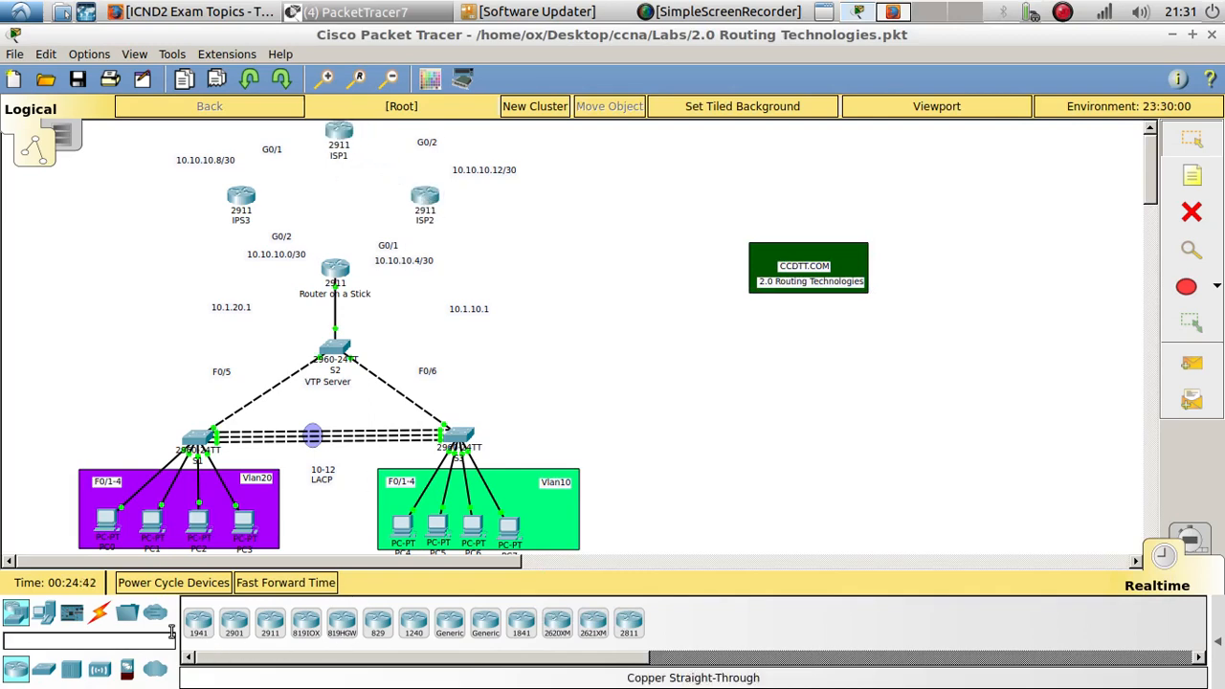
- Connect Router on a Stick to ISP2 with a copper cross-over cable
left_click(100, 613)
left_click(305, 623)
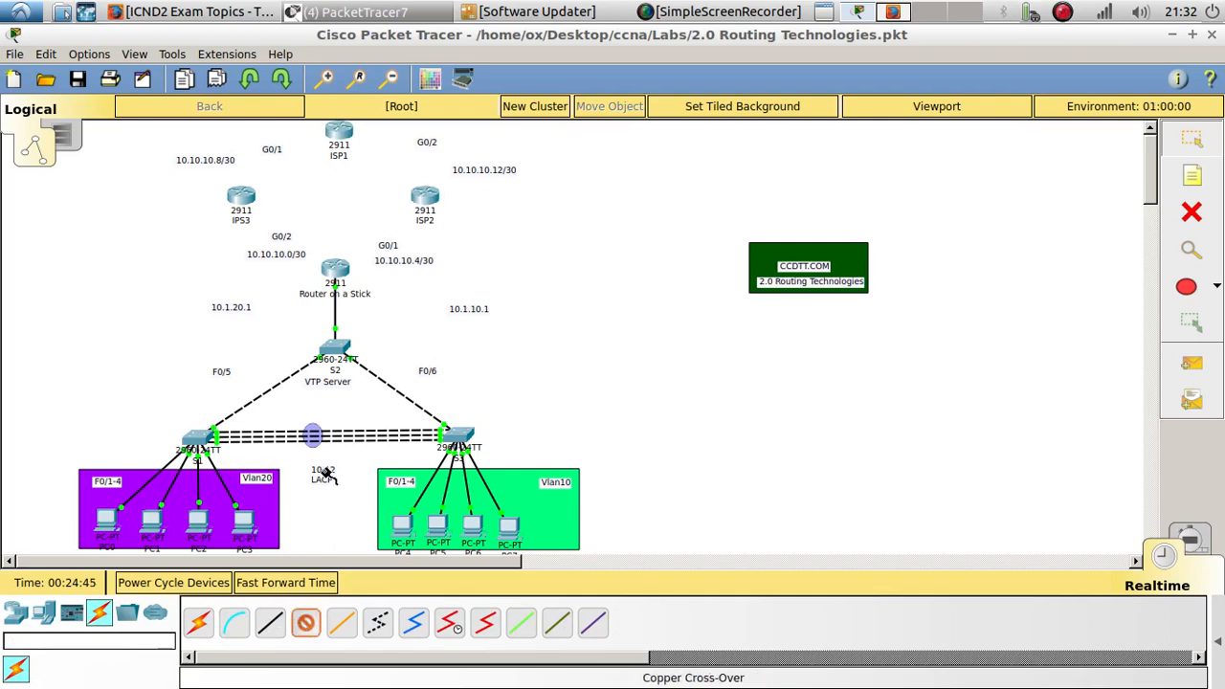
left_click(331, 264)
left_click(408, 325)
left_click(424, 197)
left_click(498, 267)
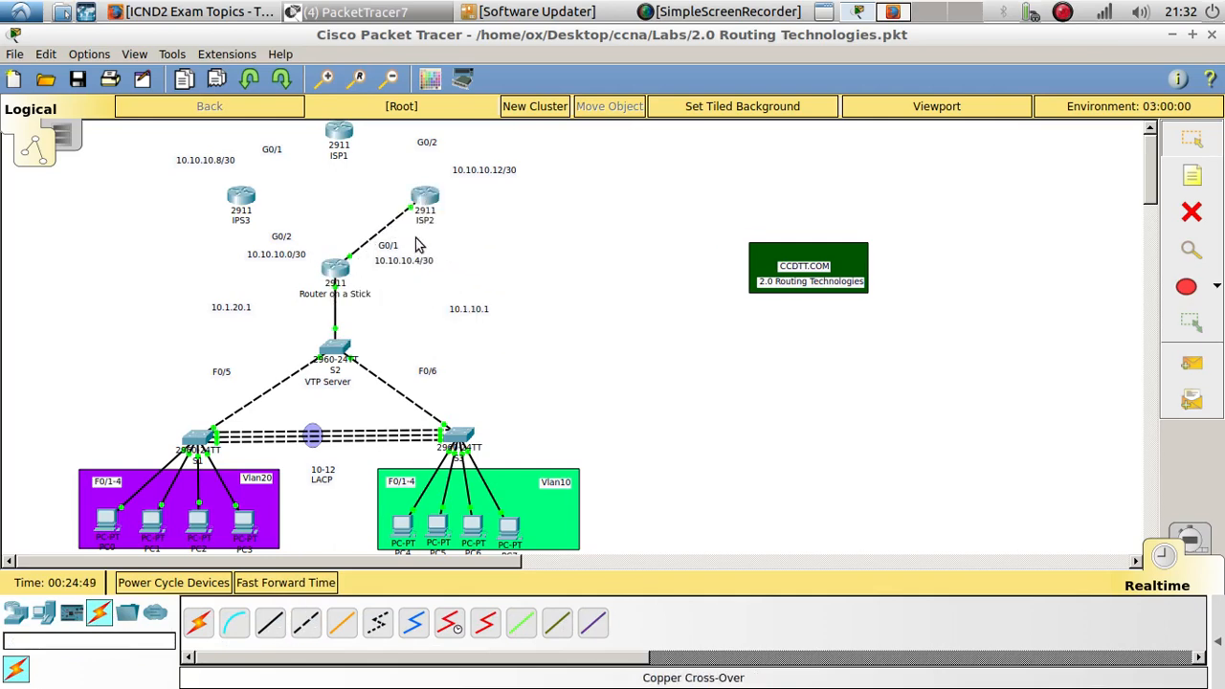
left_click(345, 270)
- Review the command line output on Router on a Stick and ISP2 for the OSPF neighbour adjacency
left_click_drag(577, 134, 803, 106)
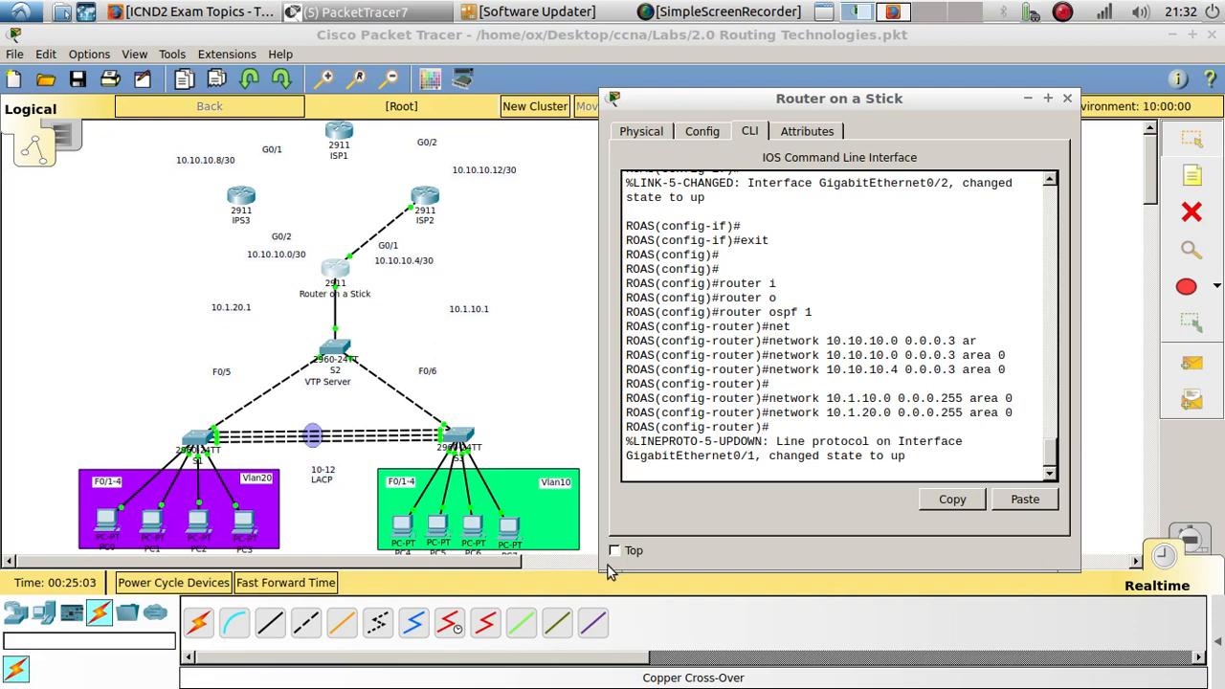
left_click_drag(601, 571, 517, 574)
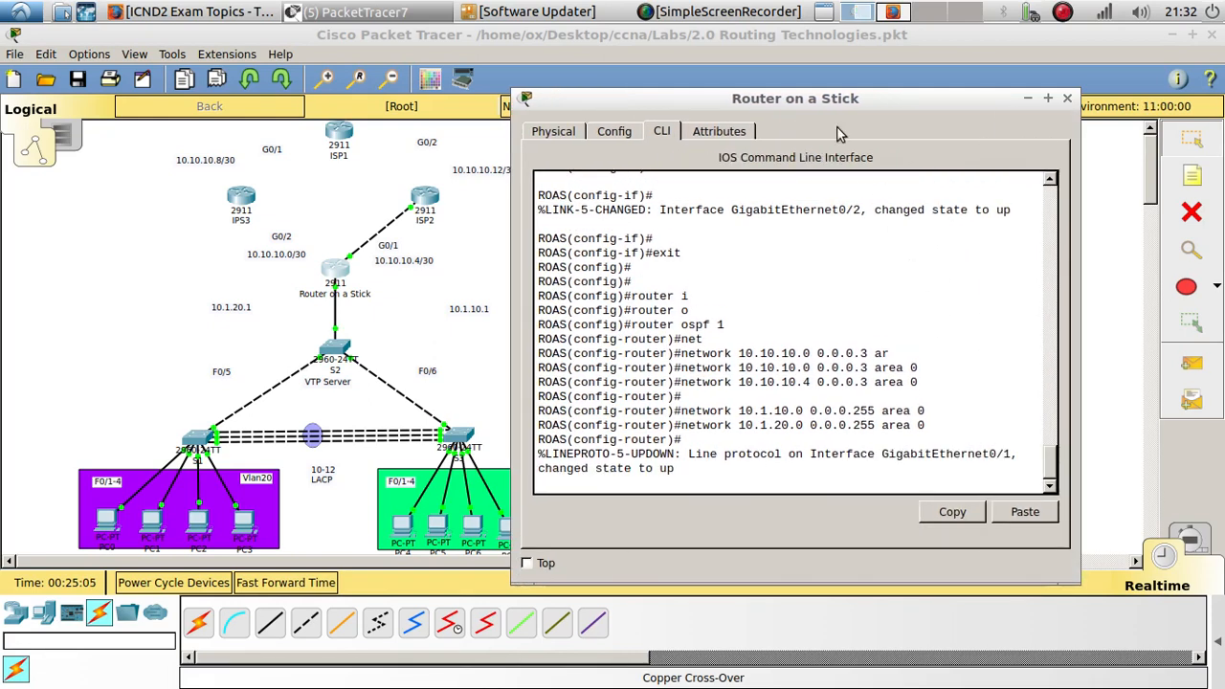
left_click_drag(825, 103, 931, 51)
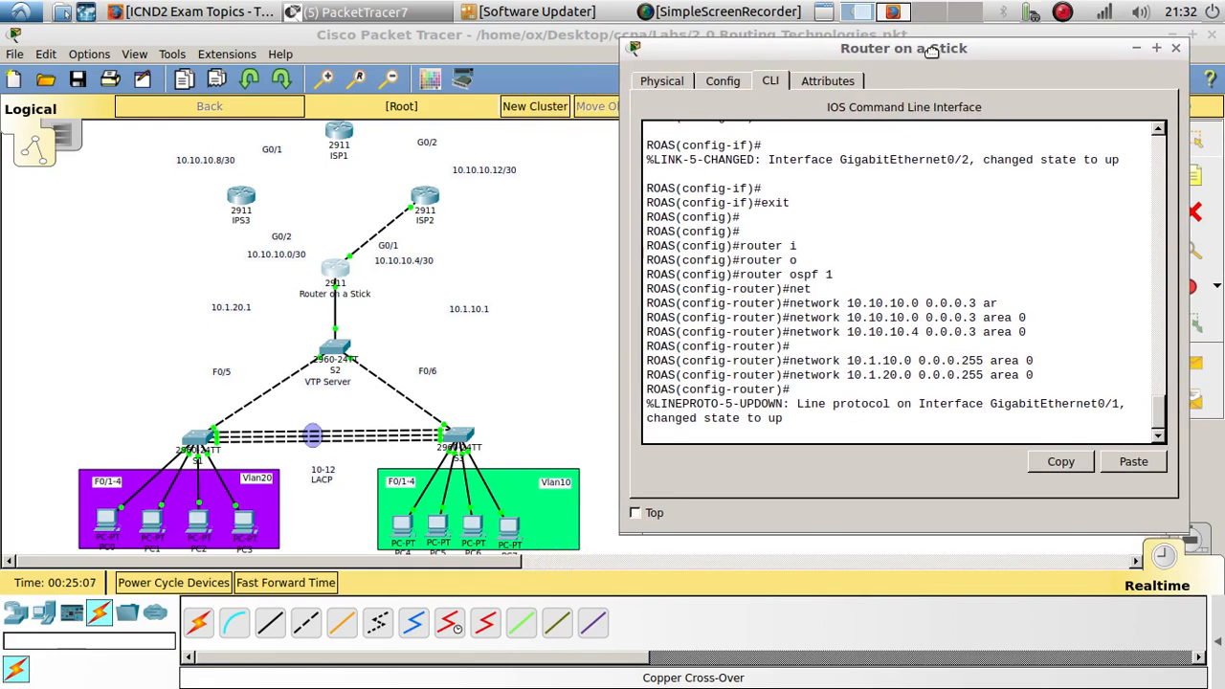
key("Return")
key("Return")
key("Return")
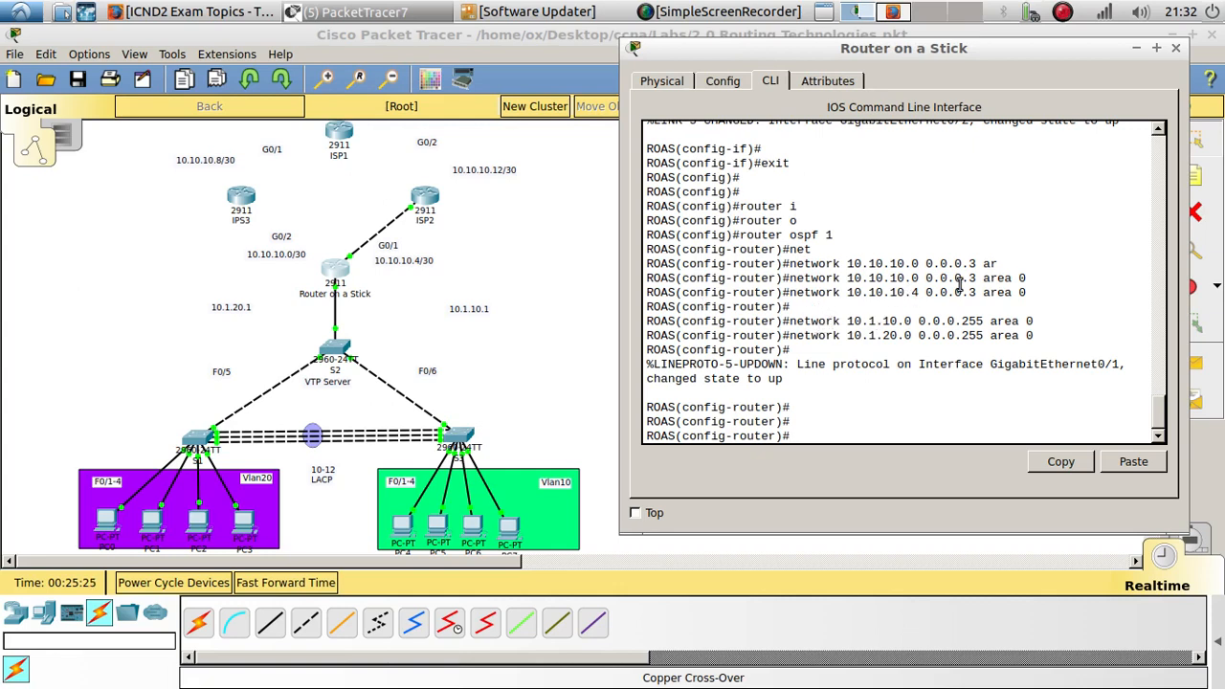
left_click(438, 206)
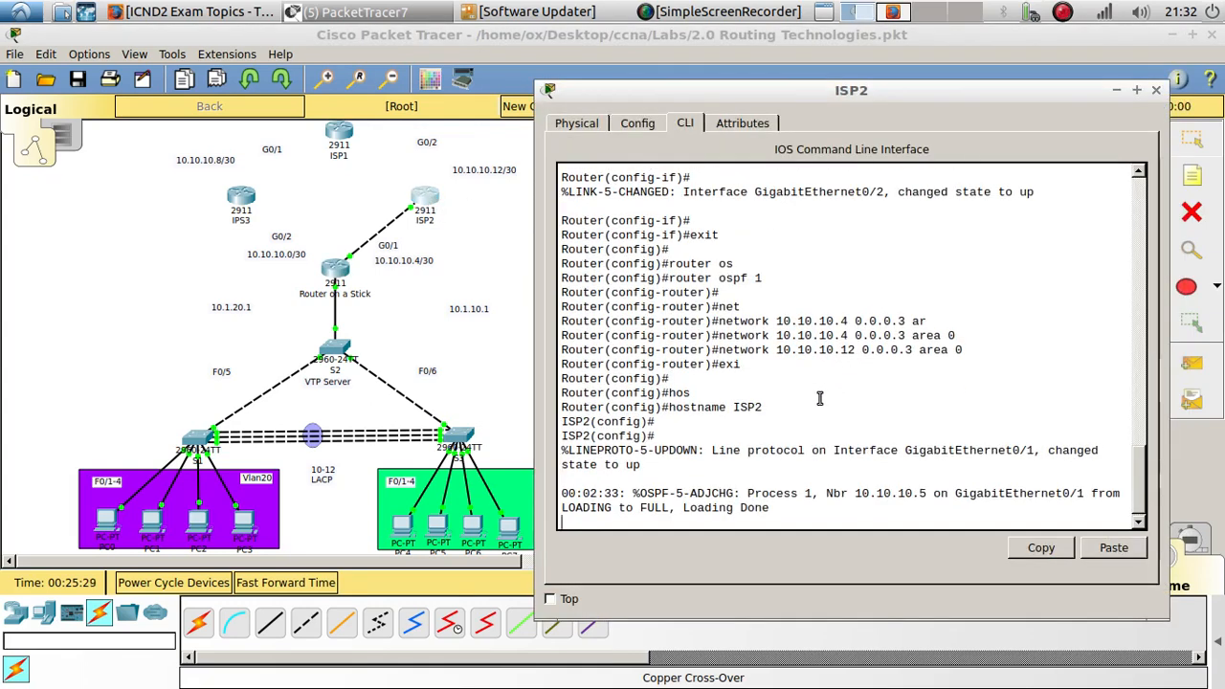
left_click_drag(770, 505, 562, 489)
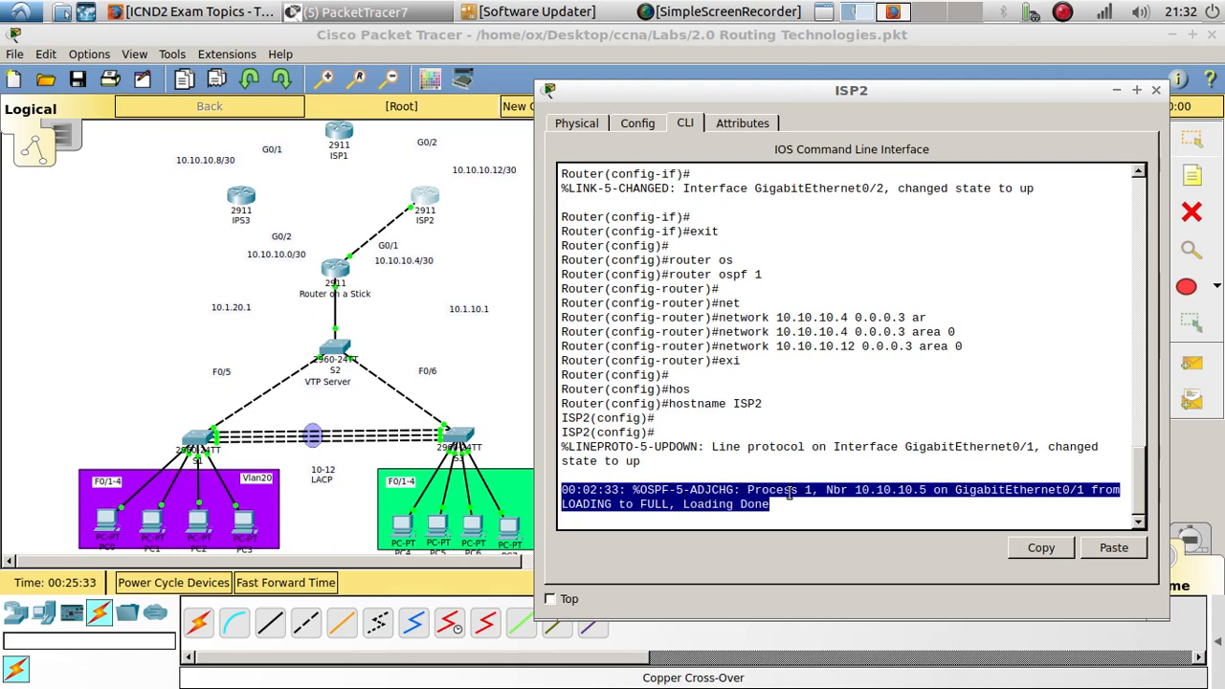
left_click(848, 492)
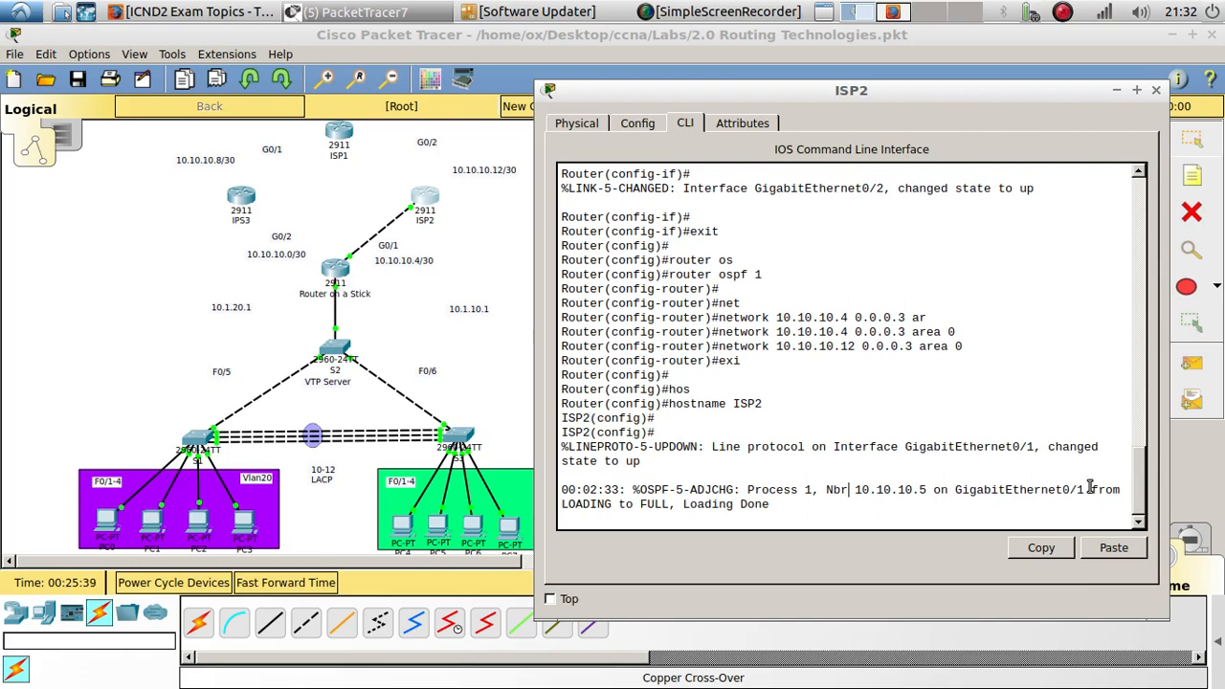
- Switch to Router on a Stick's command line and exit configuration mode with end
left_click_drag(1089, 488, 1055, 490)
left_click(335, 271)
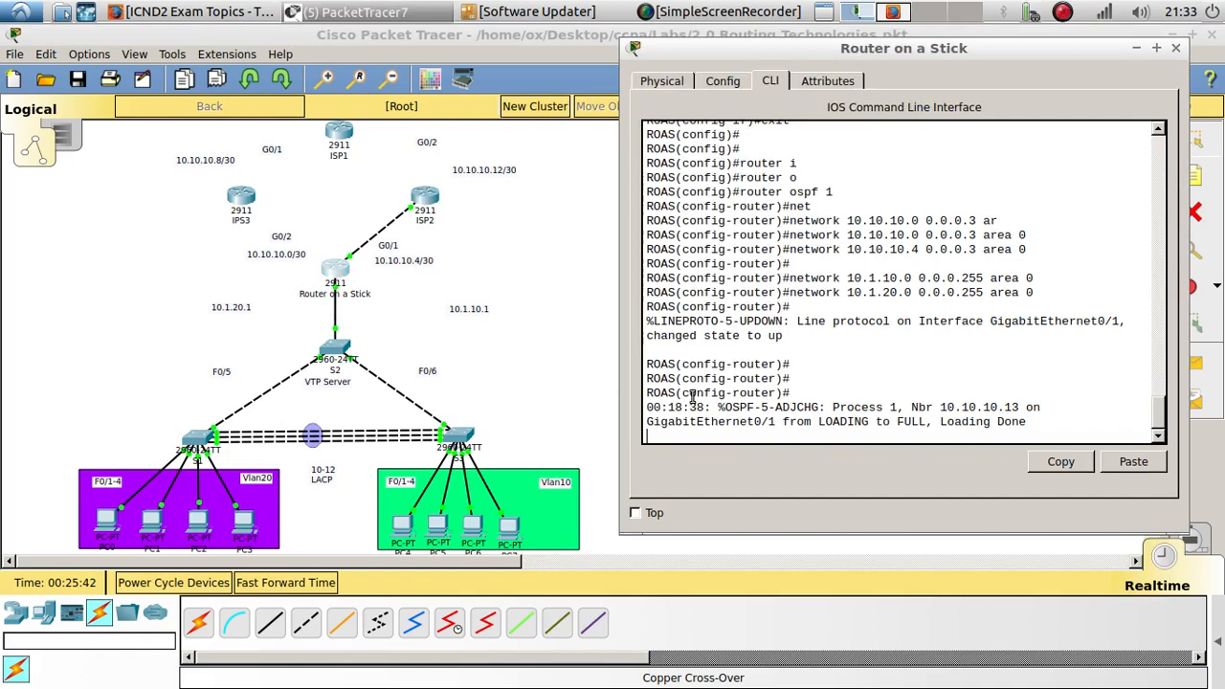
double_click(917, 407)
left_click(842, 422)
key("Return")
key("Return")
key("Return")
type("end")
key("Return")
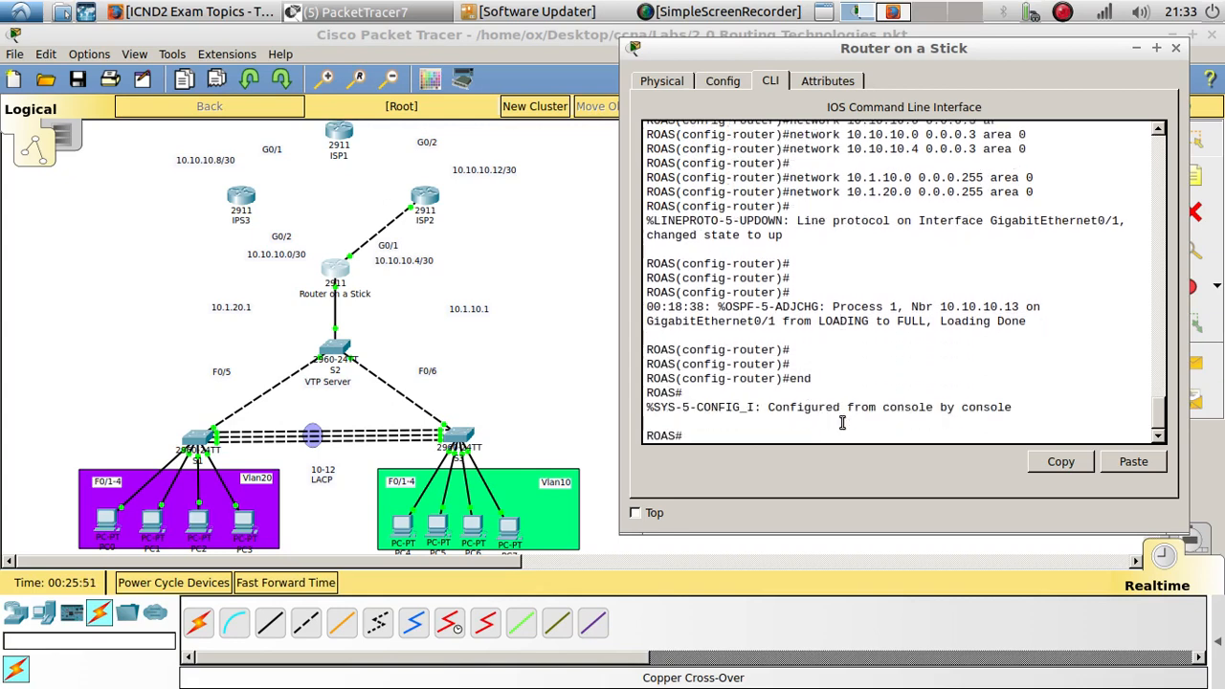
- Display Router on a Stick's OSPF neighbour table and highlight the neighbour ID in the output
key("Return")
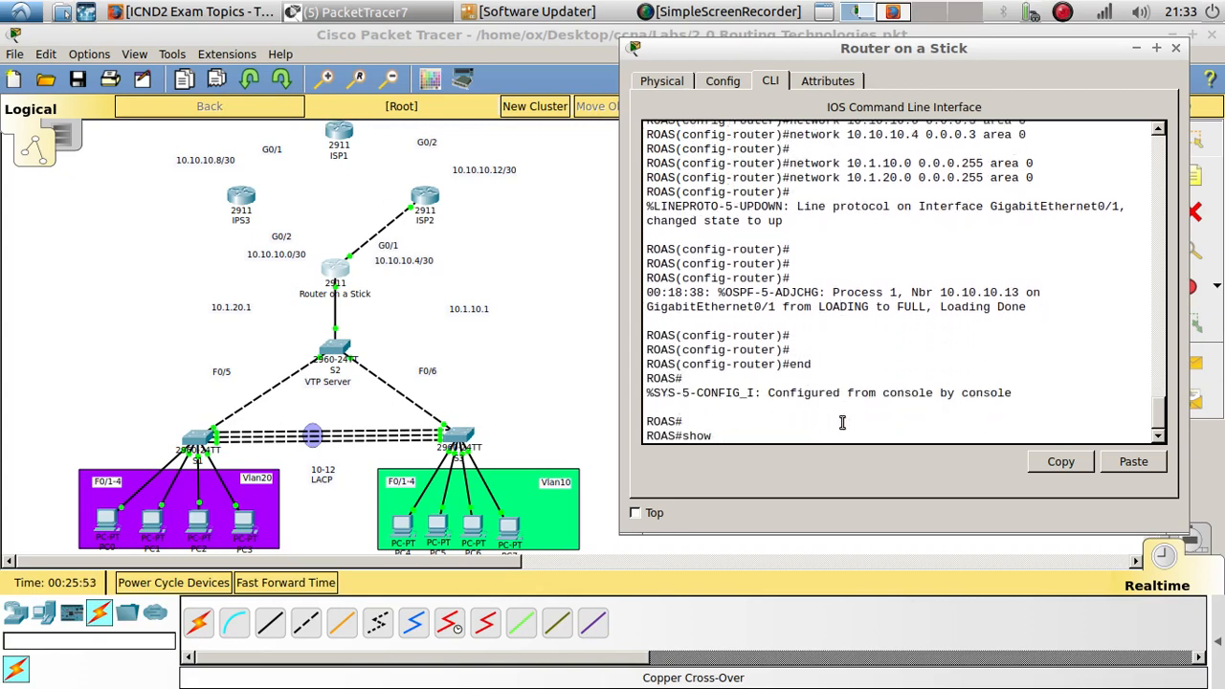
type("show ip ne")
key("Tab")
type("ne")
key("Tab")
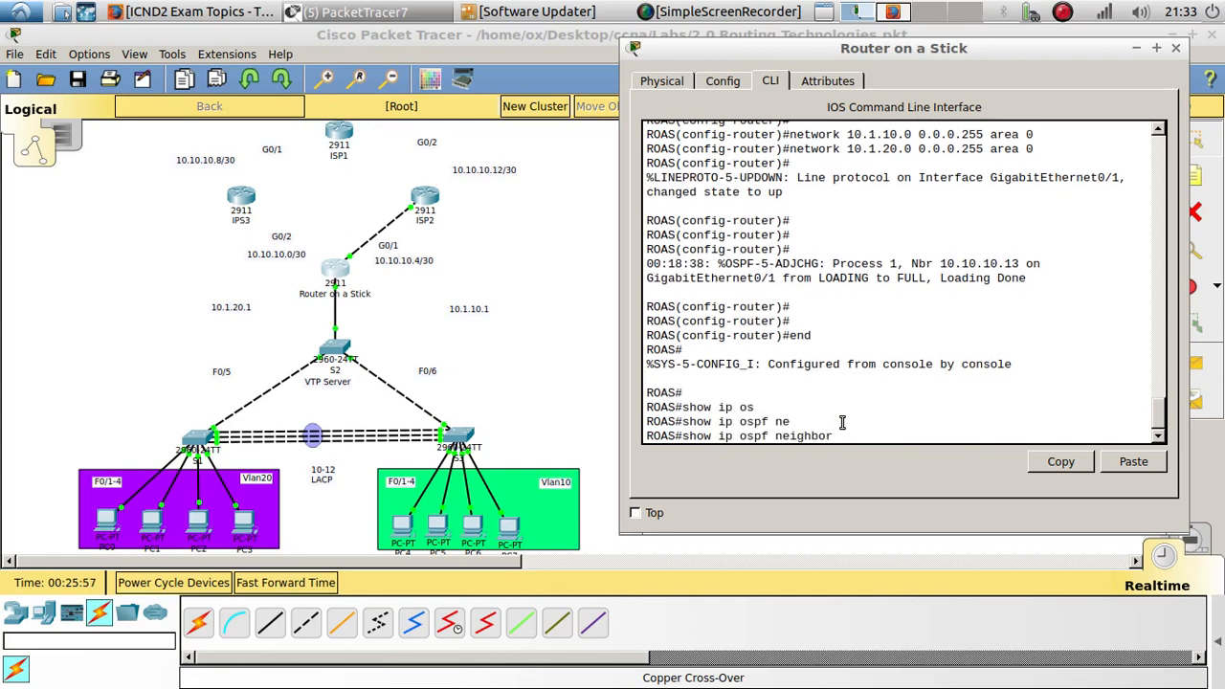
key("Return")
key("Return")
key("Return")
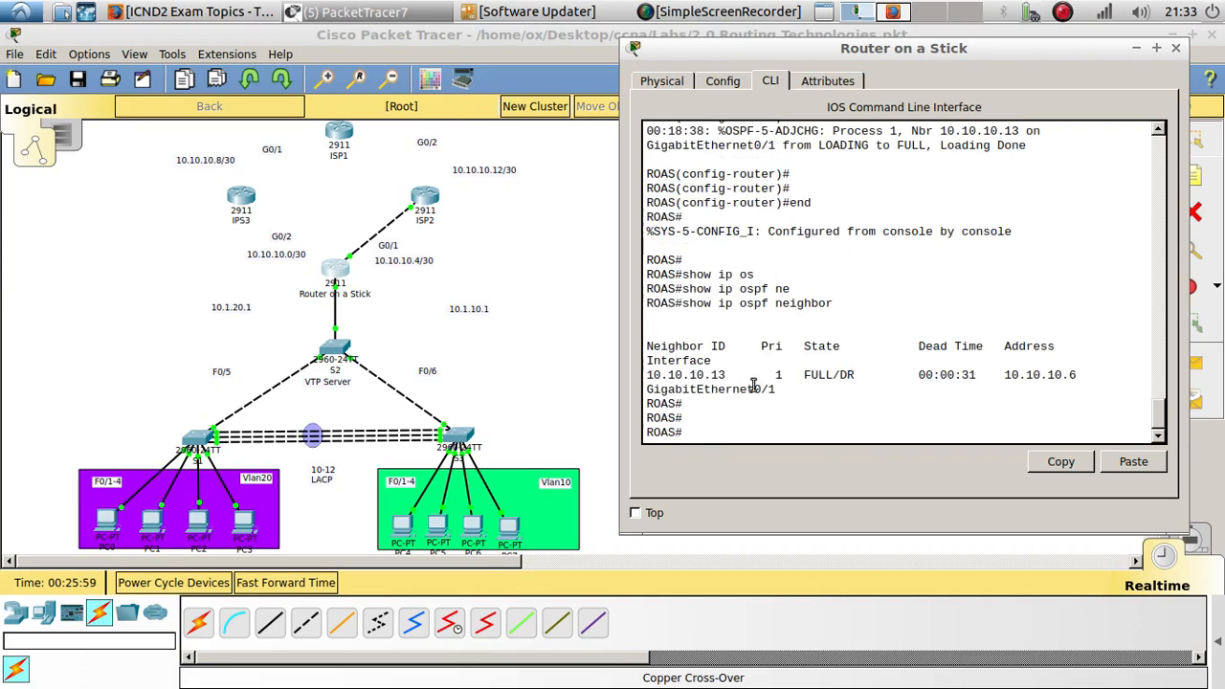
left_click_drag(734, 374, 645, 375)
left_click_drag(727, 346, 643, 349)
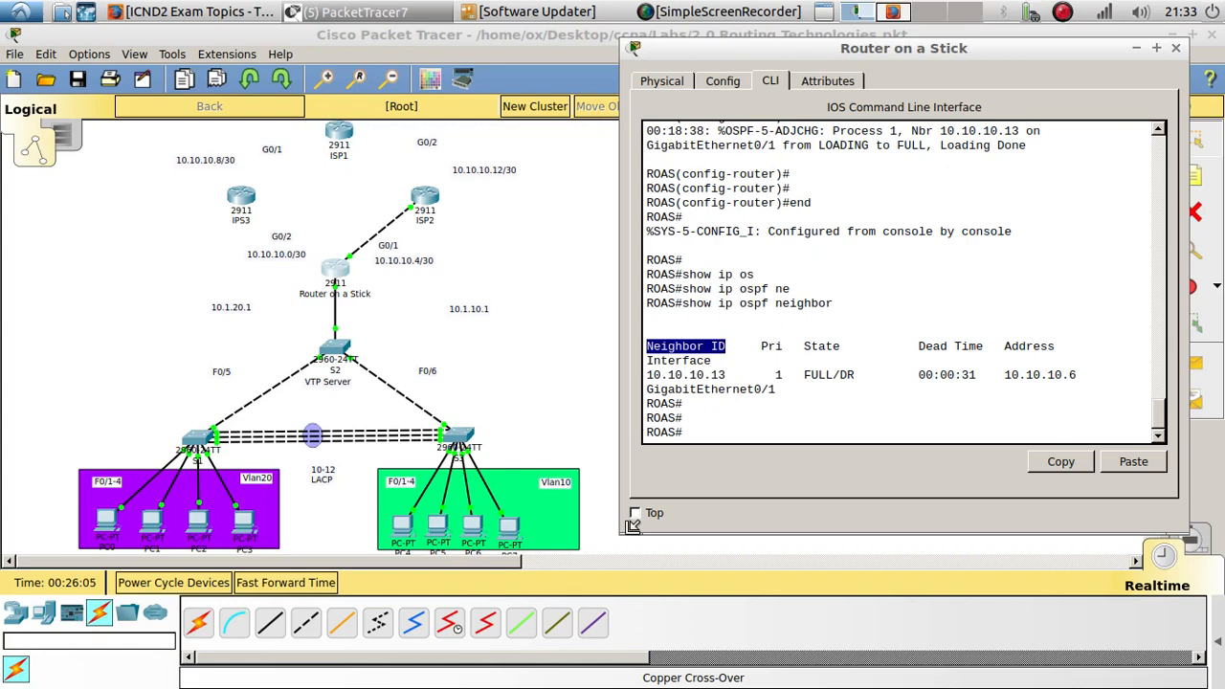
left_click_drag(628, 536, 547, 565)
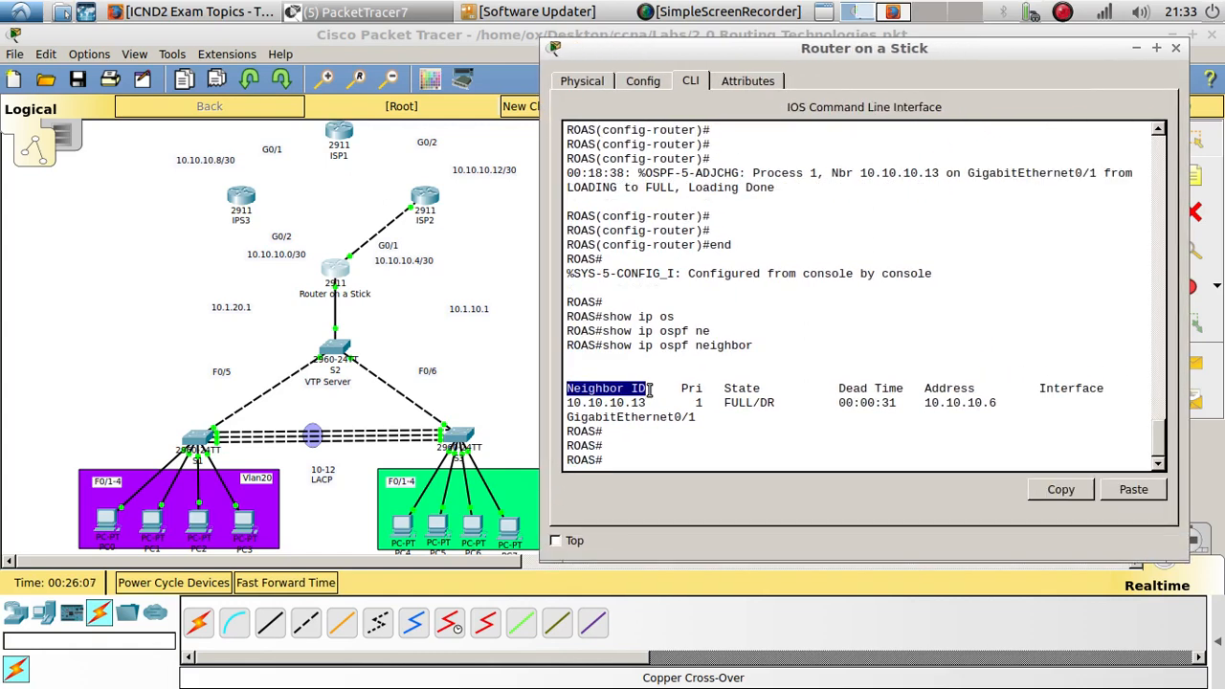
left_click_drag(649, 403, 563, 402)
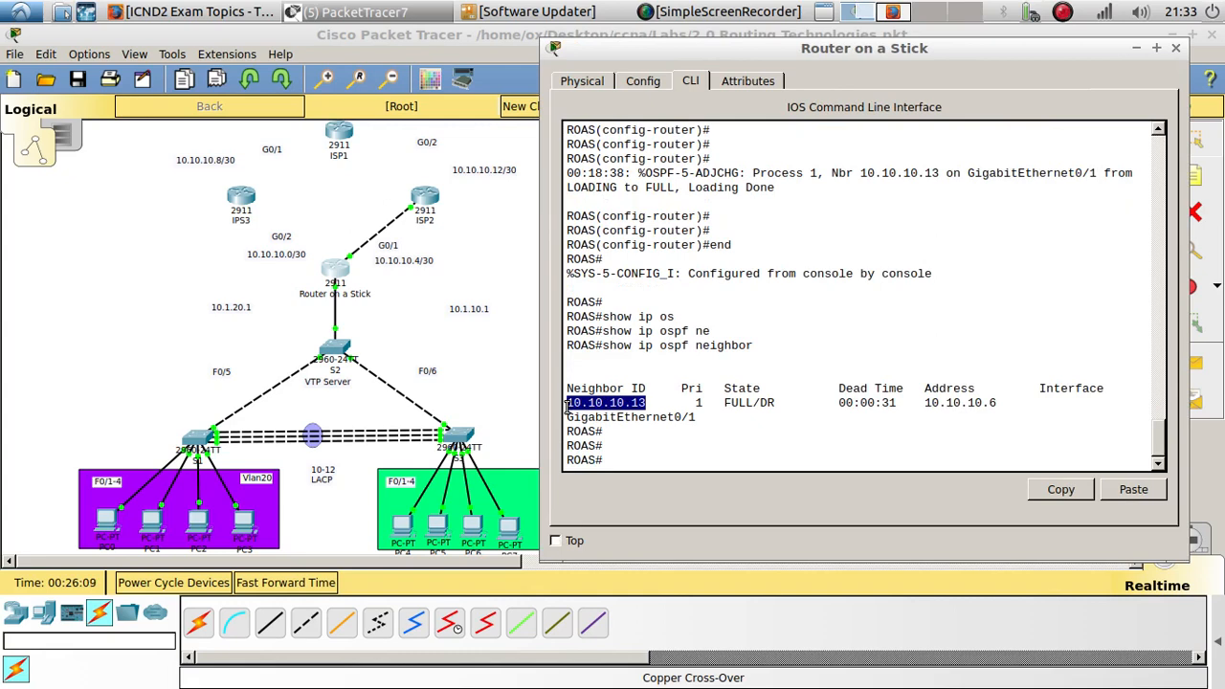
- Display Router on a Stick's IP routing table
left_click(638, 460)
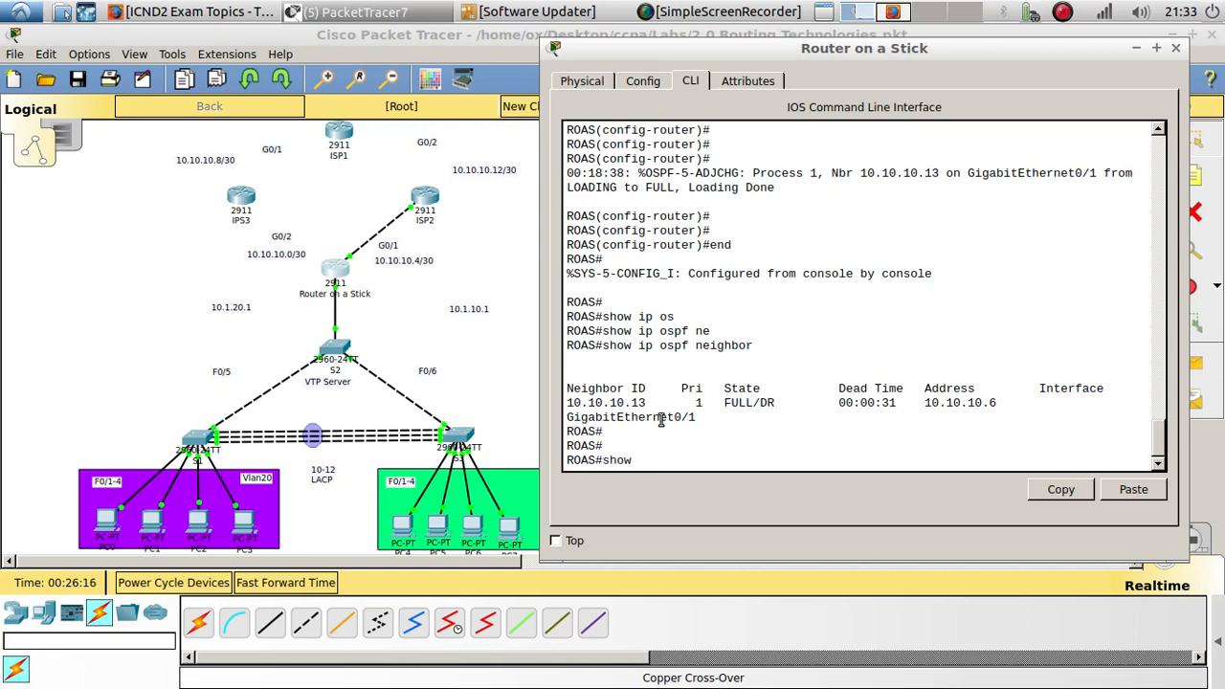
type("show ip rou")
key("Tab")
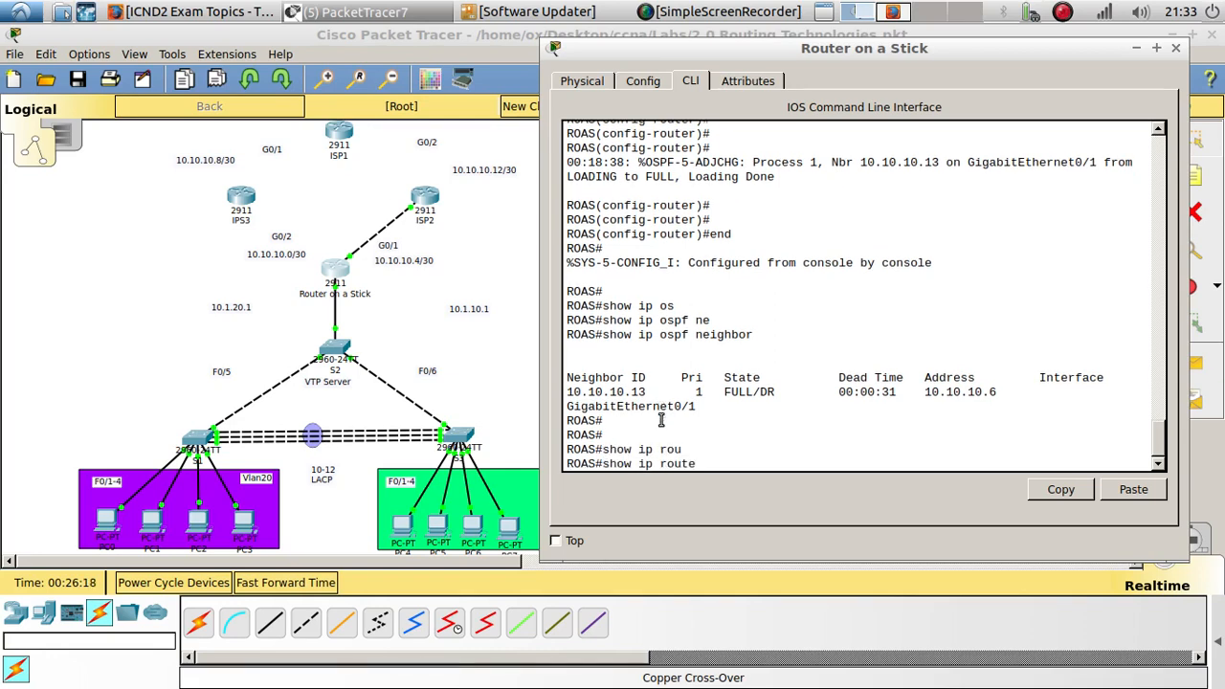
key("Return")
key("Return")
key("Return")
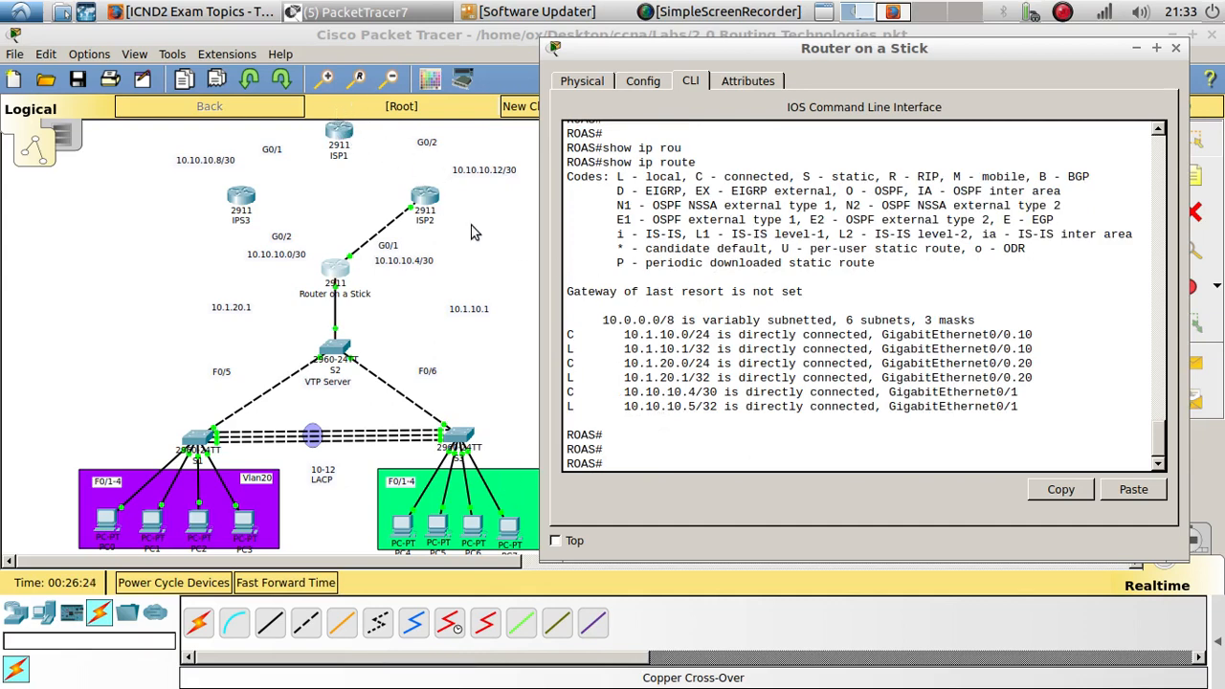
- Open ISP1's command line interface, enter privileged mode and enter global configuration mode
left_click(373, 146)
left_click(340, 134)
left_click_drag(540, 141, 910, 49)
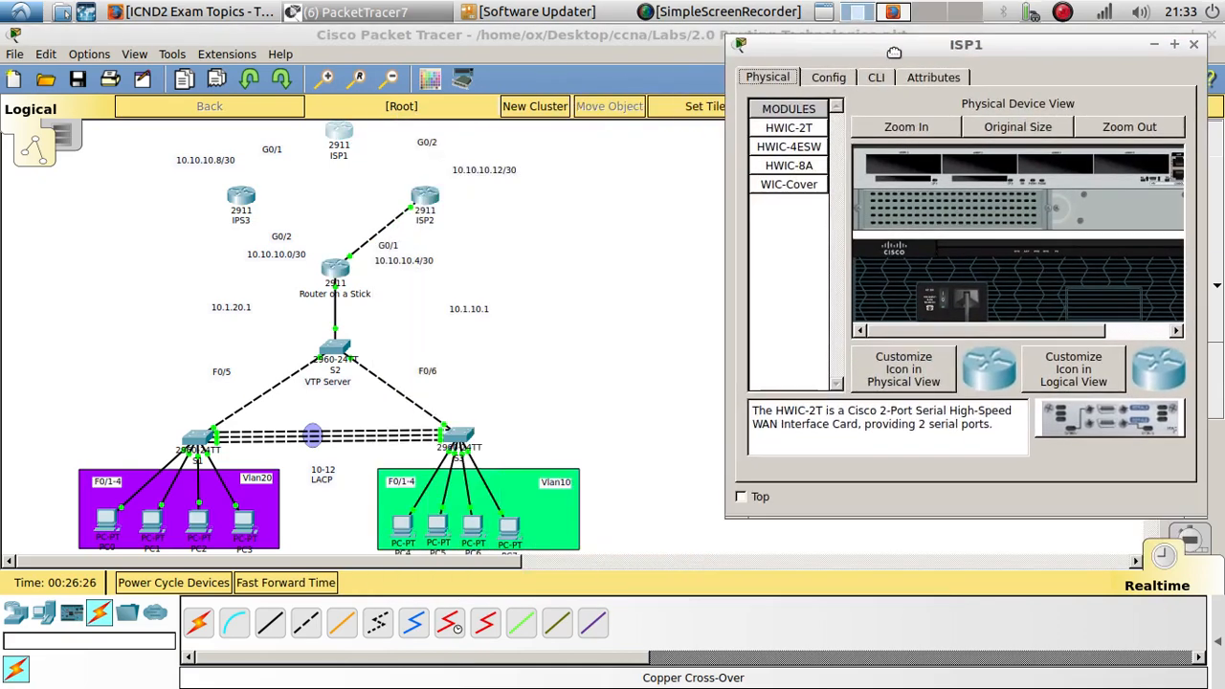
left_click(897, 68)
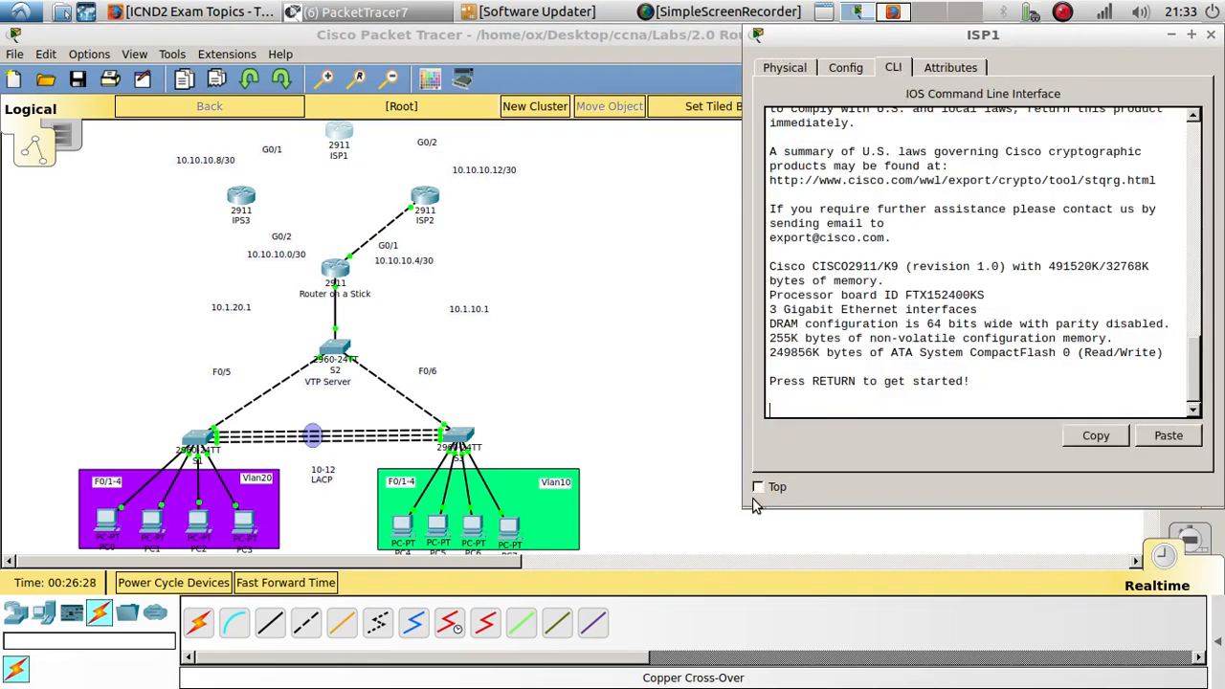
left_click_drag(539, 562, 449, 586)
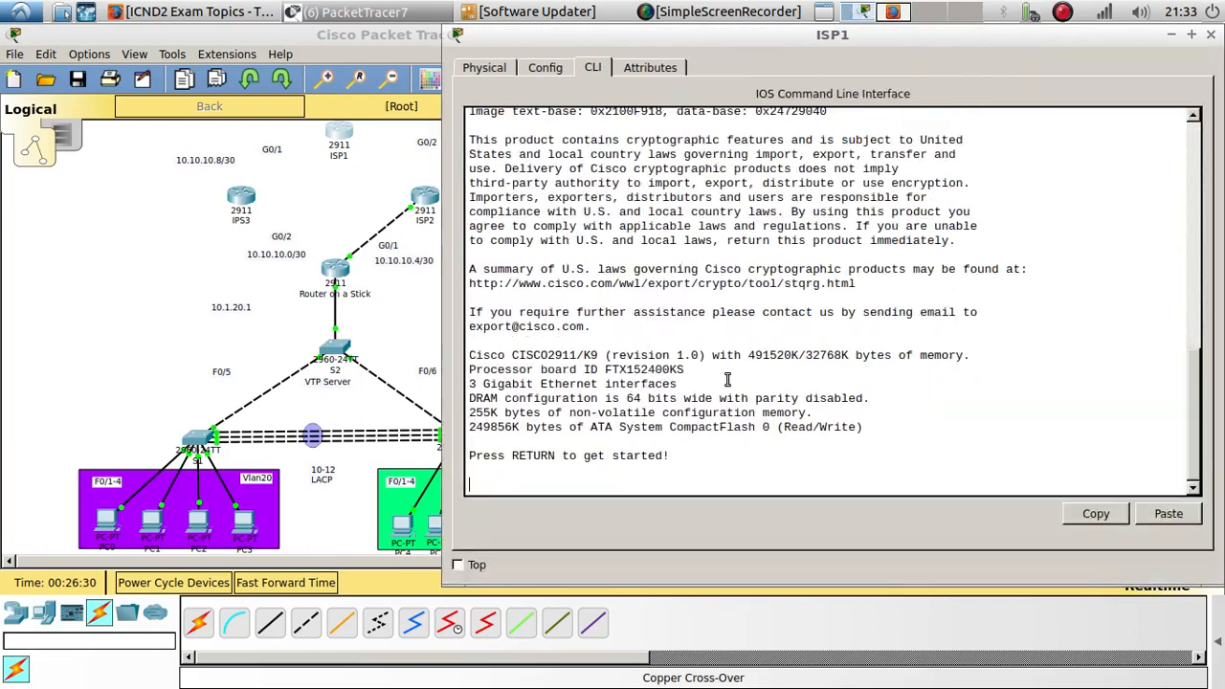
left_click_drag(680, 37, 872, 48)
key("Return")
key("Return")
type("en")
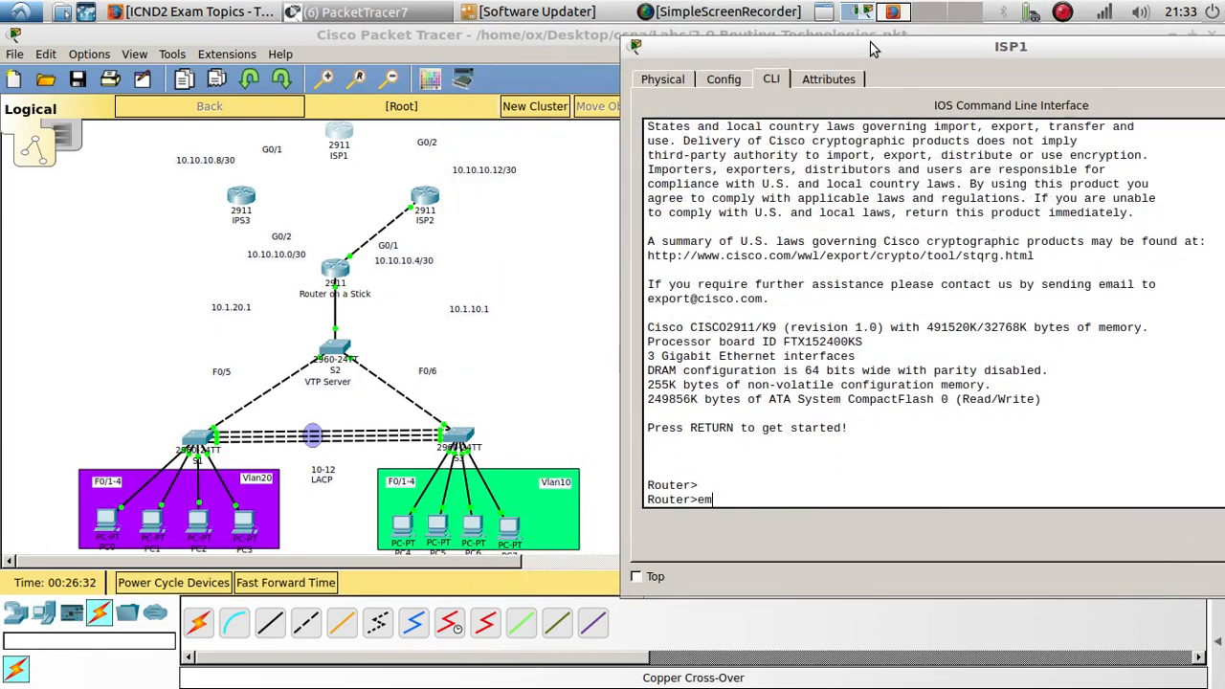
key("Return")
key("Return")
type("conf")
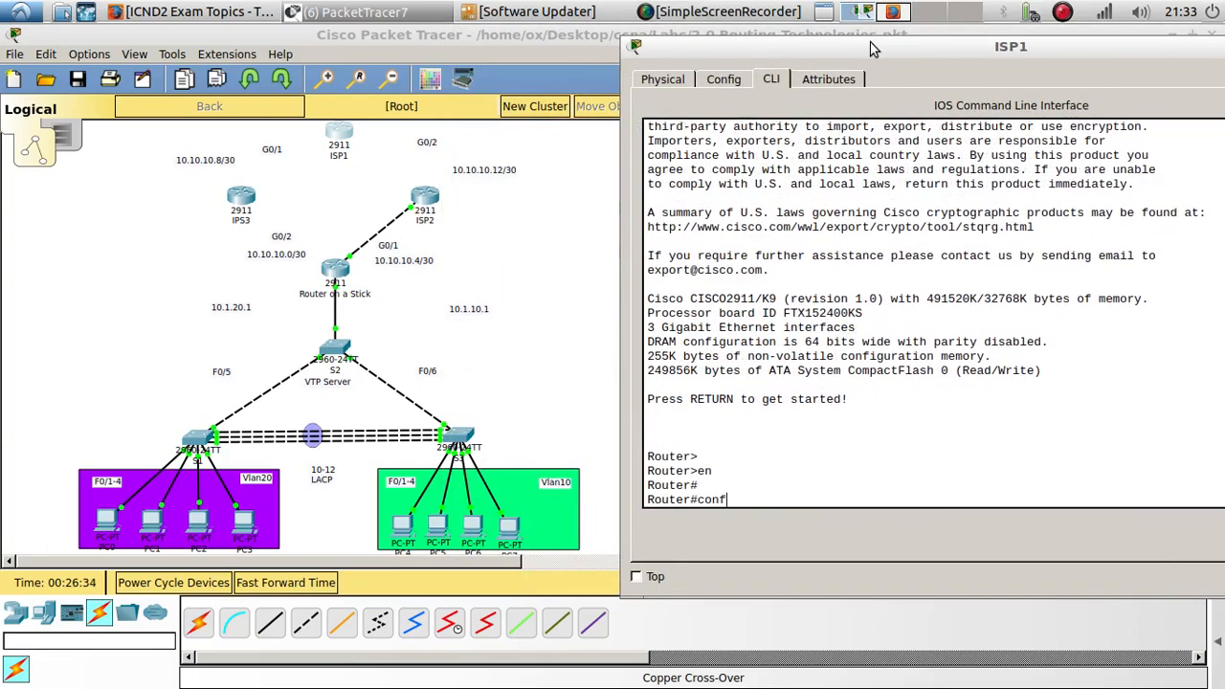
type("ig t")
key("Return")
key("Return")
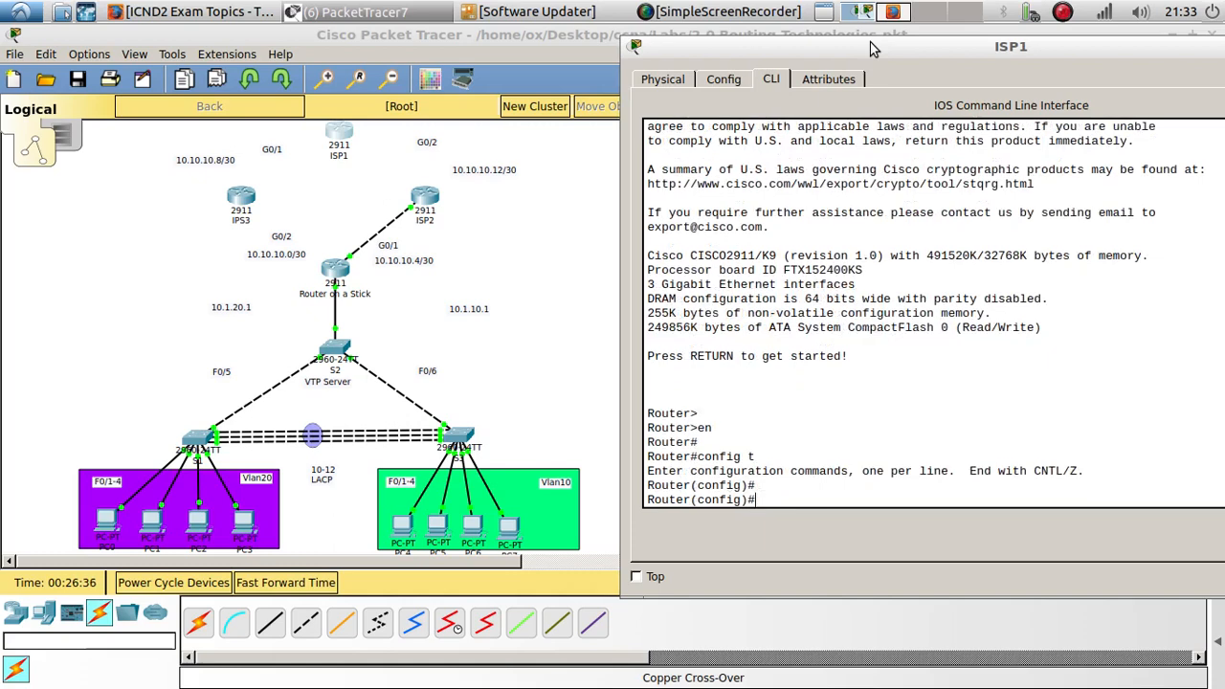
- Set the router's hostname to ISP1
type("ho")
key("Tab")
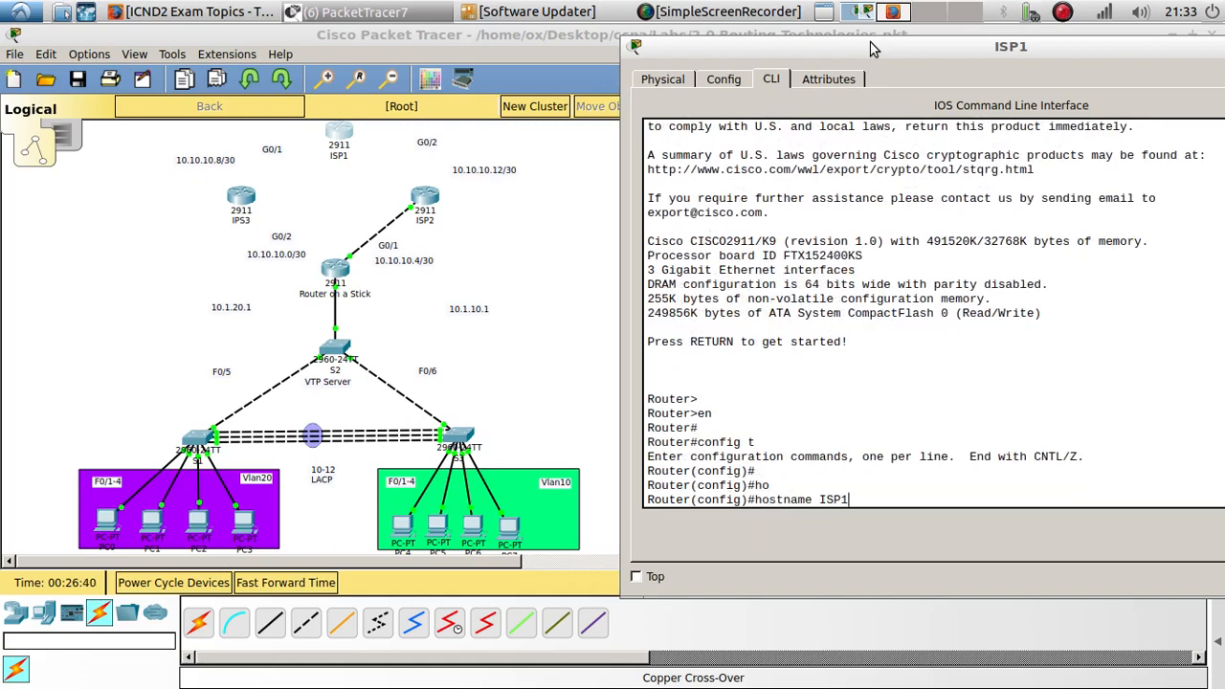
key("Return")
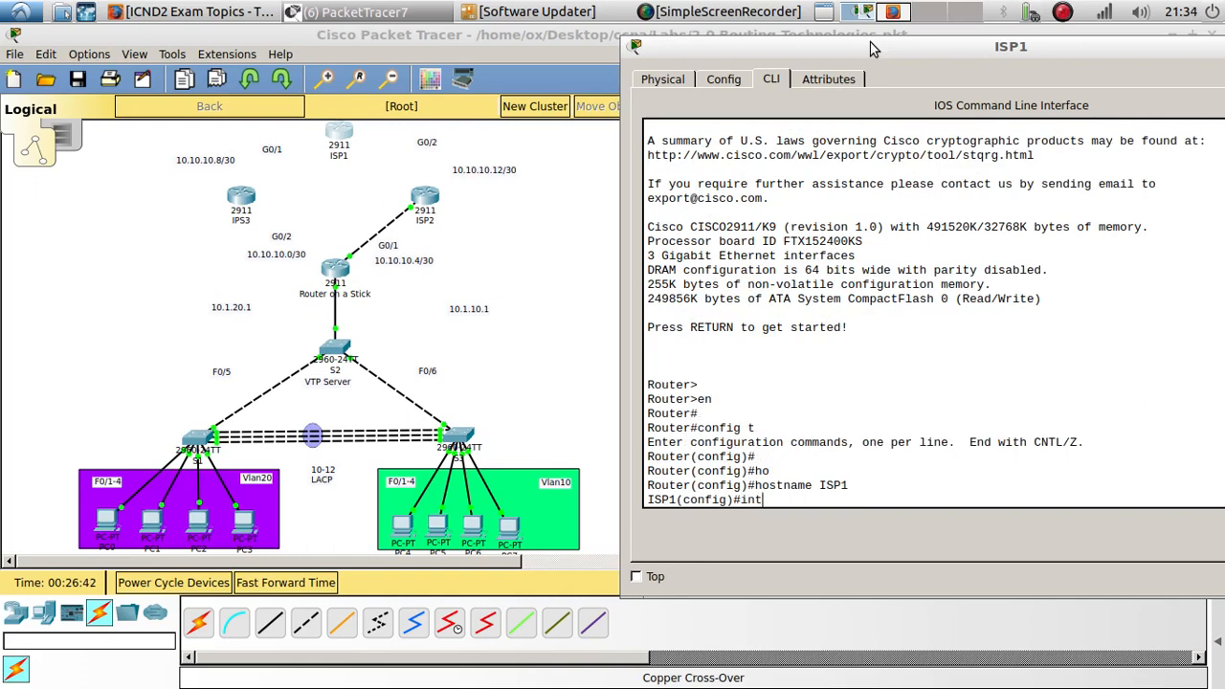
- Assign IP address 10.10.10.14 with mask 255.255.255.252 to ISP1's interface G0/2
type("int g0/2")
key("Return")
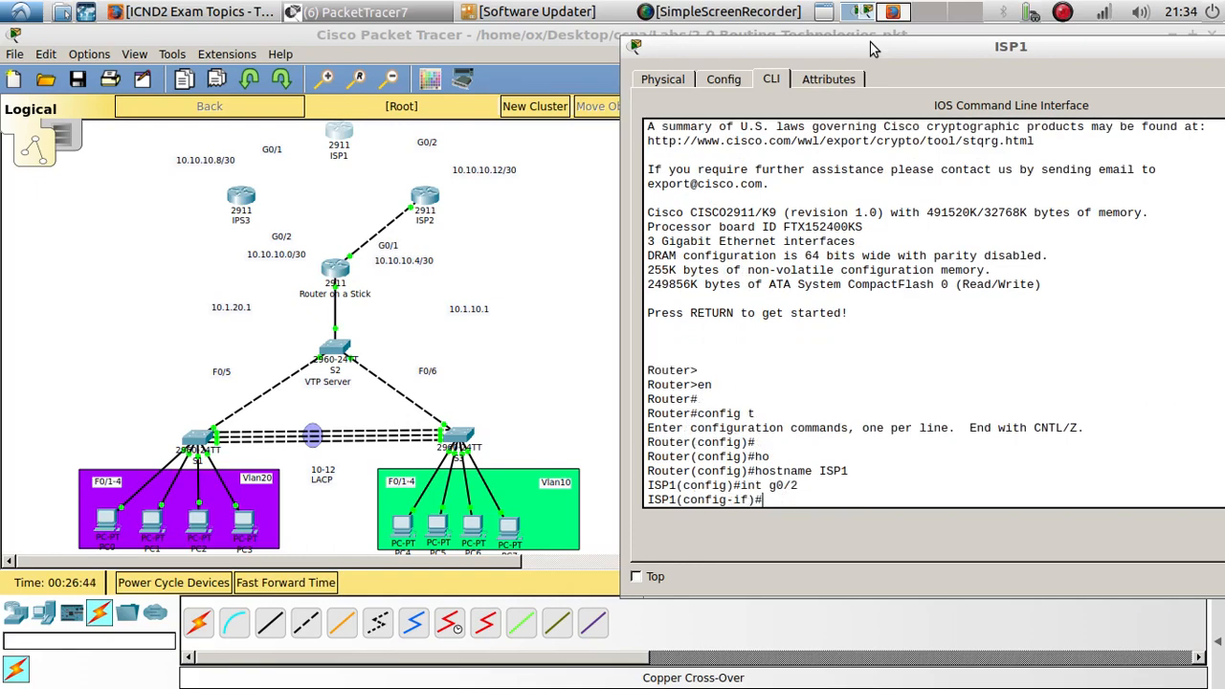
key("Return")
type("ip add")
key("Tab")
type("1")
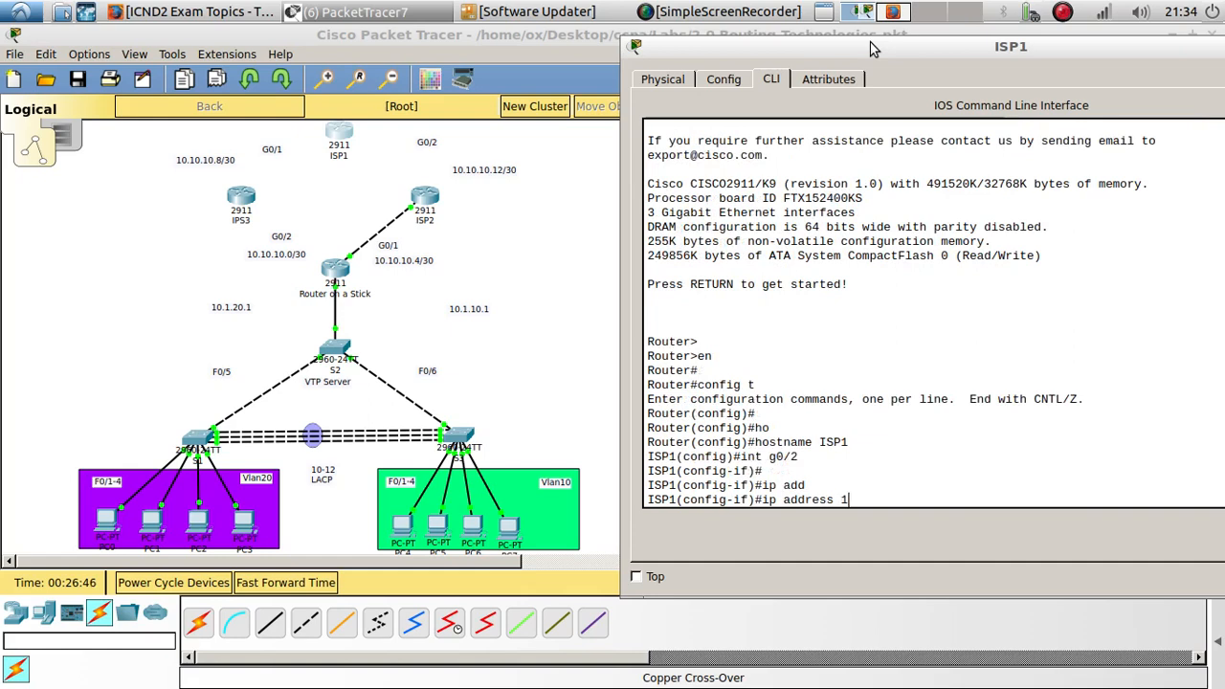
type("0.10.10.14 255.255.255.252")
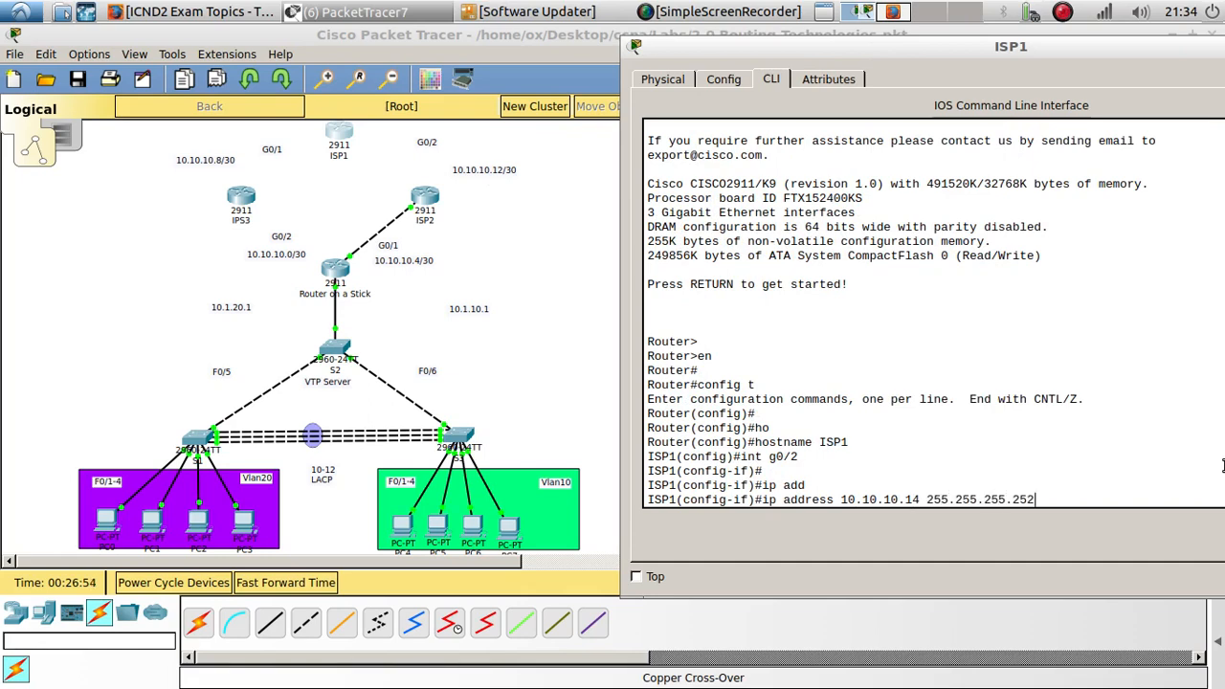
key("Return")
key("Return")
key("Return")
- Assign 10.10.10.10 255.255.255.252 to interface G0/1 and bring it up with no shutdown
type("int g0/2")
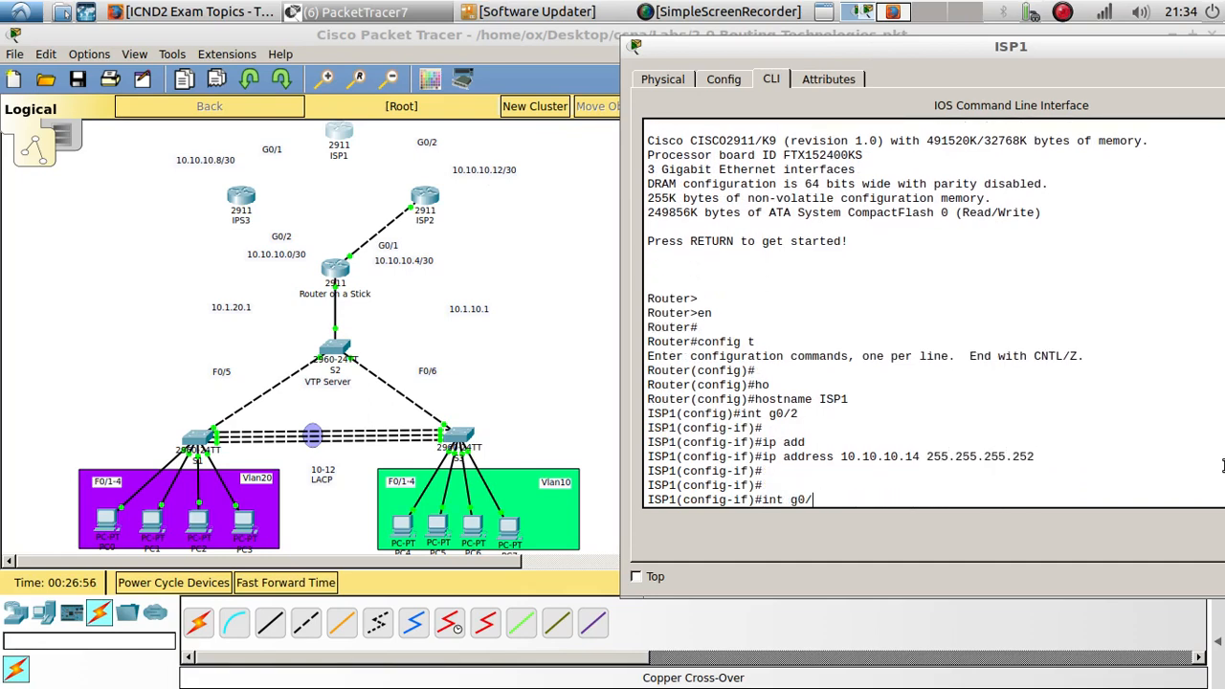
key("Return")
key("Up")
key("Up")
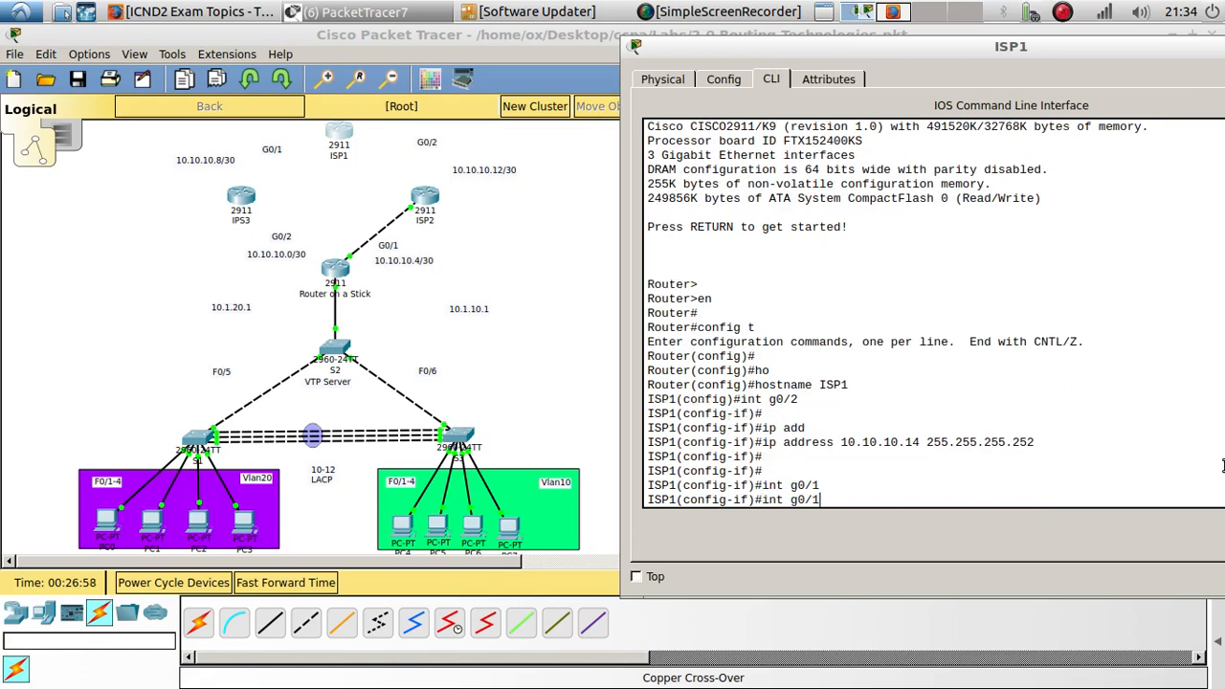
key("Left")
key("Left")
key("Left")
key("Left")
key("Left")
key("Left")
key("Left")
key("Left")
key("Left")
key("Left")
key("Left")
key("Left")
key("Left")
key("Left")
key("Left")
key("Left")
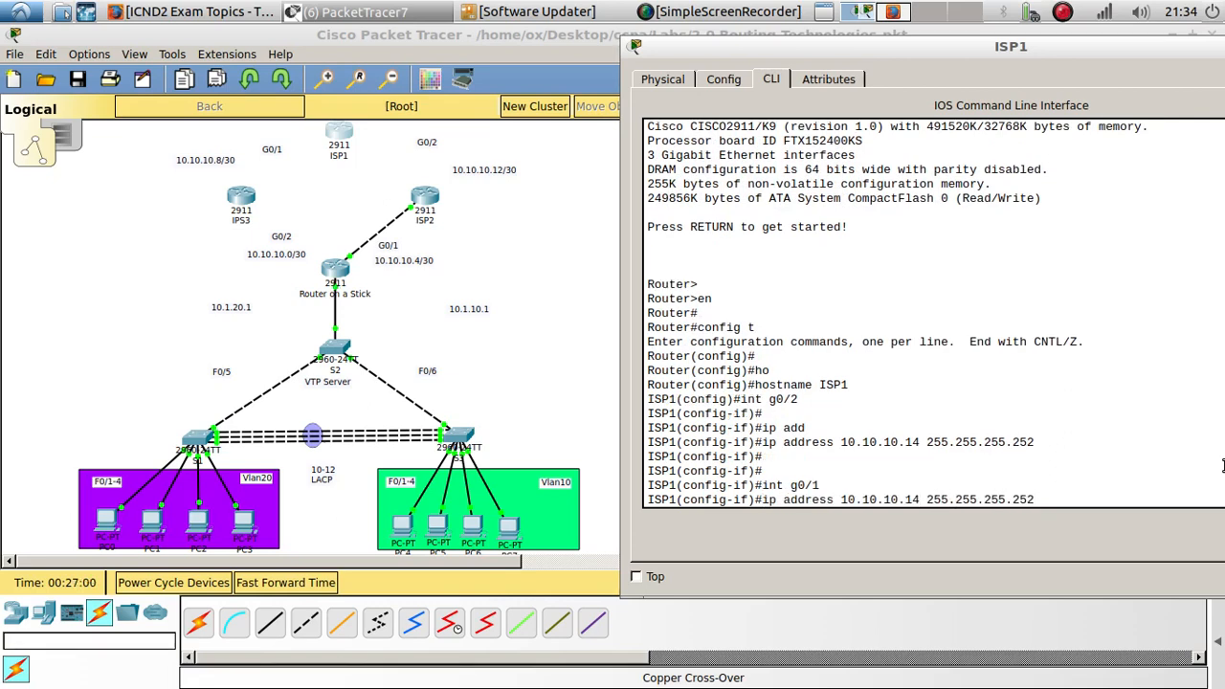
key("BackSpace")
key("BackSpace")
type("10")
key("Return")
type("nop")
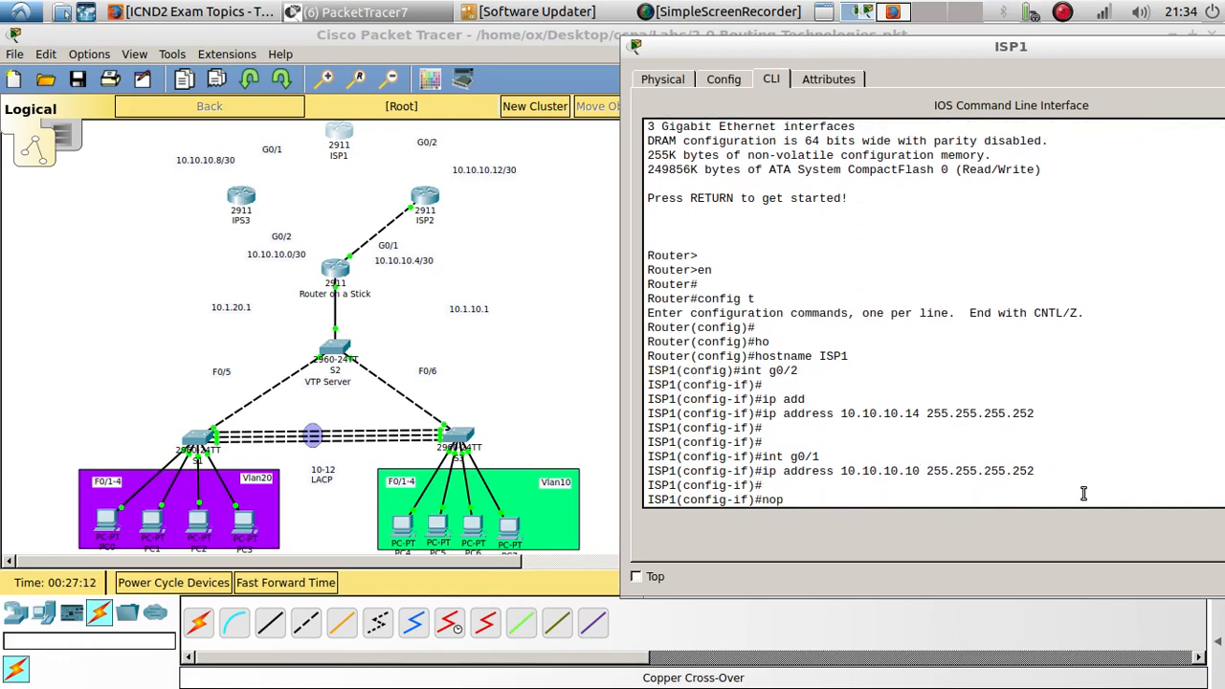
key("Tab")
key("Return")
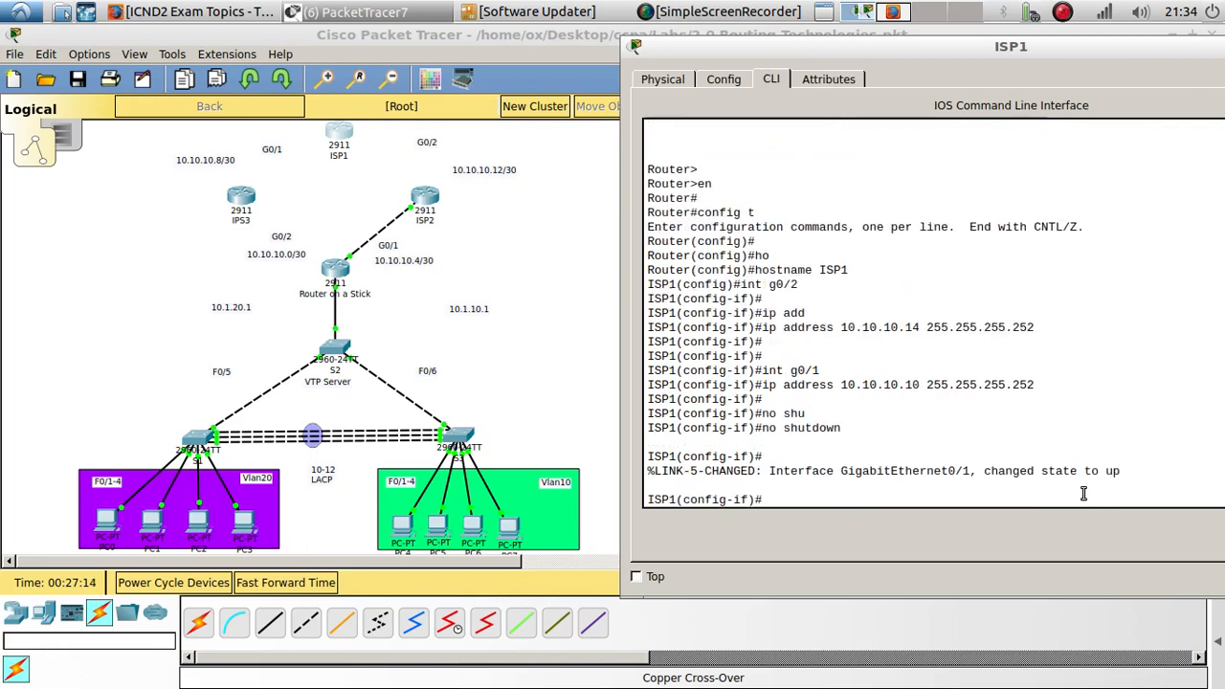
- Return to interface G0/2 and enable it with no shutdown
key("Up")
key("Up")
key("Up")
key("Up")
key("Up")
key("Up")
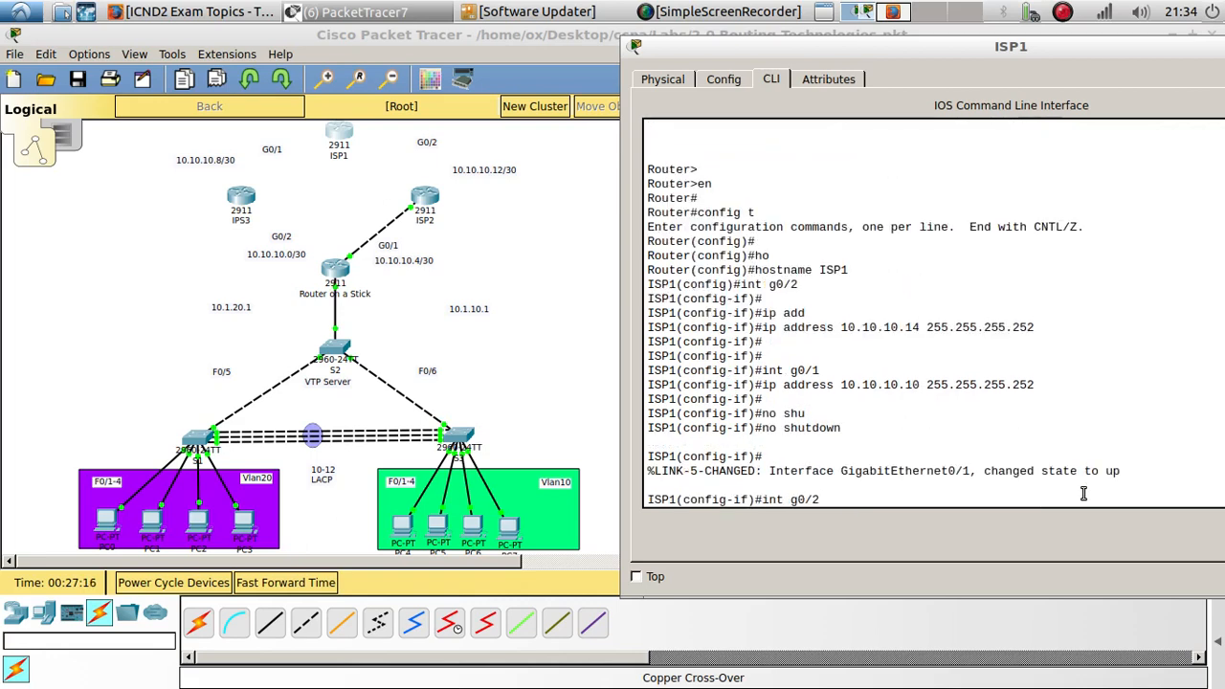
key("Return")
type("no shu")
key("Tab")
key("Return")
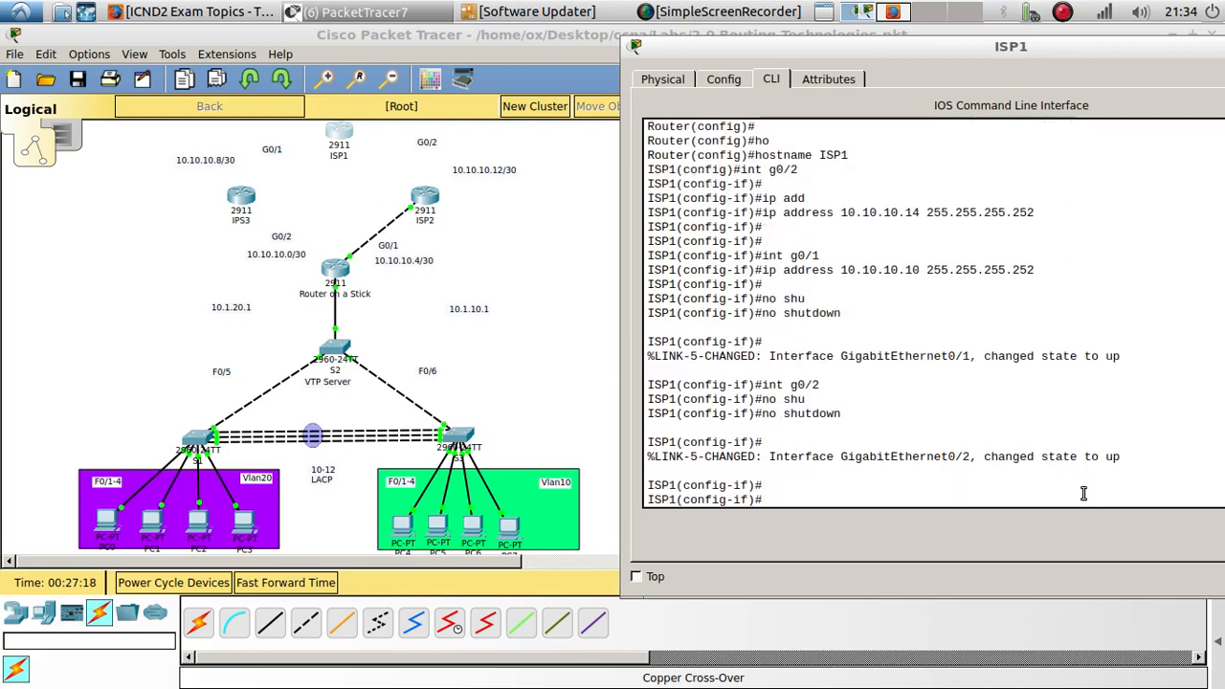
key("Return")
key("Return")
- Connect ISP2 to ISP1 with a copper cross-over cable
left_click(577, 260)
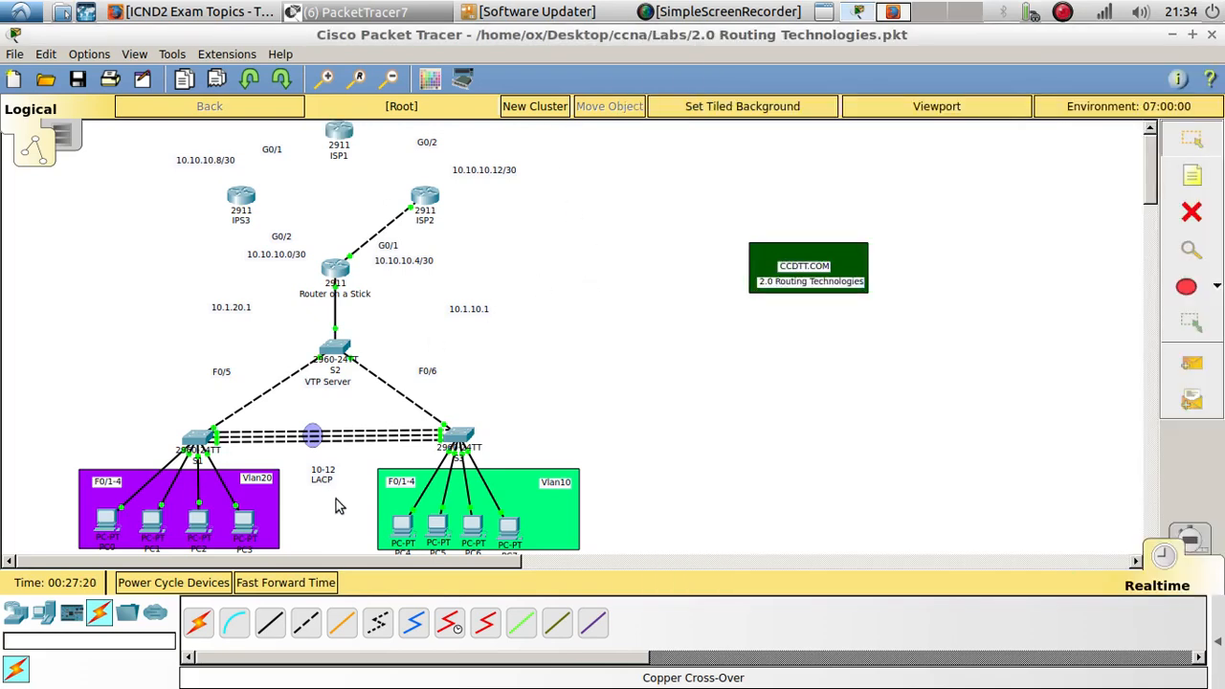
left_click(305, 623)
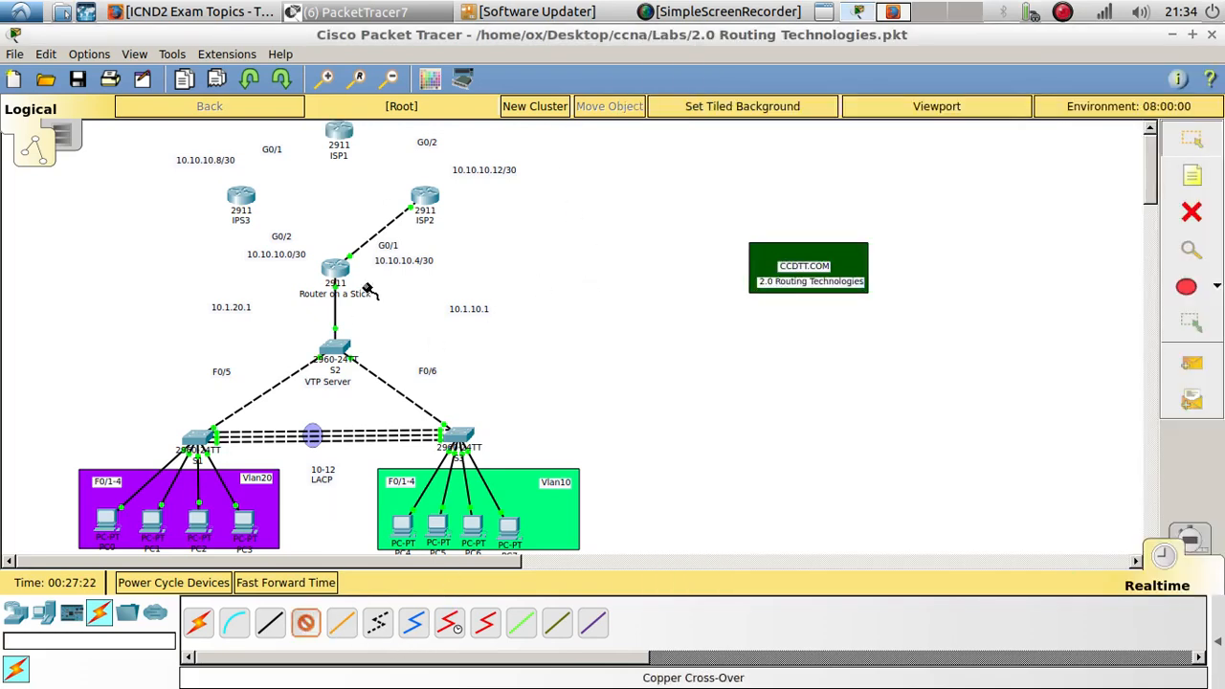
left_click(423, 199)
left_click(492, 260)
left_click(341, 132)
left_click(413, 208)
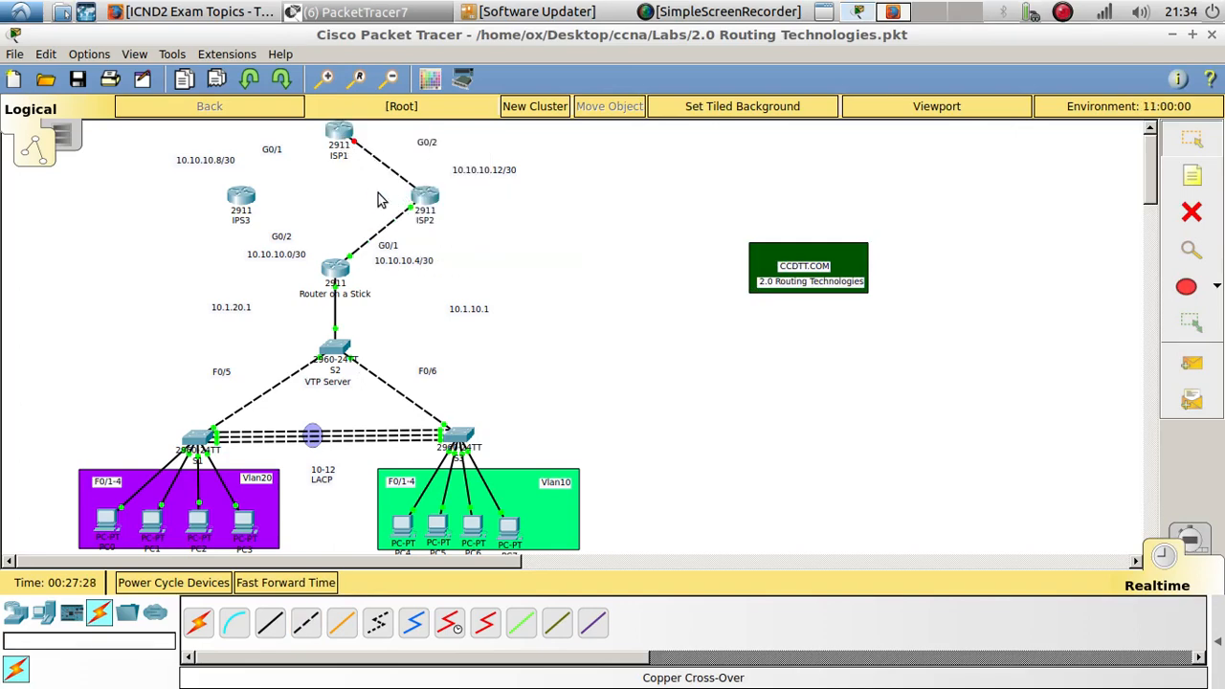
- Try to attach the cross-over cable to ISP1's GigabitEthernet0/1, then GigabitEthernet0/2
left_click(352, 140)
left_click(342, 133)
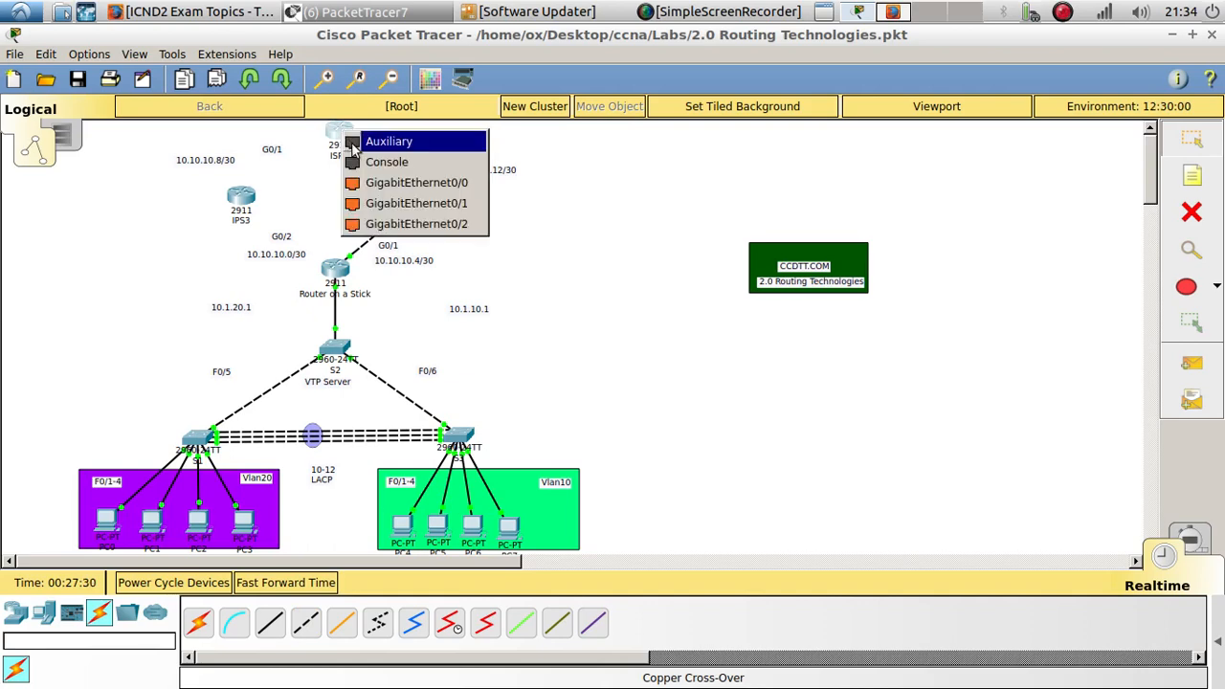
left_click(401, 207)
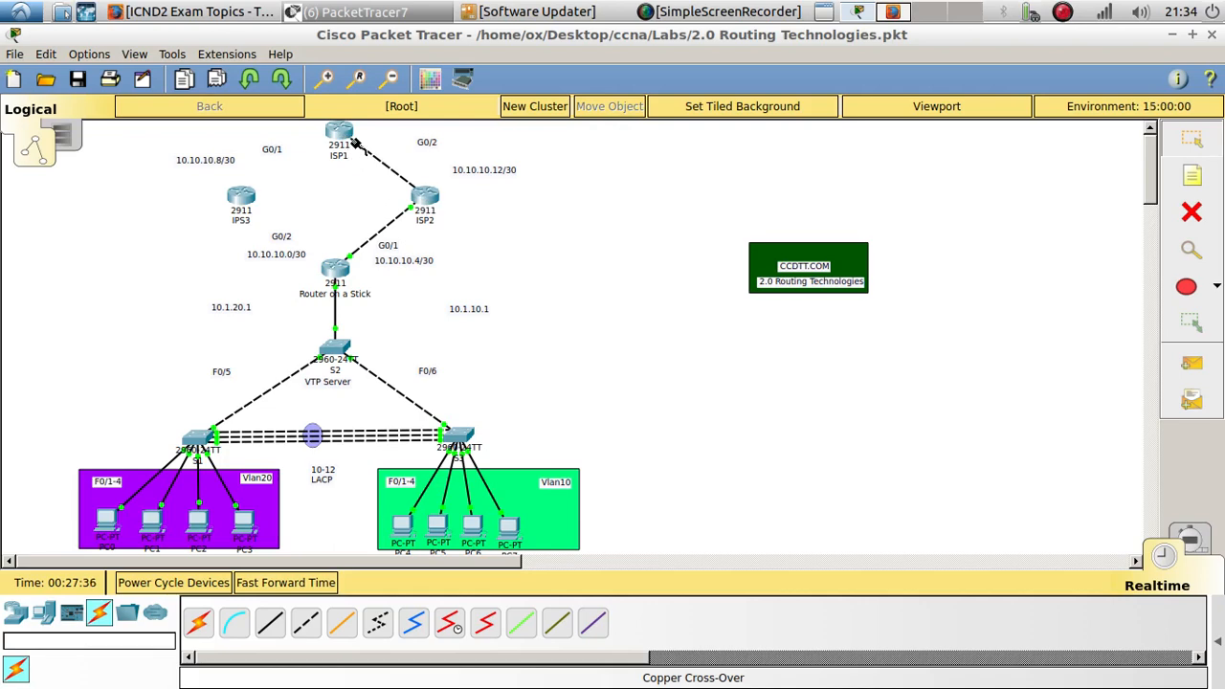
left_click(343, 133)
left_click(402, 225)
- Open ISP2's CLI and enable interface G0/2 with no shutdown
left_click(422, 202)
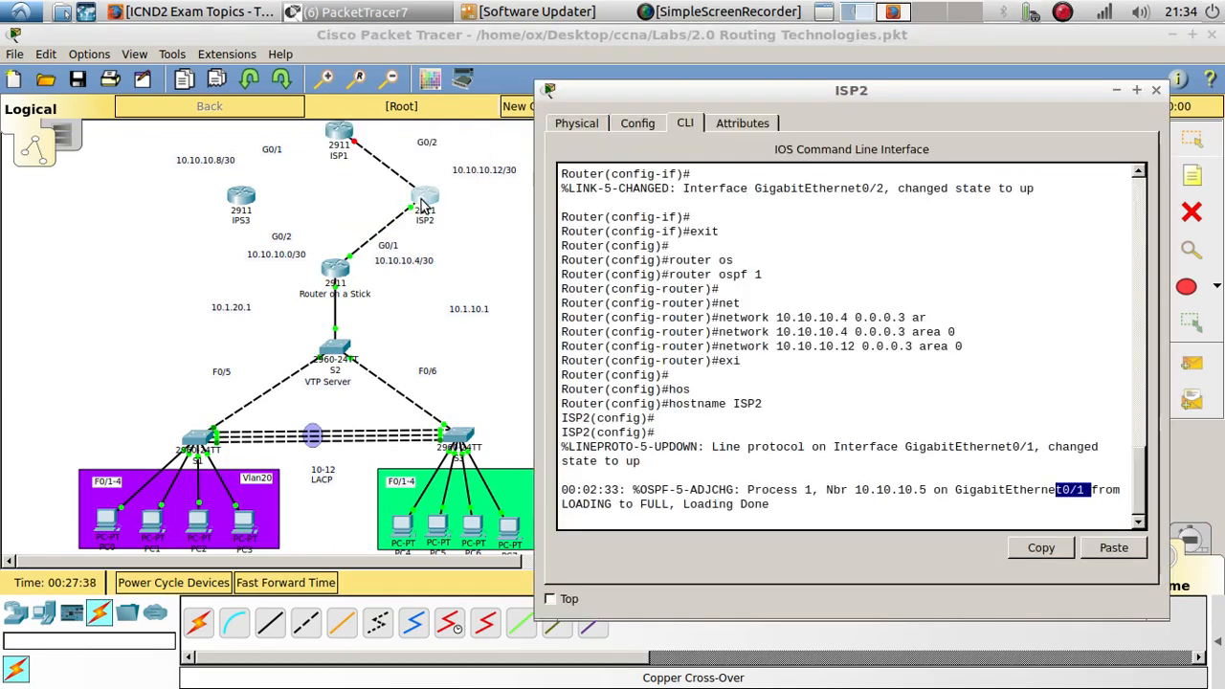
left_click(821, 463)
key("Return")
key("Return")
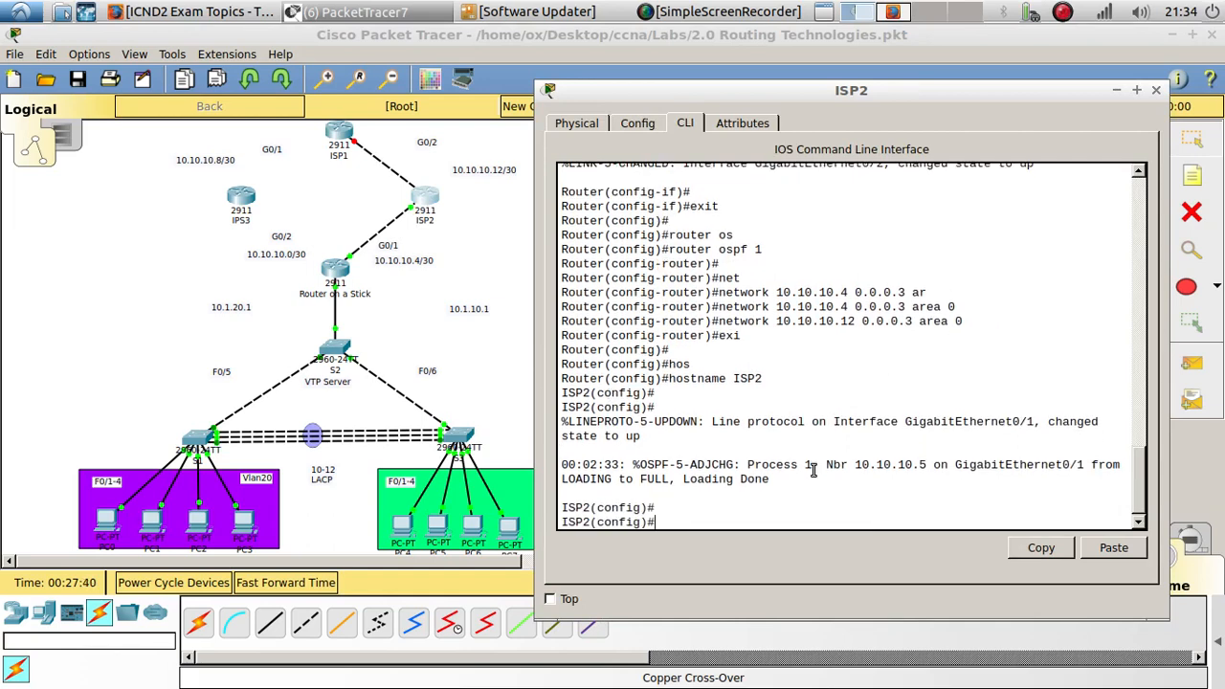
key("Return")
type("int g0/")
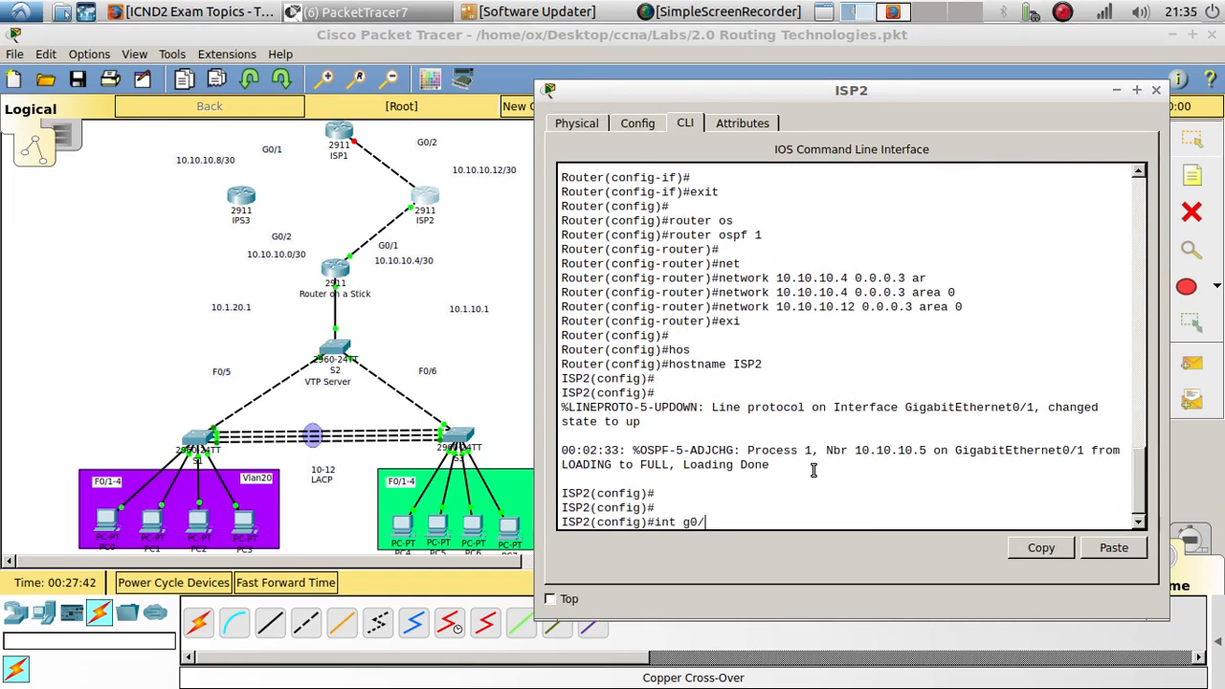
type("2")
key("Return")
key("Return")
type("no shu")
key("Return")
type("no shutdown")
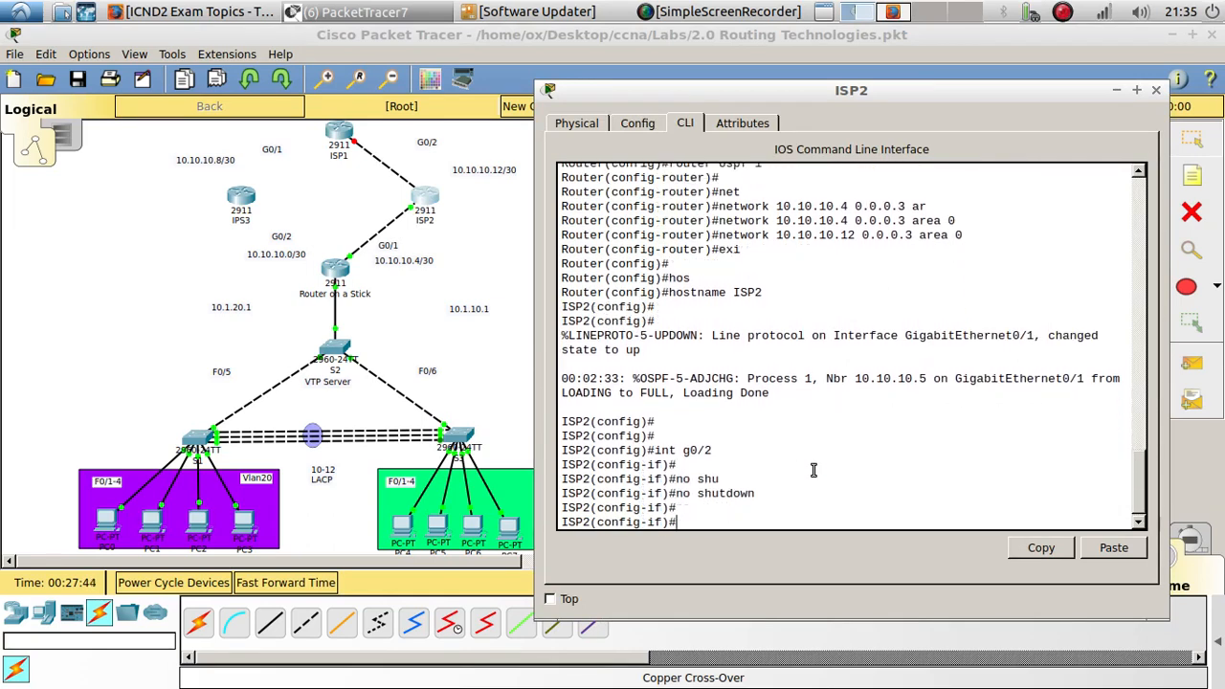
key("Return")
key("Return")
key("Return")
key("Return")
- Delete the cable between ISP1 and ISP2
left_click(341, 151)
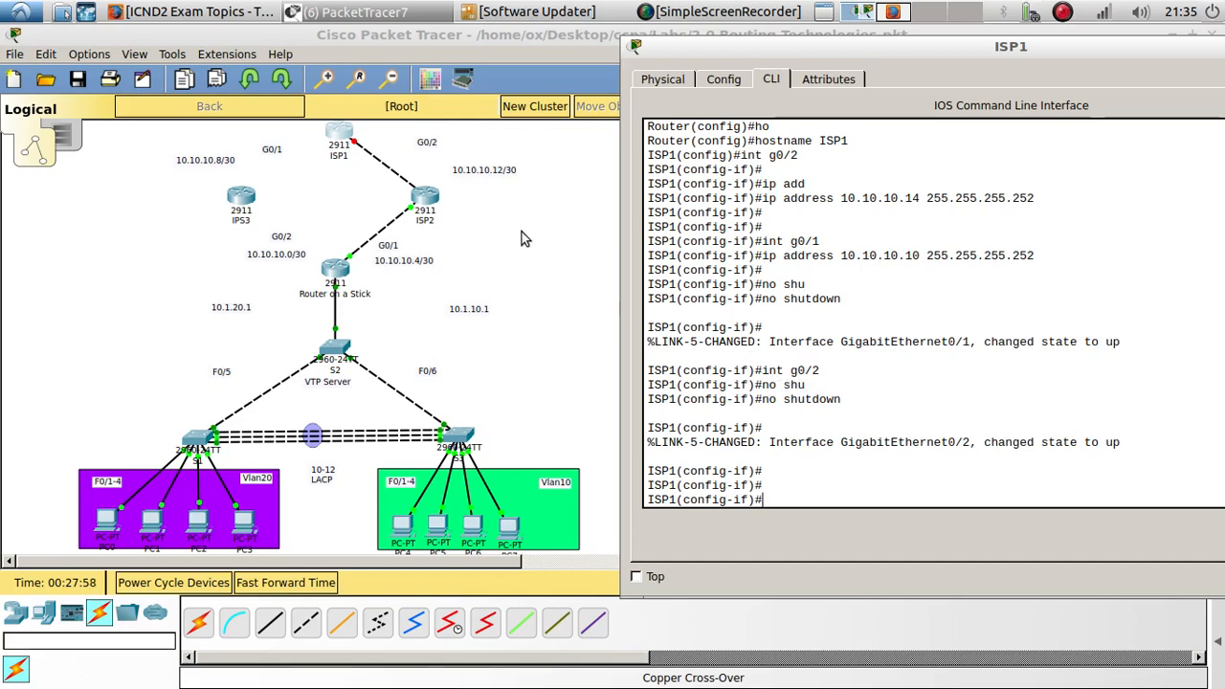
left_click(355, 144)
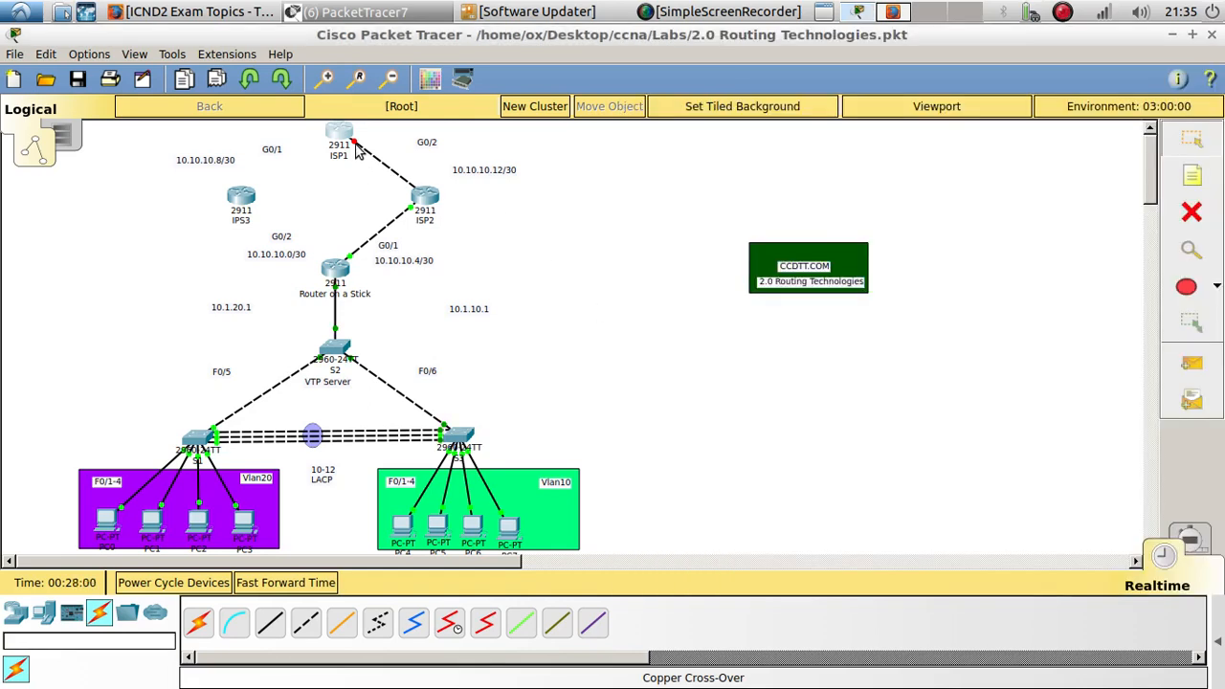
left_click(1189, 212)
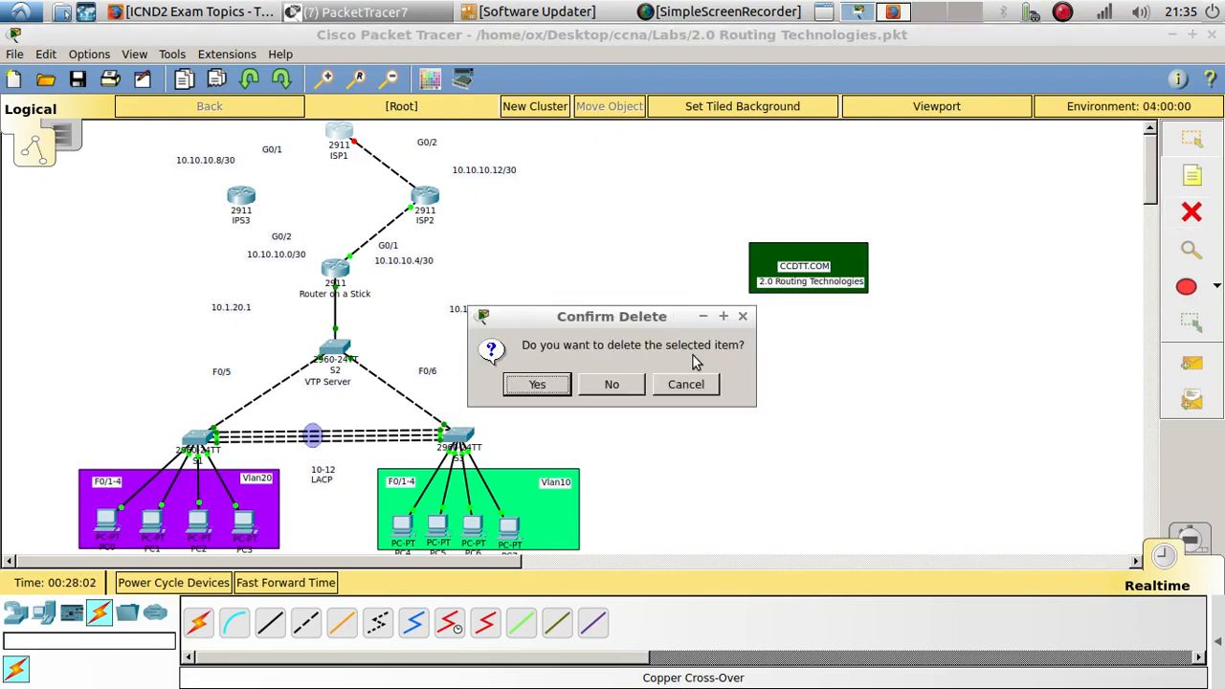
left_click(693, 384)
left_click(1190, 212)
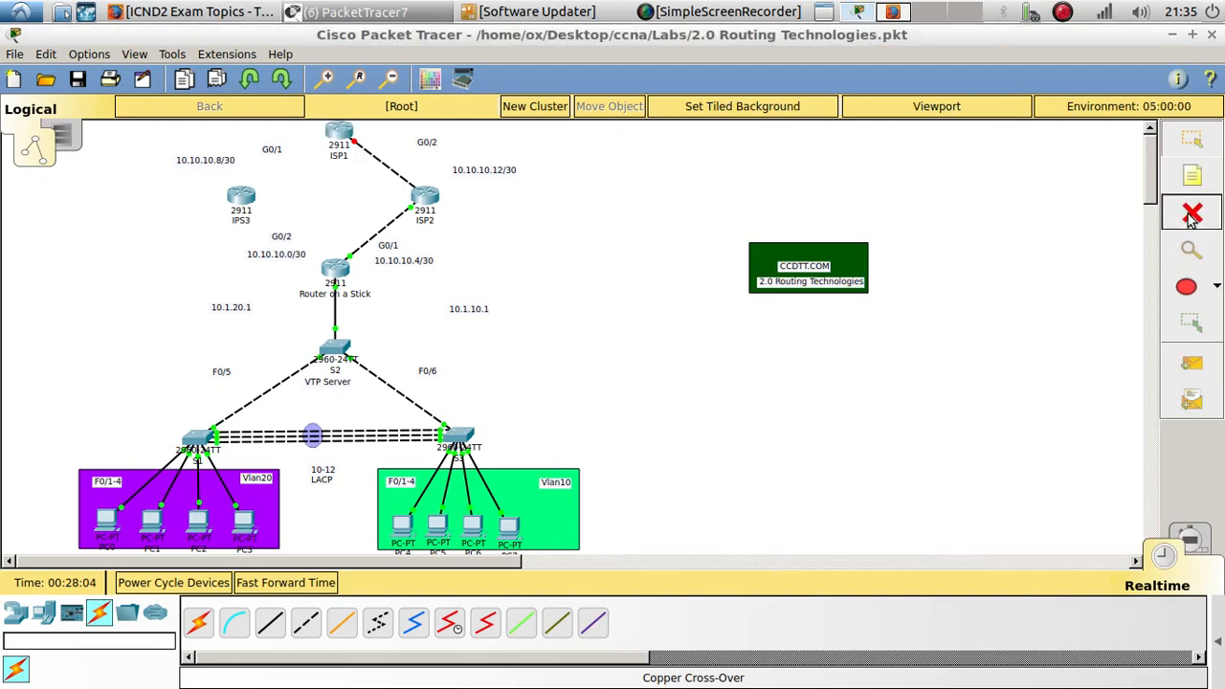
left_click(389, 172)
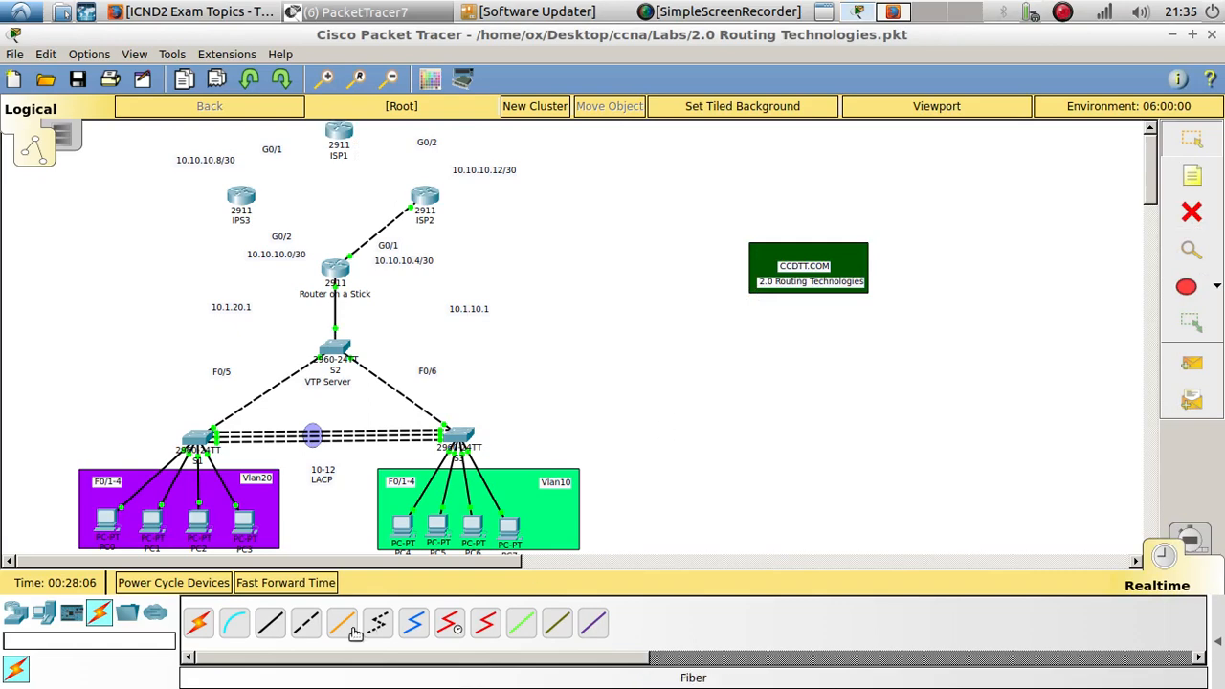
- Connect ISP2's GigabitEthernet0/2 to ISP1's GigabitEthernet0/2 with a copper cross-over cable
left_click(304, 620)
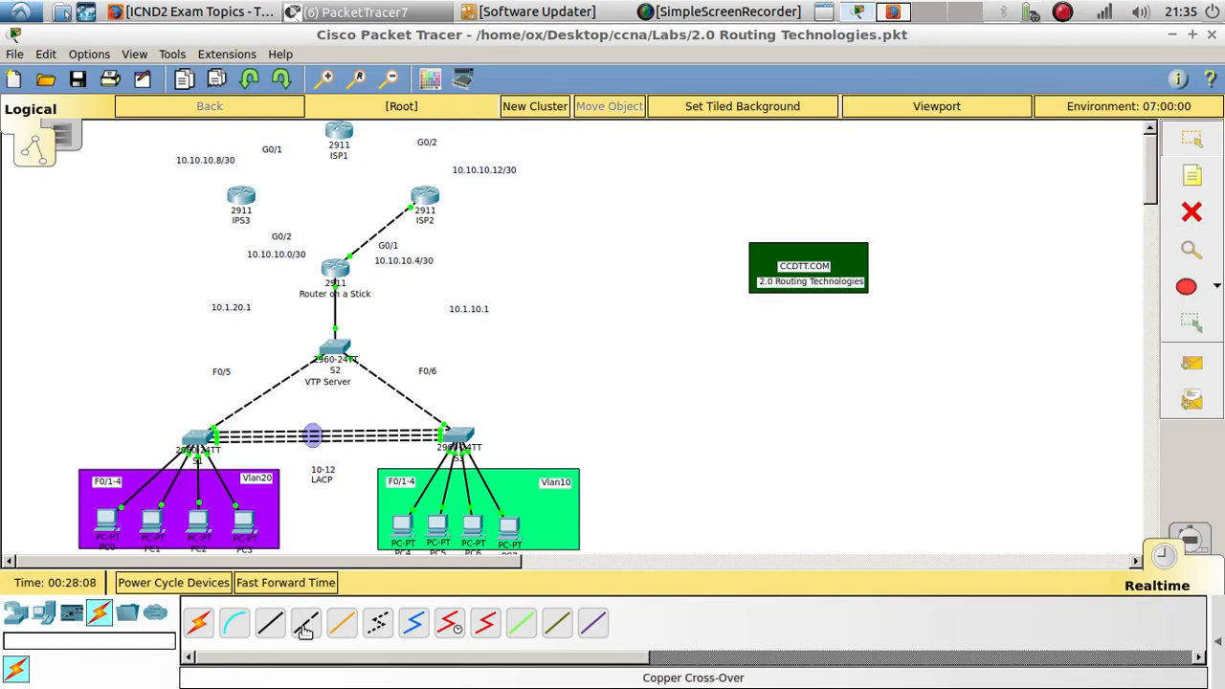
left_click(423, 203)
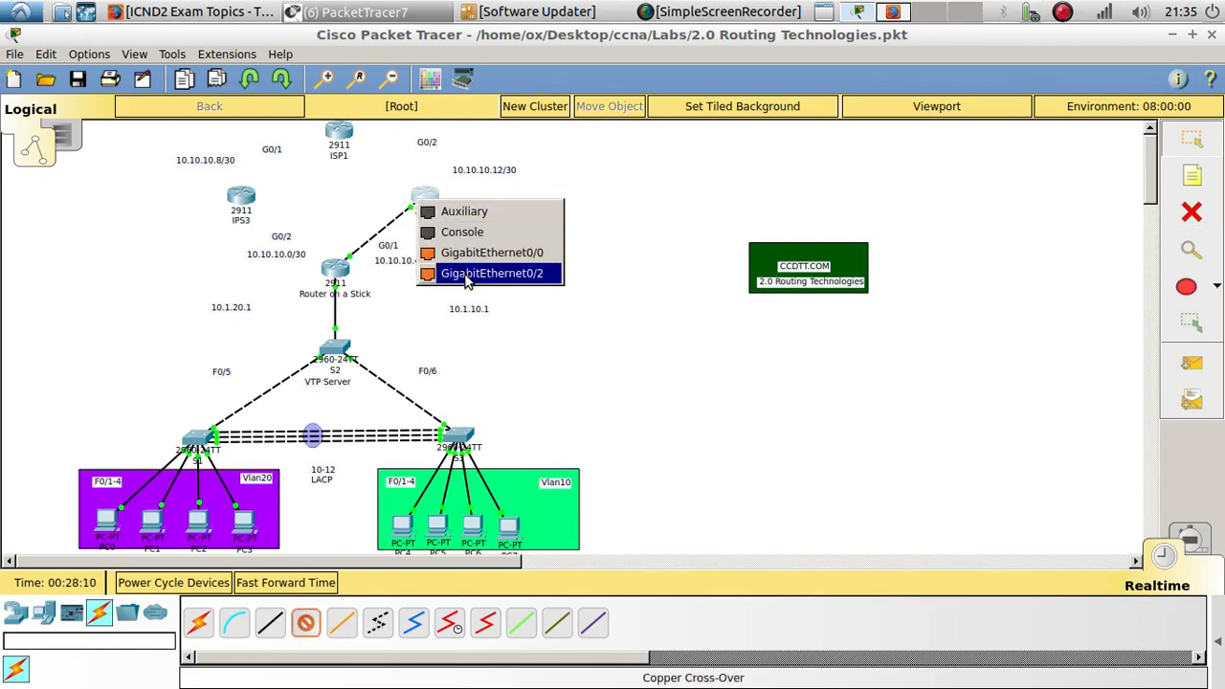
left_click(489, 273)
left_click(342, 136)
left_click(400, 228)
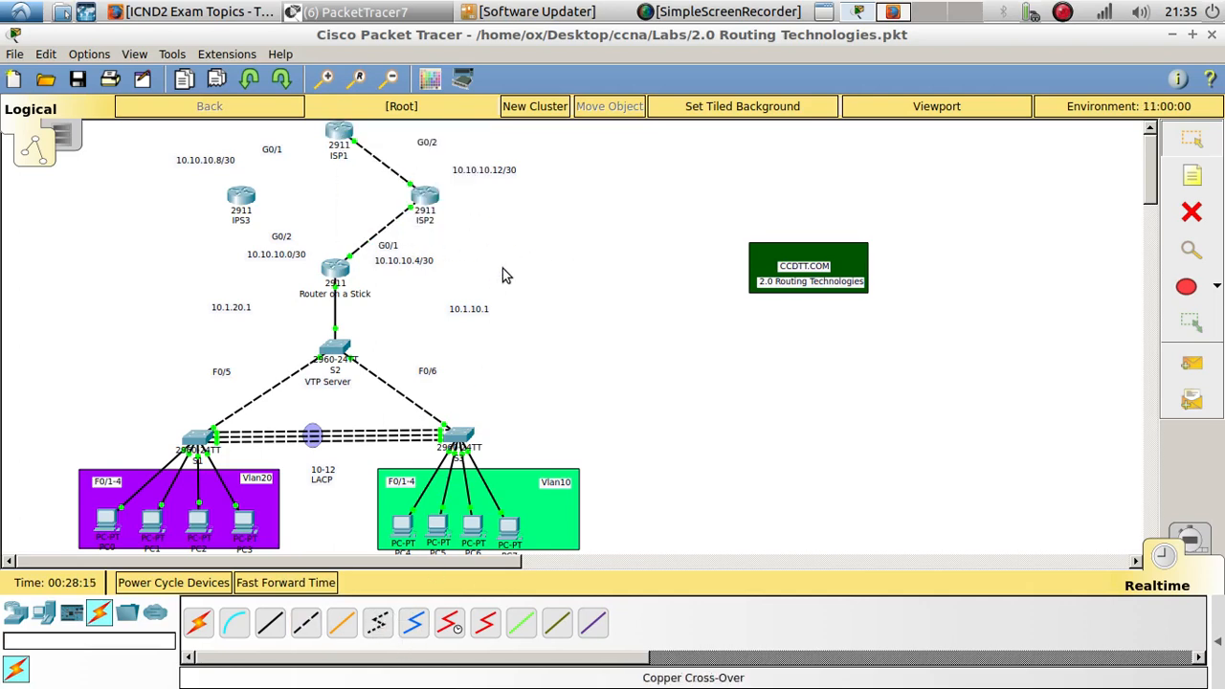
- Inspect the ISP1 and ISP2 consoles for link status messages on G0/2
left_click(356, 144)
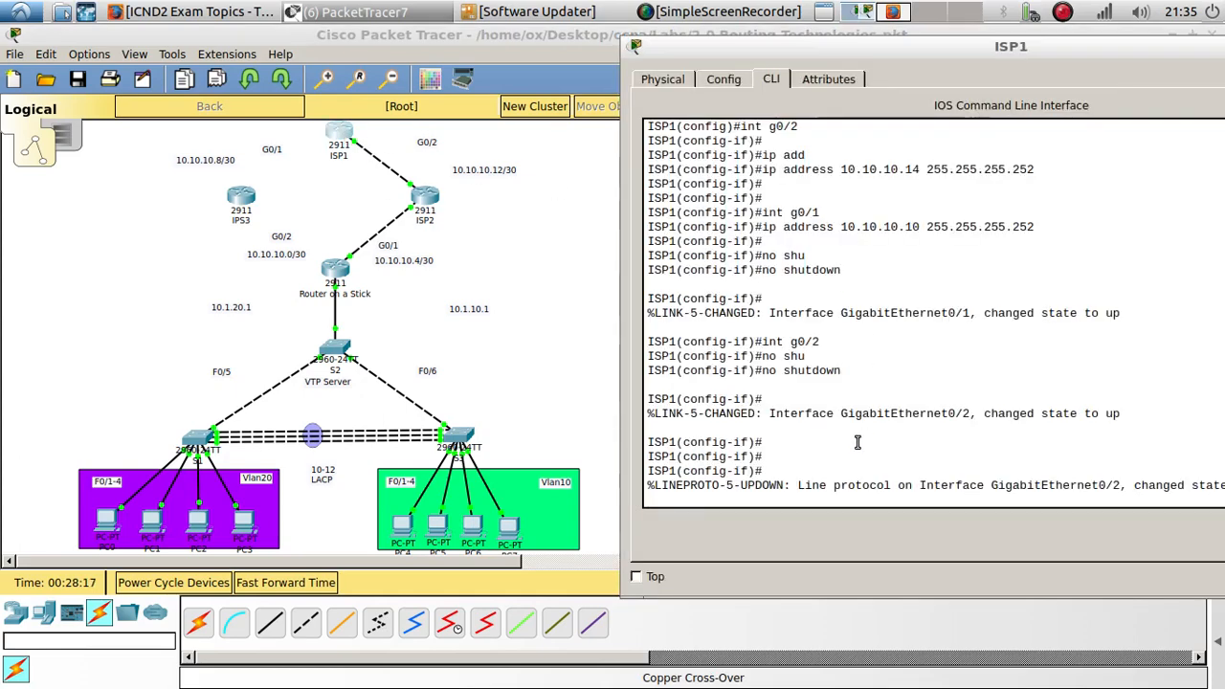
key("Return")
key("Return")
left_click(311, 557)
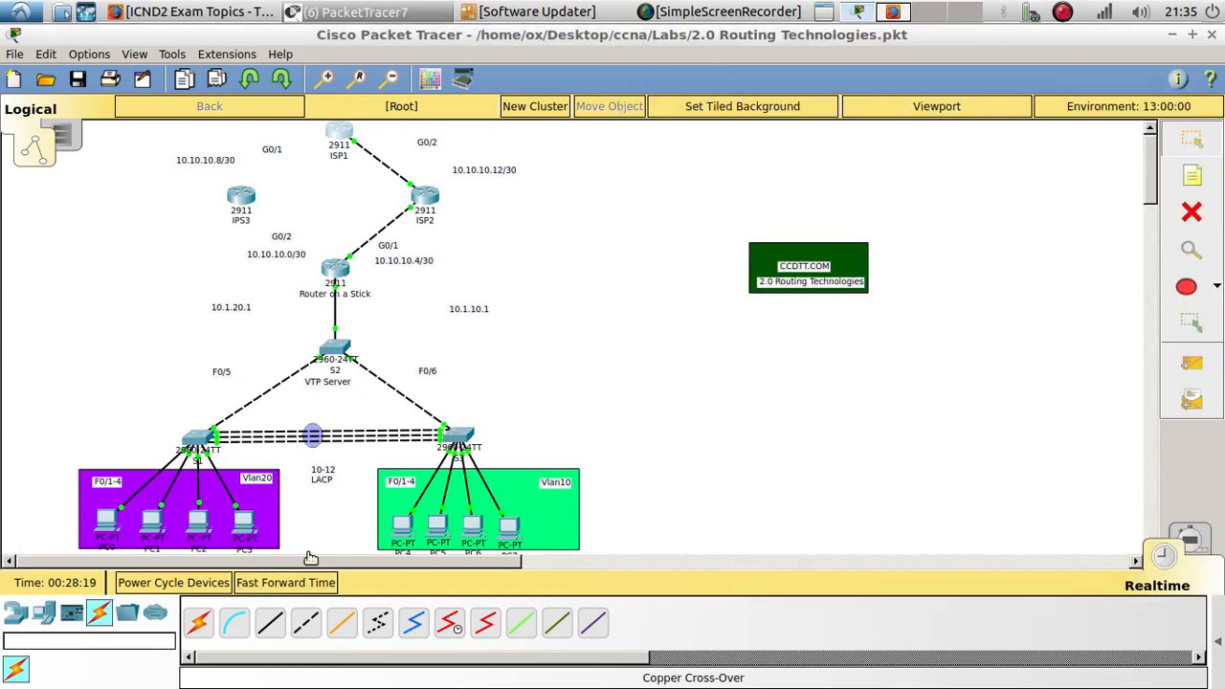
left_click(341, 139)
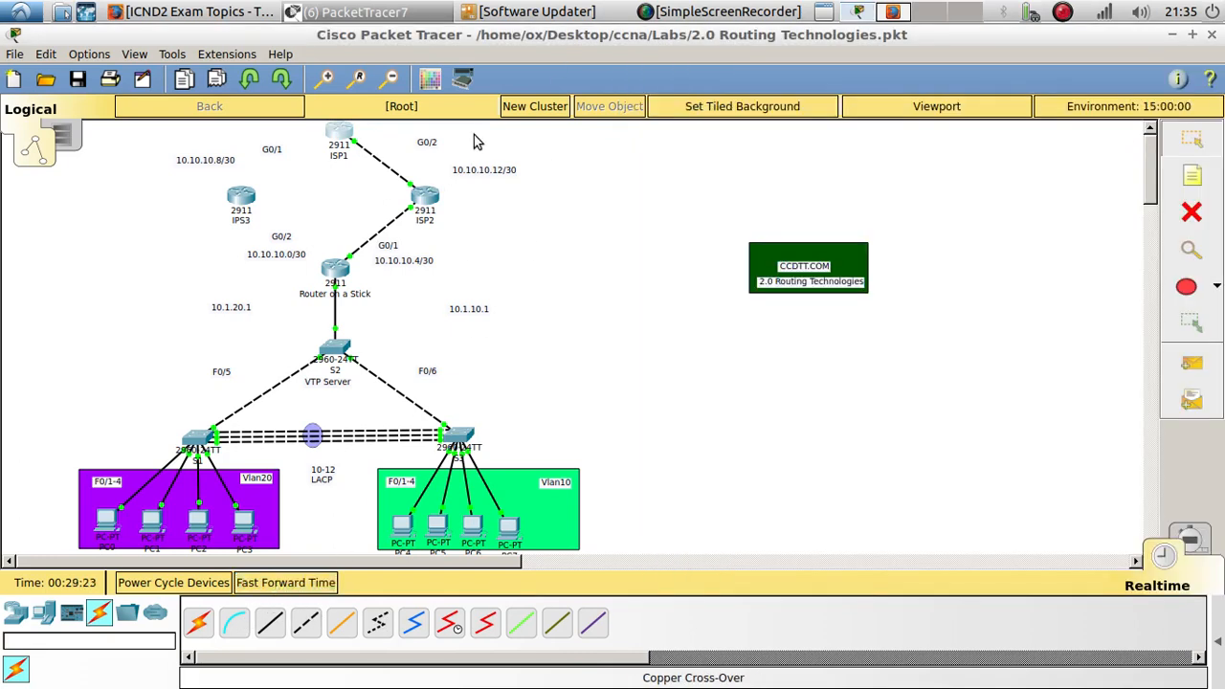
left_click(431, 196)
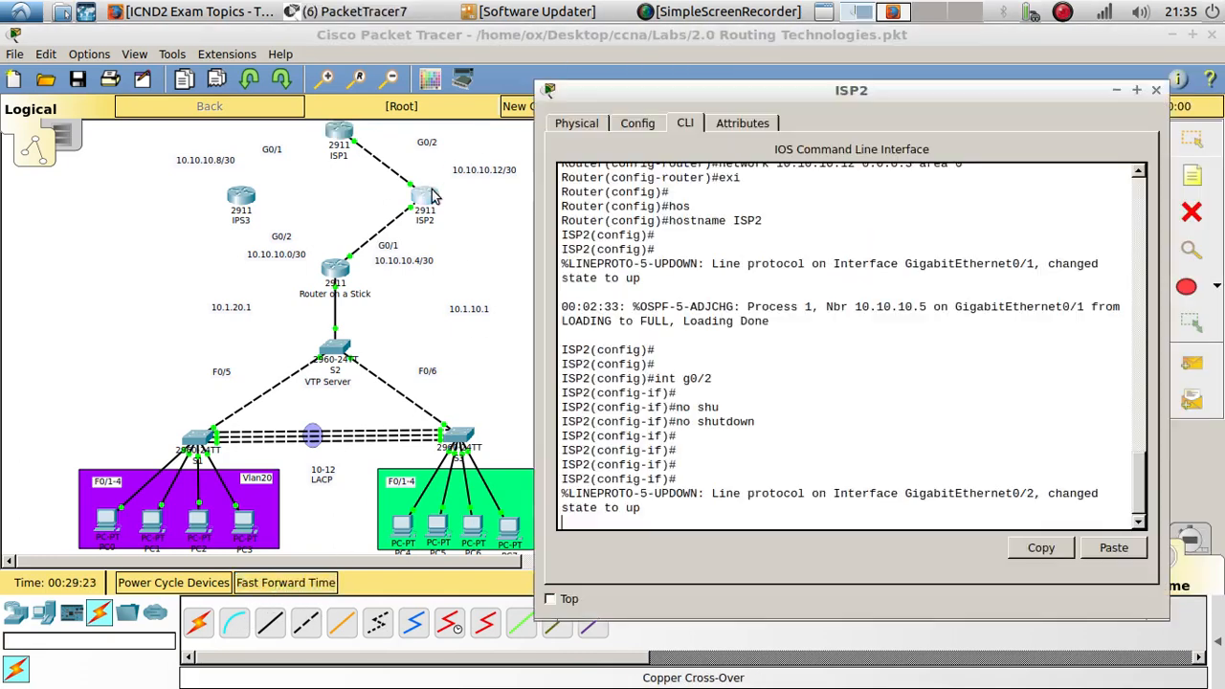
left_click(706, 445)
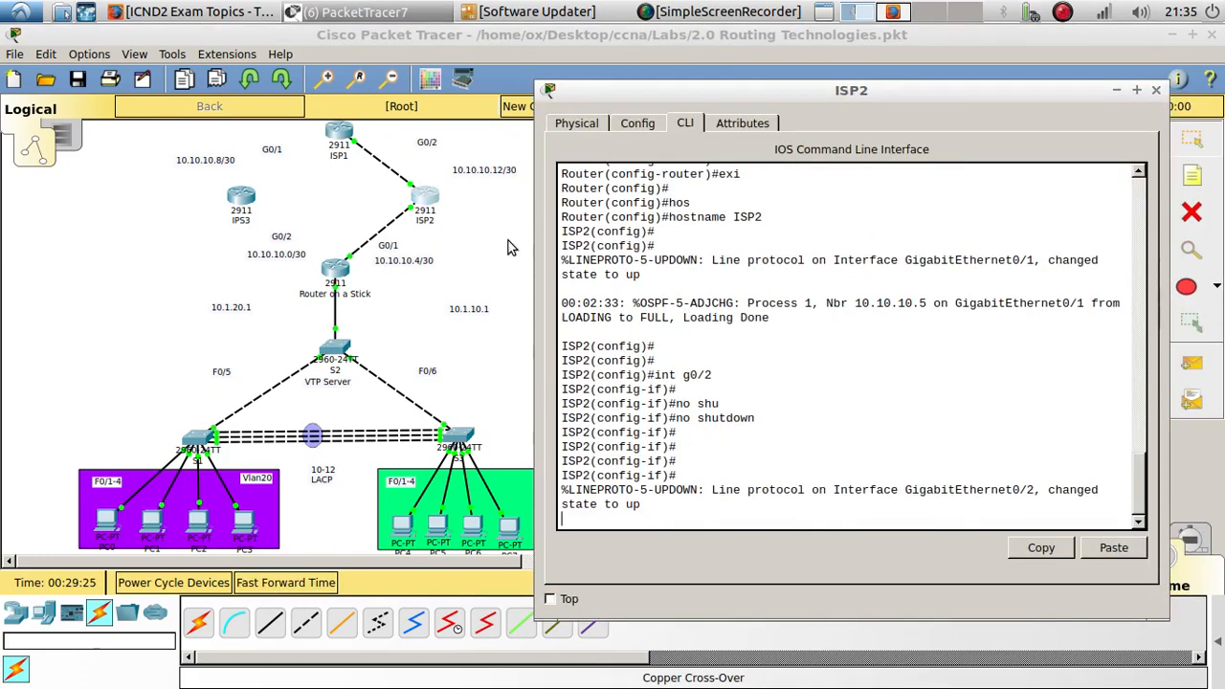
left_click(345, 141)
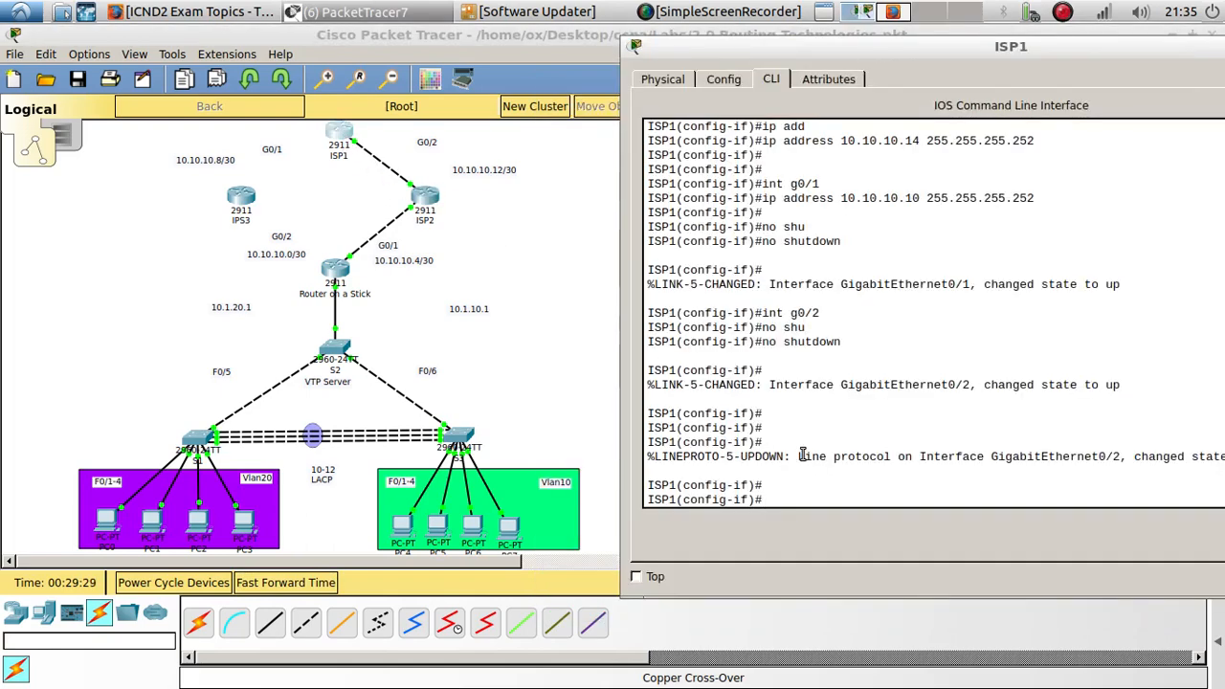
scroll(803, 455, "up", 6)
scroll(800, 445, "down", 6)
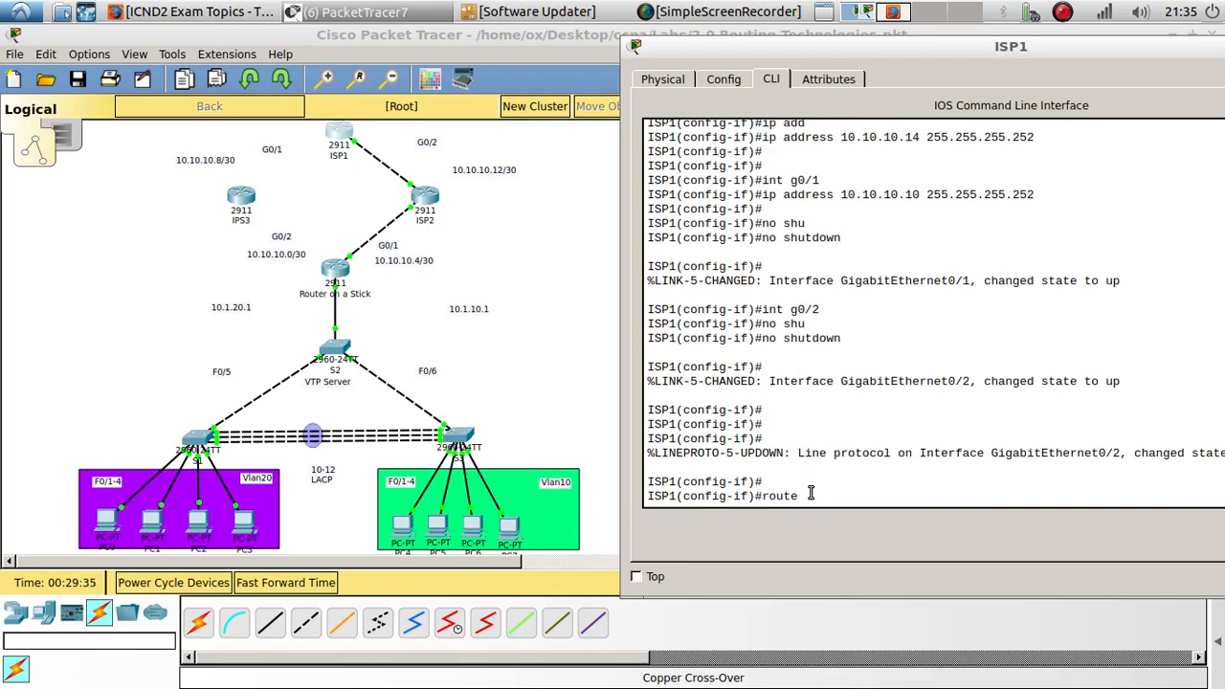
- On ISP1, leave interface configuration mode and start OSPF process 1
key("Tab")
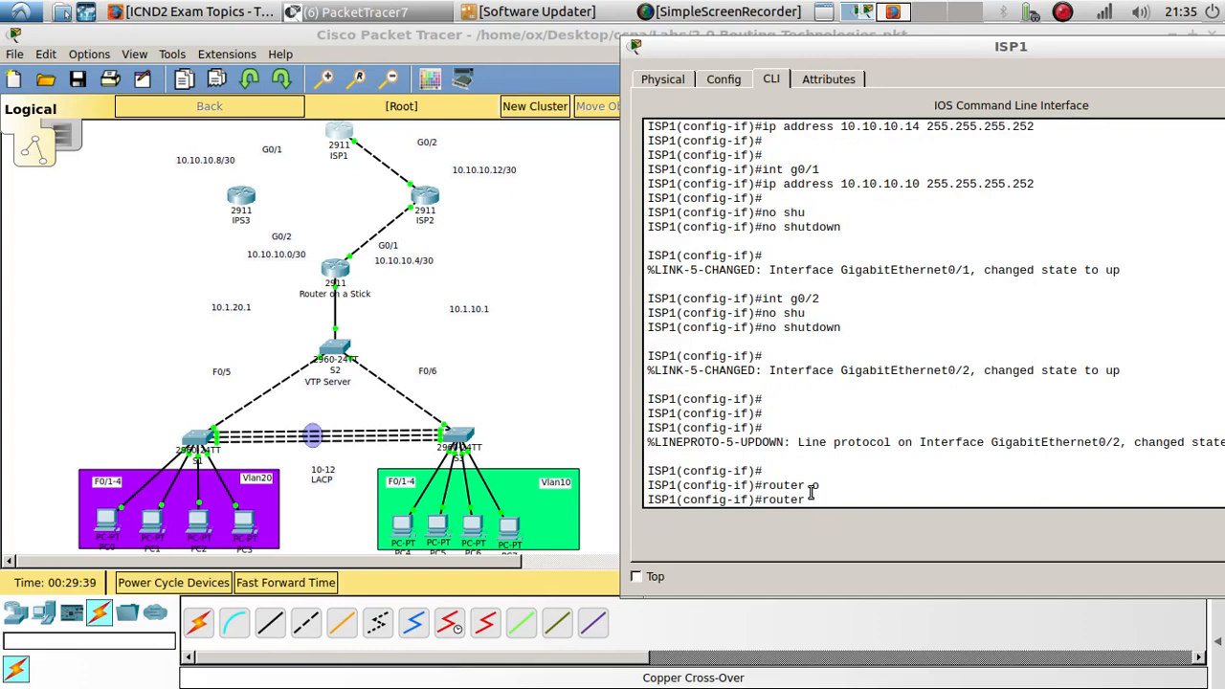
key("BackSpace")
key("BackSpace")
key("BackSpace")
key("BackSpace")
key("BackSpace")
key("BackSpace")
key("BackSpace")
key("BackSpace")
type("exit")
key("Return")
key("Return")
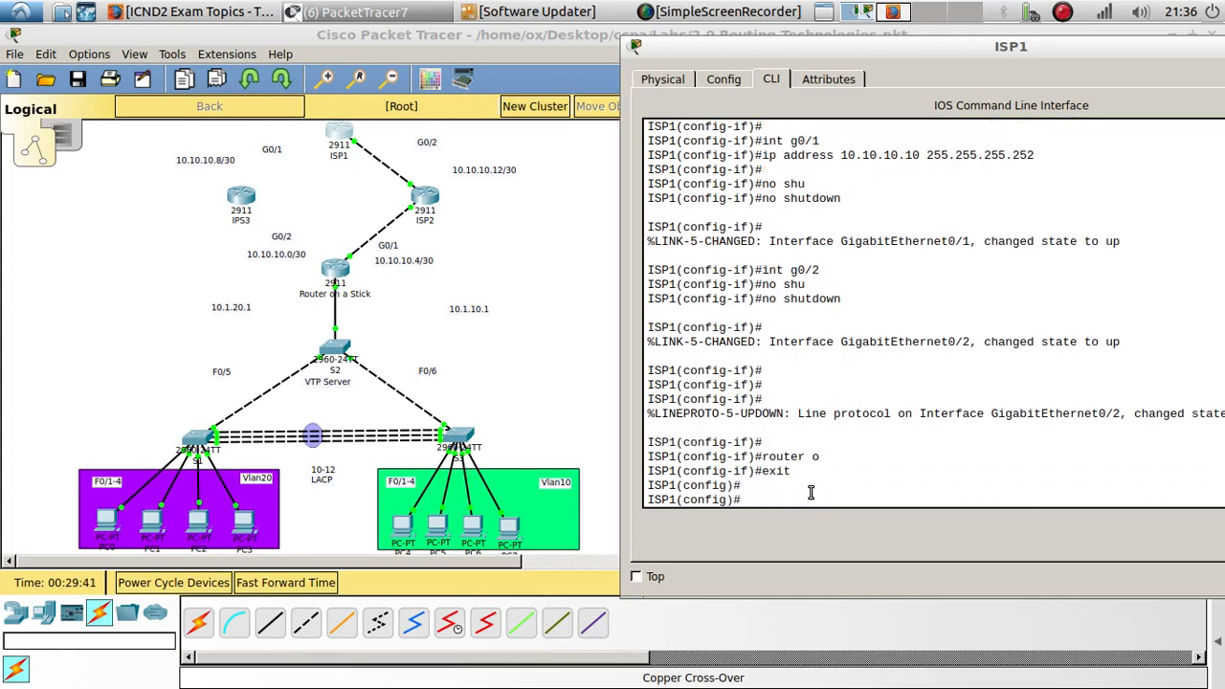
type("rou")
key("Tab")
key("Tab")
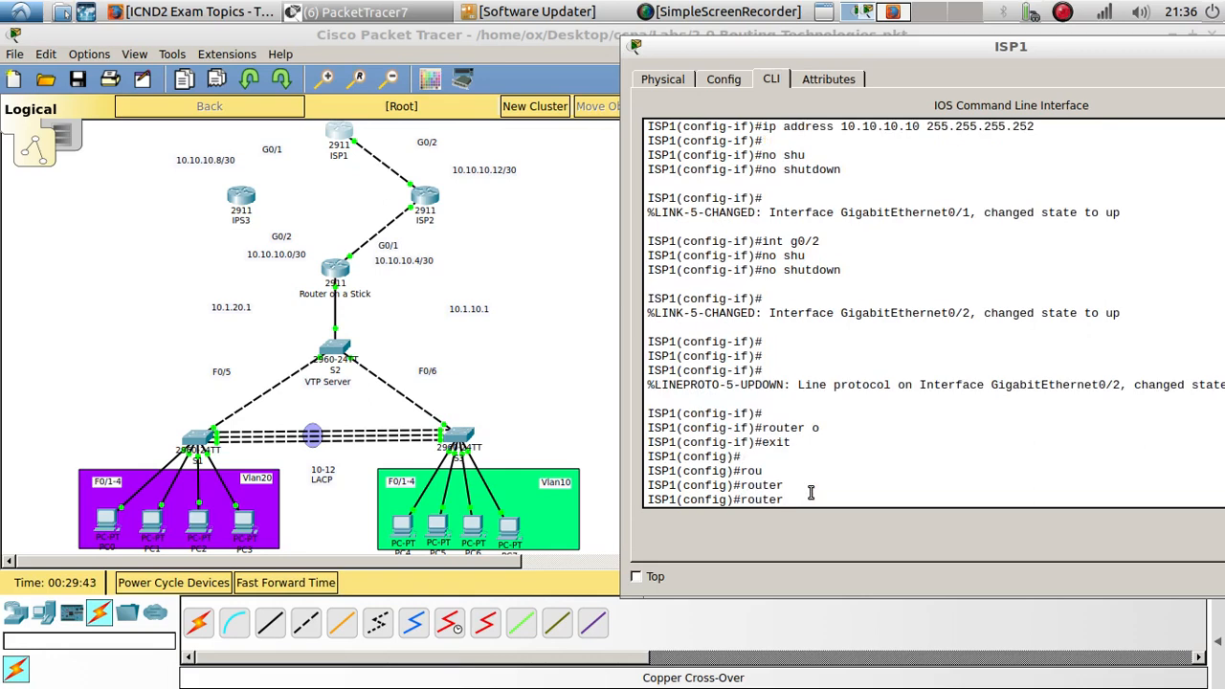
type("o")
key("Tab")
type("sp")
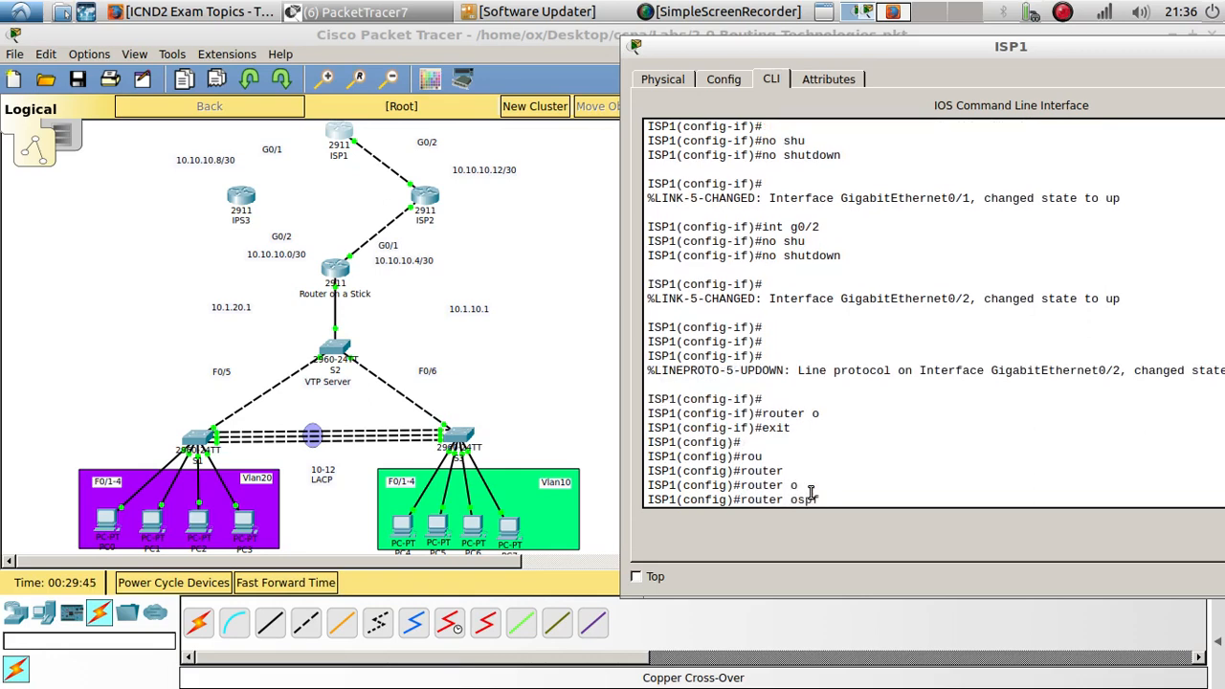
type("f 1")
key("Return")
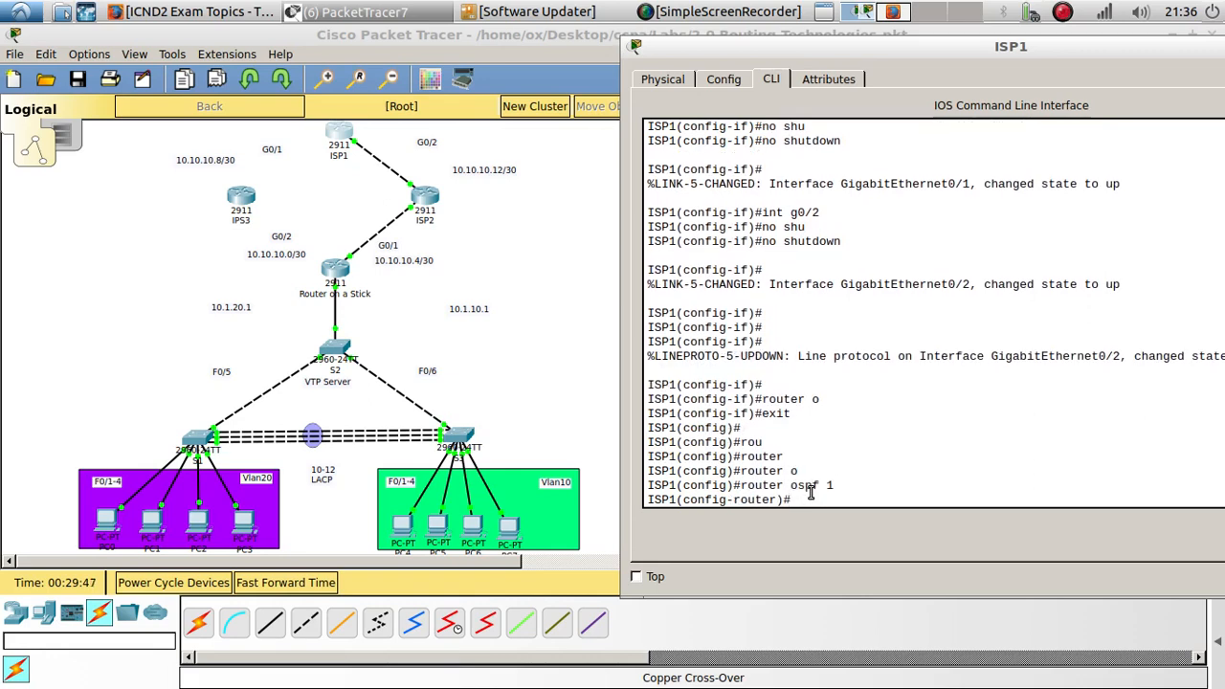
- Advertise network 10.10.10.12 with wildcard 0.0.0.3 in OSPF area 0 on ISP1
type("net")
key("Tab")
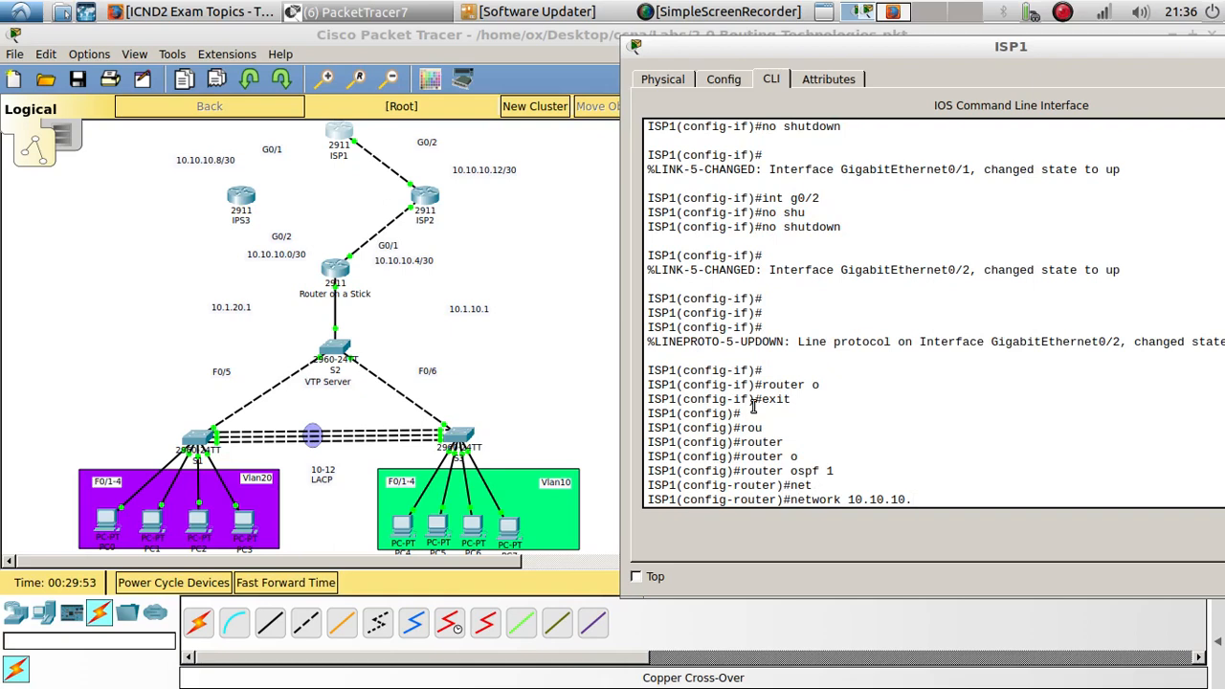
type("10.10.10.12 0.0.0.3 a")
key("Tab")
type("0")
key("Return")
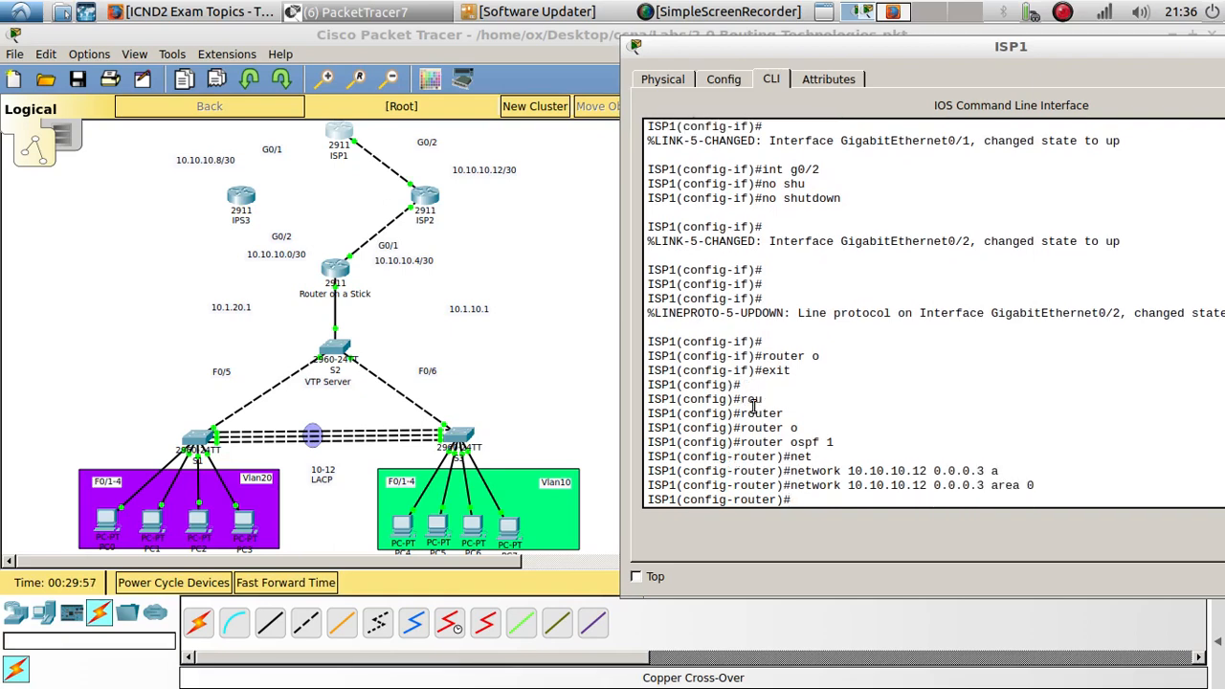
- Add network 10.10.10.8 with wildcard 0.0.0.3 to OSPF area 0 on ISP1
key("Up")
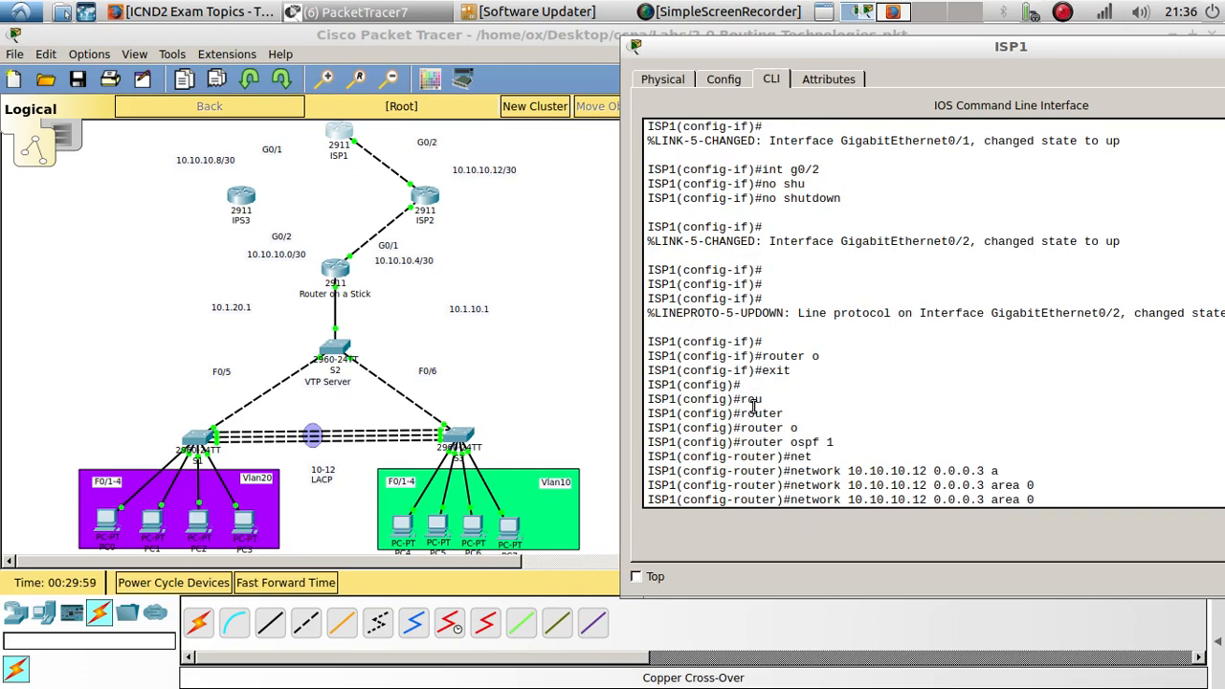
key("BackSpace")
key("BackSpace")
type("8")
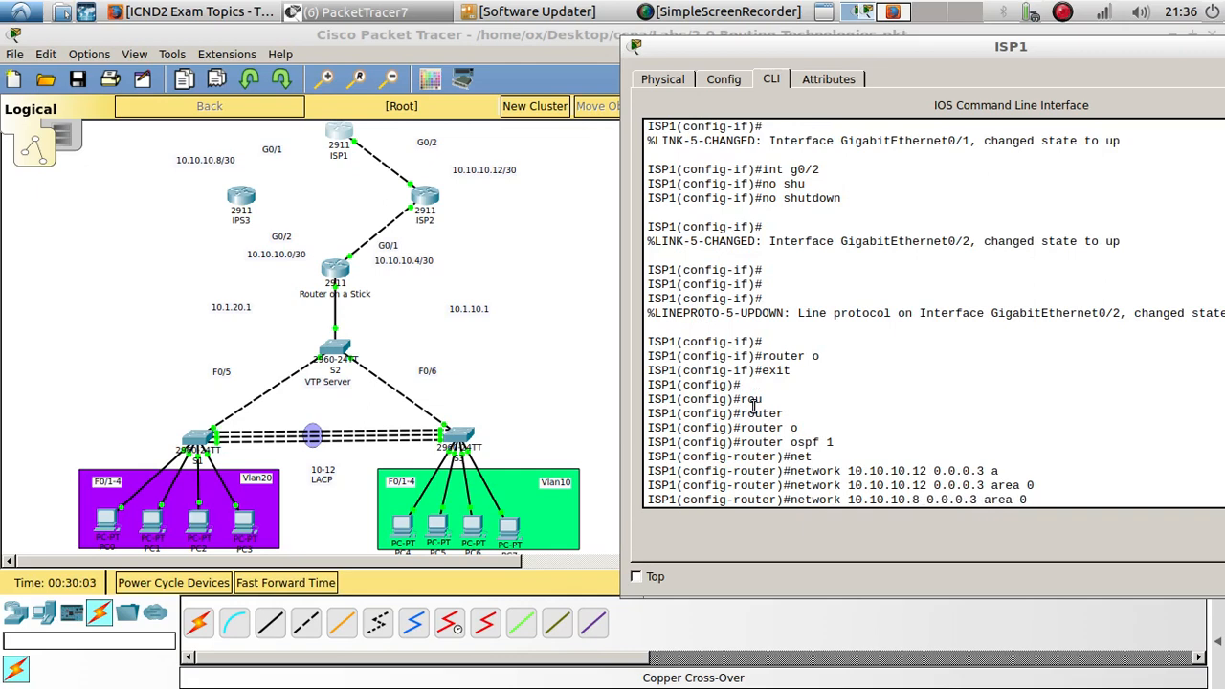
key("Return")
key("Return")
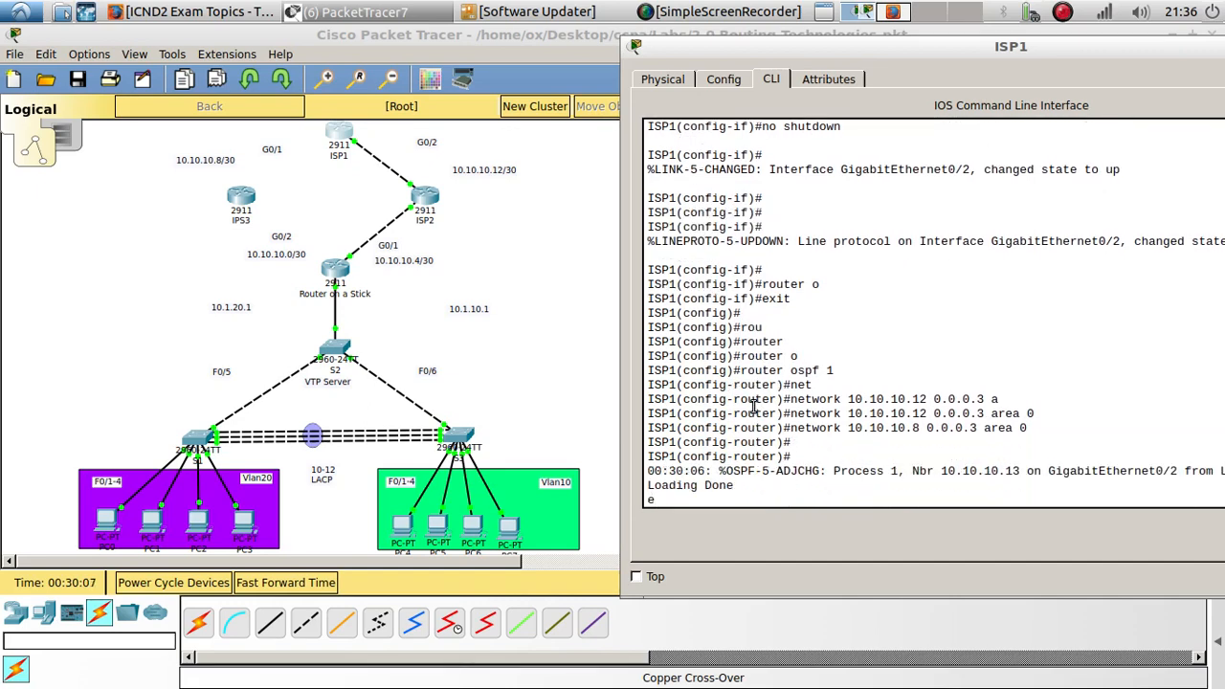
key("Return")
key("Return")
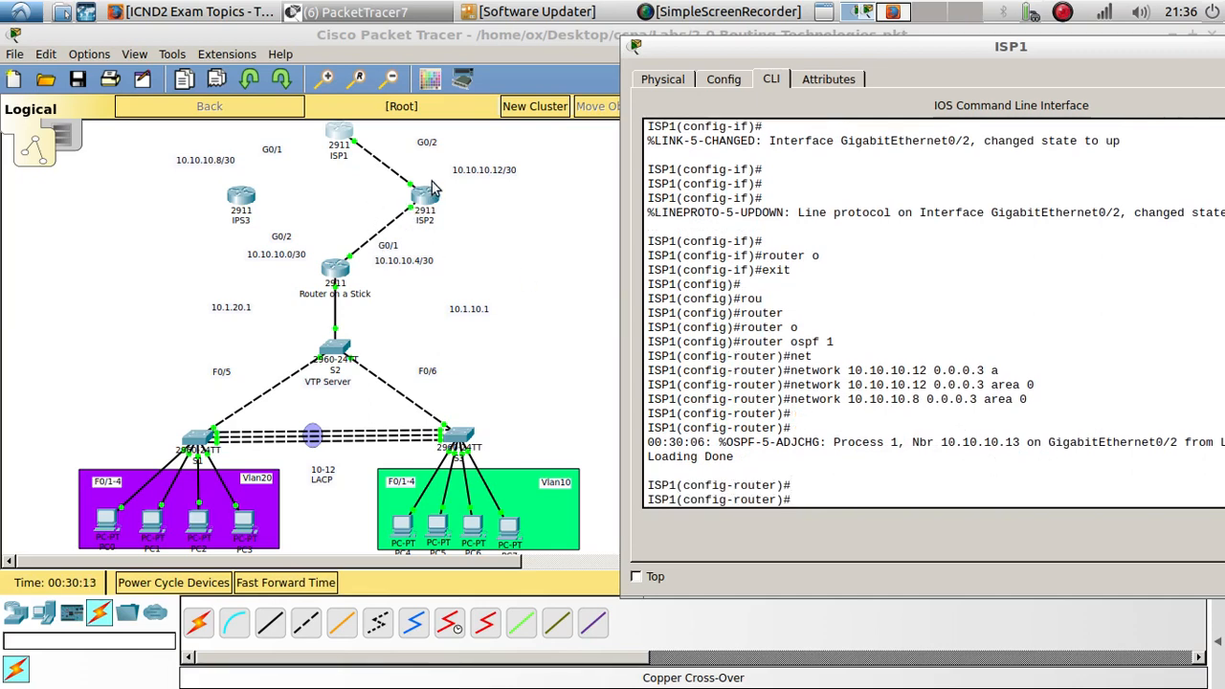
- Rerun show ip route on the Router on a Stick to examine its routing table
left_click(351, 274)
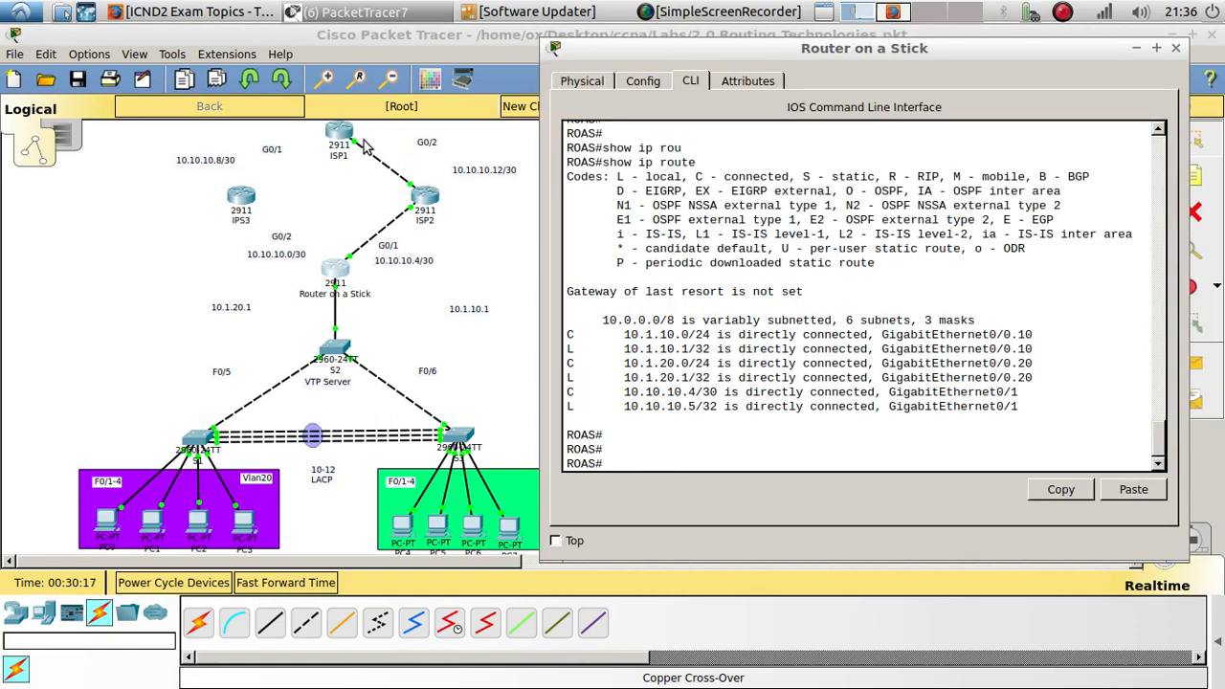
left_click_drag(589, 408, 569, 333)
left_click(612, 409)
left_click_drag(568, 408, 837, 418)
left_click(732, 470)
left_click_drag(589, 421, 548, 344)
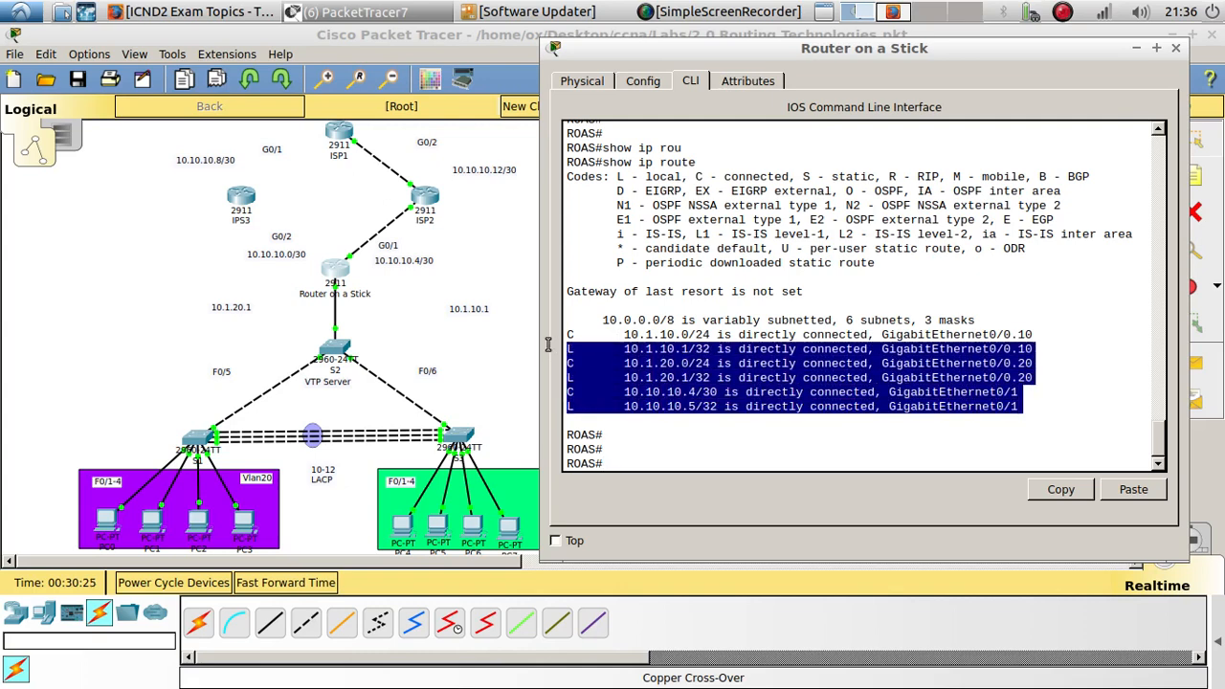
left_click(617, 451)
key("Up")
key("Return")
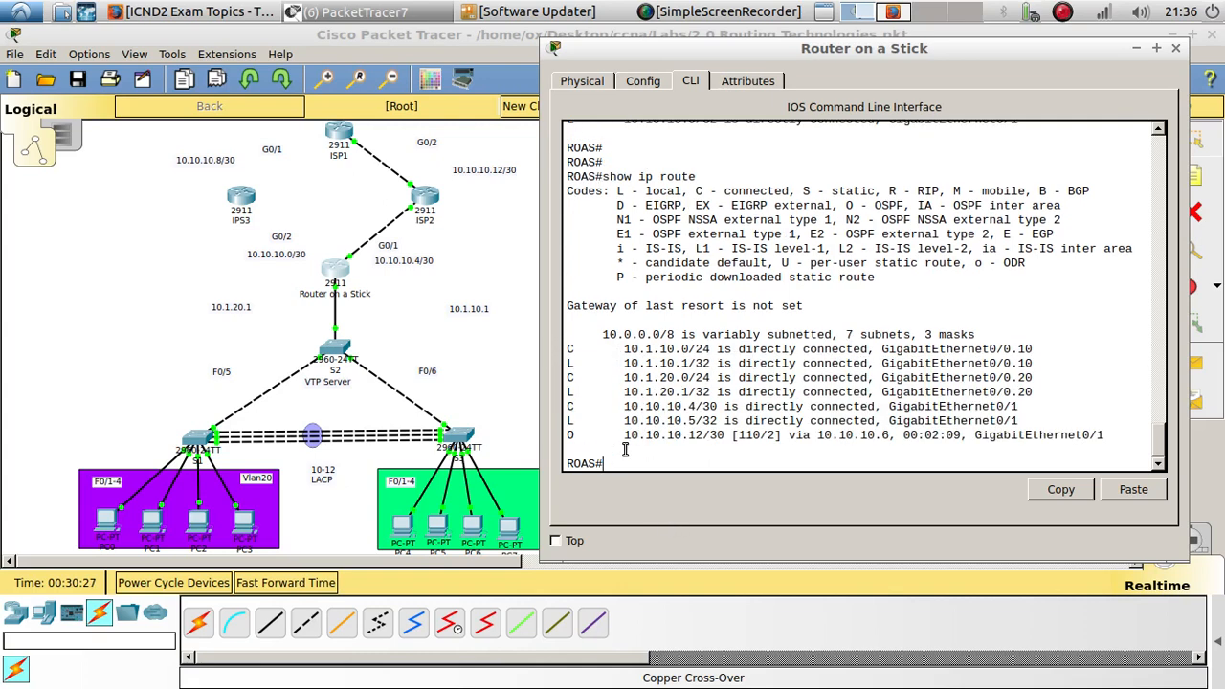
- Highlight and inspect the OSPF route entry in the Router on a Stick routing table
left_click_drag(562, 437, 966, 443)
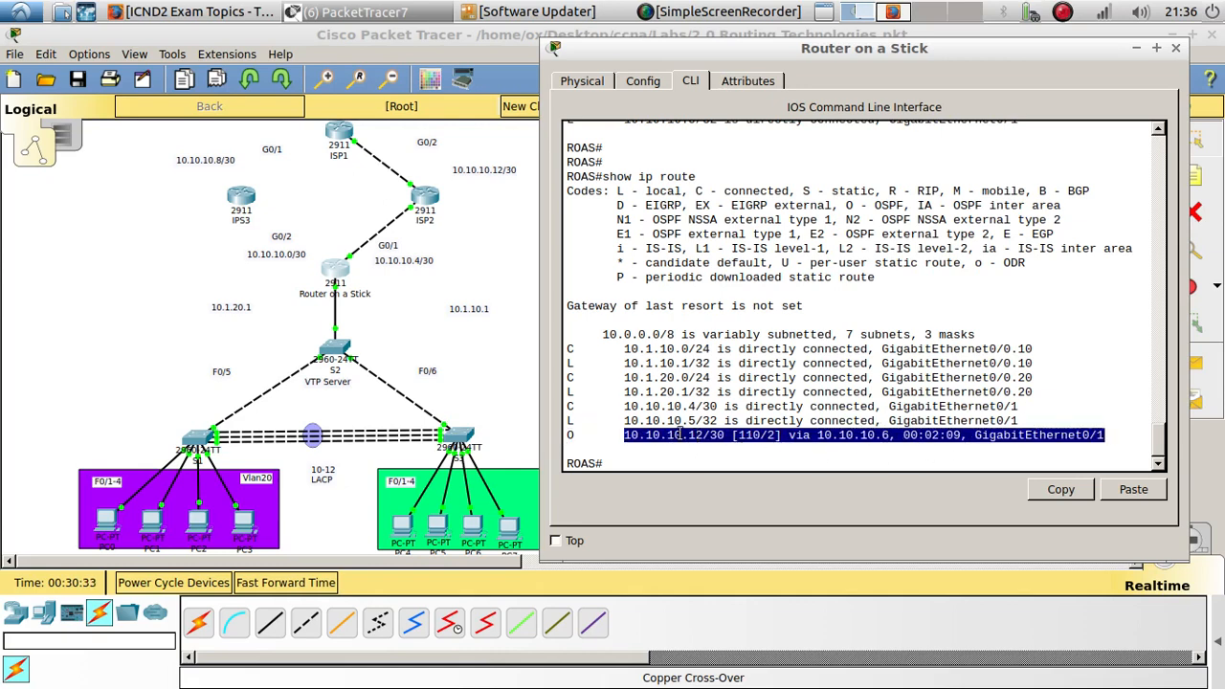
left_click(864, 437)
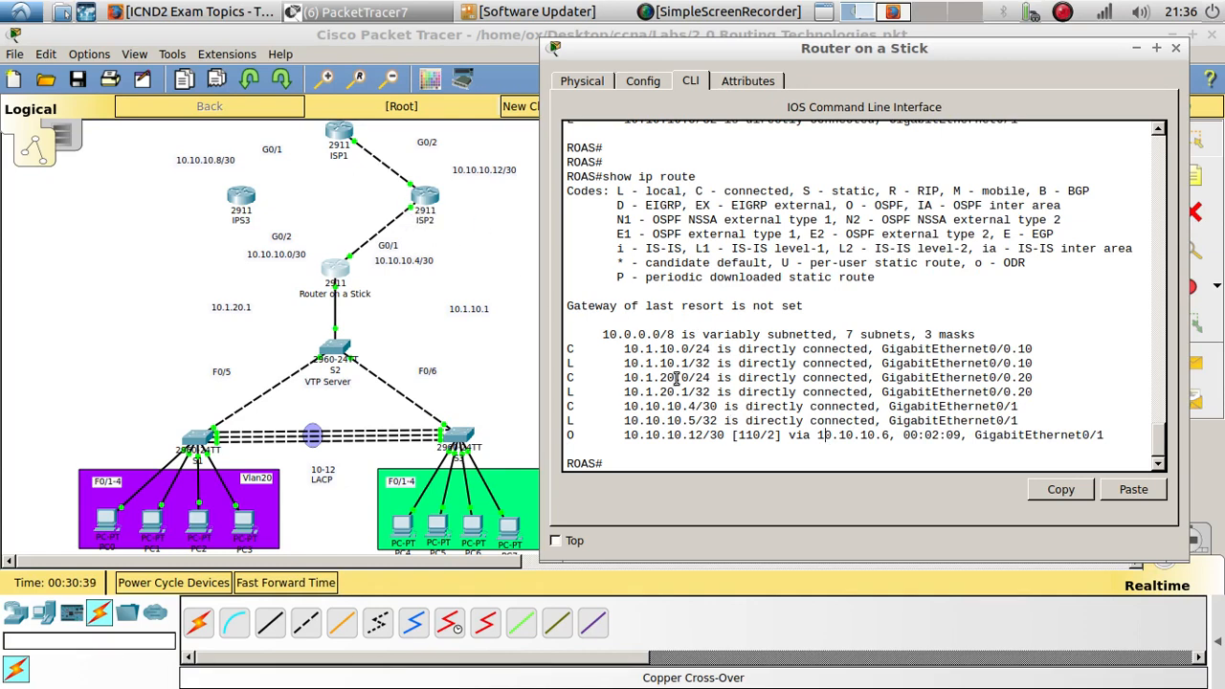
scroll(691, 386, "down", 1)
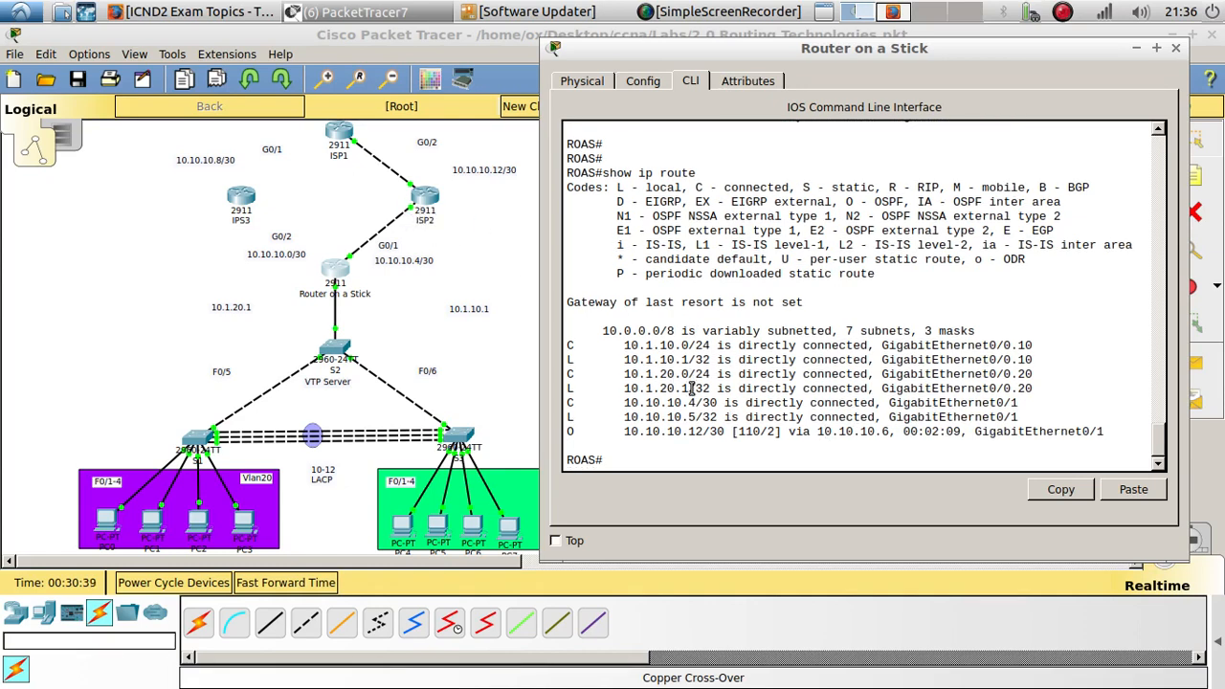
- Open the IPS3 router's CLI and enter privileged and global configuration mode
left_click(245, 198)
left_click_drag(536, 130, 938, 68)
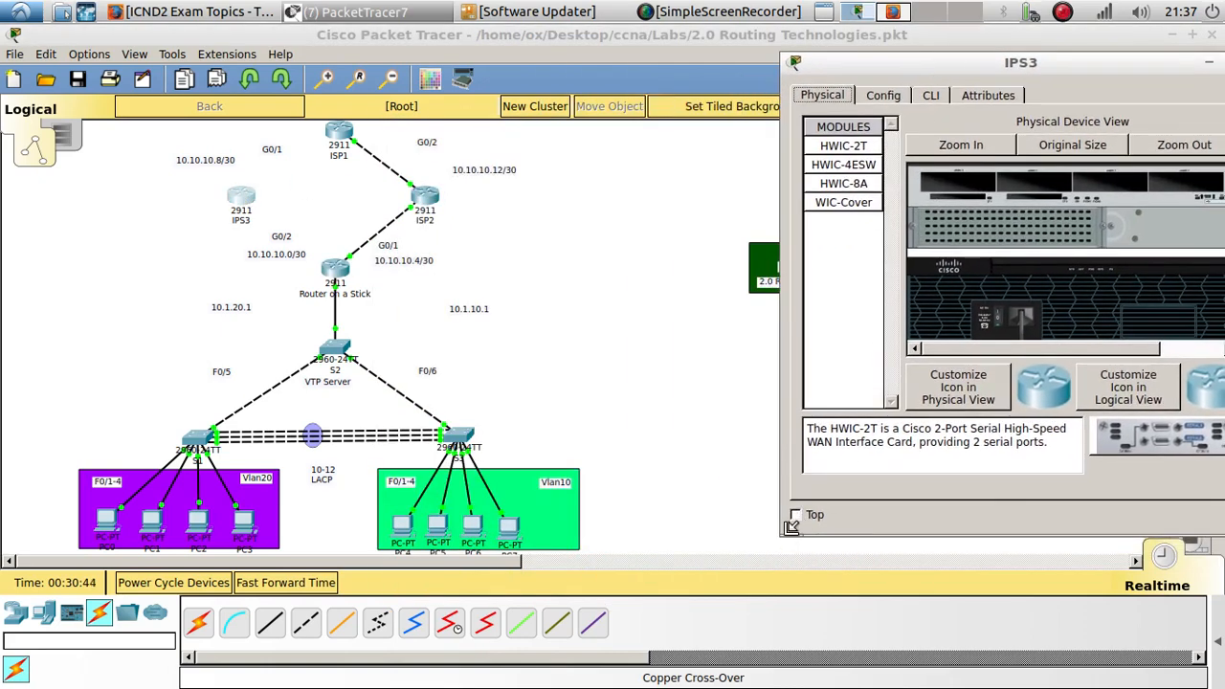
left_click_drag(790, 527, 532, 668)
left_click(682, 94)
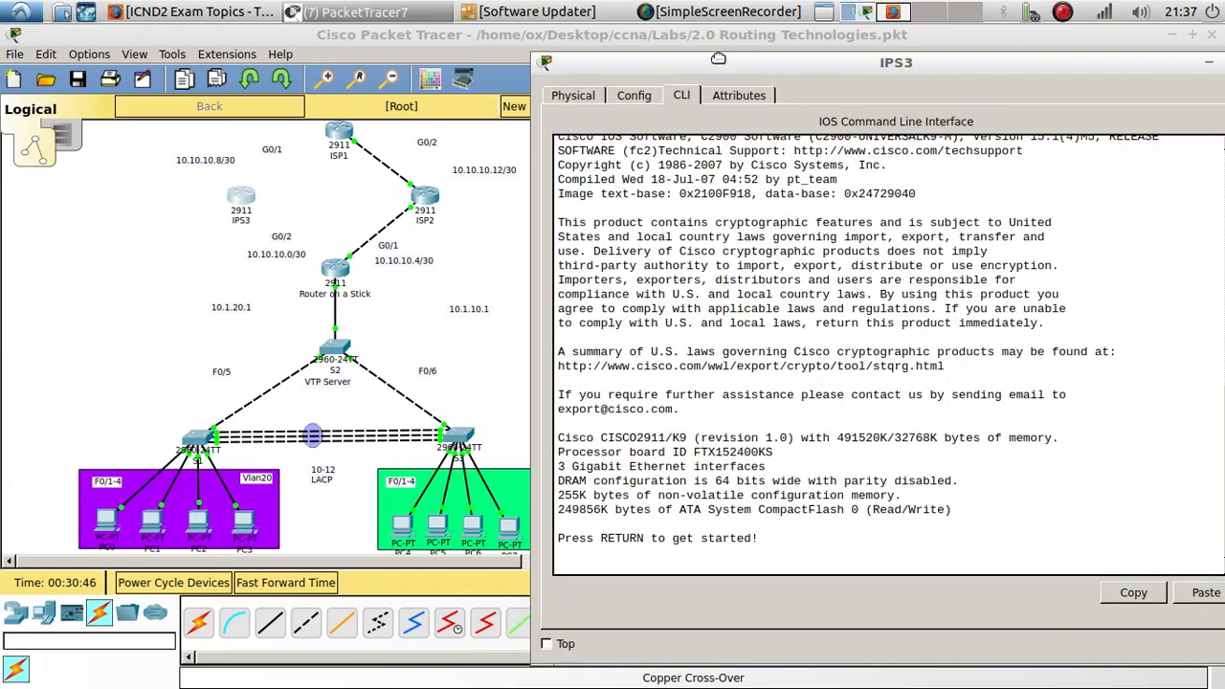
left_click_drag(717, 59, 826, 31)
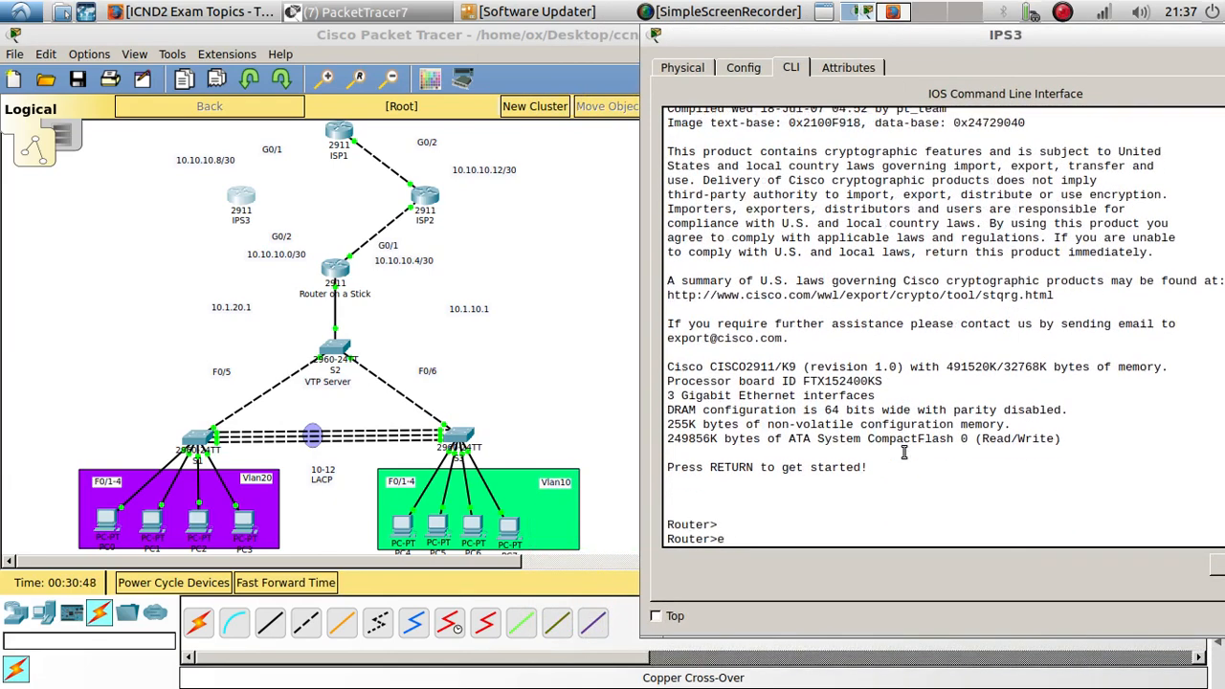
type("n")
key("Return")
key("Return")
type("config")
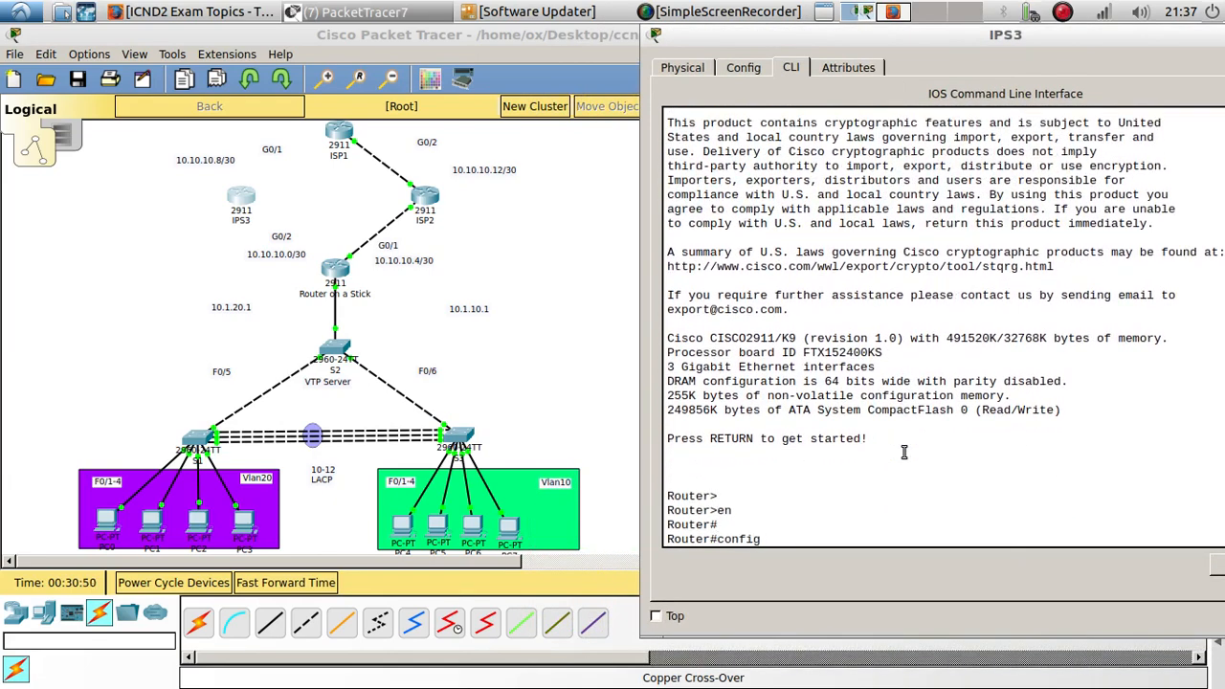
type(" t")
key("Return")
key("Return")
key("Return")
- Set the router's hostname to ISP3
type("hos")
key("Tab")
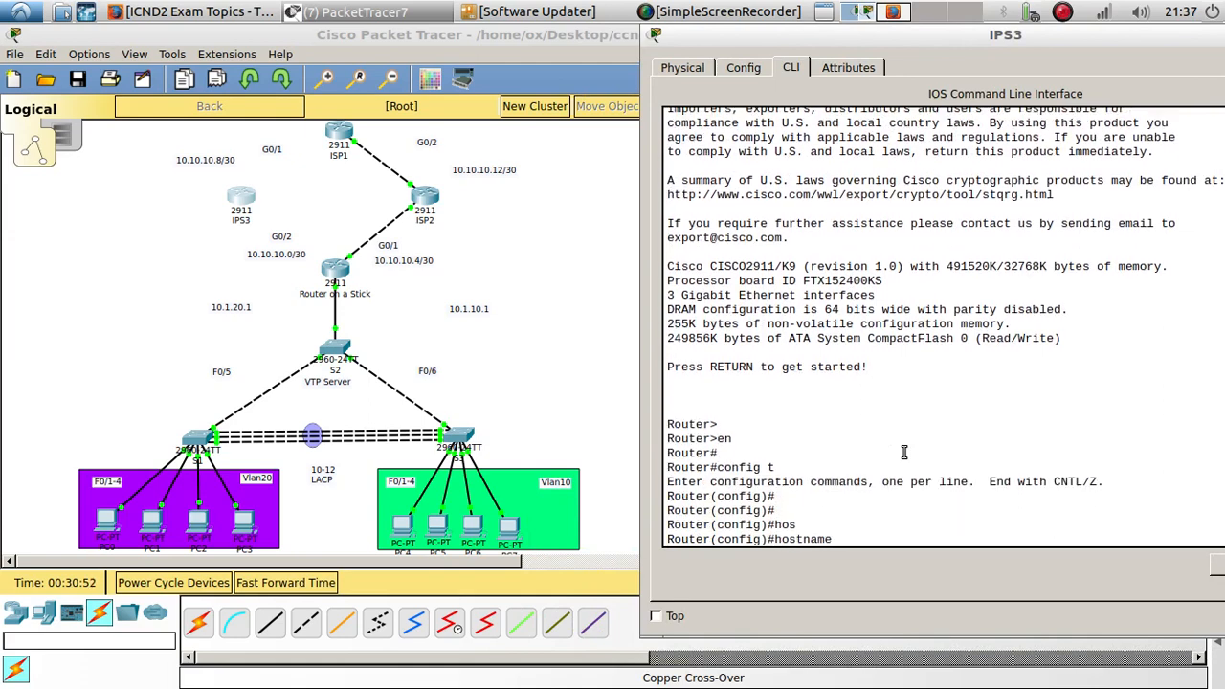
type("I")
key("Return")
key("Return")
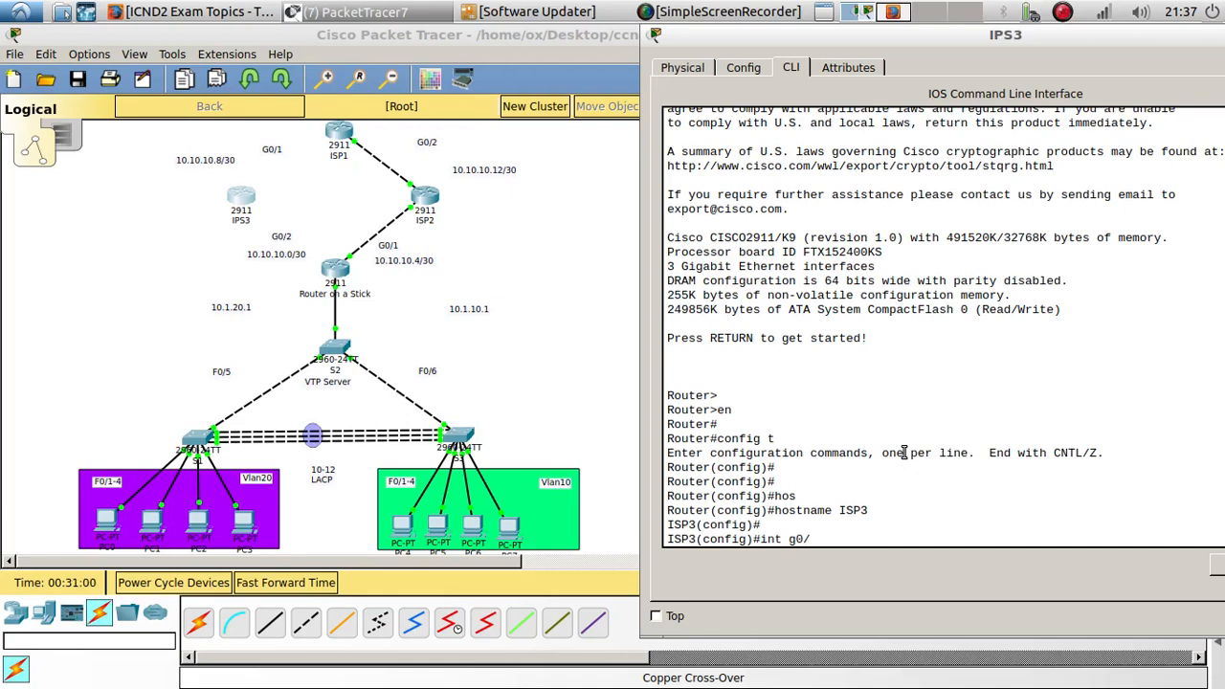
- On interface G0/2 of ISP3, assign 10.10.10.2 255.255.255.252 and enable the interface
key("Return")
key("Return")
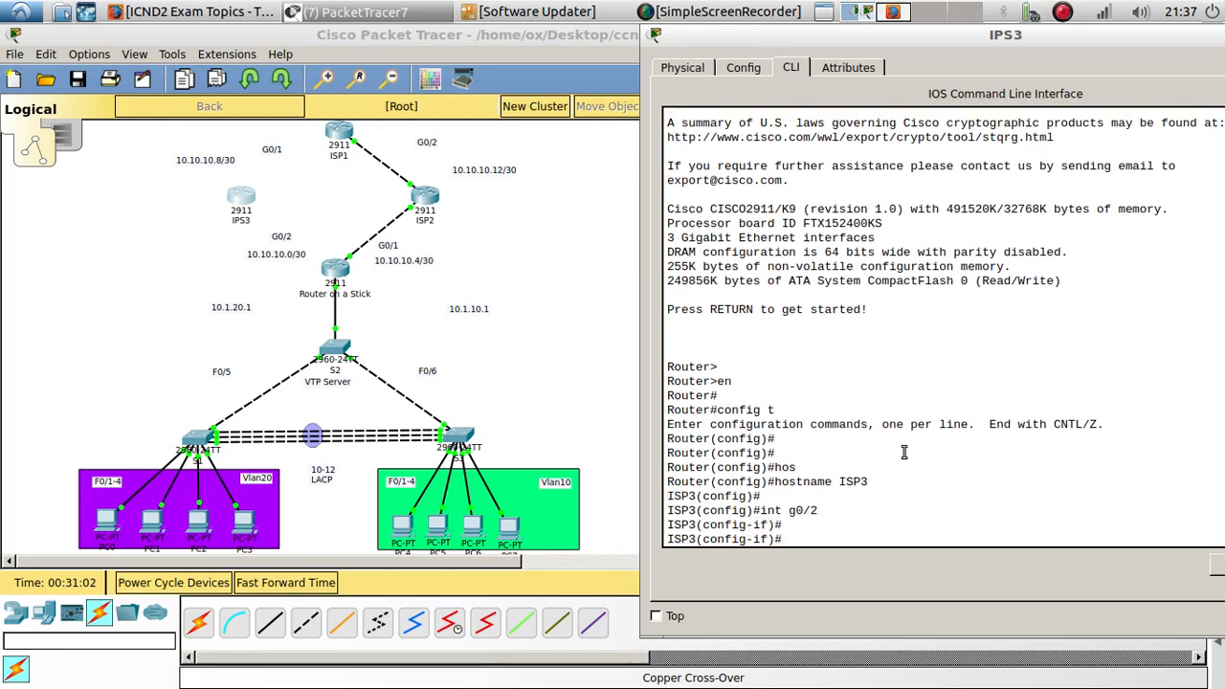
type("ip add")
key("Tab")
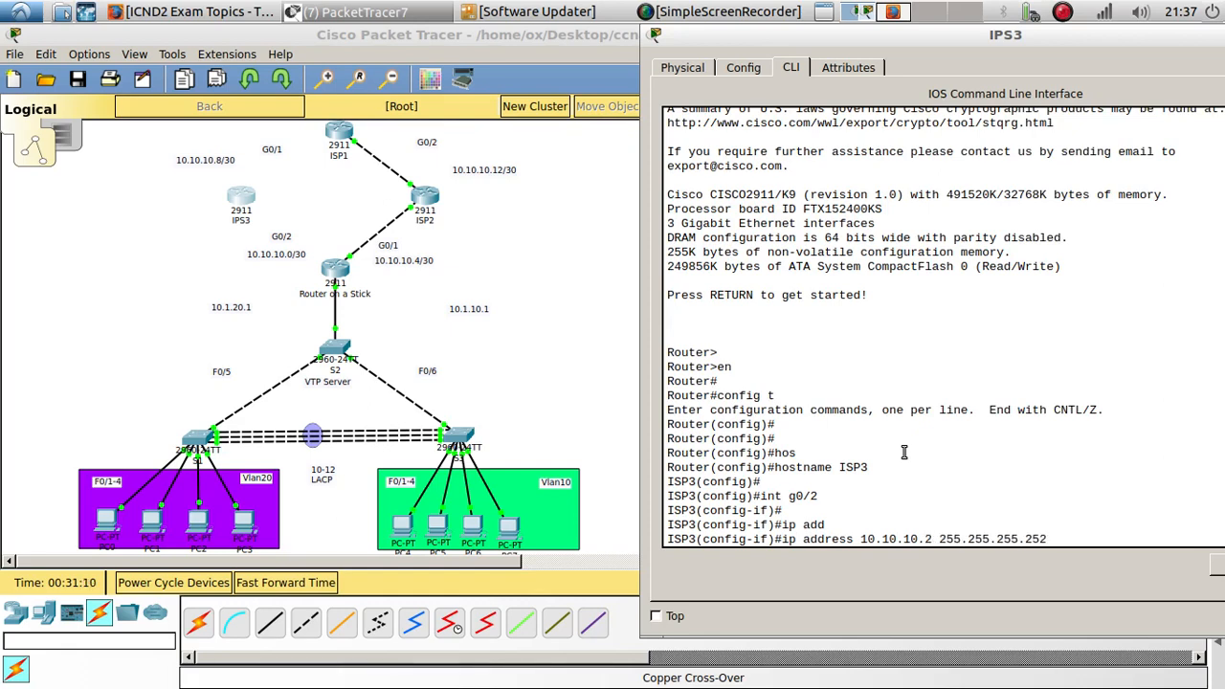
key("Return")
type("no shu")
key("Tab")
key("Return")
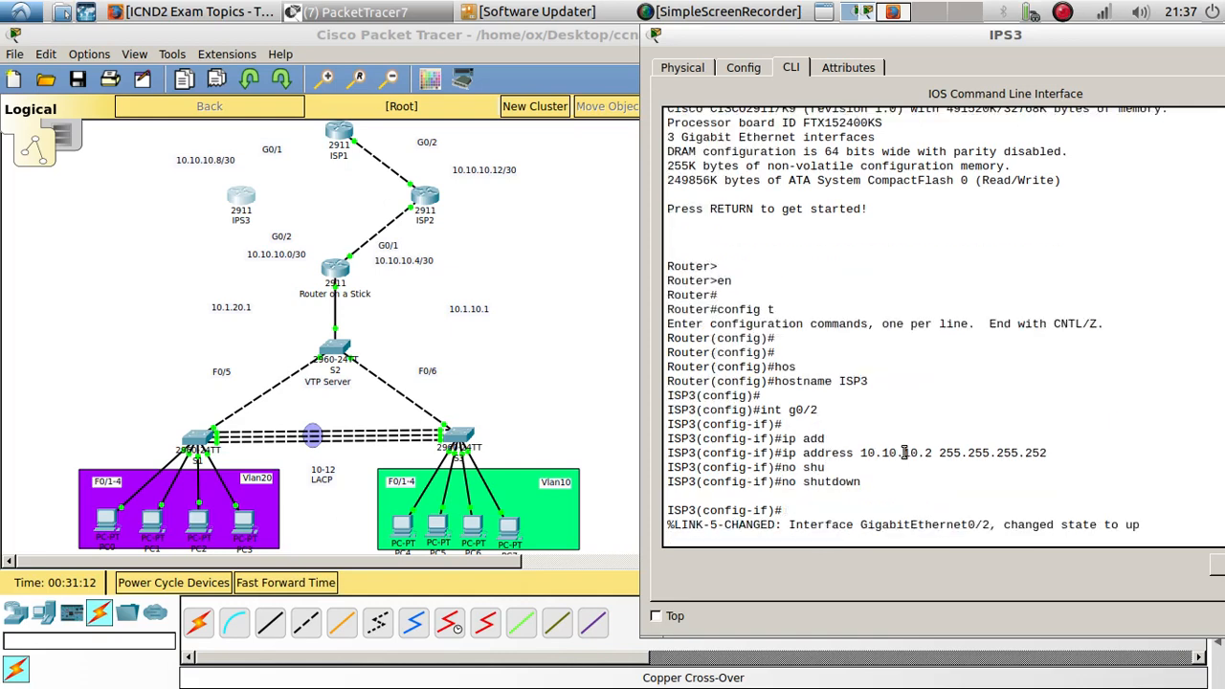
- On interface G0/1 of ISP3, assign 10.10.10.9 255.255.255.252 and enable the interface
key("Up")
key("Up")
key("Up")
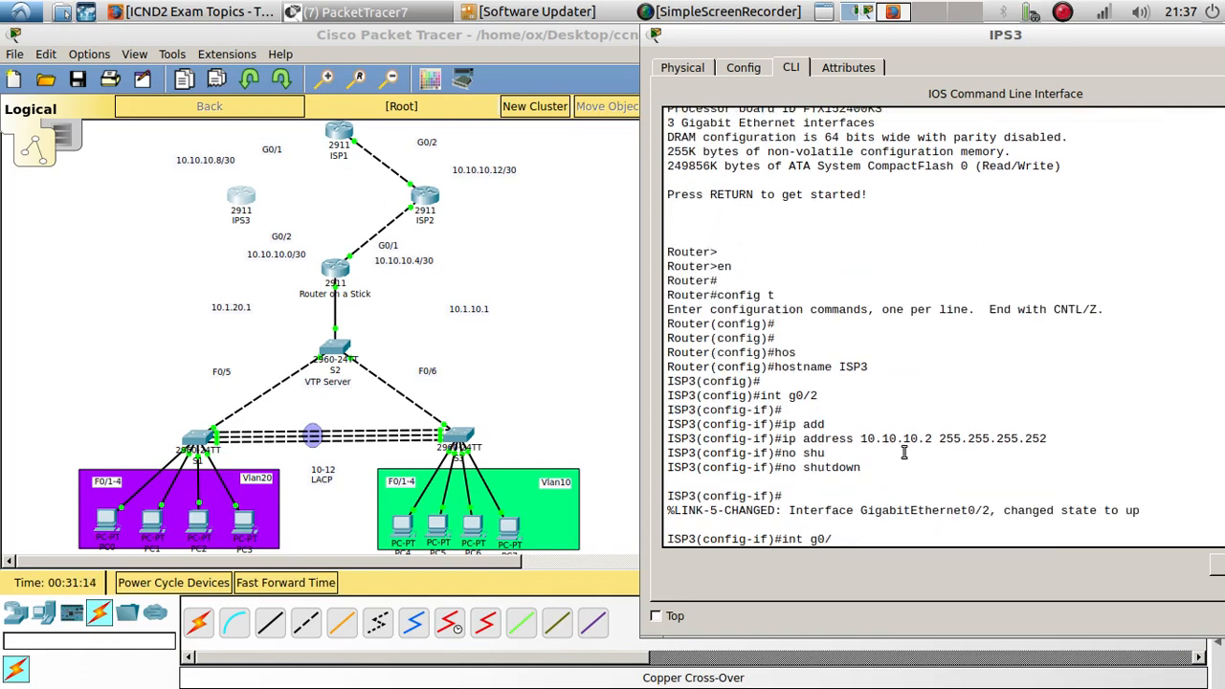
key("Return")
key("Up")
key("Up")
key("Up")
key("Up")
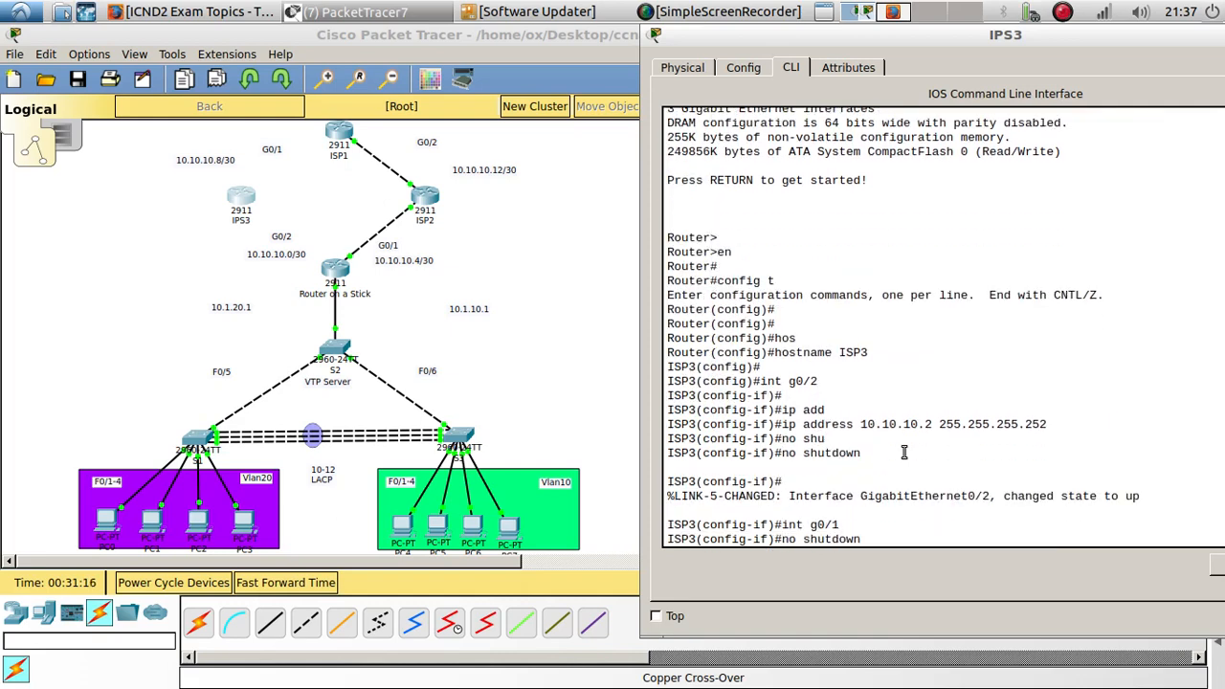
key("Left")
key("Left")
key("Left")
key("Left")
key("Left")
key("Left")
key("Left")
key("Left")
key("Left")
key("Left")
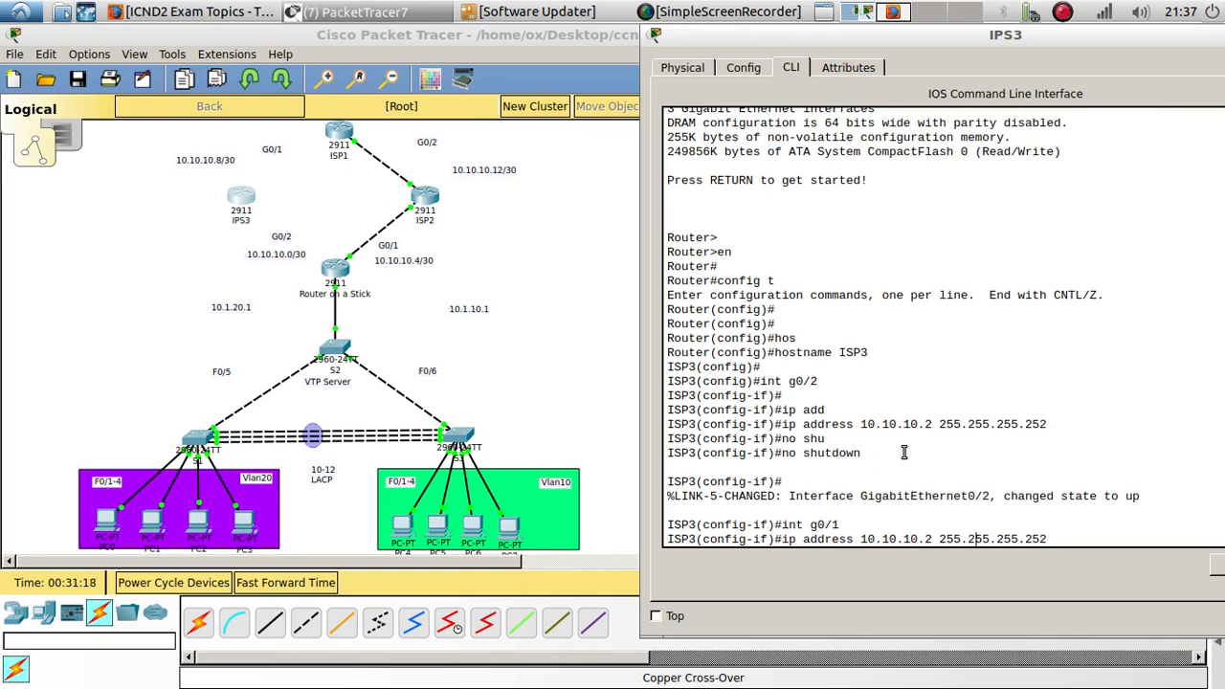
key("BackSpace")
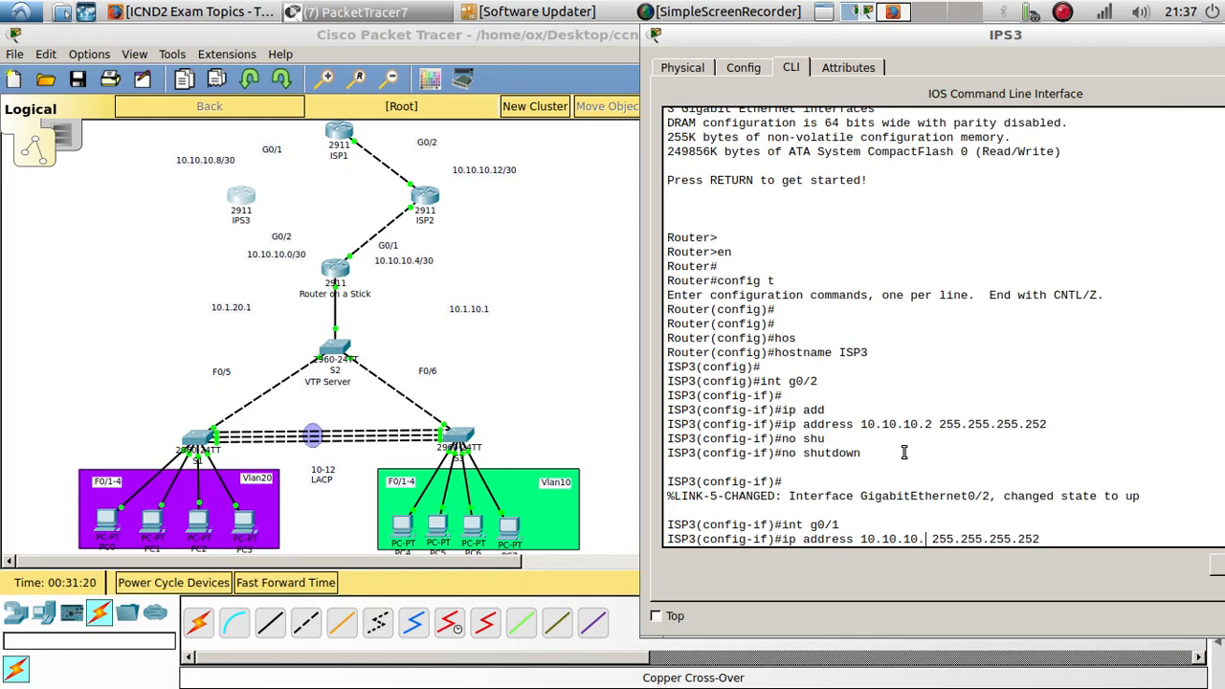
type("9")
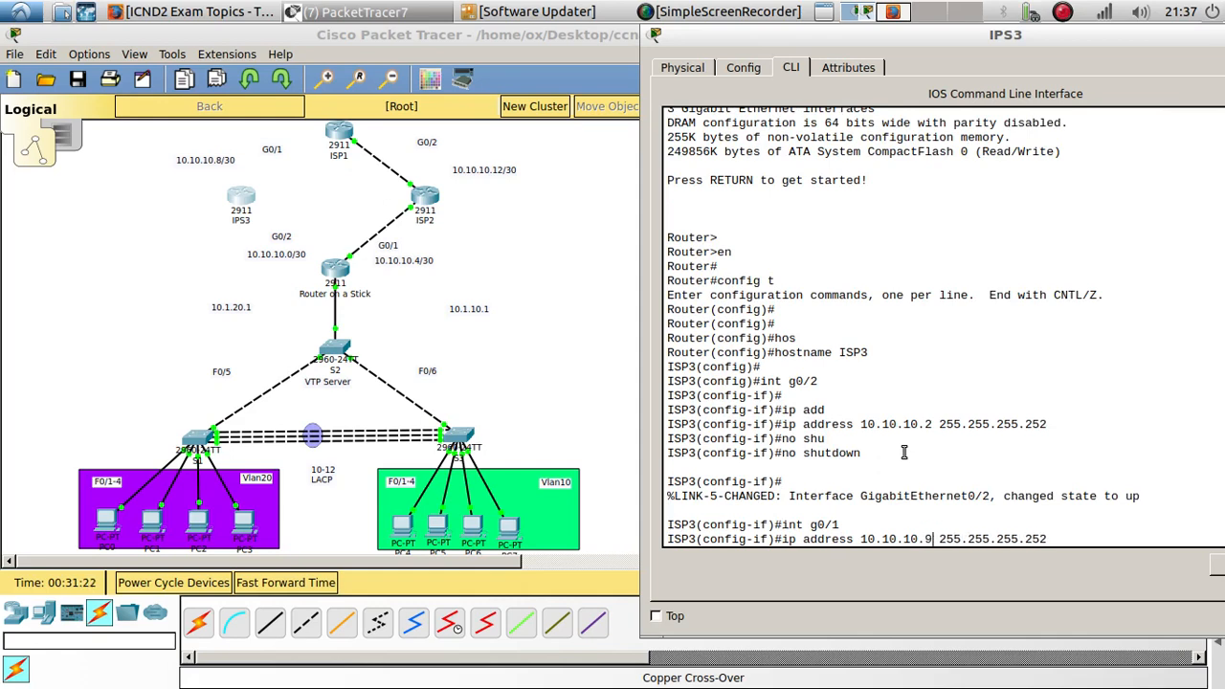
key("Return")
type("no shu")
key("Tab")
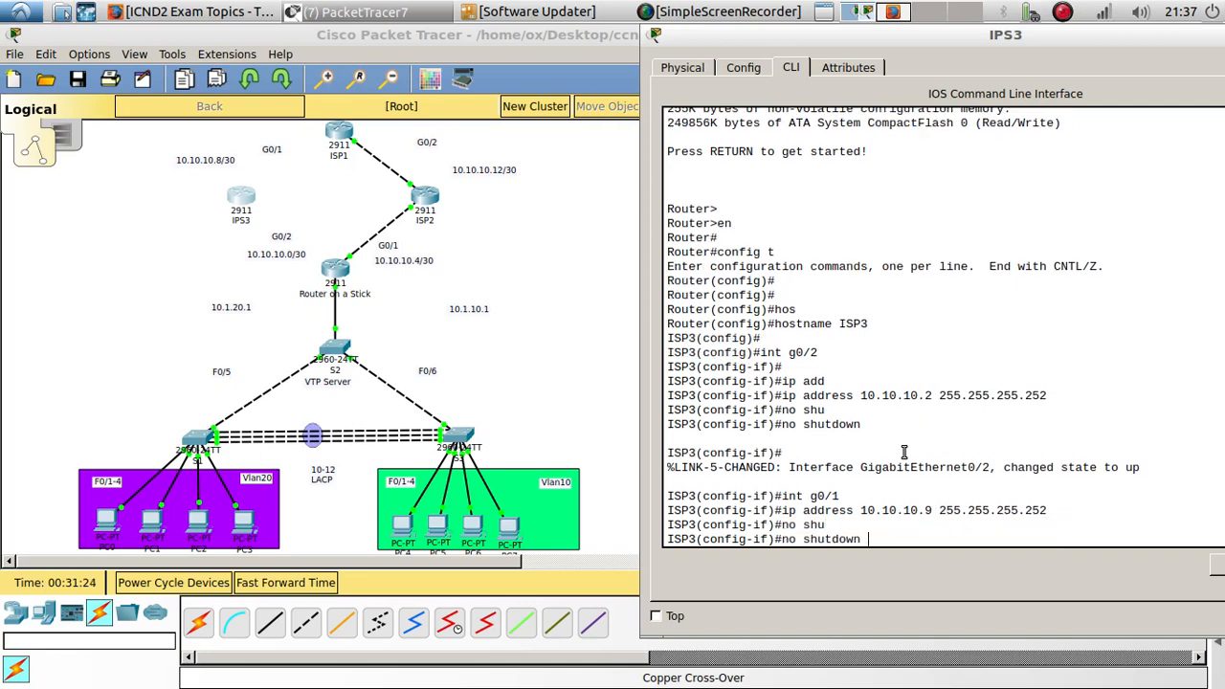
key("Return")
- Leave interface configuration mode and start OSPF process 1 on ISP3
type("exit")
key("Return")
key("Return")
key("Return")
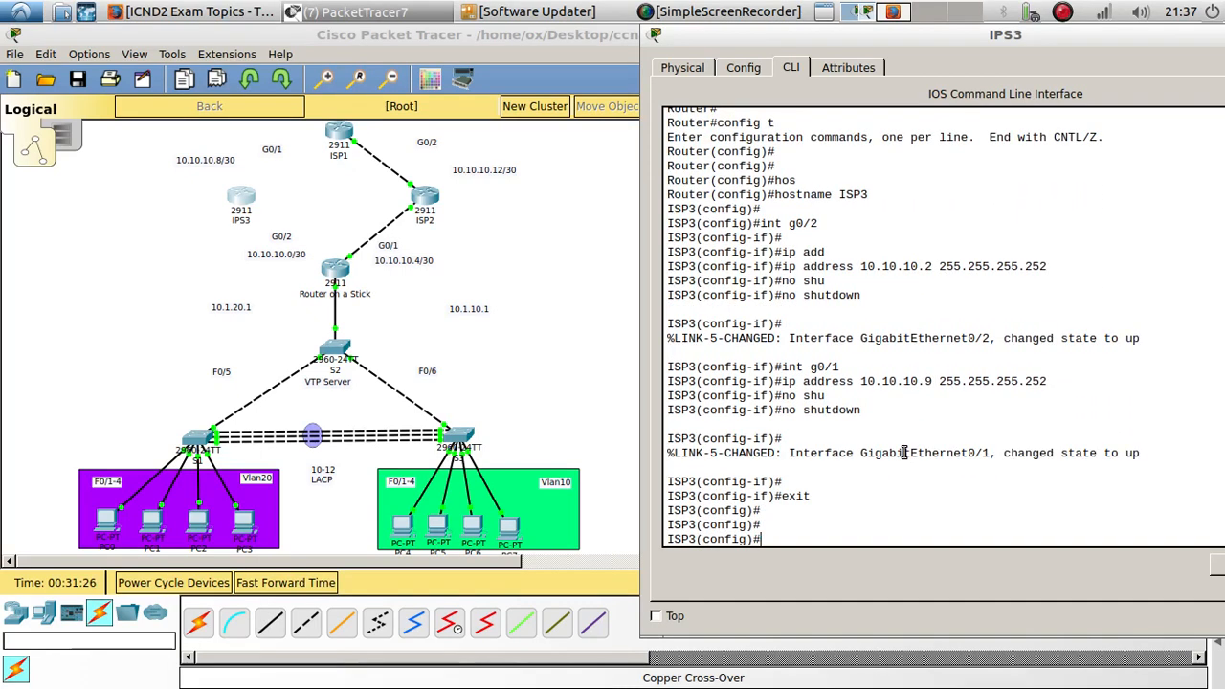
type("rou")
key("Tab")
type("o")
key("Tab")
type("1")
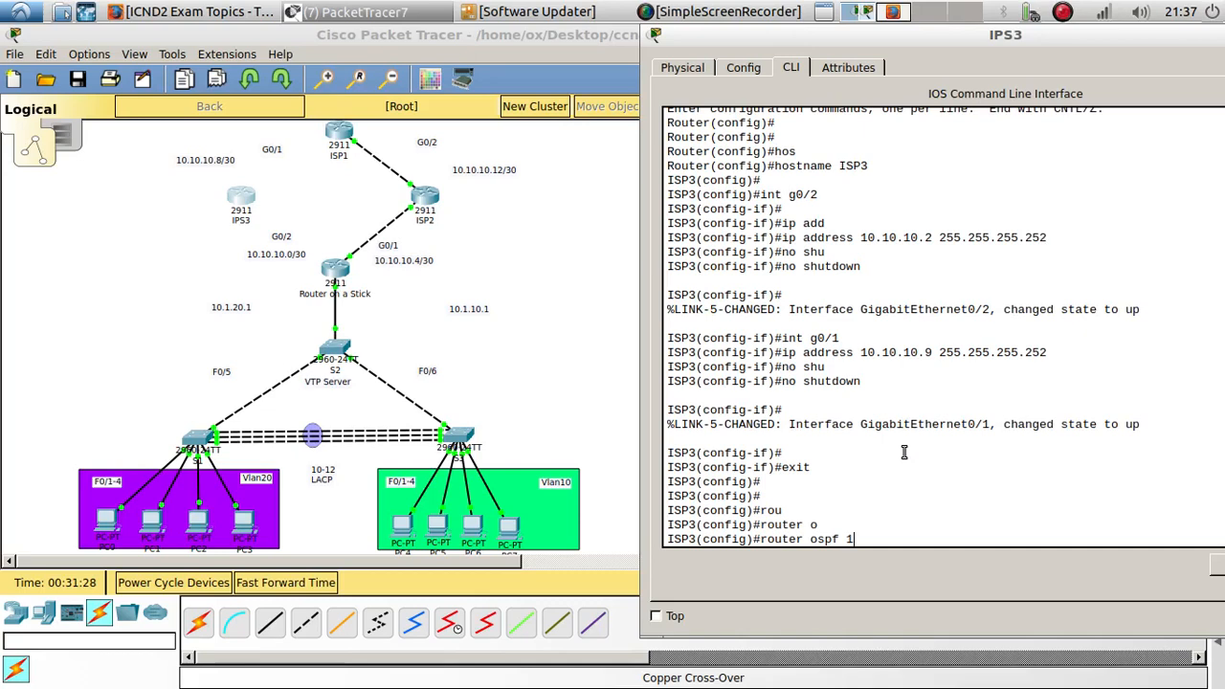
key("Return")
- Advertise network 10.10.10.0 with wildcard 0.0.0.3 in OSPF area 0 on ISP3
type("net")
key("Tab")
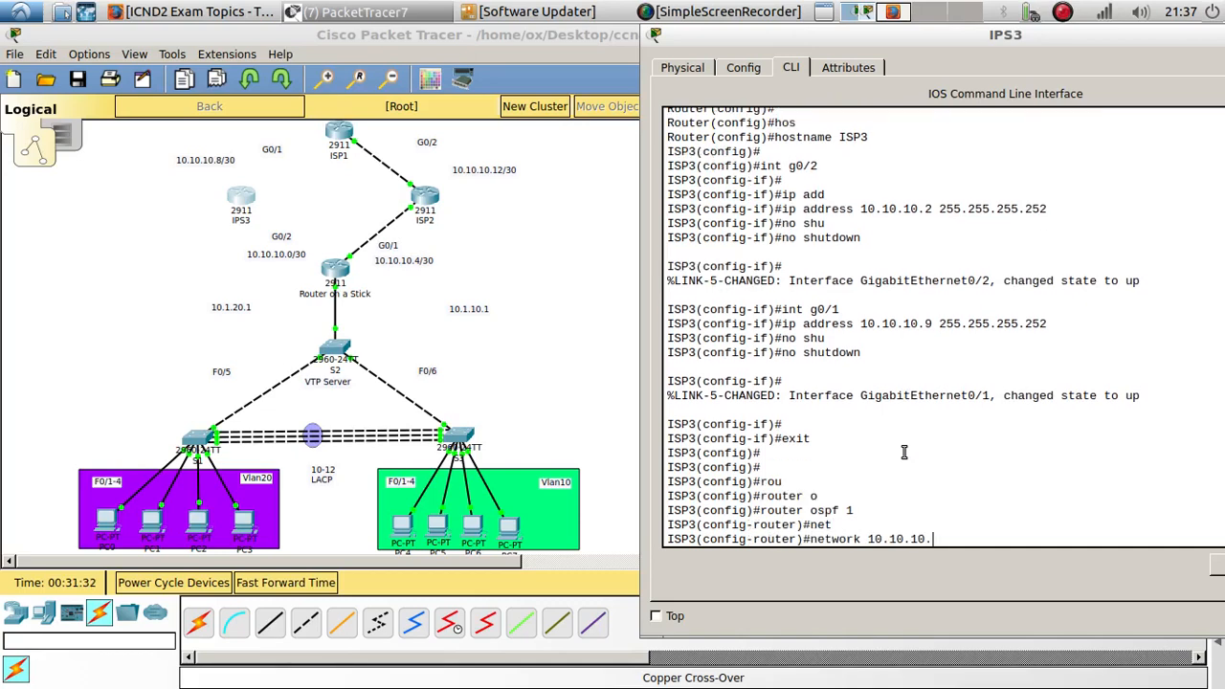
type("10.10.10.0 0.0.0.3 25a")
key("Tab")
type("0")
key("Return")
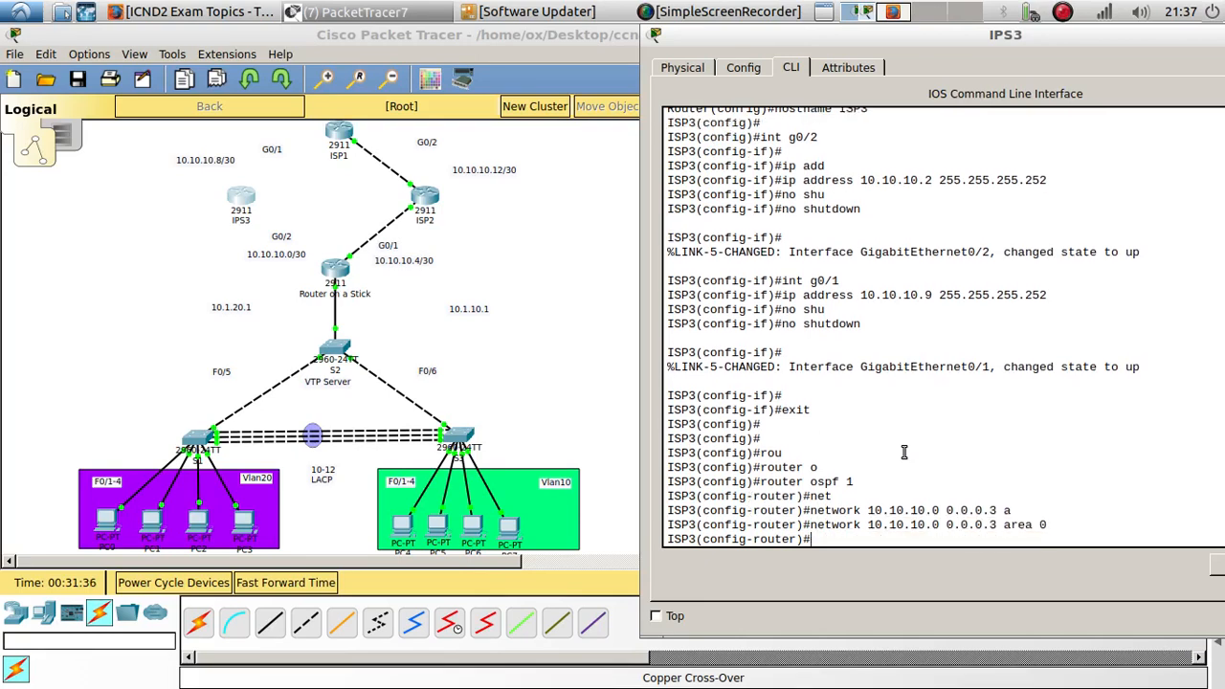
- Add network 10.10.10.8 with wildcard 0.0.0.3 to OSPF area 0 on ISP3
key("Up")
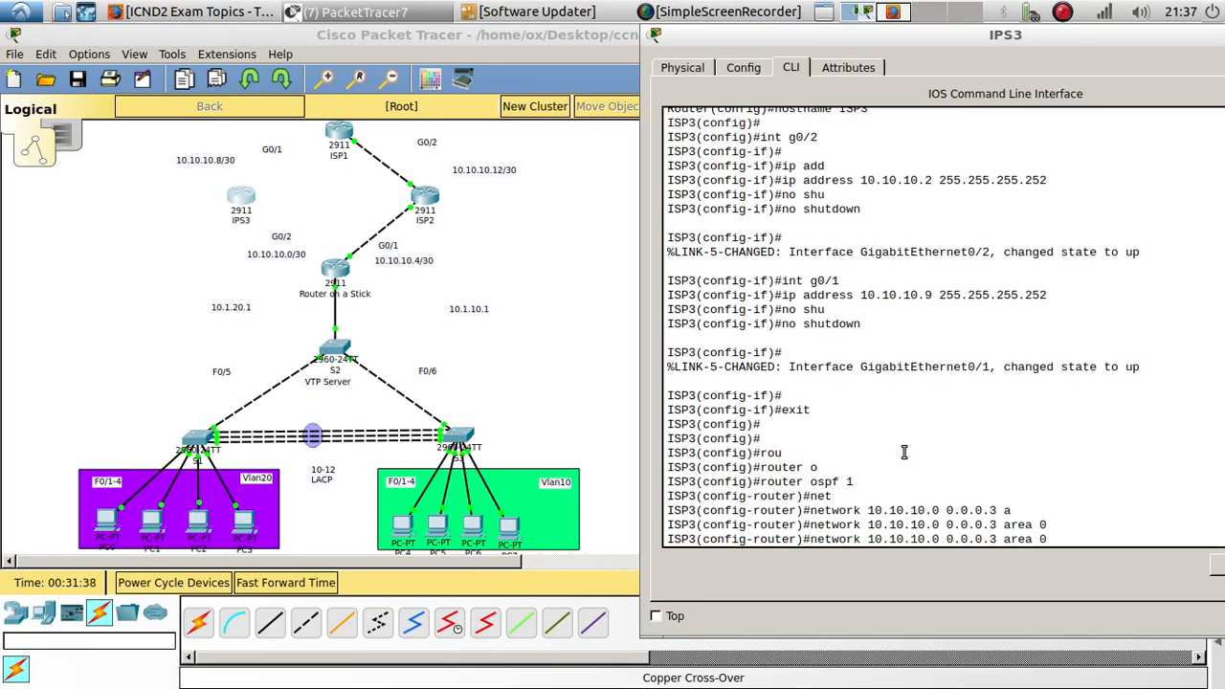
key("Left")
key("Left")
key("Left")
key("Left")
key("Left")
key("Left")
key("Left")
key("Left")
key("Left")
key("Left")
key("Left")
key("Left")
key("Left")
key("Left")
key("Left")
key("BackSpace")
type("8")
key("Return")
key("Return")
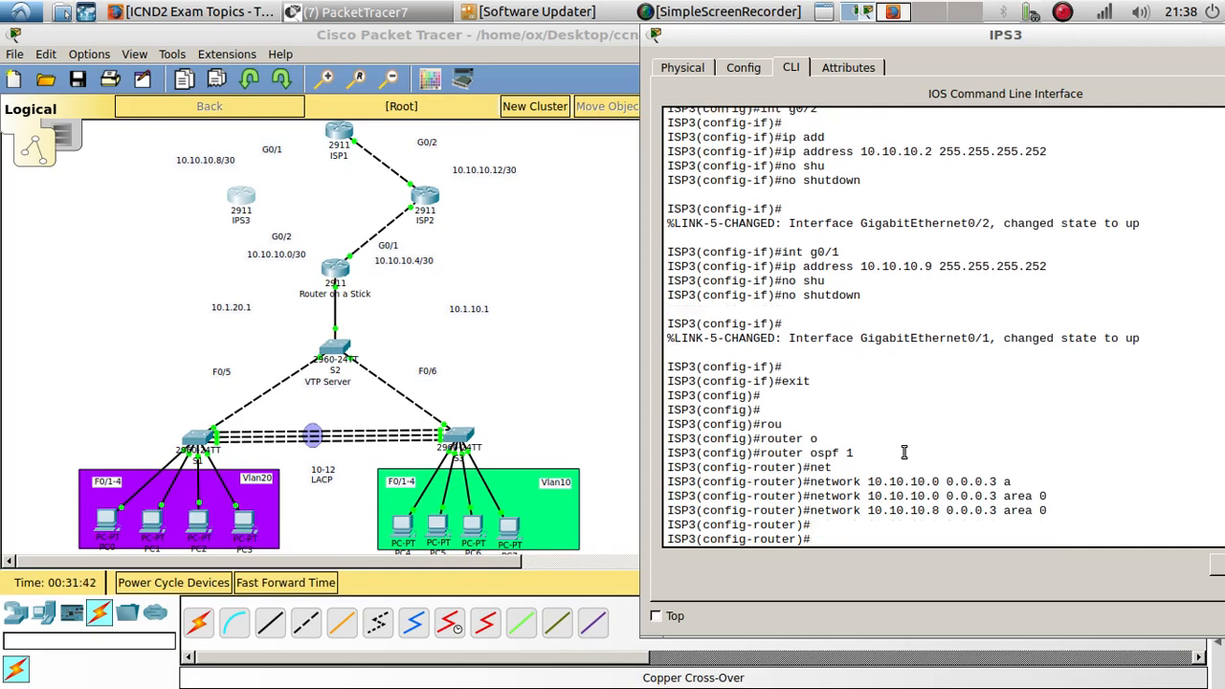
left_click(533, 346)
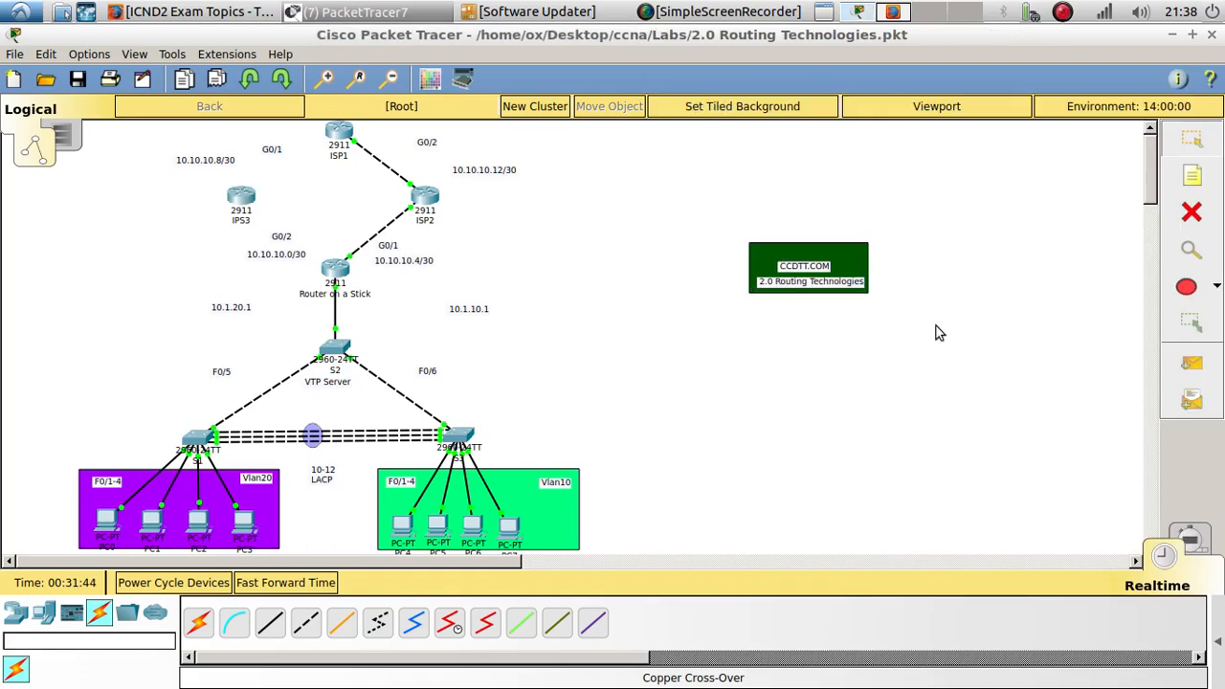
left_click(308, 625)
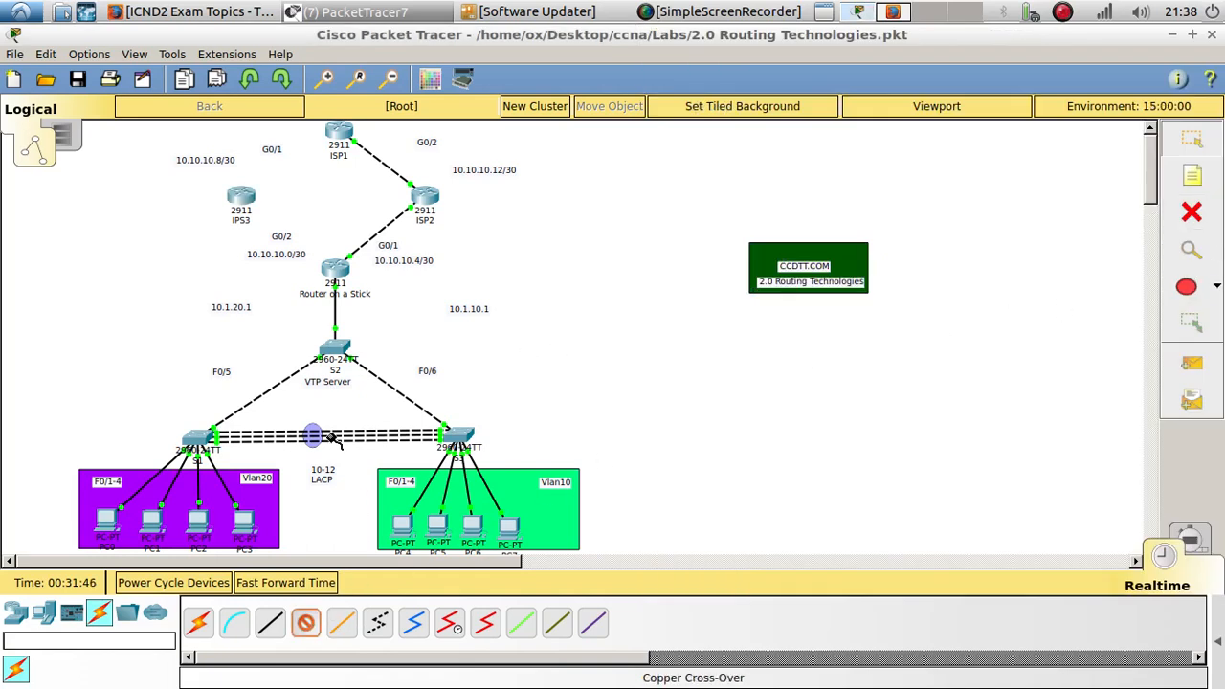
left_click(240, 197)
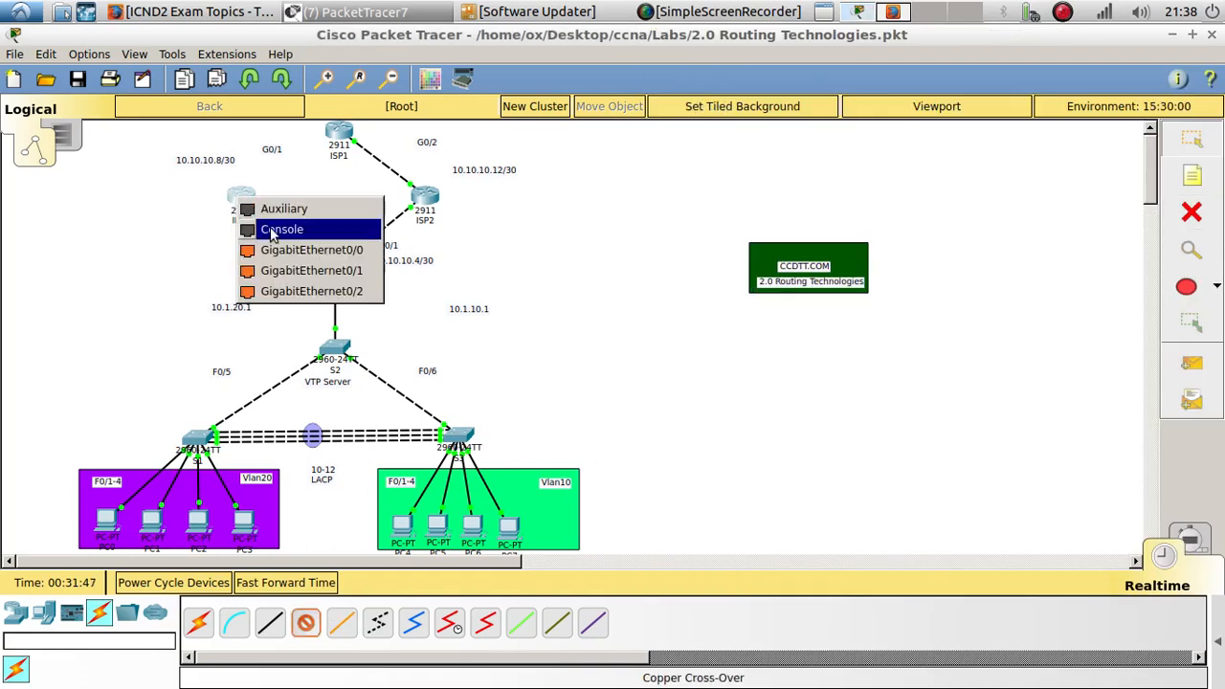
left_click(304, 270)
key("Escape")
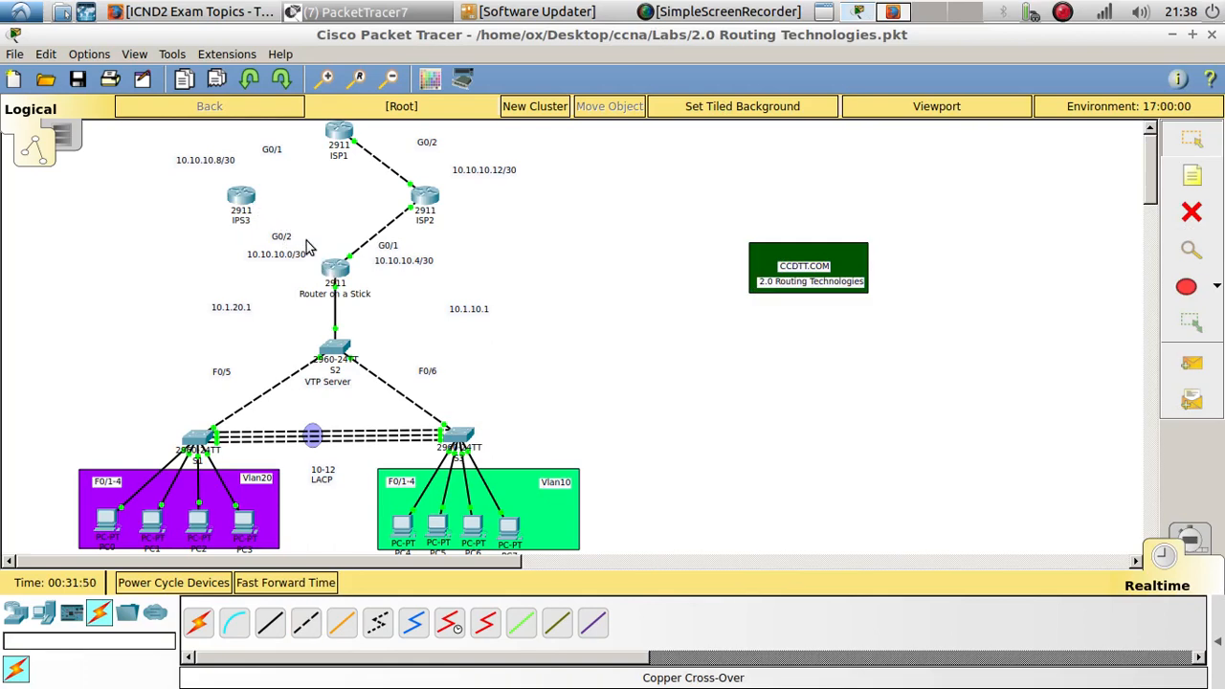
- Connect ISP3's GigabitEthernet0/2 to the Router on a Stick's GigabitEthernet0/2 with a copper cross-over cable
left_click(306, 624)
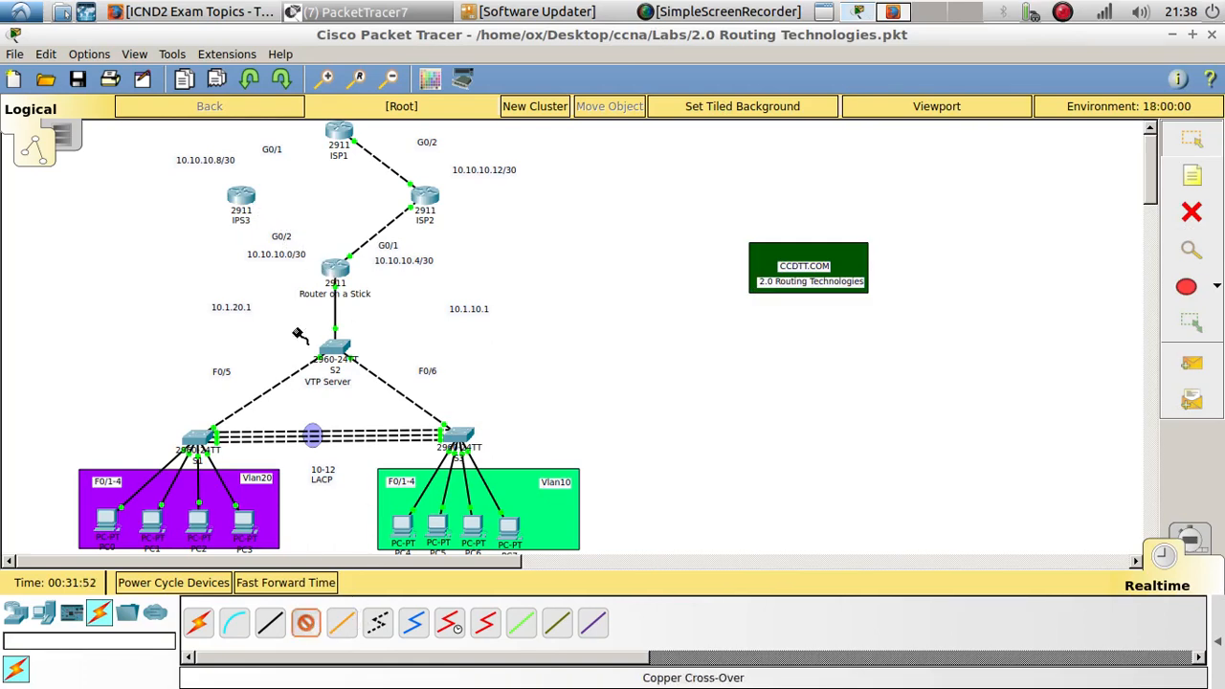
left_click(241, 198)
left_click(315, 287)
left_click(335, 267)
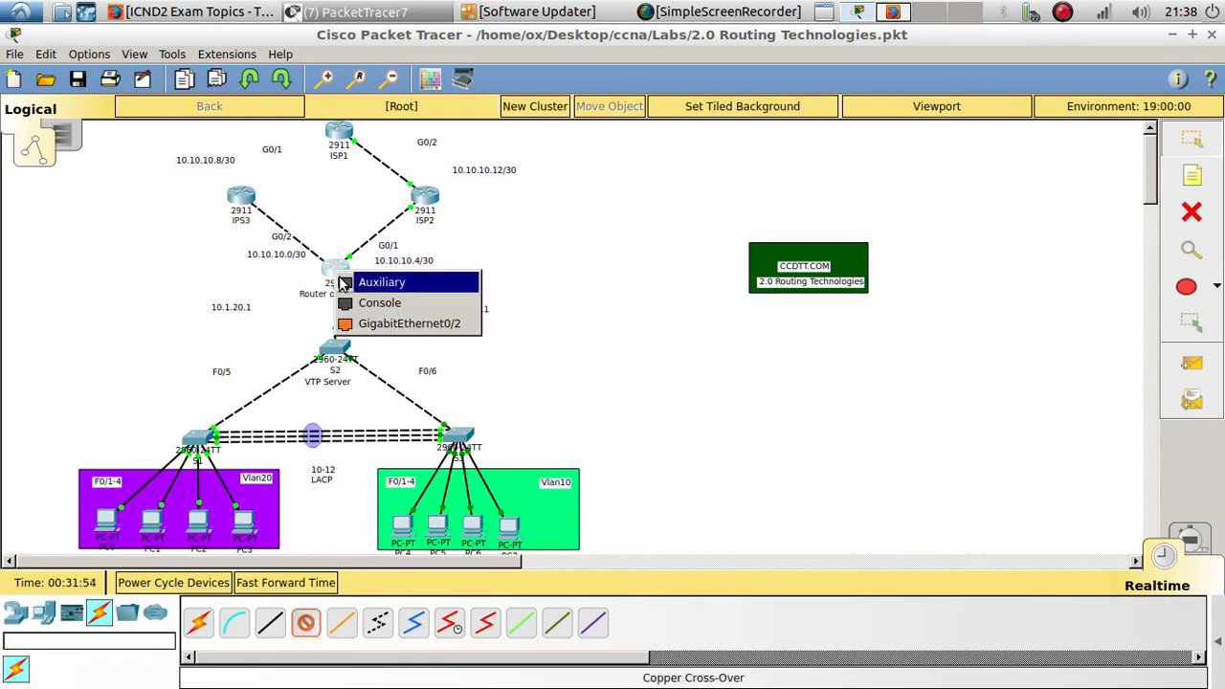
left_click(388, 323)
- Connect ISP3's GigabitEthernet0/1 to ISP1 with a copper cross-over cable
left_click(306, 623)
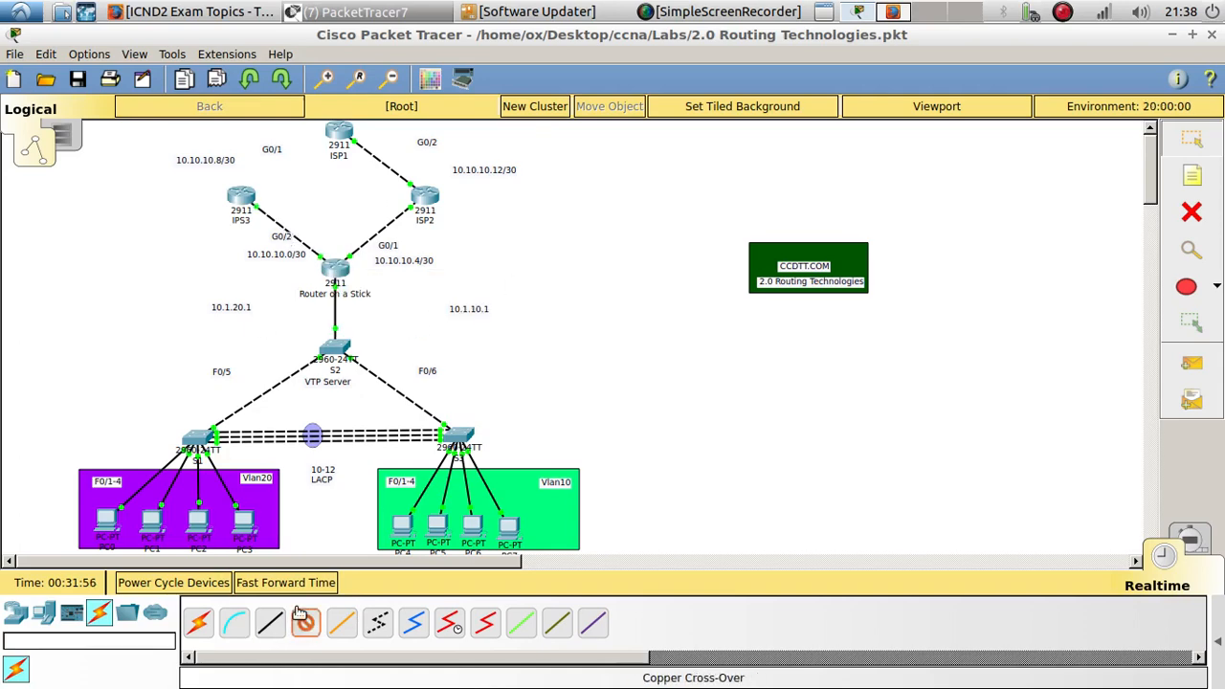
left_click(243, 199)
left_click(305, 267)
left_click(340, 139)
left_click(413, 203)
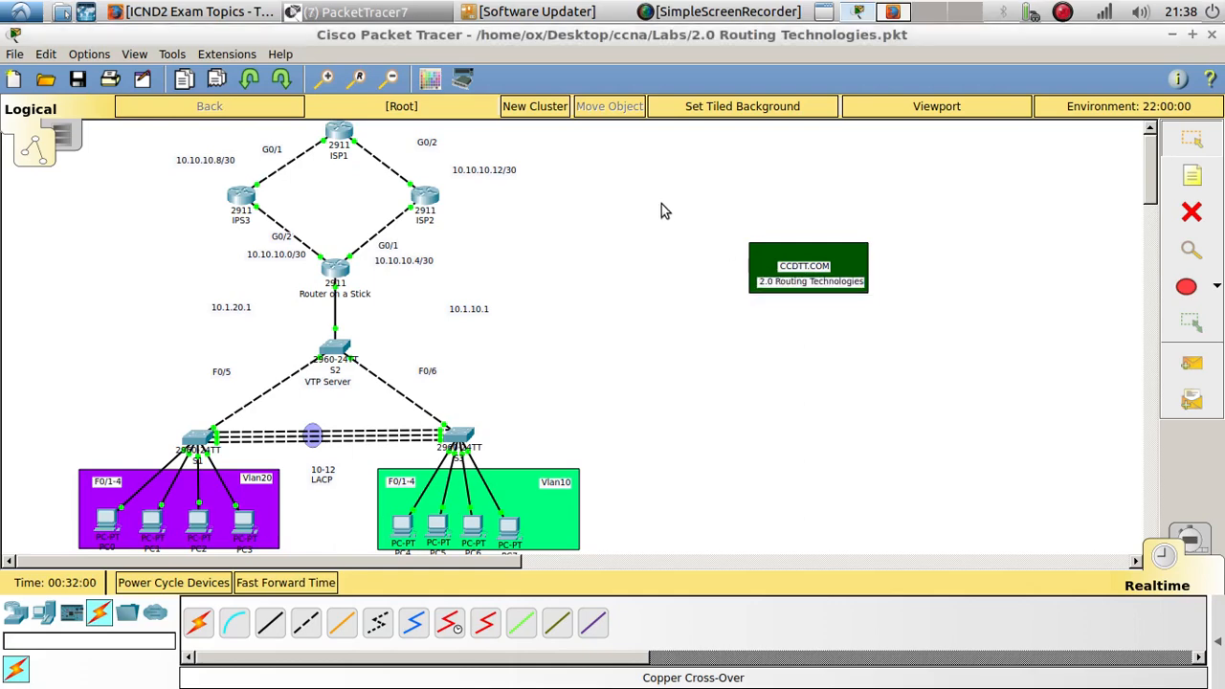
- Fast-forward the simulation time and check the Router on a Stick CLI for OSPF adjacency messages
left_click(337, 275)
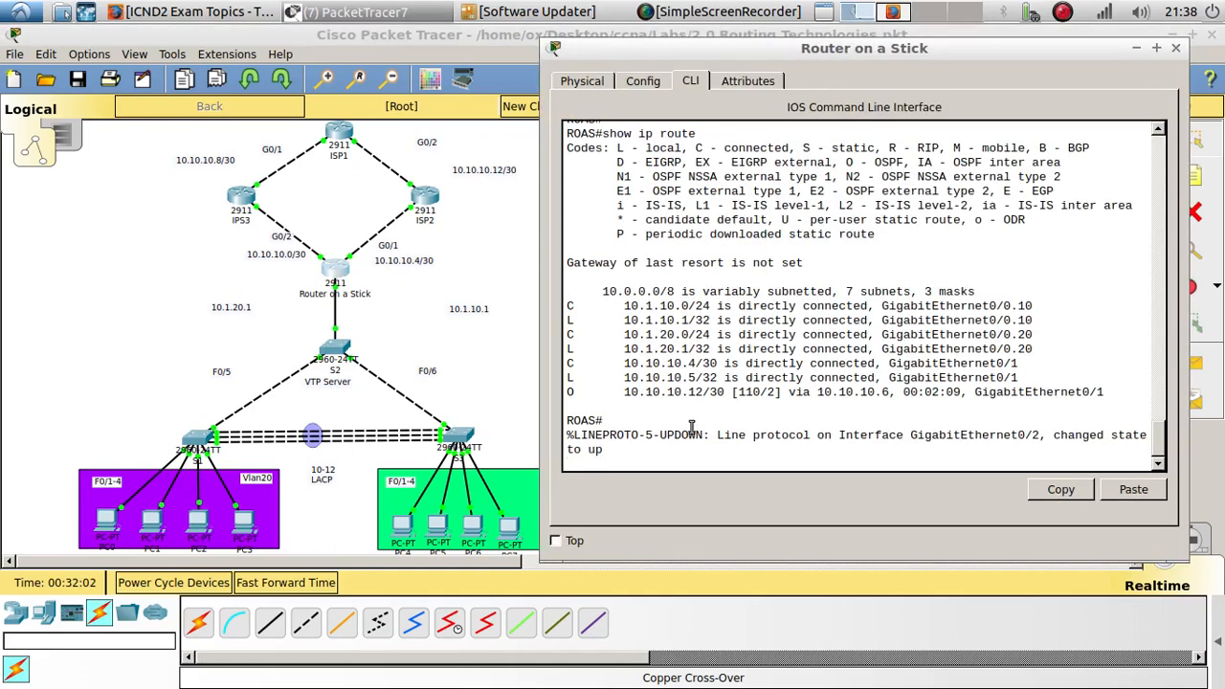
left_click(275, 586)
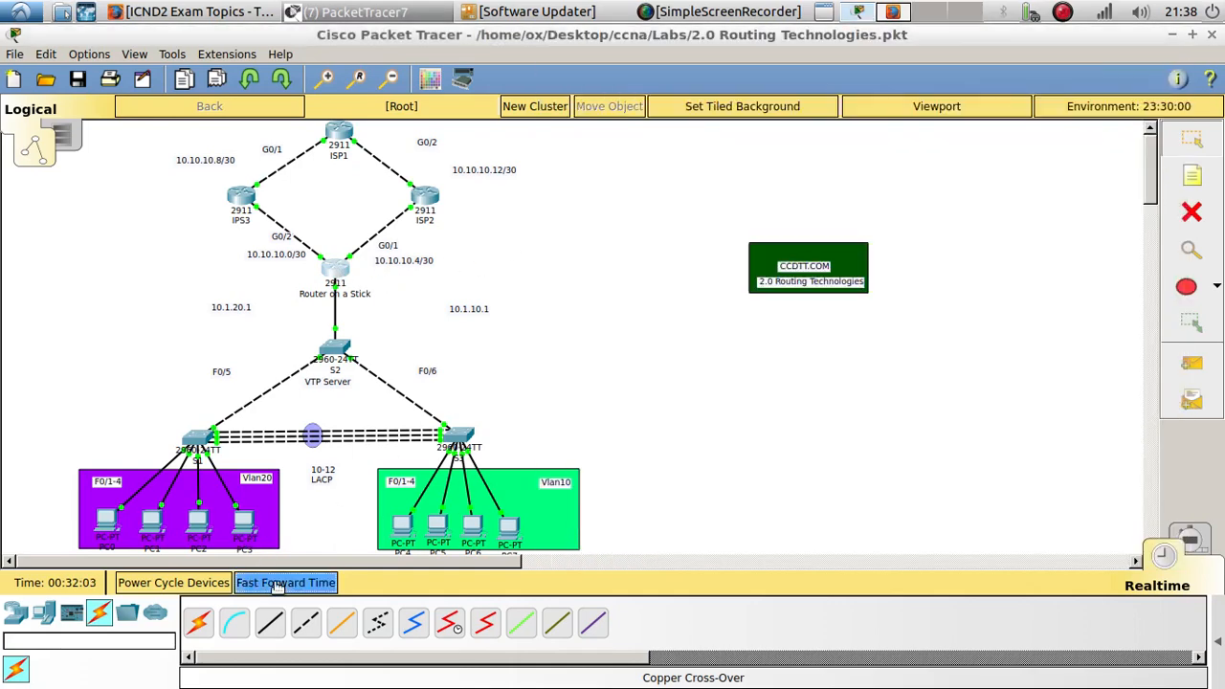
left_click(341, 268)
left_click(659, 415)
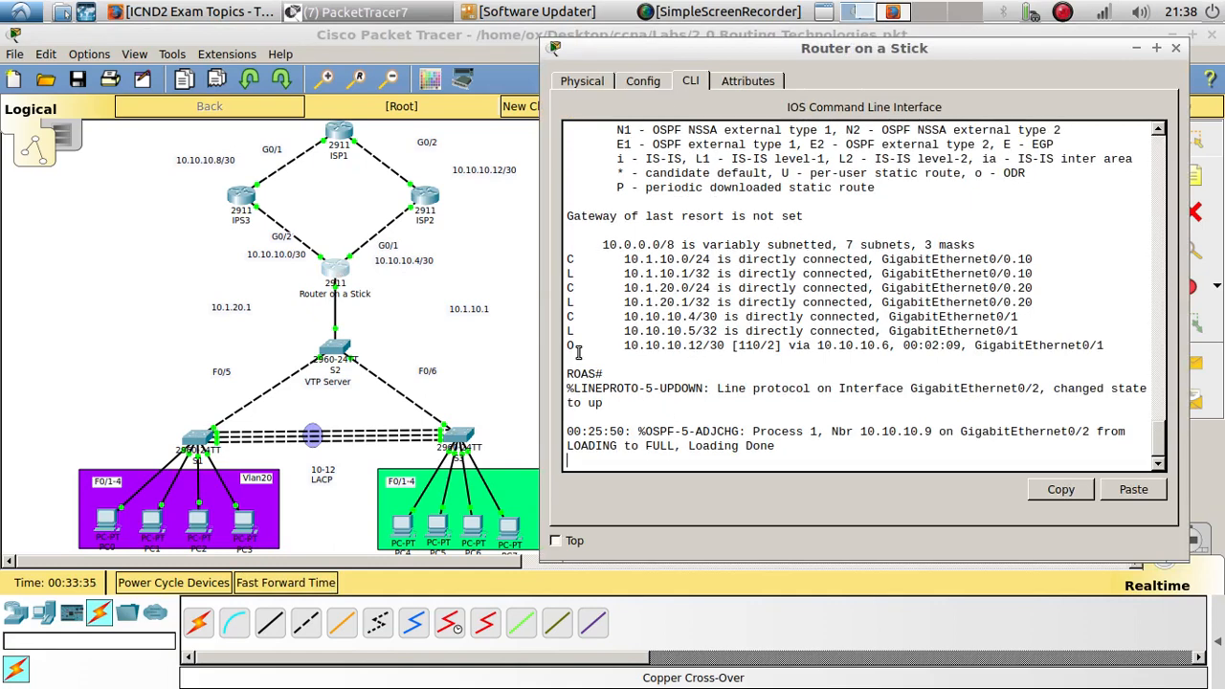
- Run show ip route on the Router on a Stick and examine the OSPF-learned routes and their interfaces
left_click_drag(579, 345, 562, 349)
left_click_drag(627, 346, 710, 348)
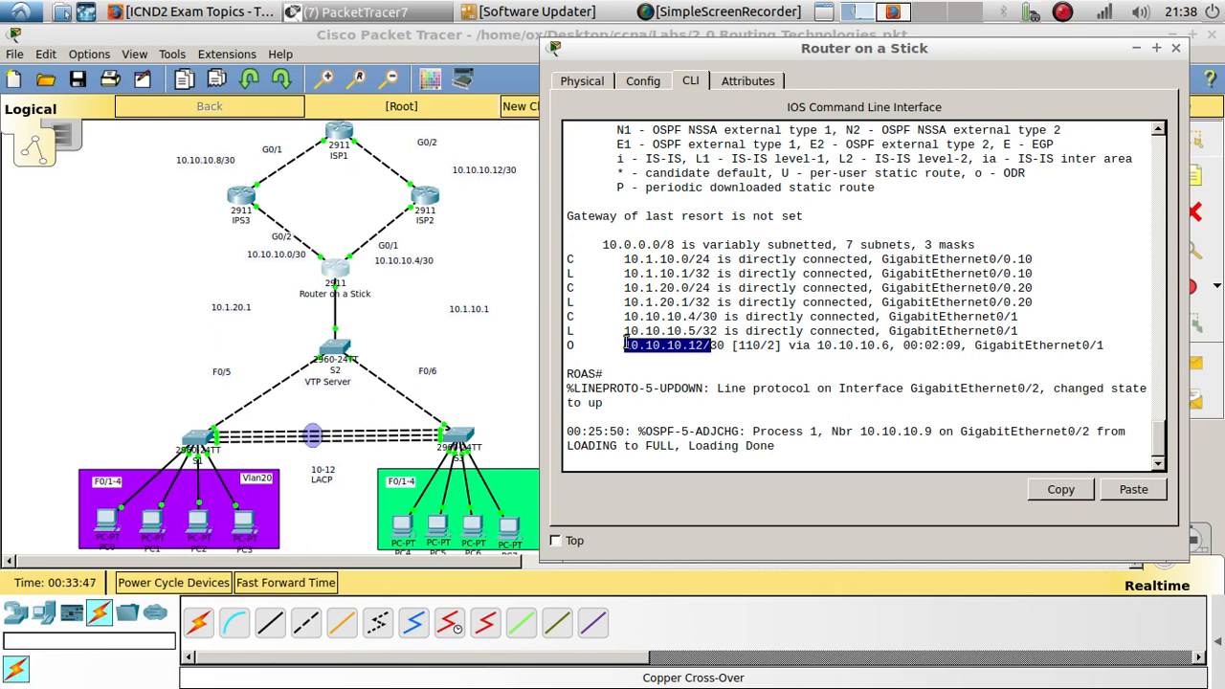
left_click(718, 486)
type("show ip route")
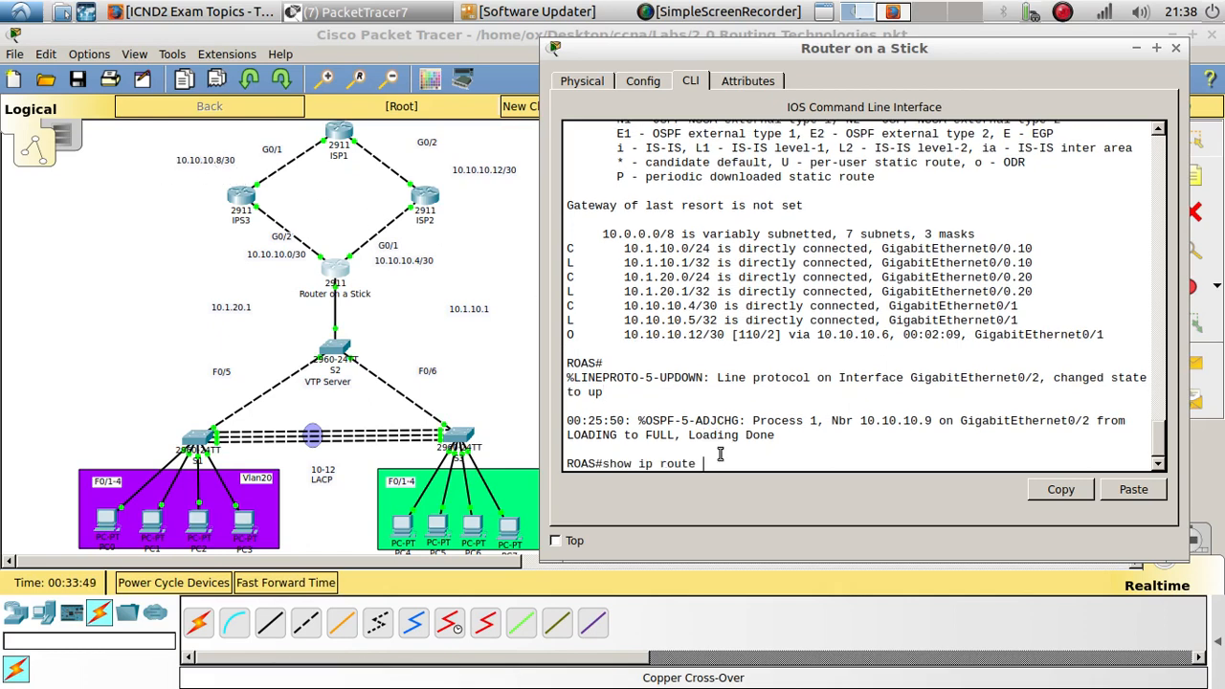
key("Return")
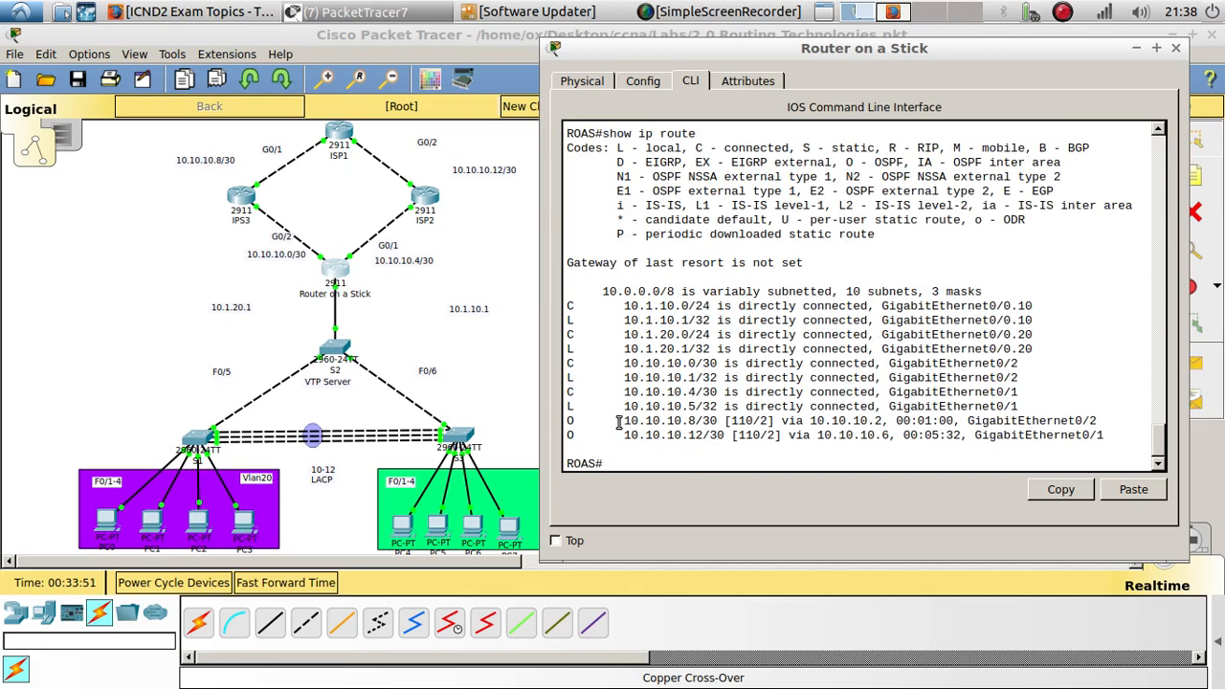
left_click_drag(618, 422, 712, 419)
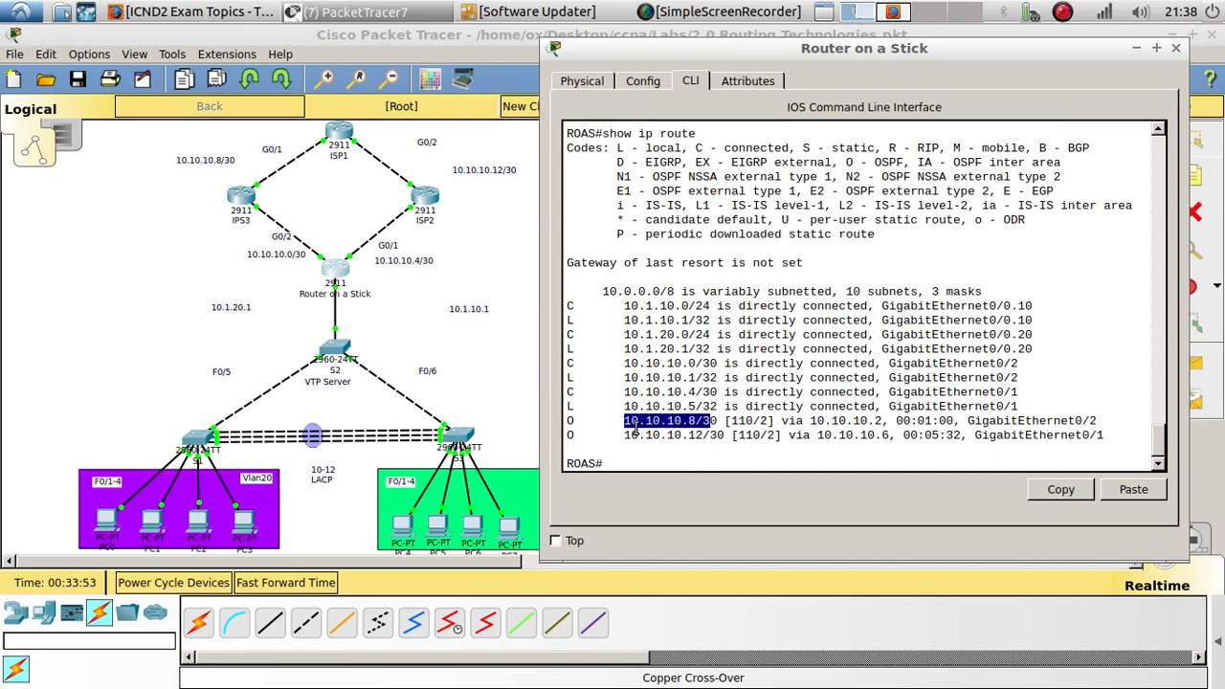
left_click_drag(631, 446, 714, 435)
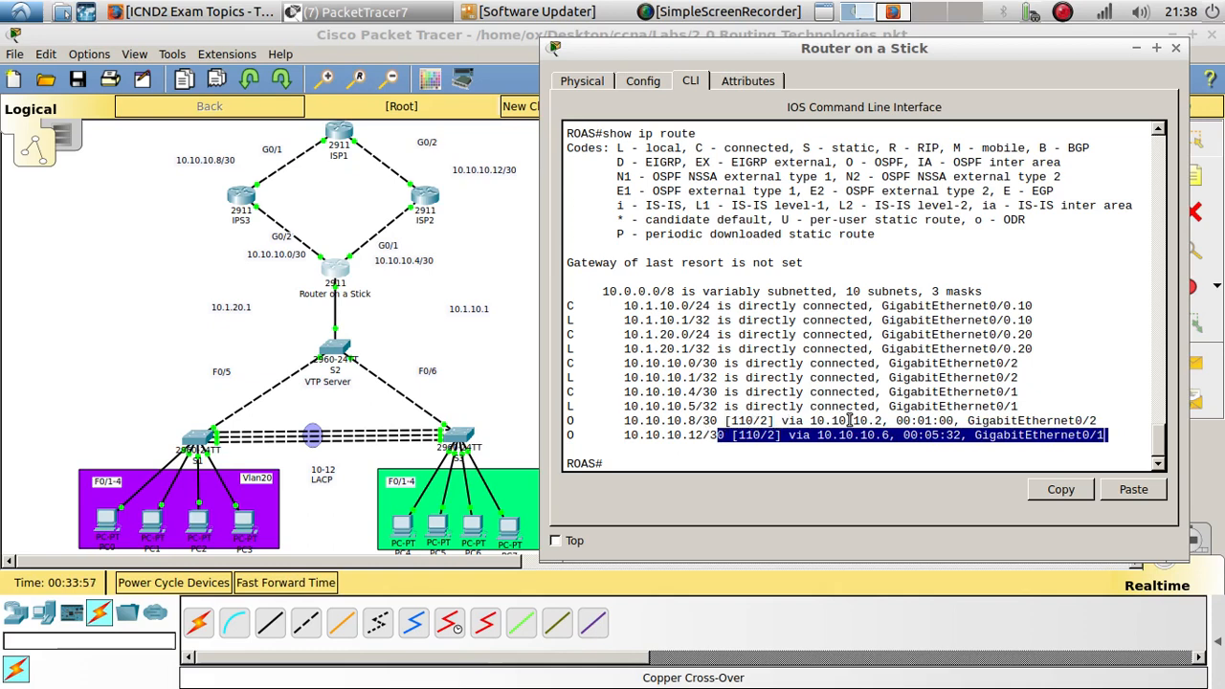
left_click_drag(964, 420, 1115, 424)
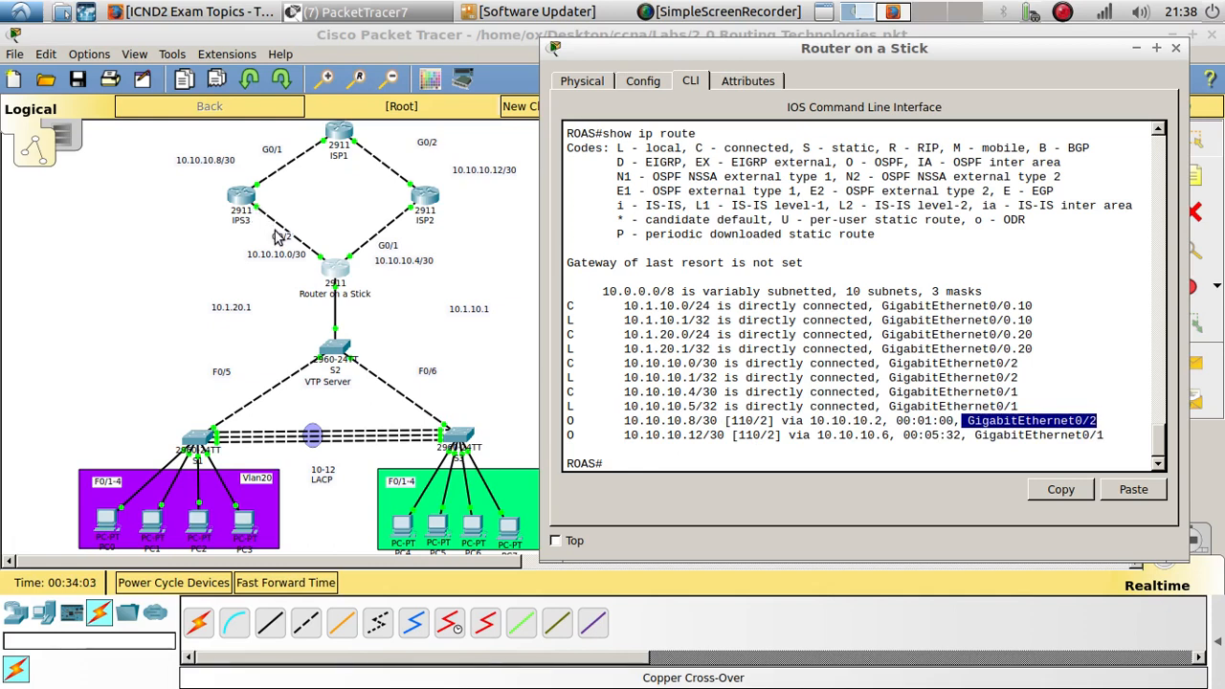
- Run show ip ospf neighbor on the Router on a Stick to check its OSPF neighbours
left_click(633, 463)
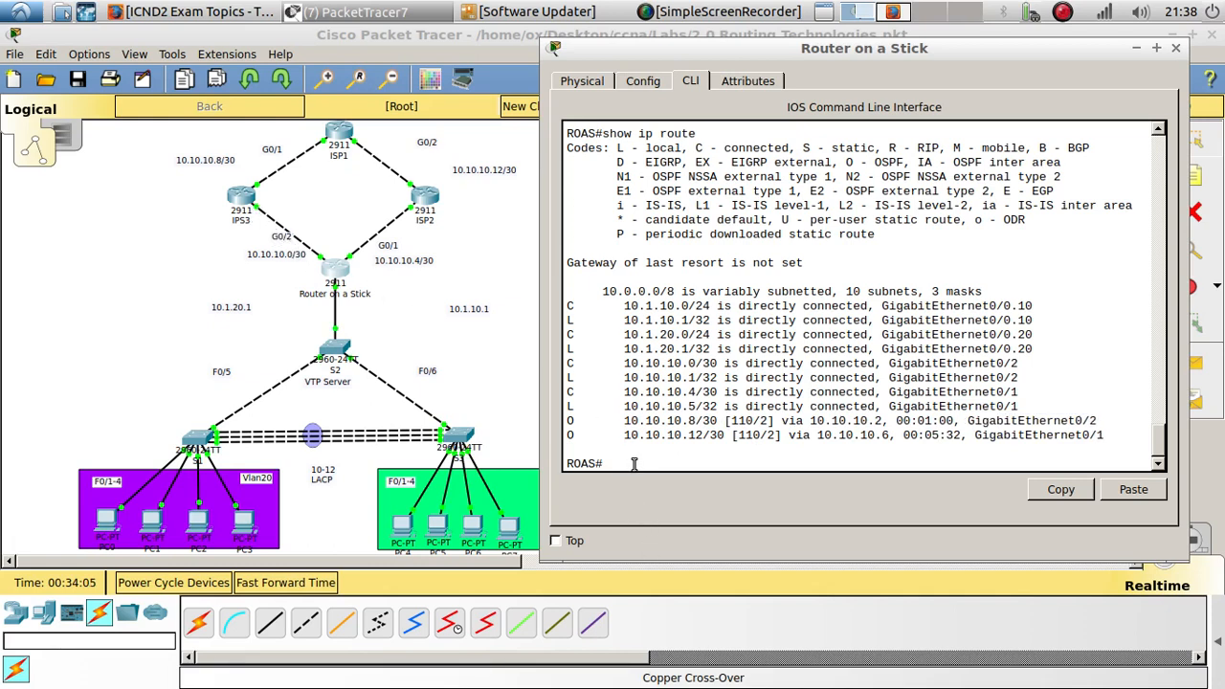
key("Up")
key("Up")
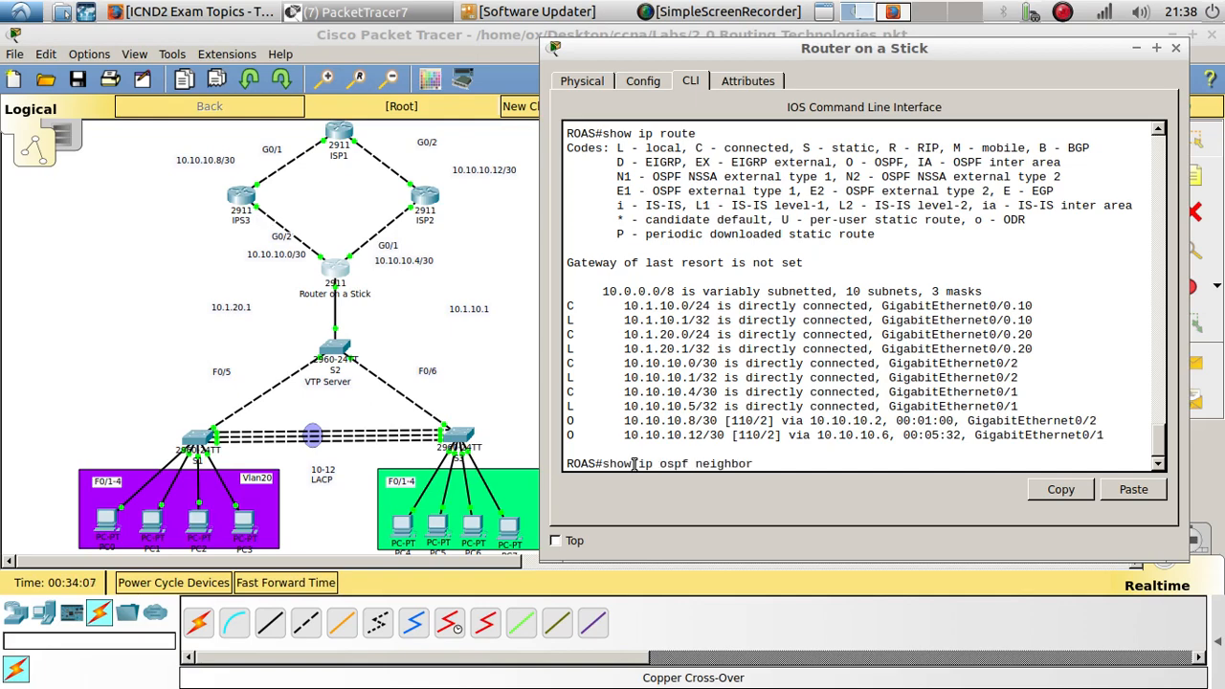
key("Return")
key("Return")
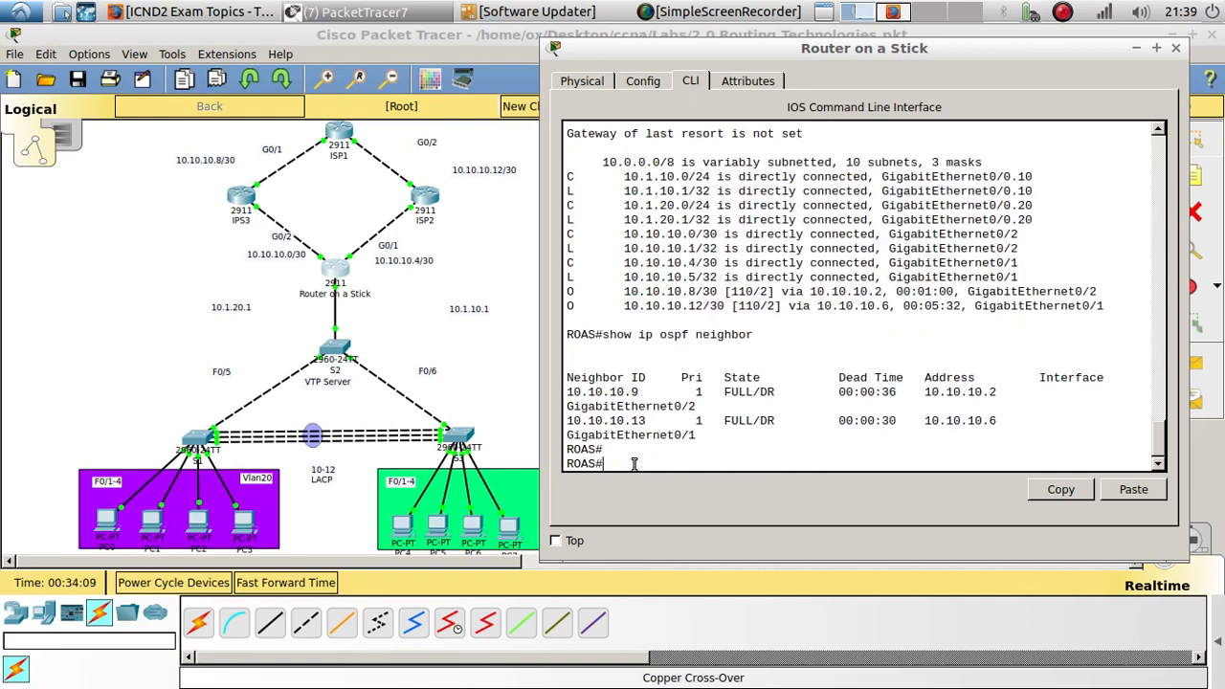
- Move the CLI window aside and rename the misspelled IPS3 router's label to ISP
left_click_drag(554, 567, 368, 603)
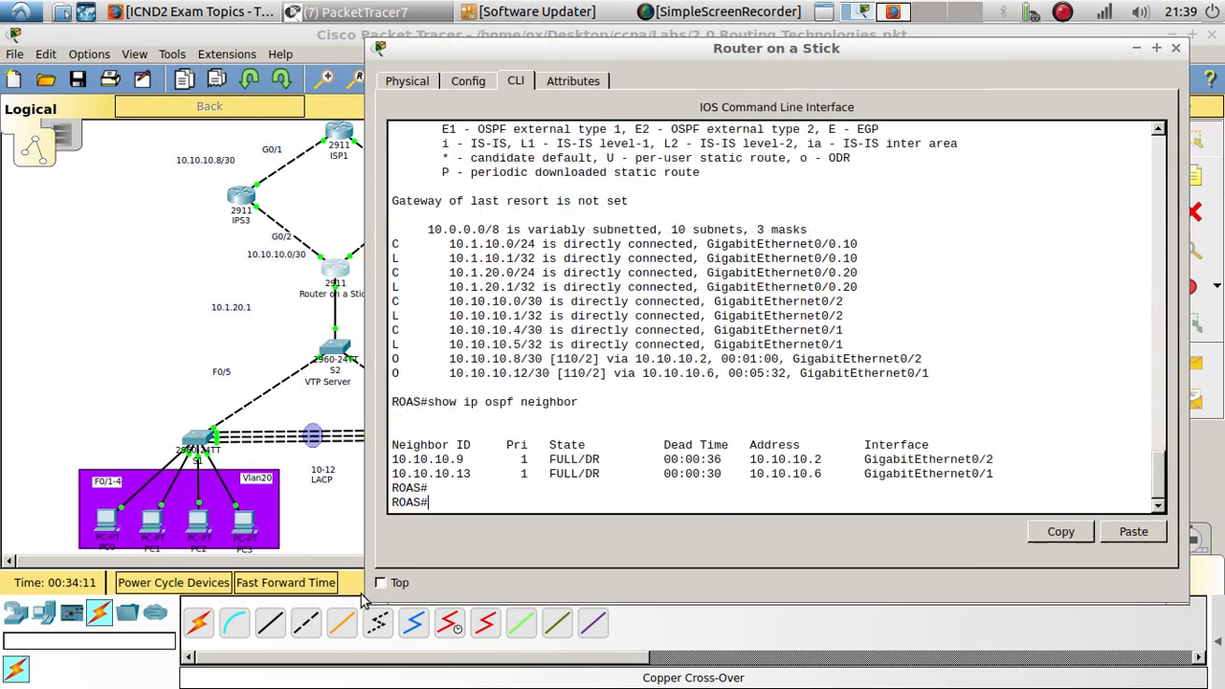
left_click_drag(525, 52, 890, 52)
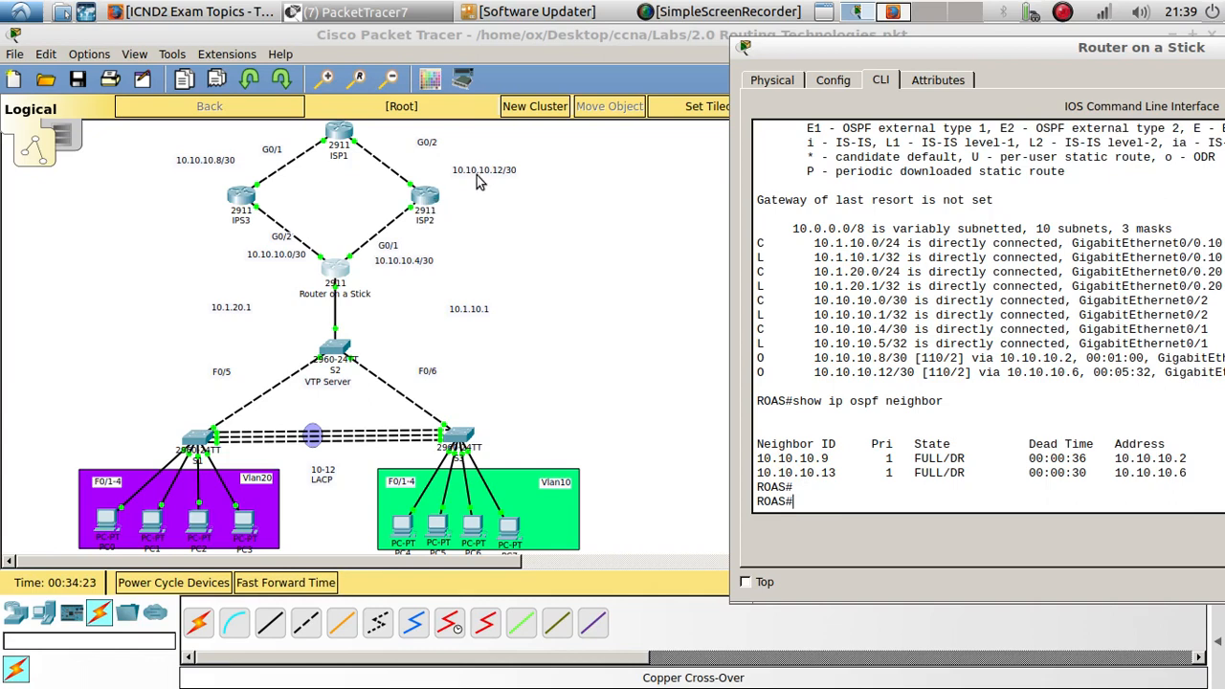
double_click(240, 225)
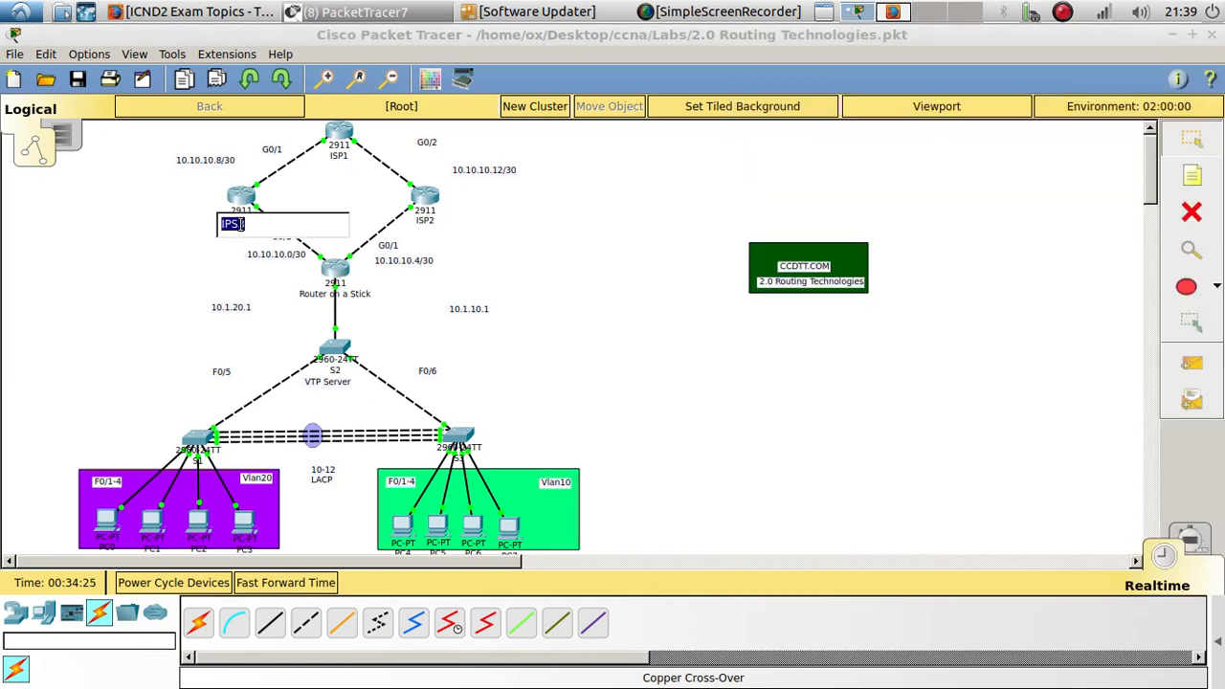
key("BackSpace")
type("ISP``")
left_click(829, 340)
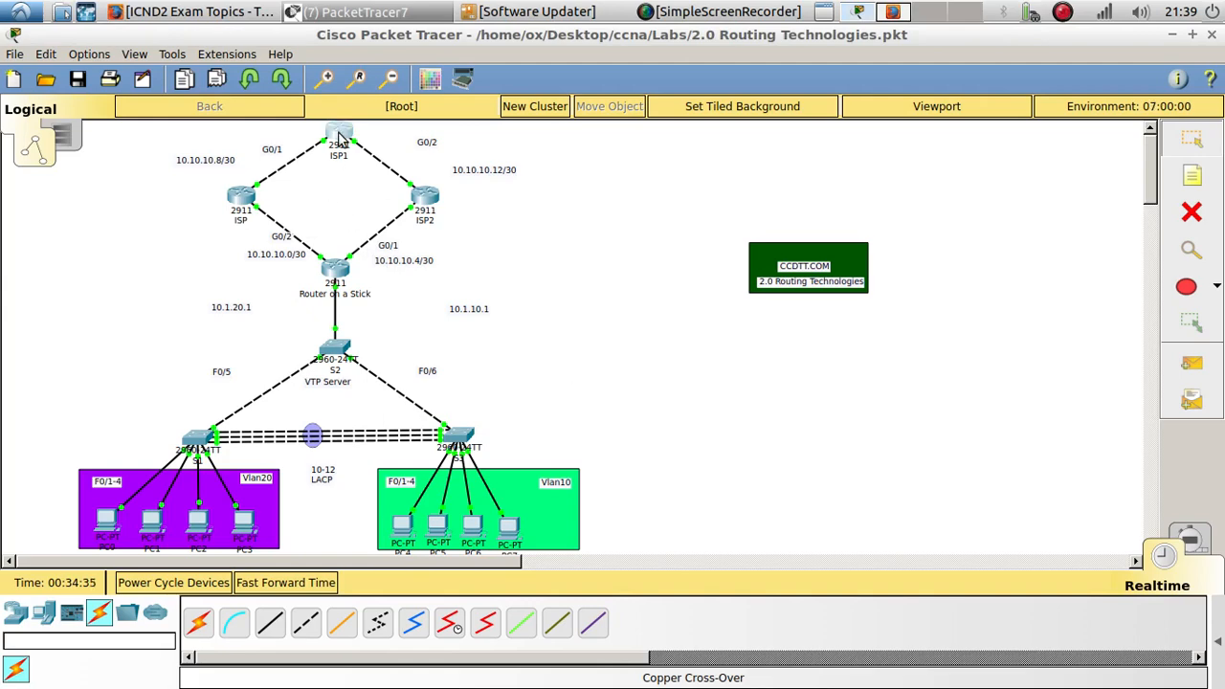
- Reposition the ISP1 router and the 10.10.10.12/30 link label slightly
left_click_drag(337, 139, 337, 148)
left_click_drag(473, 172, 429, 150)
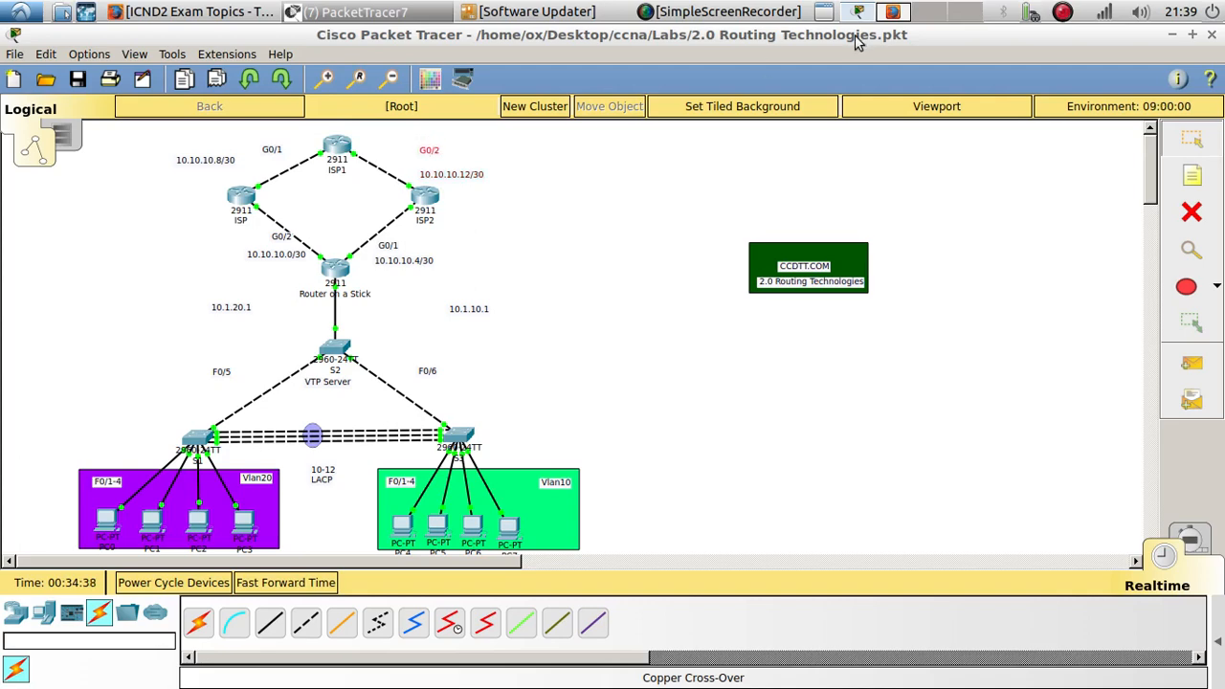
- Review the ICND2 2.0 Routing Technologies exam topics in the browser, then return to the lab
left_click(885, 18)
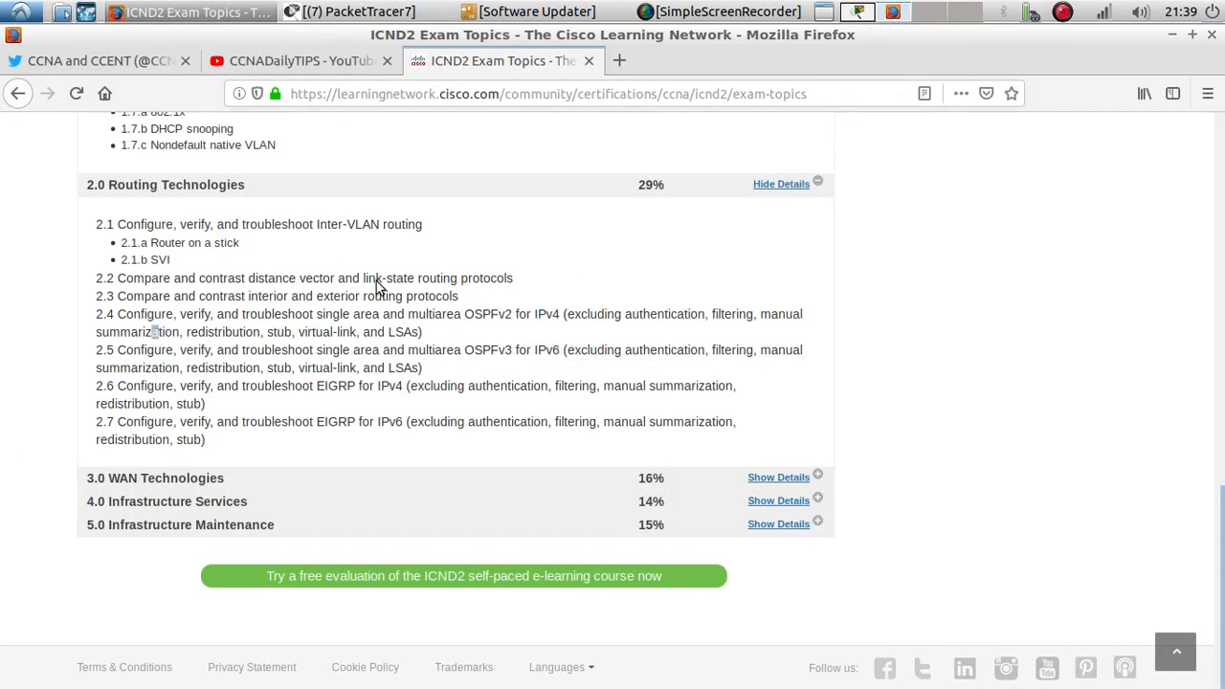
left_click_drag(239, 244, 121, 245)
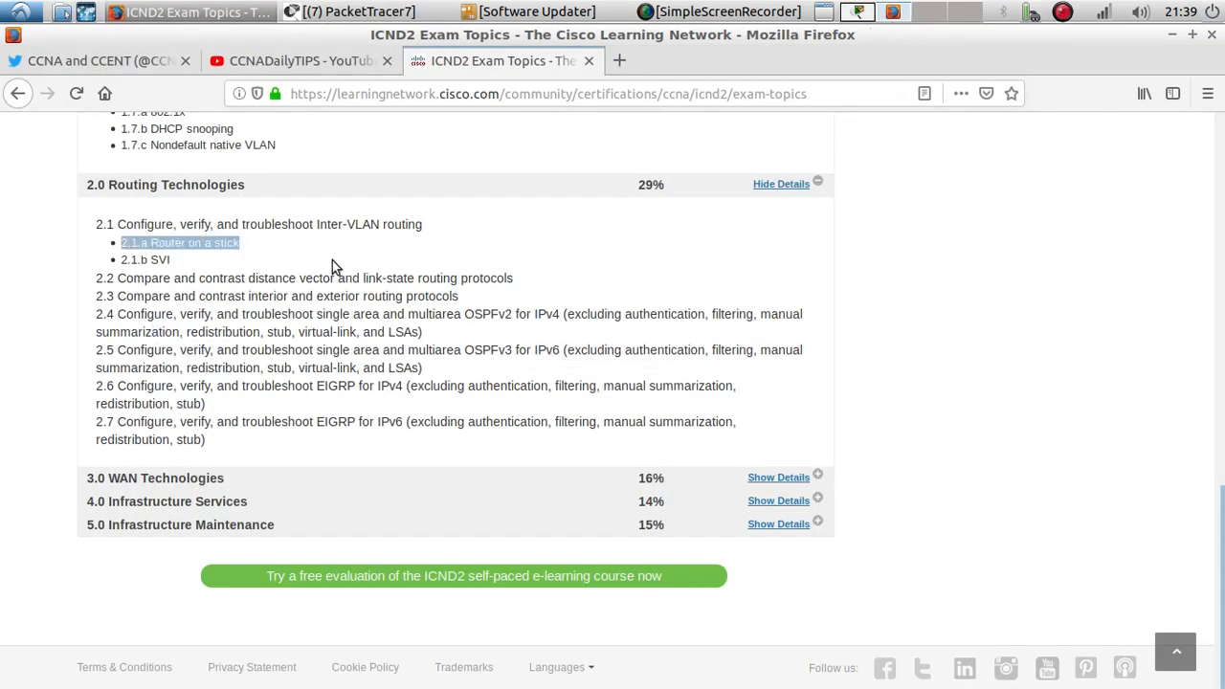
left_click_drag(513, 322, 79, 312)
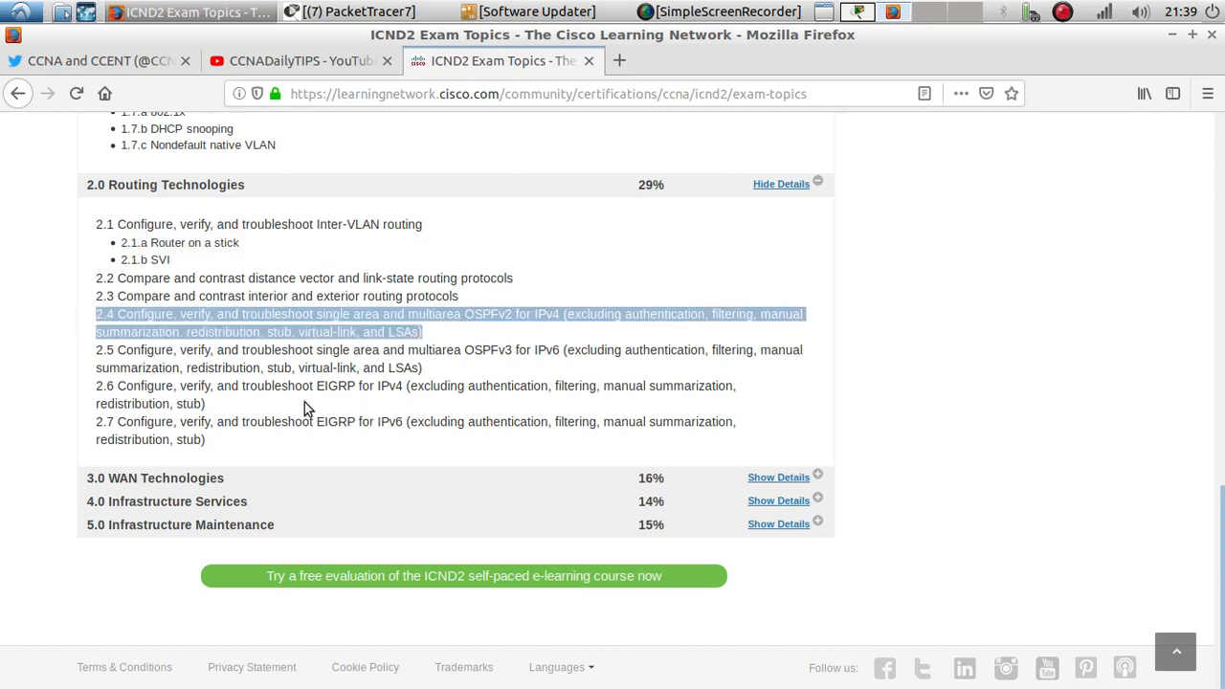
left_click_drag(230, 402, 102, 385)
double_click(353, 385)
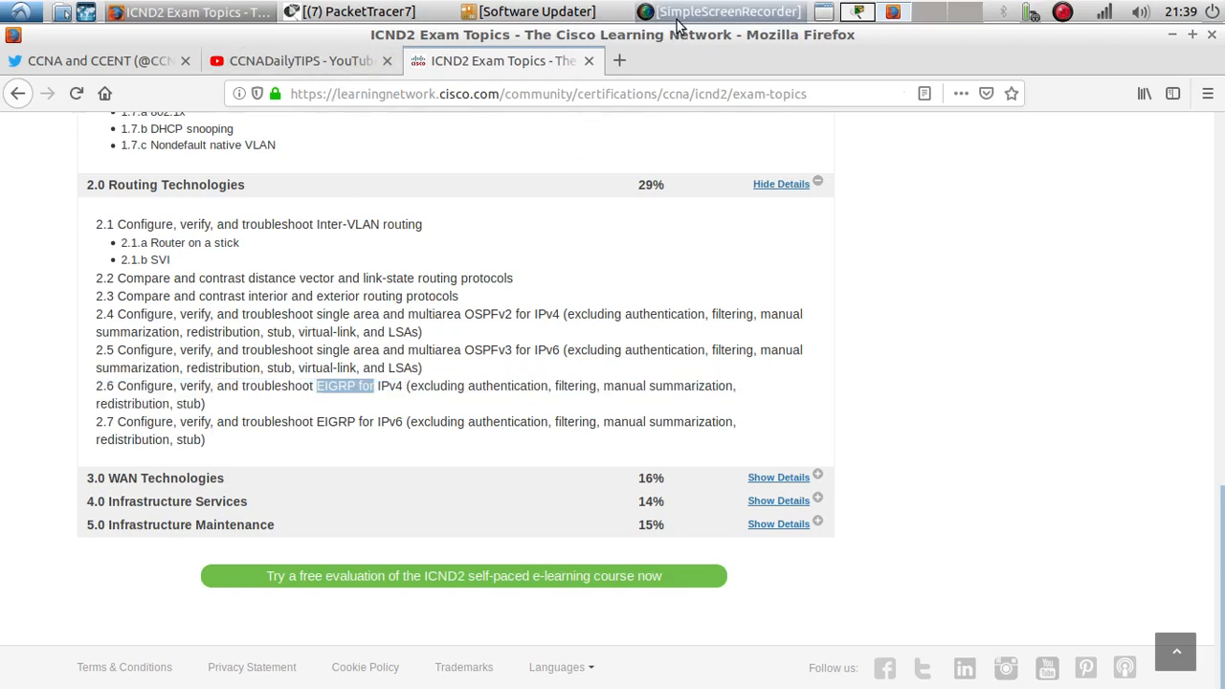
left_click(858, 12)
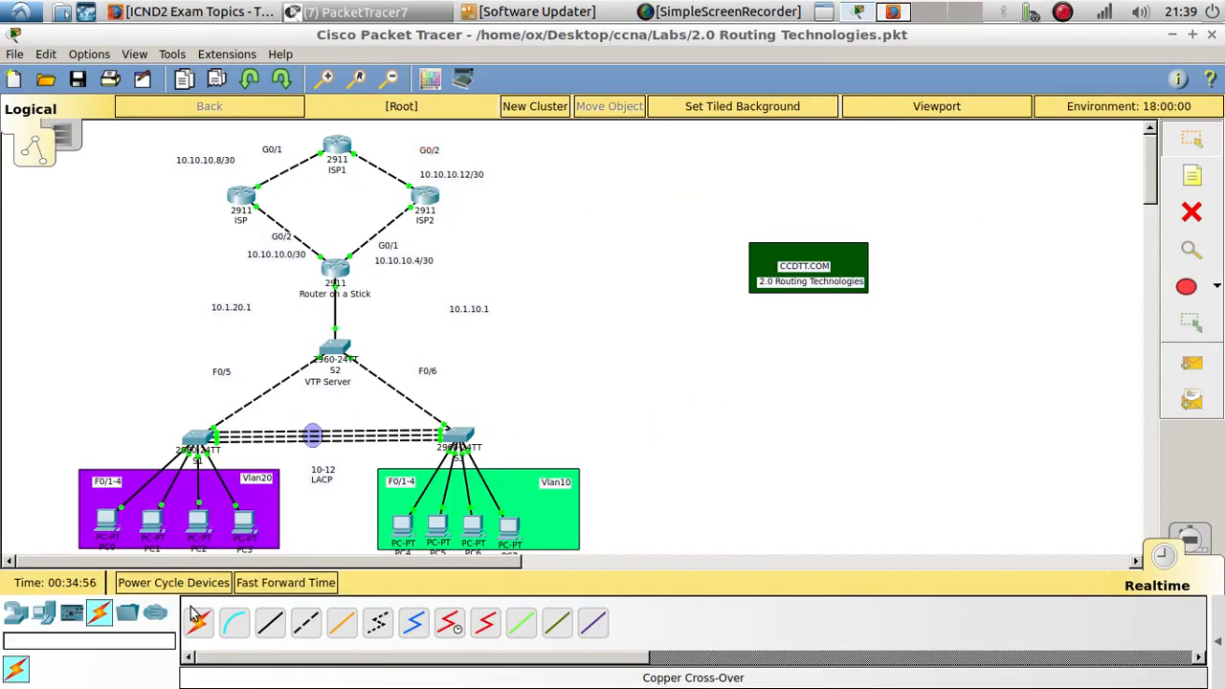
- Add two 2911 routers to the workspace to the right of ISP1
left_click(43, 613)
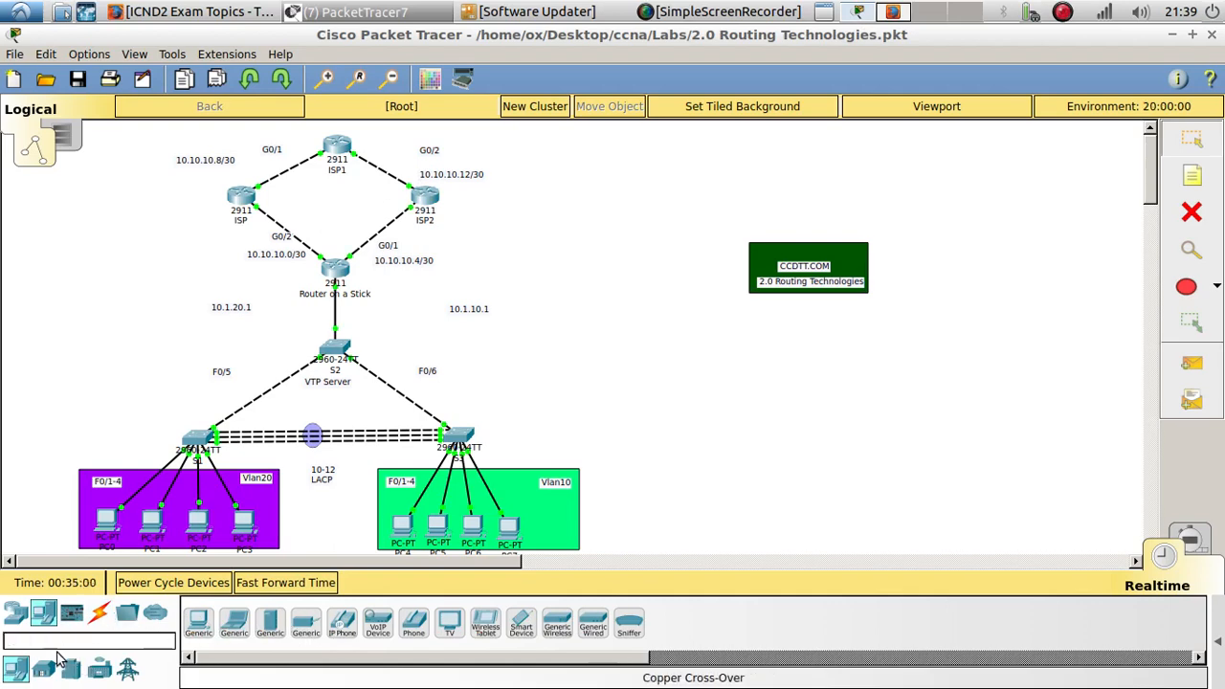
left_click(17, 608)
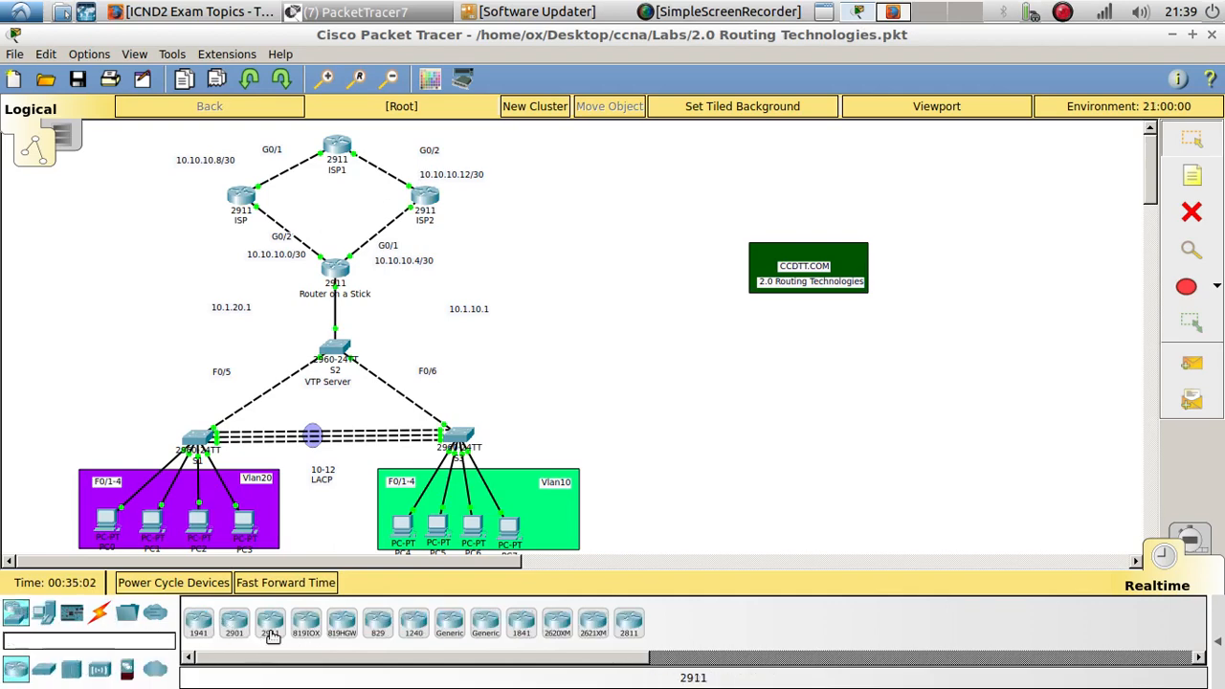
left_click_drag(270, 622, 598, 150)
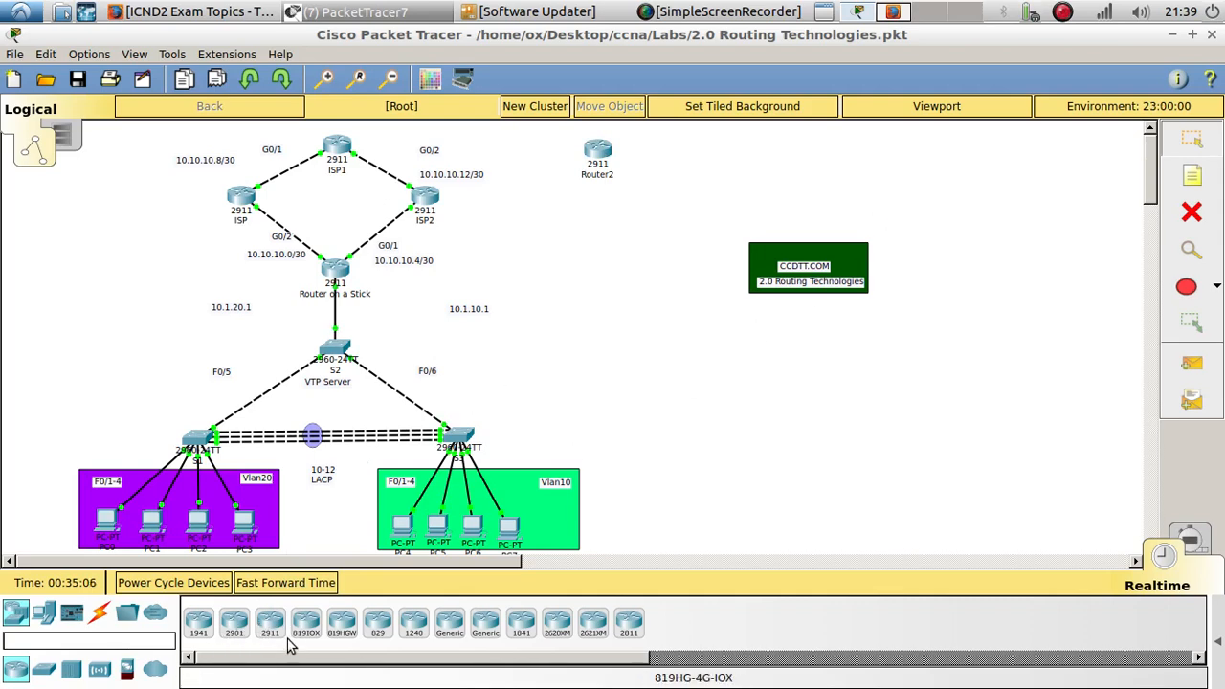
left_click_drag(271, 626, 867, 168)
- Move the CCDTT.COM 2.0 Routing Technologies note below the new routers
left_click(756, 251)
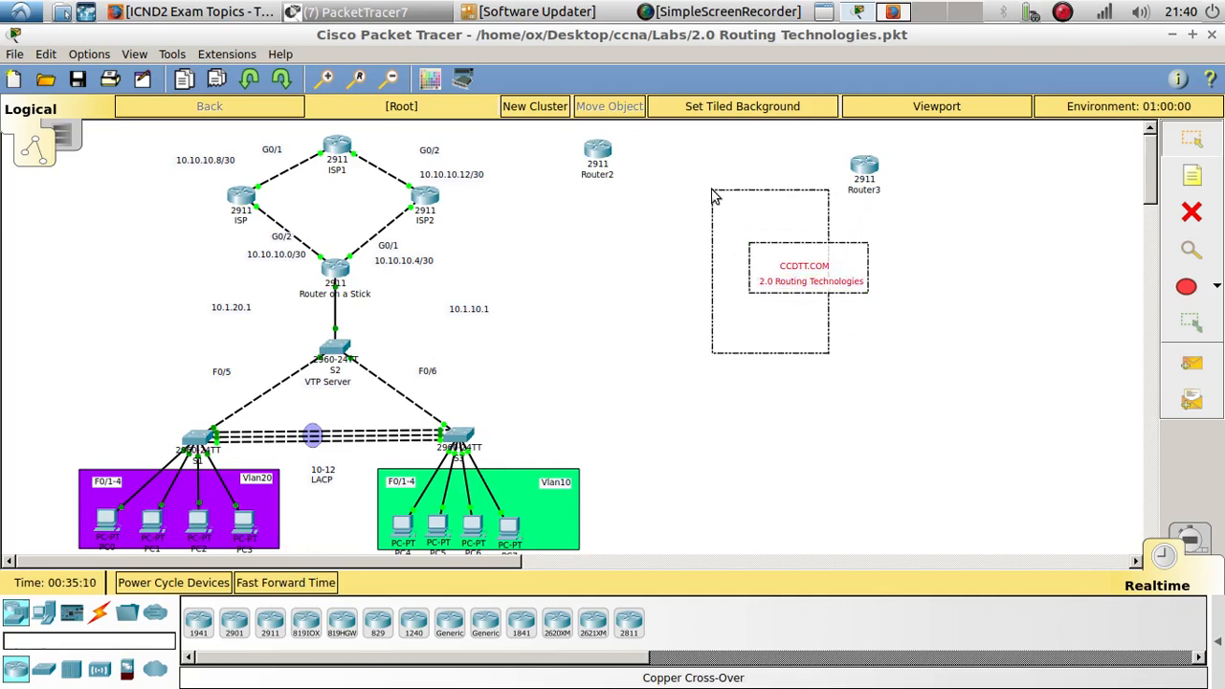
left_click_drag(791, 264, 618, 360)
left_click(617, 305)
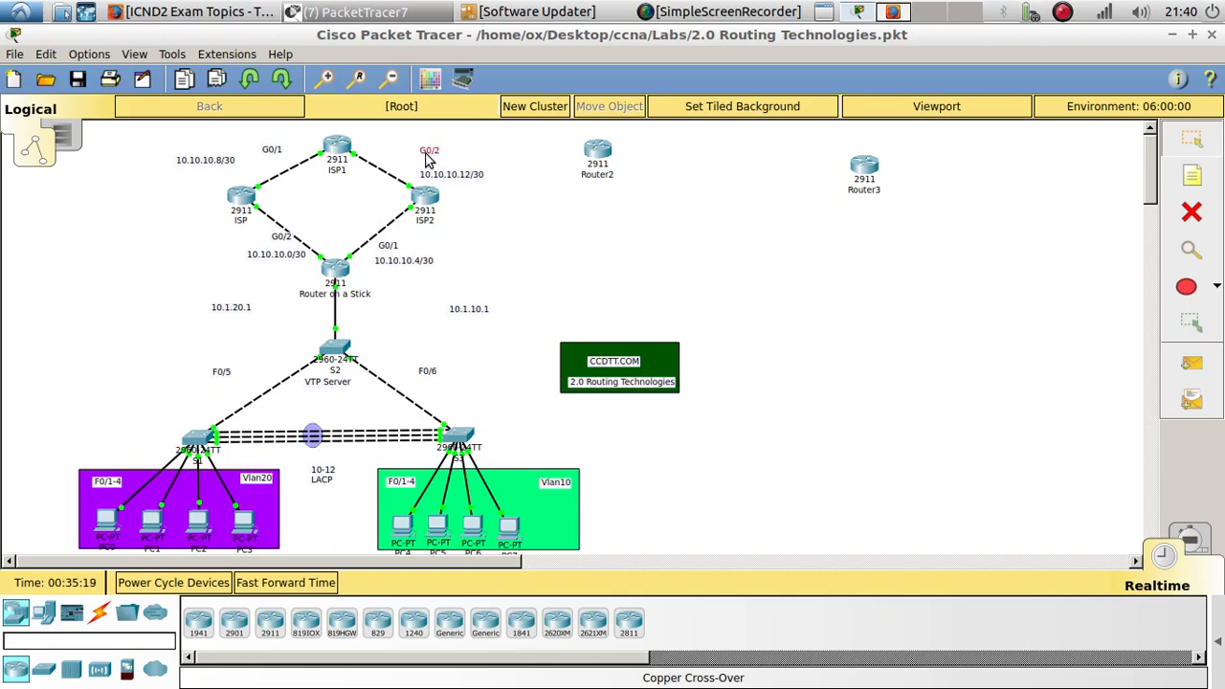
- Rearrange the G0/2, G0/1 and 10.10.10.12/30 labels along ISP1's links
left_click_drag(425, 159, 366, 188)
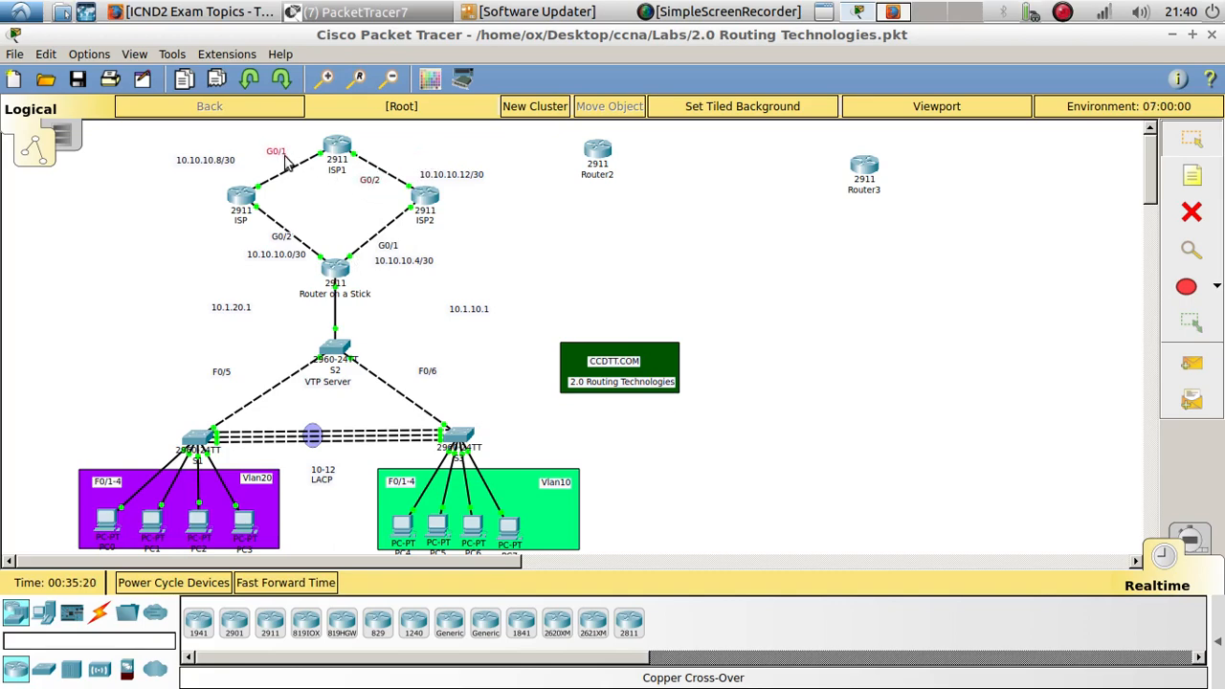
left_click_drag(285, 162, 315, 184)
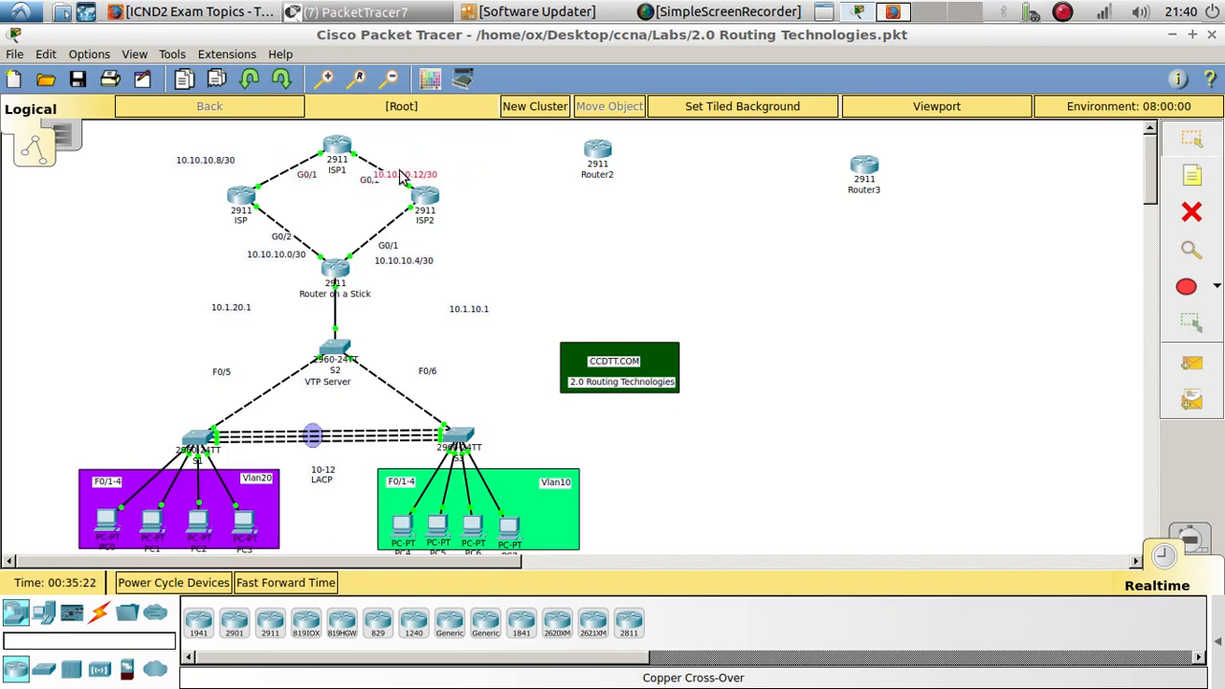
mouse_move(402, 178)
left_mouse_down()
mouse_move(364, 189)
mouse_move(400, 170)
left_mouse_up()
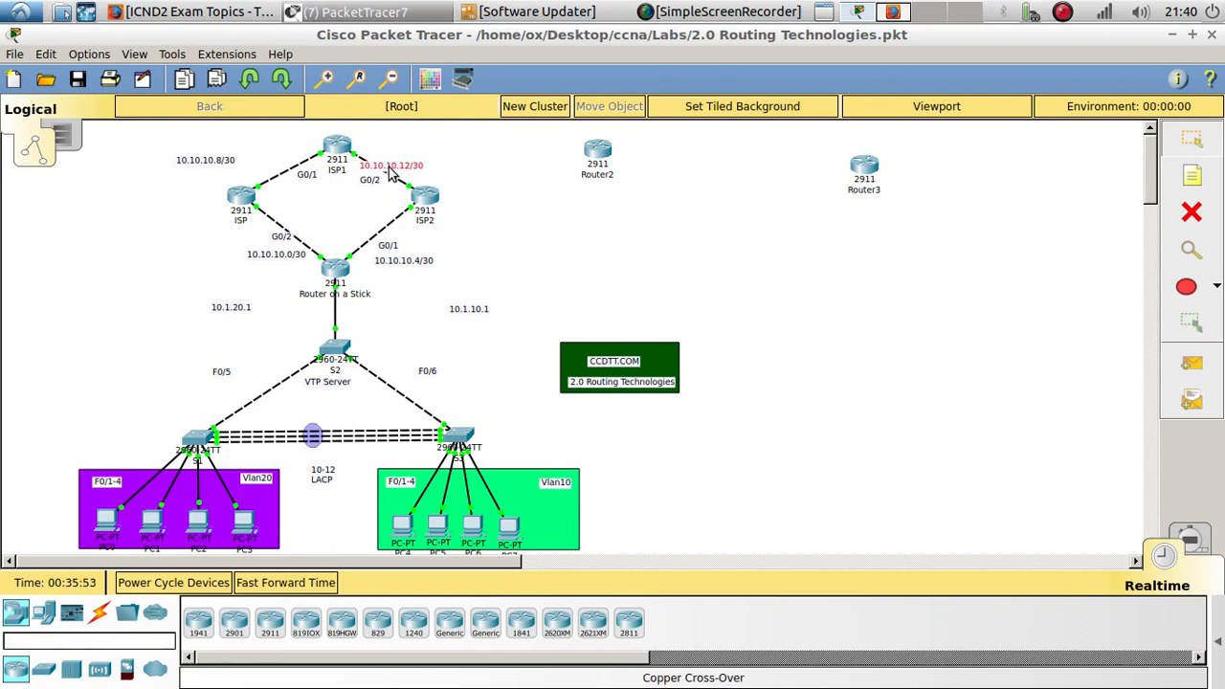
- Add a new subnet label reading 10.10.10.16/30 above the area right of ISP1
left_click_drag(390, 172, 483, 139)
left_click(469, 141)
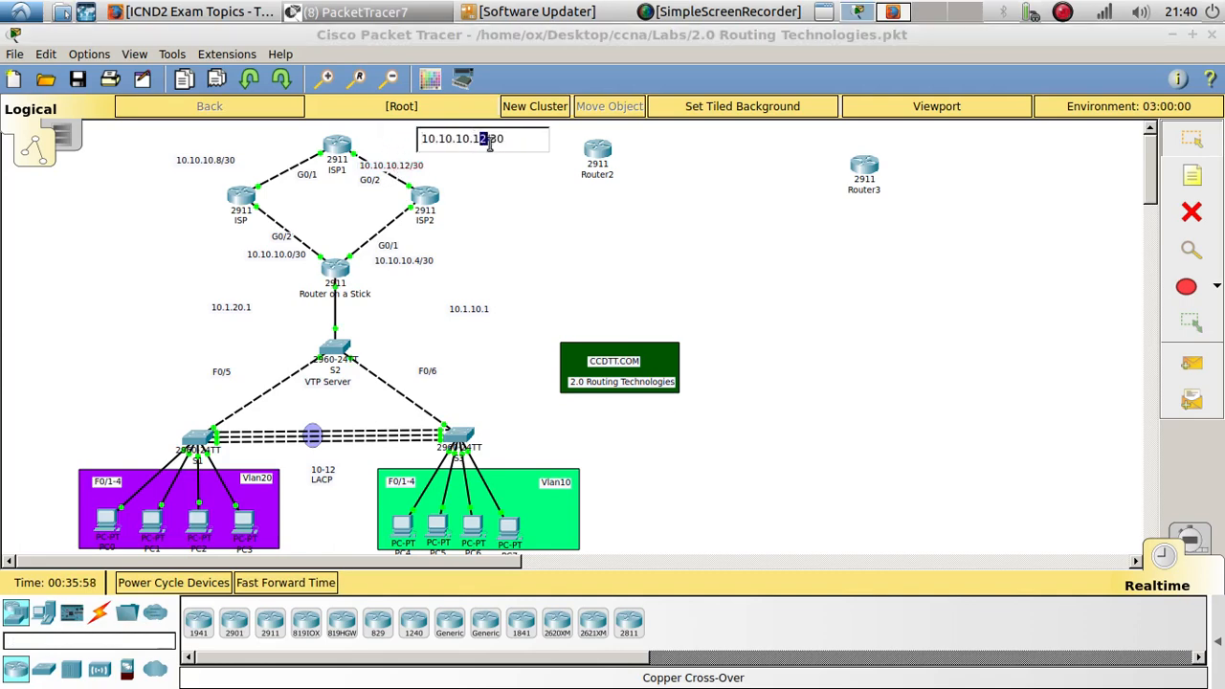
type("6")
left_click(505, 197)
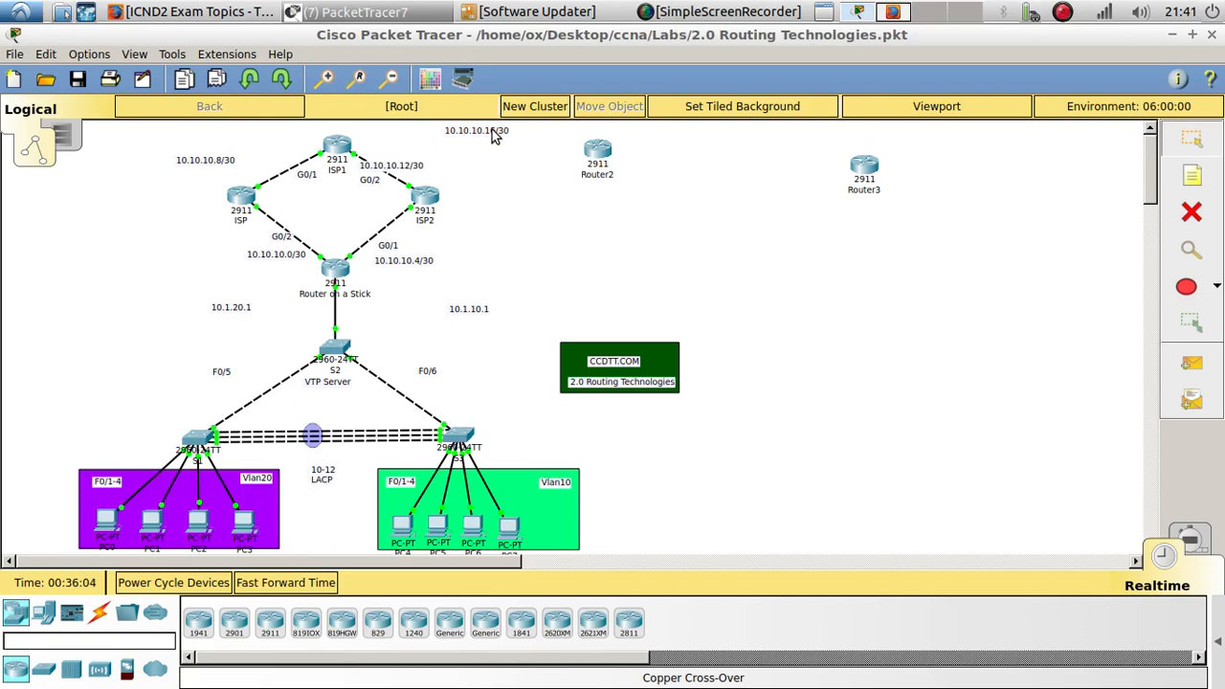
- Duplicate the subnet label as 10.10.10.20/30 between Router2 and Router3, and place 10.10.10.16/30 left of Router2
left_click_drag(494, 133, 770, 180)
key("ctrl+c")
key("ctrl+v")
double_click(766, 185)
type("20")
left_click(774, 266)
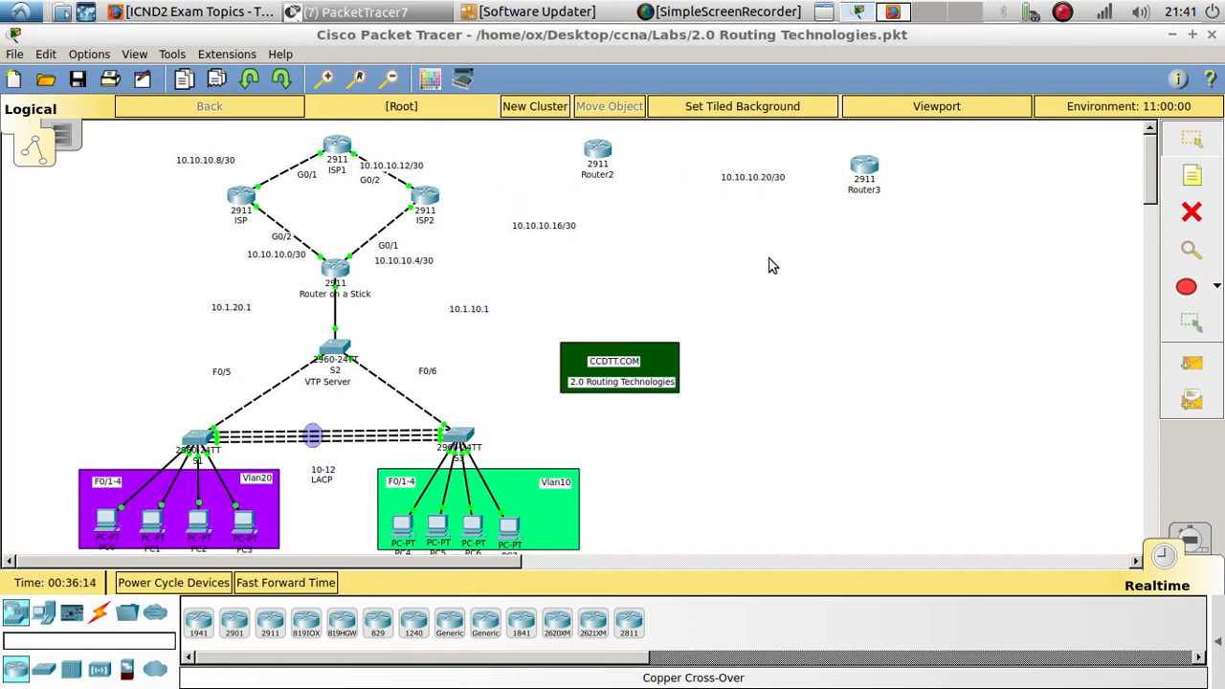
left_click_drag(563, 227, 530, 178)
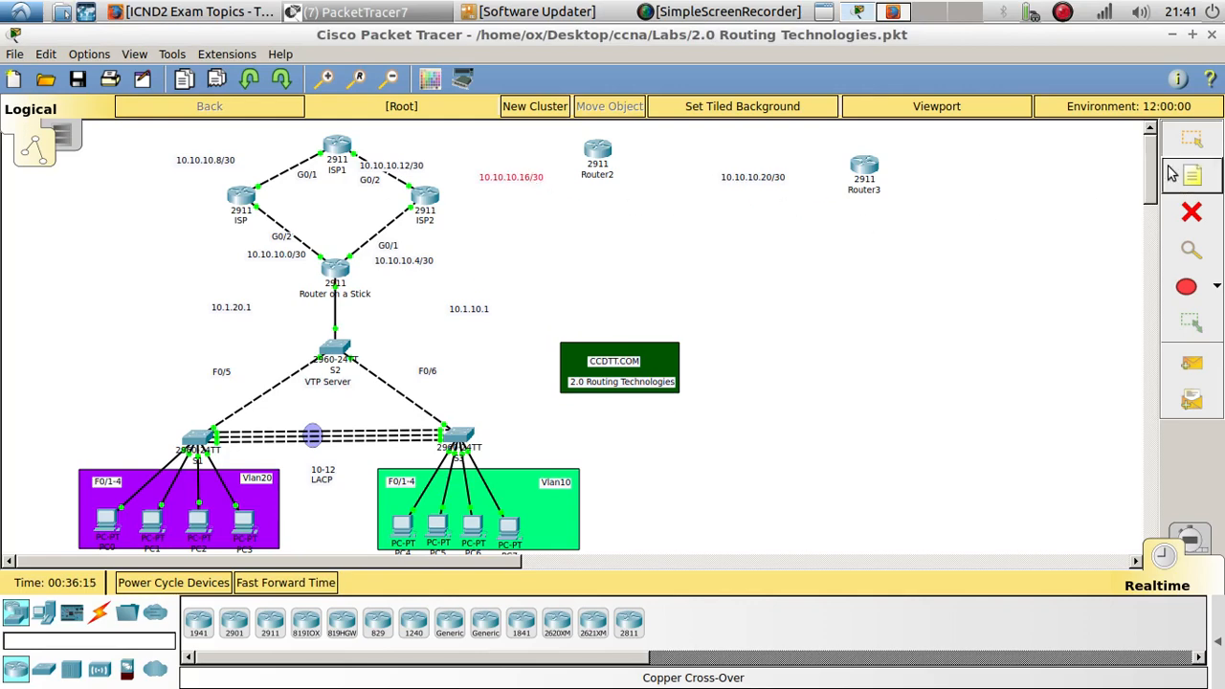
- Add a note reading EIGRP just below Router2
left_click(1171, 173)
left_click(585, 212)
type("EI")
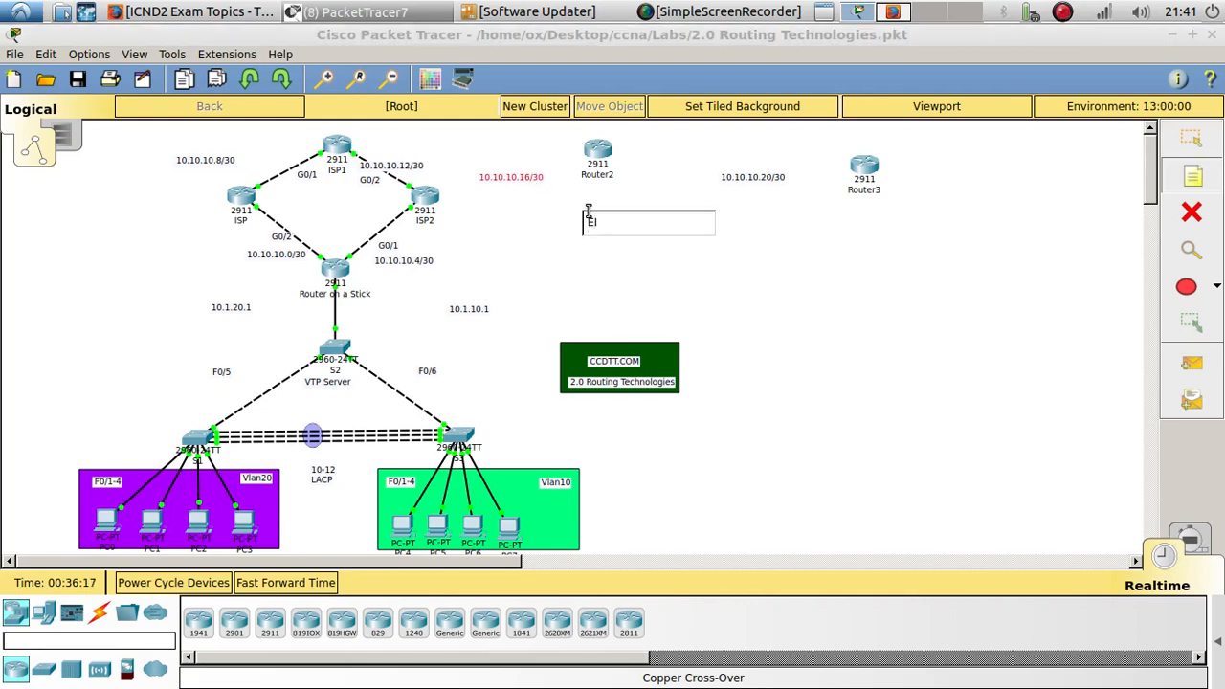
type("GRP")
left_click(588, 211)
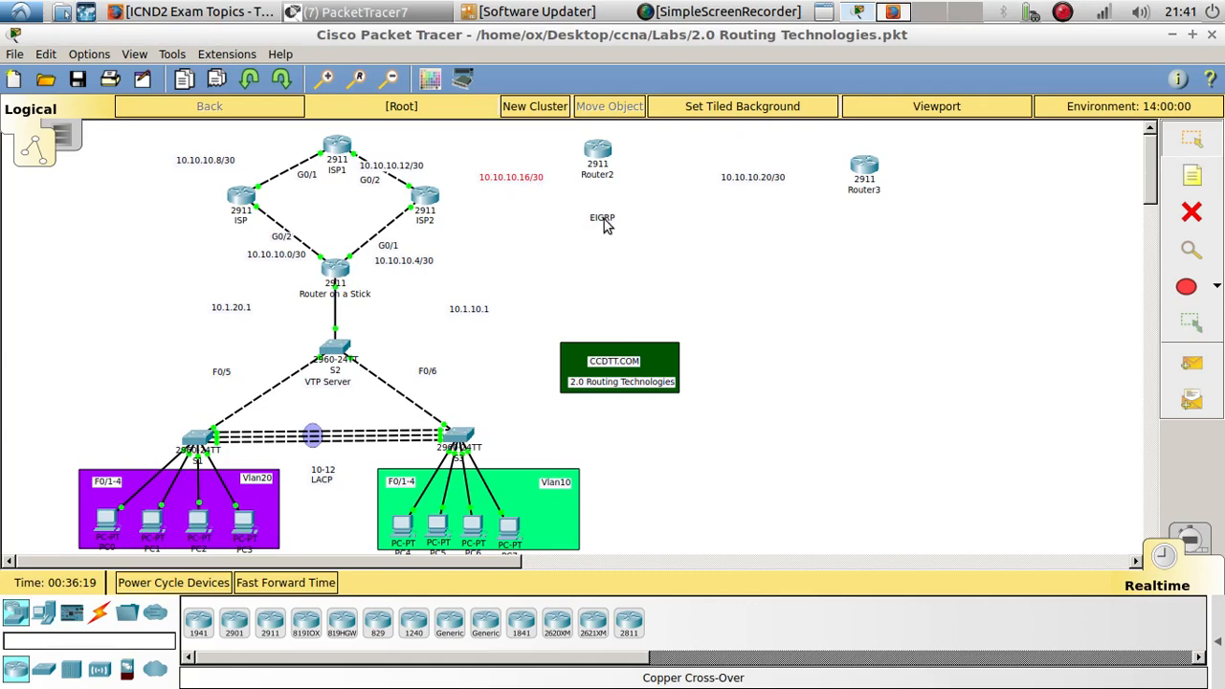
left_click_drag(603, 225, 594, 209)
- Rename Router2 to ISP4 and Router3 to ISP5
left_click(598, 175)
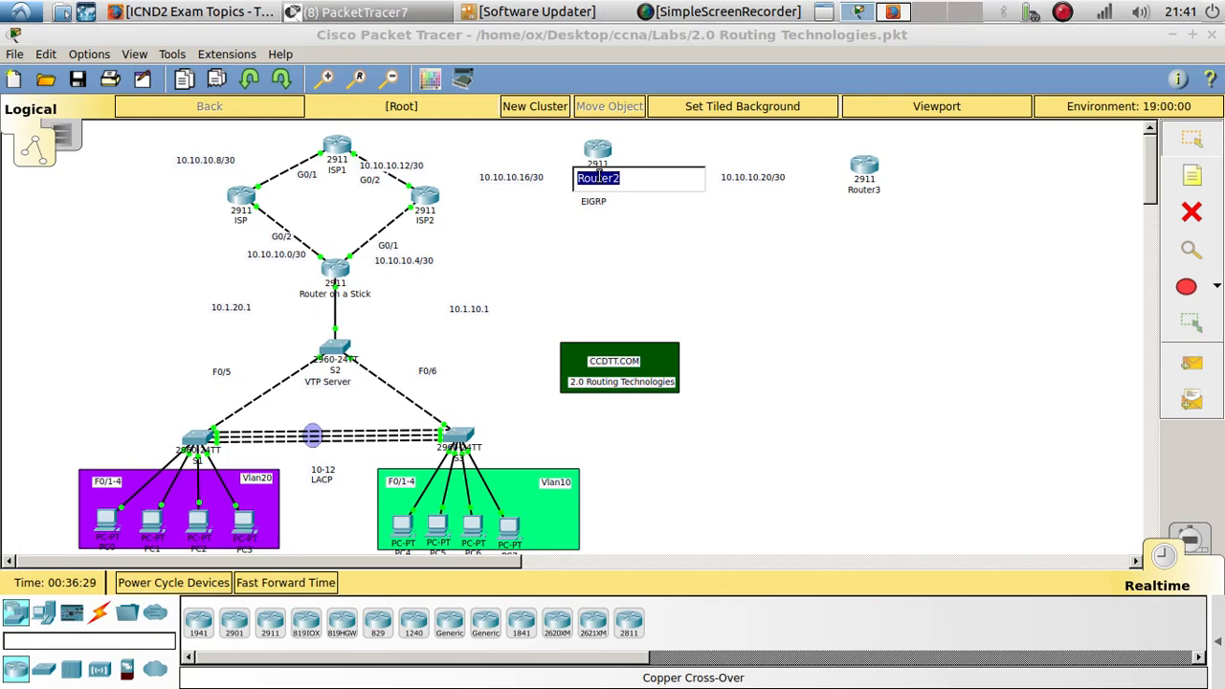
type("ISP4")
left_click(866, 190)
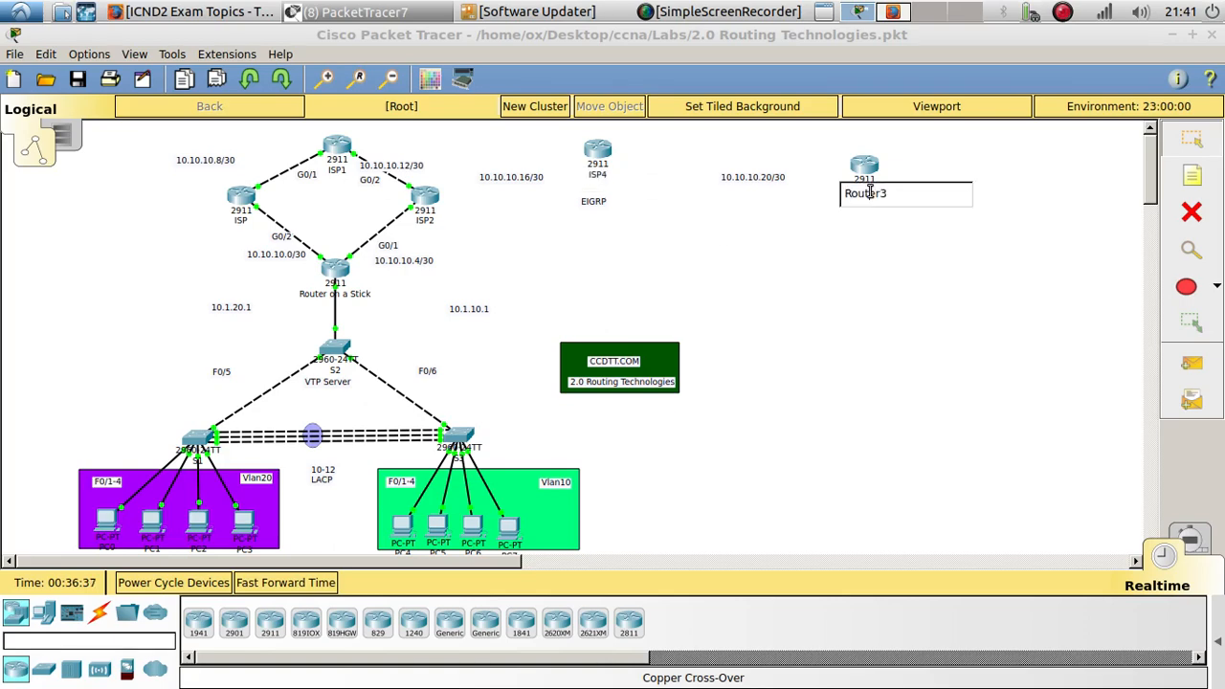
key("BackSpace")
type("ISP5")
left_click(902, 448)
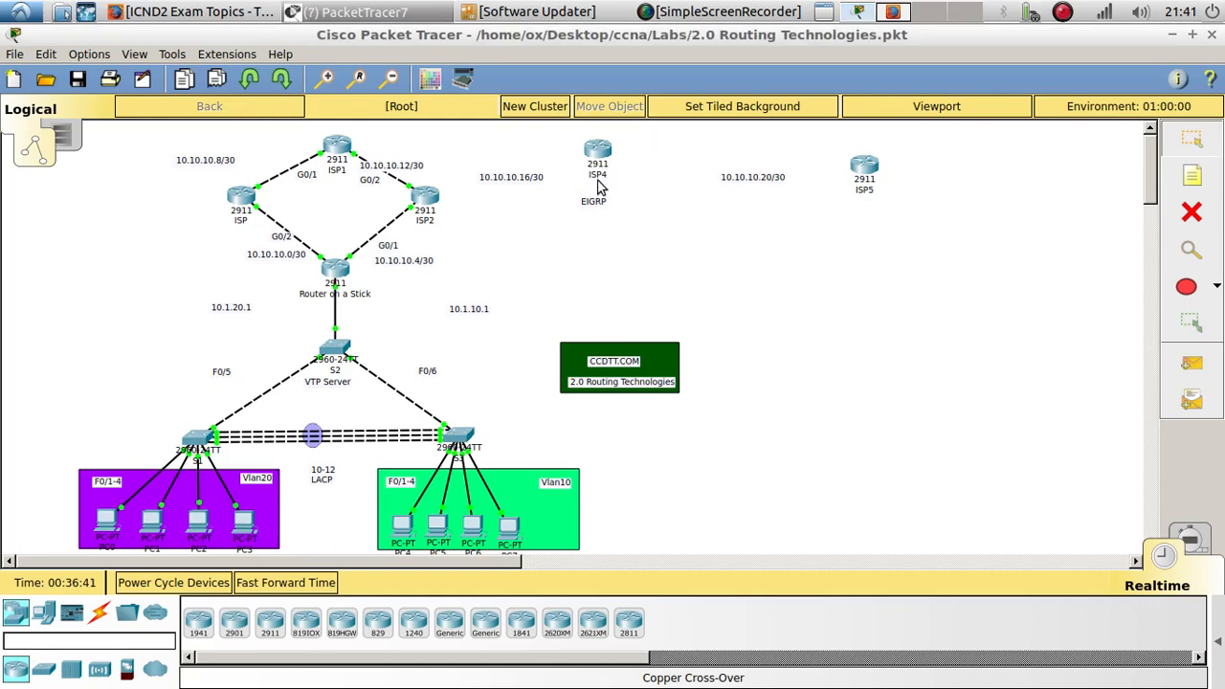
- Nudge ISP4, the EIGRP note and ISP5 into better positions
left_click_drag(599, 151, 592, 164)
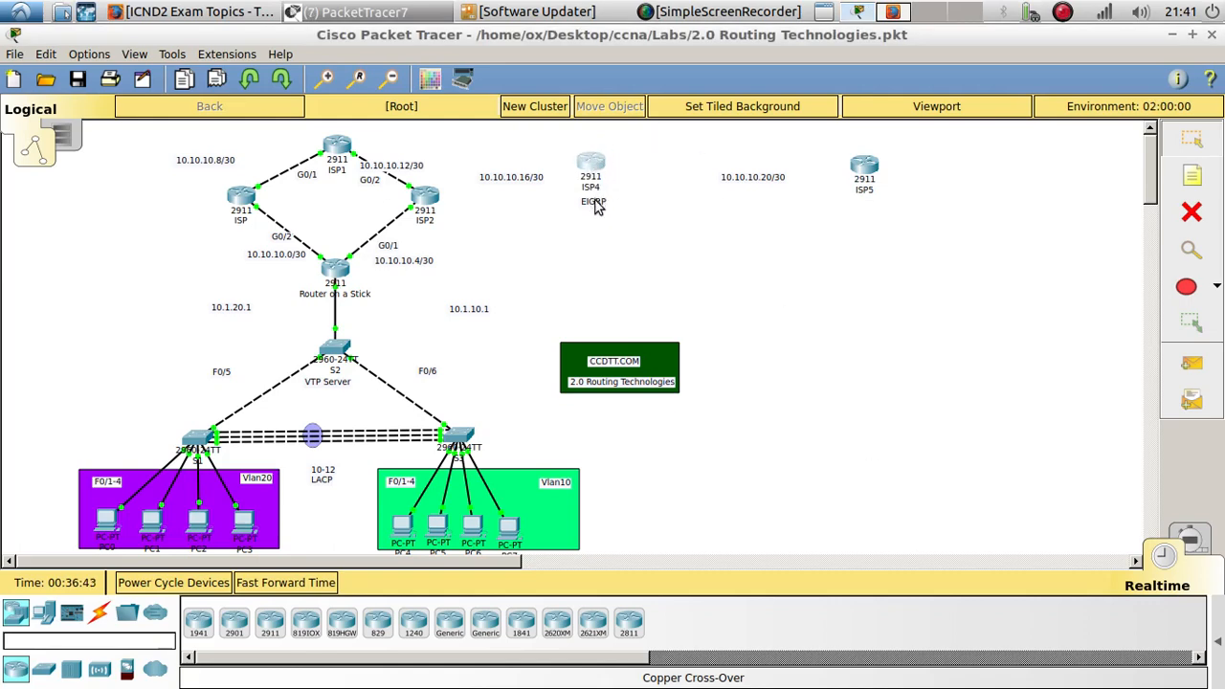
left_click_drag(595, 207, 588, 216)
left_click_drag(862, 169, 871, 194)
- Open ISP4's command line and decline the initial configuration dialog
left_click(591, 168)
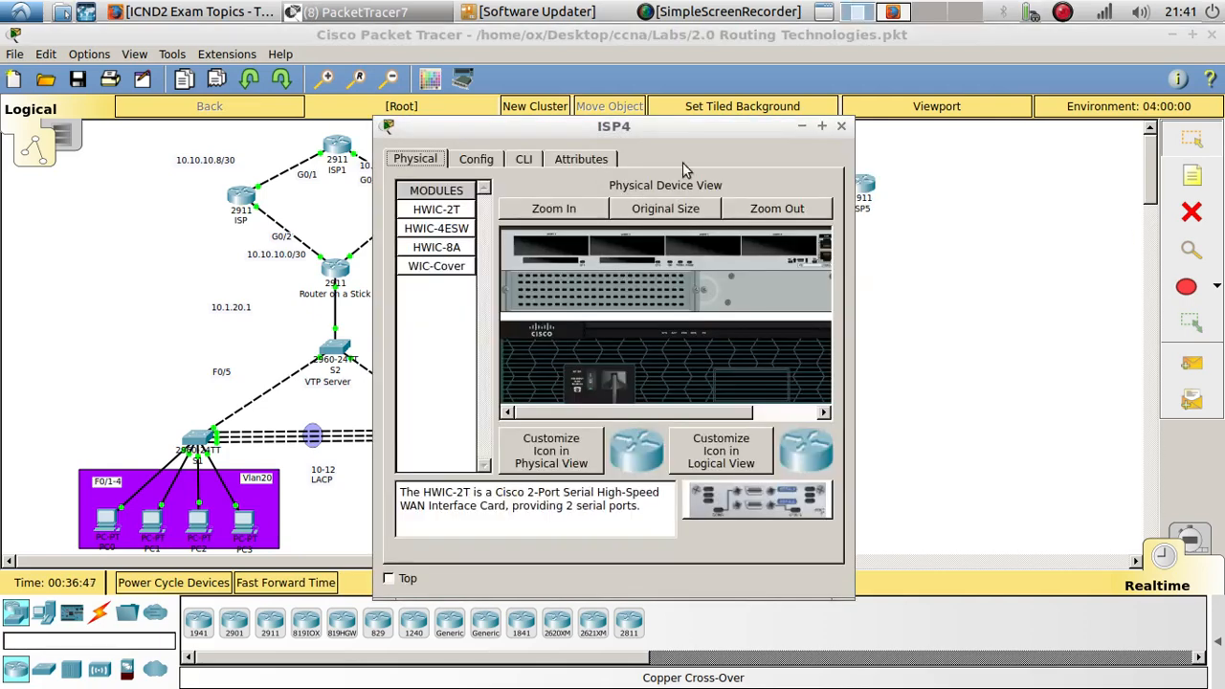
left_click_drag(635, 125, 1060, 98)
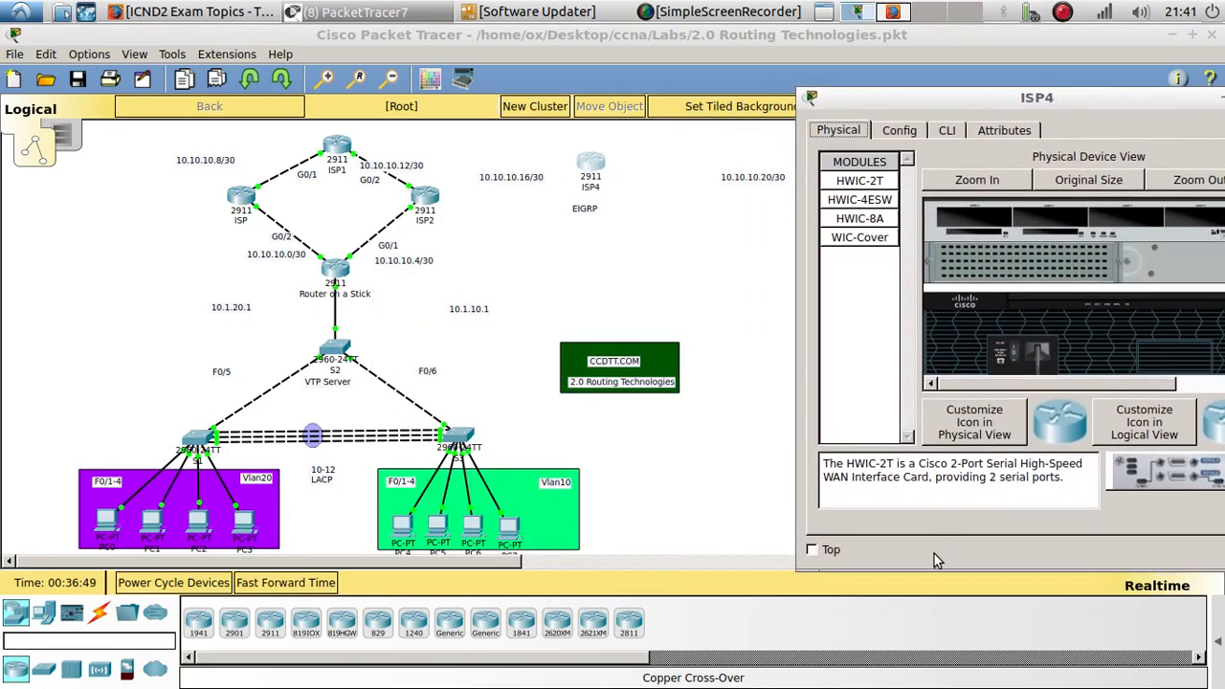
left_click(776, 592)
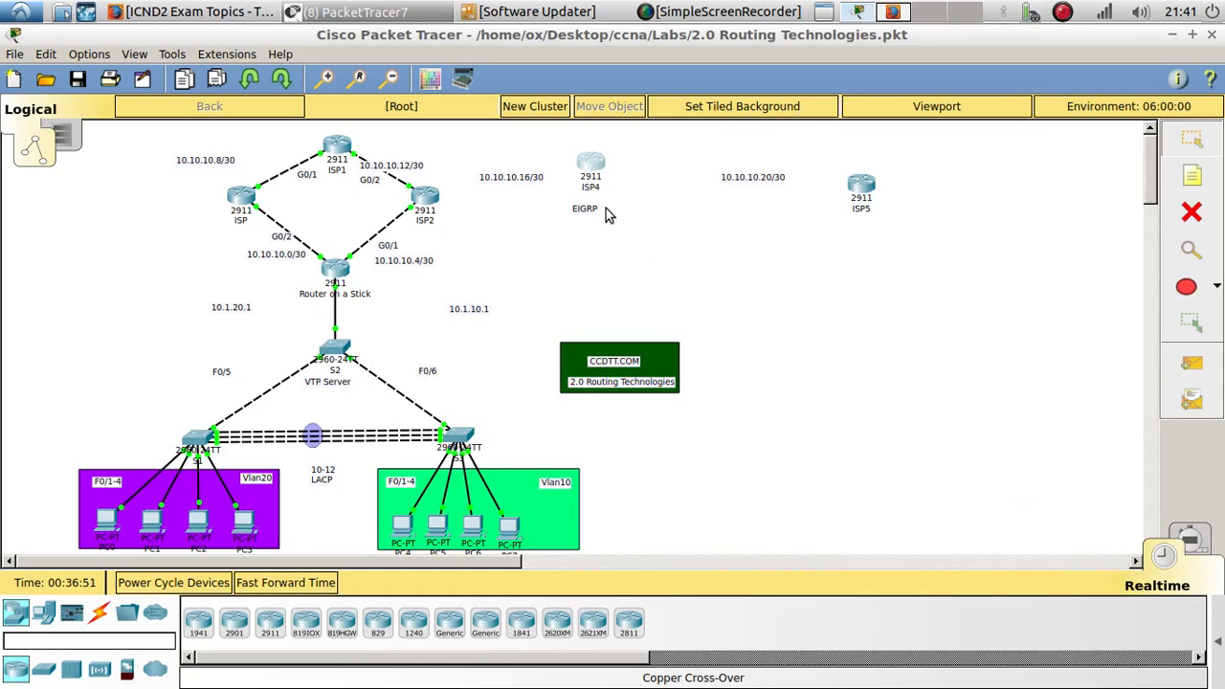
left_click(605, 164)
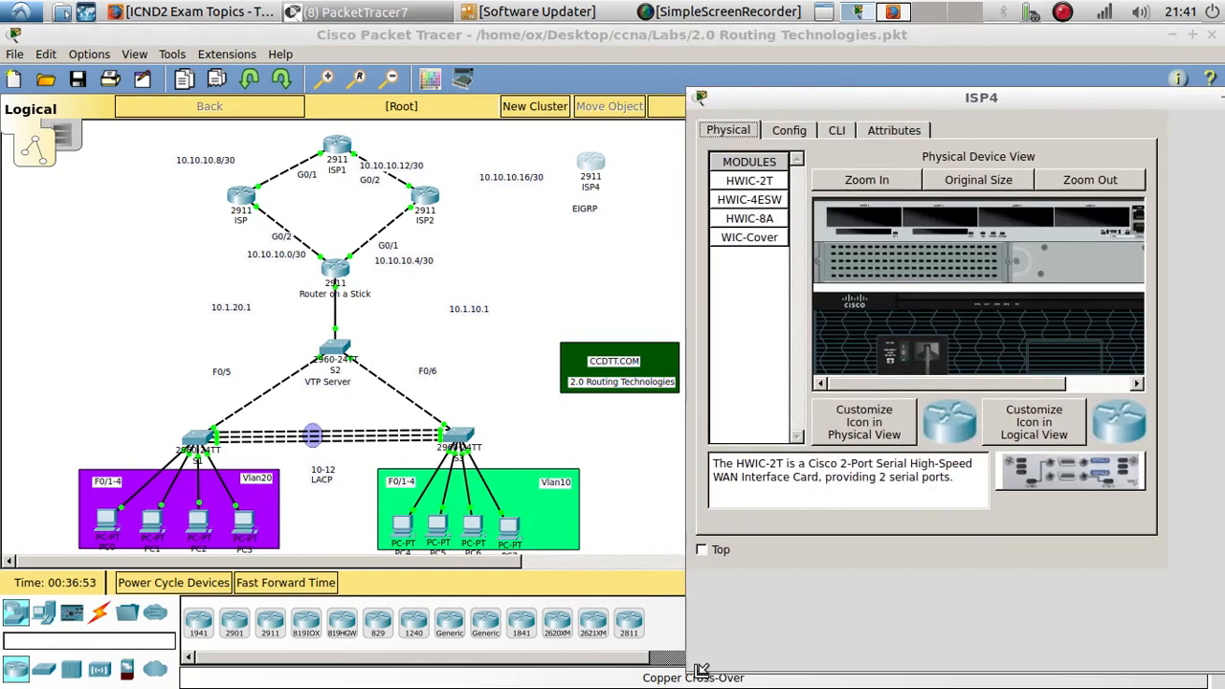
left_click_drag(700, 668, 687, 667)
left_click(836, 130)
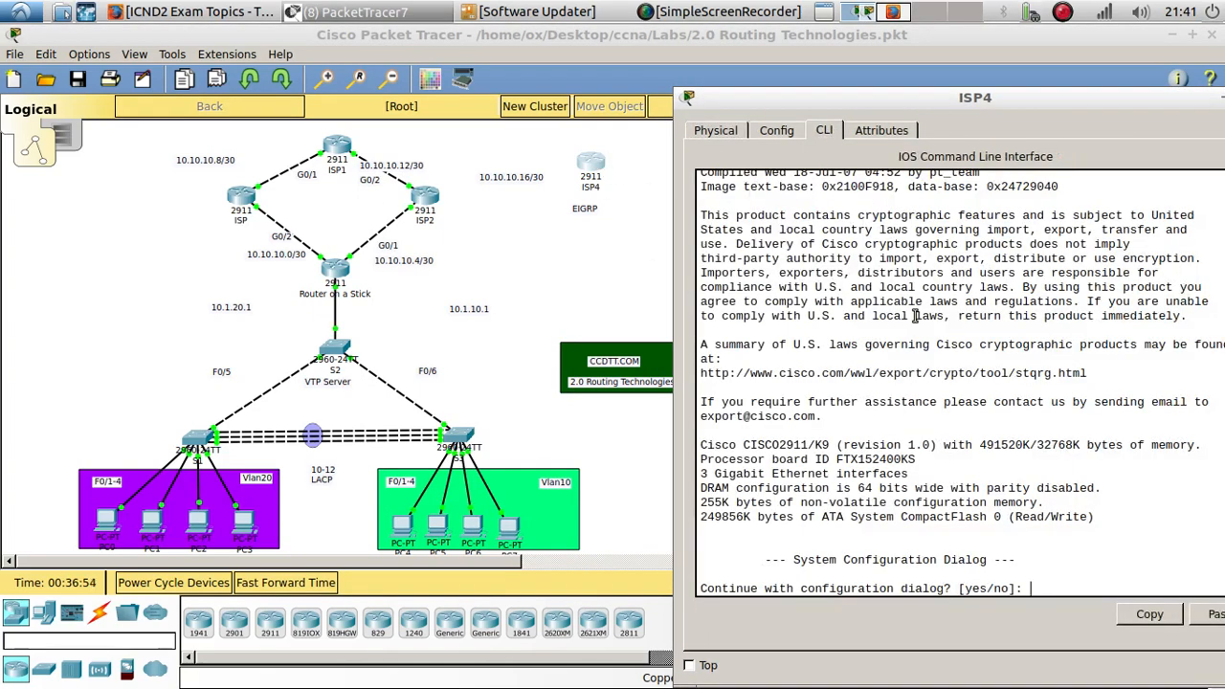
type("nop")
key("Return")
key("Return")
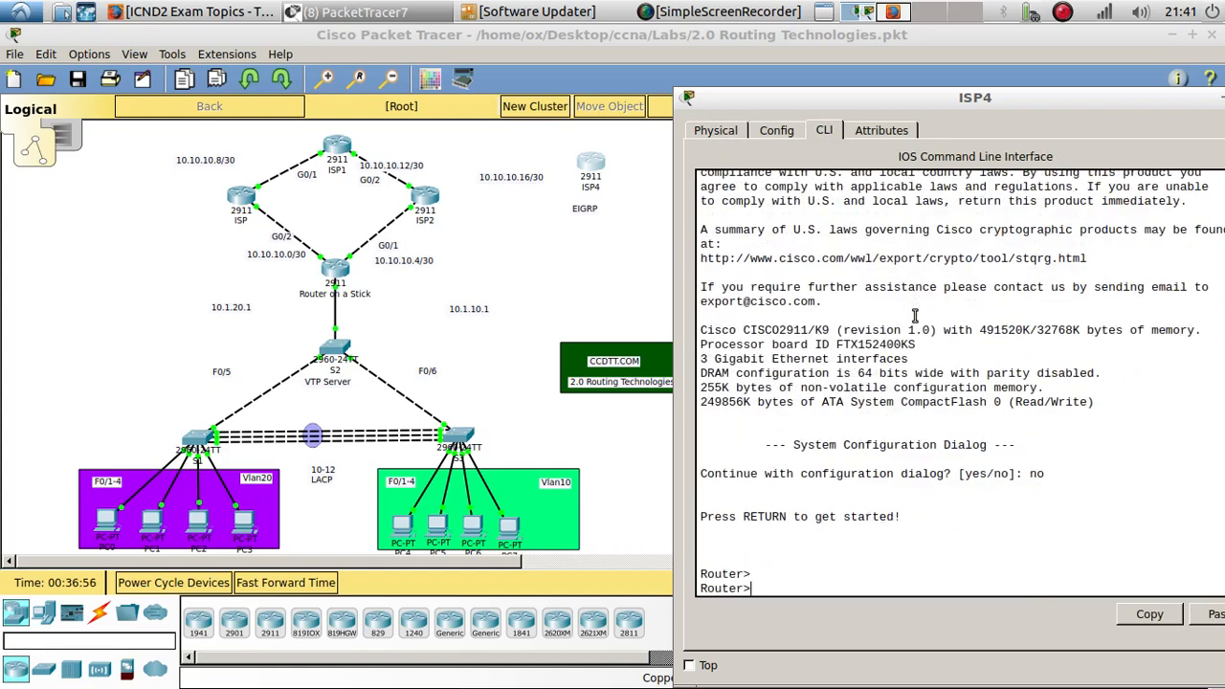
- Enter privileged and global configuration modes on ISP4 and set its hostname to ISP4
type("en")
key("Return")
type("config")
type(" t")
key("Return")
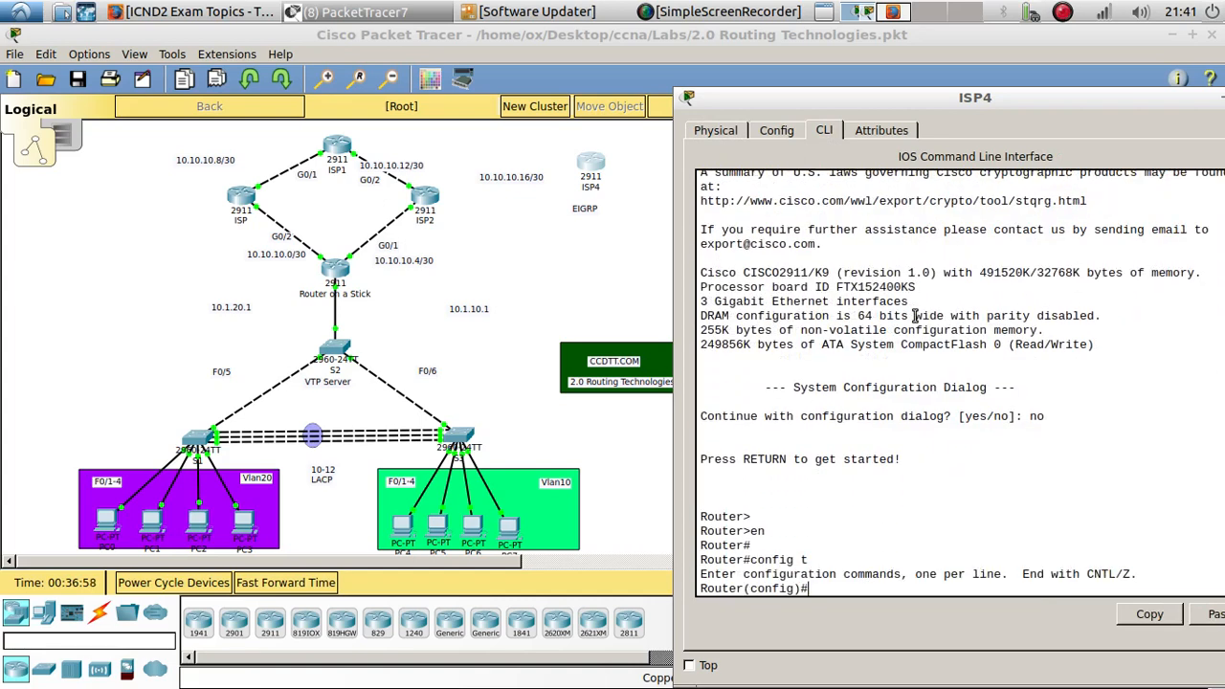
key("Return")
type("hos")
key("Tab")
type("S")
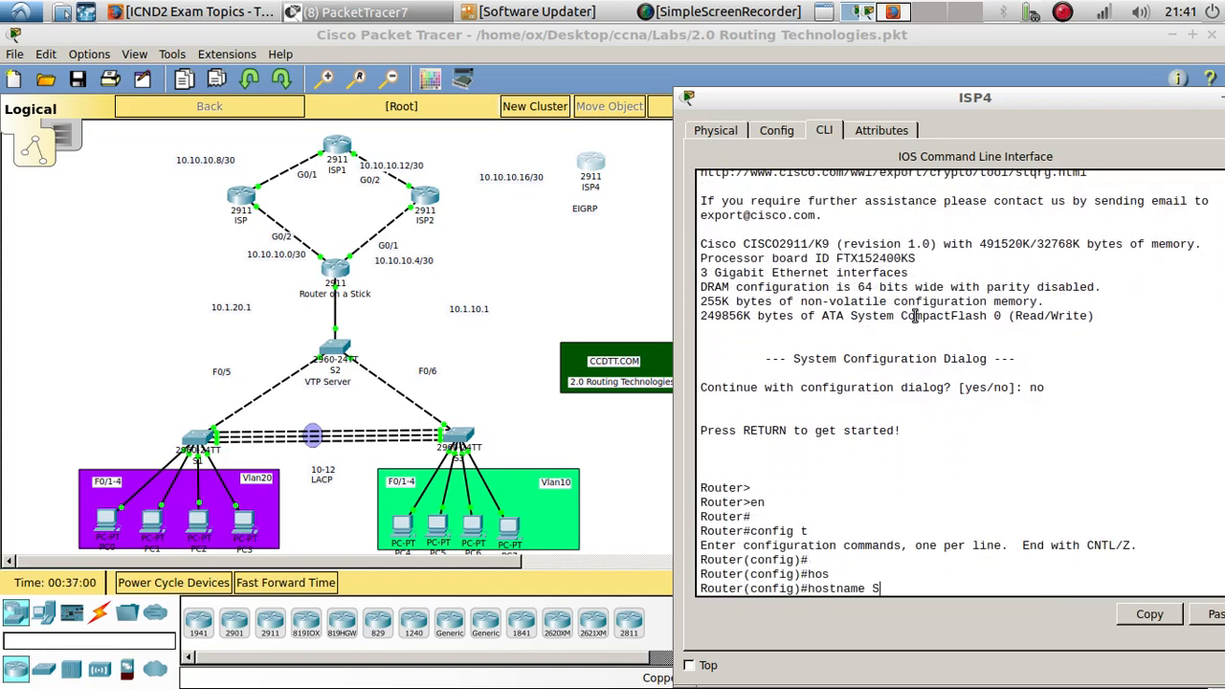
key("BackSpace")
type("ISP4")
key("Return")
- Assign IP address 10.10.10.18 with mask 255.255.255.252 to ISP4's G0/0 interface
key("Return")
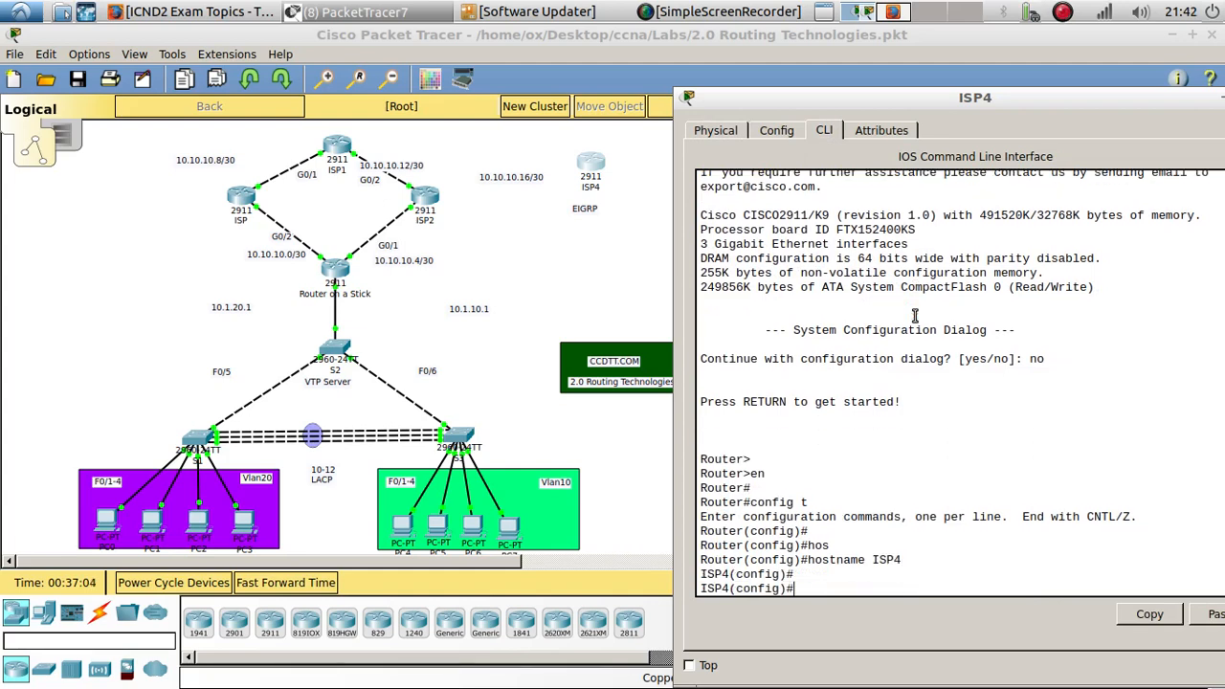
type("int g0/0")
key("Return")
type("ip add")
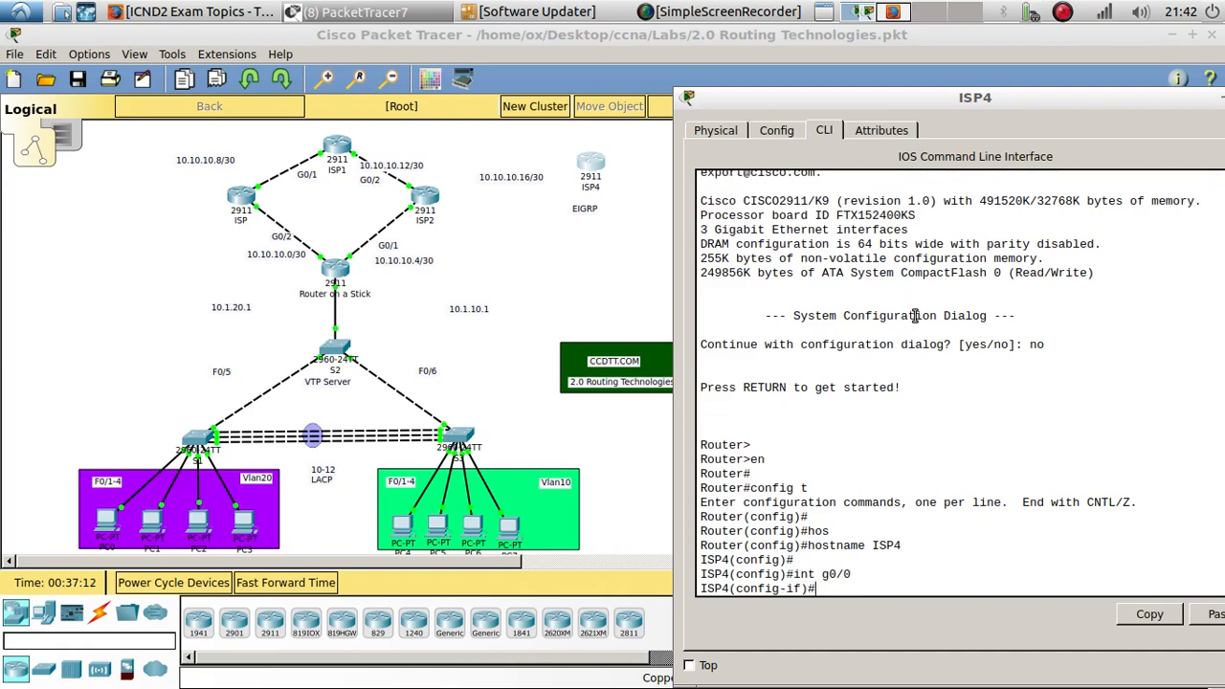
key("Tab")
type("1")
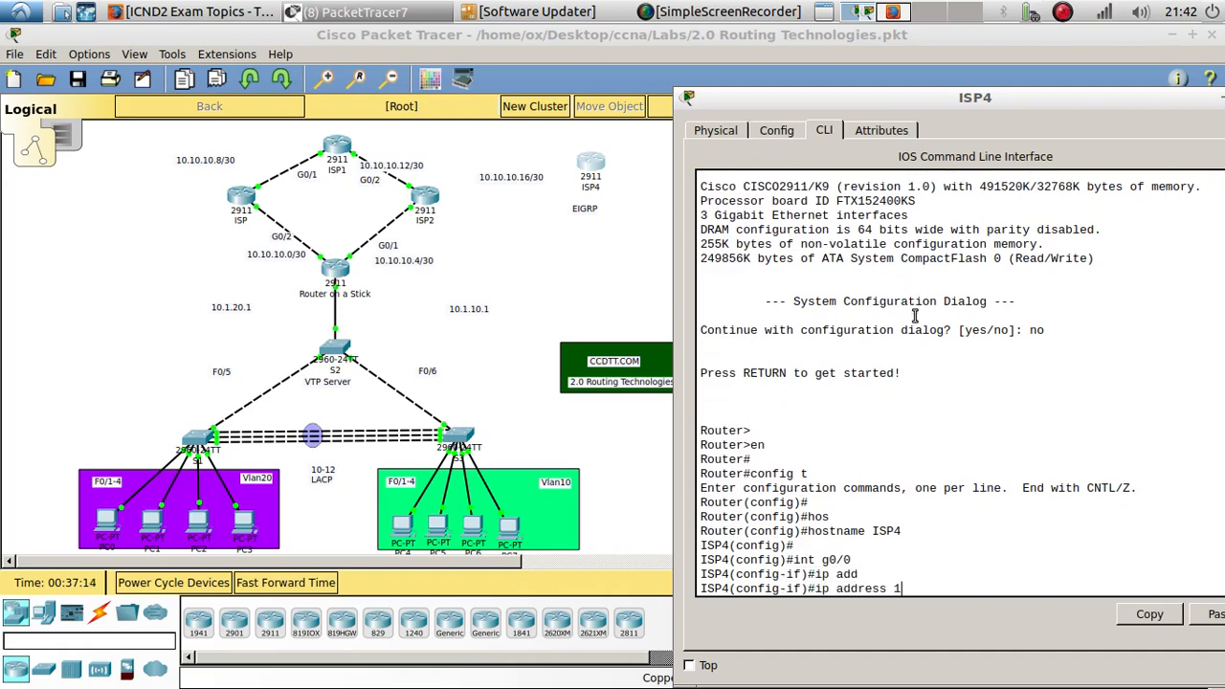
type("0.10.10.18 255.255.")
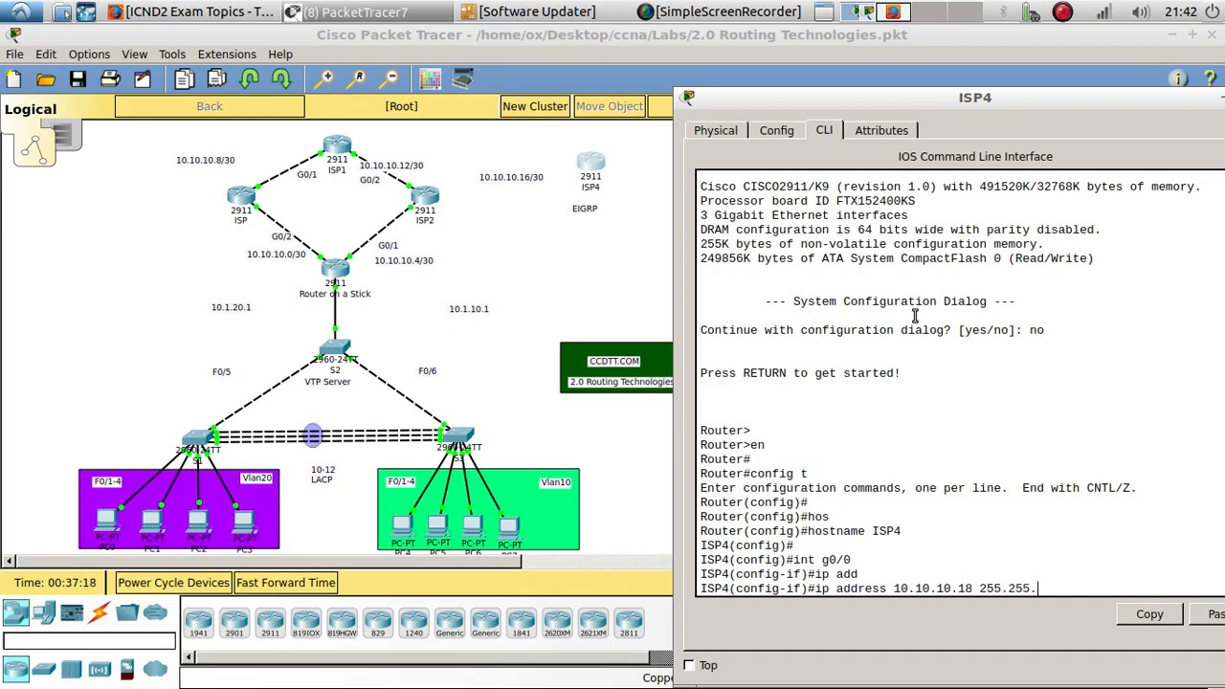
type("255.252")
key("Return")
key("Return")
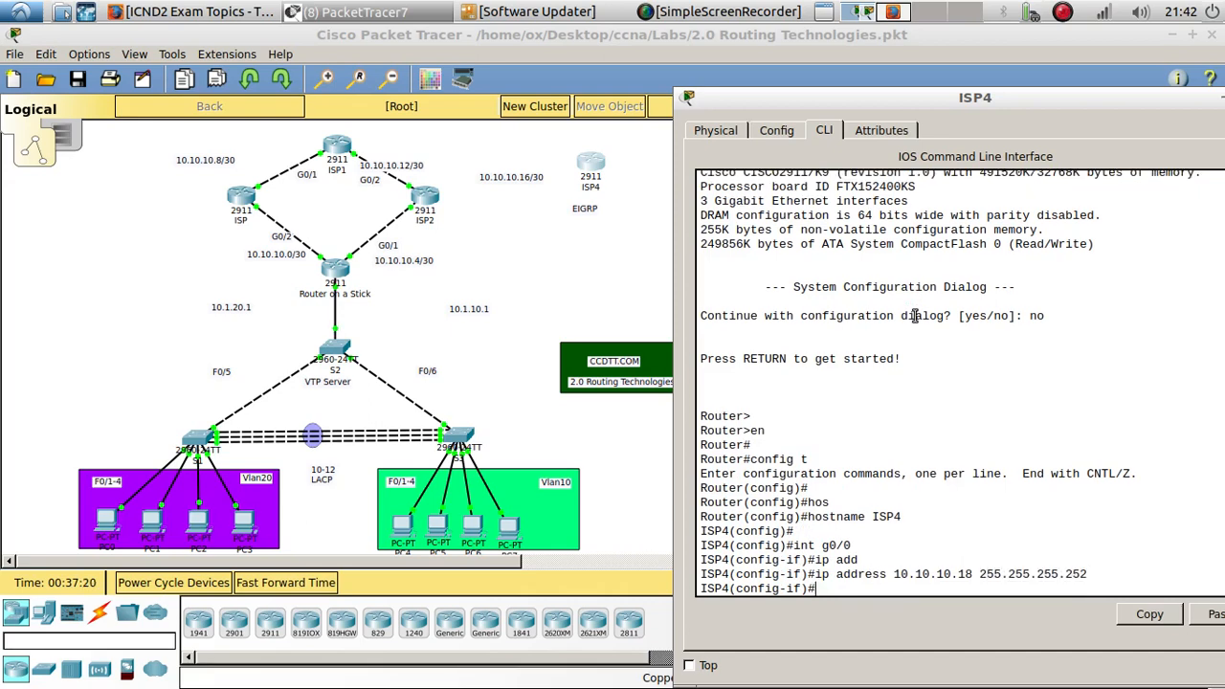
- Enable the G0/0 interface with no shutdown
type("no shu")
key("Tab")
key("Return")
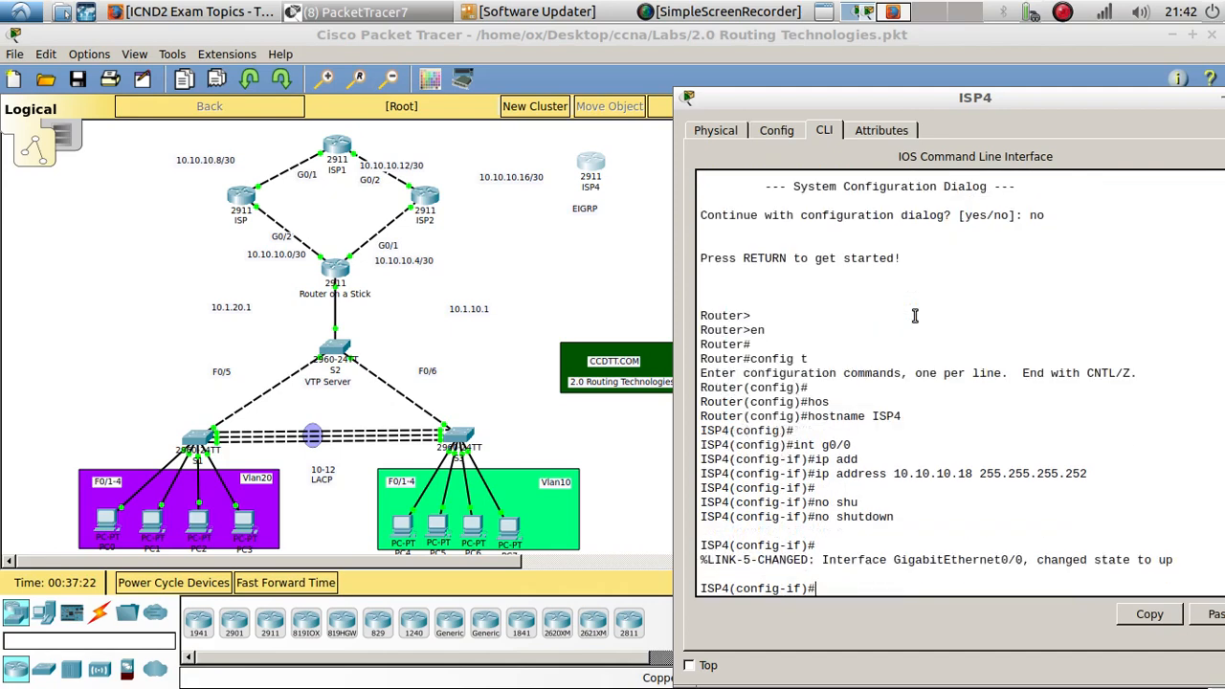
key("Return")
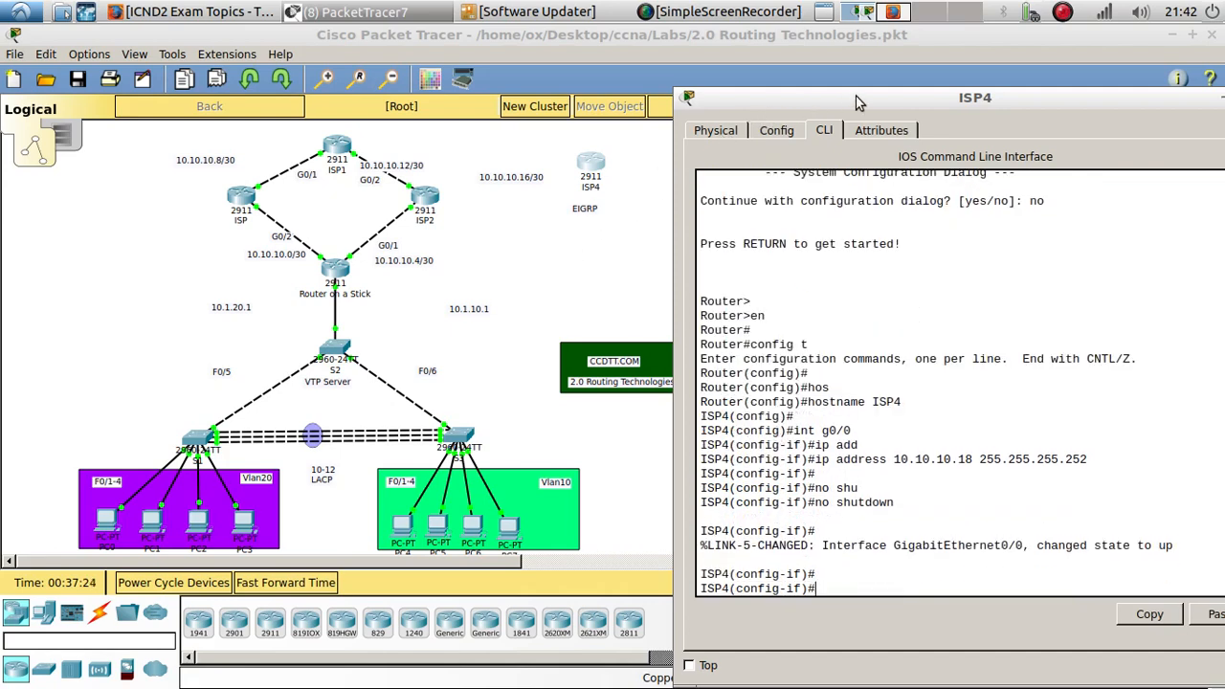
- Enter interface G0/1 configuration mode on ISP4 by editing a recalled command
left_click_drag(855, 96, 1037, 82)
key("Up")
key("Up")
key("Up")
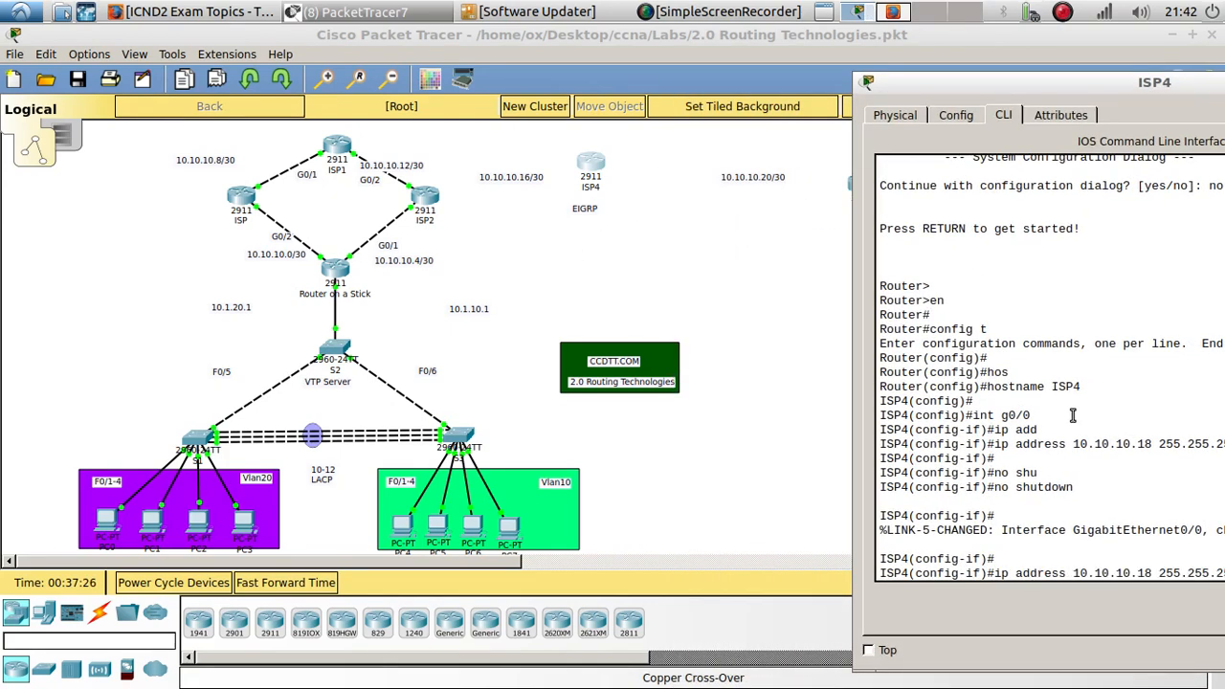
type("1")
key("Return")
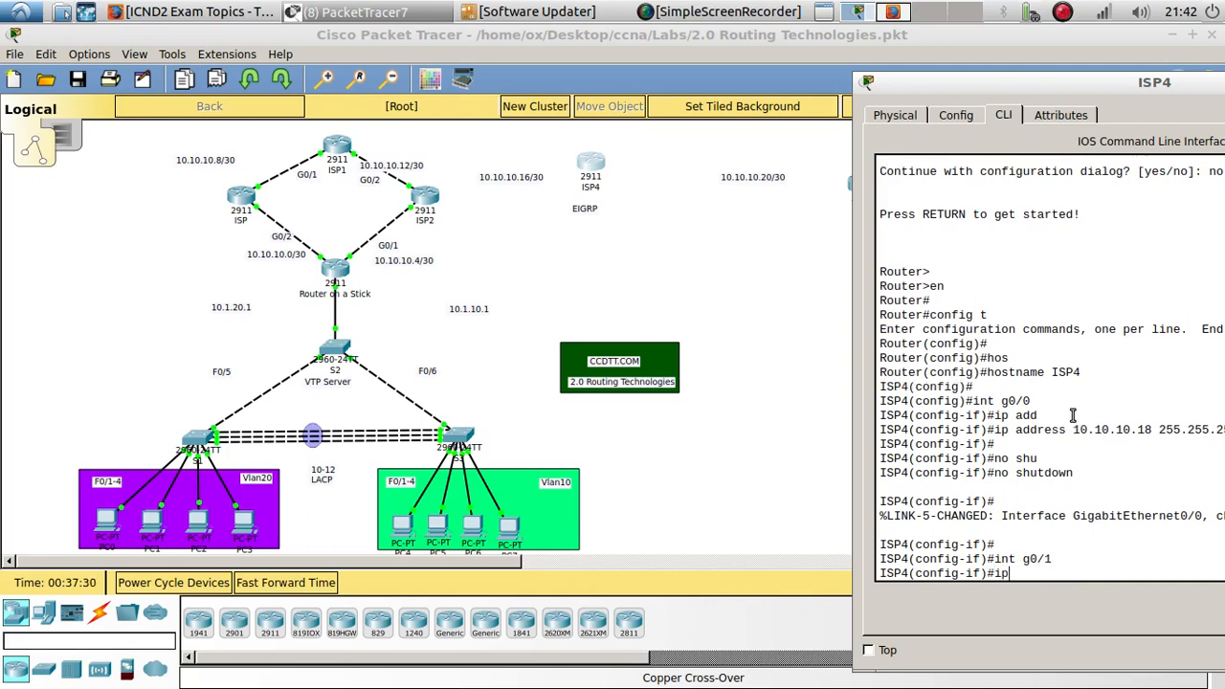
- Try to assign 10.10.10.20 with mask 255.255.255.252 to G0/1
type("ip add")
key("Tab")
type("10.")
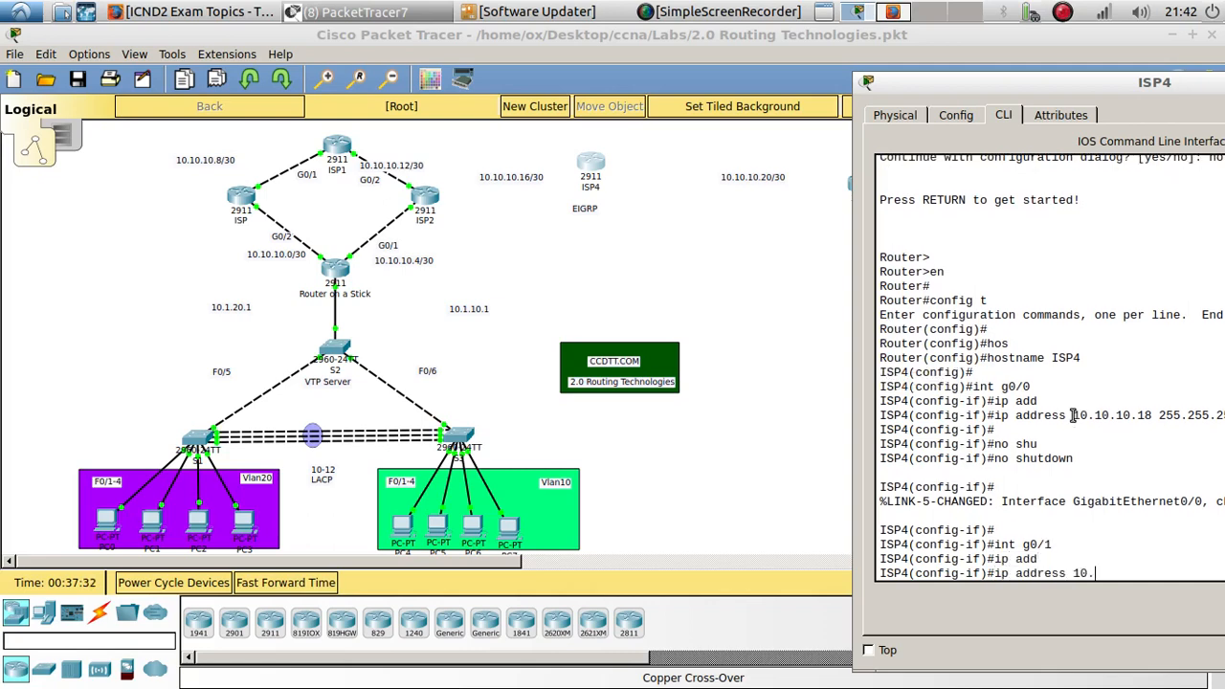
type("10.10.2")
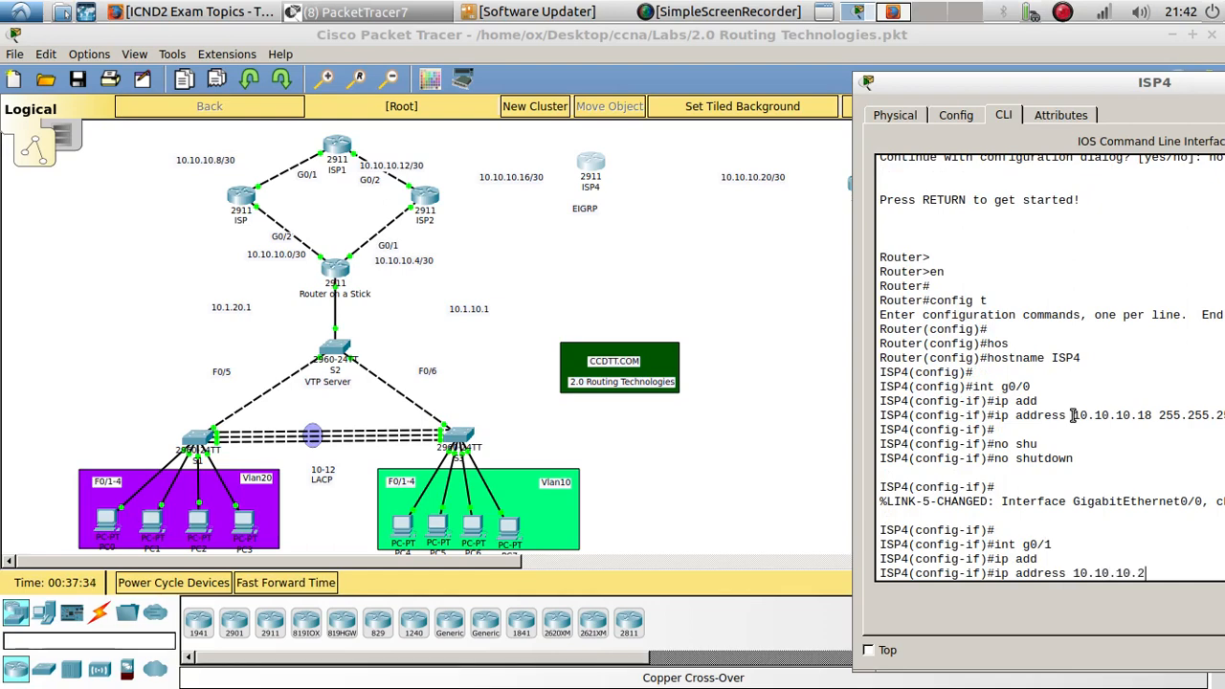
type("0 255.255.2")
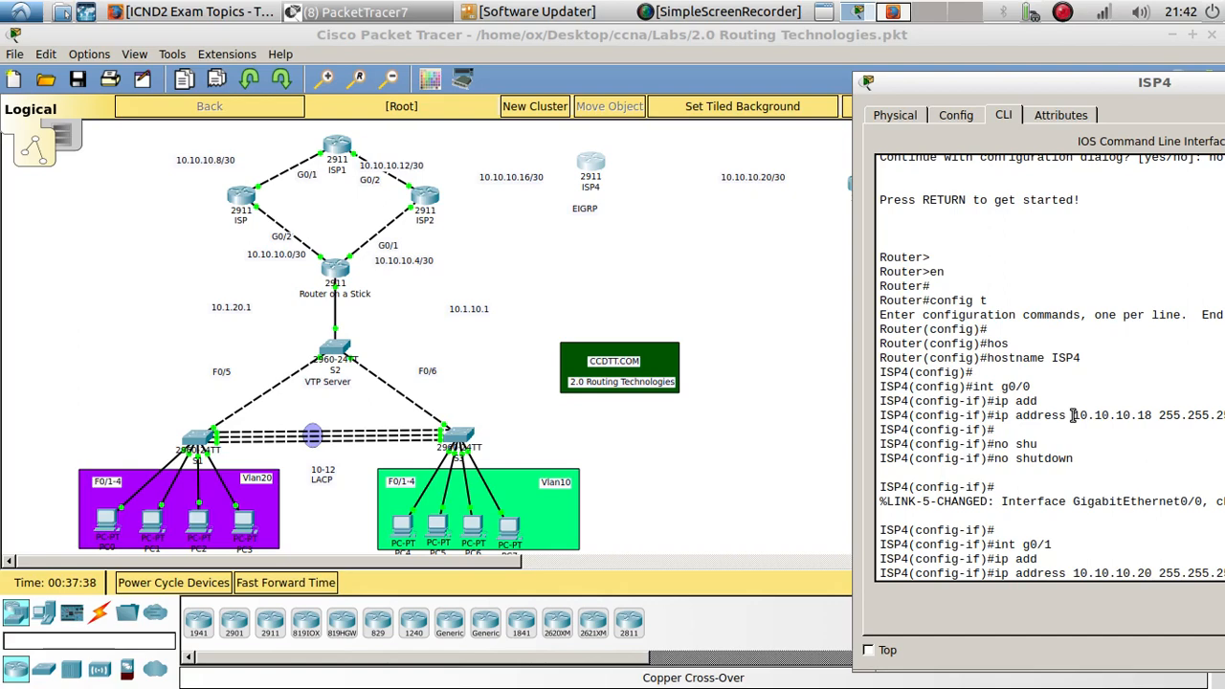
type("55.252")
key("Return")
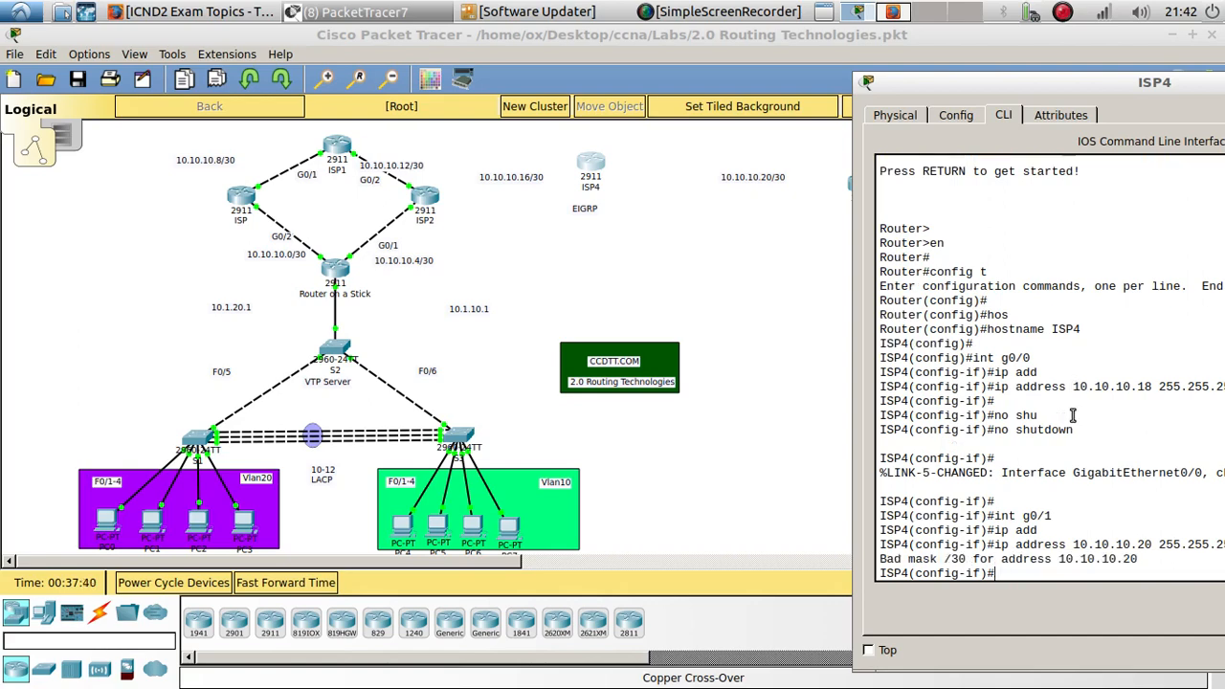
- Assign IP address 10.10.10.21 with mask 255.255.255.252 to ISP4's G0/1 by editing the recalled command
left_click_drag(1011, 88, 611, 99)
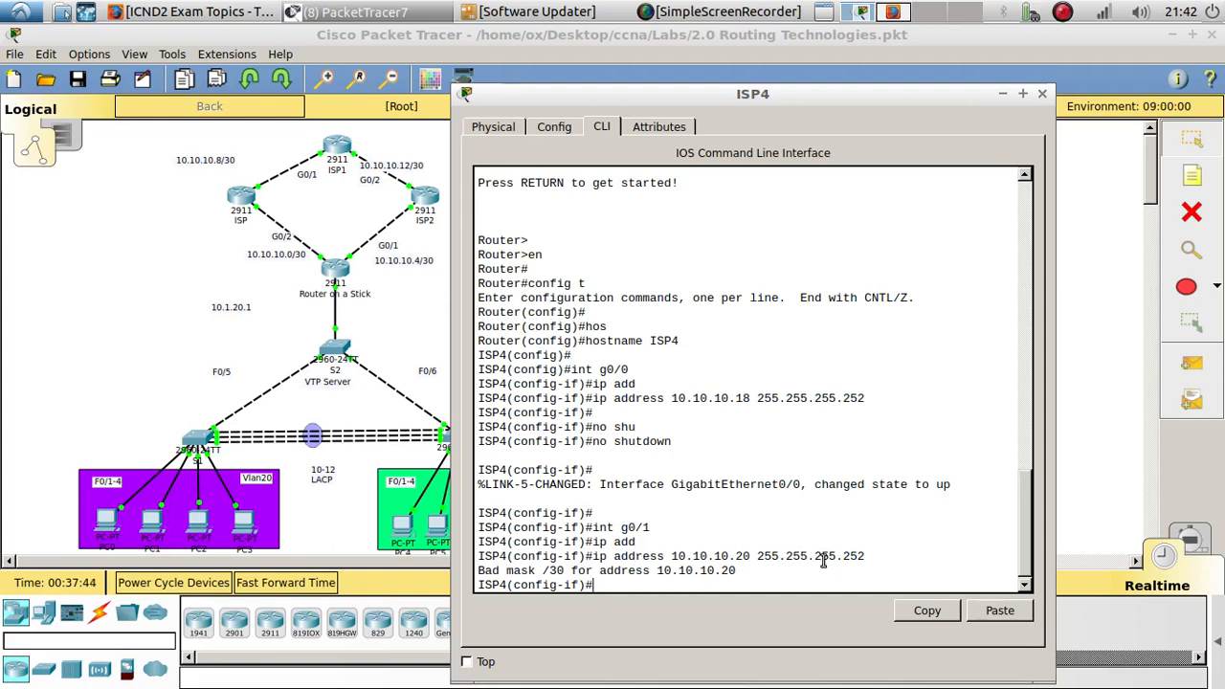
key("Up")
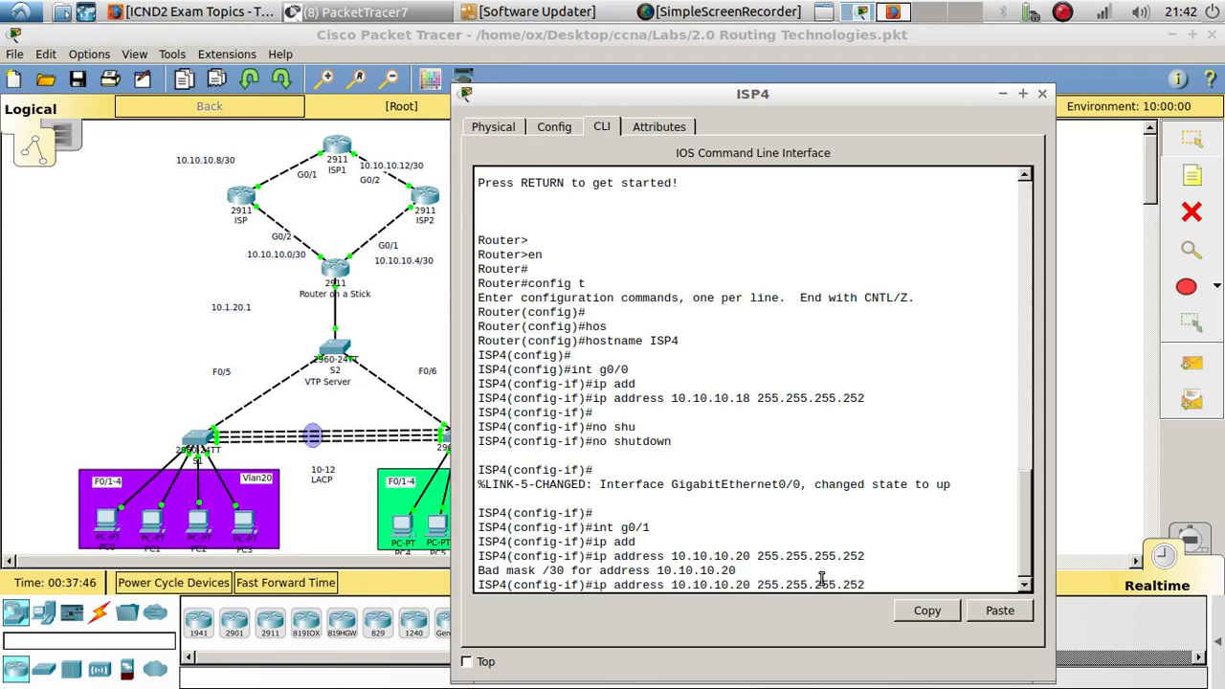
key("Left")
key("Left")
key("Left")
key("Left")
key("Left")
key("Left")
key("Left")
key("Left")
key("Left")
key("Left")
key("Left")
key("Left")
key("Left")
key("Left")
key("Left")
key("Left")
key("BackSpace")
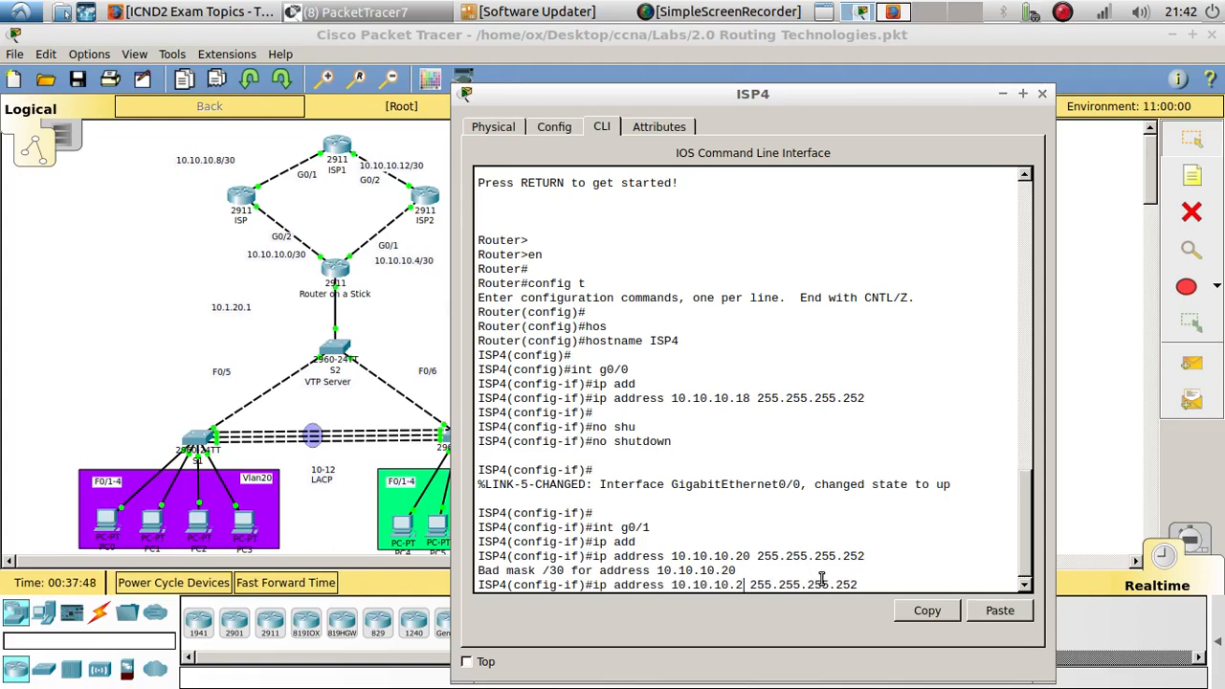
type("2")
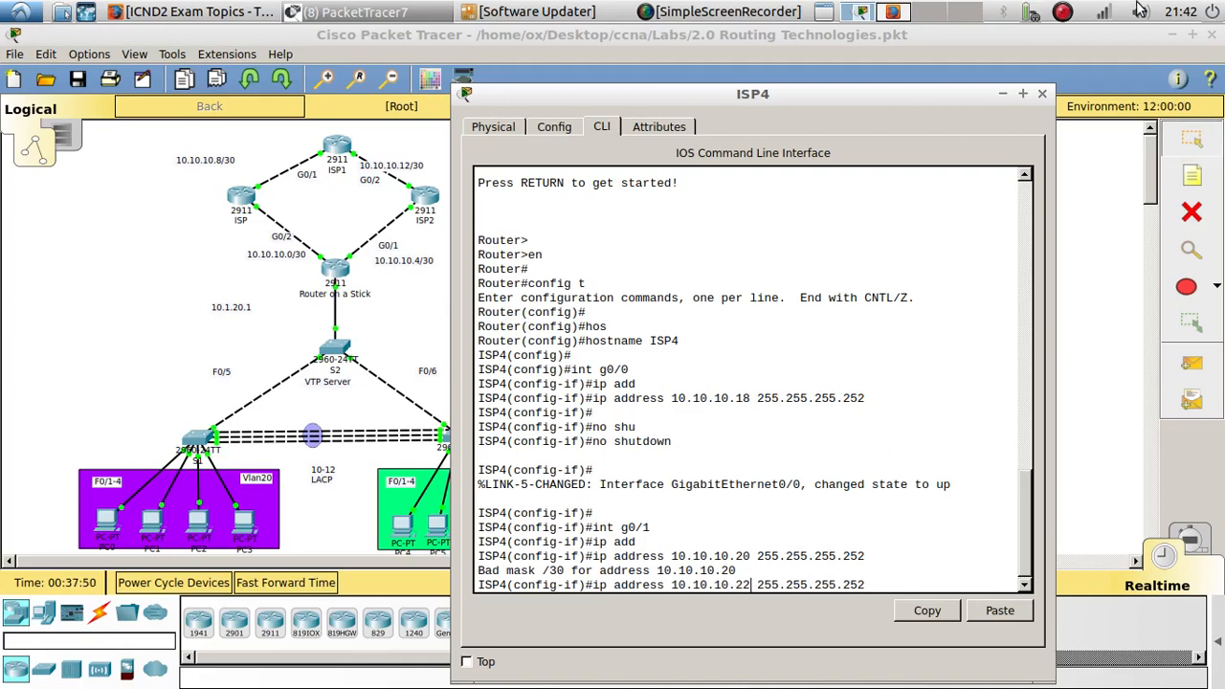
left_click_drag(751, 101, 955, 84)
key("BackSpace")
type("1")
key("Return")
key("Return")
key("Return")
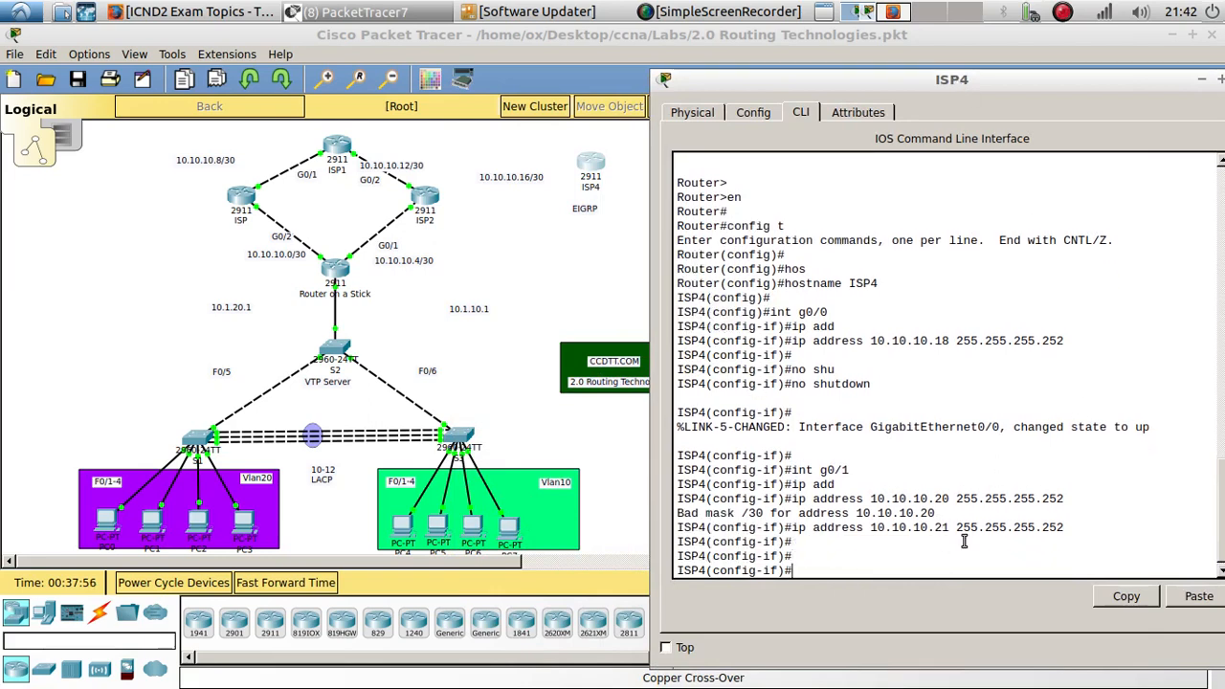
- Copy ISP4's G0/1 address and paste it as a 10.10.10.21 note beside ISP4 on the topology
left_click_drag(950, 528, 871, 527)
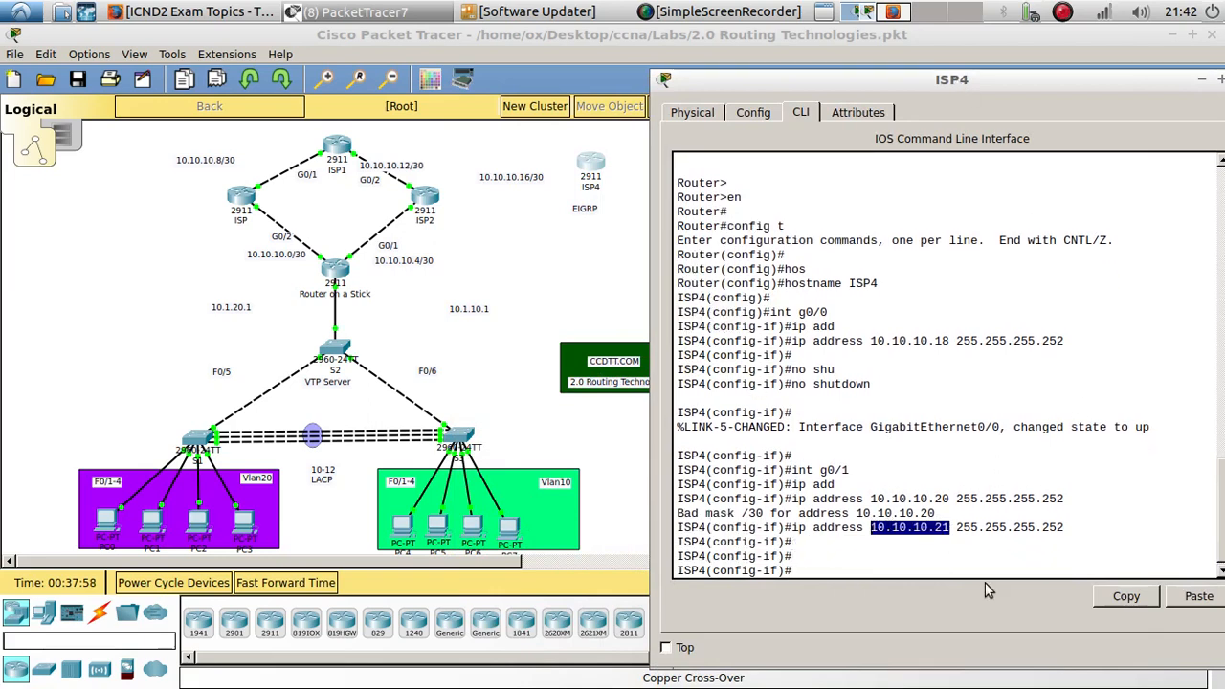
left_click(1124, 596)
left_click(508, 302)
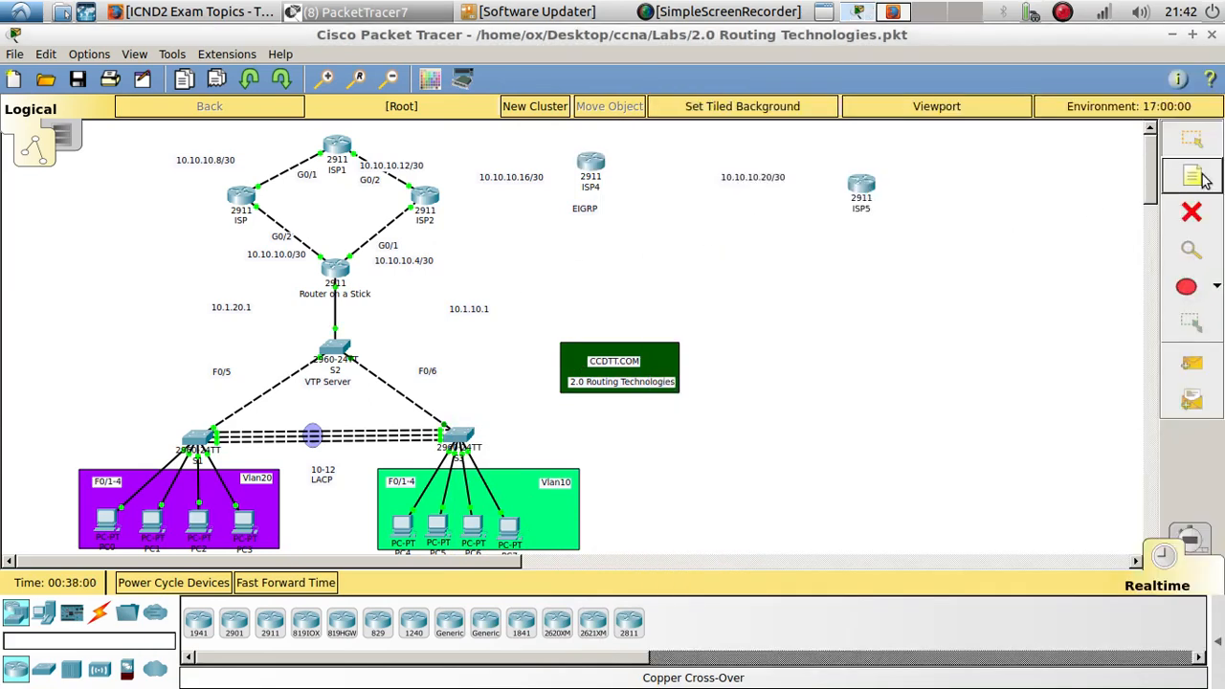
left_click(623, 158)
key("ctrl+v")
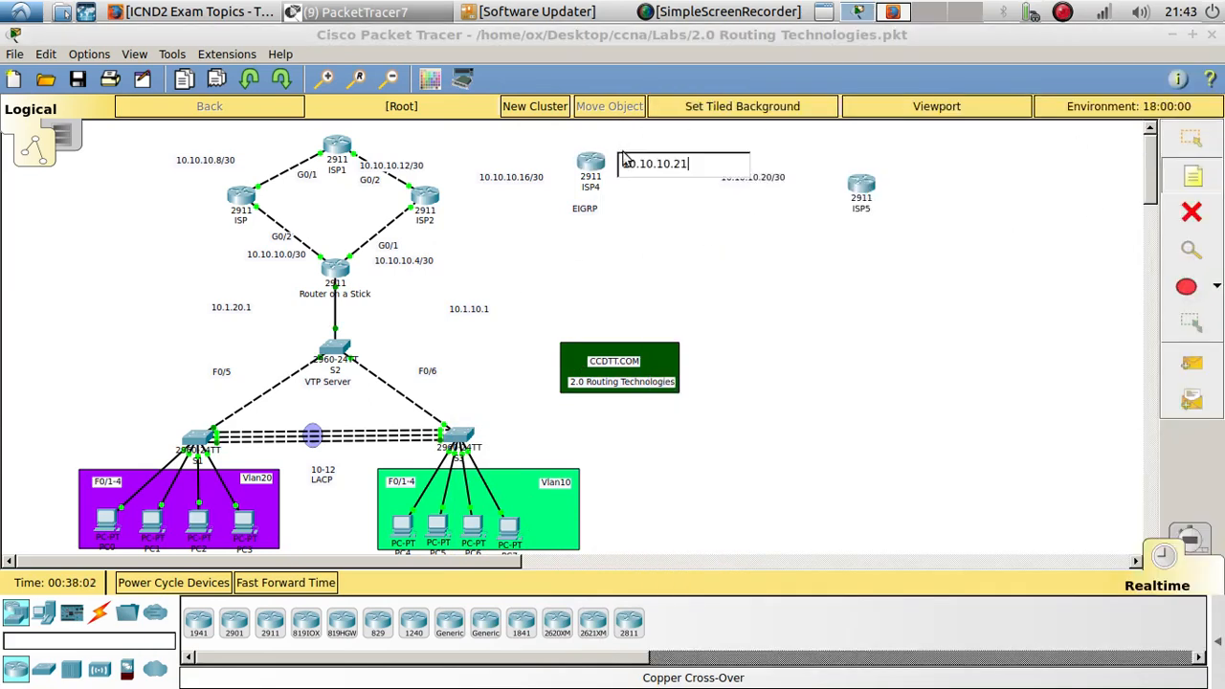
left_click(783, 289)
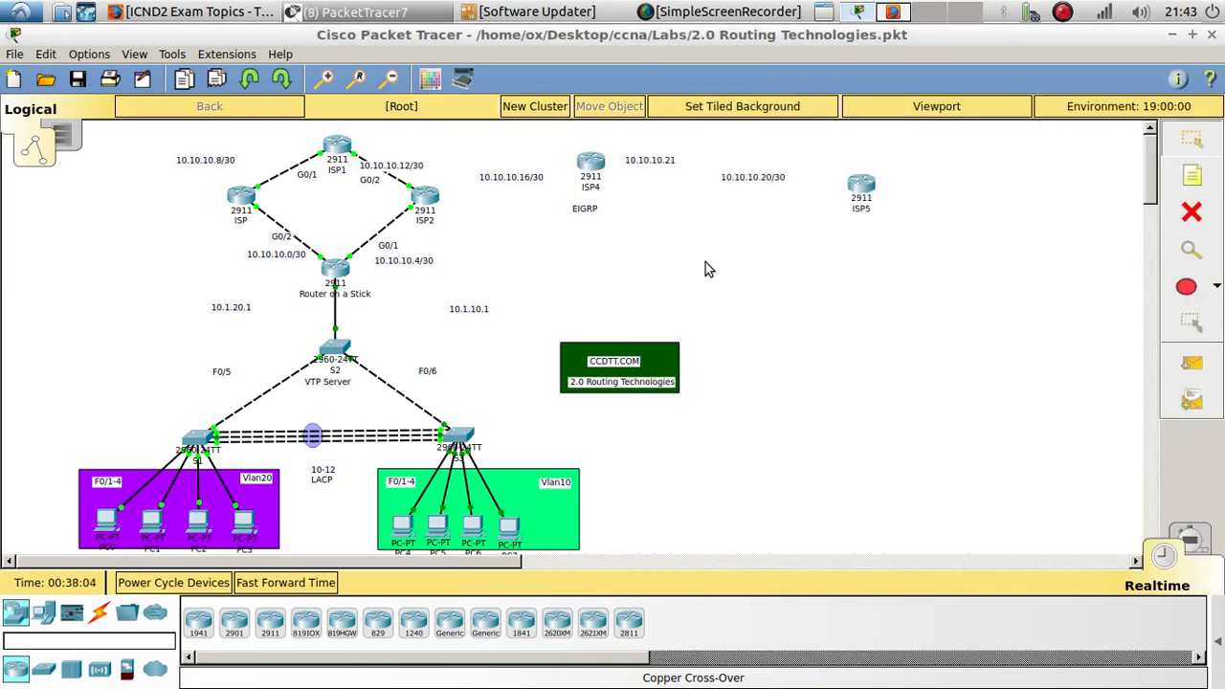
- Reopen ISP4's CLI and exit interface configuration mode back to global configuration
left_click(585, 168)
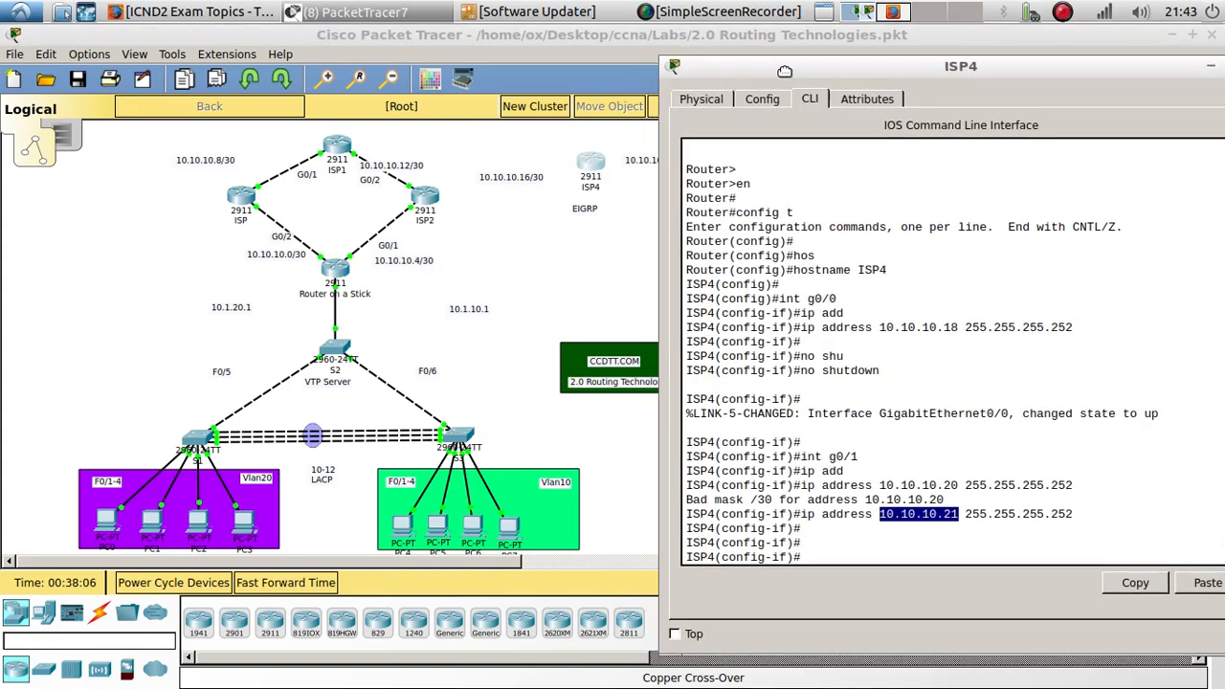
left_click(891, 529)
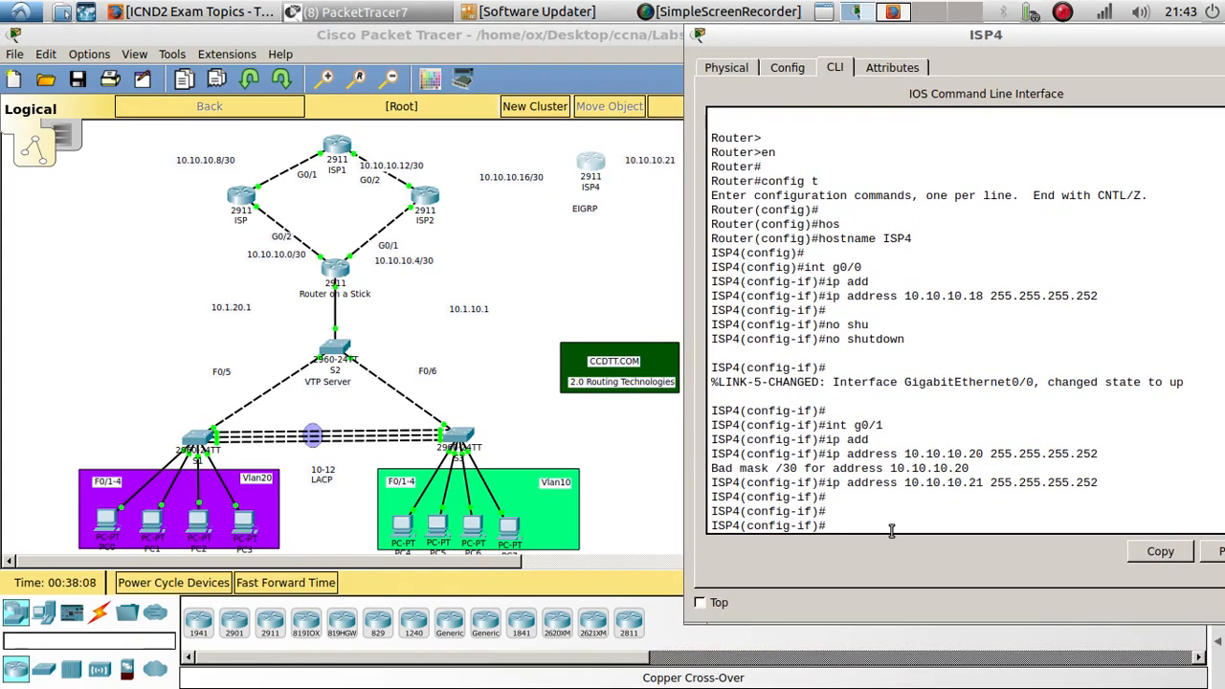
type("exit")
key("Return")
key("Return")
key("Return")
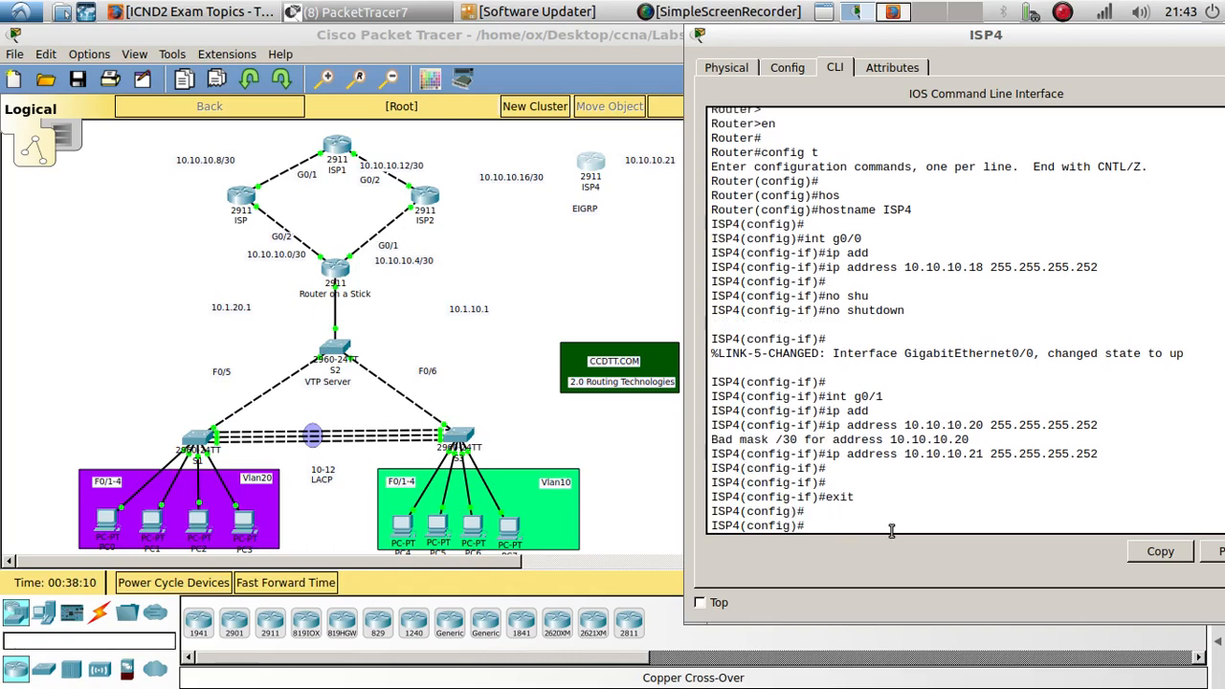
- Start the EIGRP routing process with autonomous system number 10 on ISP4
type("router ei")
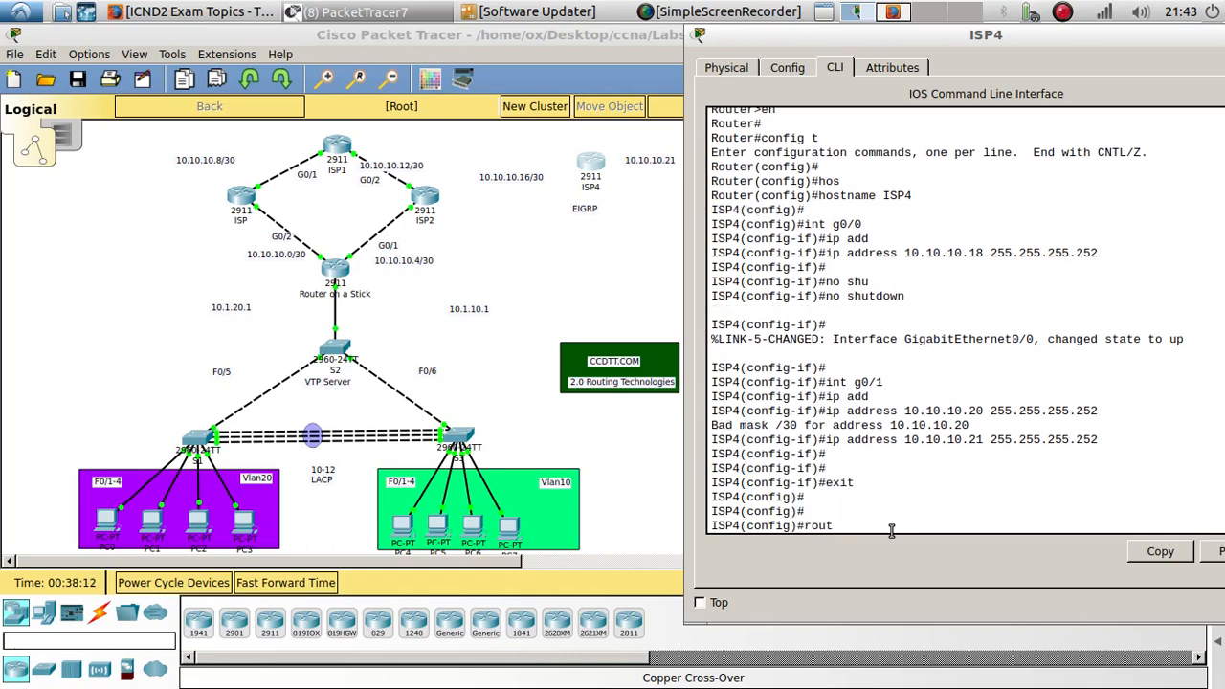
key("Tab")
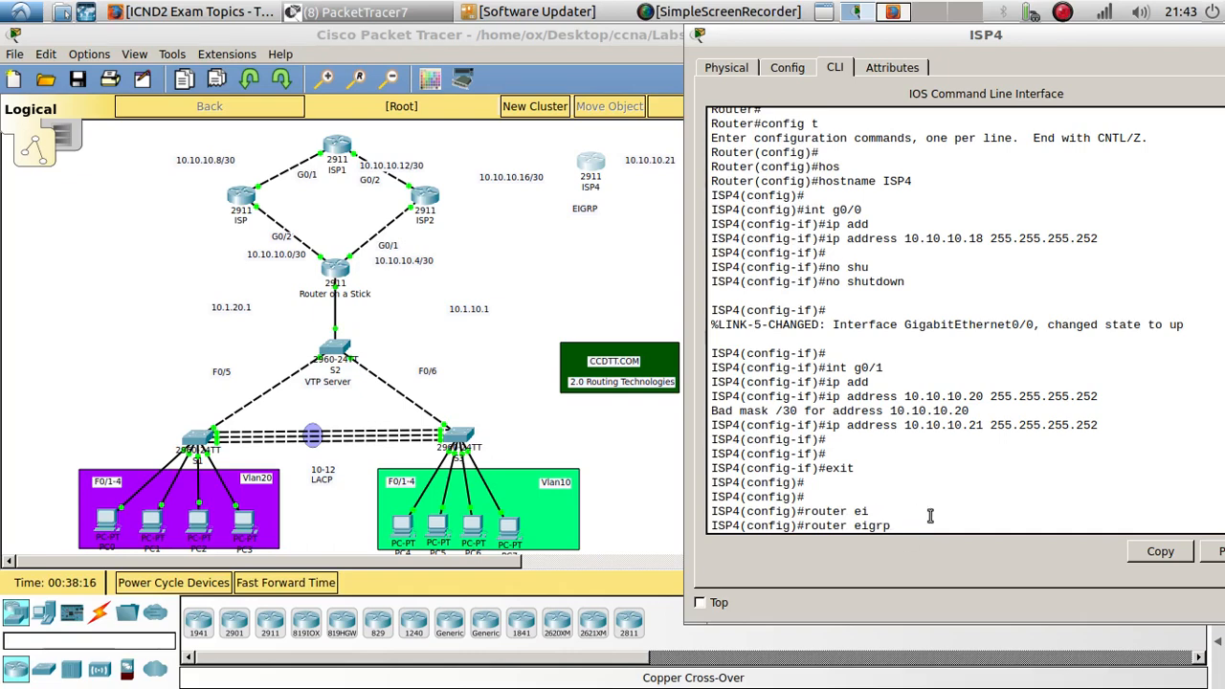
type("10")
key("Return")
key("Return")
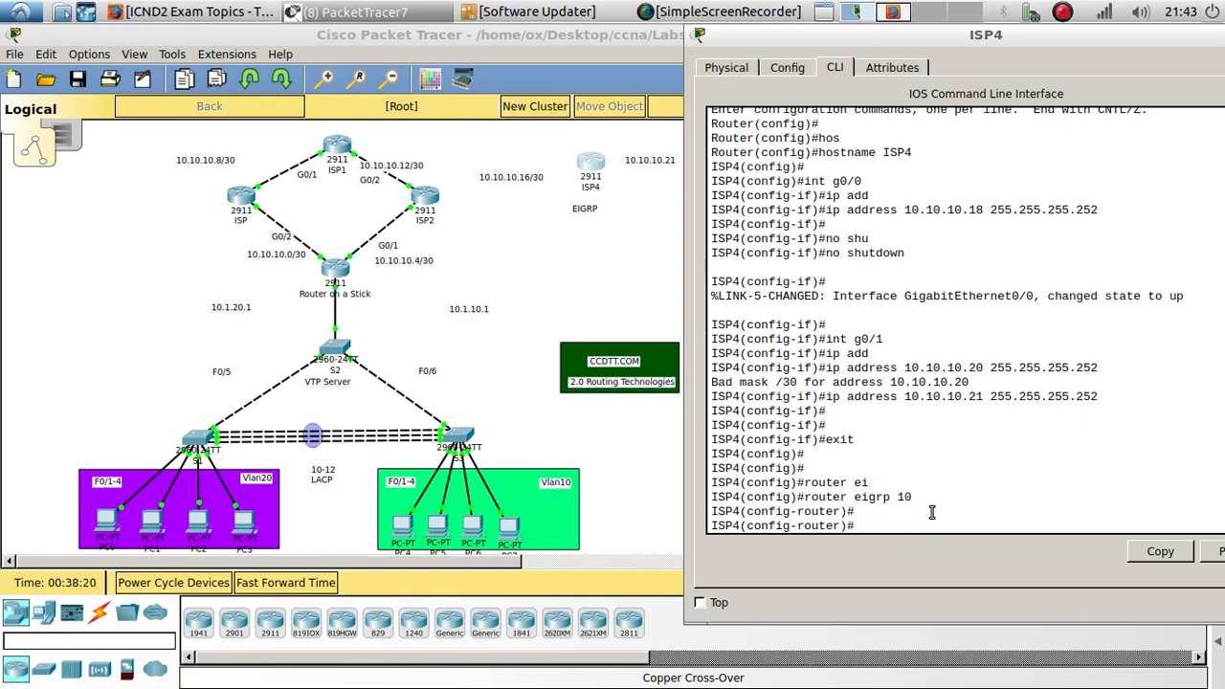
- Advertise network 10.10.10.16 255.255.255.252 in EIGRP 10 and disable auto-summary
left_click_drag(917, 497, 806, 495)
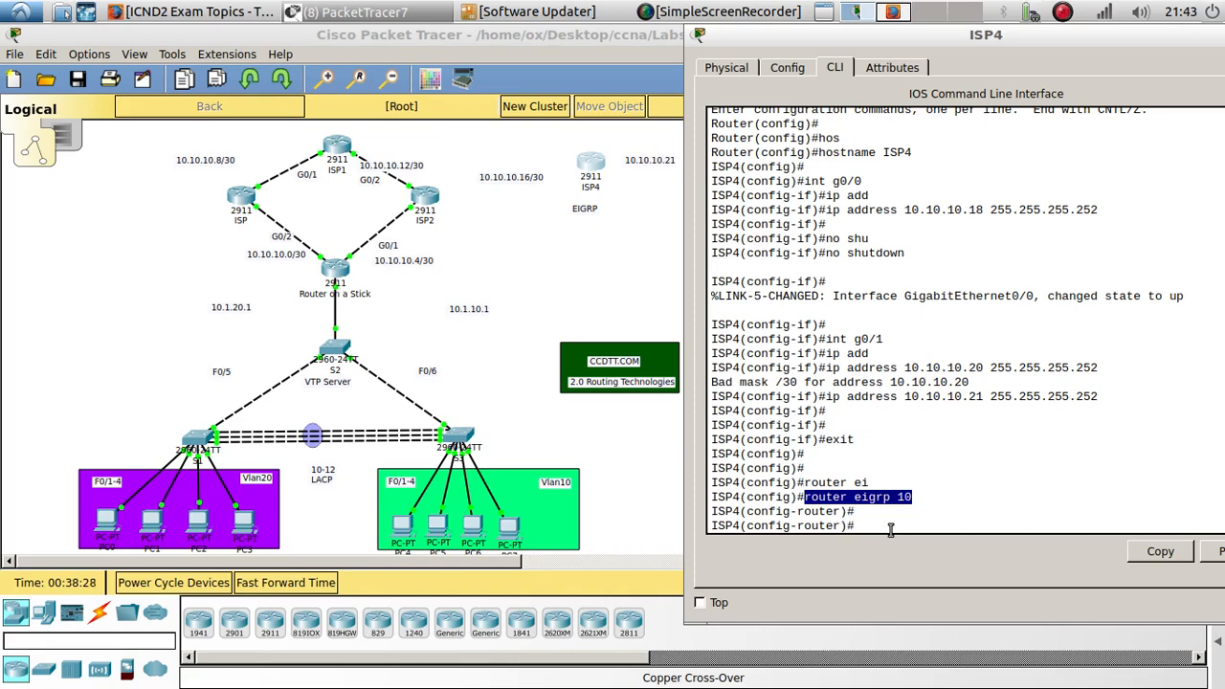
left_click(805, 495)
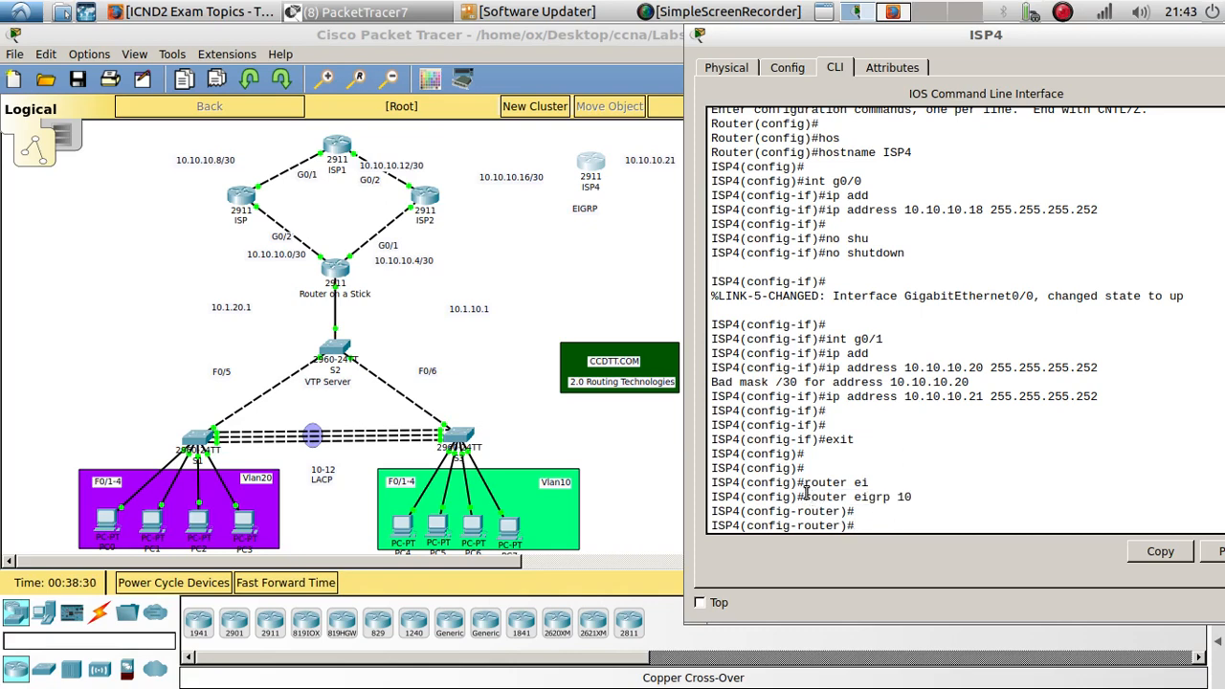
type("net")
key("Tab")
type("10.")
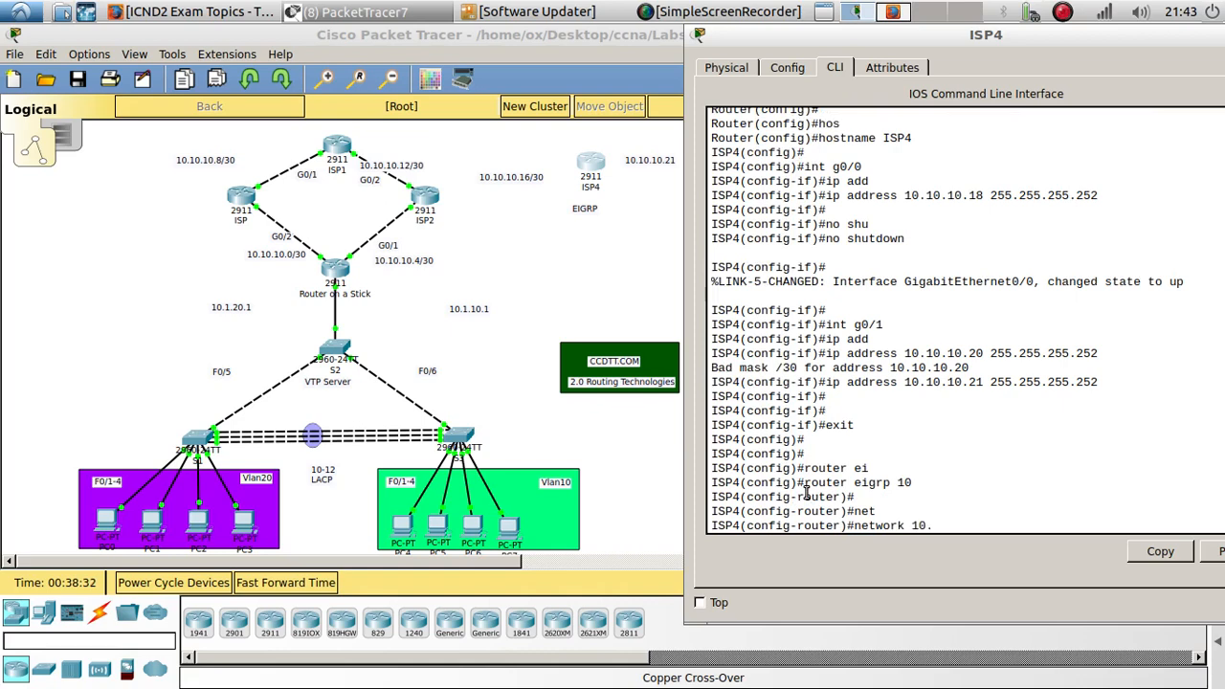
type("10.10.16 255.255.255.25")
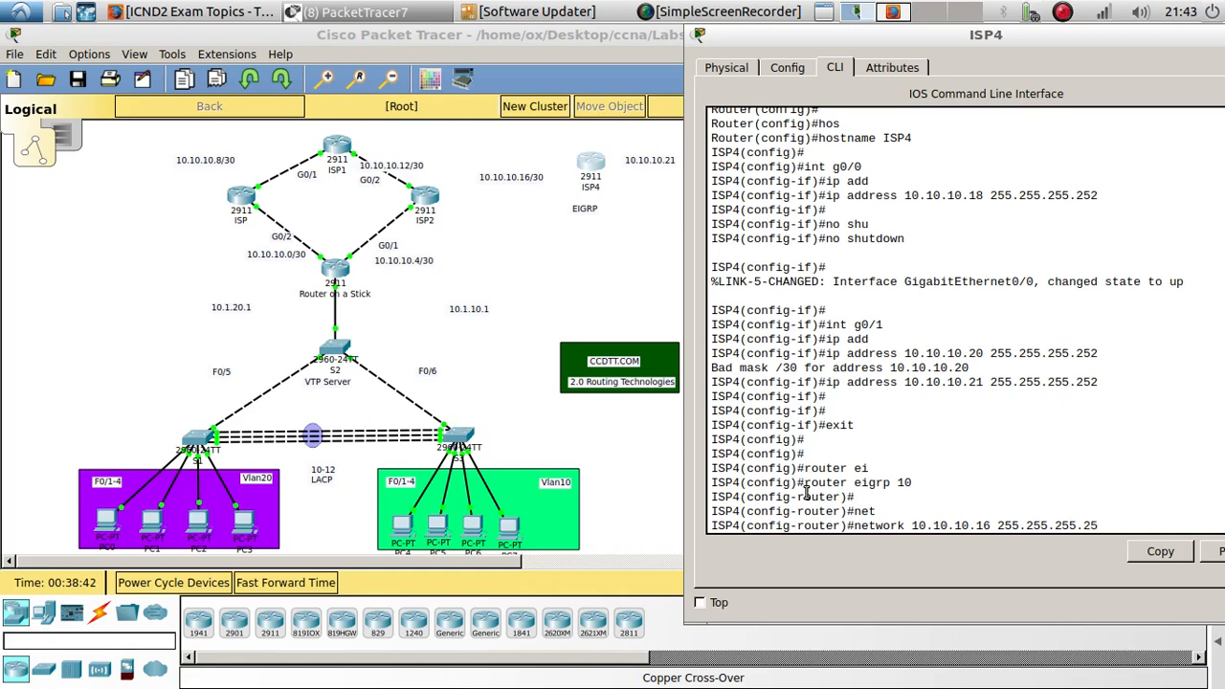
type("2")
key("Return")
key("Return")
type("nfig-router)#n")
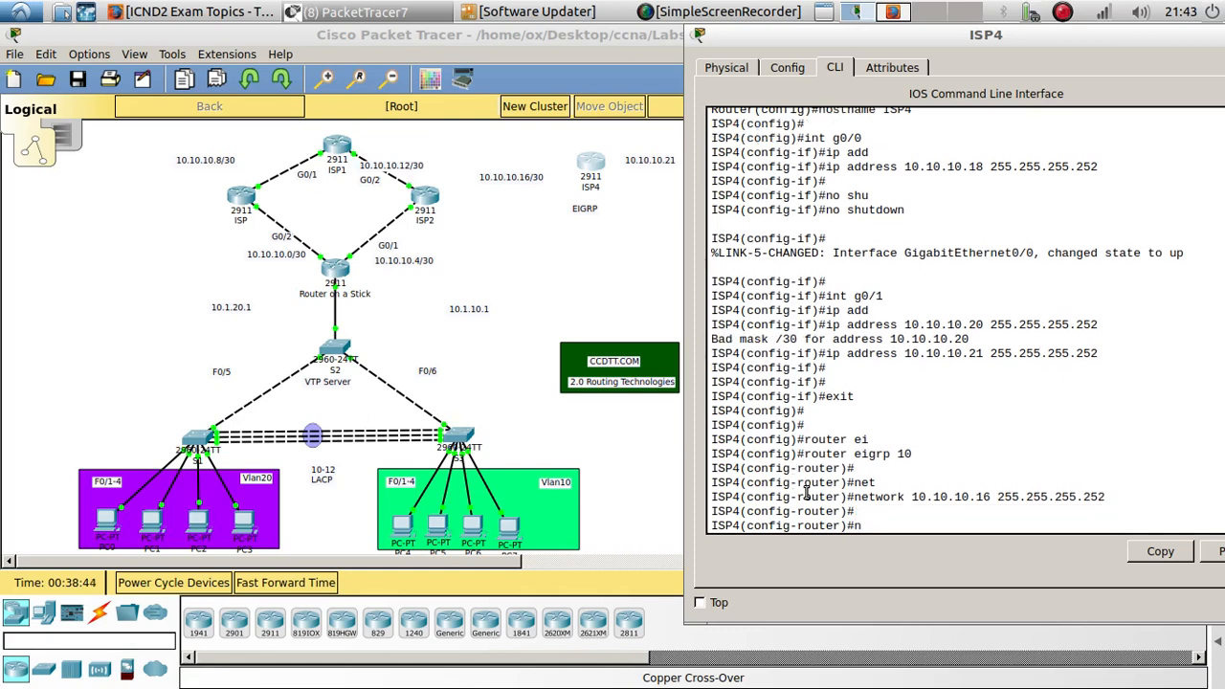
type("o au")
key("Tab")
key("Return")
- Advertise network 10.10.10.20 255.255.255.252 in EIGRP 10 by editing the recalled network command
key("Up")
key("Up")
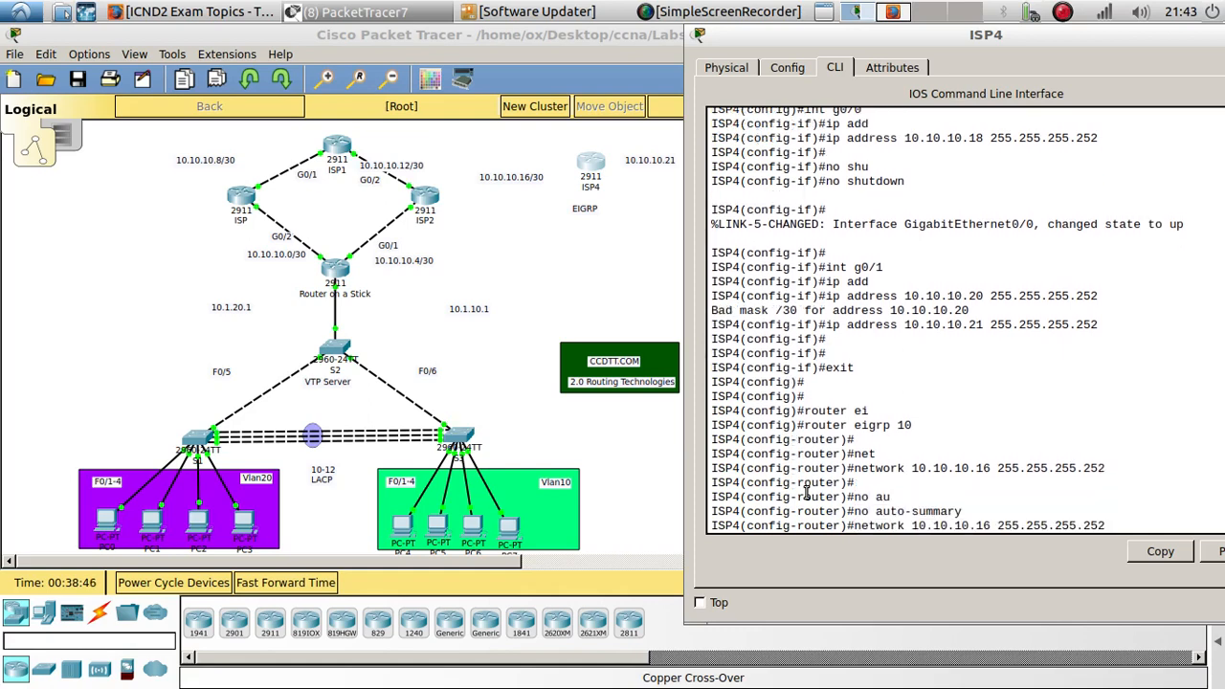
key("Left")
key("Left")
key("Left")
key("Left")
key("Left")
key("Left")
key("Left")
key("Left")
key("Left")
key("Left")
key("Left")
key("Left")
key("BackSpace")
key("BackSpace")
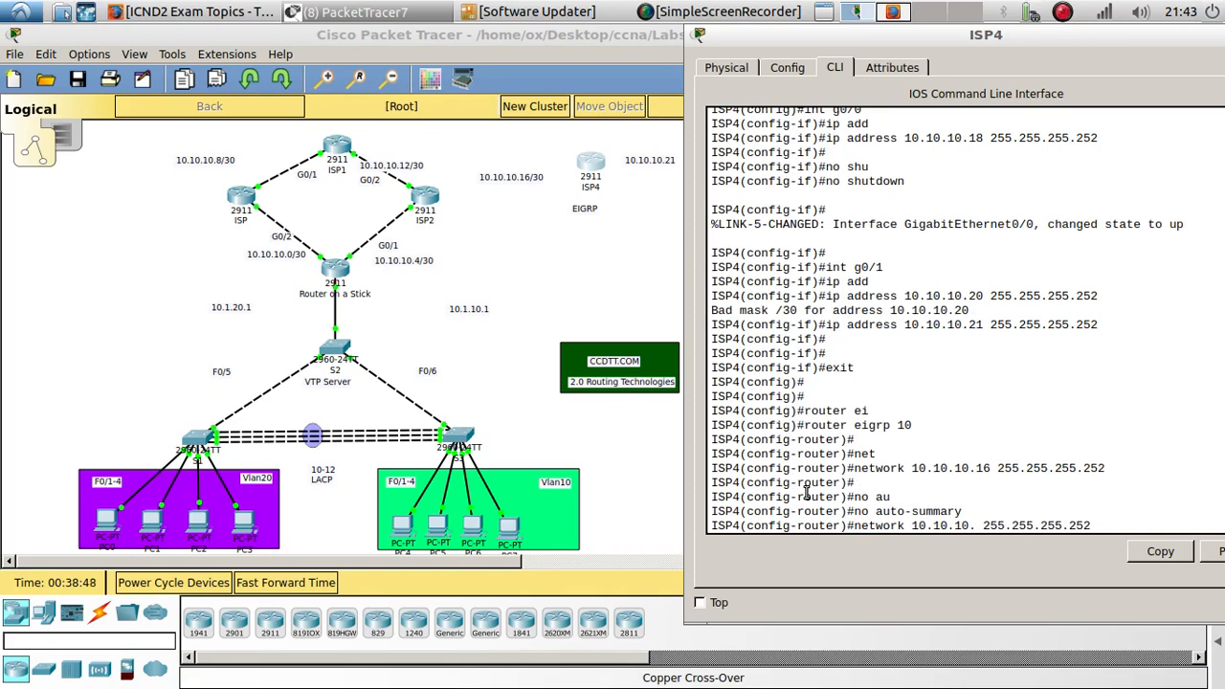
type("20")
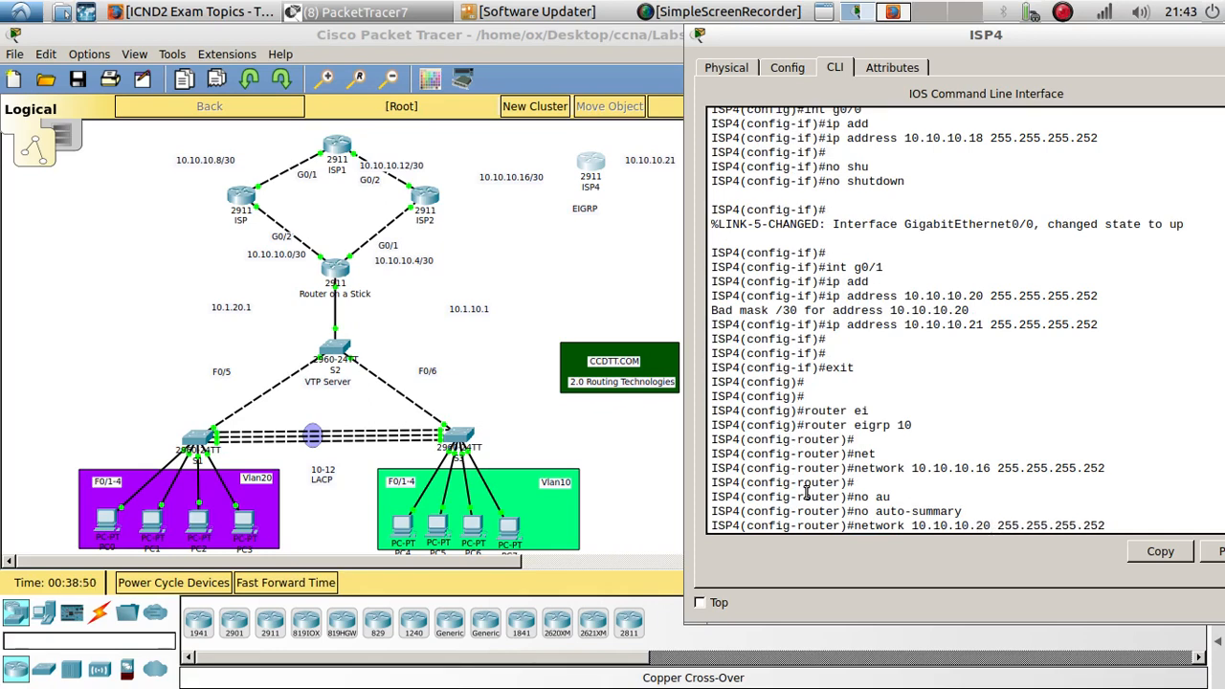
key("Return")
key("Return")
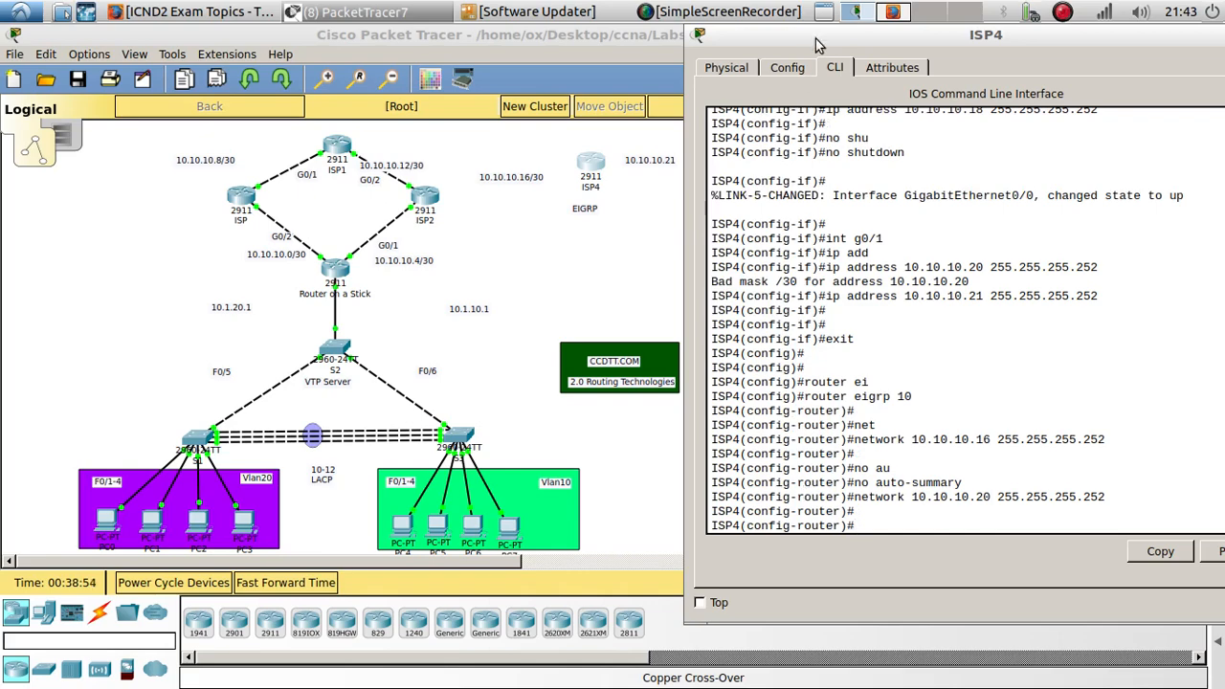
- Open ISP5's CLI, decline the initial configuration dialog, and enter privileged and global configuration mode
left_click_drag(820, 45, 435, 255)
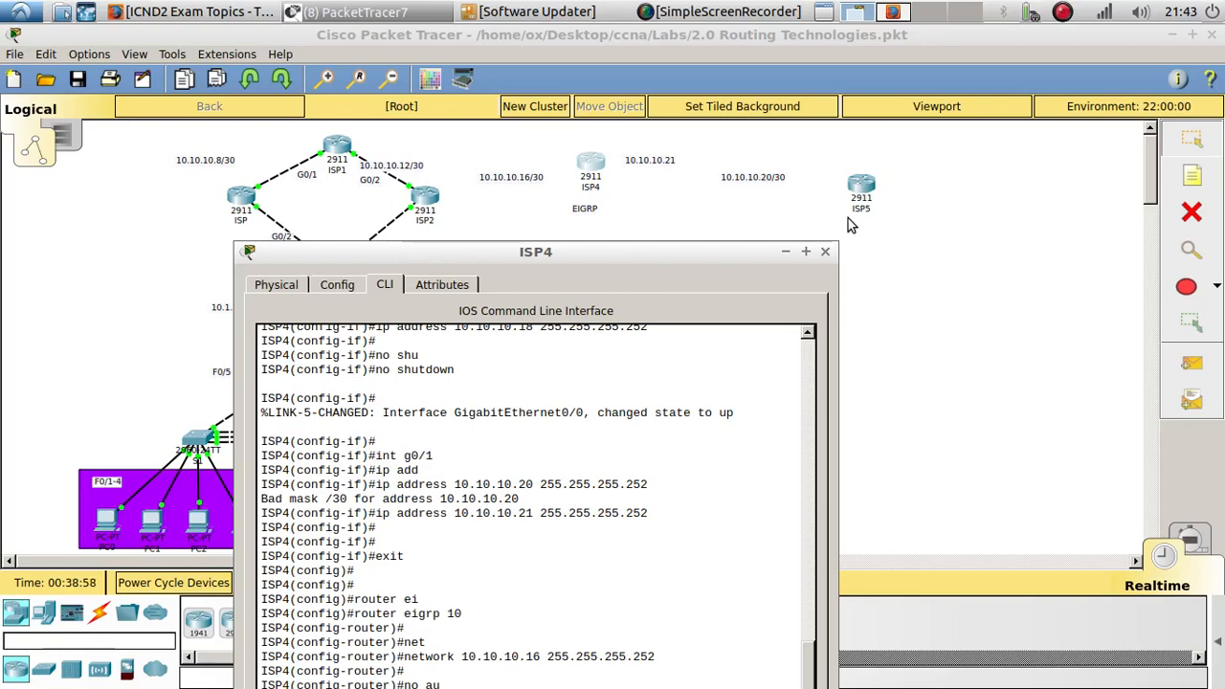
left_click(861, 184)
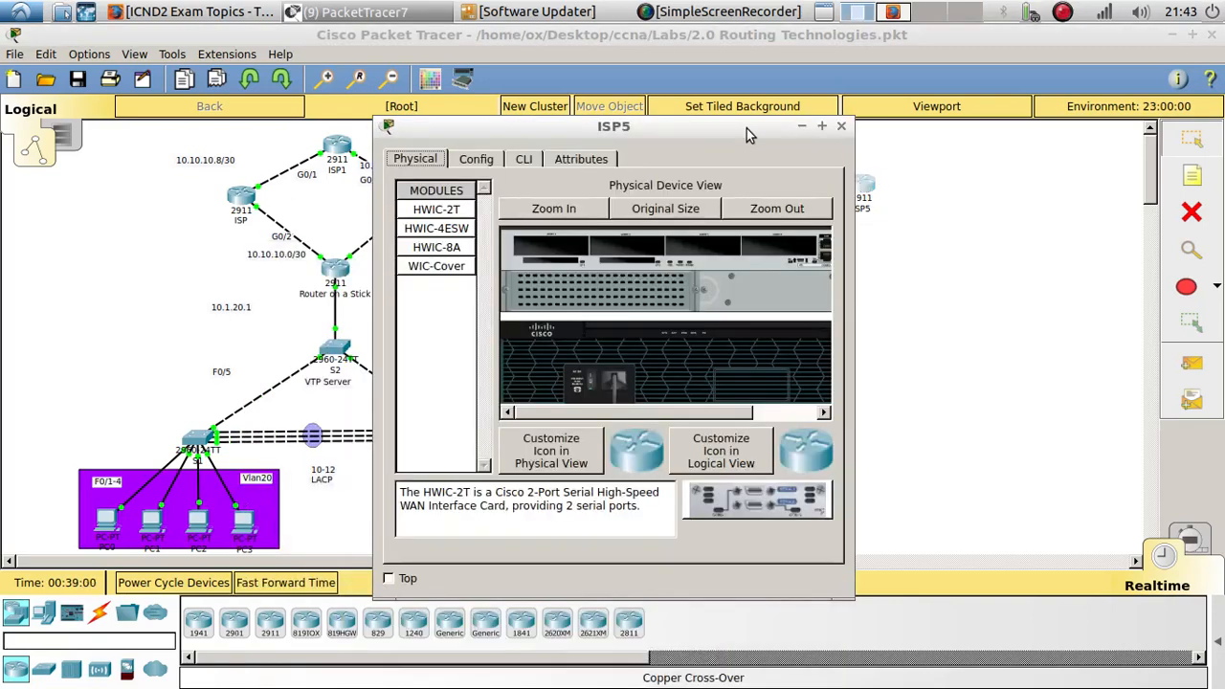
left_click_drag(746, 128, 1215, 122)
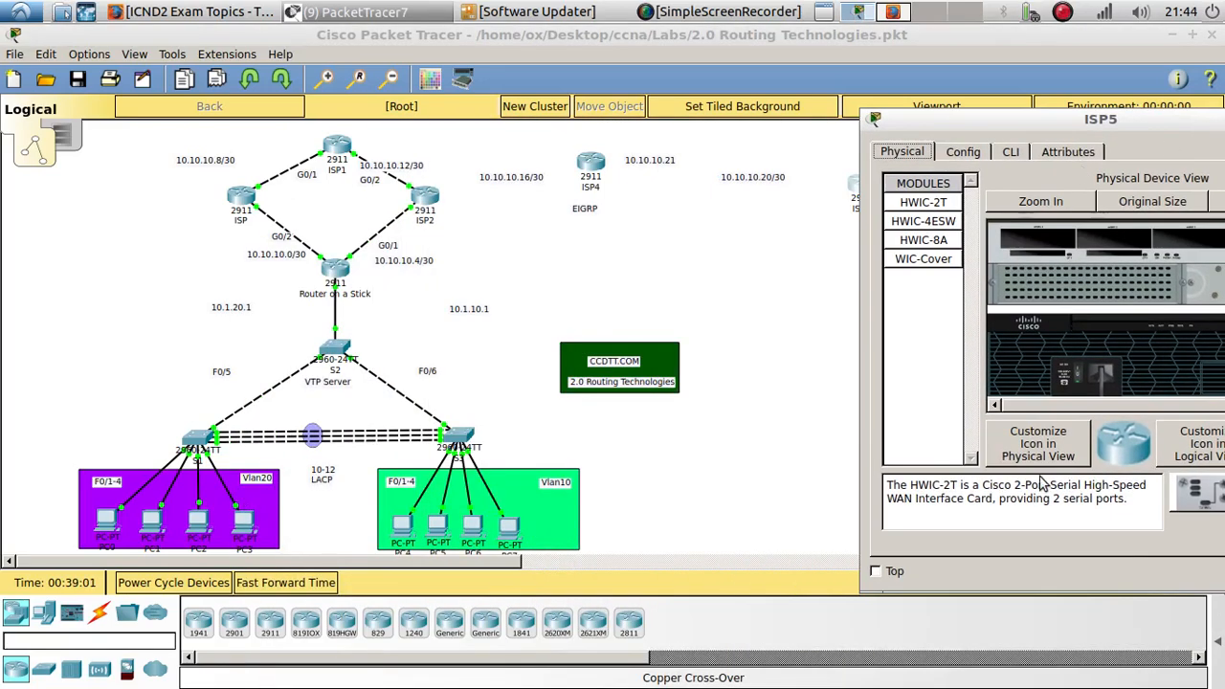
left_click(1022, 153)
type("n")
key("Return")
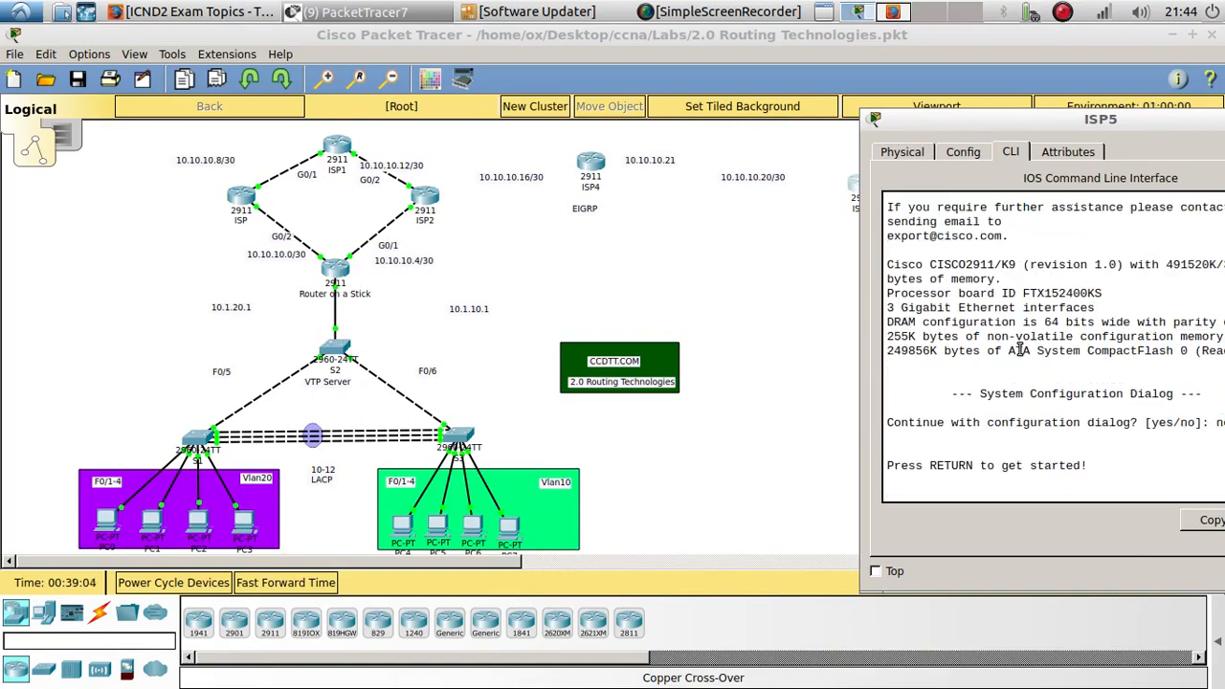
key("Return")
key("Return")
type("en")
key("Return")
key("Return")
type("config t")
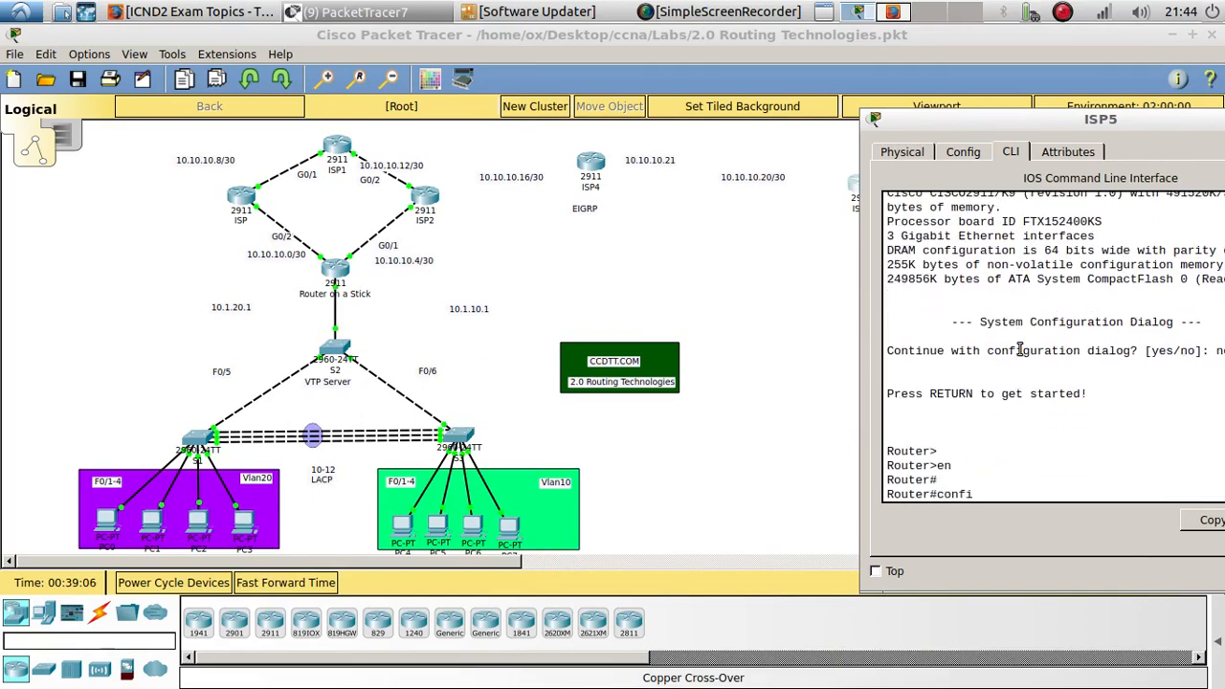
key("Return")
key("Return")
- Set ISP5's hostname to ISP5
type("in")
key("BackSpace")
key("BackSpace")
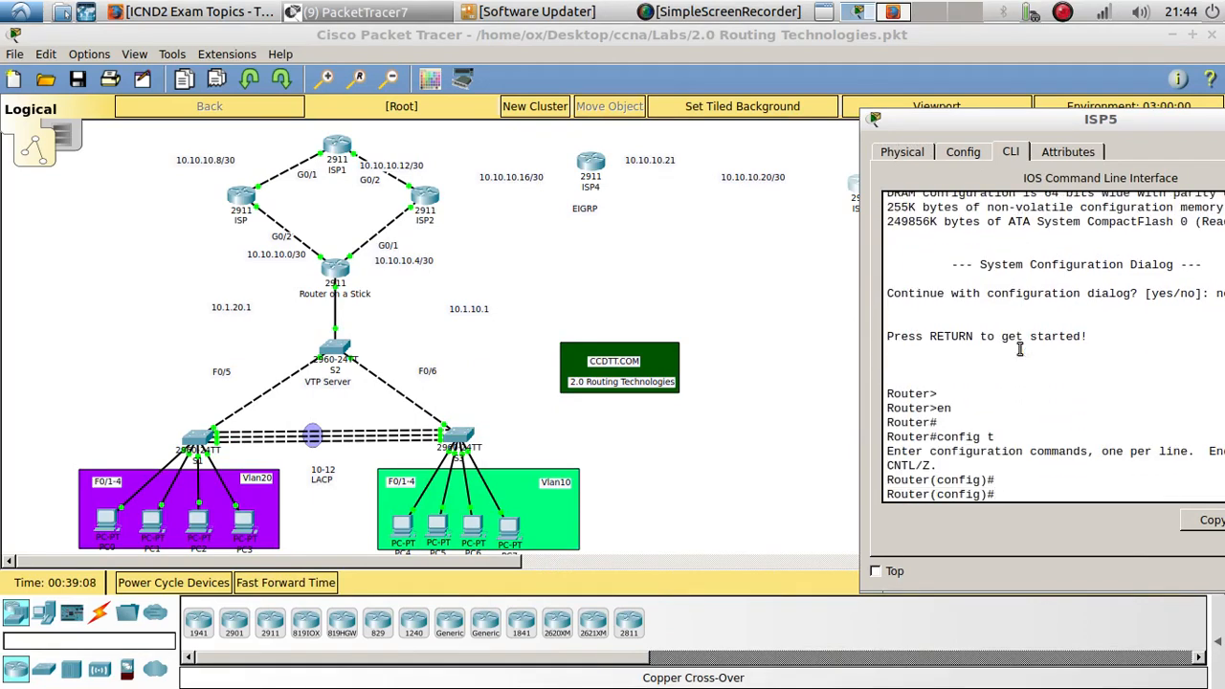
type("hos")
key("Tab")
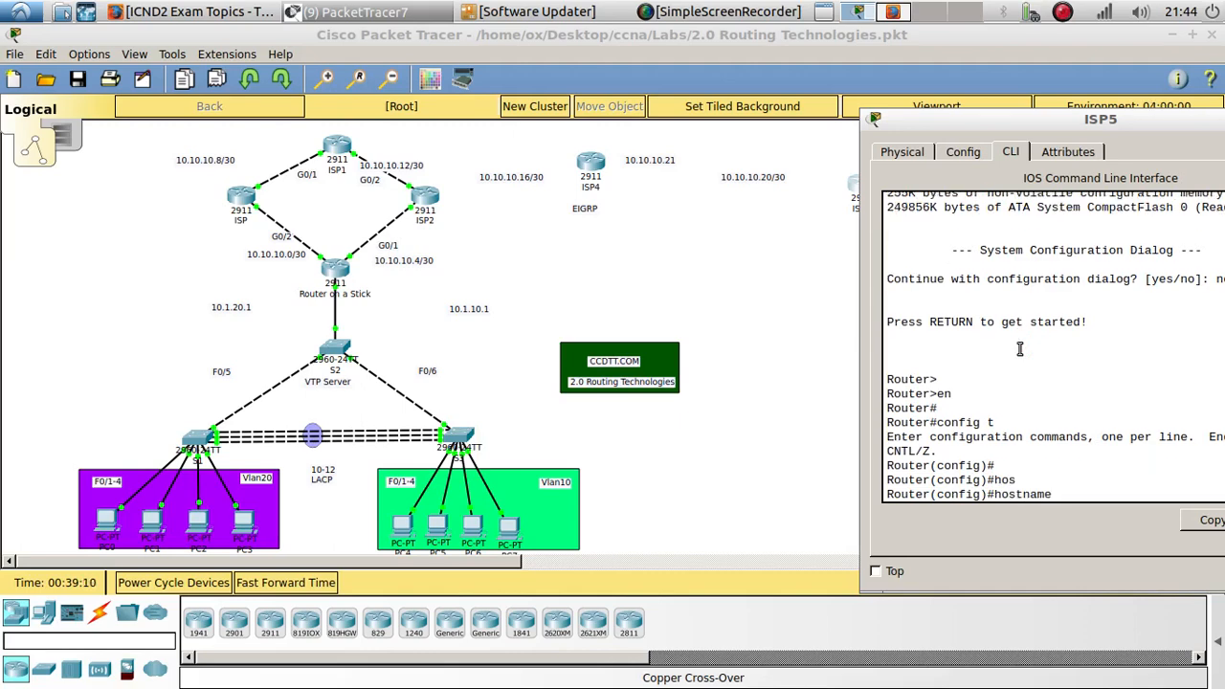
type("ISP5")
key("Return")
key("Return")
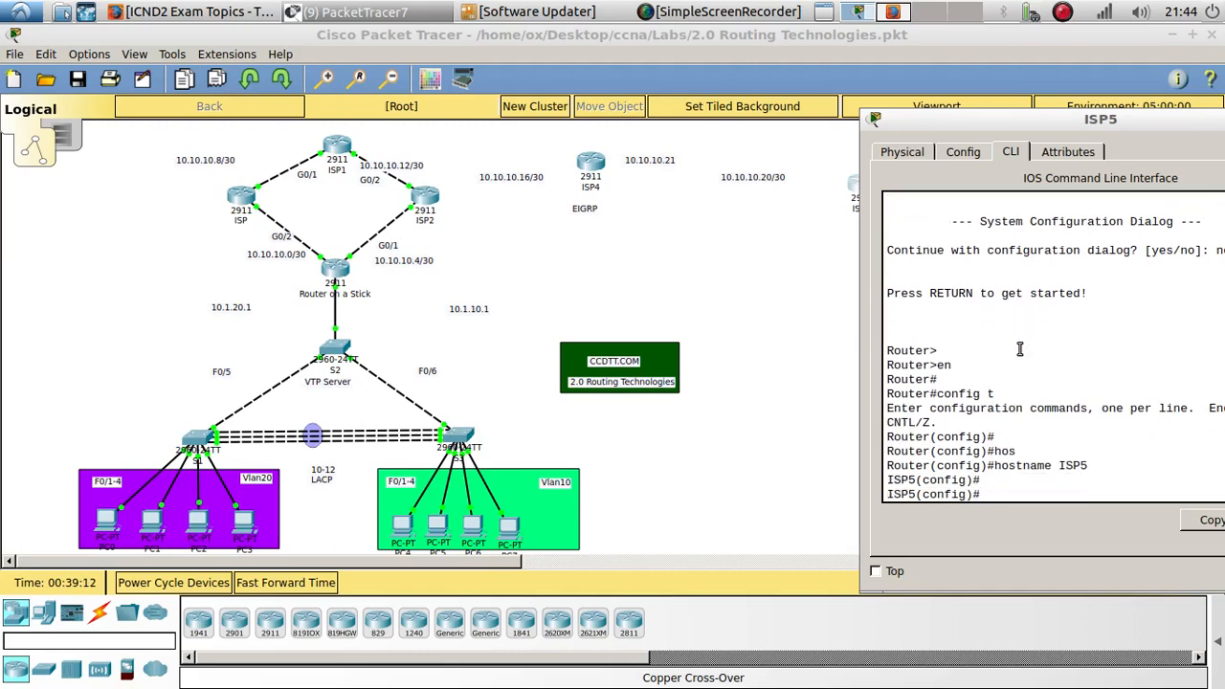
- Copy the g0/1 interface name from ISP4's CLI and paste it as a note on the 10.10.10.20/30 link
type("int g0/1")
left_click_drag(1001, 123, 976, 158)
left_click(590, 164)
left_click_drag(472, 165, 652, 188)
left_click_drag(622, 392, 590, 394)
key("ctrl+c")
right_click(595, 392)
left_click(622, 401)
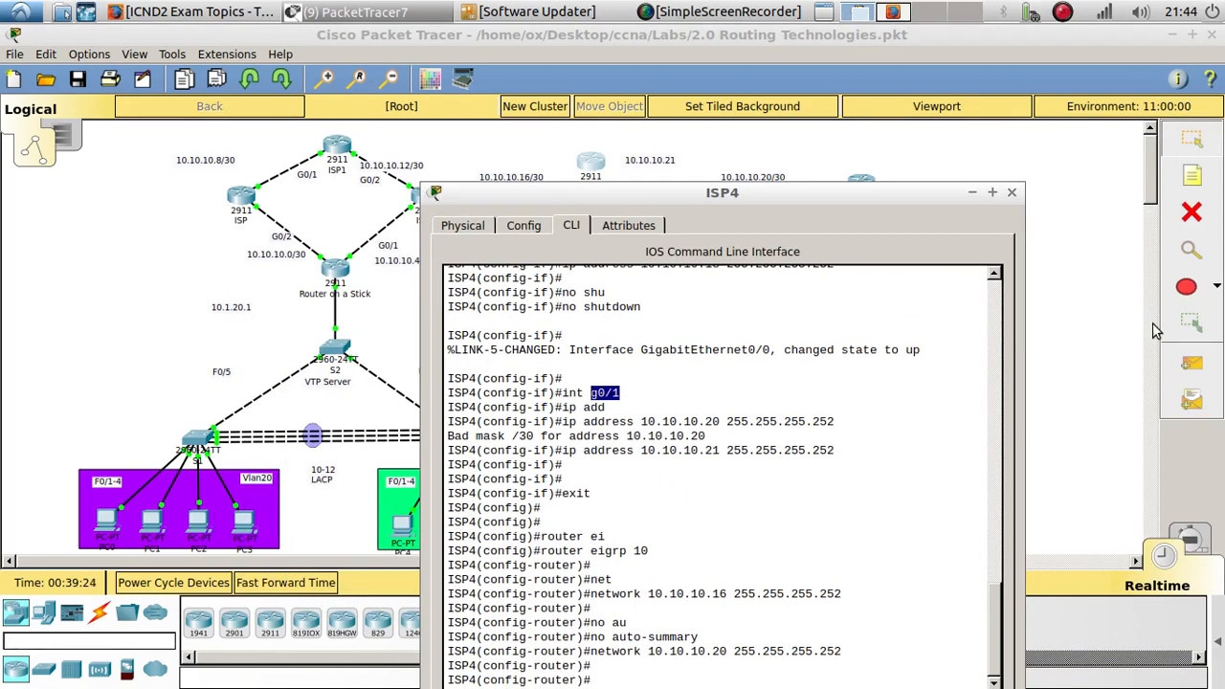
left_click(1111, 316)
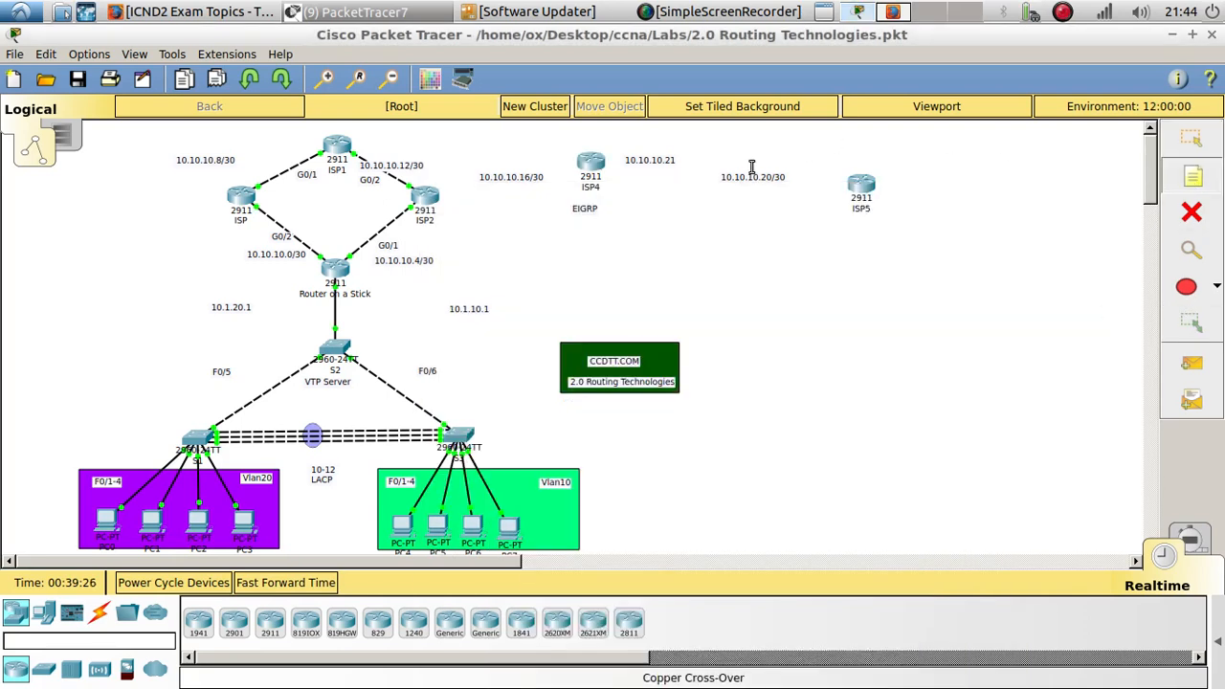
left_click(742, 138)
key("ctrl+v")
- Paste g0/0 as a note above the 10.10.10.16/30 link near ISP4
left_click(848, 196)
left_click(477, 141)
key("ctrl+v")
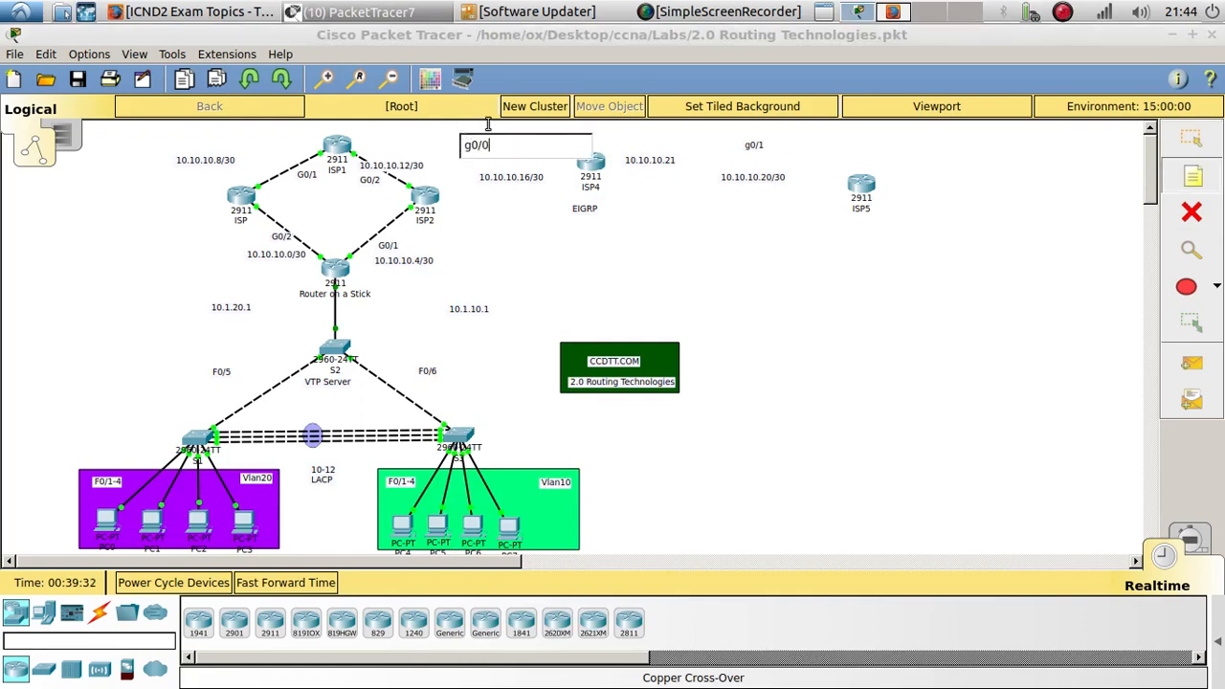
left_click(636, 236)
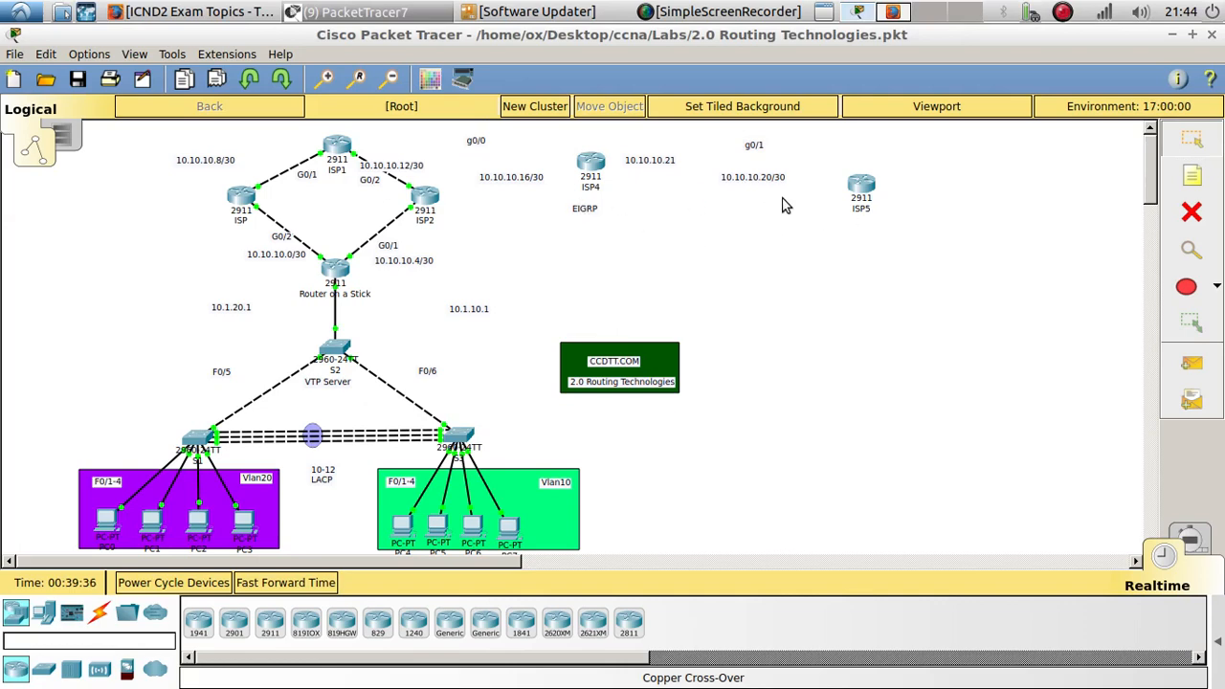
- Open ISP5's CLI and assign g0/1 the address 10.10.10.22 with a /30 mask
left_click(859, 189)
key("Return")
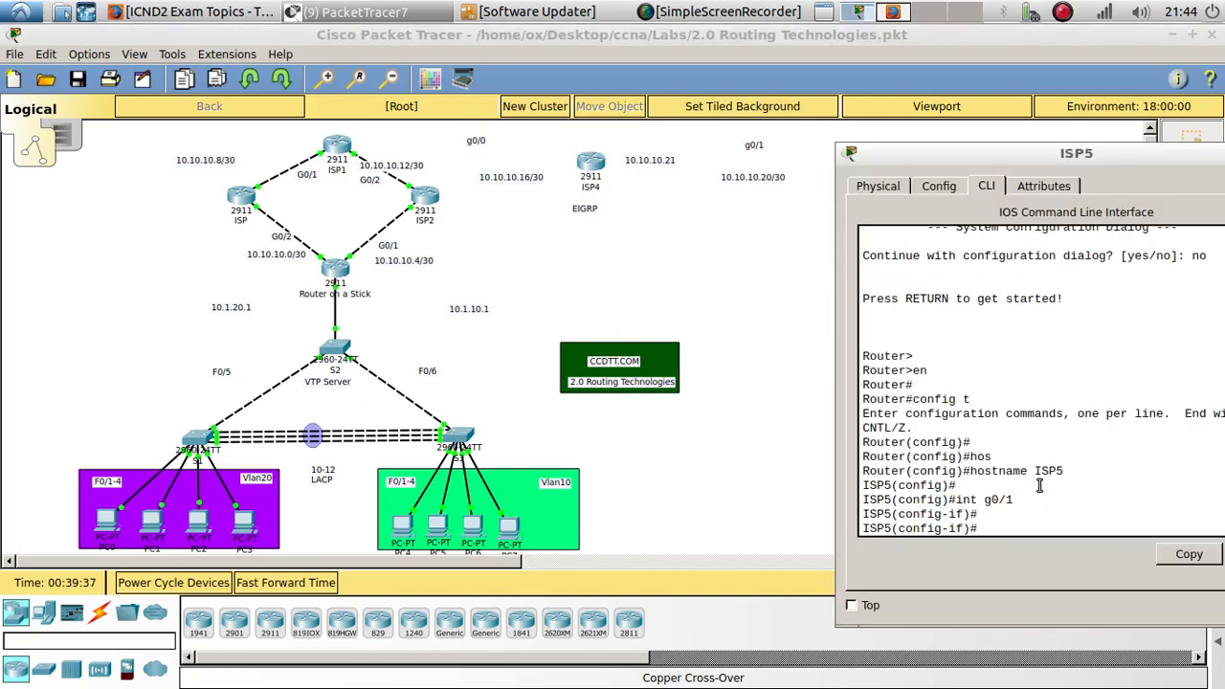
type("ip add")
key("Tab")
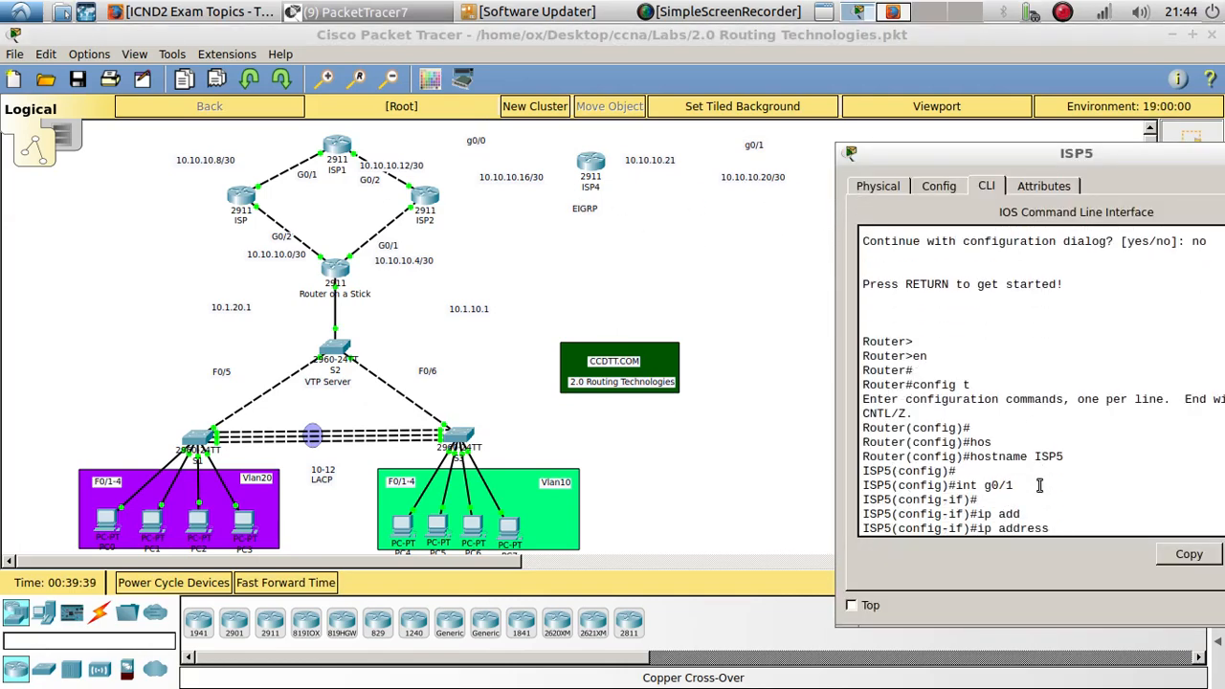
type("10.10.10.22 255.2")
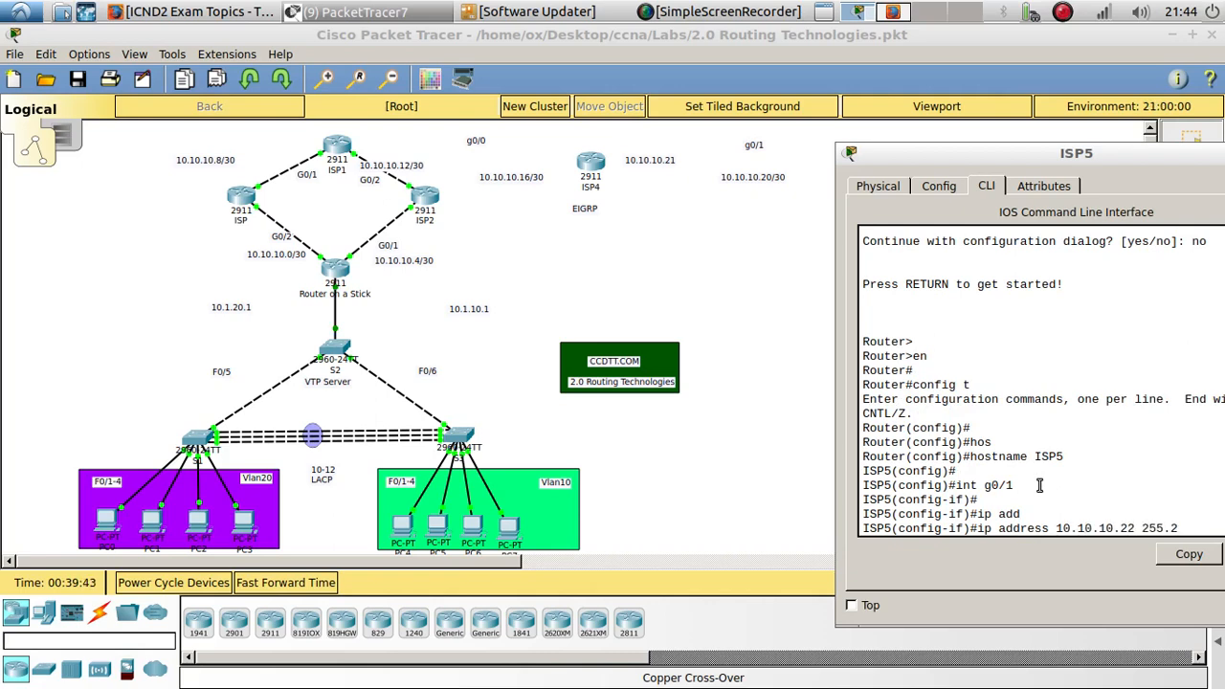
type("55.255")
key("Return")
key("Return")
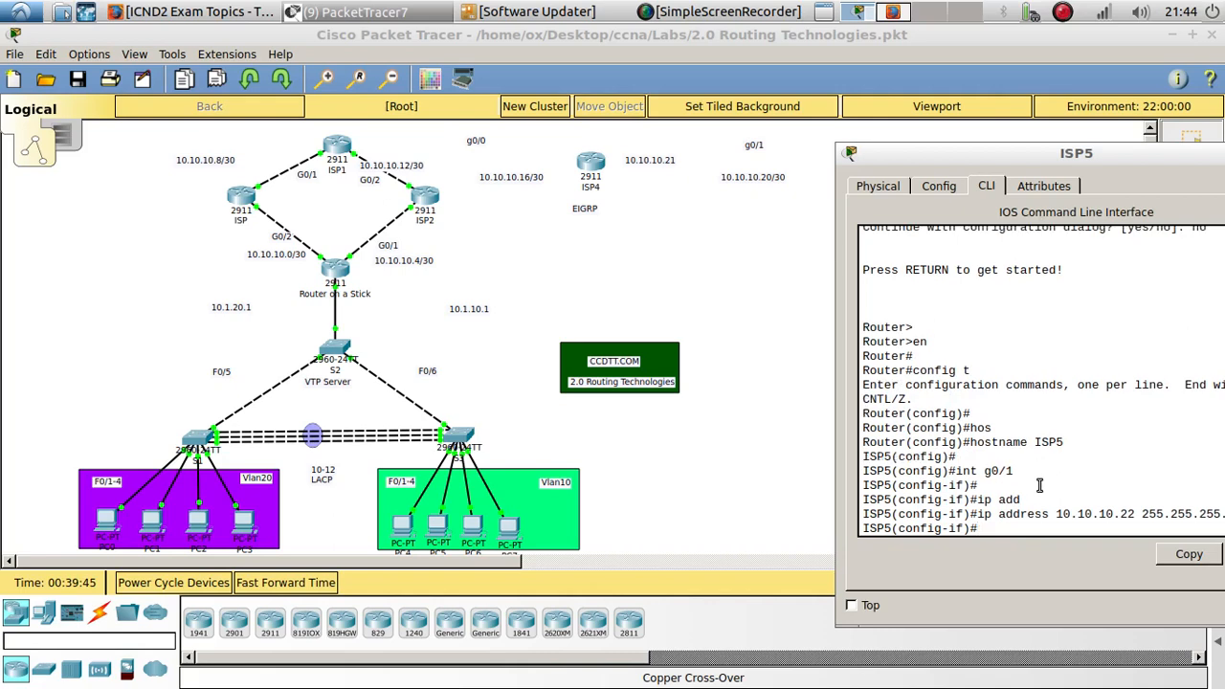
- Enable ISP5's g0/1 interface with no shutdown and exit to global configuration mode
type("no shu")
key("Tab")
key("Return")
key("Return")
key("Return")
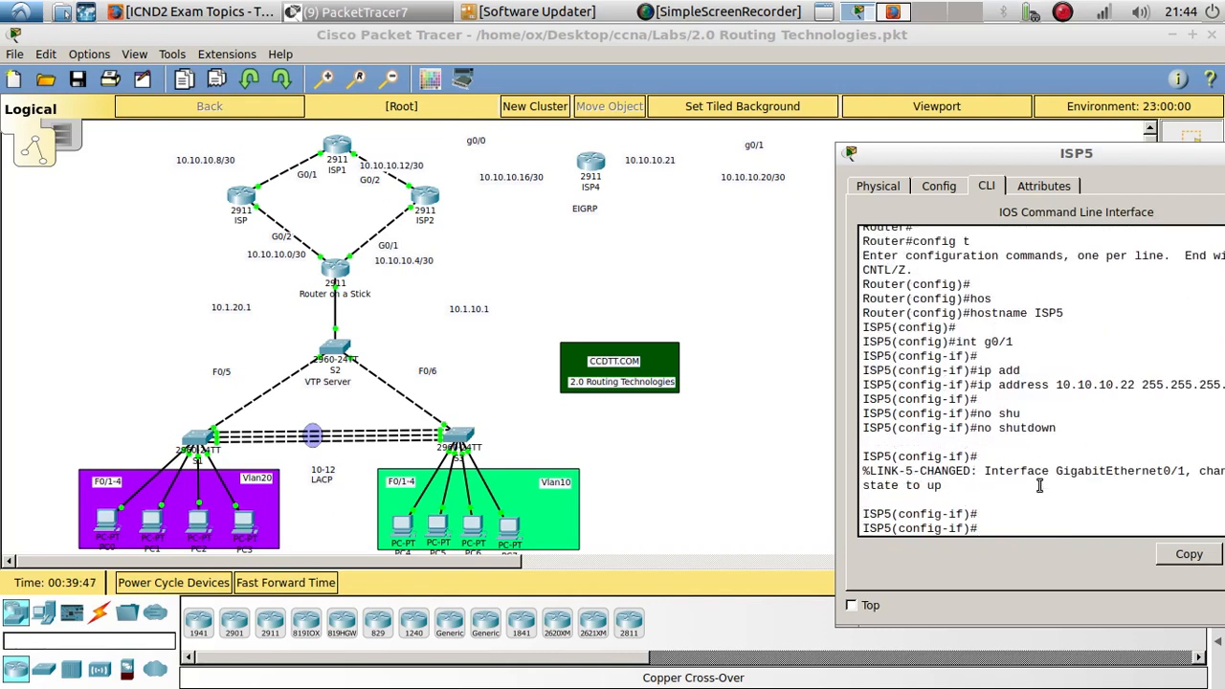
type("exit")
key("Return")
key("Return")
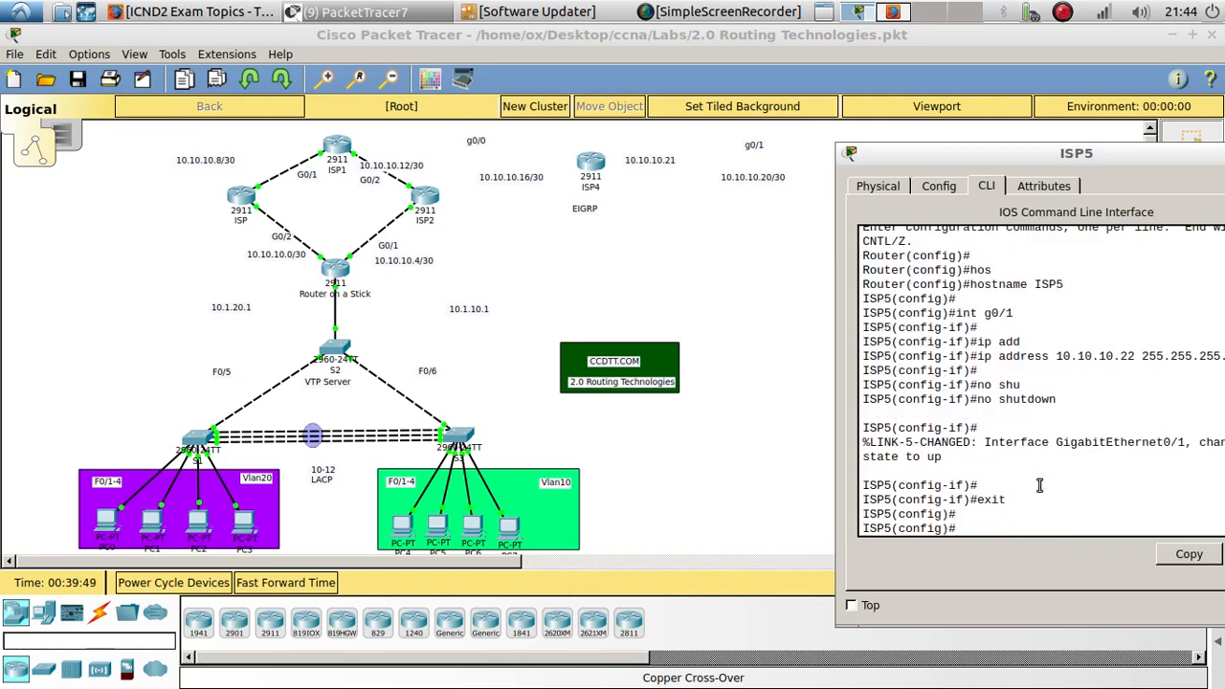
- Start EIGRP process 10 on ISP5 and disable auto-summary
type("router ei")
key("Tab")
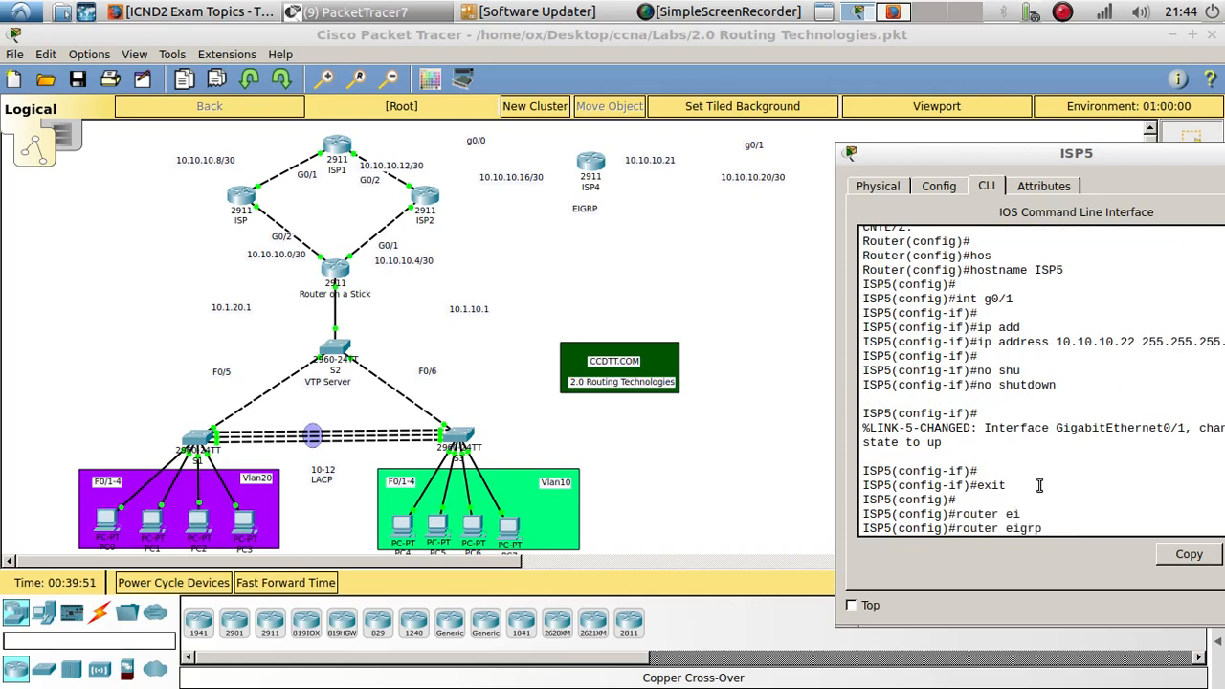
type("10")
key("Return")
type(".")
key("Return")
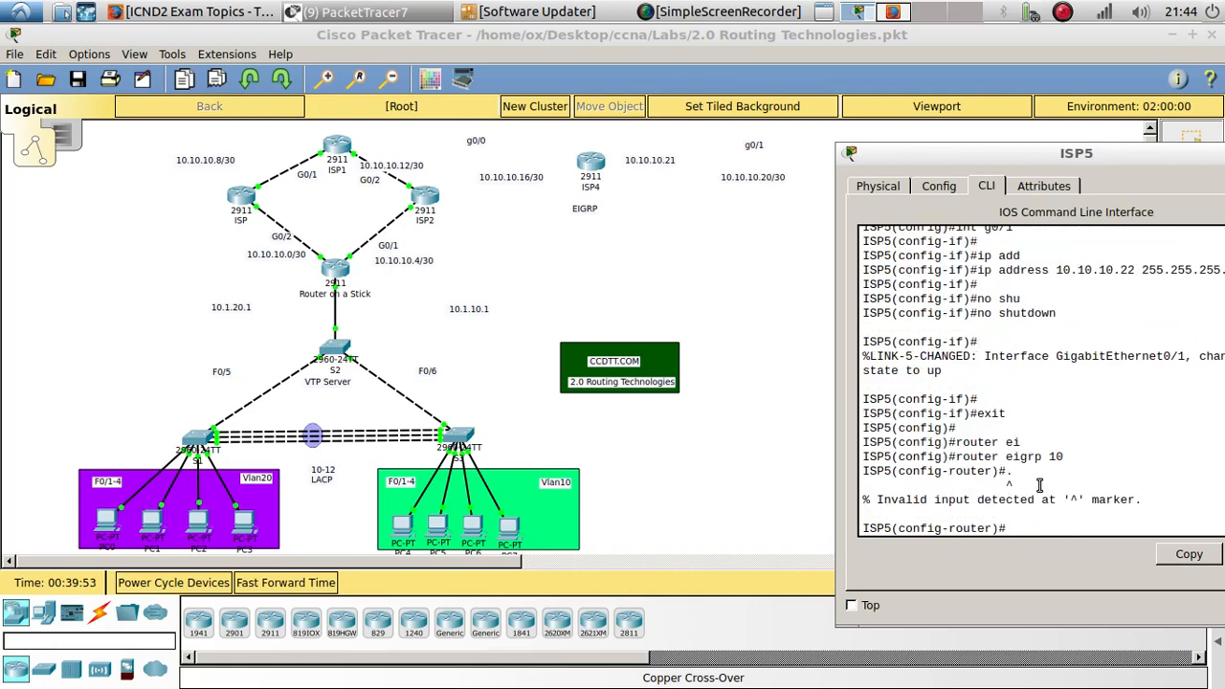
type("no au")
key("Tab")
key("Return")
key("Return")
key("Return")
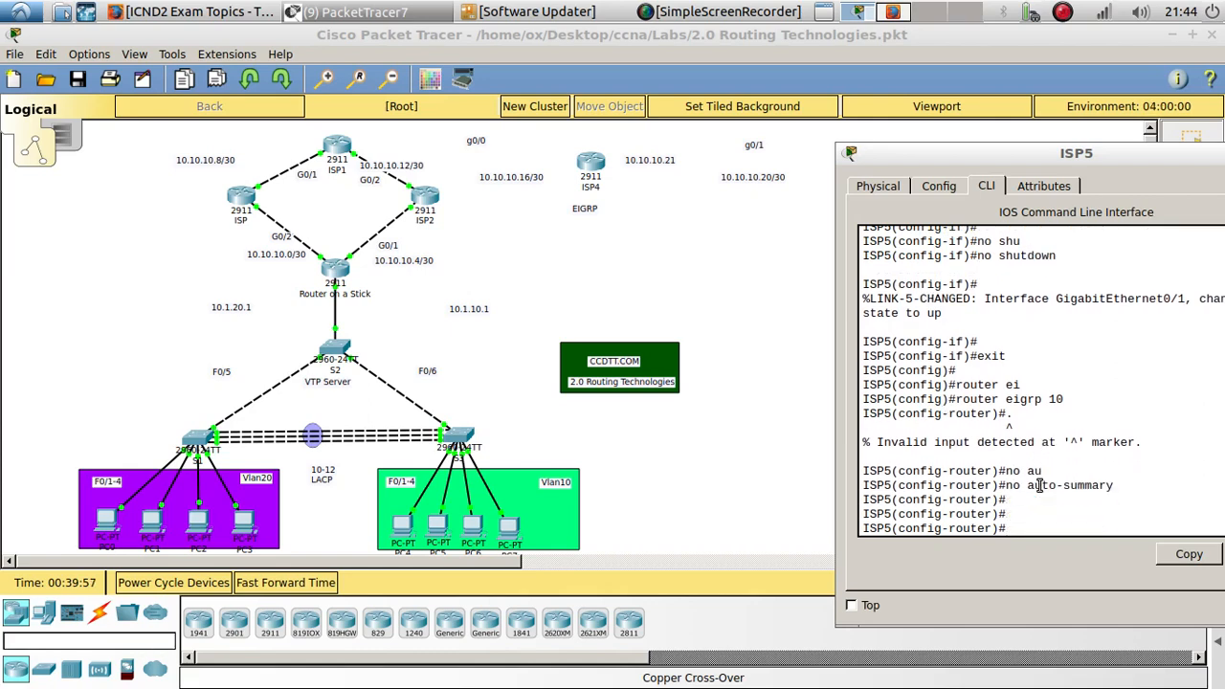
- Advertise network 10.10.10.20 255.255.255.252 in ISP5's EIGRP 10
type("ne")
key("Tab")
type("=")
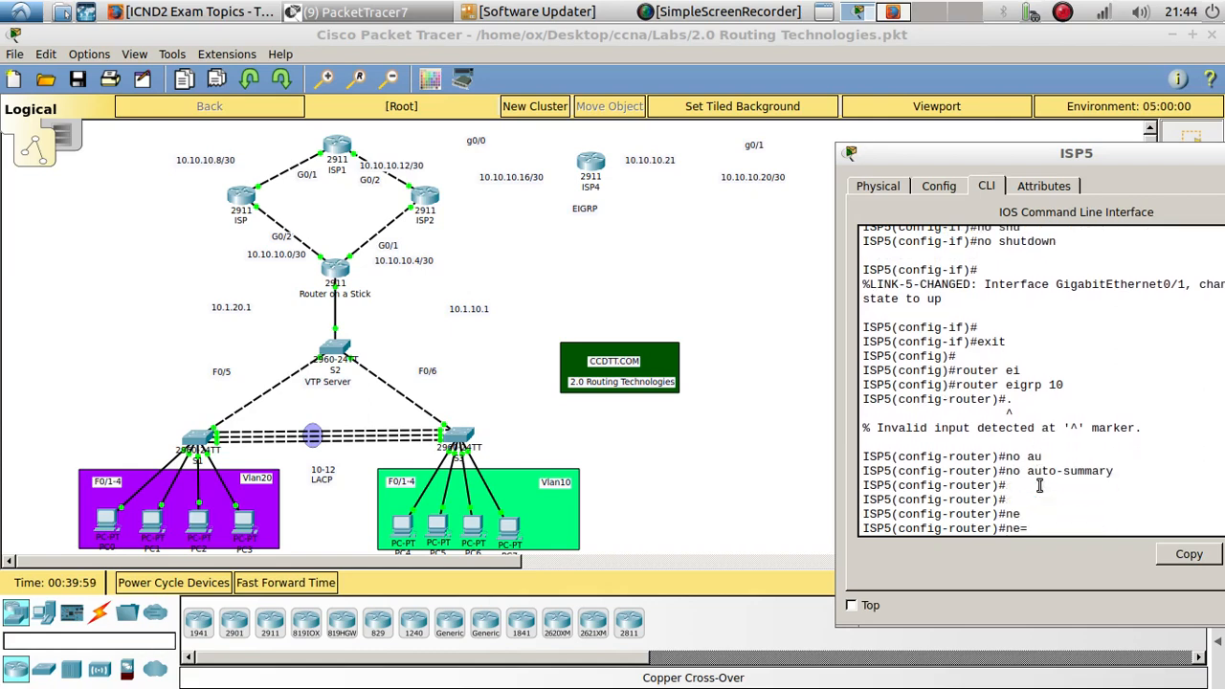
key("BackSpace")
type("et")
key("Tab")
key("BackSpace")
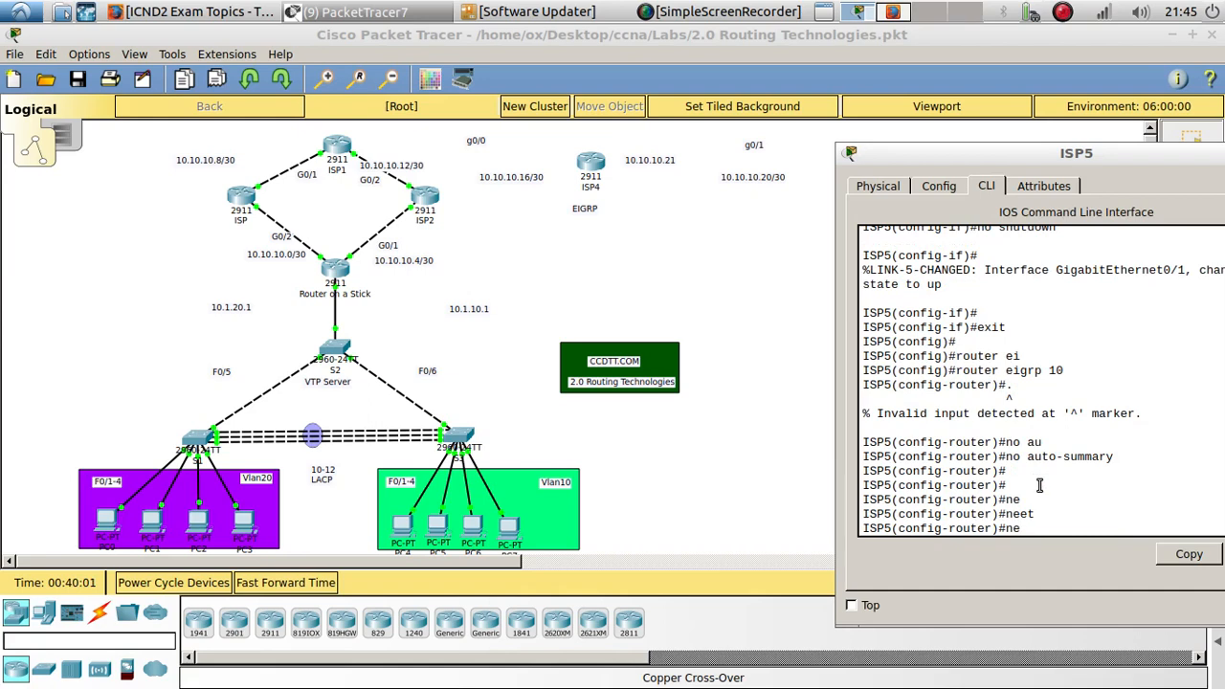
type("t")
key("Tab")
type("10.10.10")
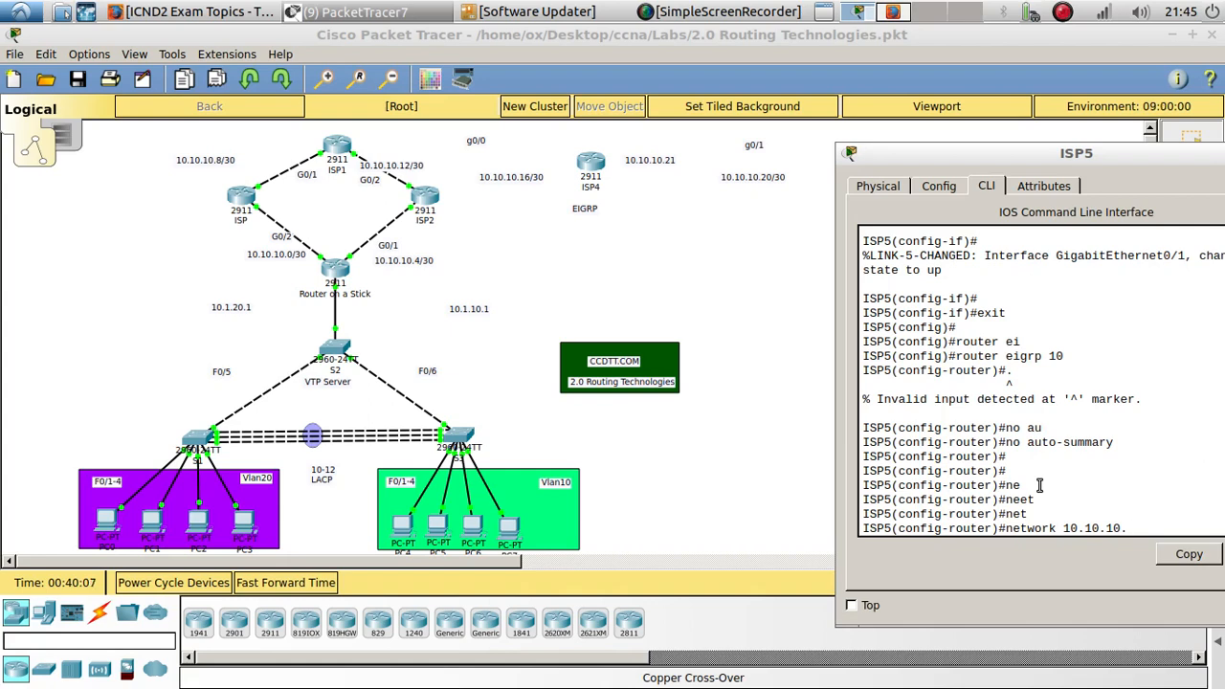
type(".20 255.255.255")
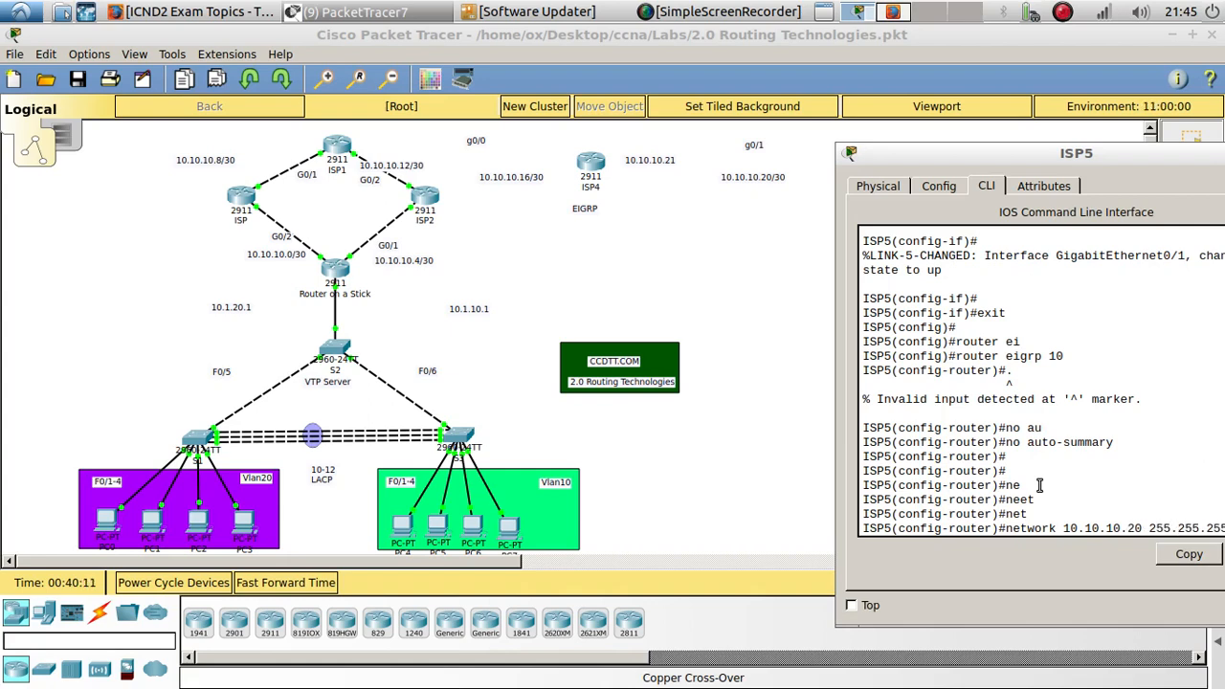
key("Return")
key("Return")
key("Return")
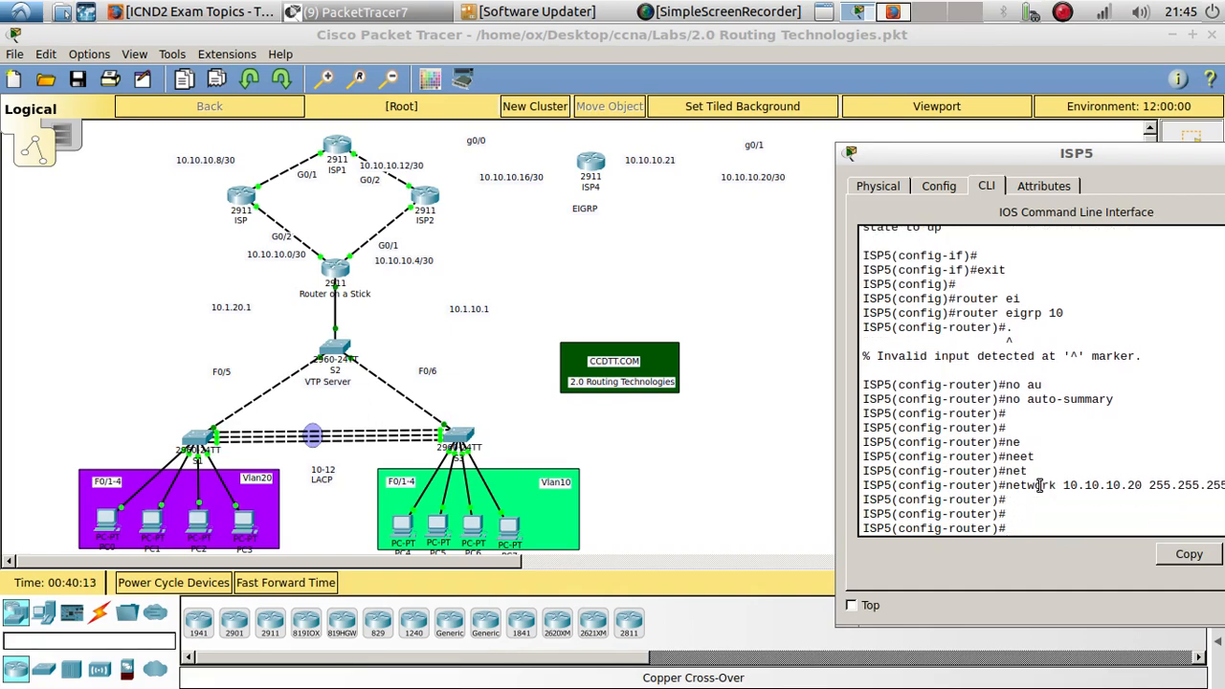
- Connect ISP4's GigabitEthernet0/1 to ISP5's GigabitEthernet0/1 with a copper cross-over cable
left_click_drag(1091, 153, 661, 192)
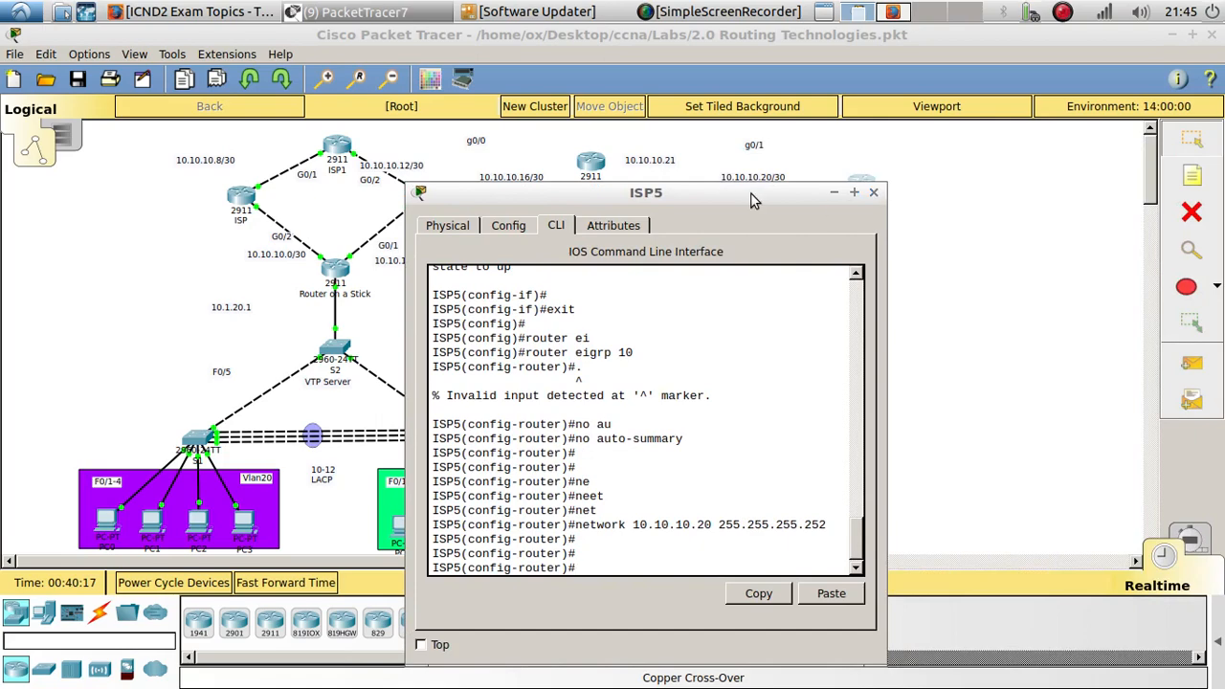
left_click_drag(750, 193, 933, 290)
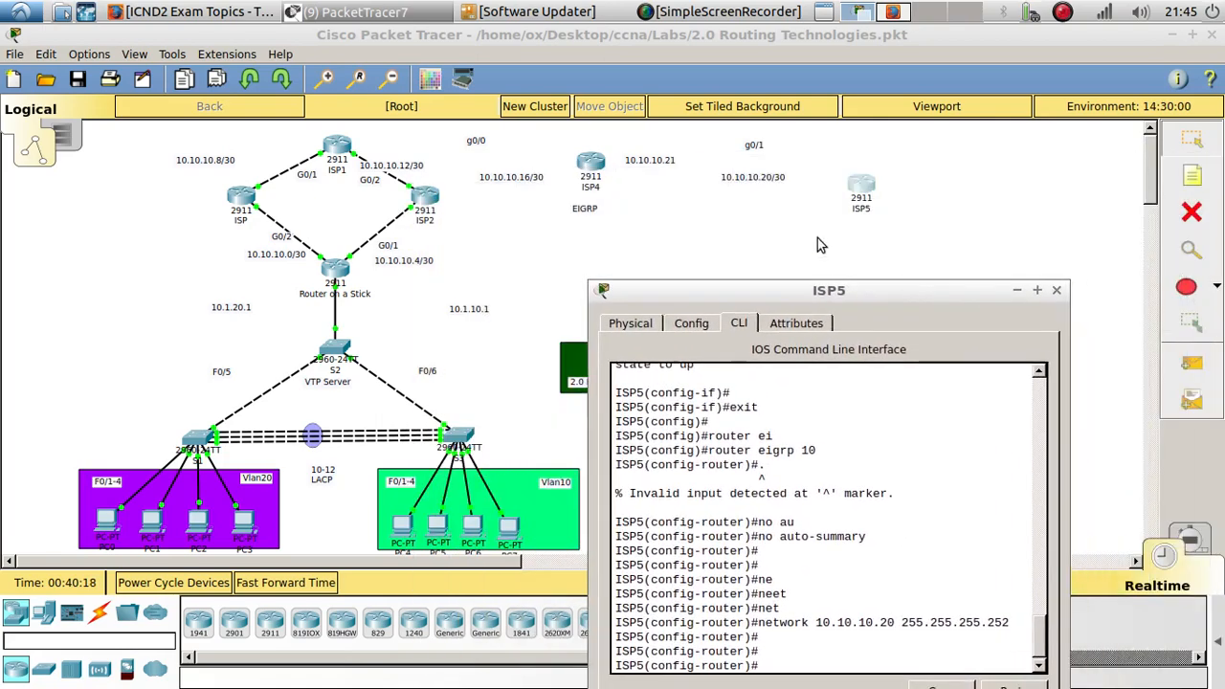
left_click(750, 203)
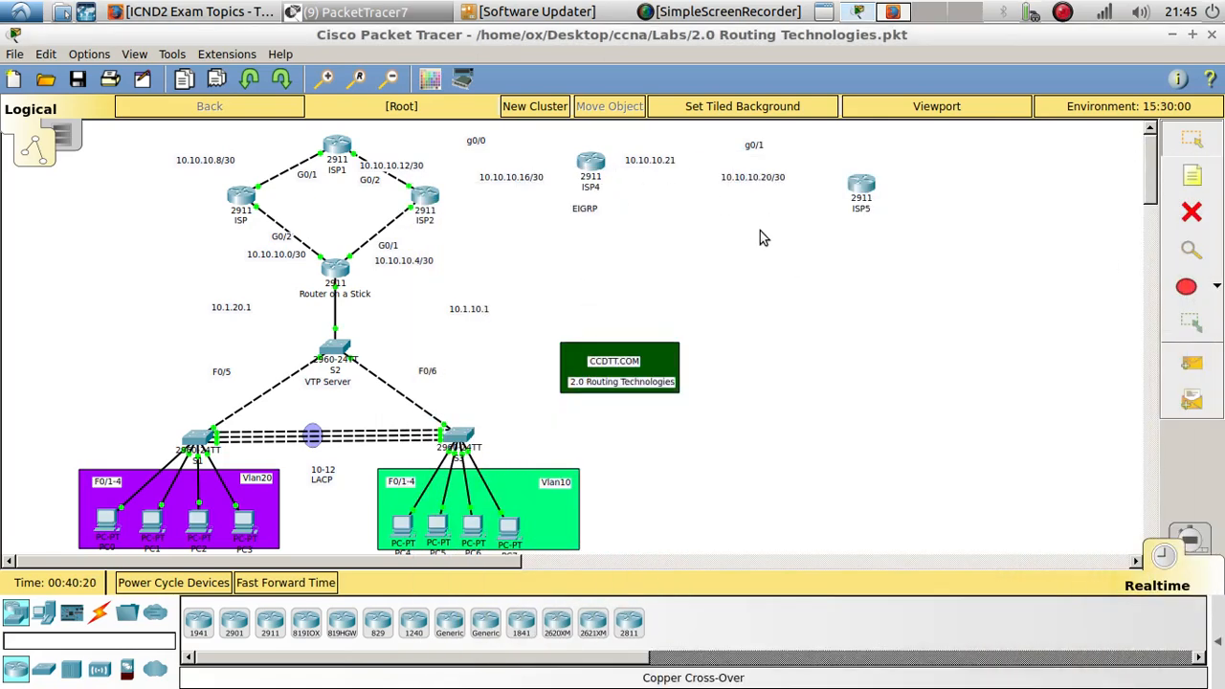
left_click(101, 613)
left_click(305, 623)
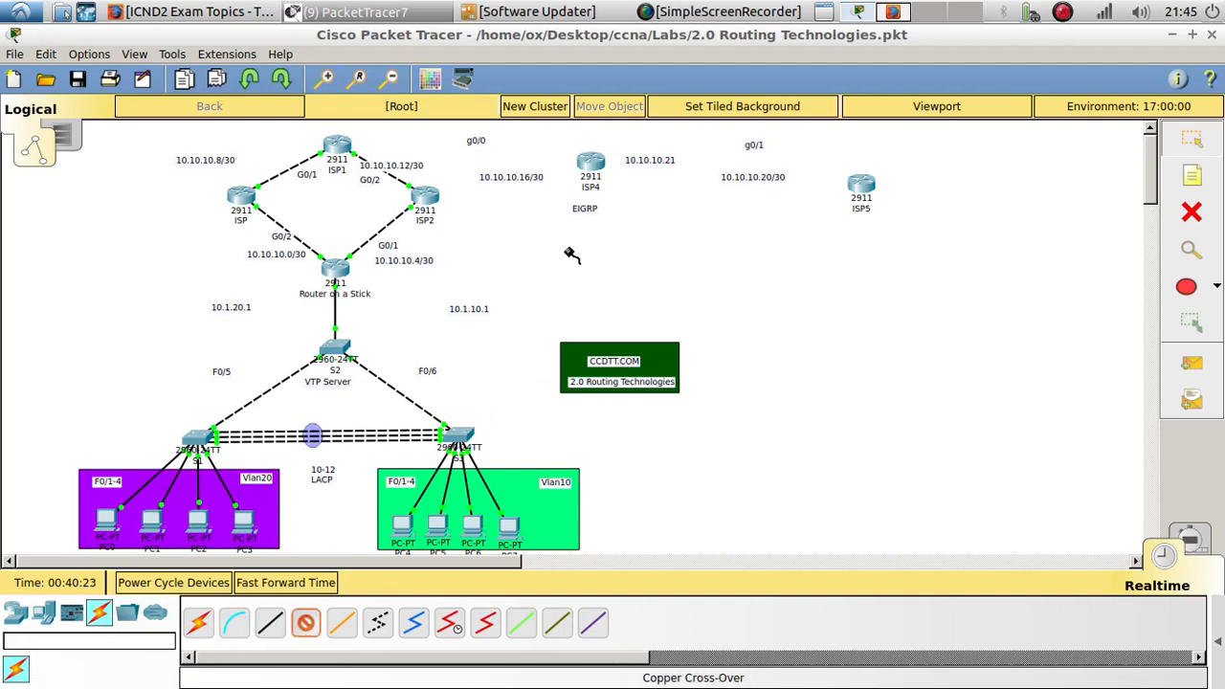
left_click(591, 163)
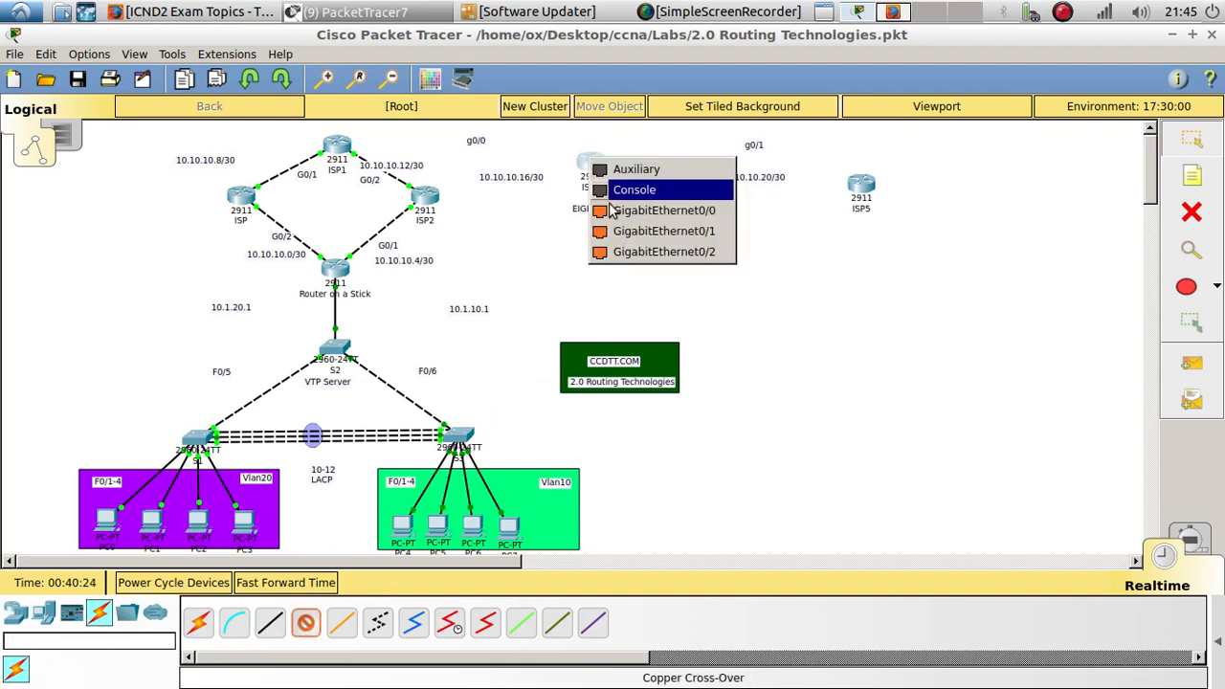
left_click(695, 230)
left_click(860, 187)
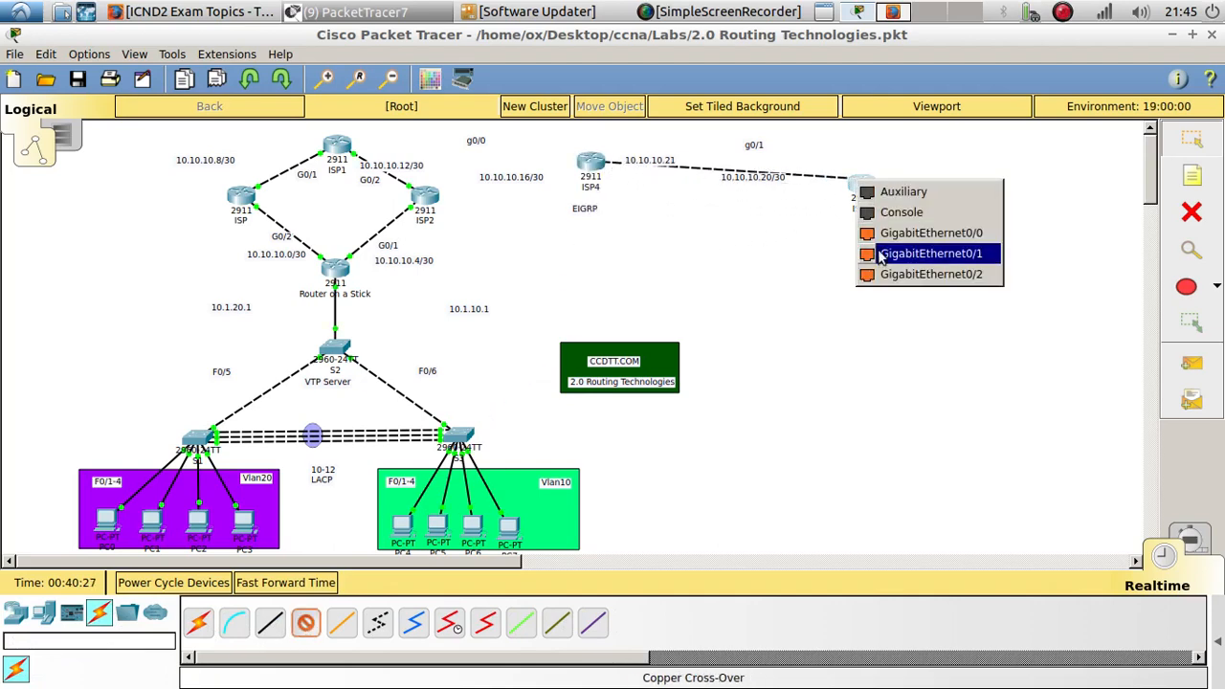
left_click(878, 253)
- In ISP5's CLI, enter interface g0/1 and issue no shutdown
left_click(859, 187)
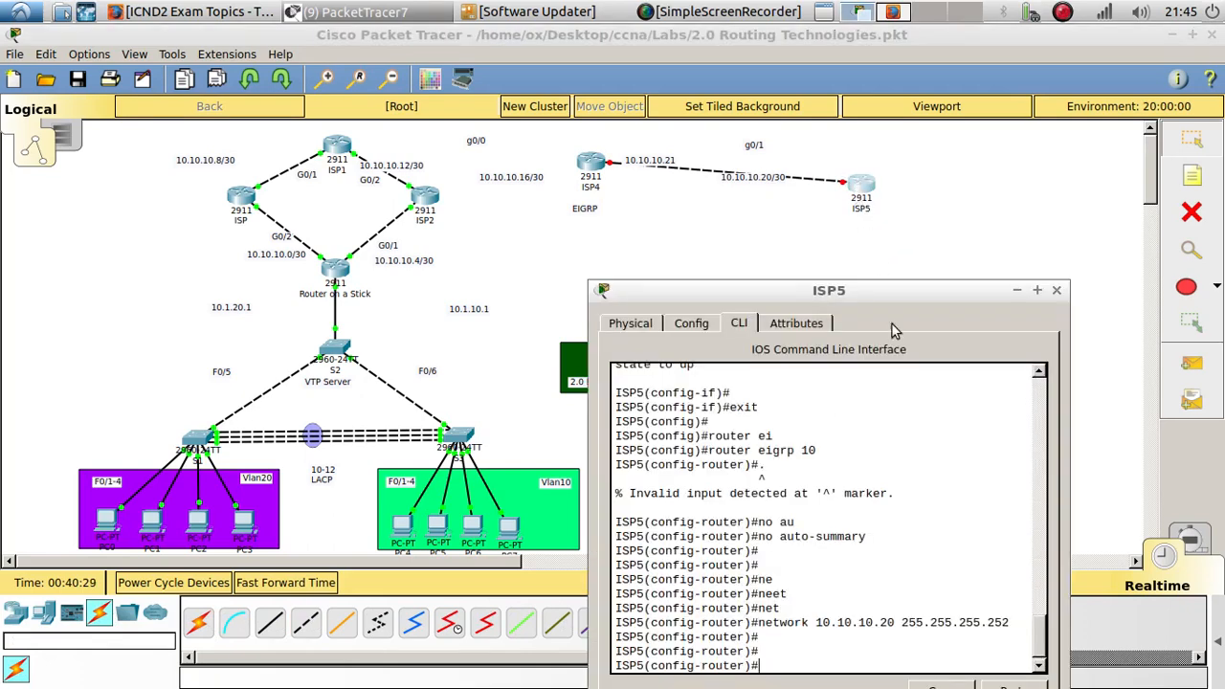
left_click_drag(801, 297, 998, 148)
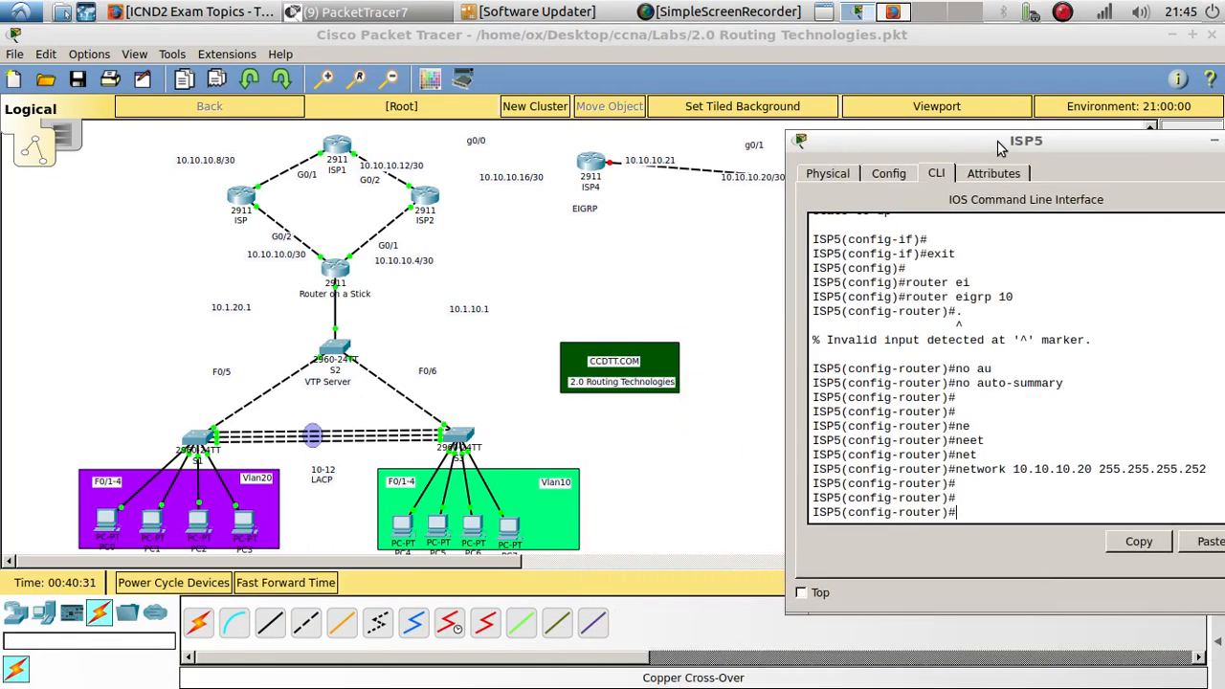
type("int g0/1")
key("Return")
key("Return")
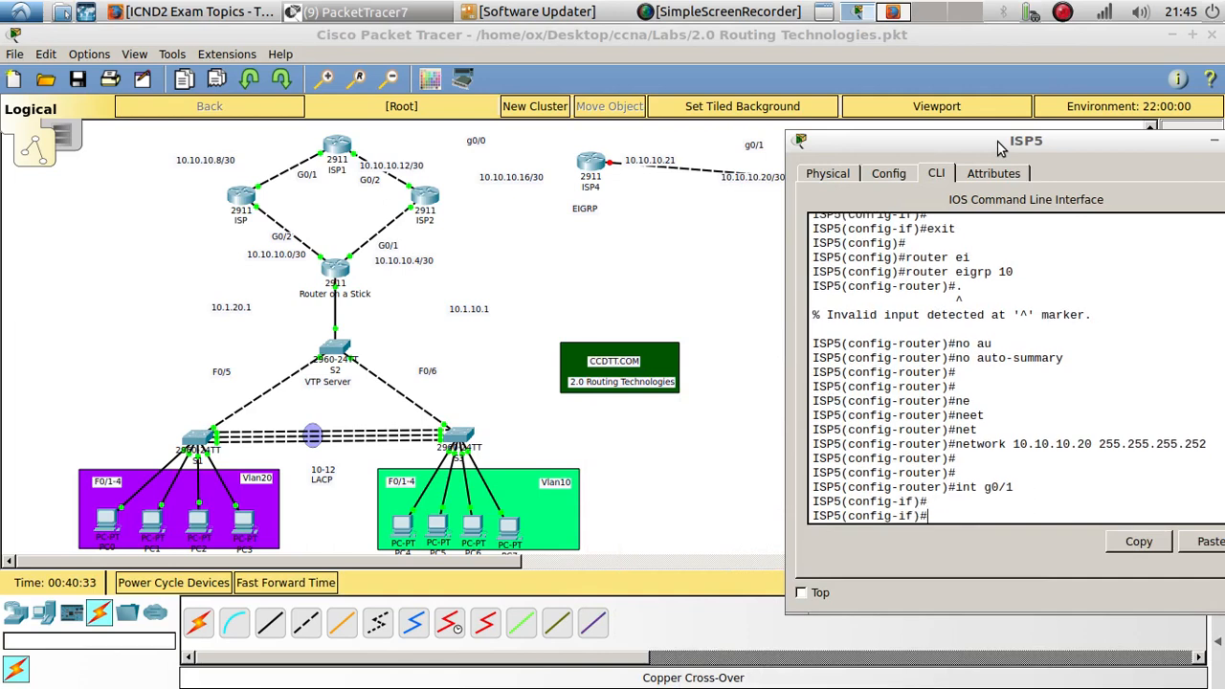
type("no shu")
key("Tab")
key("Return")
key("Return")
key("Return")
key("Return")
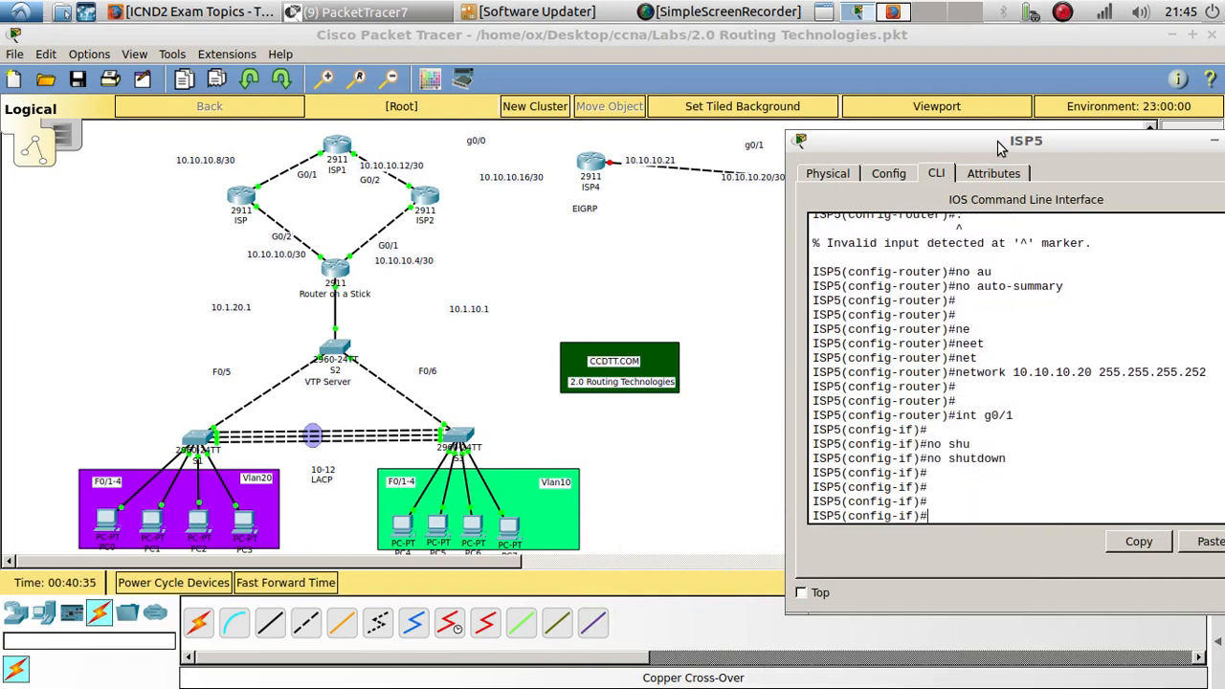
- Open ISP4's CLI, enter interface g0/1 and issue no shutdown
left_click(919, 124)
left_click(598, 160)
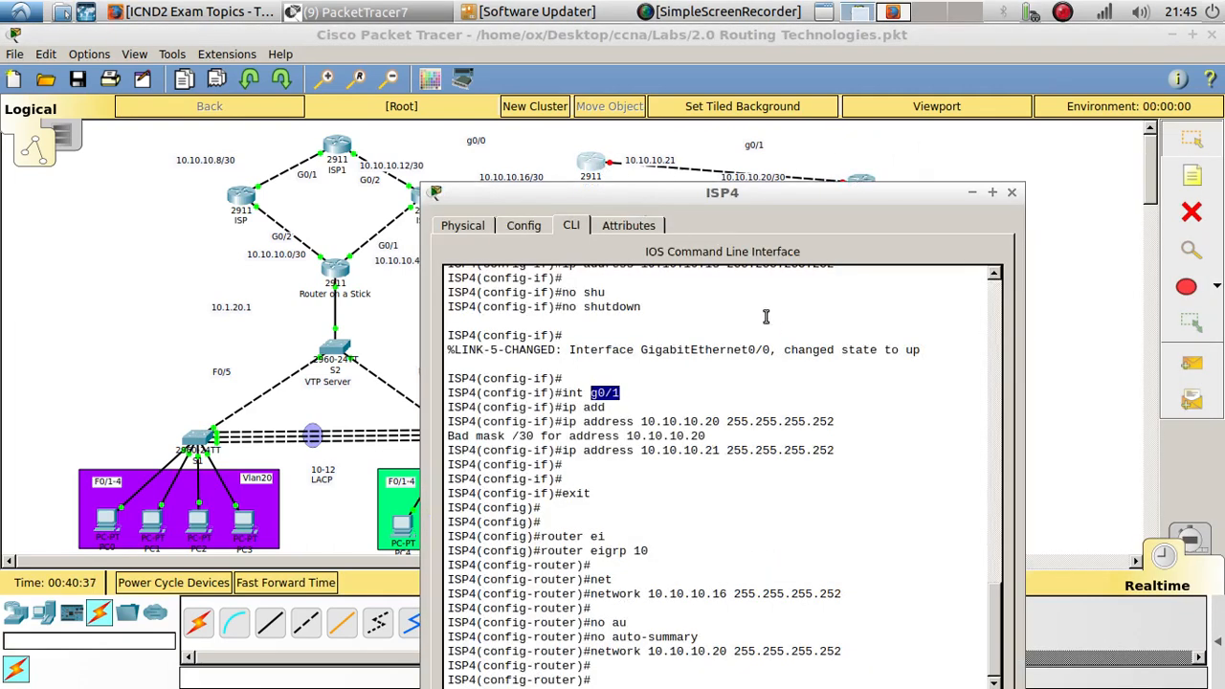
left_click_drag(727, 203, 1014, 98)
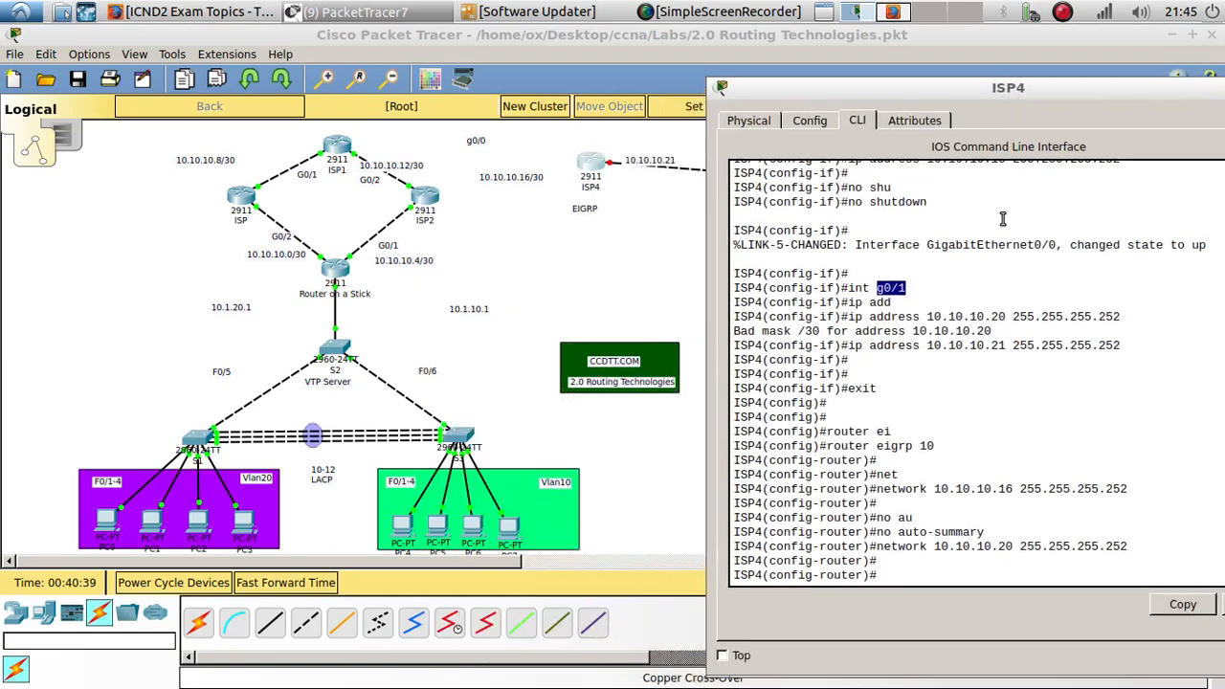
key("Up")
key("Up")
key("Up")
key("Up")
key("Up")
key("Up")
key("Up")
key("Up")
key("Up")
key("Up")
key("Up")
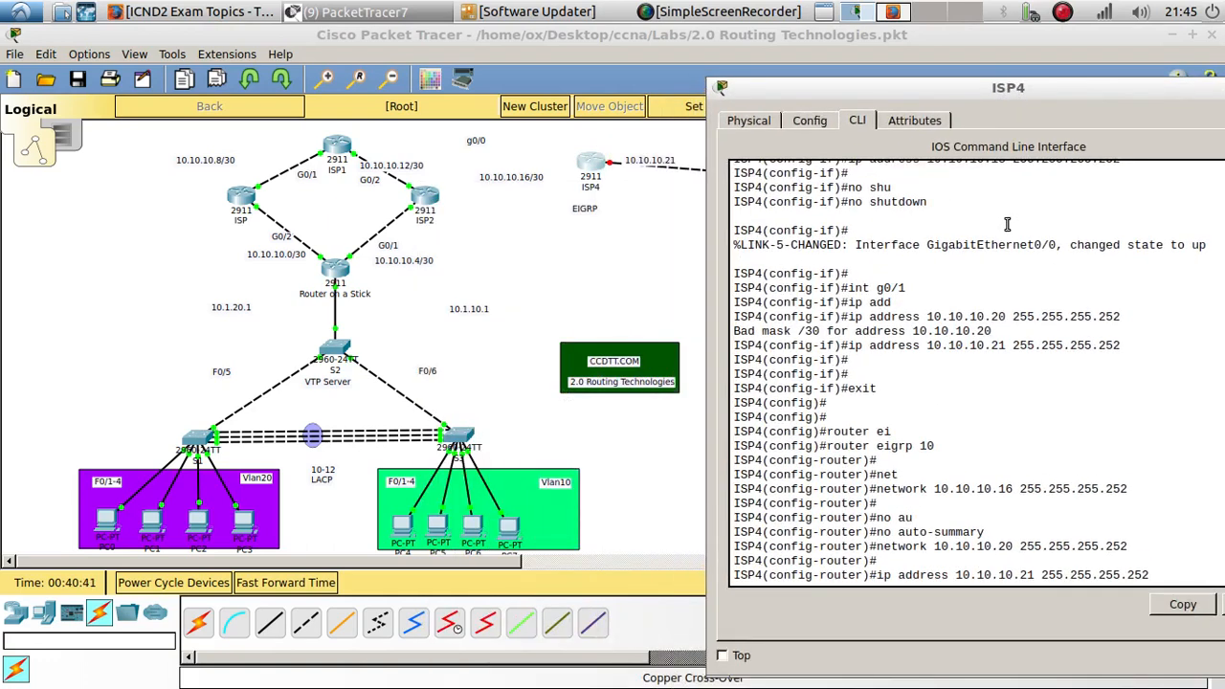
key("Return")
type("no s")
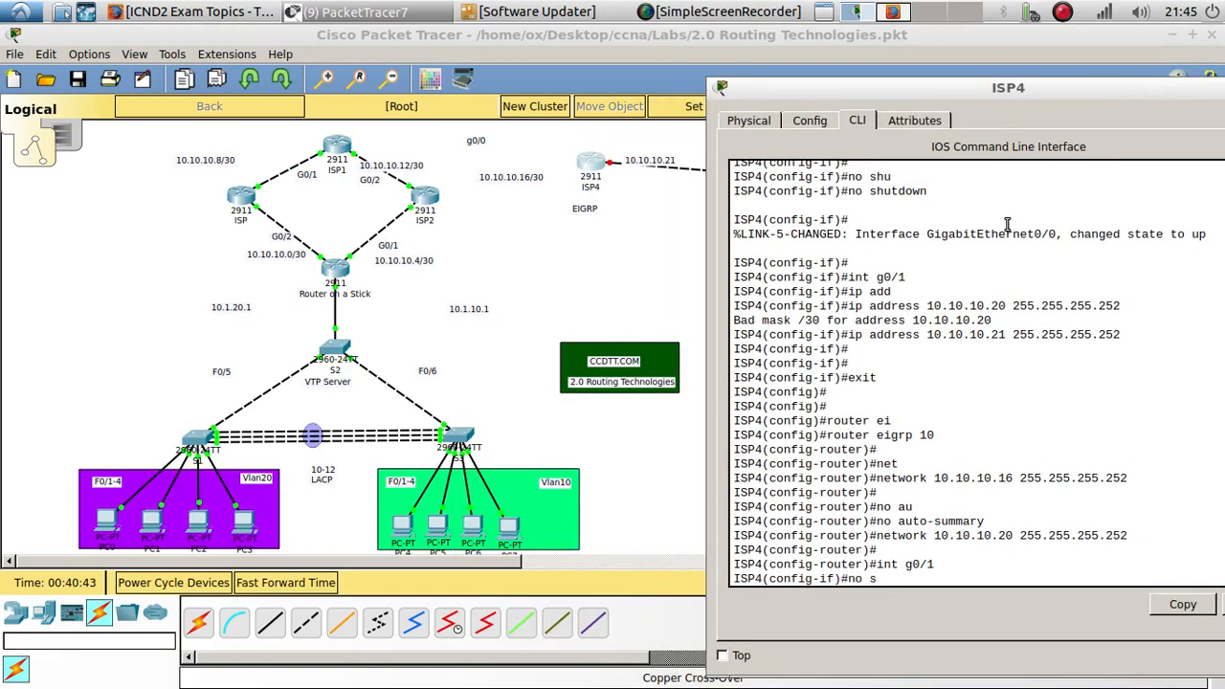
type("hu")
key("Tab")
key("Return")
key("Return")
key("Return")
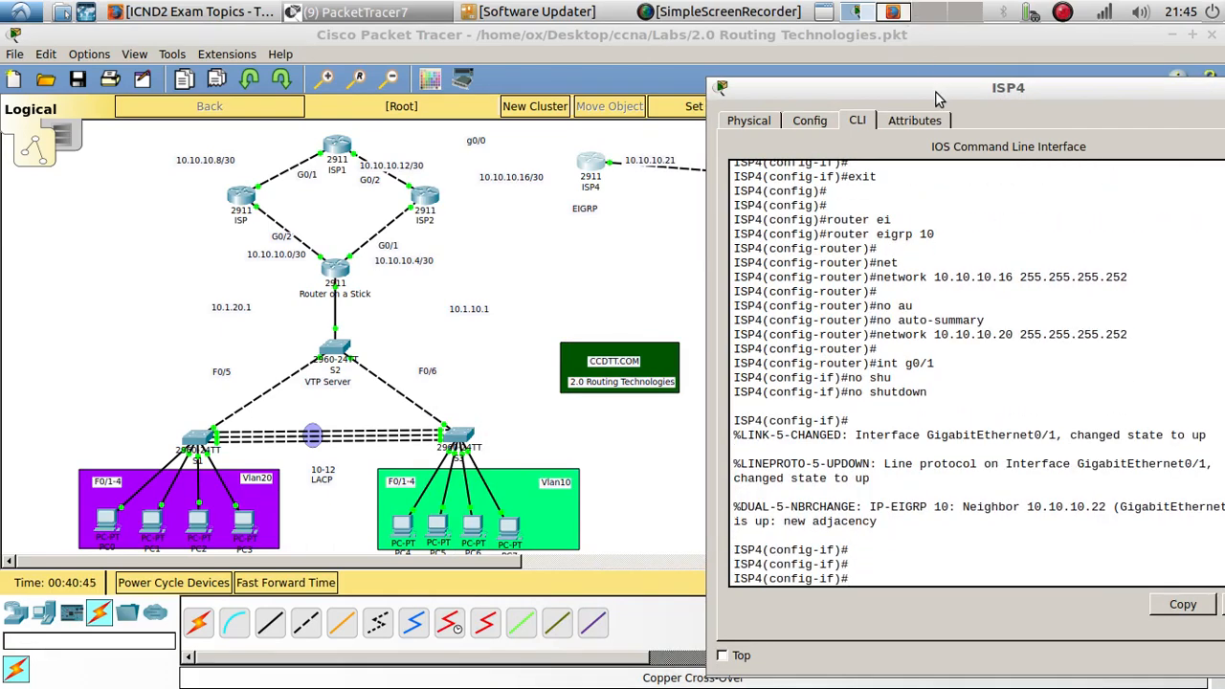
- Return ISP4 to privileged mode and display its IP routing table
left_click_drag(935, 91, 575, 87)
left_click_drag(520, 516, 383, 502)
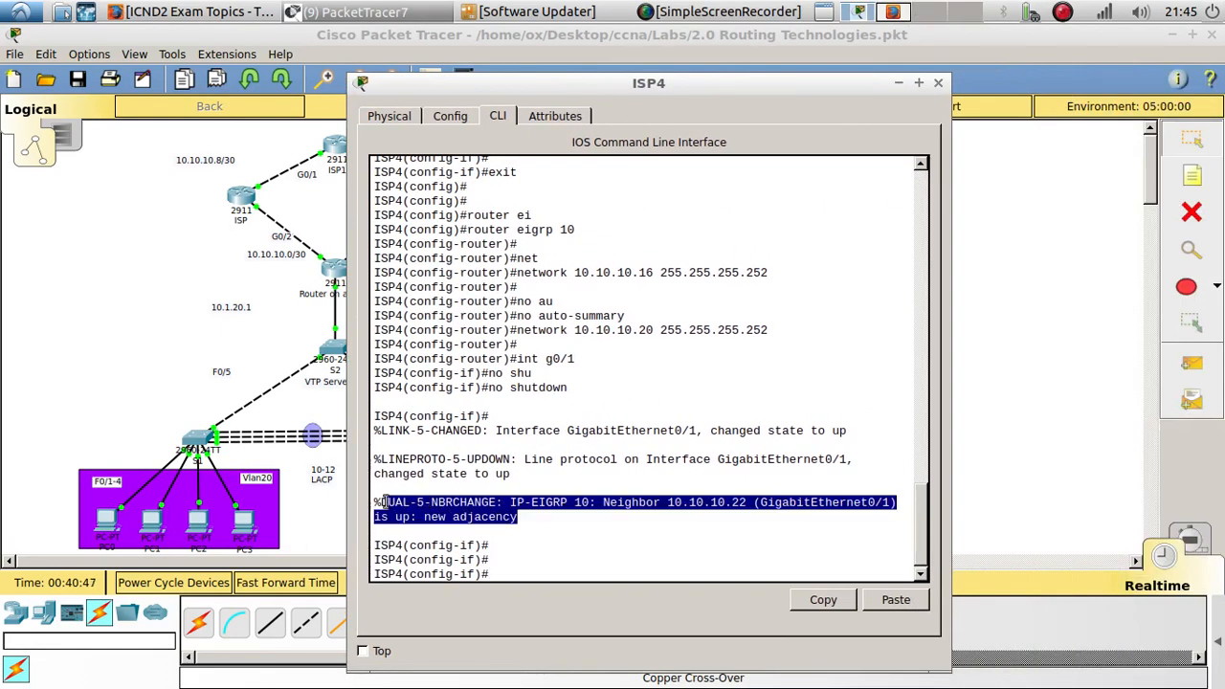
left_click(526, 562)
type("end")
key("Return")
type("s")
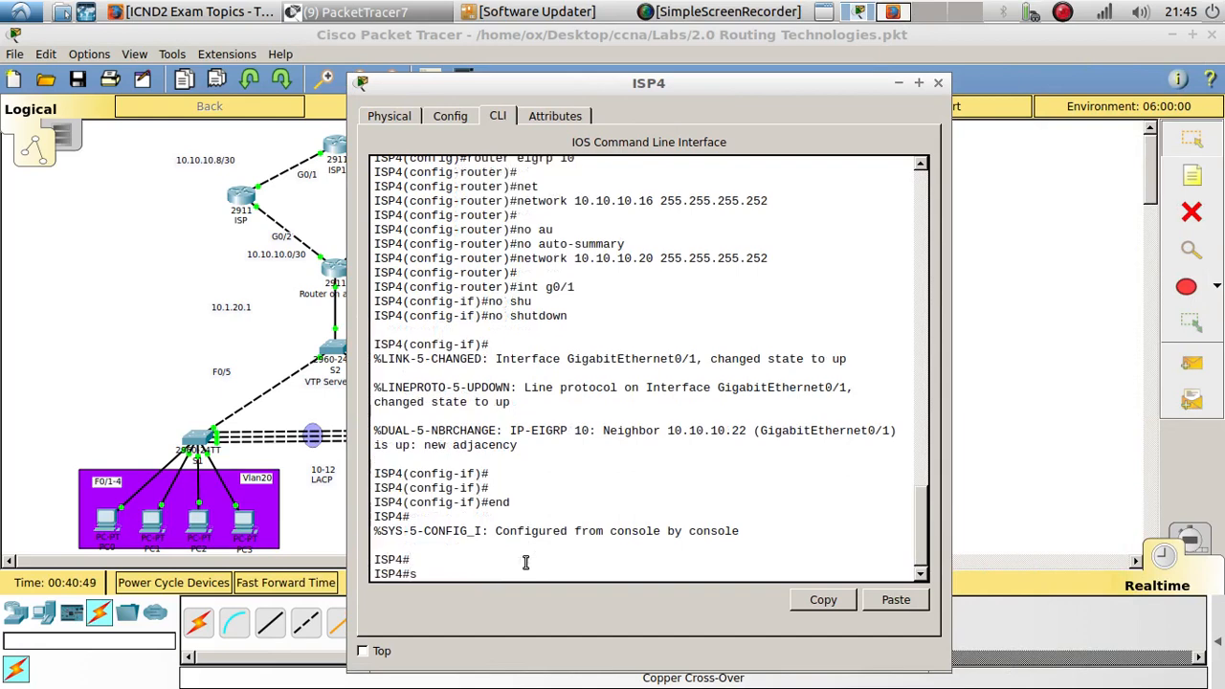
type("how ip rou")
key("Tab")
key("Return")
key("Return")
key("Return")
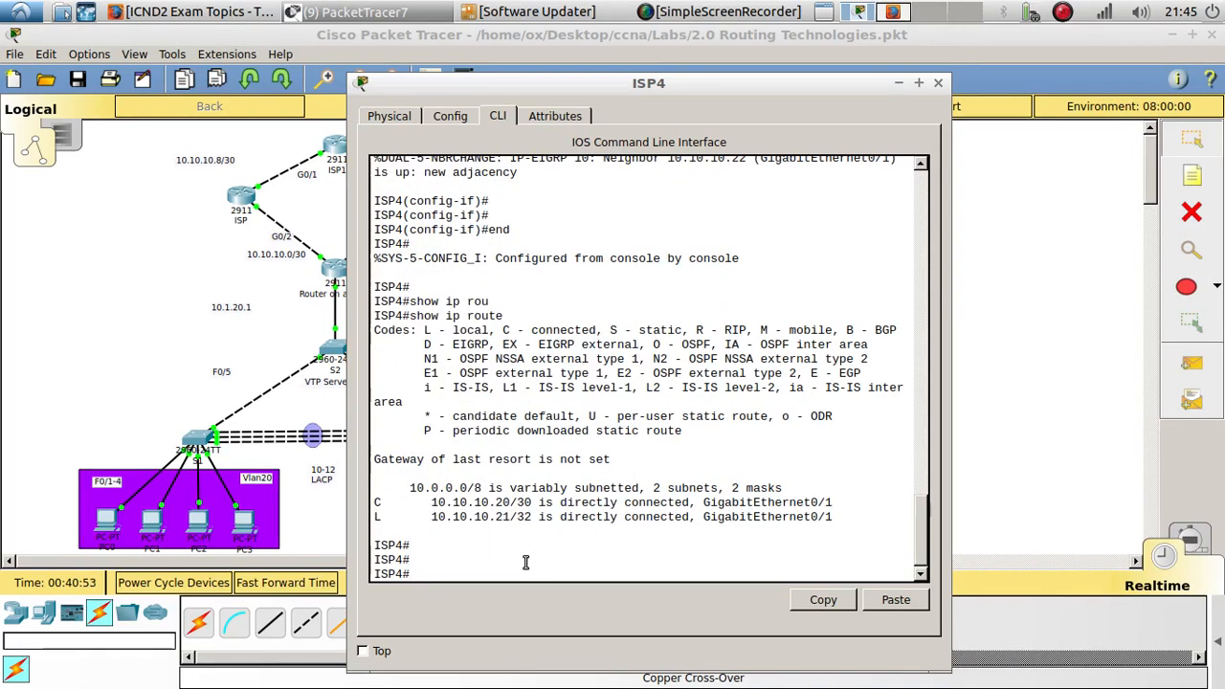
left_click_drag(536, 517, 525, 517)
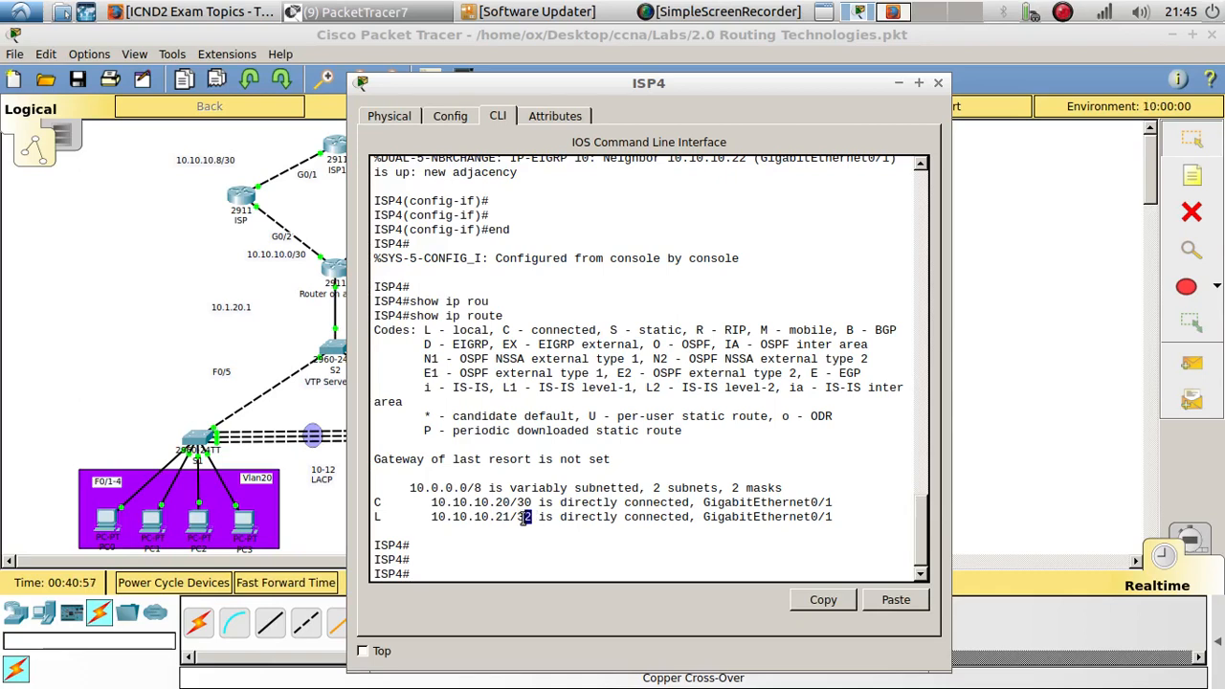
- Display ISP4's EIGRP neighbors, then close ISP4's device window
left_click_drag(431, 500, 795, 527)
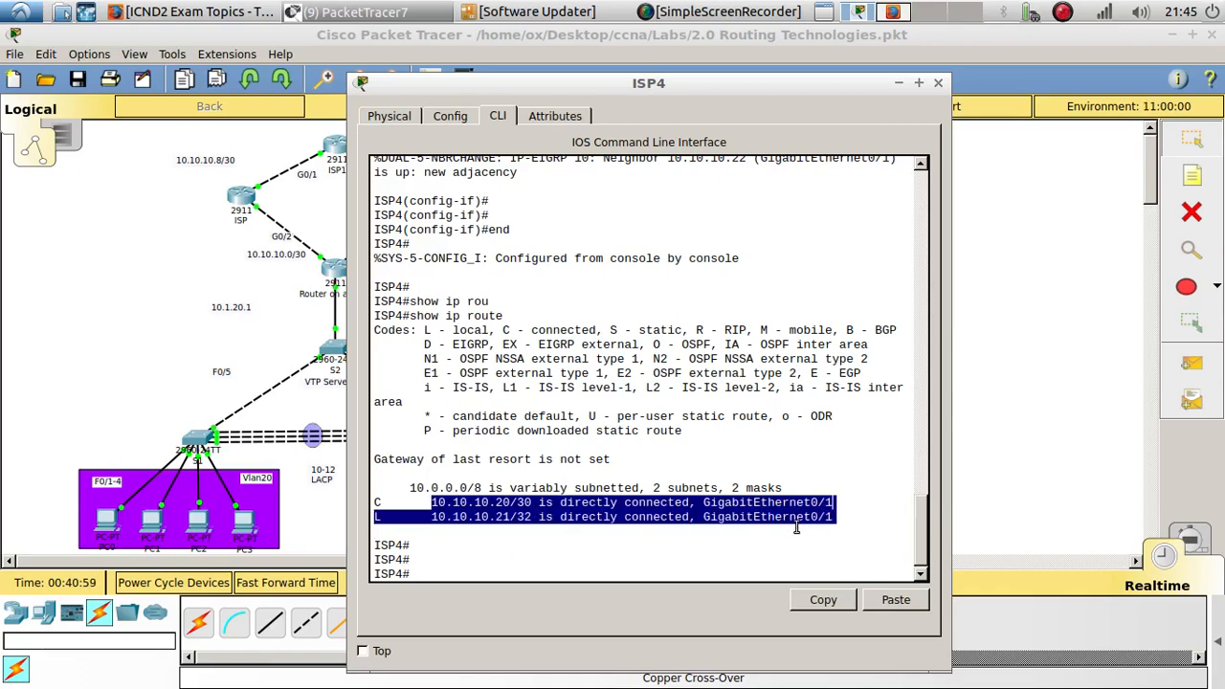
left_click(511, 562)
type("i")
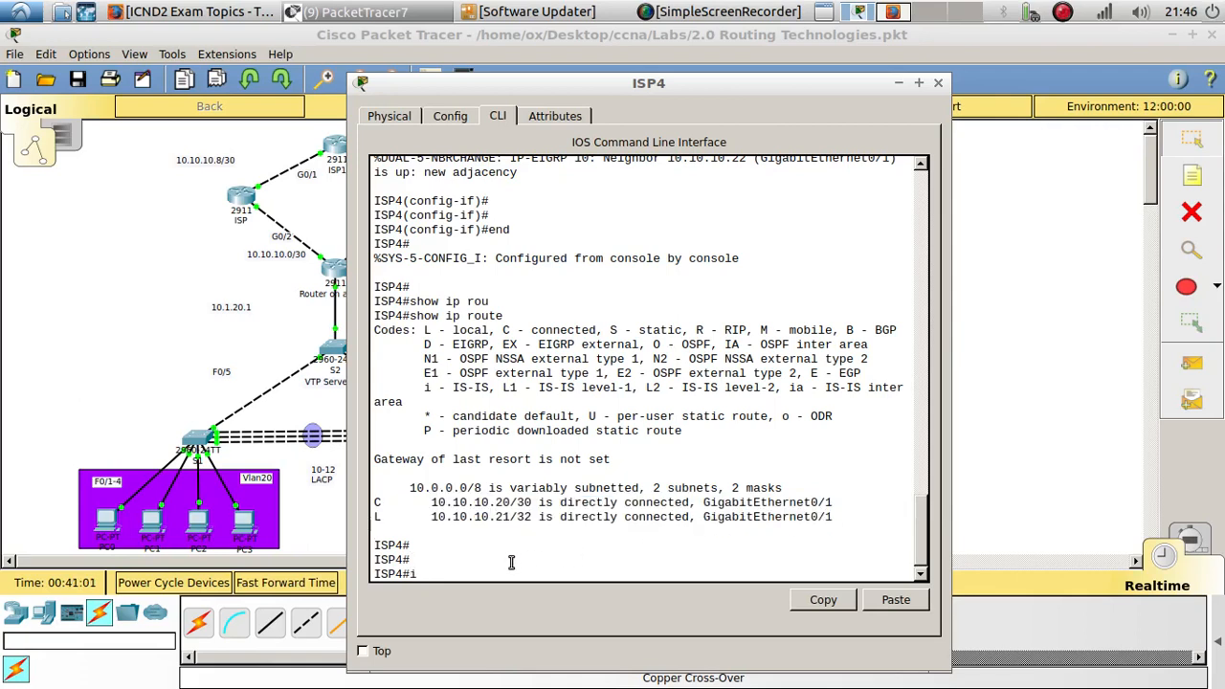
type("p ei")
key("Tab")
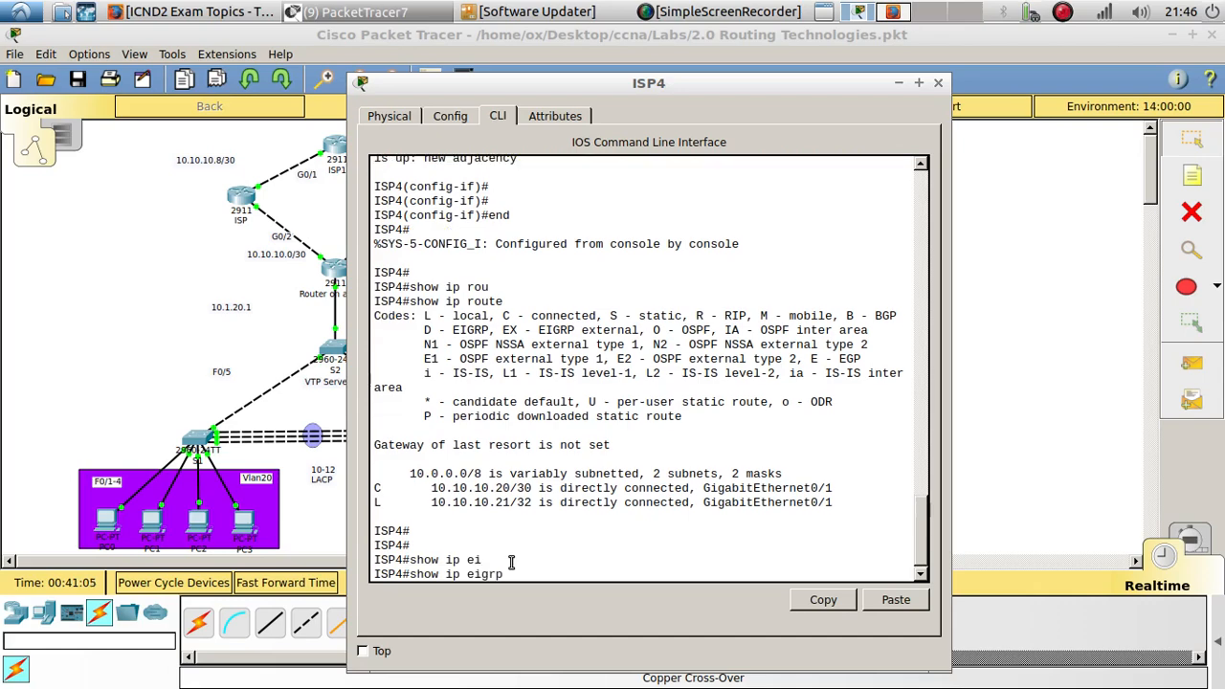
type("n")
key("Tab")
key("Return")
key("Return")
key("Return")
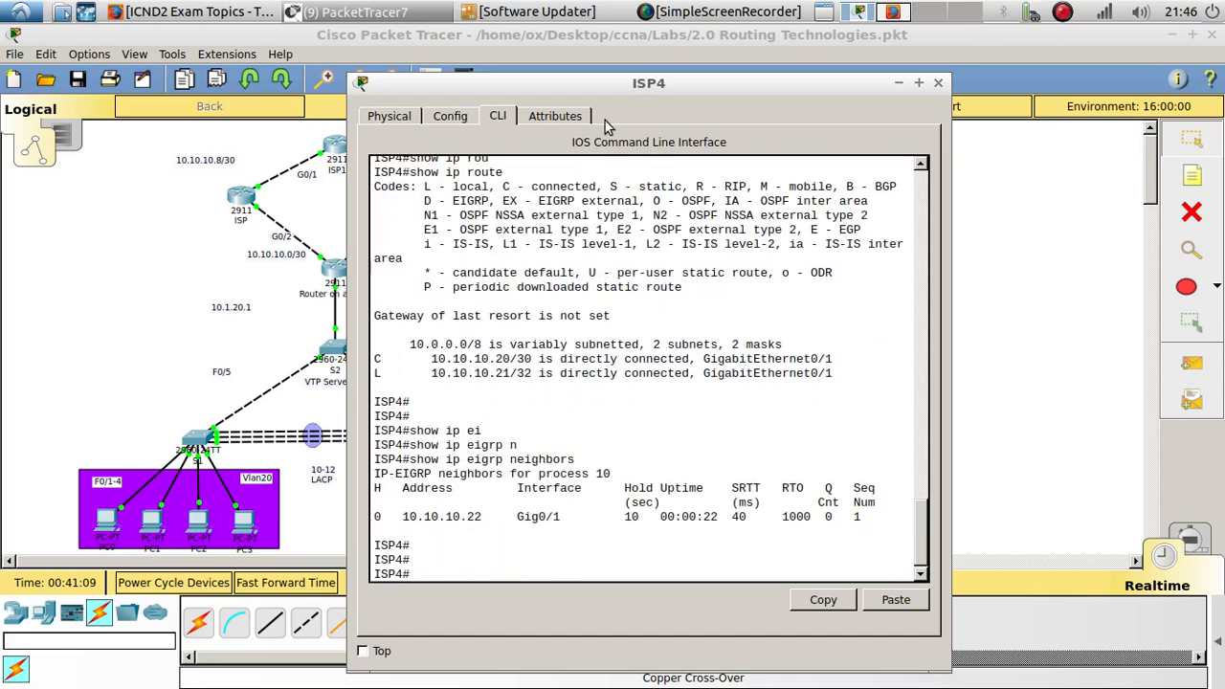
left_click_drag(636, 84, 393, 75)
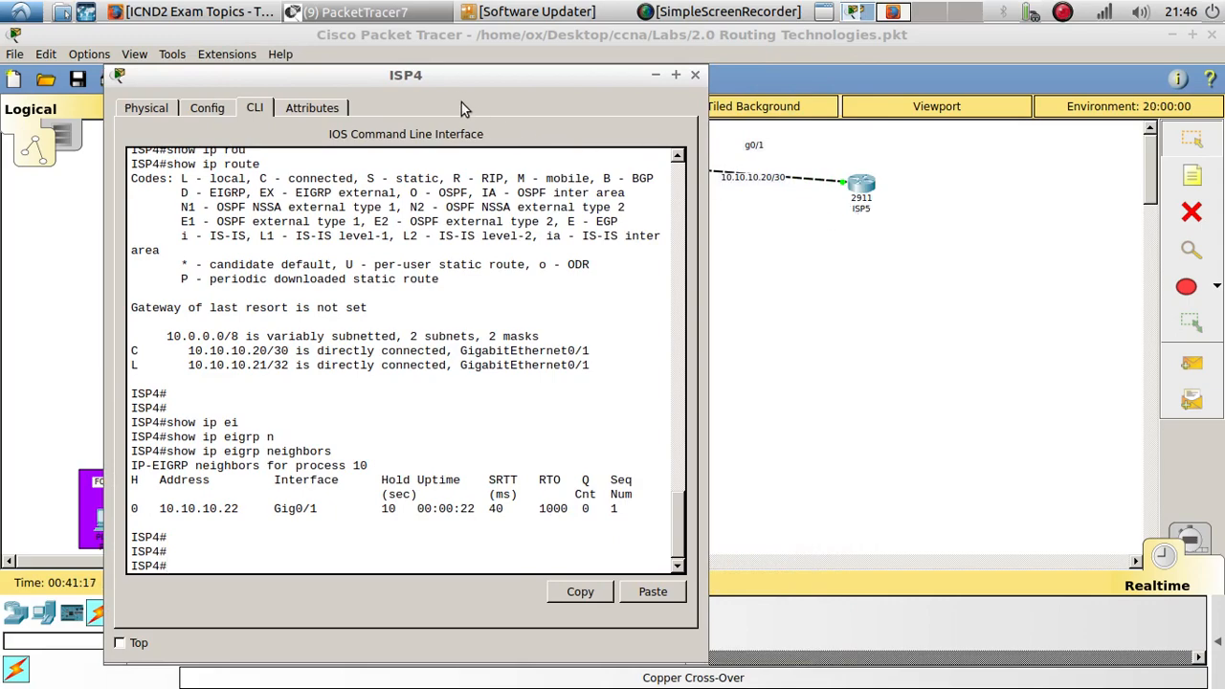
left_click_drag(440, 79, 753, 73)
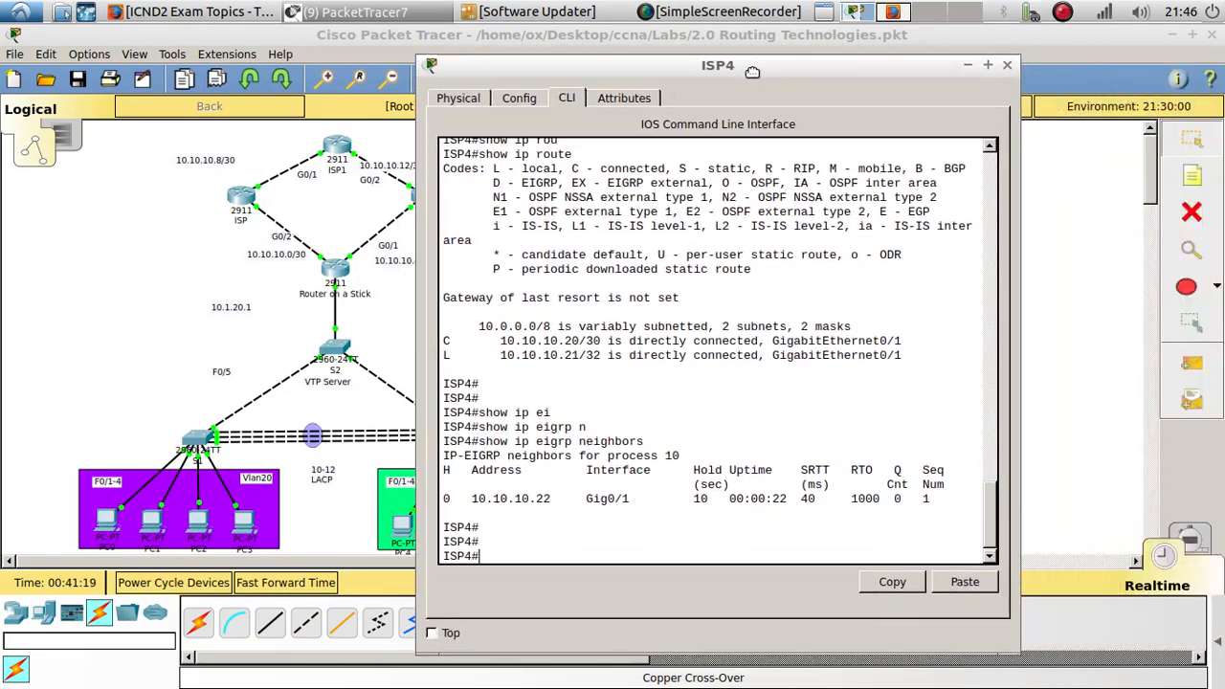
left_click(1005, 66)
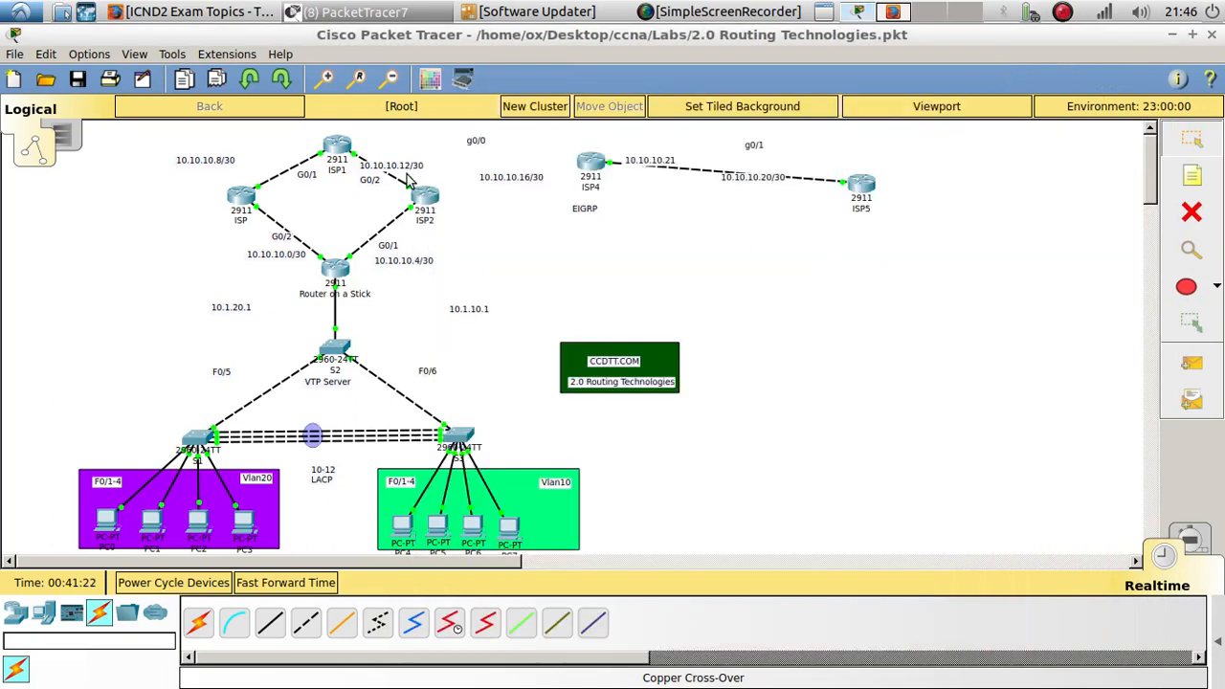
- Open ISP1's CLI, enter configuration for interface g0/0 and start assigning IP address 10.10.10.17
left_click(347, 151)
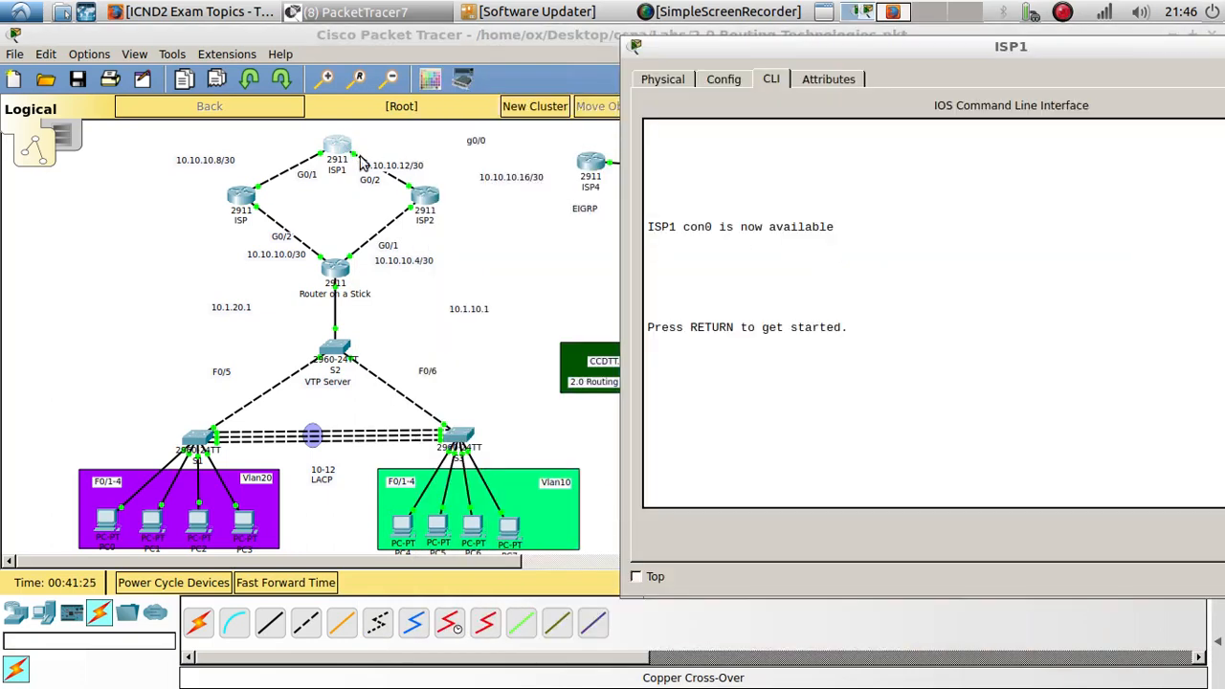
left_click(852, 399)
key("Return")
key("Return")
type("en")
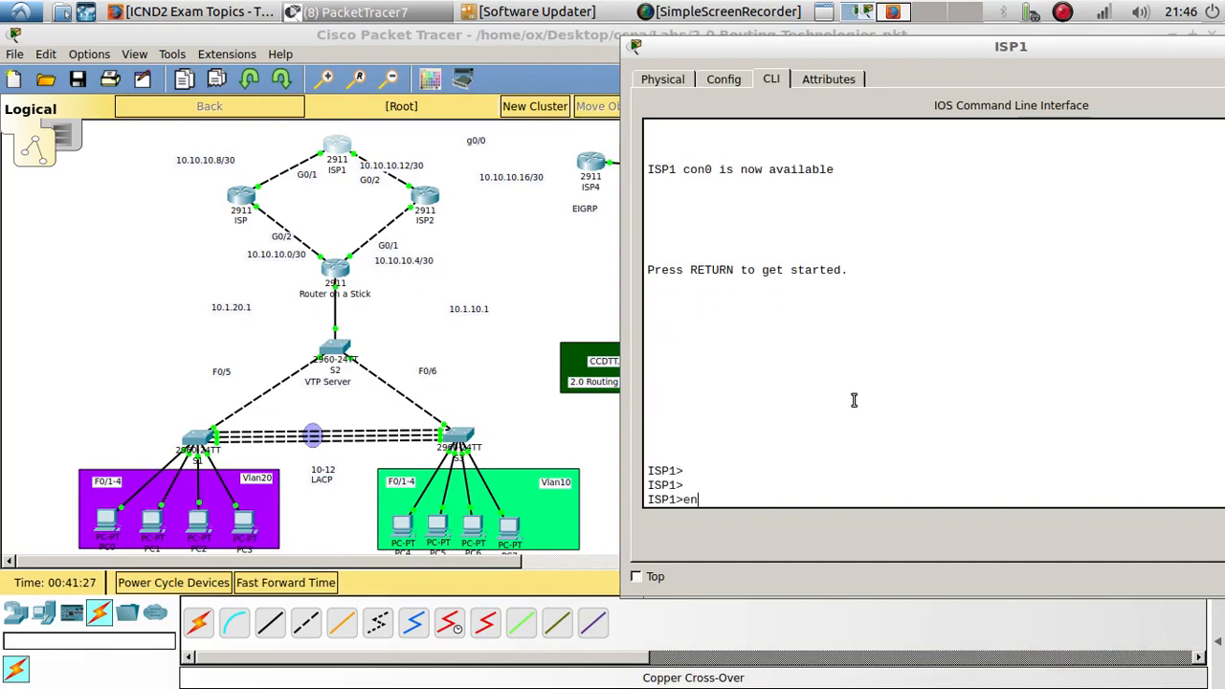
key("Return")
key("Return")
key("Return")
type("config t")
key("Return")
key("Return")
key("Return")
key("Return")
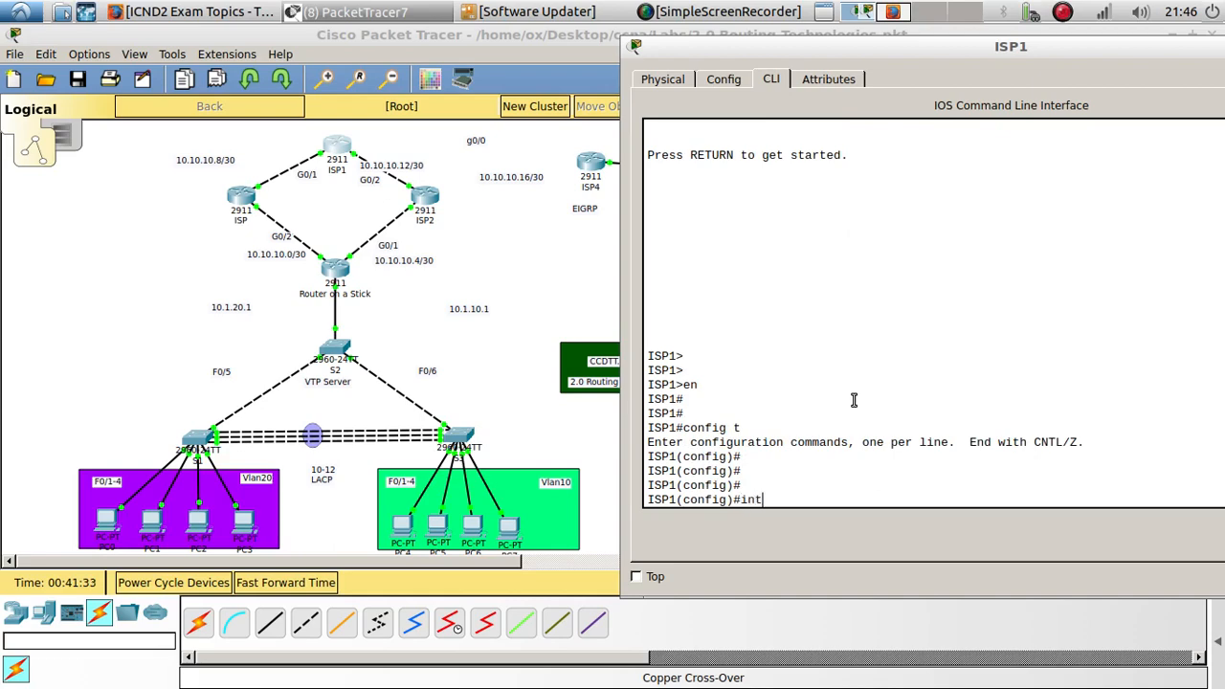
type("int g0/0")
key("Return")
key("Return")
key("Return")
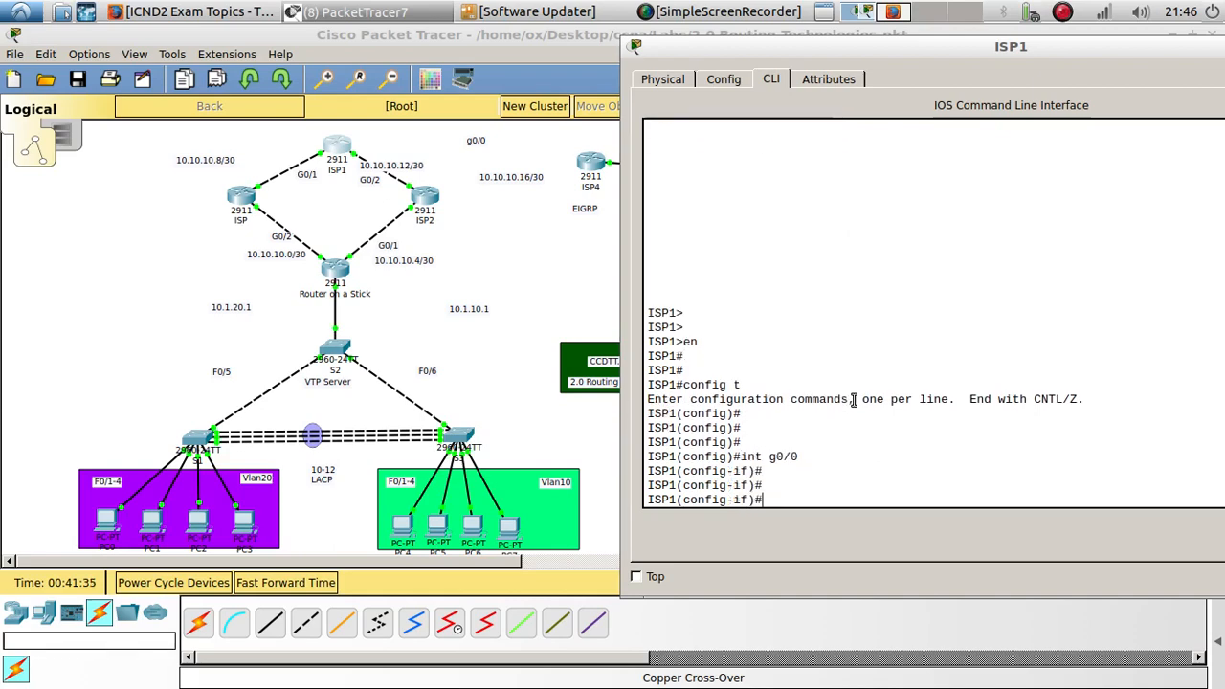
type("ip ad")
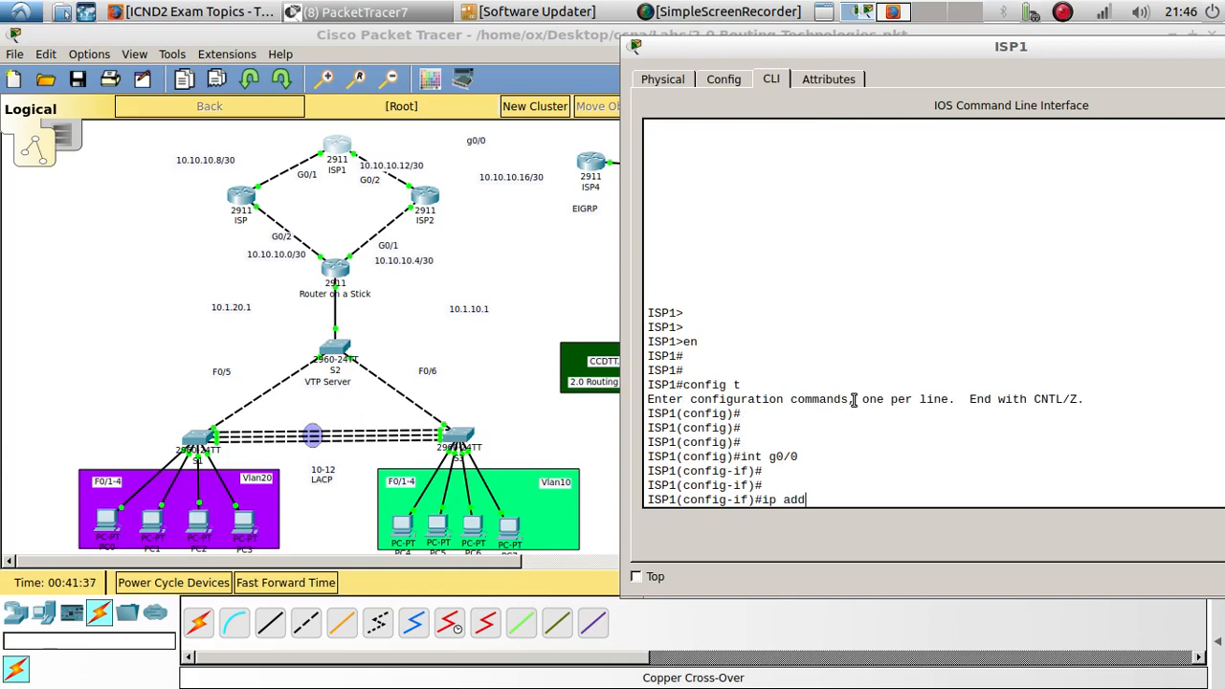
type("d")
key("Tab")
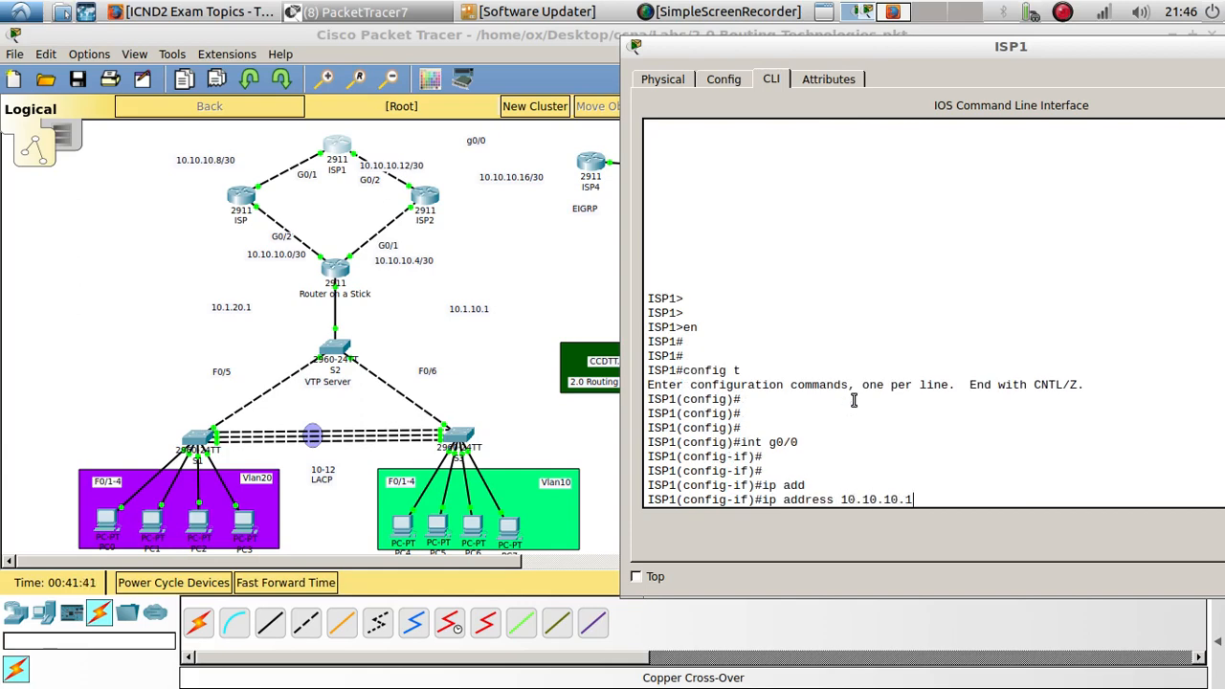
- Review ISP4's earlier configuration commands in its CLI, then close its window
left_click(594, 165)
scroll(682, 434, "up", 7)
scroll(683, 434, "up", 15)
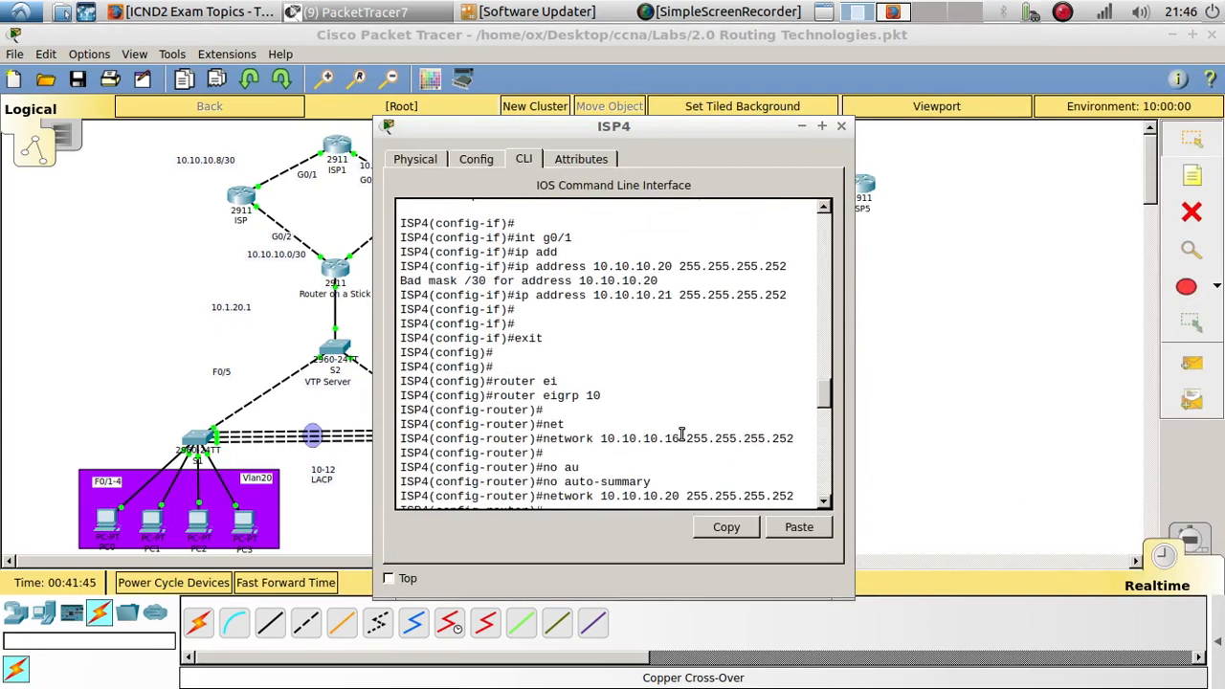
left_click(991, 305)
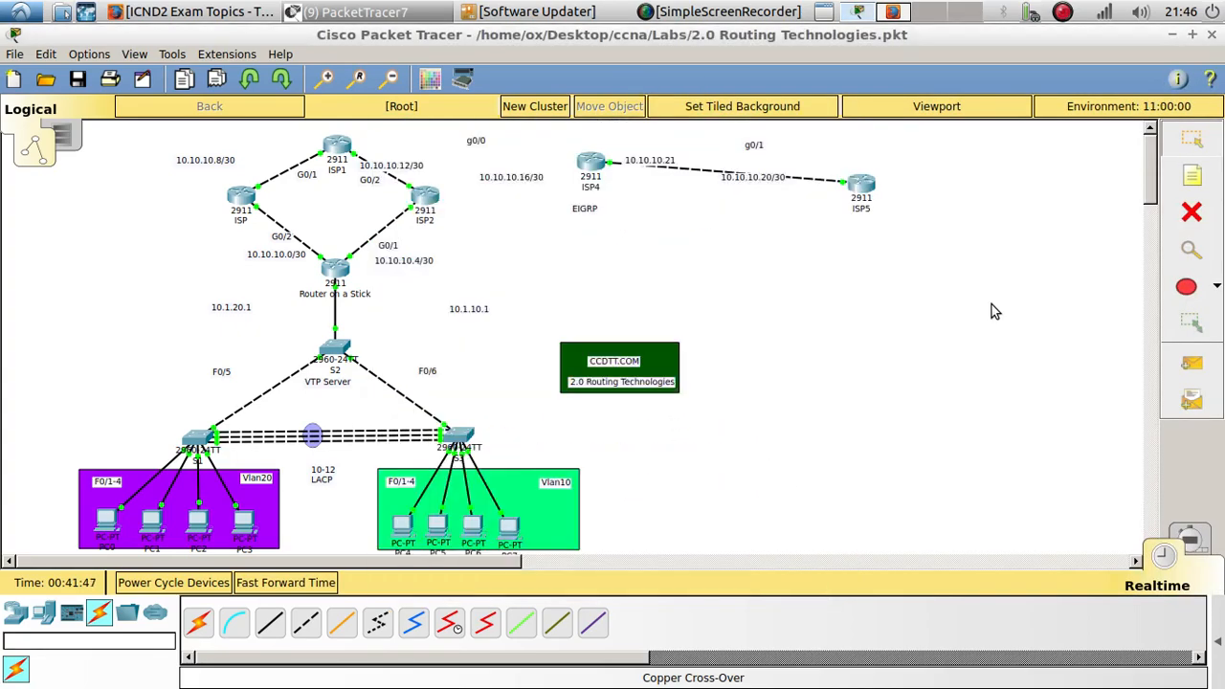
- Complete ISP1 g0/0's IP address with subnet mask 255.255.255.252
left_click(333, 153)
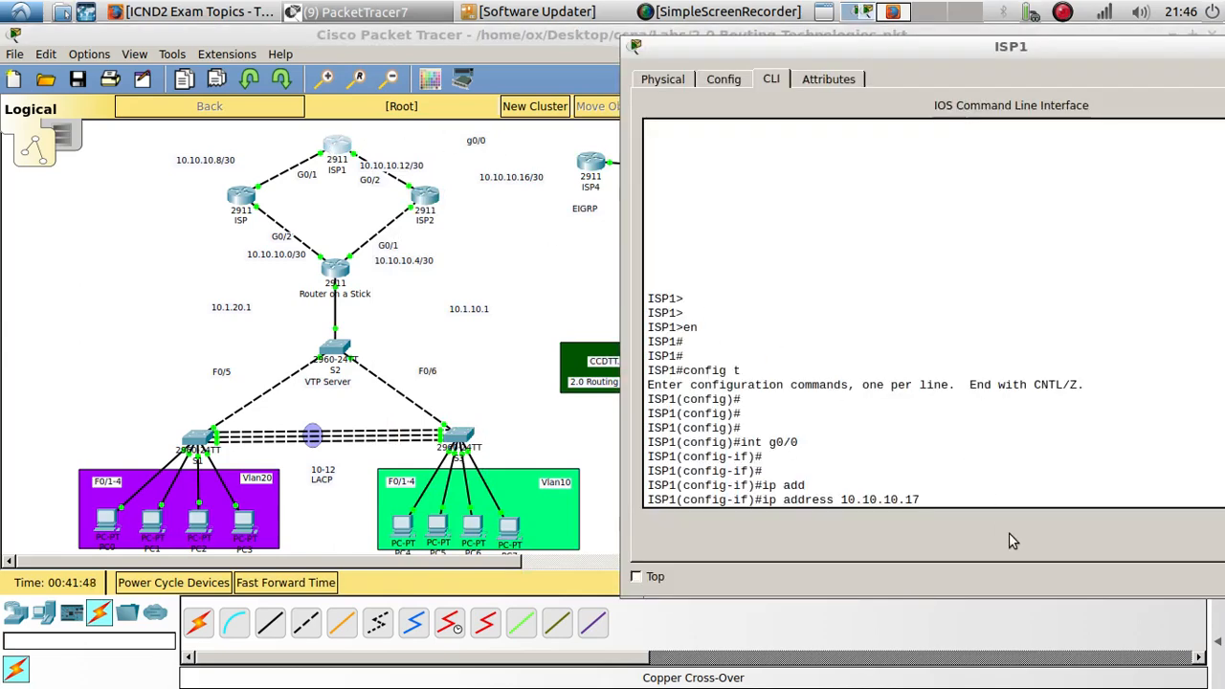
type("255.255.255.252")
key("Return")
key("Return")
key("Return")
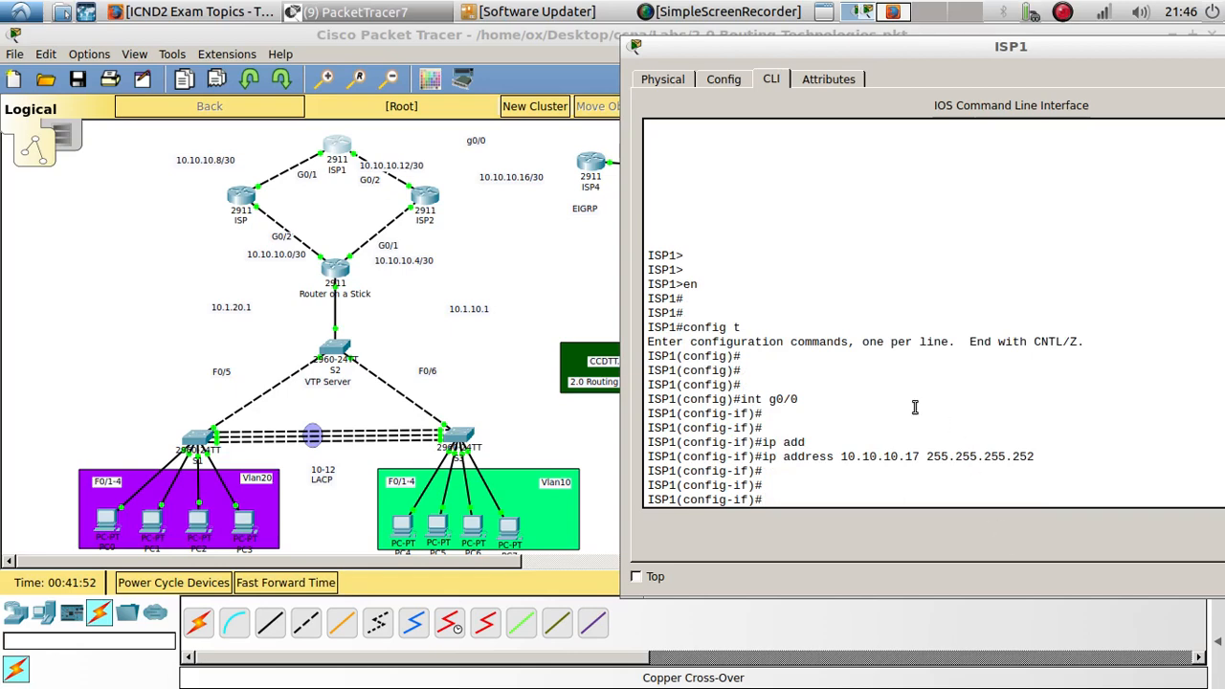
- Enable ISP1's g0/0 with no shutdown and exit interface configuration
type("no shu")
key("Tab")
key("Return")
key("Return")
key("Return")
key("Return")
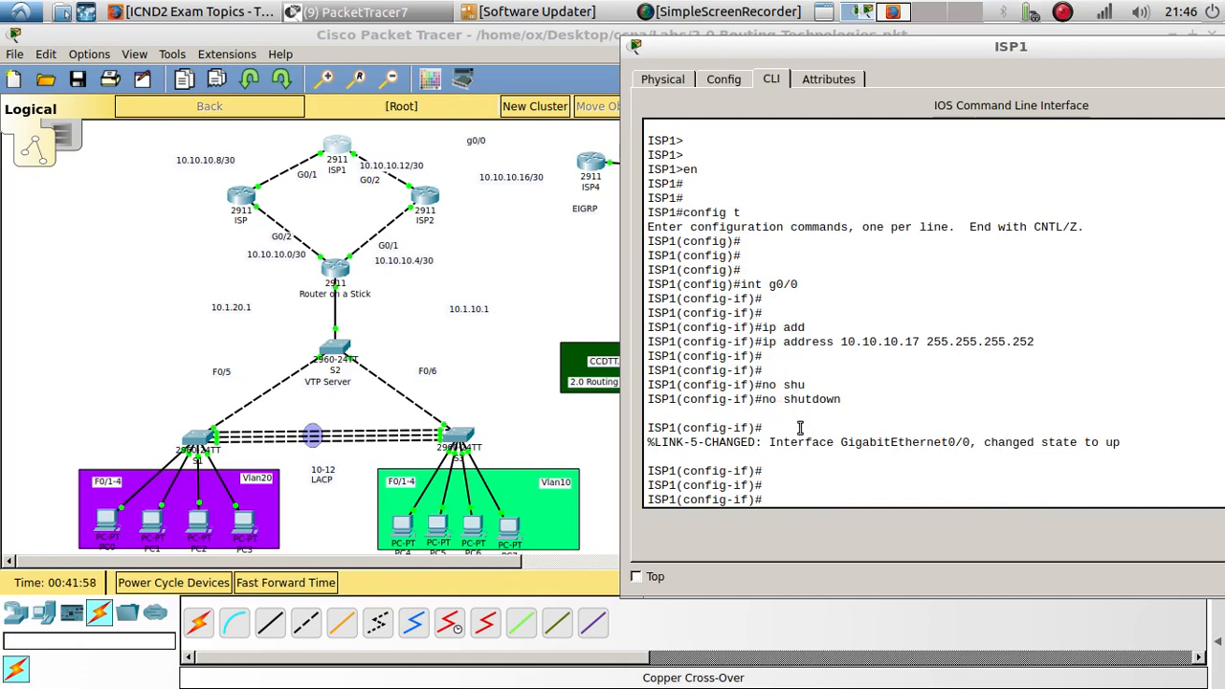
type("exit")
key("Return")
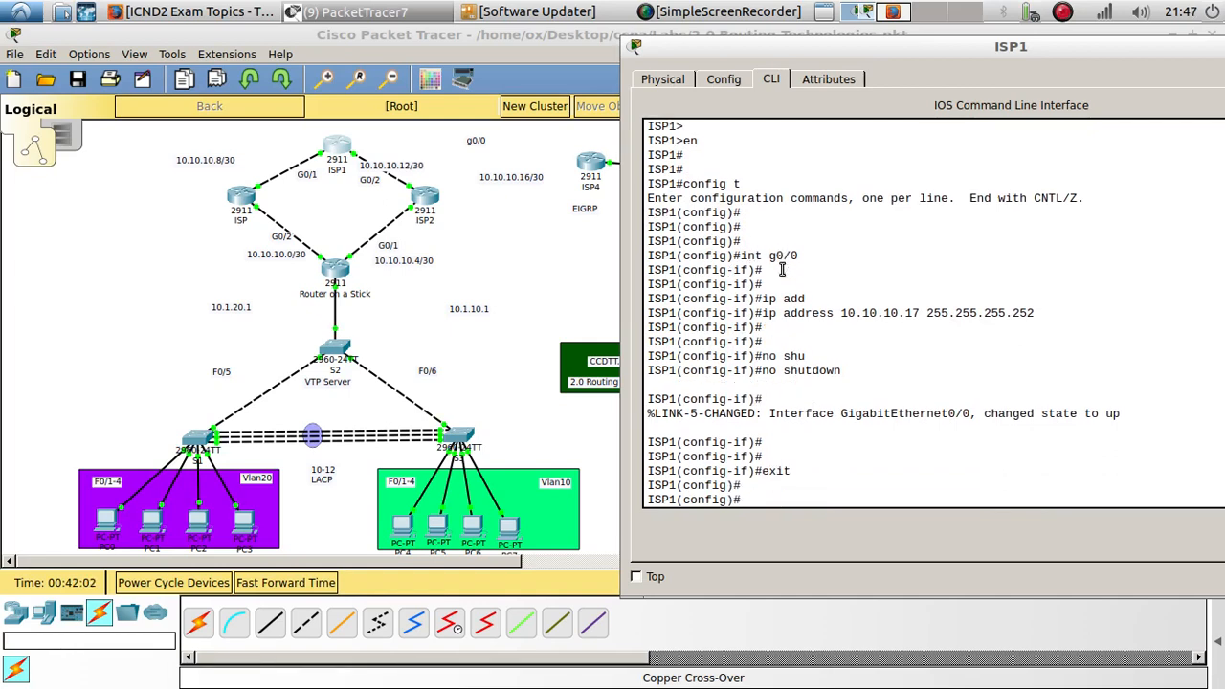
- Start EIGRP process 10 on ISP1 and disable auto-summary
type("rou")
key("Tab")
type("ei")
key("Tab")
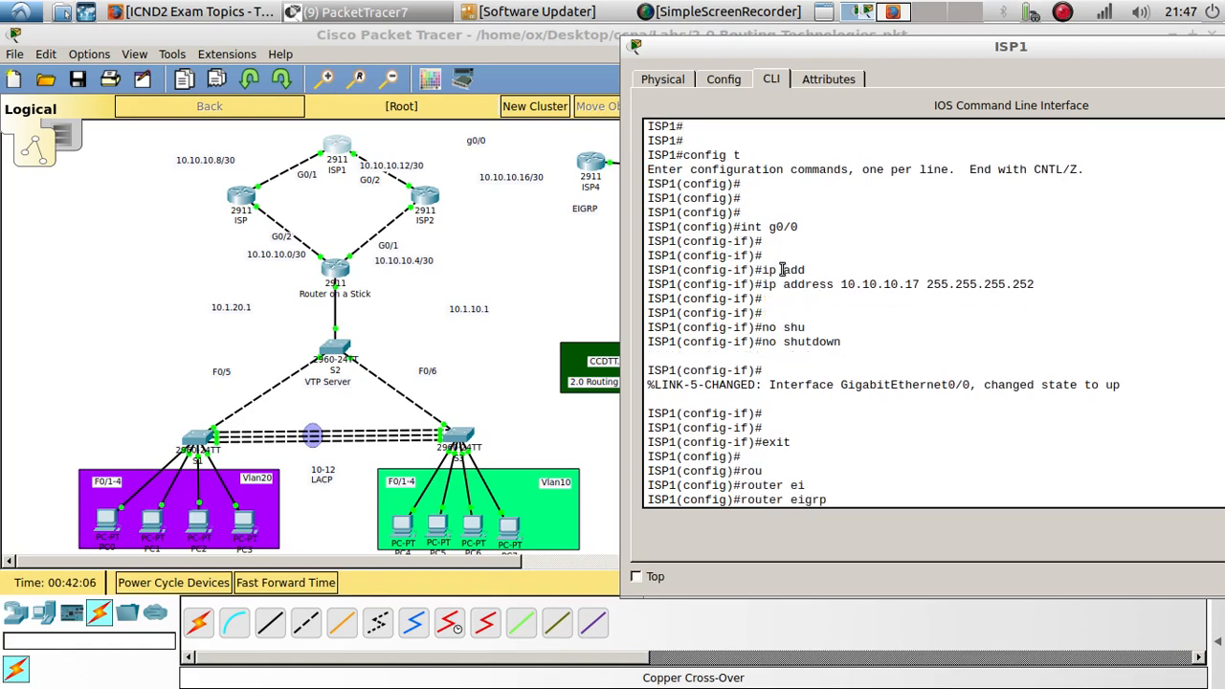
key("Return")
key("Return")
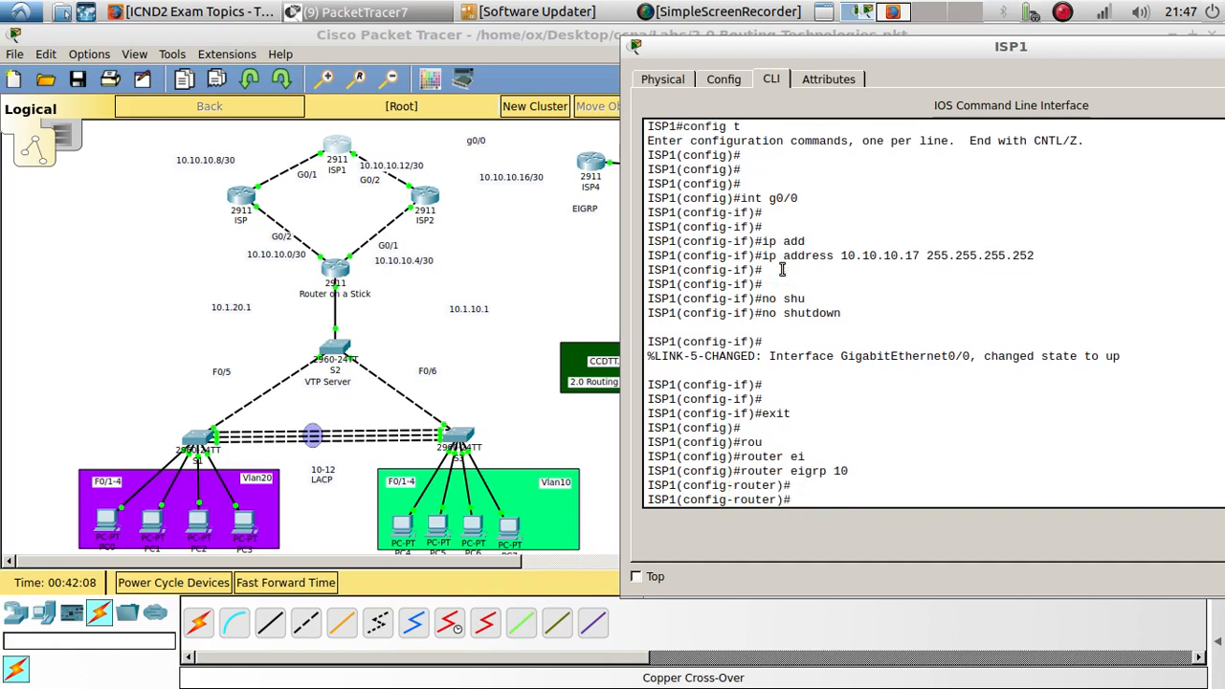
type("no au")
key("Tab")
key("Return")
key("Return")
key("Return")
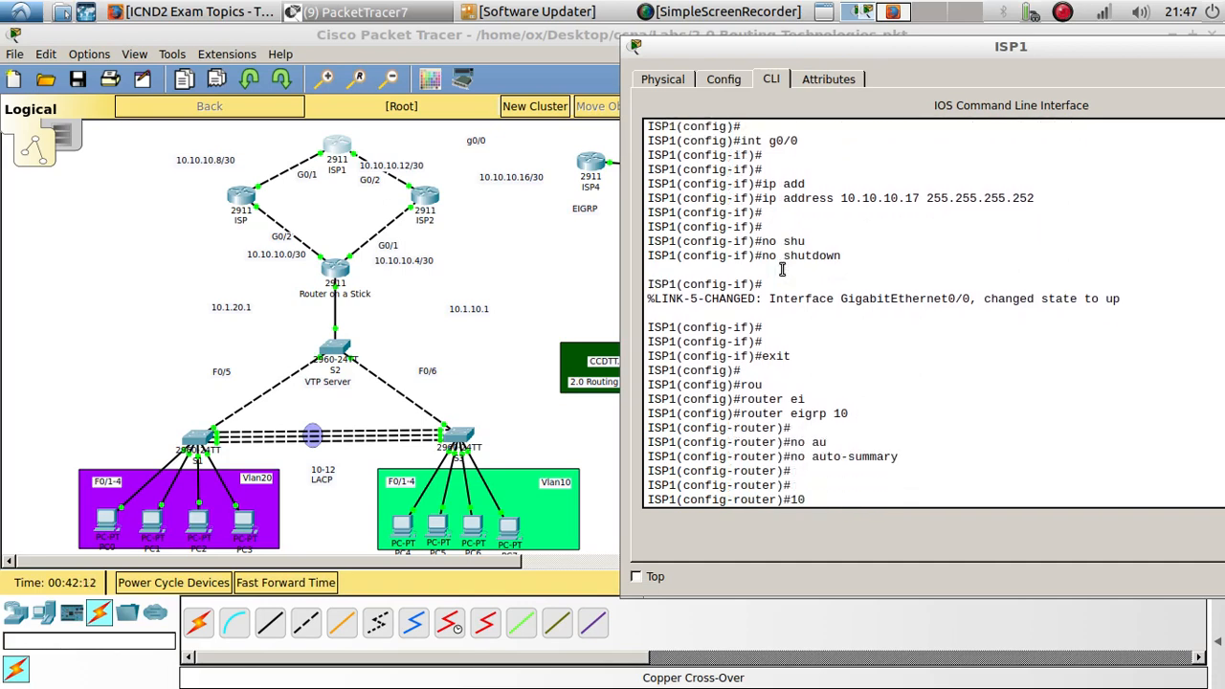
- Advertise network 10.10.10.16 255.255.255.252 in ISP1's EIGRP 10 and exit router configuration
type("net")
key("Tab")
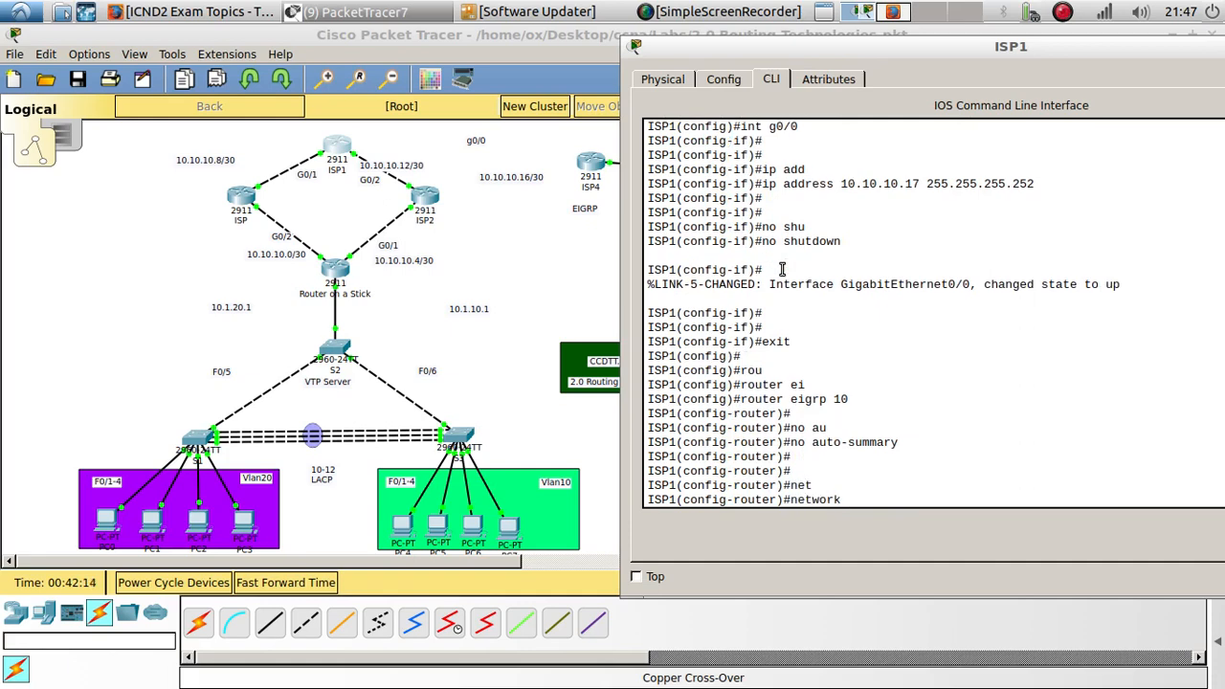
type("10.10.10.16 255")
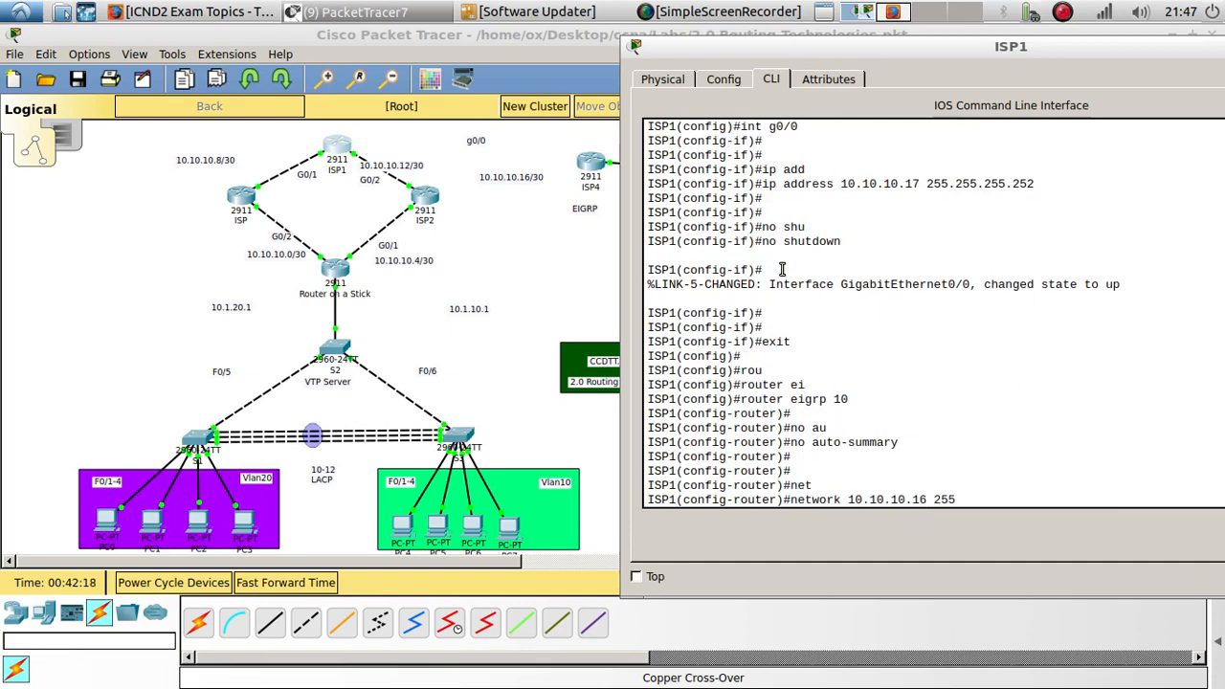
type(".255.255.252")
key("Return")
key("Return")
key("Return")
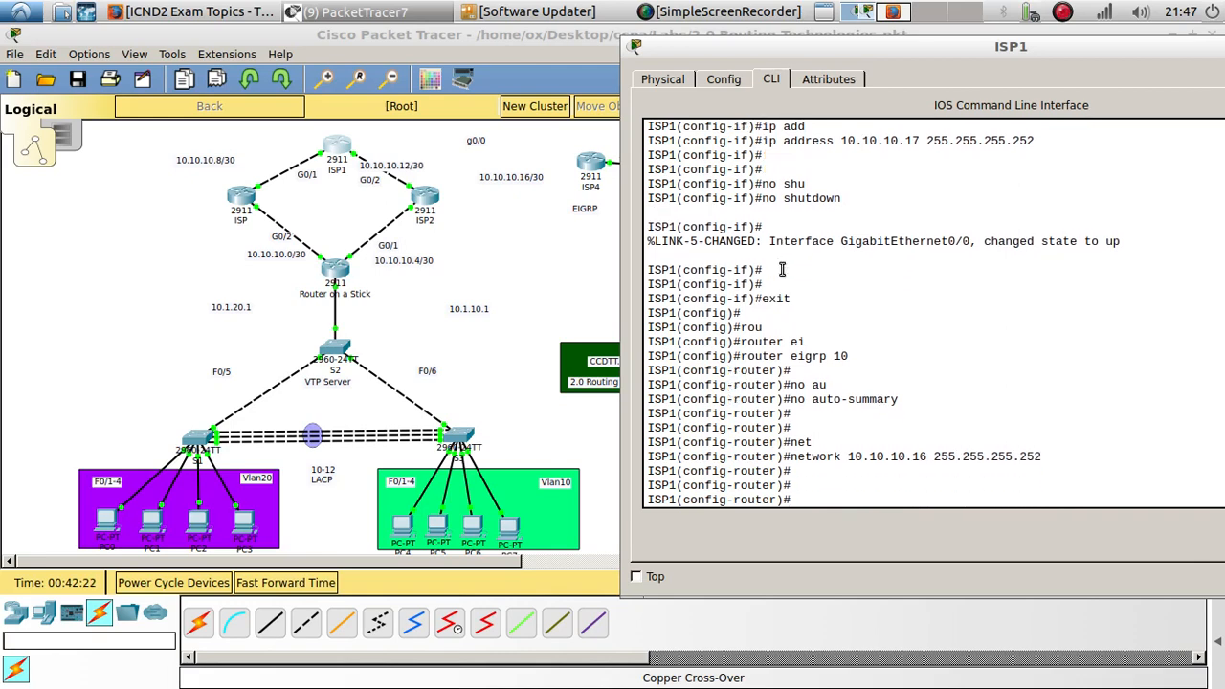
type("exit")
key("Return")
key("Return")
key("Return")
key("Return")
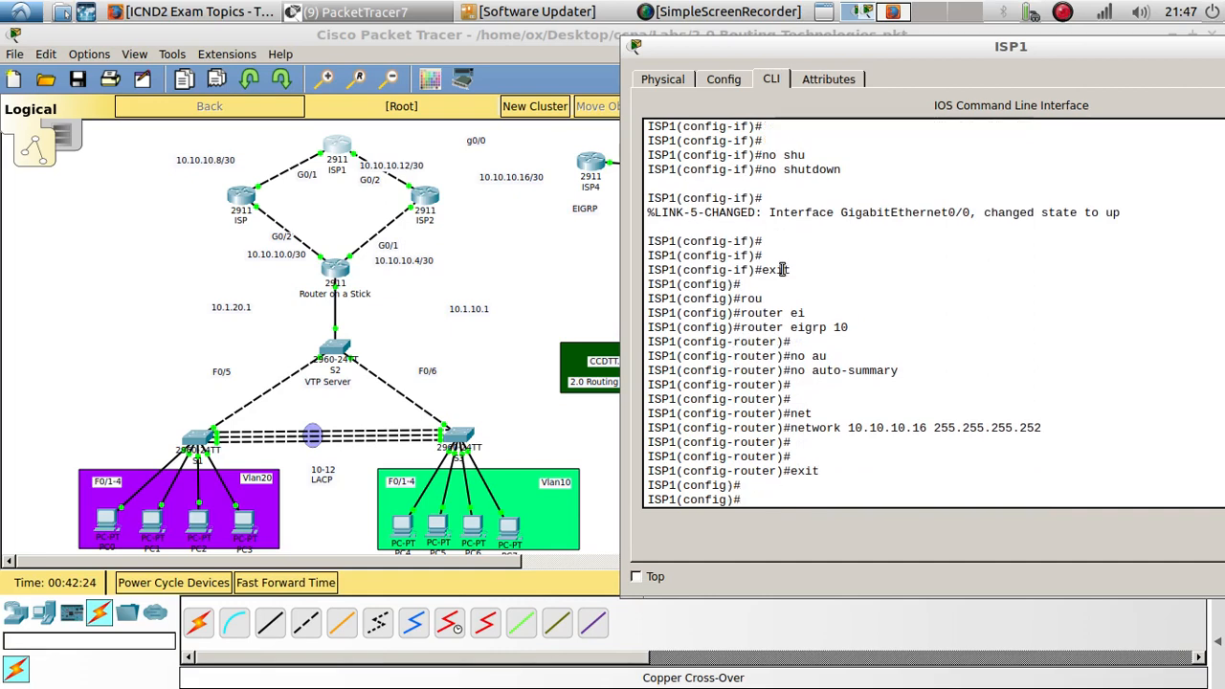
- Connect ISP1's GigabitEthernet0/0 to ISP4's GigabitEthernet0/0 with a copper cross-over cable
left_click(305, 623)
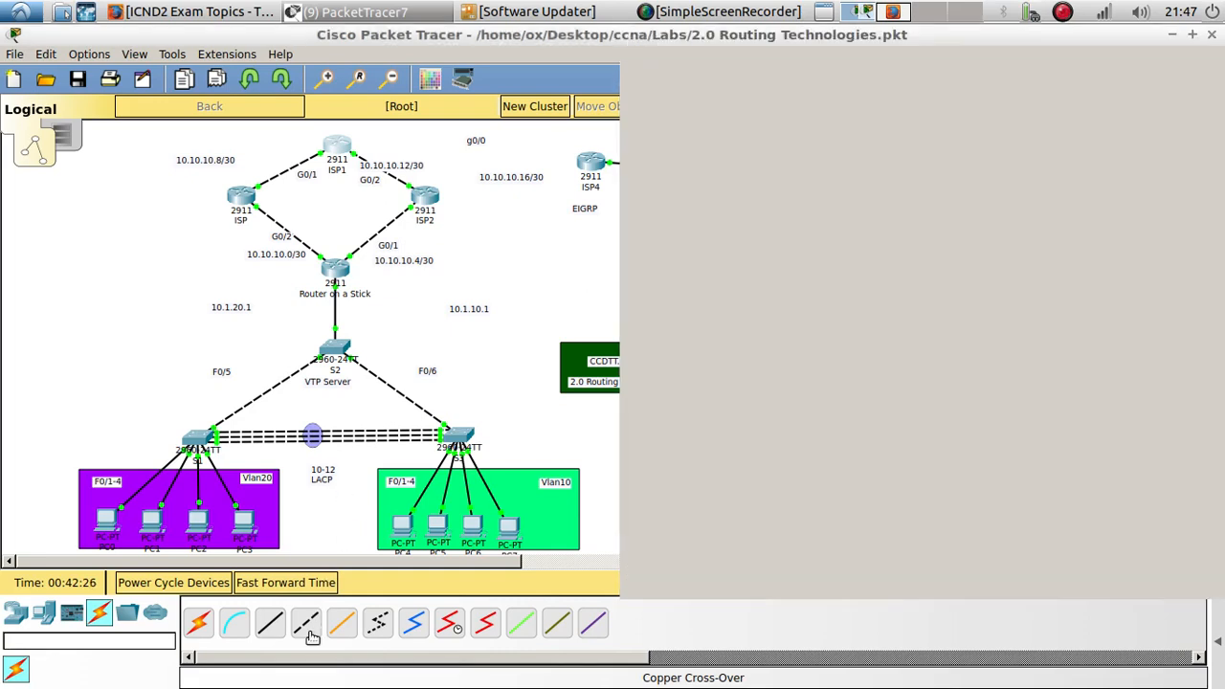
left_click(340, 147)
left_click(410, 195)
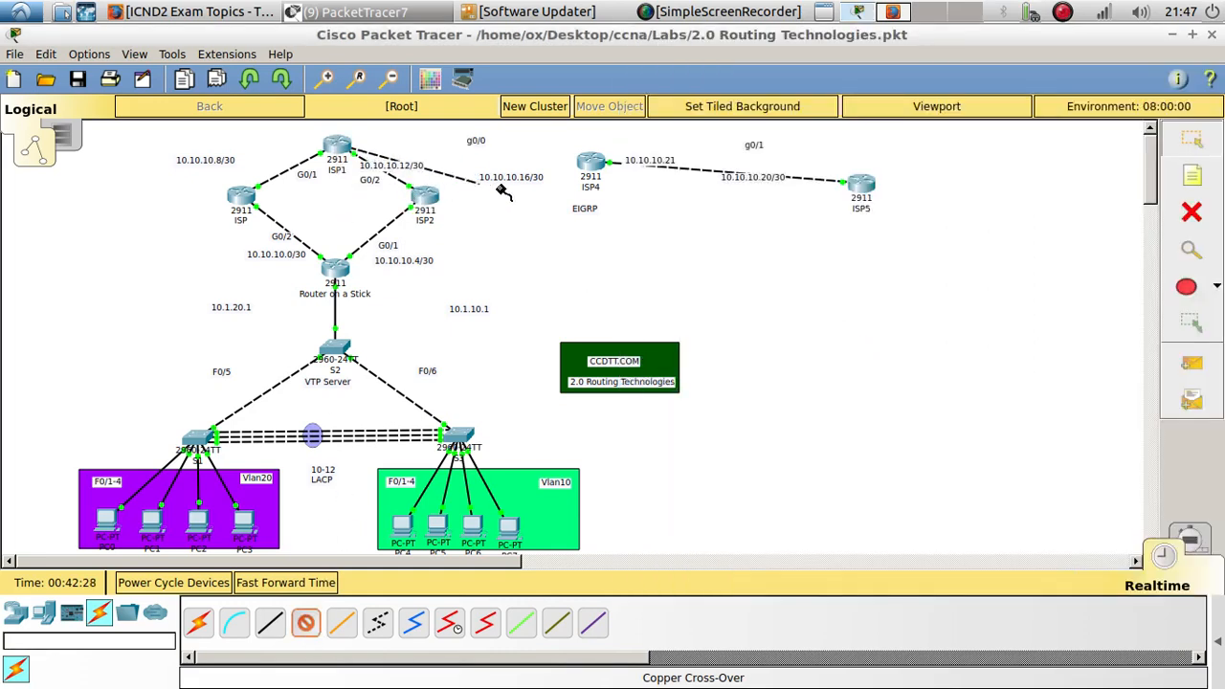
left_click(588, 163)
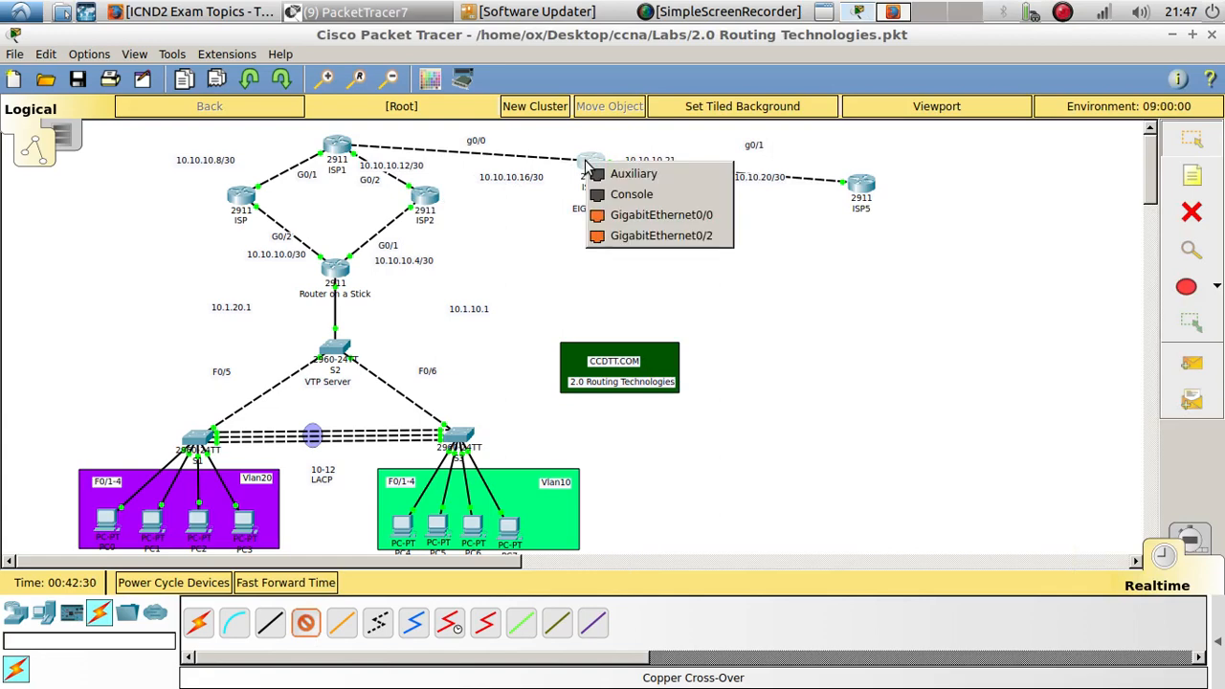
left_click(615, 222)
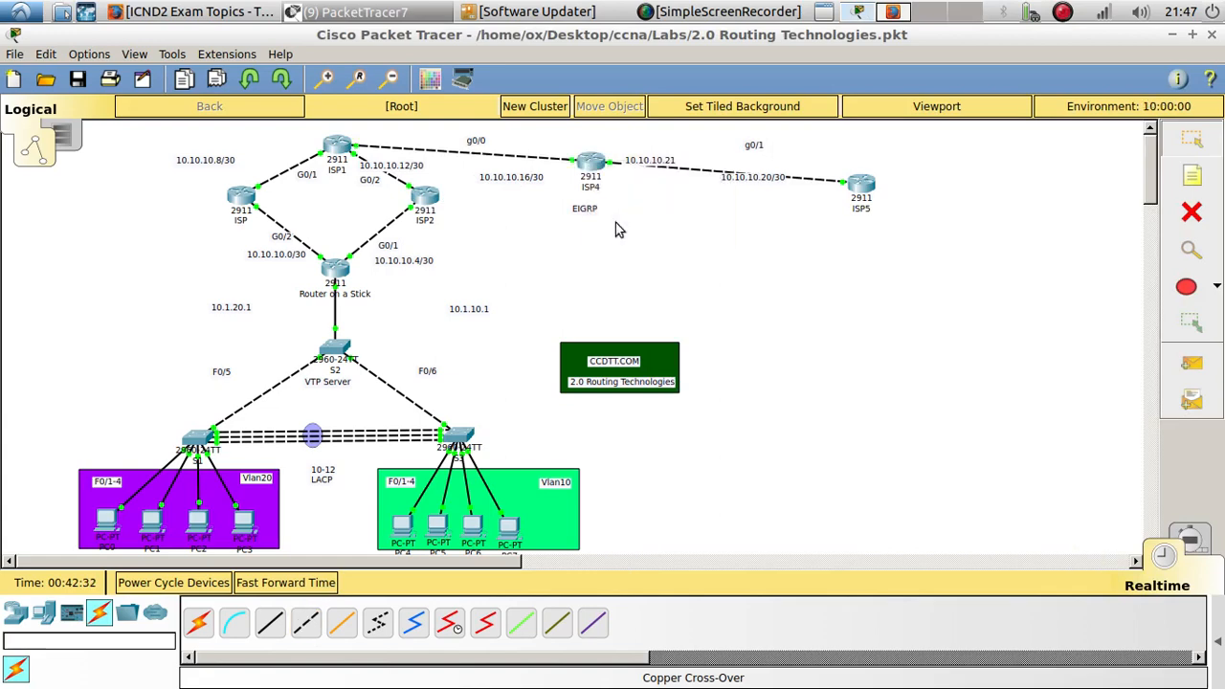
- Reopen ISP1's CLI and return to privileged mode
left_click(331, 146)
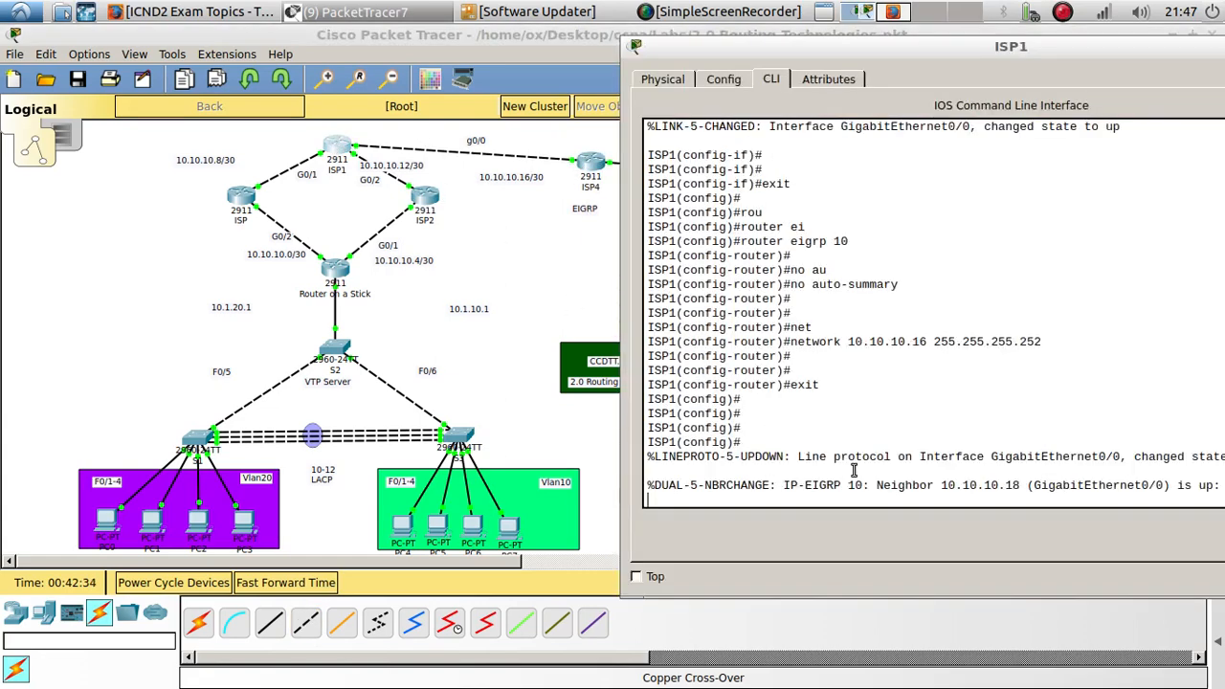
left_click_drag(805, 482, 841, 484)
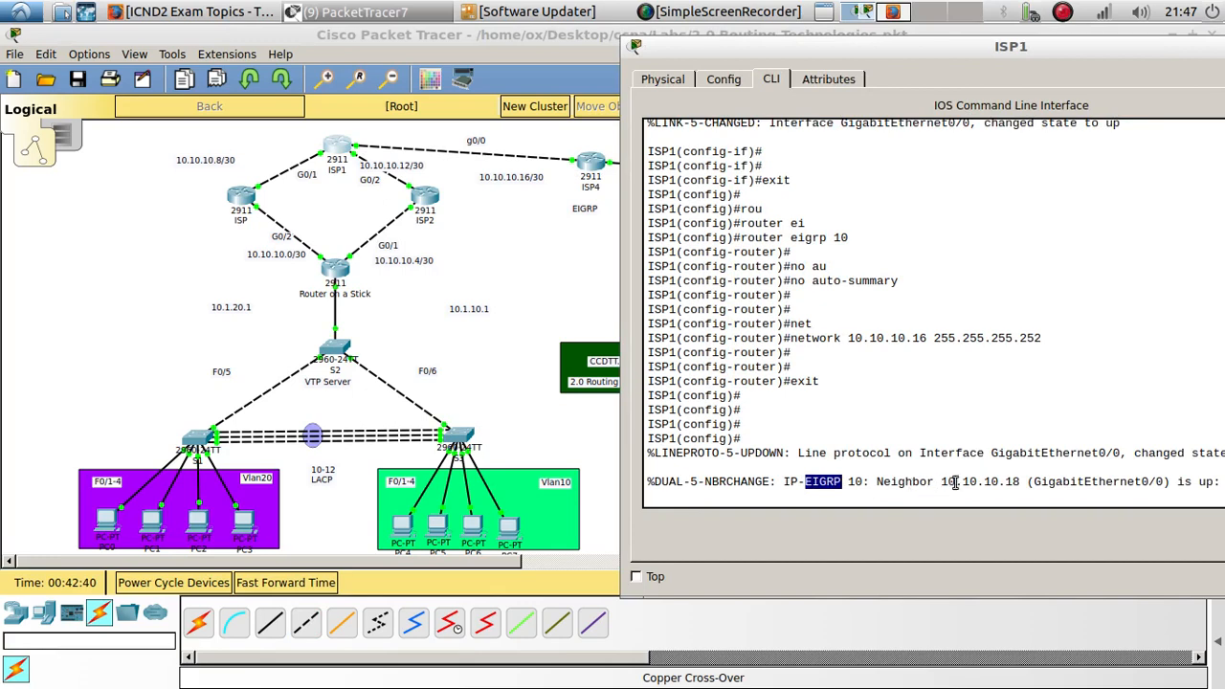
left_click(1009, 503)
key("Return")
key("Return")
key("Return")
type("end")
key("Return")
key("Return")
key("Return")
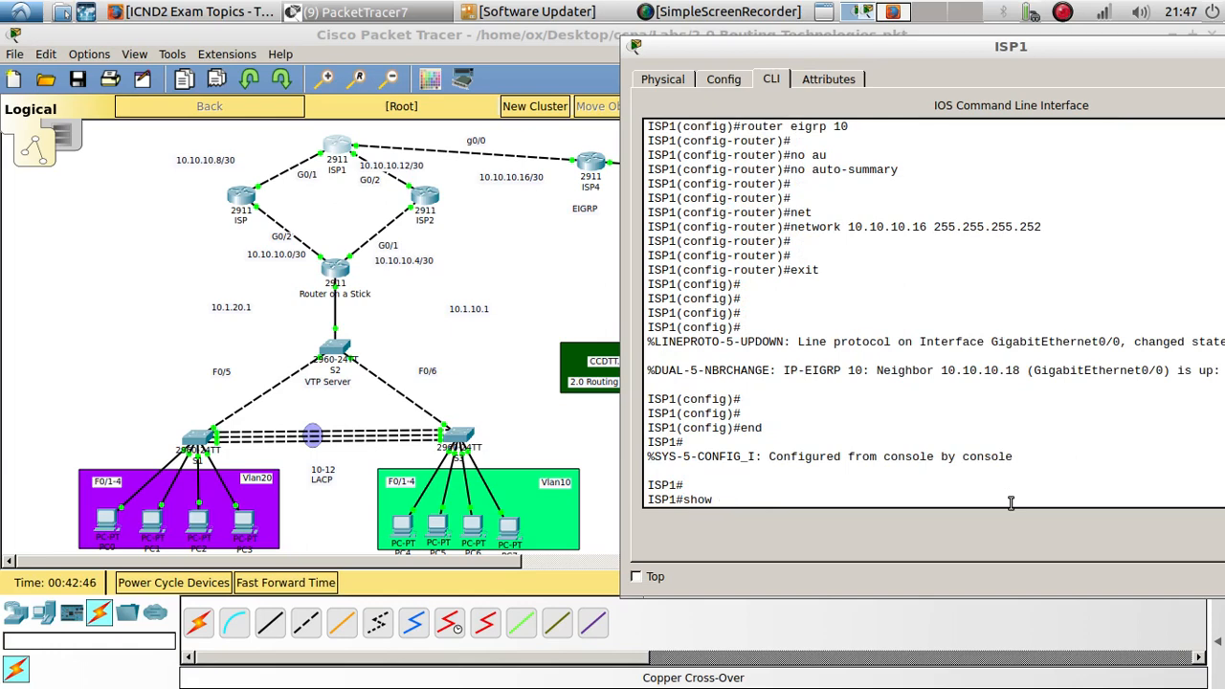
- Display ISP1's EIGRP neighbors
type("show ip ei")
key("Tab")
type("ne")
key("Tab")
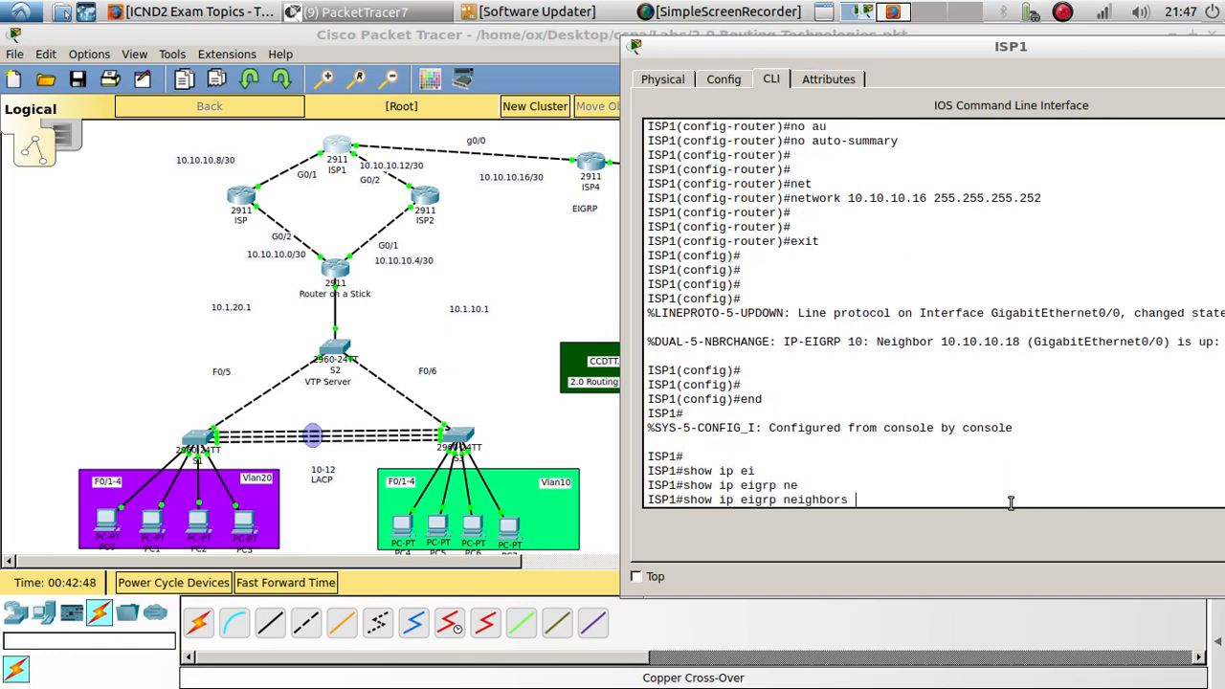
key("Return")
key("Return")
key("Return")
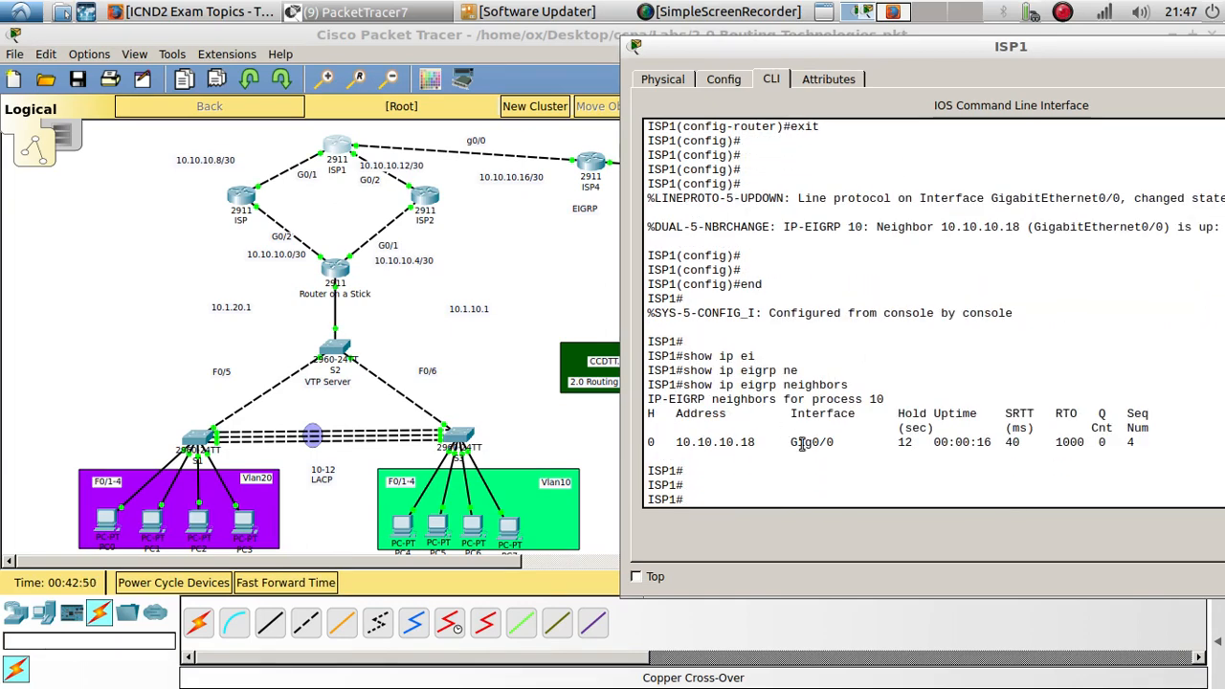
- Display ISP1's IP routing table and highlight the OSPF and EIGRP routes in it
type("show ip rou")
key("Tab")
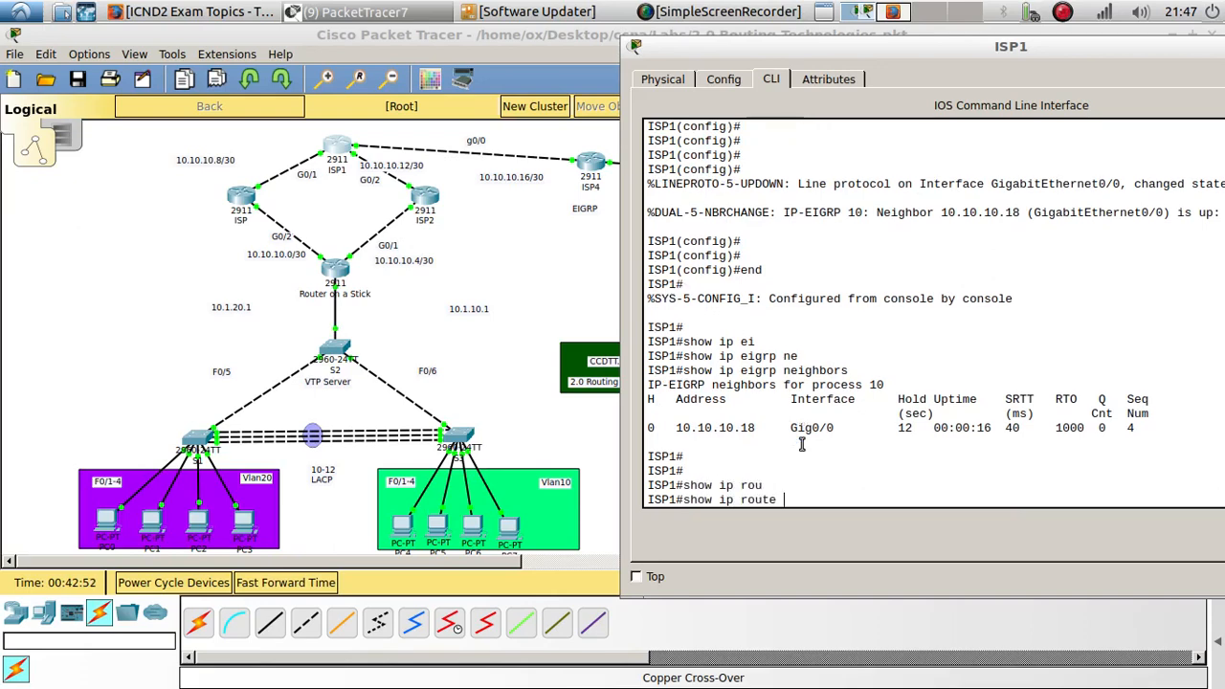
key("Return")
key("space")
key("Return")
key("Return")
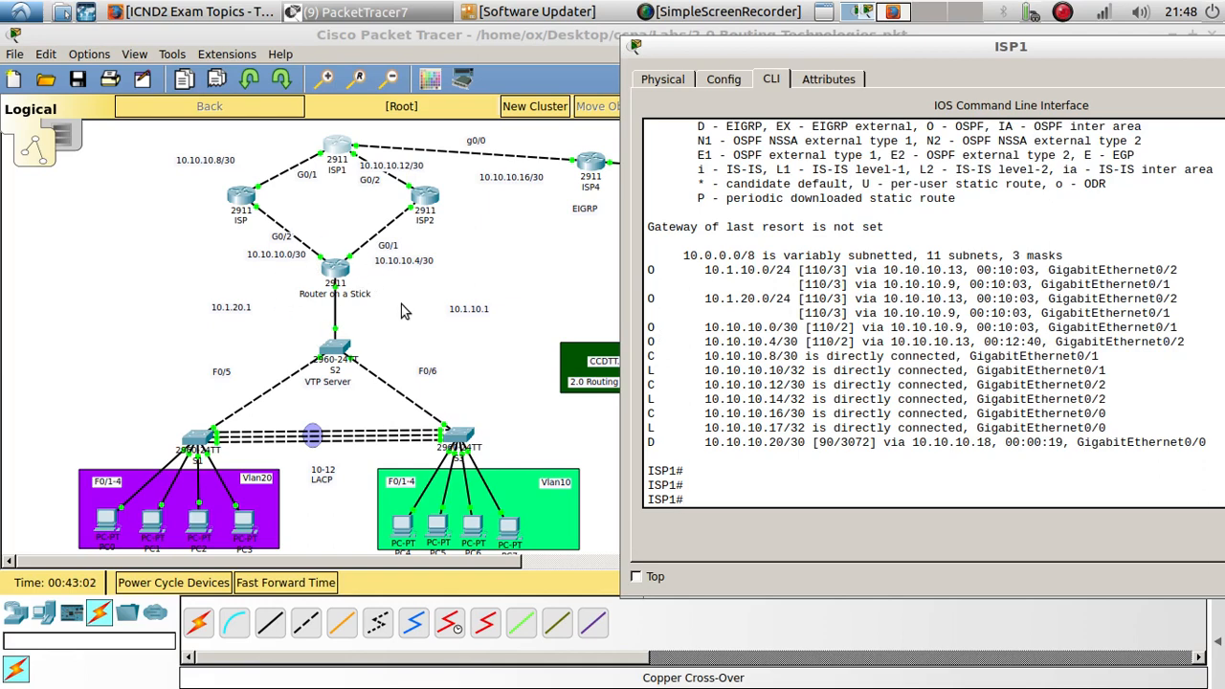
left_click_drag(652, 341, 647, 276)
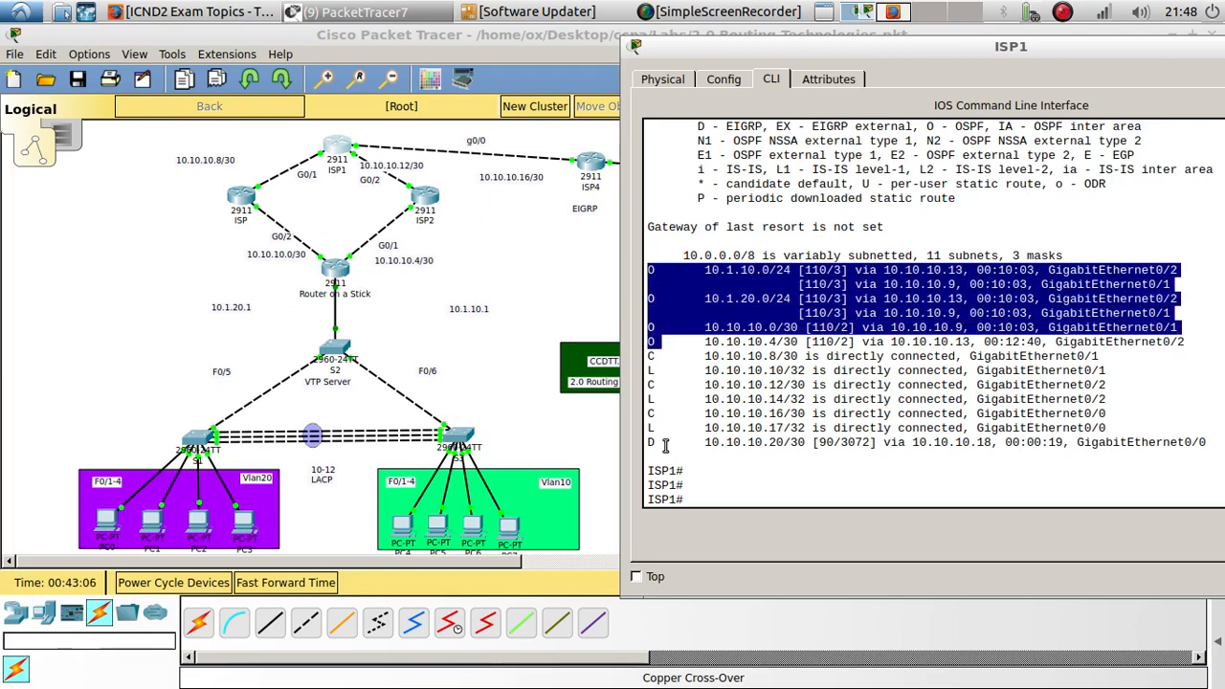
left_click_drag(662, 442, 650, 444)
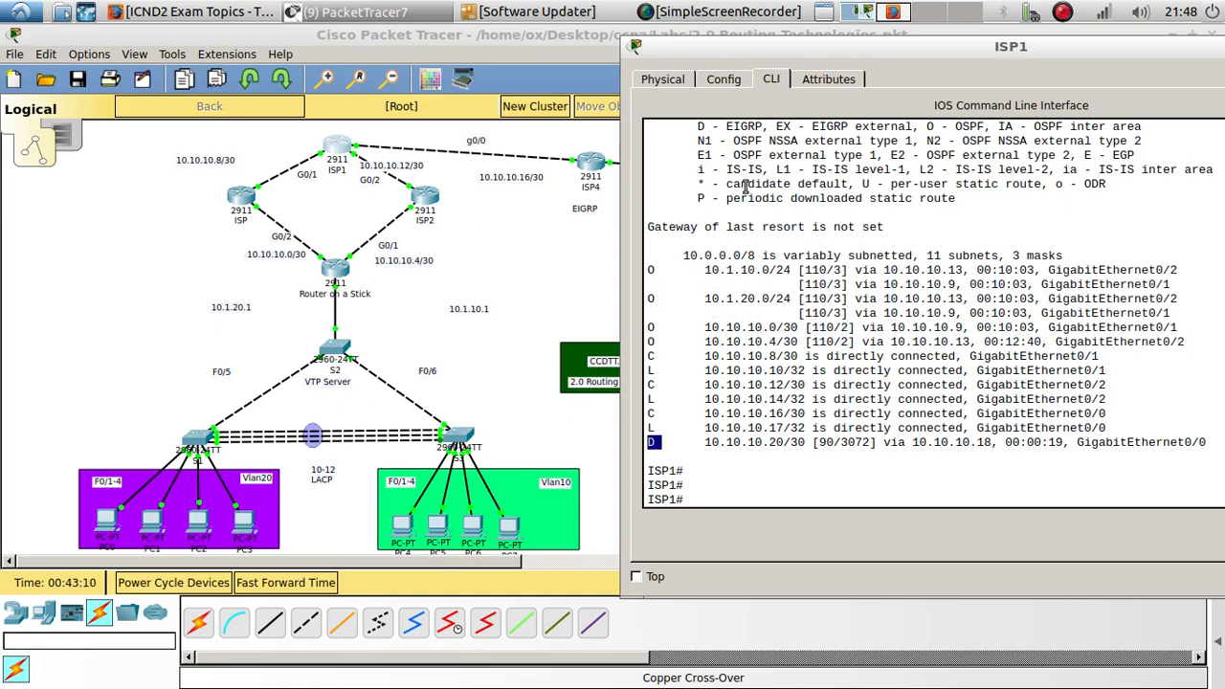
- Ping 10.10.10.21 from ISP1
left_click_drag(769, 47, 1112, 97)
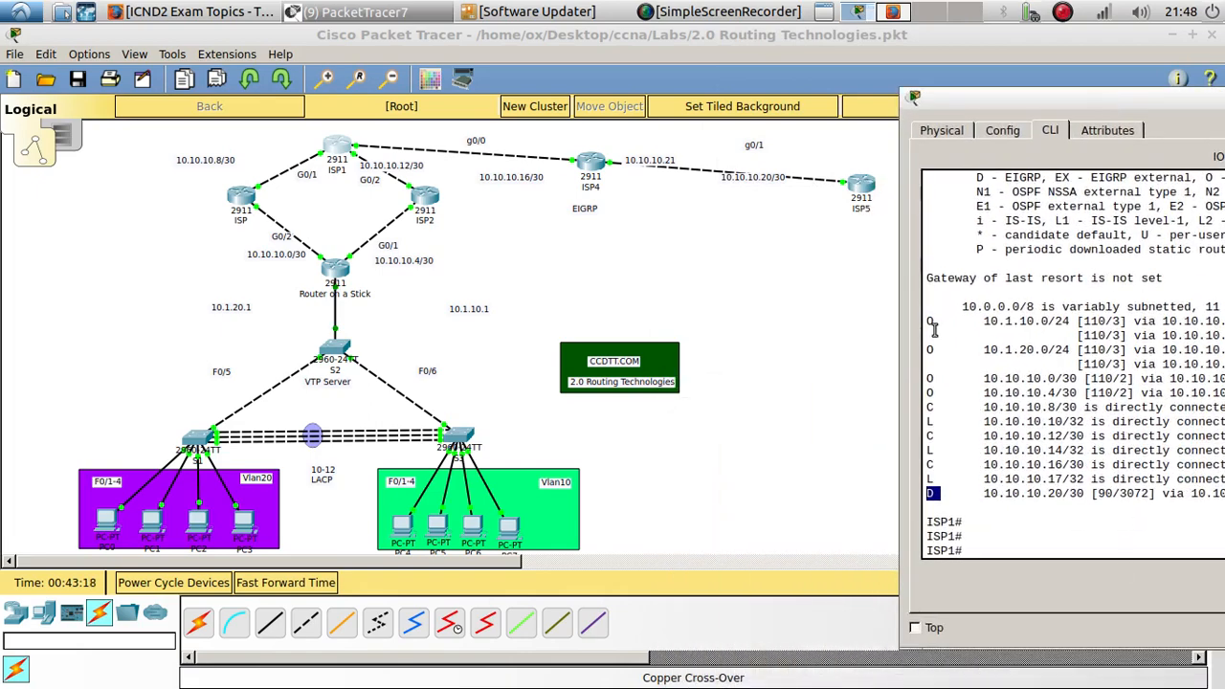
type("ping")
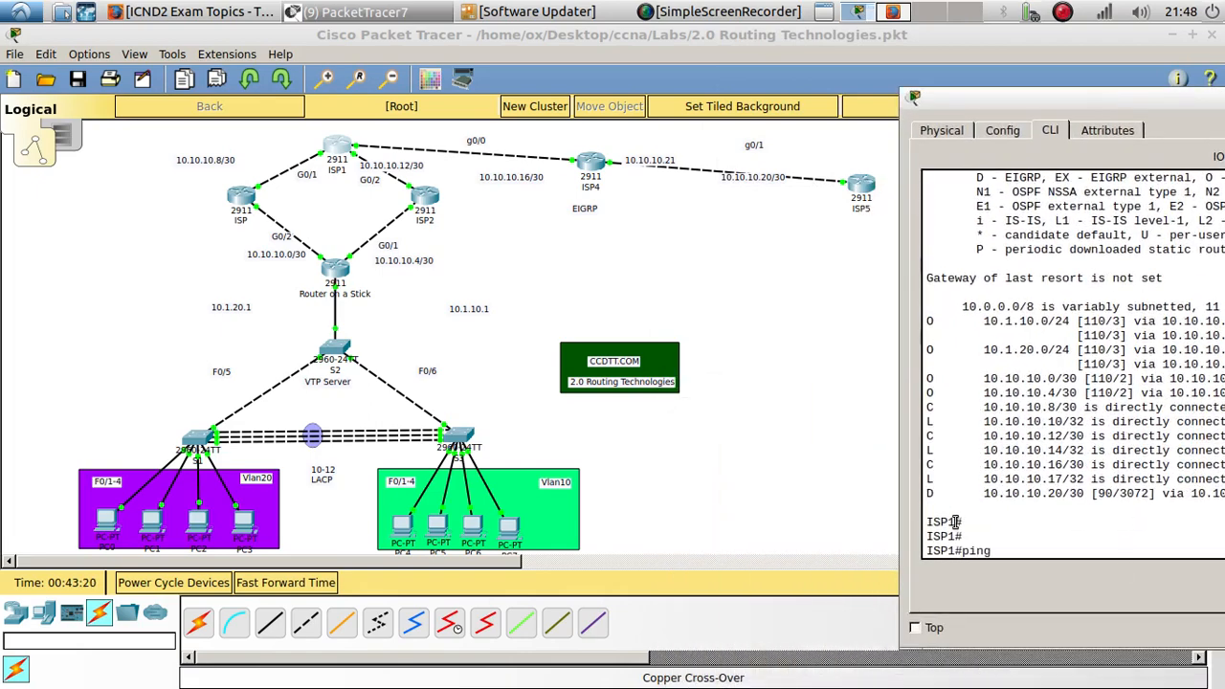
type(" 10.10.")
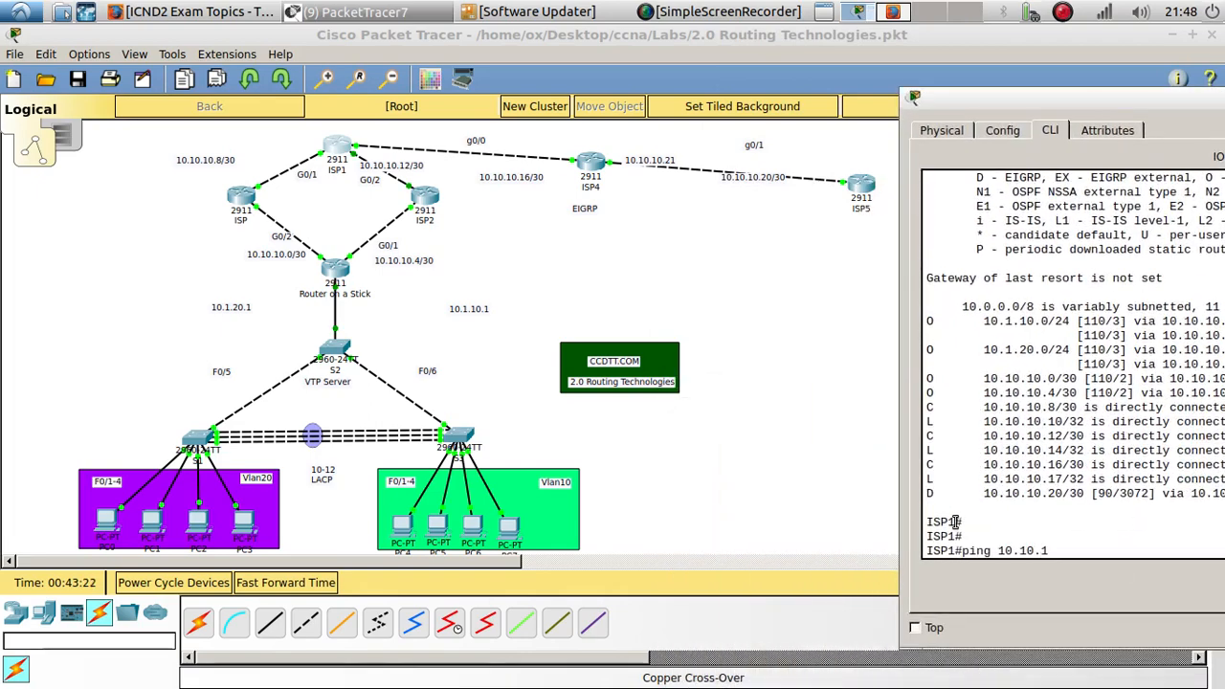
type("10")
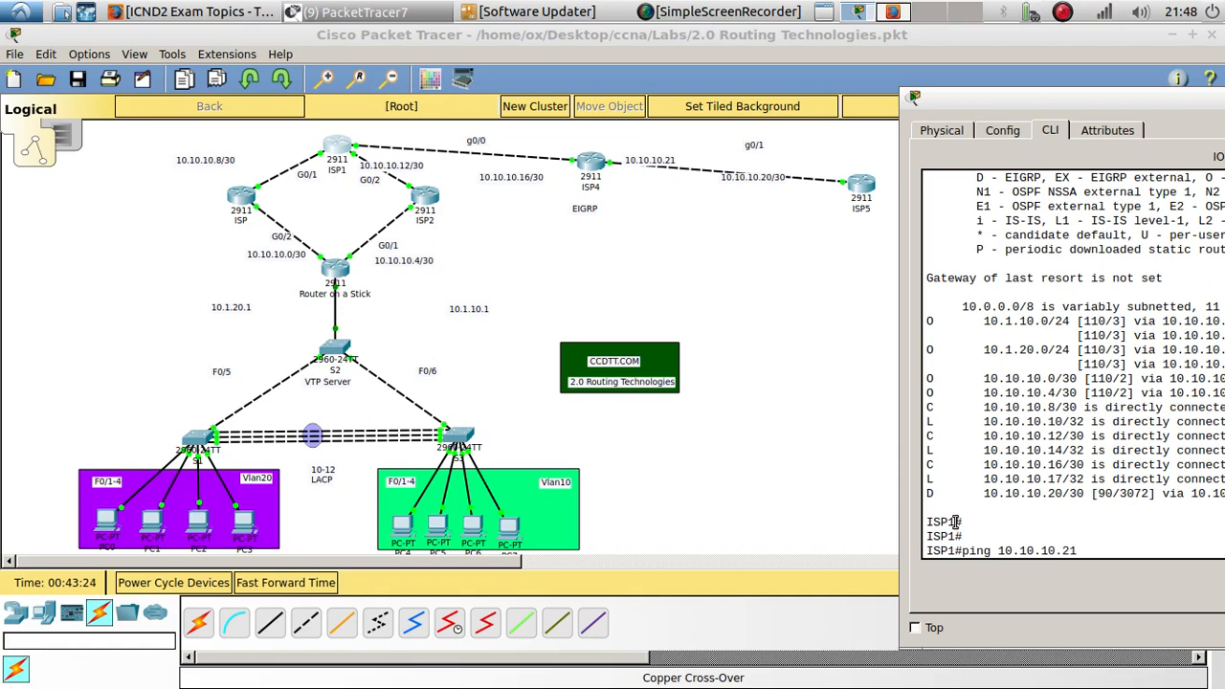
type(".21")
key("Return")
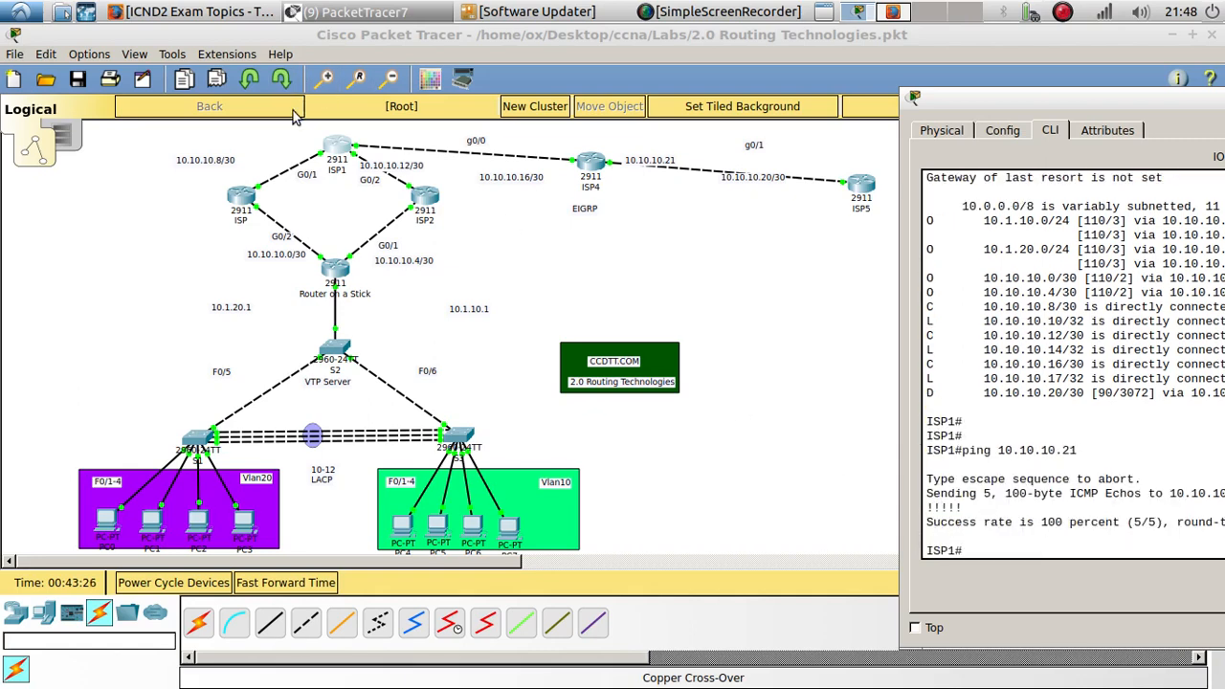
- Open the Router on a Stick CLI and ping 10.10.10.21 from it
left_click(345, 272)
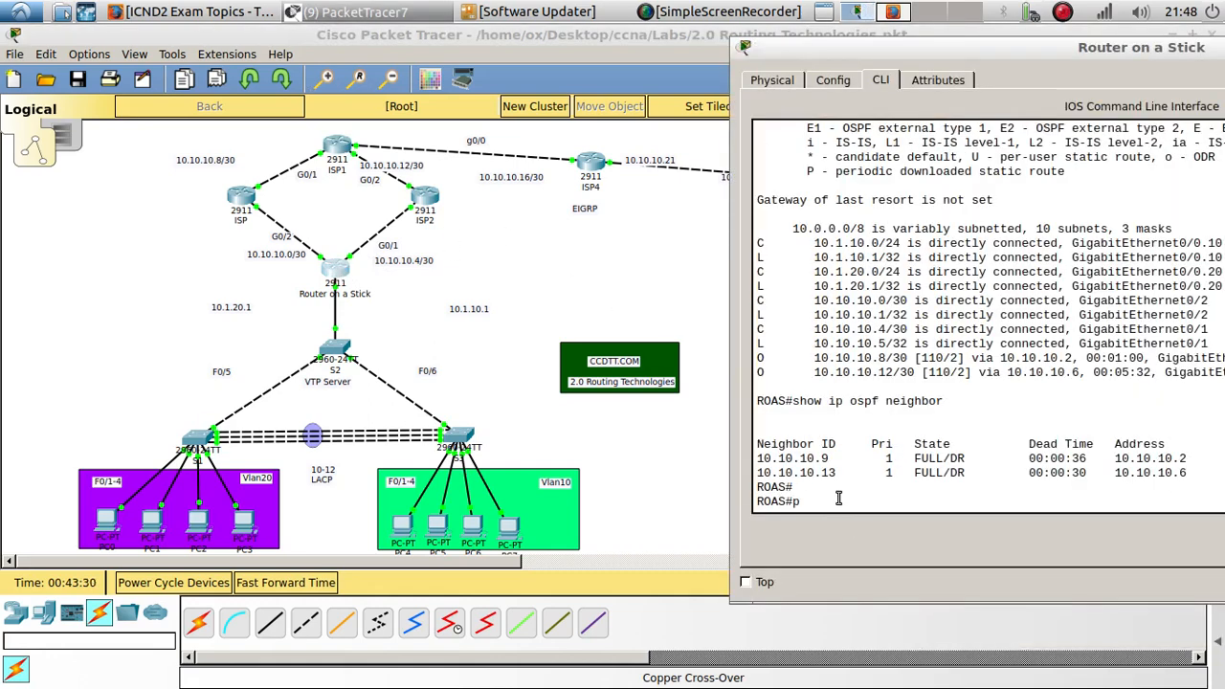
type("ping 10.10.10.21")
key("Return")
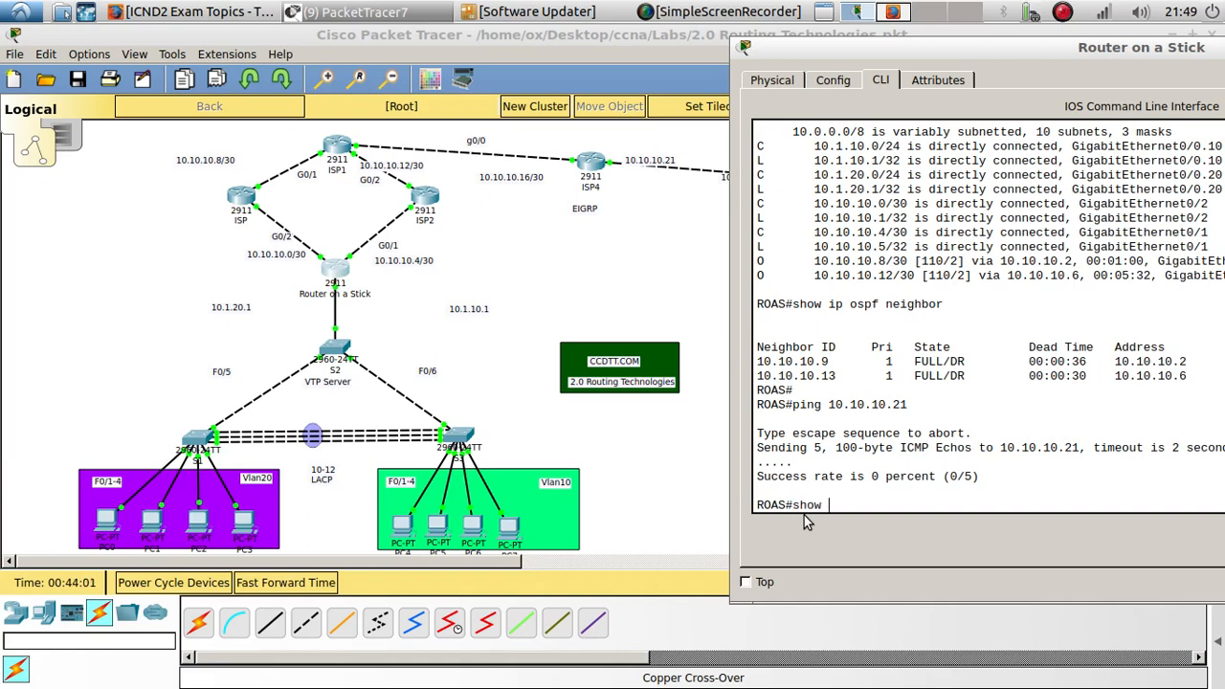
- Display the Router on a Stick's IP routing table
type("ip rou")
key("Tab")
key("Return")
key("Return")
key("Return")
key("Return")
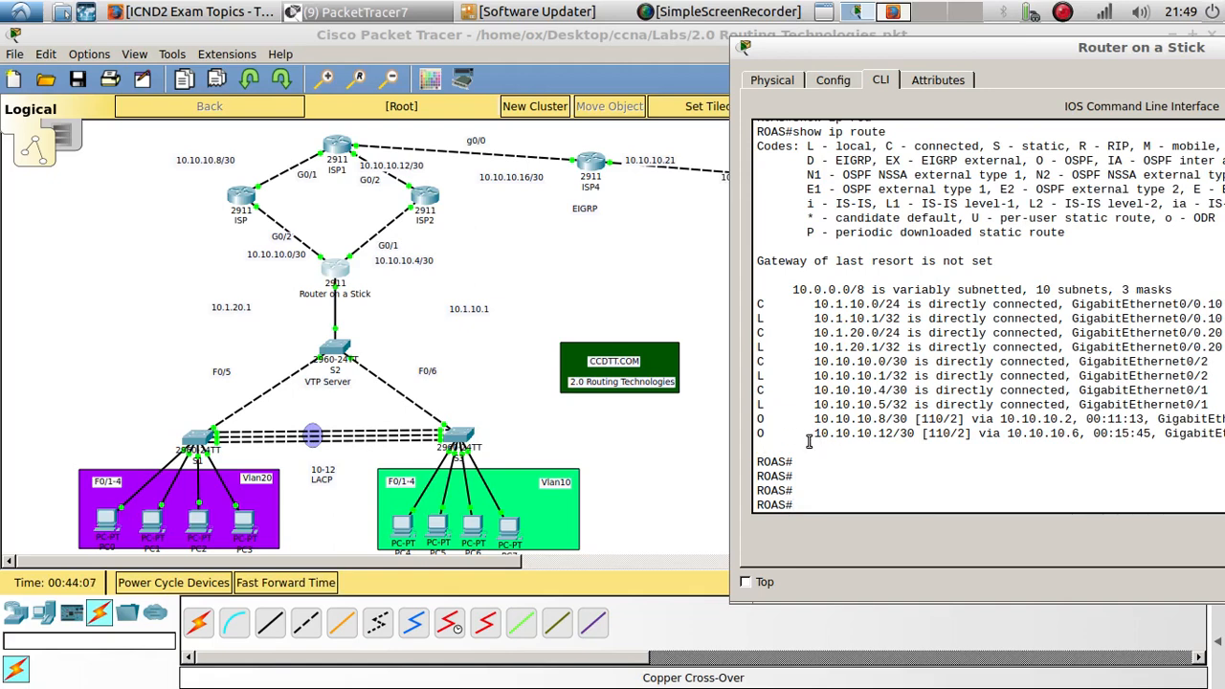
- Return to ISP1's CLI and display its IP routing table again from the command history
left_click(333, 148)
key("Up")
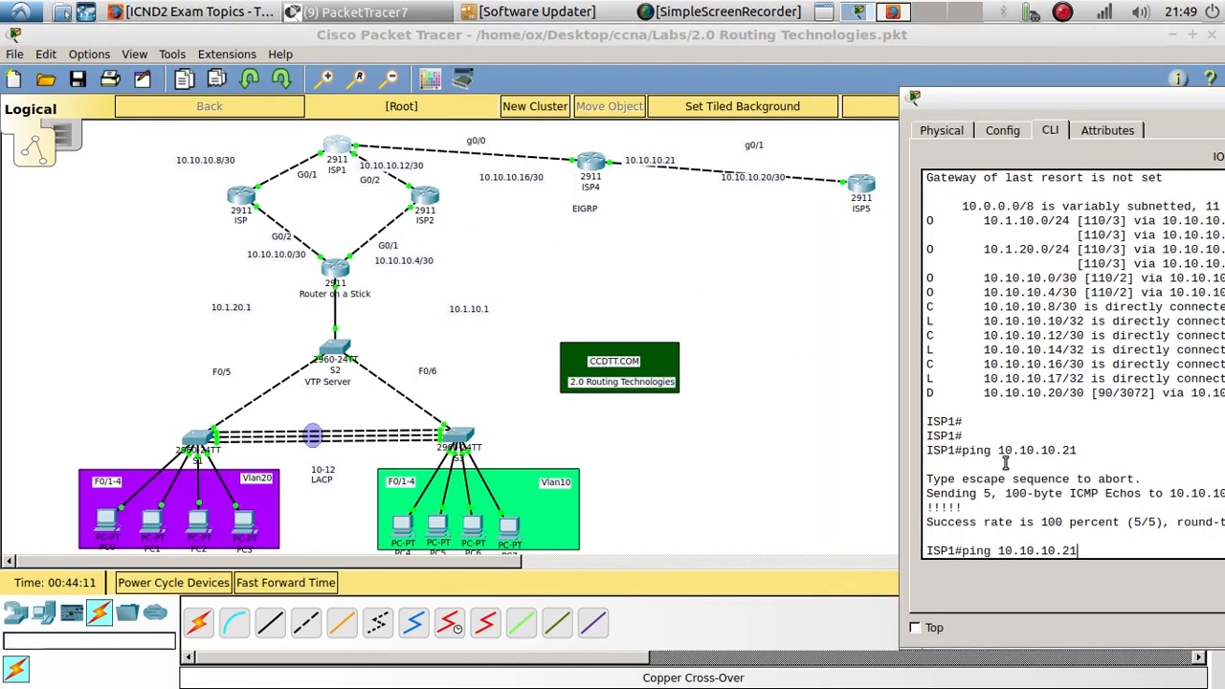
key("Up")
key("Up")
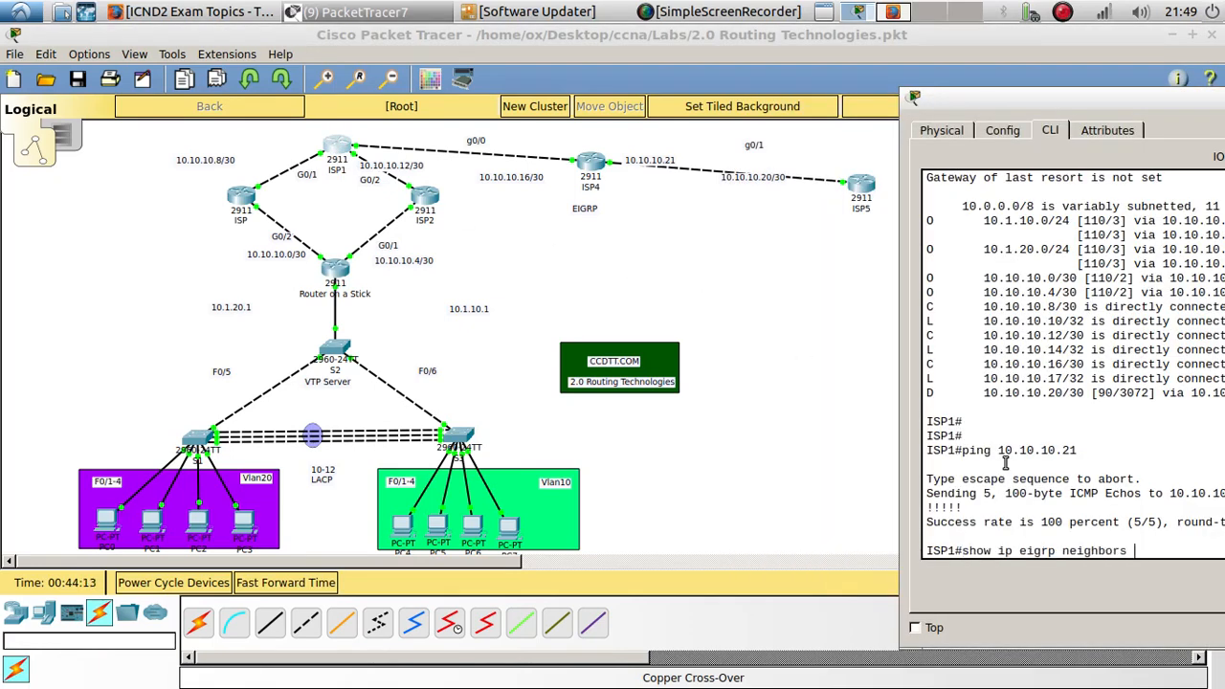
key("Down")
key("Return")
key("Return")
key("Return")
key("Return")
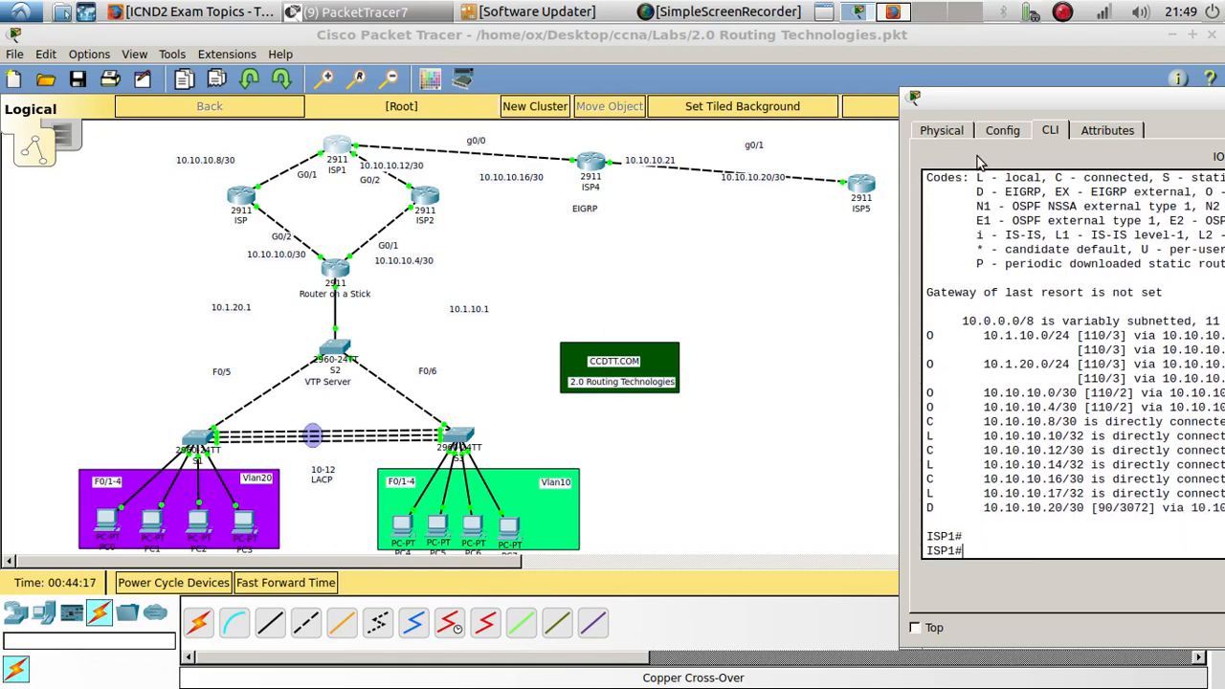
- Highlight the EIGRP-learned 10.10.10.20/30 route in ISP1's routing table
left_click_drag(1010, 95, 574, 99)
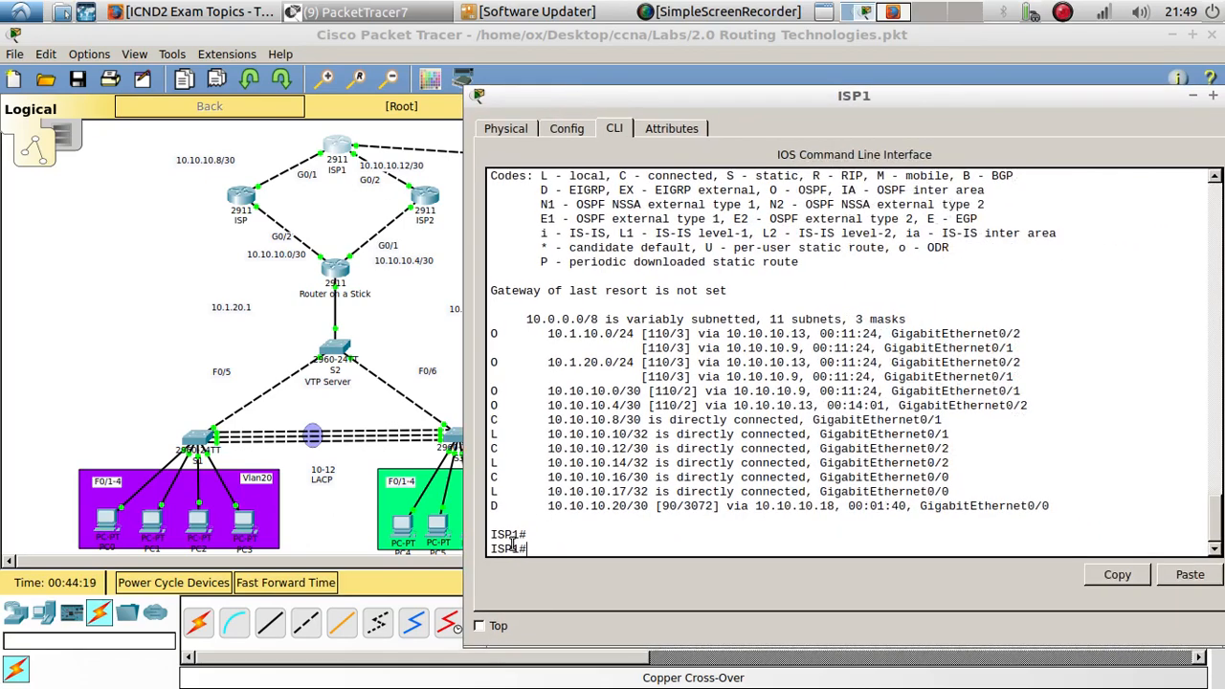
left_click_drag(492, 507, 1060, 502)
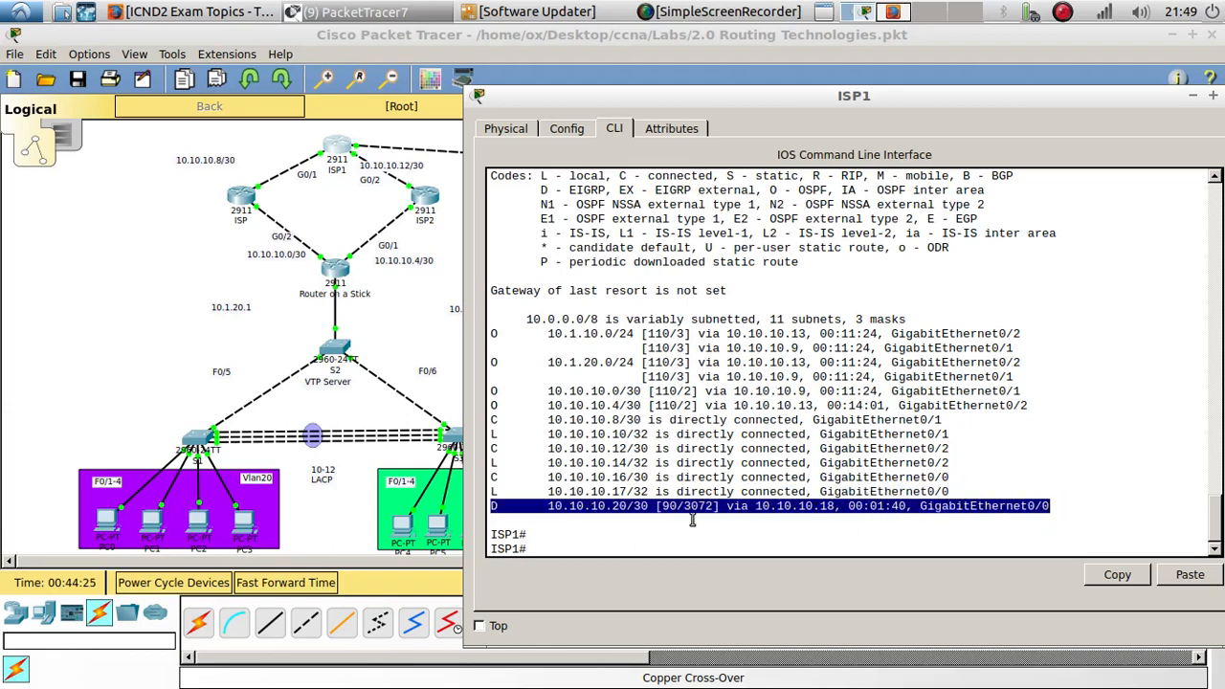
left_click_drag(579, 98, 920, 108)
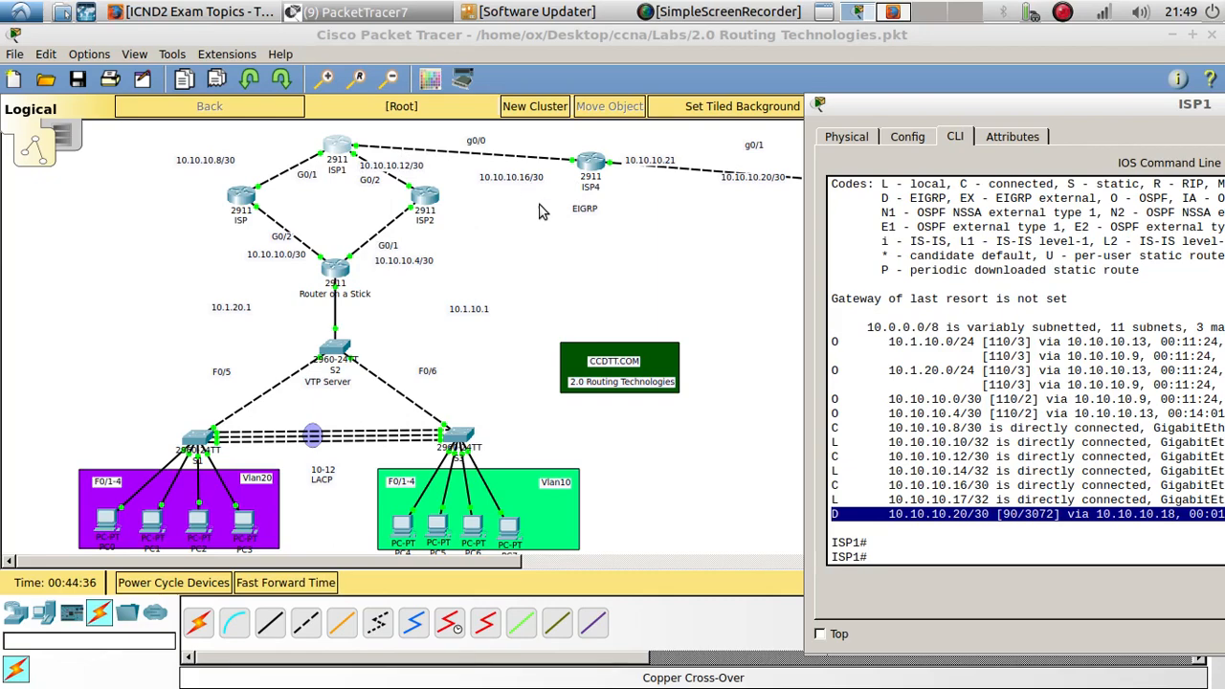
left_click_drag(907, 110, 336, 197)
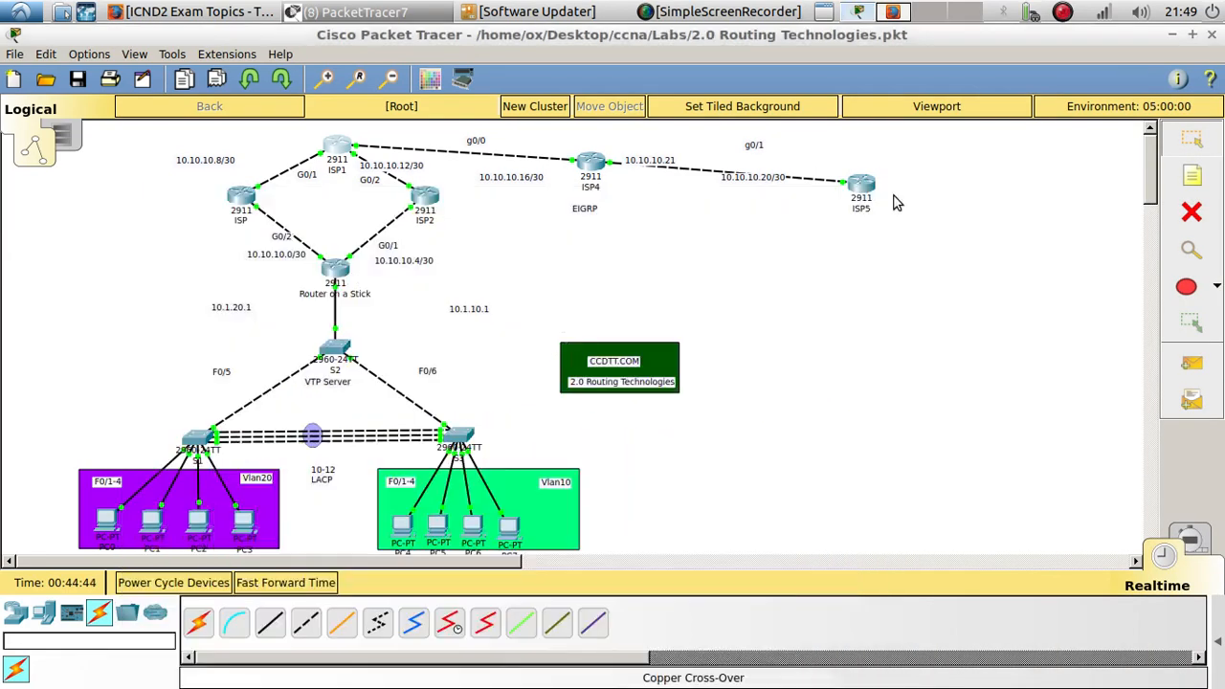
- Reopen ISP1's CLI maximized and enter configuration for OSPF process 1
left_click(891, 197)
left_click(350, 160)
left_click_drag(615, 125, 1030, 69)
key("Return")
key("Return")
key("Return")
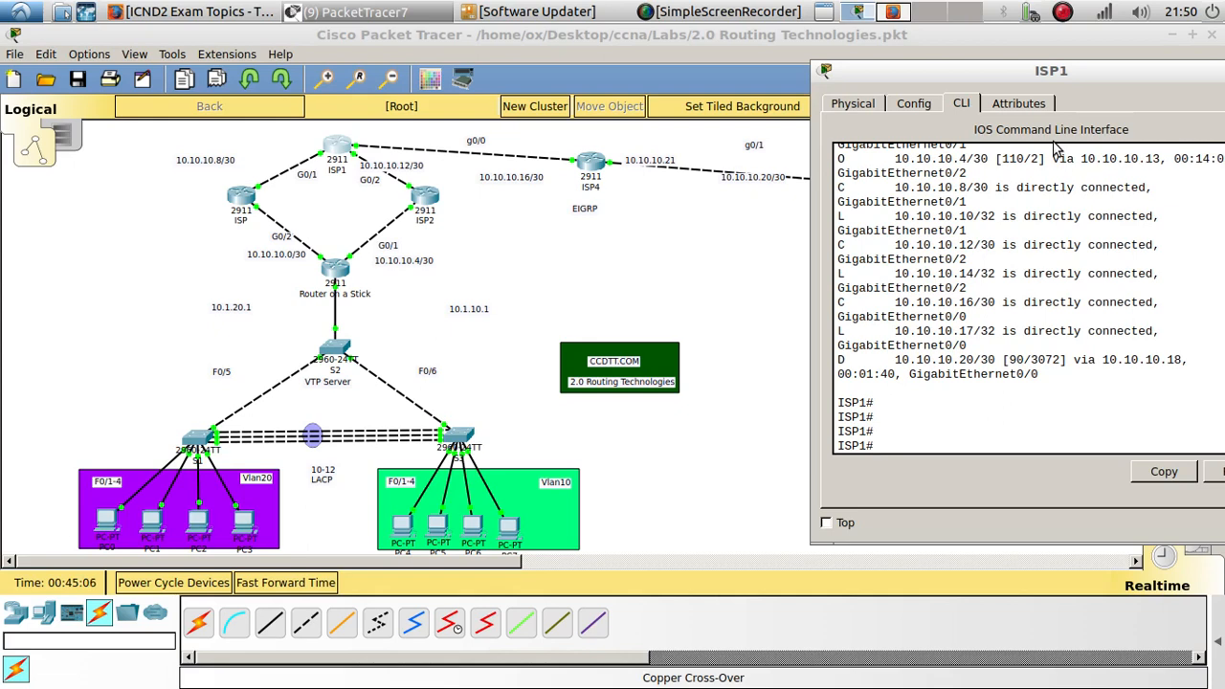
left_click_drag(1033, 70, 938, 71)
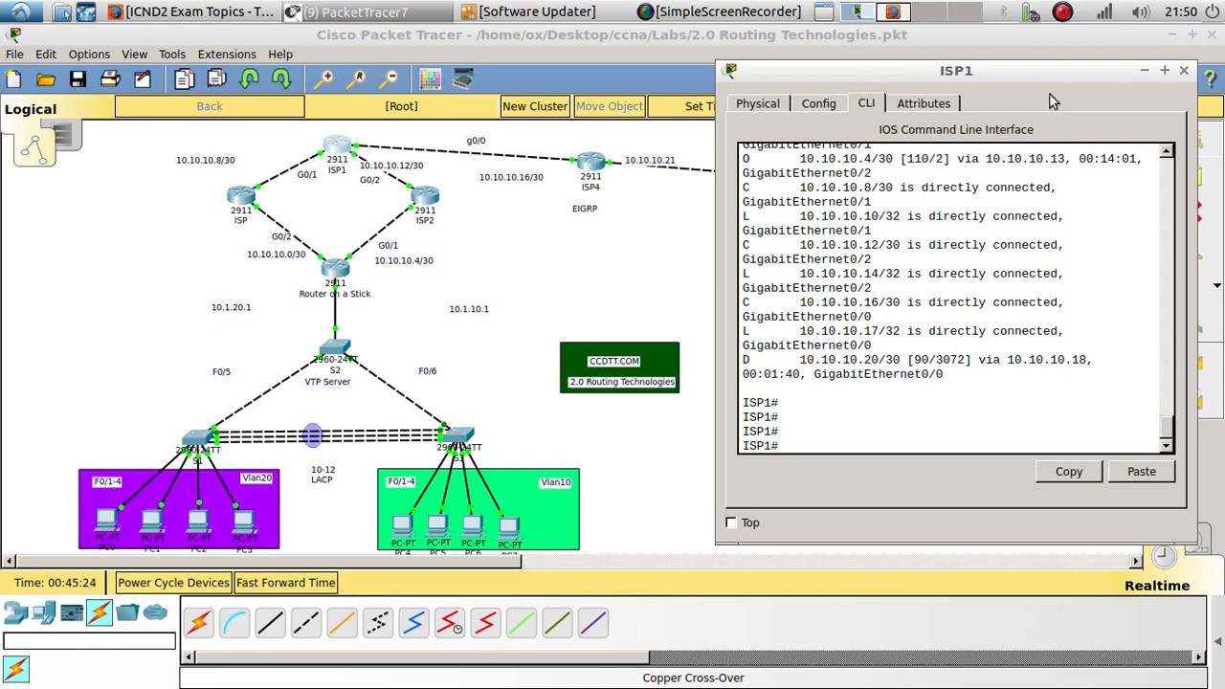
left_click_drag(1037, 78, 775, 101)
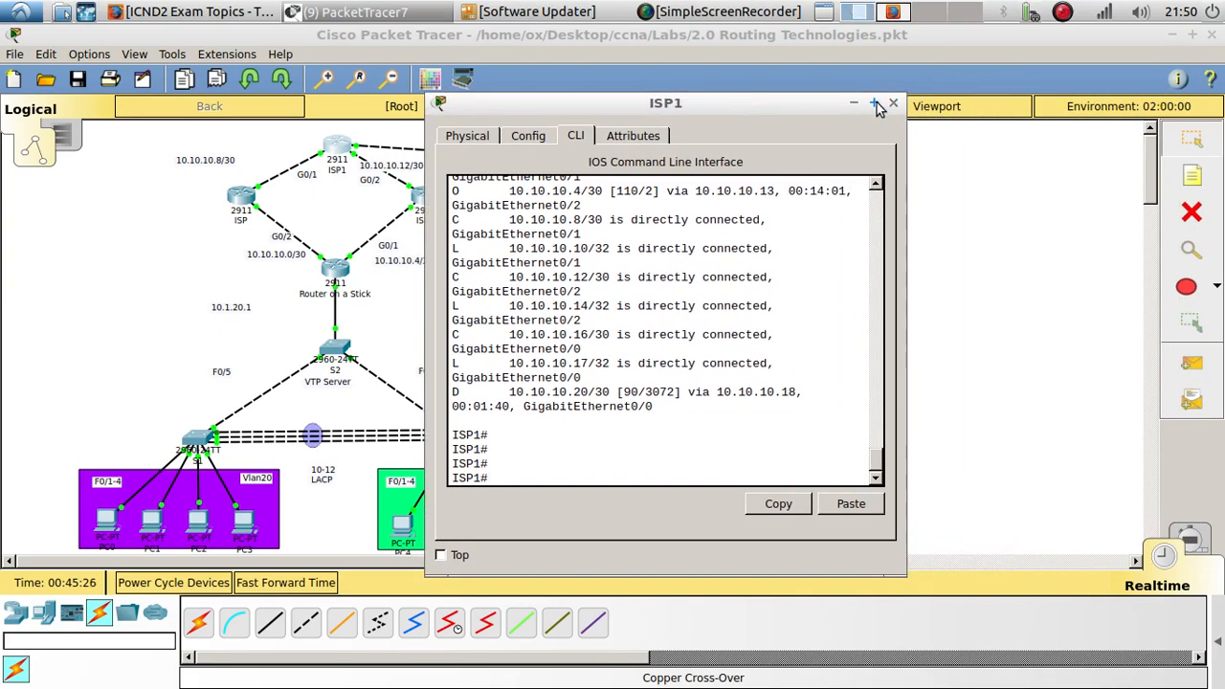
left_click(872, 103)
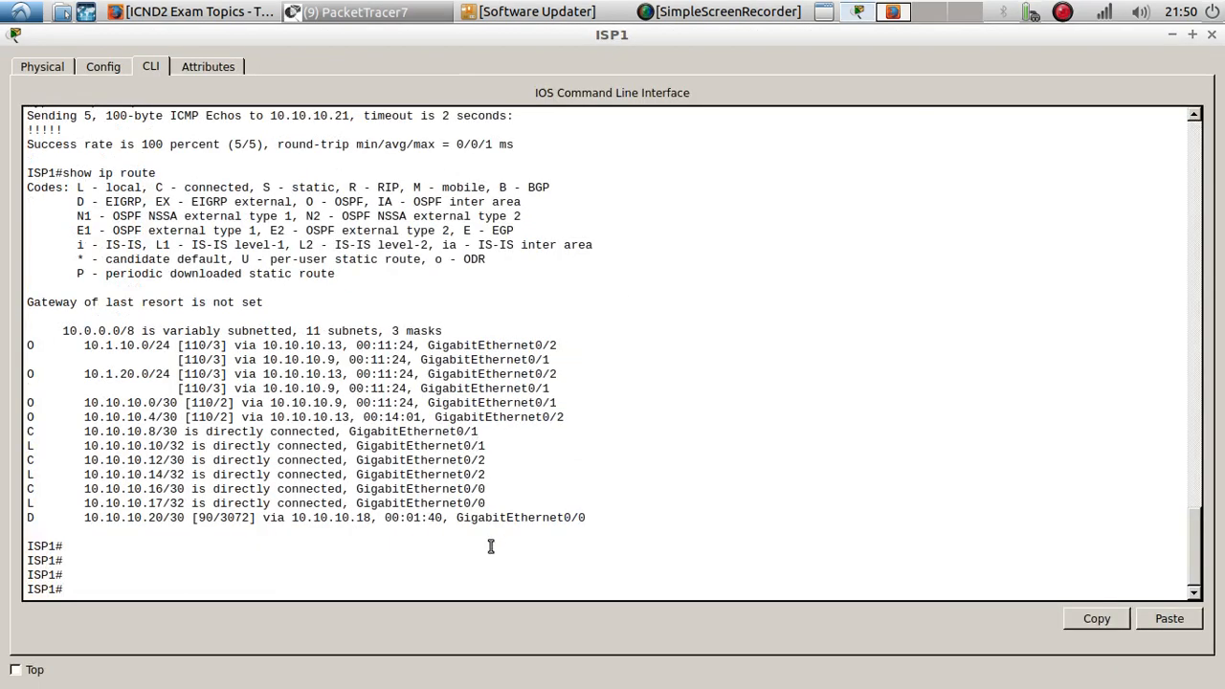
type("config t")
key("Return")
key("Return")
key("Return")
key("Return")
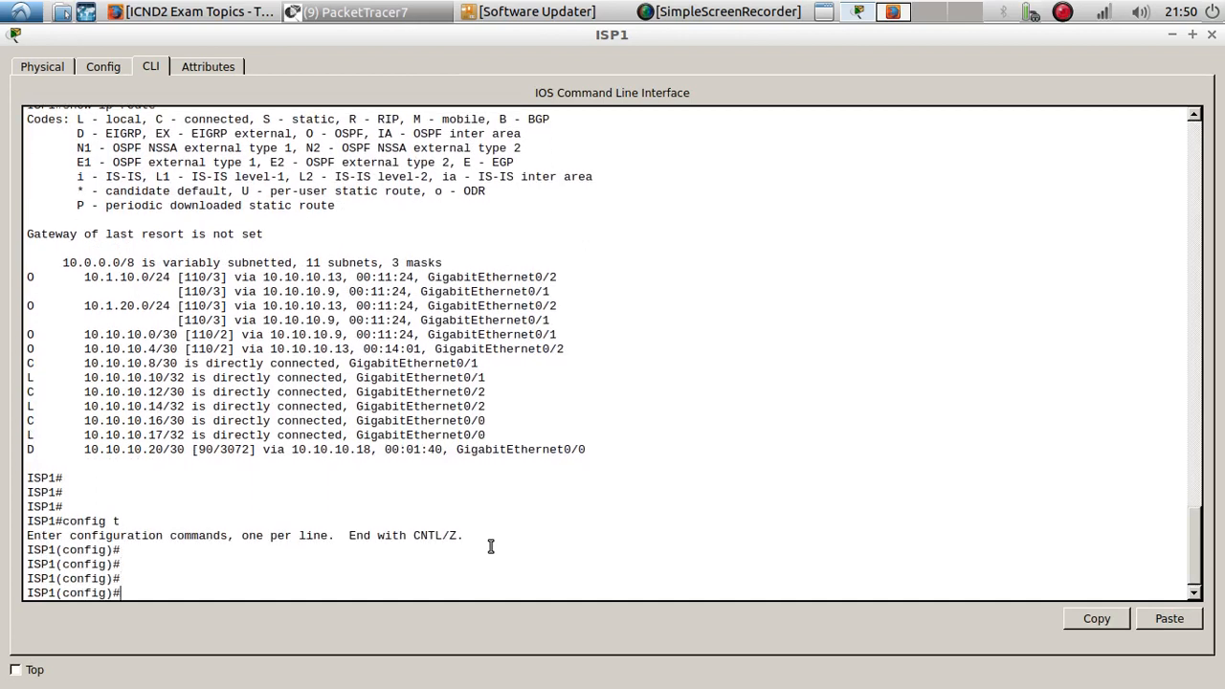
type("router o")
key("Tab")
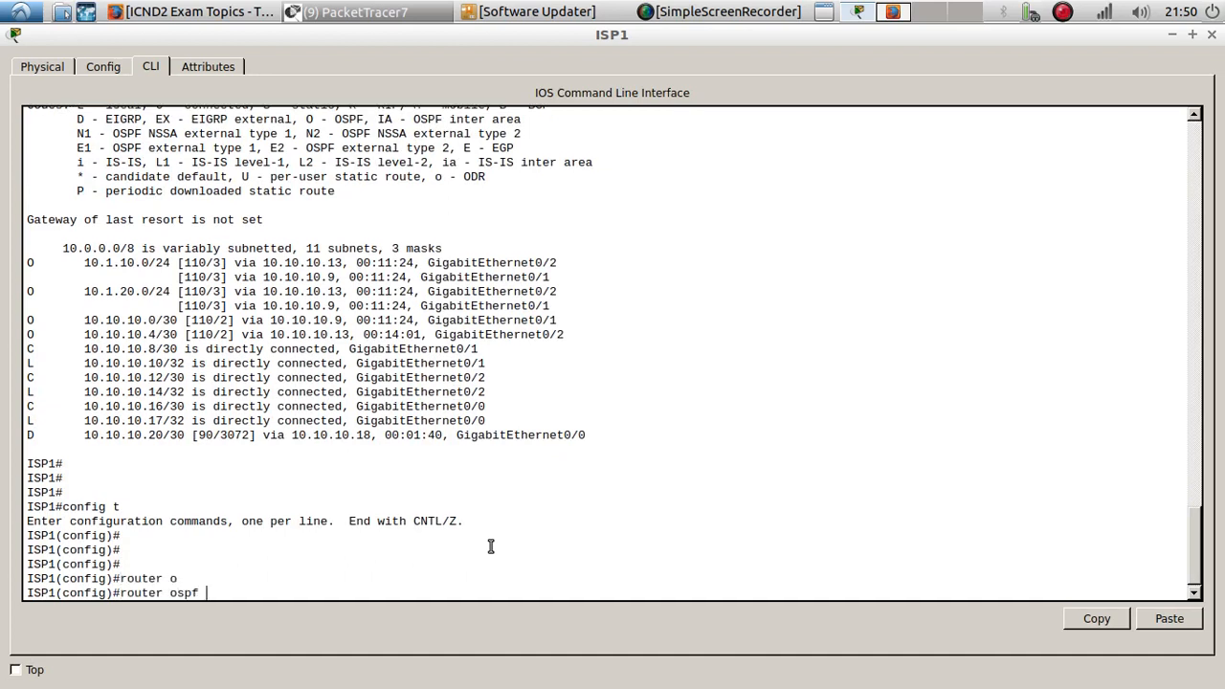
type("1")
key("Return")
key("Return")
key("Return")
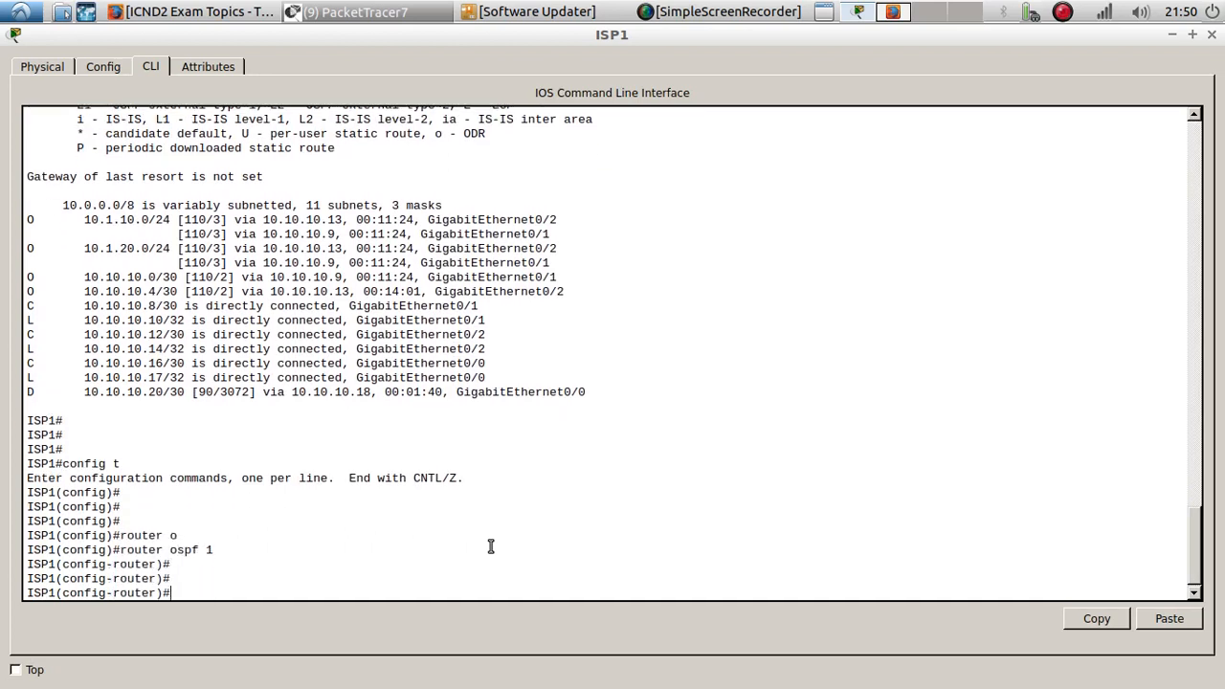
- Redistribute EIGRP 10 routes with subnets into OSPF 1 and exit router configuration
type("re")
key("Tab")
type("?")
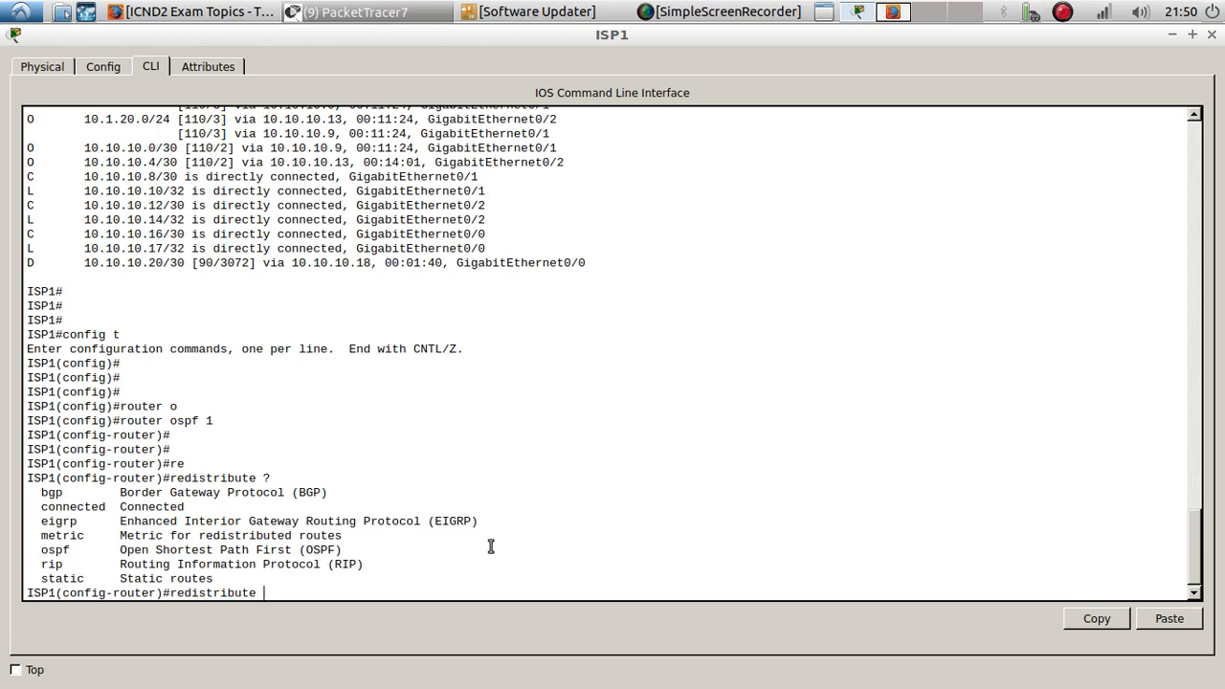
type("ei")
key("Tab")
type("?")
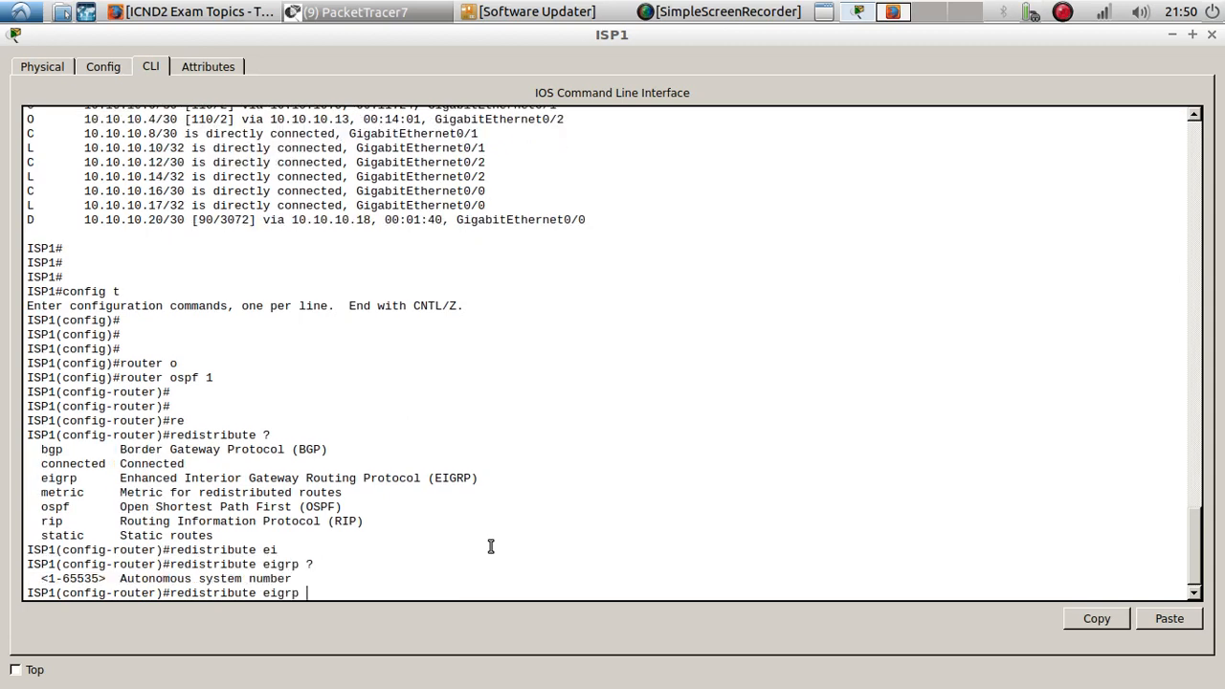
type("10 ?")
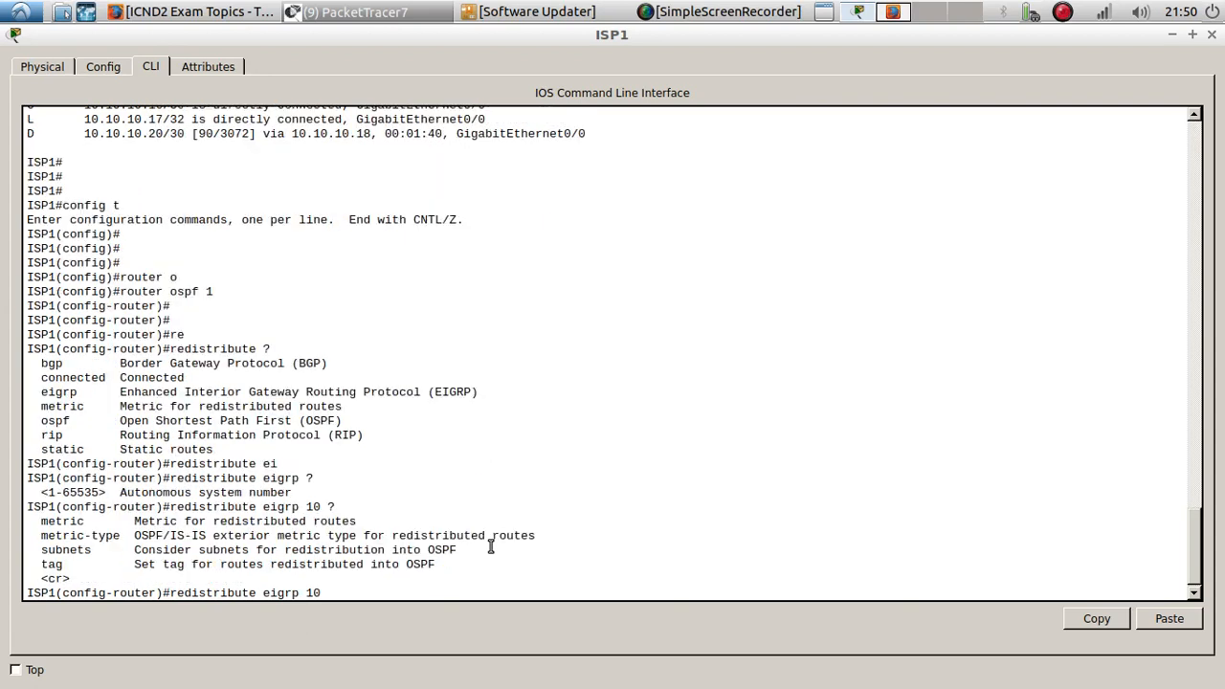
type("subn")
key("Tab")
key("Return")
key("Return")
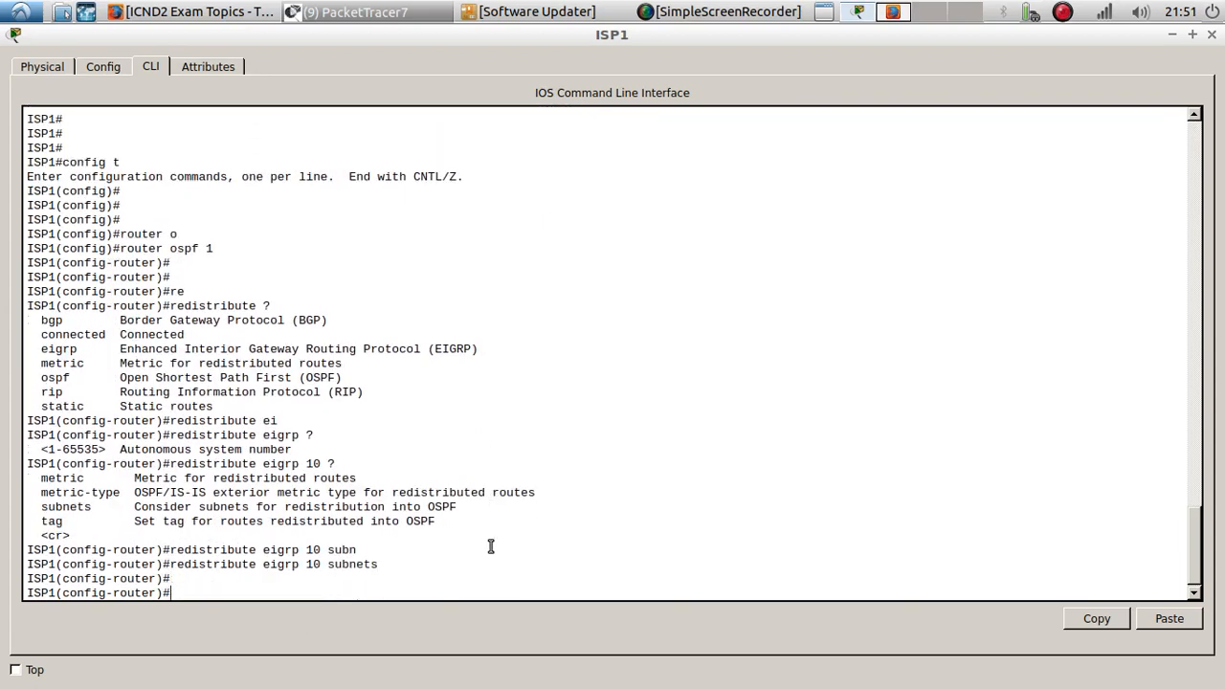
key("Return")
key("Return")
type("exit")
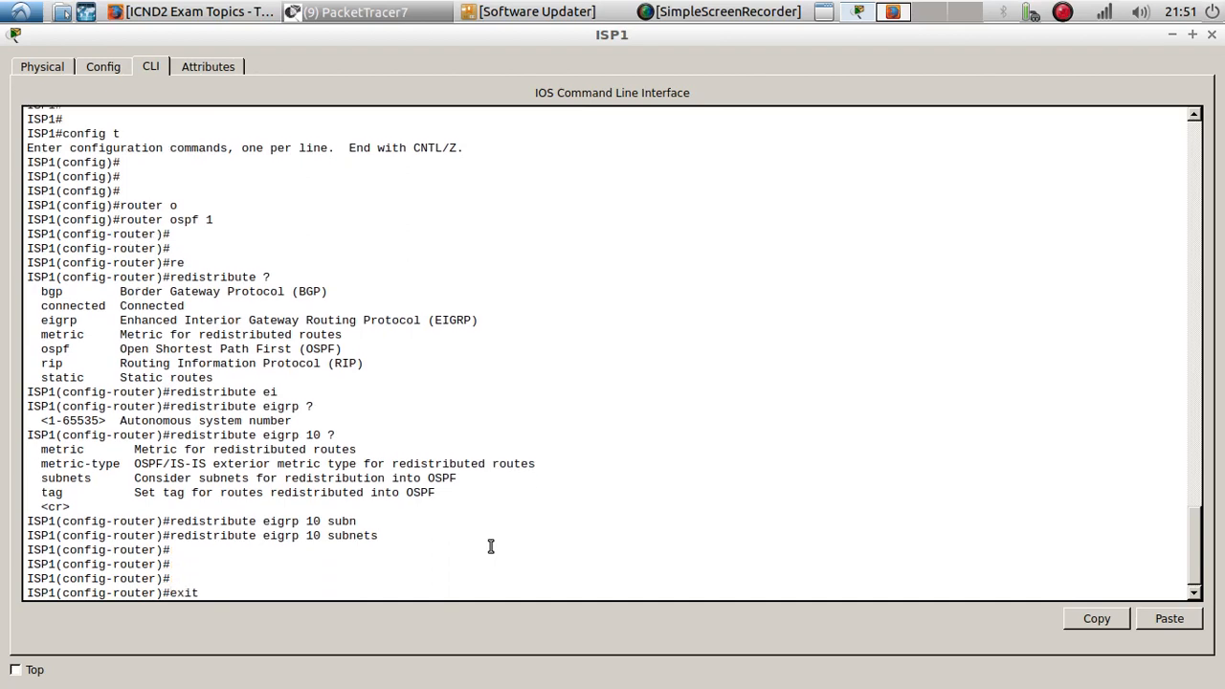
key("Return")
key("Return")
key("Return")
key("Return")
- Enter router configuration for EIGRP process 10 on ISP1
type("router")
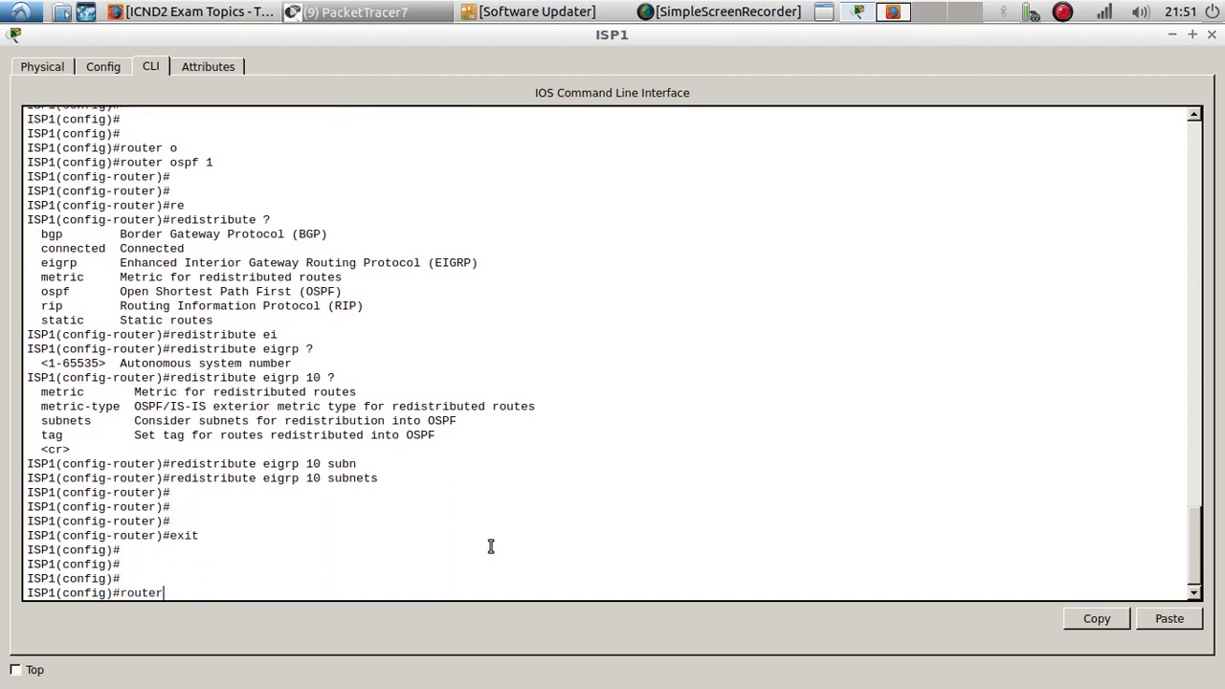
key("Tab")
type("ei")
key("Tab")
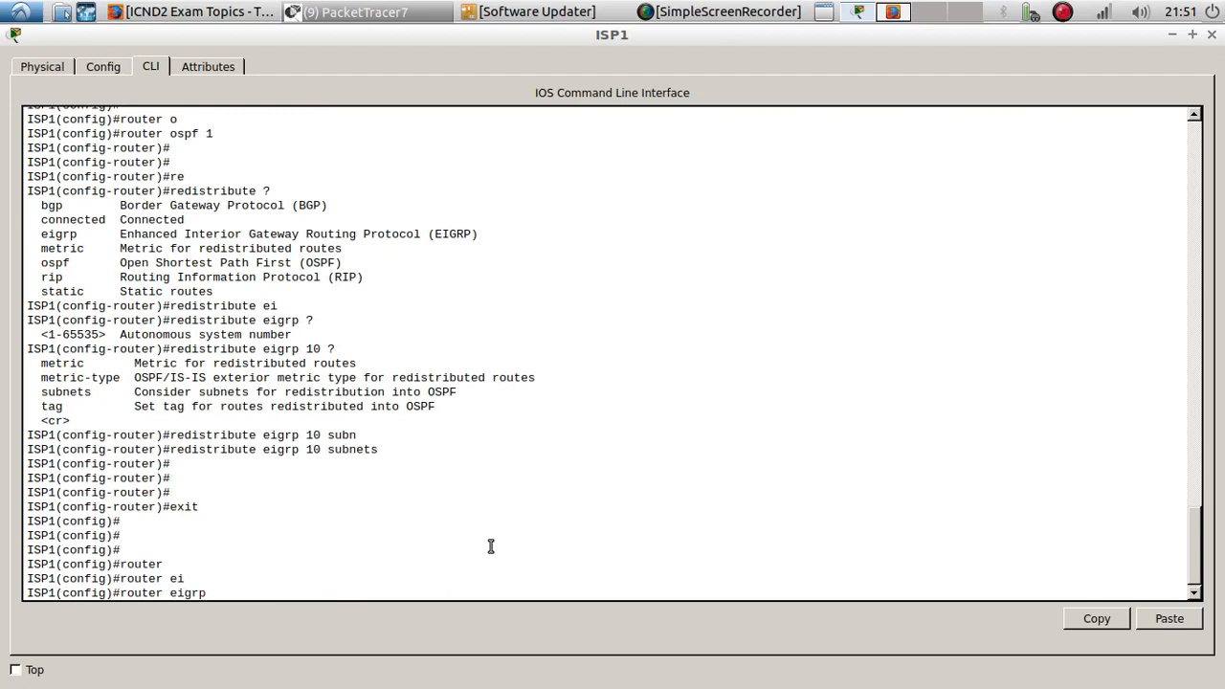
type("10")
key("Return")
key("Return")
- Query the available options for redistributing OSPF process 1 into EIGRP, then clear the command line
type("red")
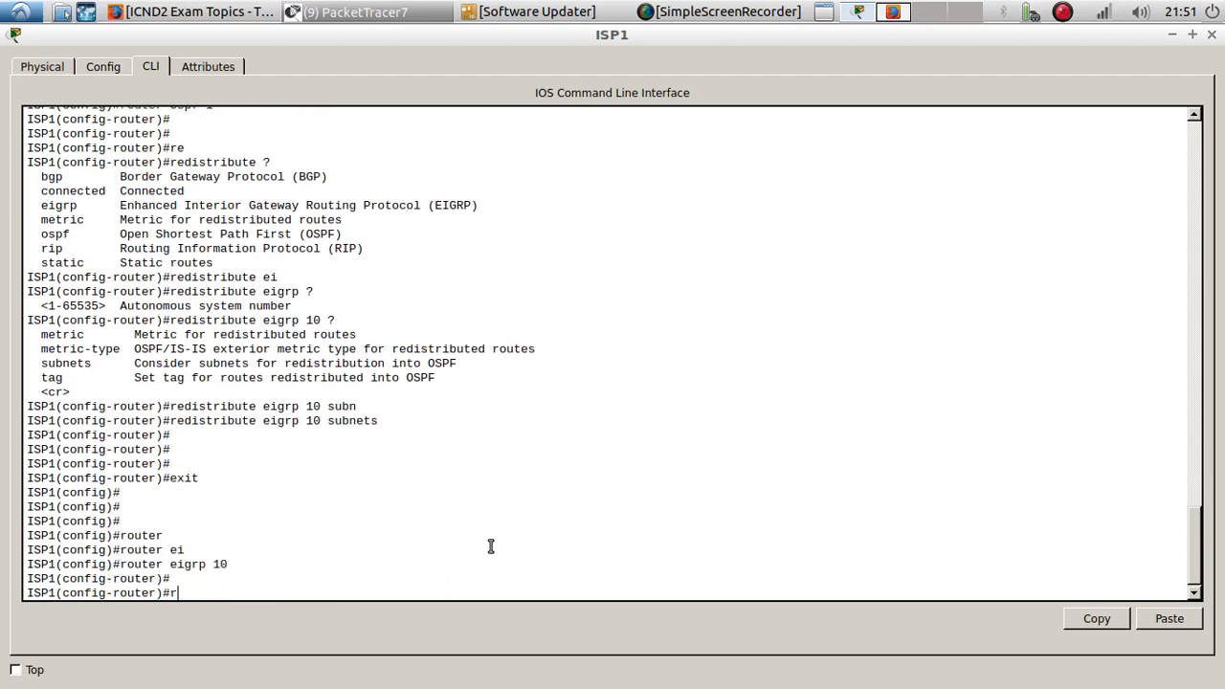
key("Tab")
type("o")
key("Tab")
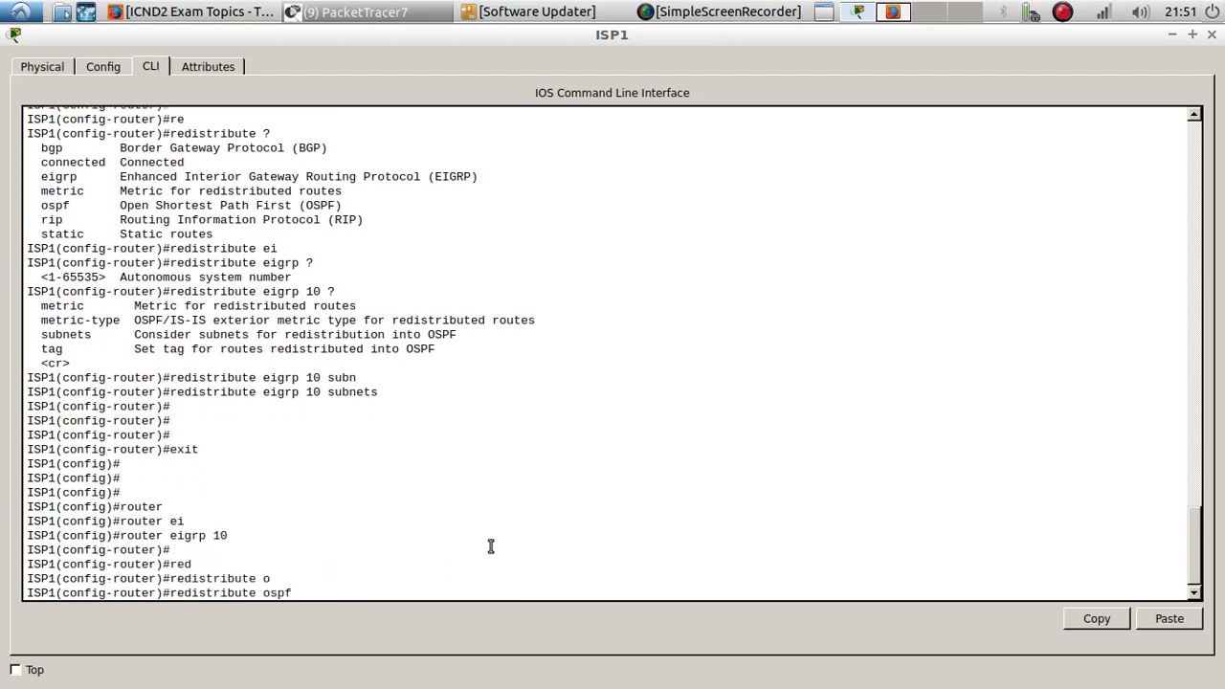
type("1 ?")
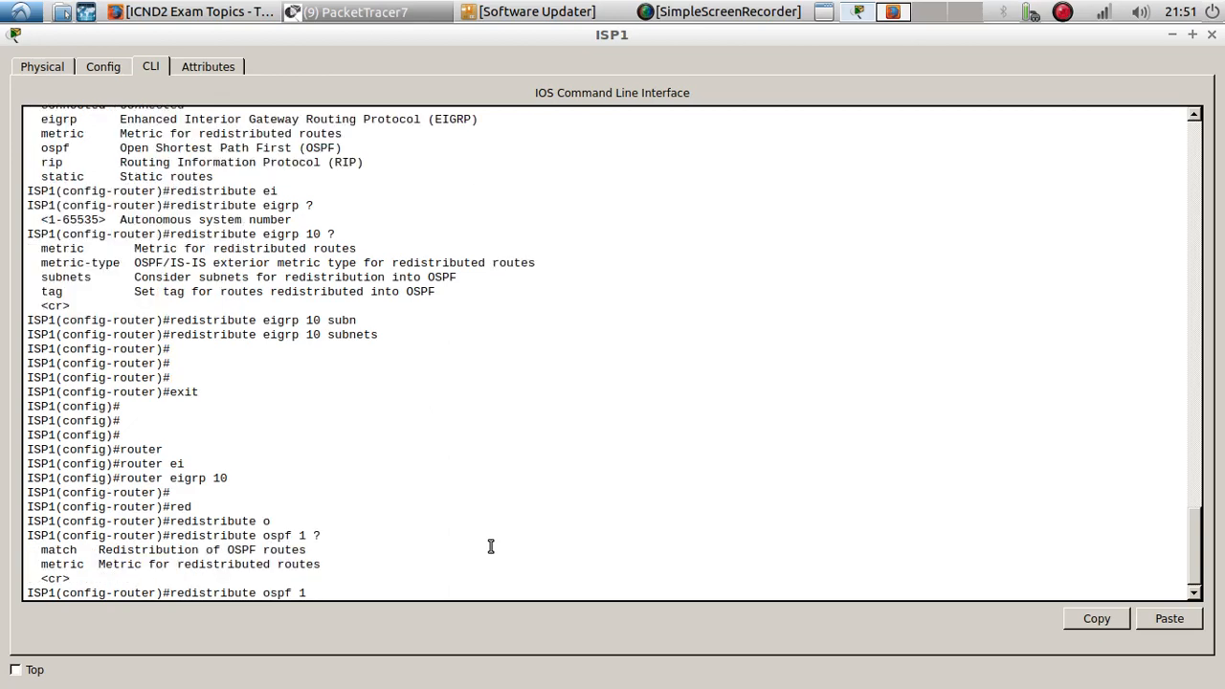
scroll(491, 546, "up", 1)
scroll(491, 546, "down", 1)
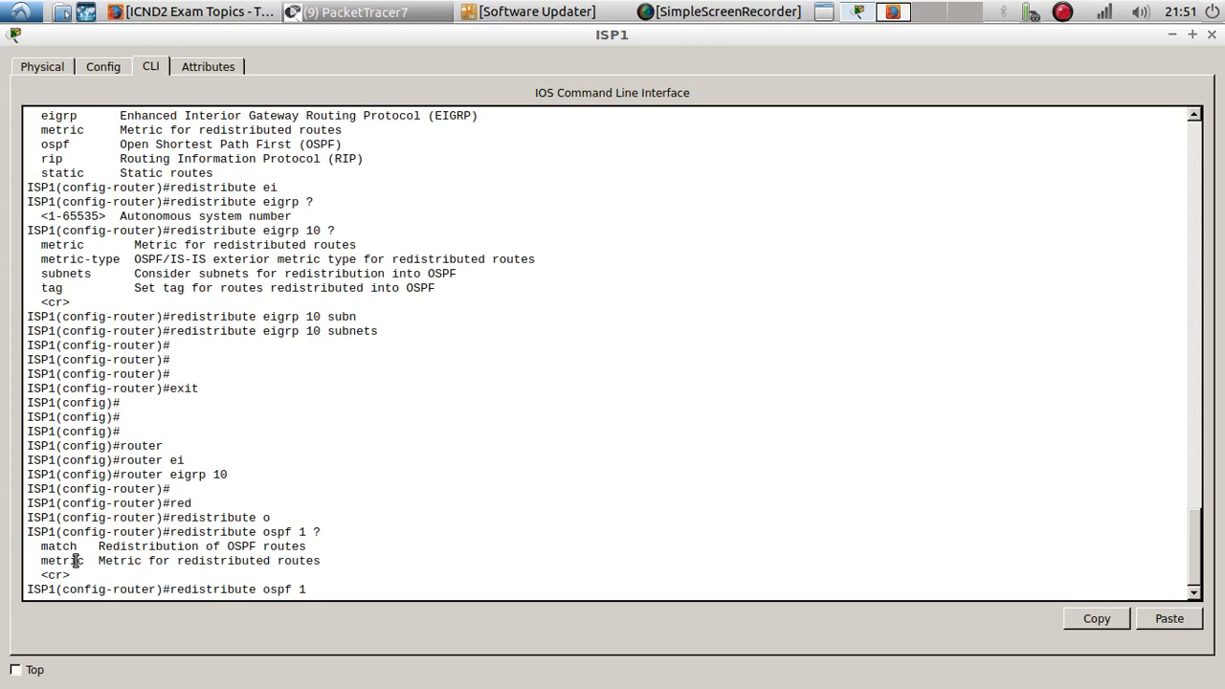
key("BackSpace")
key("BackSpace")
key("BackSpace")
key("BackSpace")
key("BackSpace")
key("BackSpace")
key("BackSpace")
key("BackSpace")
key("BackSpace")
key("BackSpace")
key("BackSpace")
key("BackSpace")
key("BackSpace")
key("BackSpace")
key("BackSpace")
key("BackSpace")
key("BackSpace")
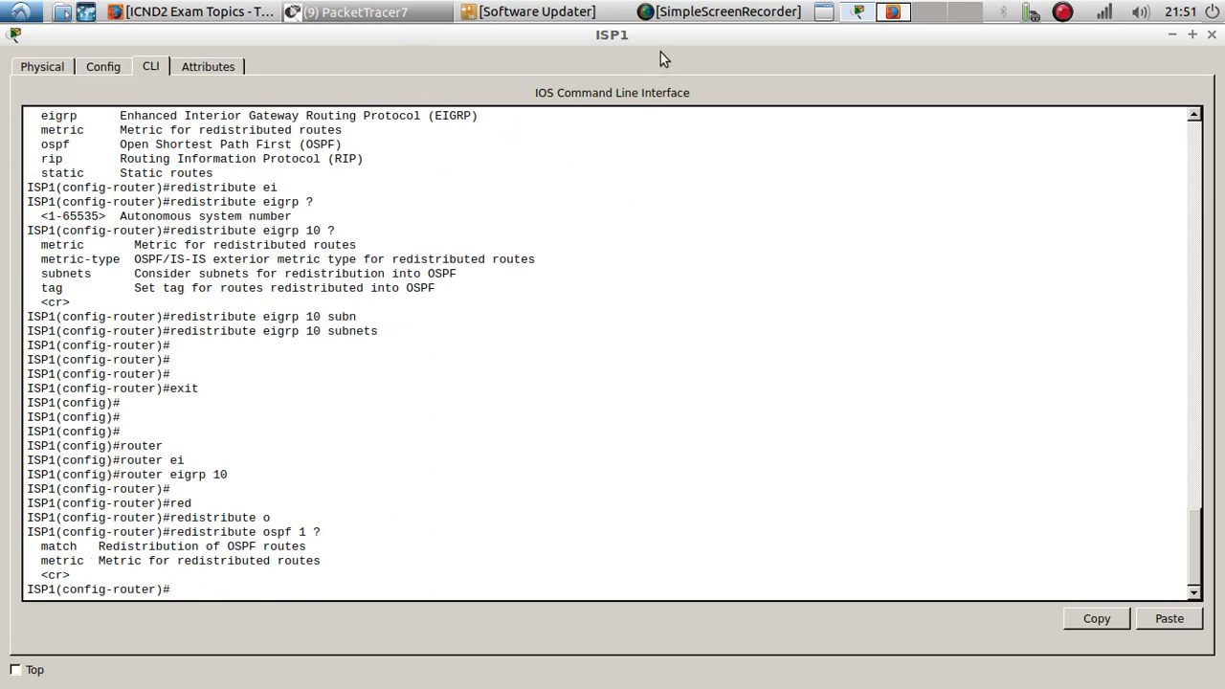
left_click(1192, 33)
left_click_drag(633, 113, 885, 109)
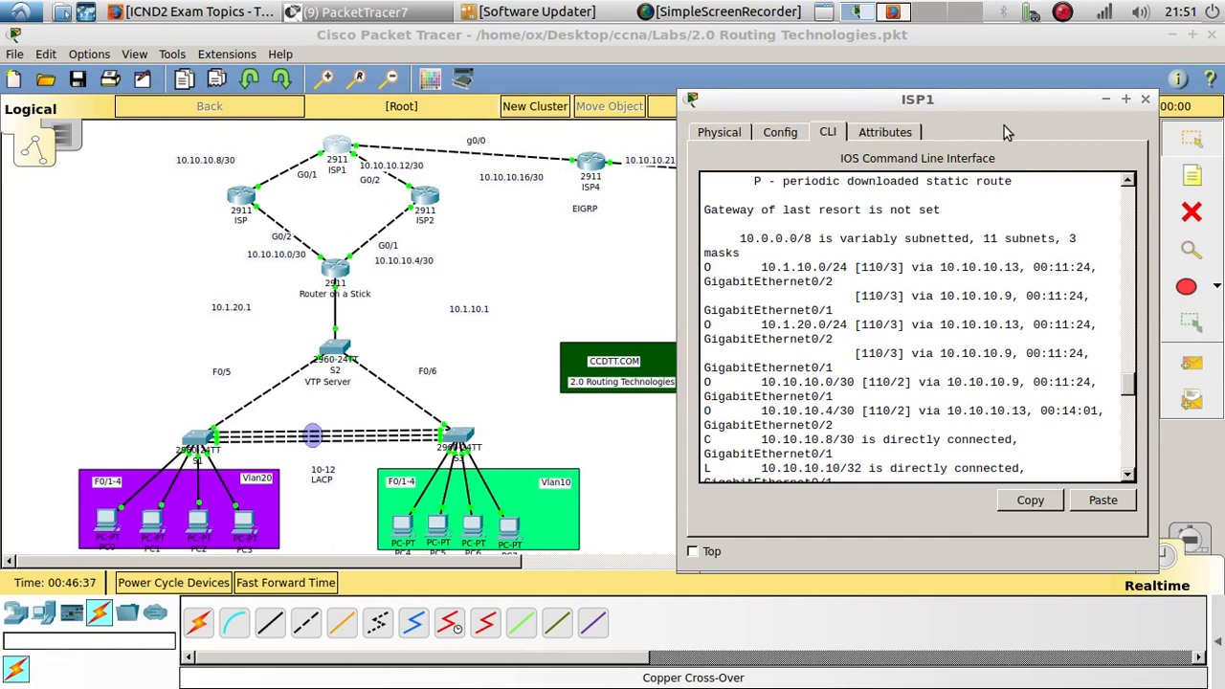
left_click(1127, 100)
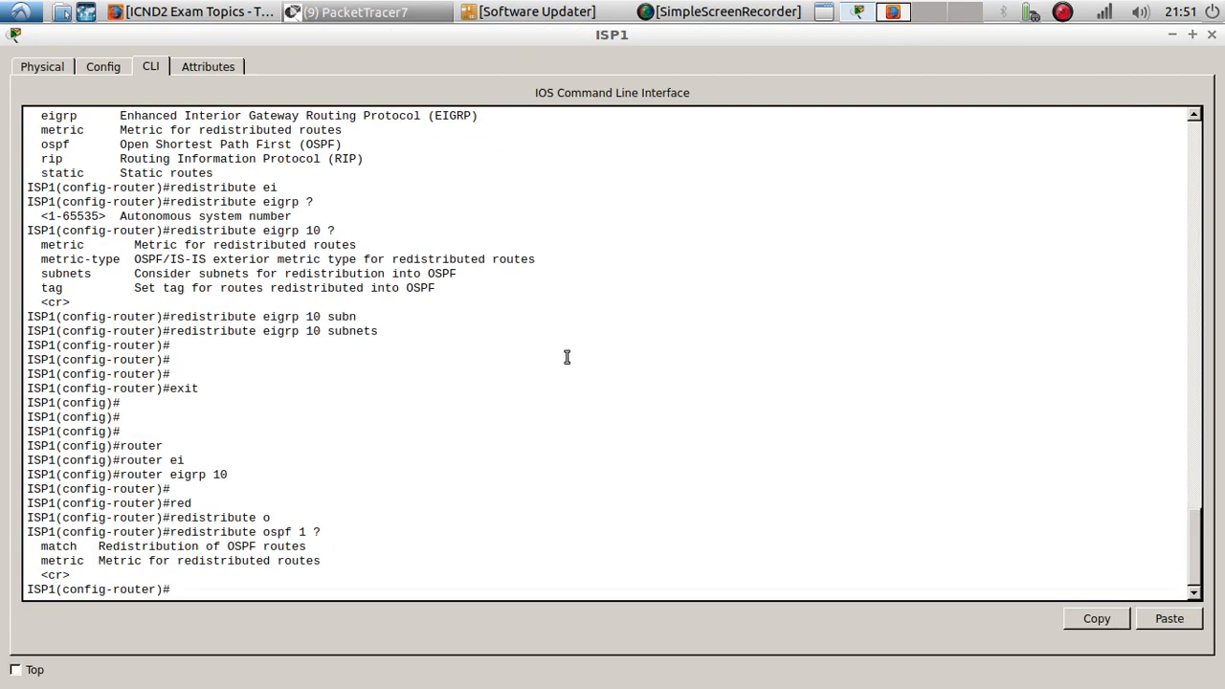
- Display the IP interface details of GigabitEthernet0/0 from router configuration mode
type("do show ip int g0/0")
key("Return")
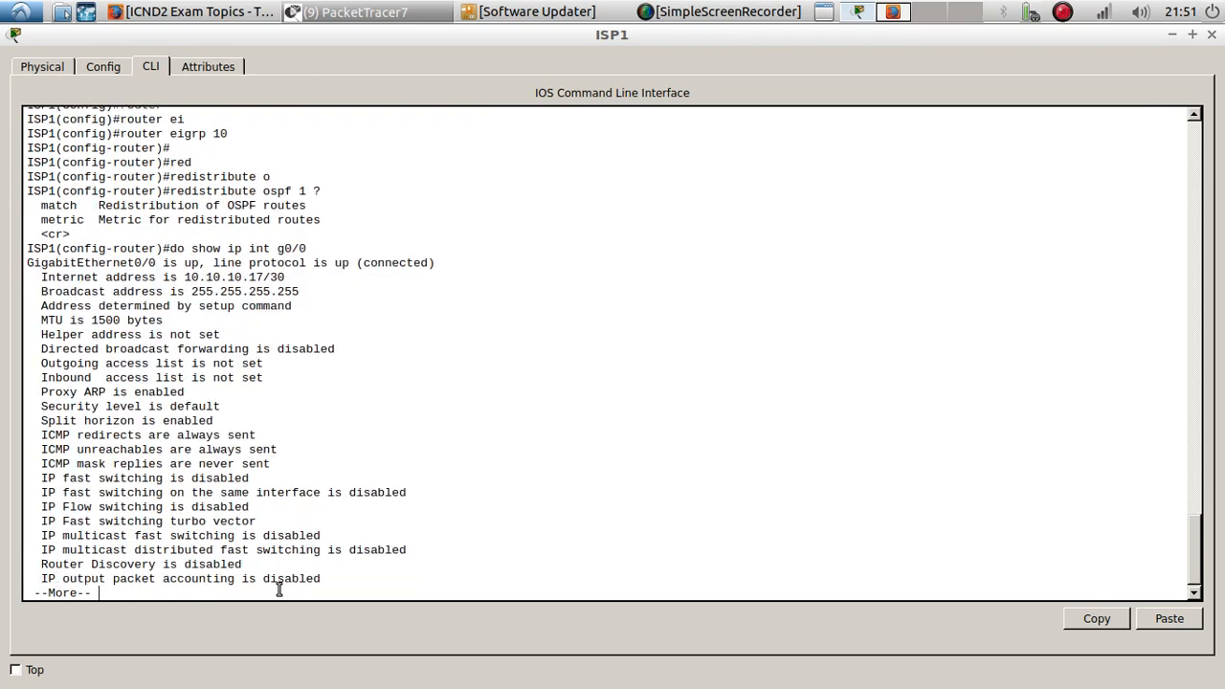
key("Return")
key("Return")
key("Return")
key("Return")
key("Return")
key("Return")
key("Return")
key("Return")
key("Return")
key("Return")
key("Return")
key("Return")
key("Return")
key("Return")
key("Return")
key("Return")
key("Return")
key("Return")
key("Return")
key("Return")
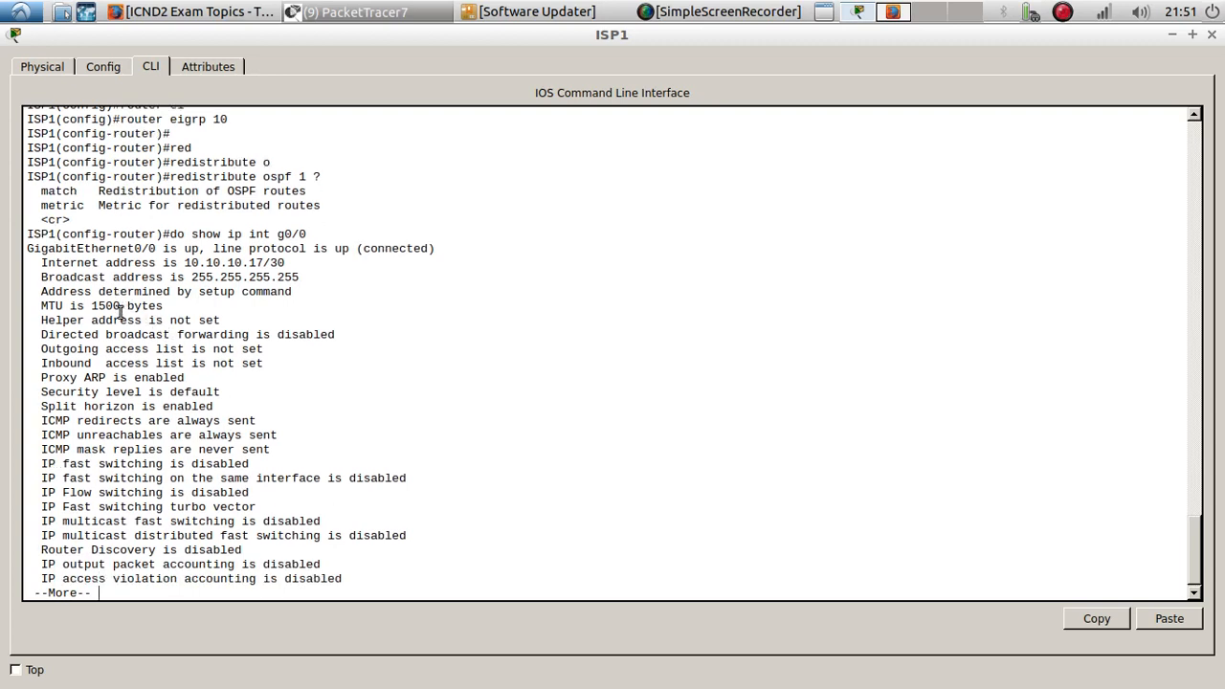
- Display the full interface status of GigabitEthernet0/0 and highlight its bandwidth, delay and load values
key("Up")
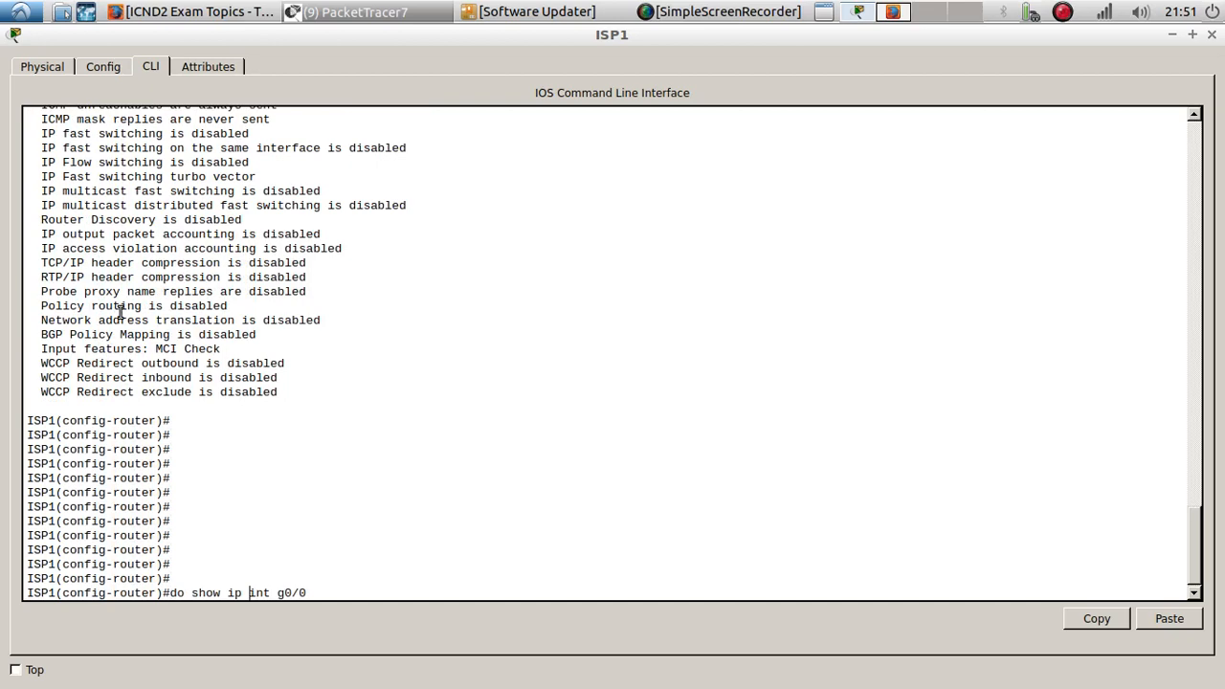
key("BackSpace")
key("BackSpace")
key("BackSpace")
key("Return")
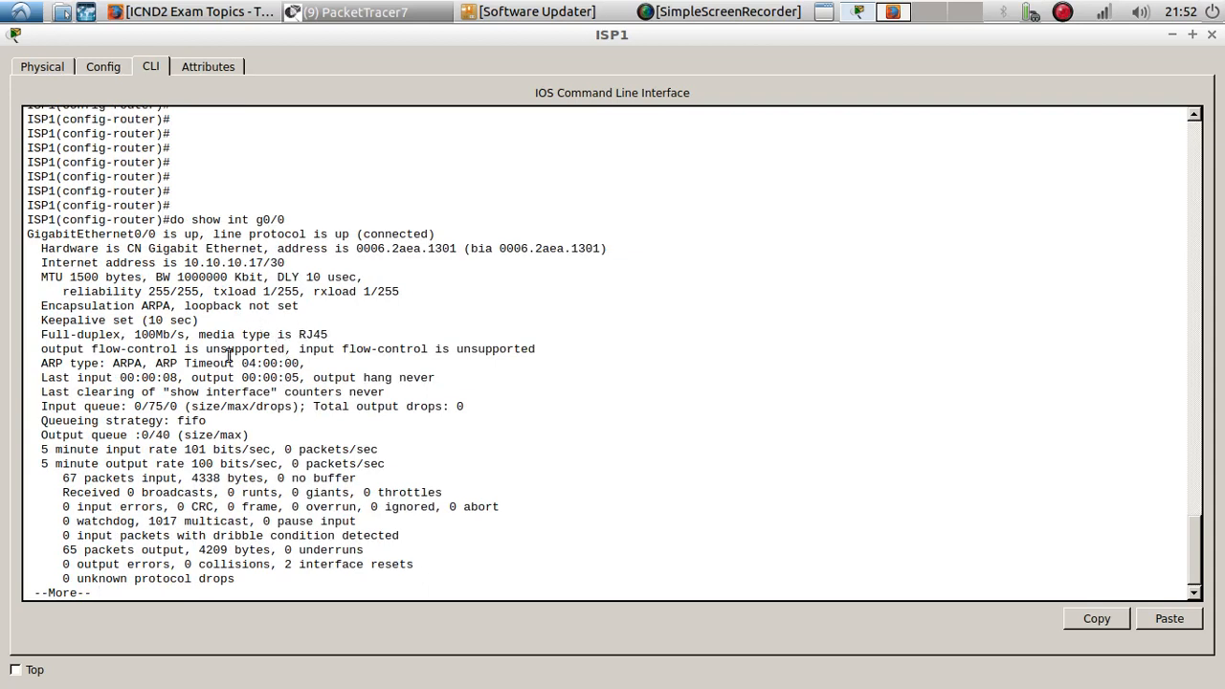
double_click(83, 276)
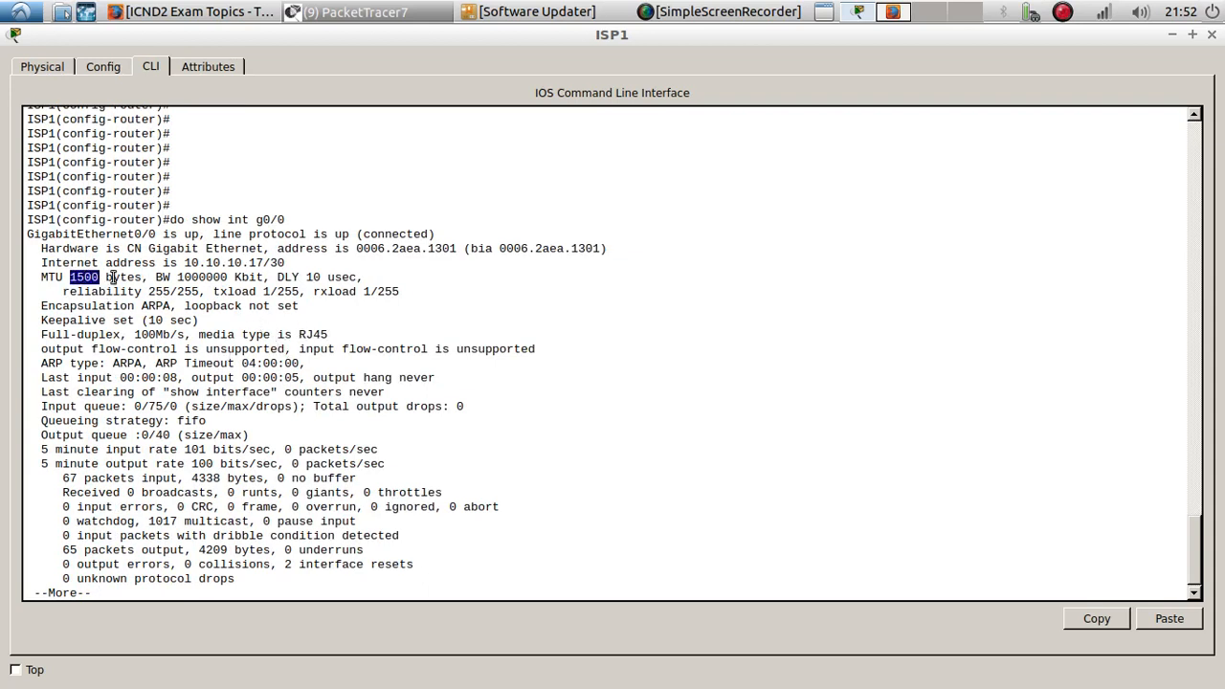
double_click(184, 277)
double_click(313, 277)
double_click(157, 291)
double_click(267, 290)
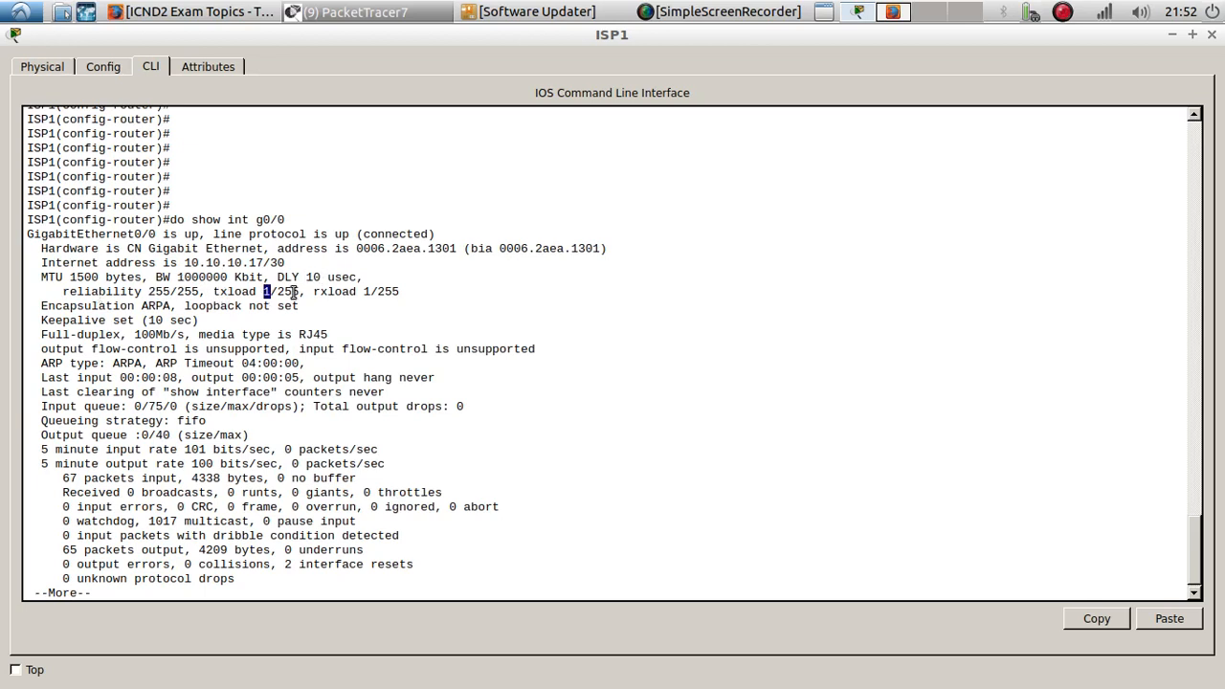
scroll(234, 304, "down", 1)
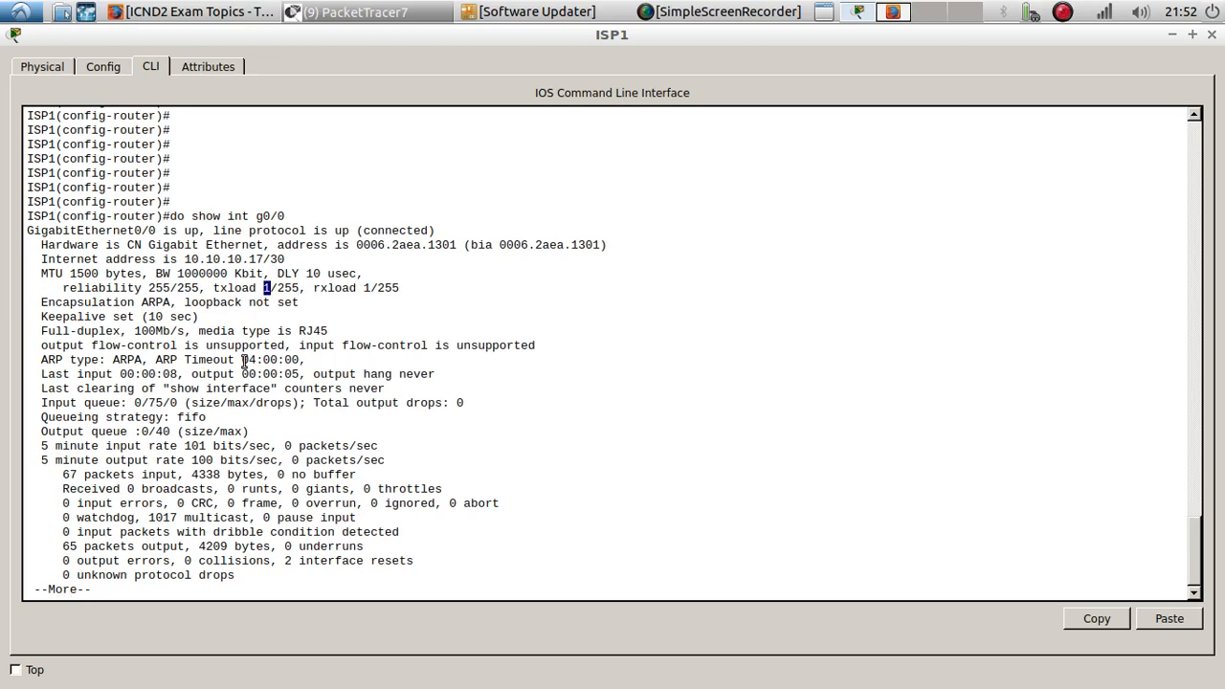
key("space")
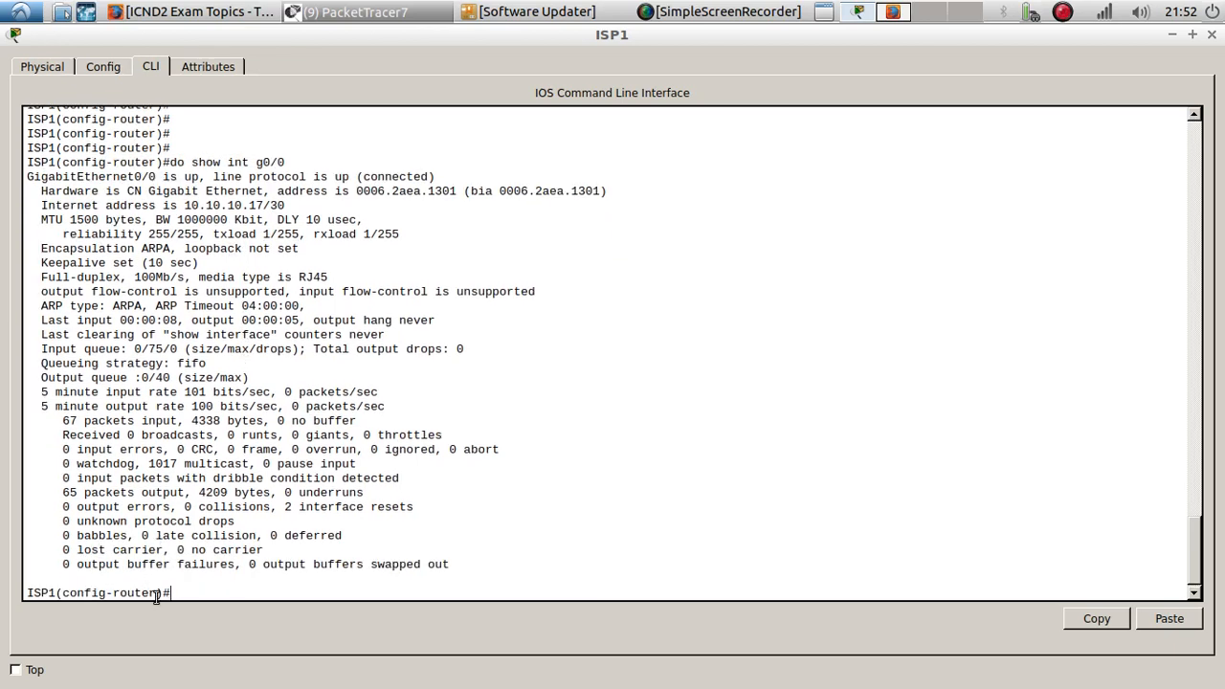
left_click_drag(157, 593, 57, 595)
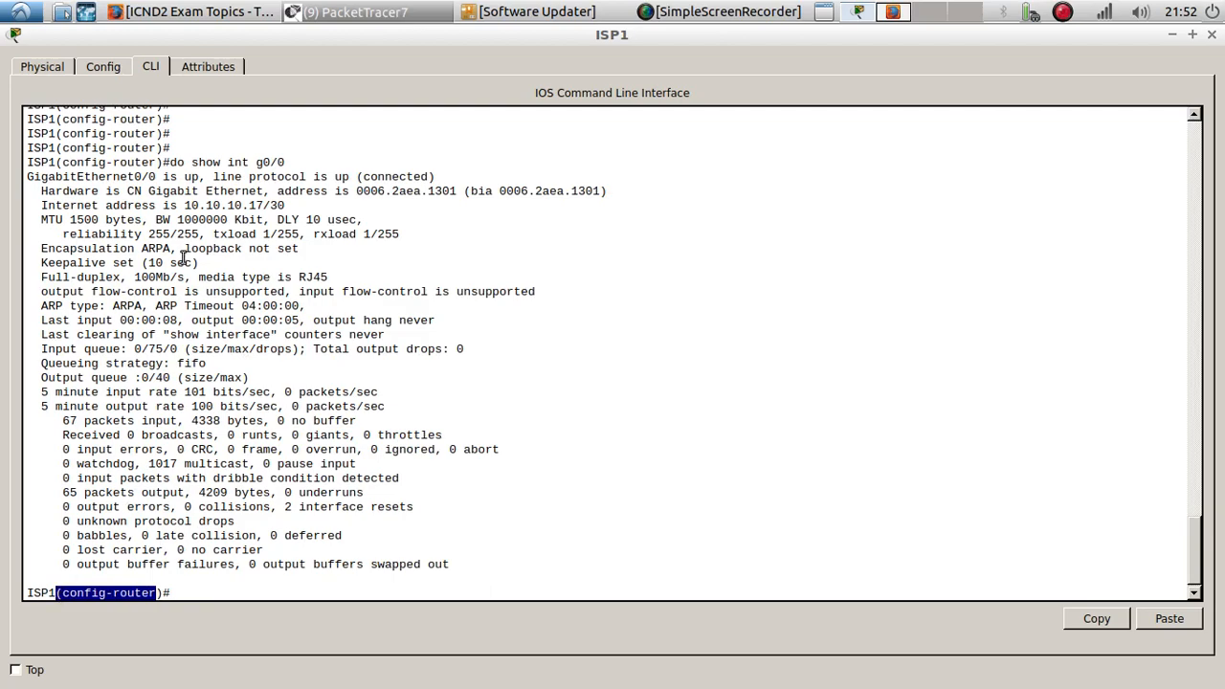
- Review the earlier EIGRP-into-OSPF redistribution and router eigrp 10 commands in the session history
scroll(195, 297, "up", 9)
scroll(195, 295, "up", 20)
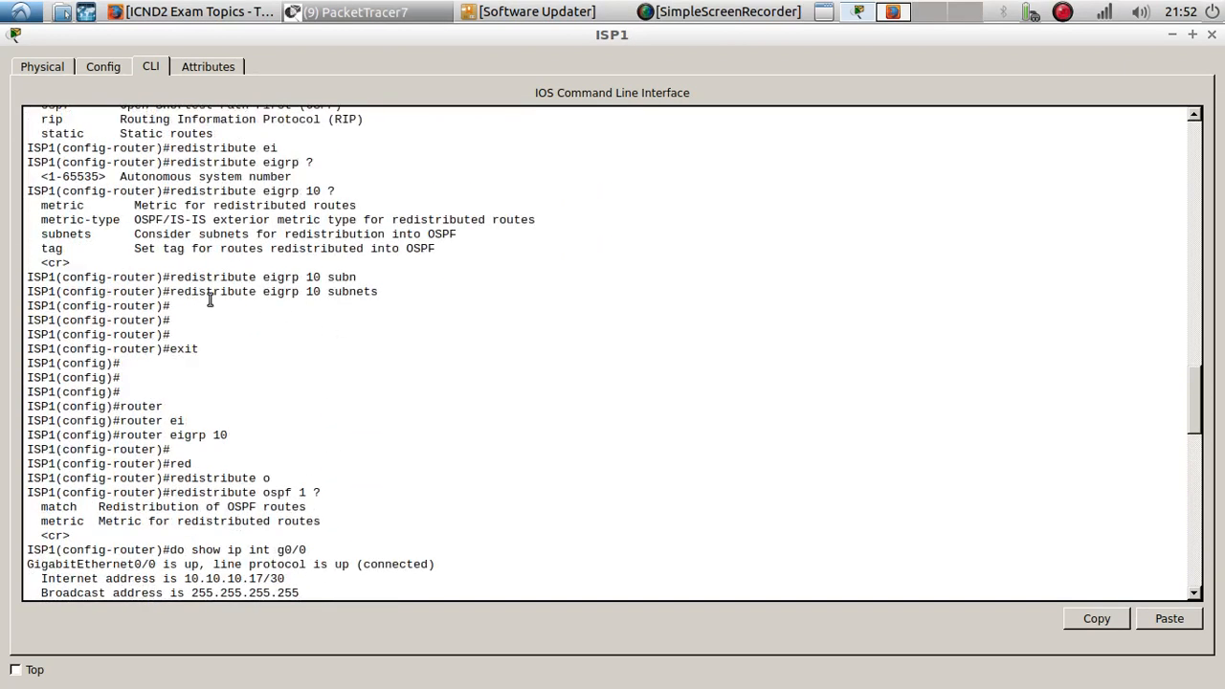
scroll(221, 295, "up", 1)
scroll(221, 295, "up", 3)
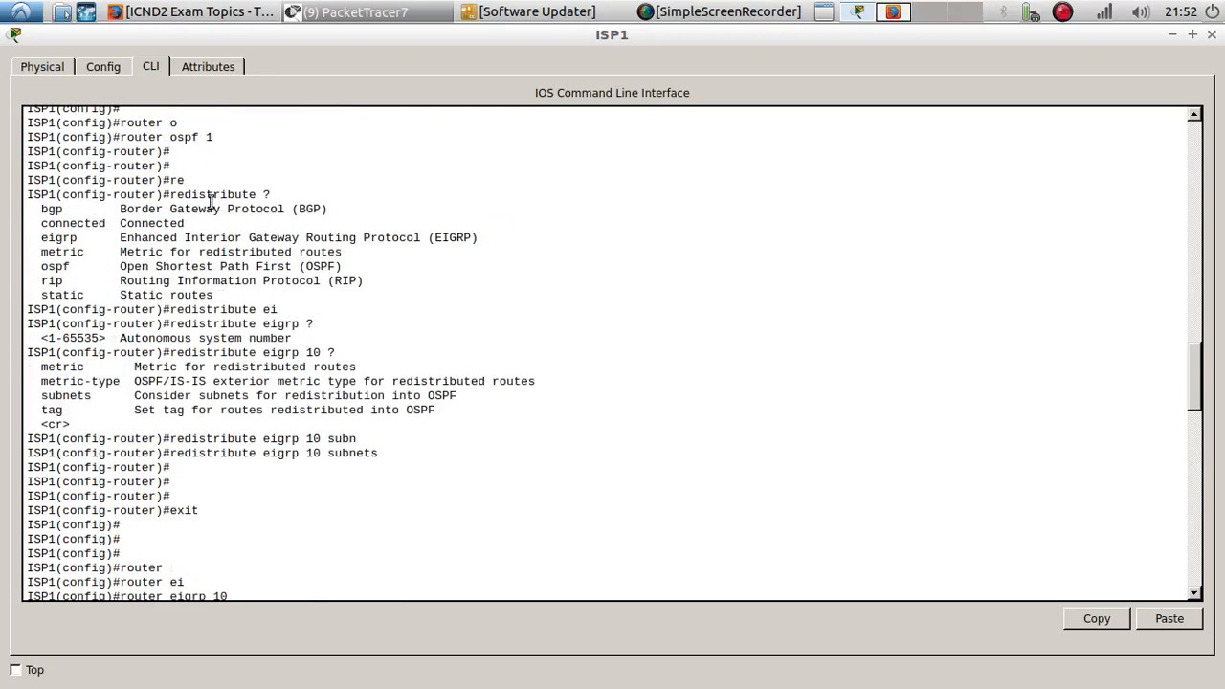
double_click(316, 352)
left_click_drag(172, 438, 328, 451)
scroll(292, 441, "down", 5)
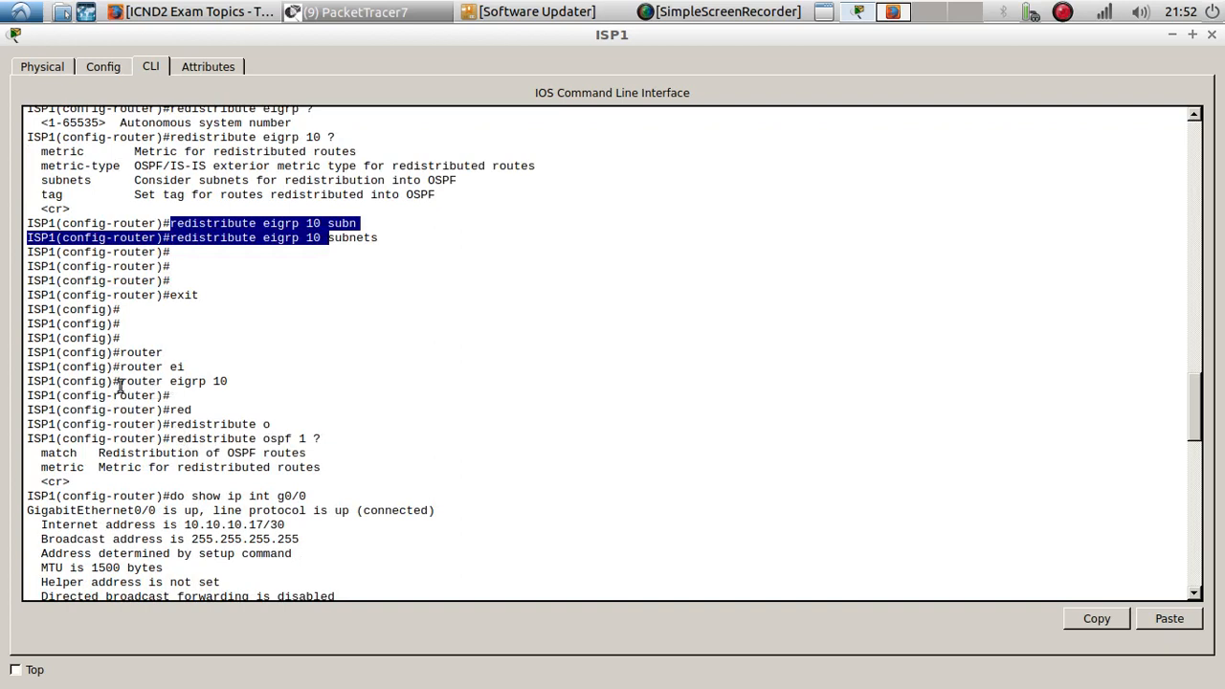
left_click_drag(120, 381, 230, 381)
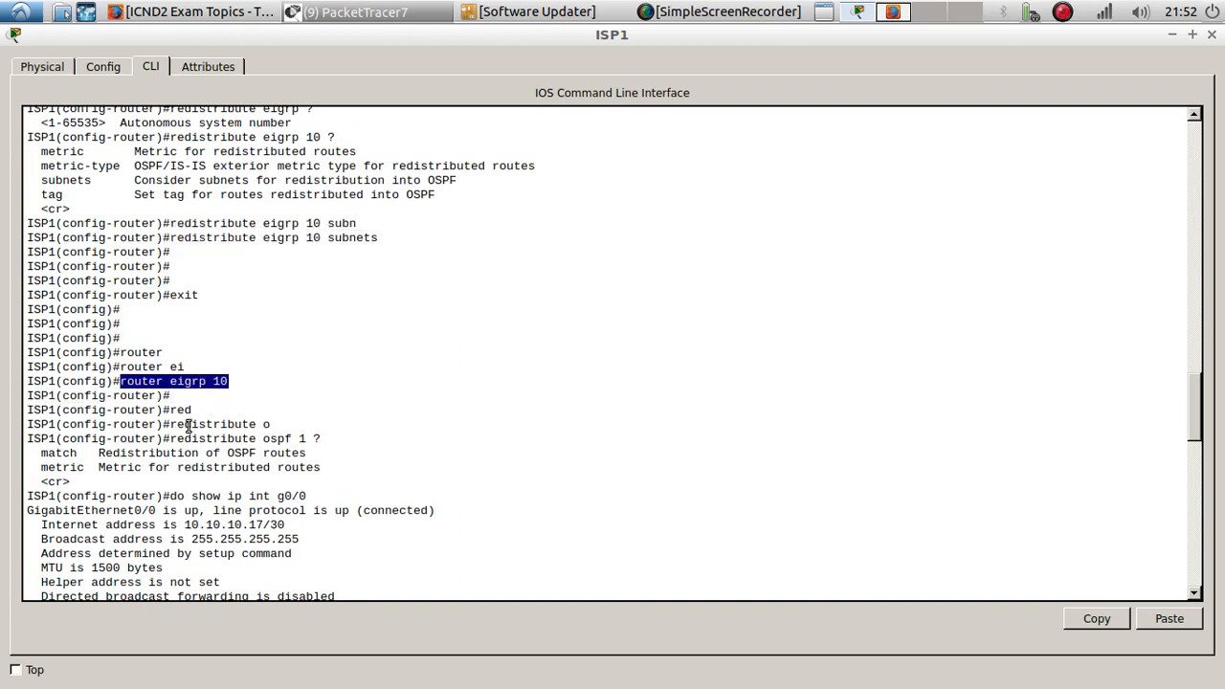
left_click_drag(170, 427, 277, 427)
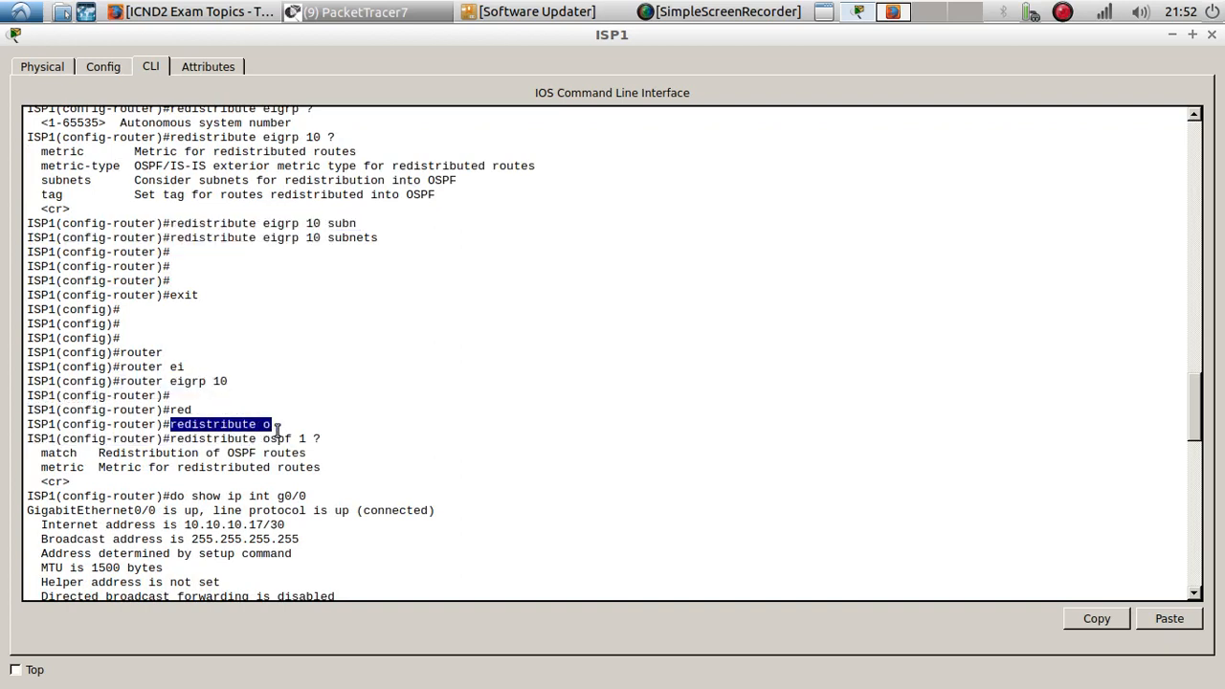
scroll(299, 435, "down", 15)
scroll(299, 436, "down", 9)
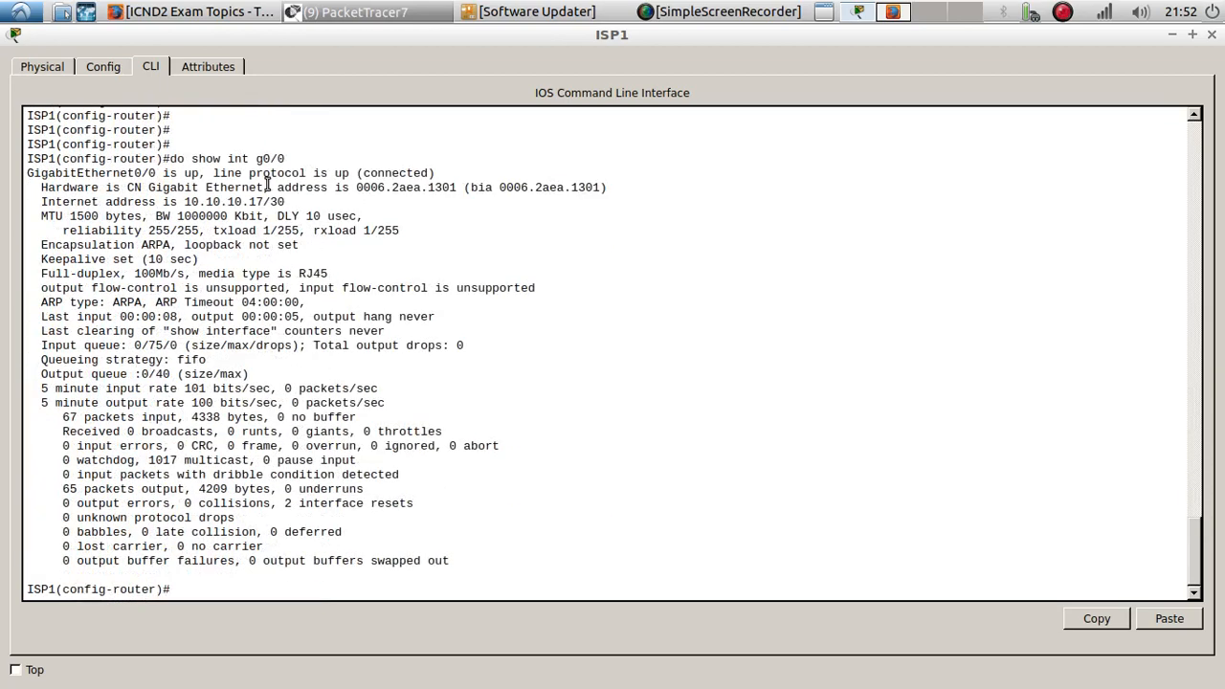
- Query the metric options for redistributing OSPF process 1 into EIGRP
type("redi")
key("Tab")
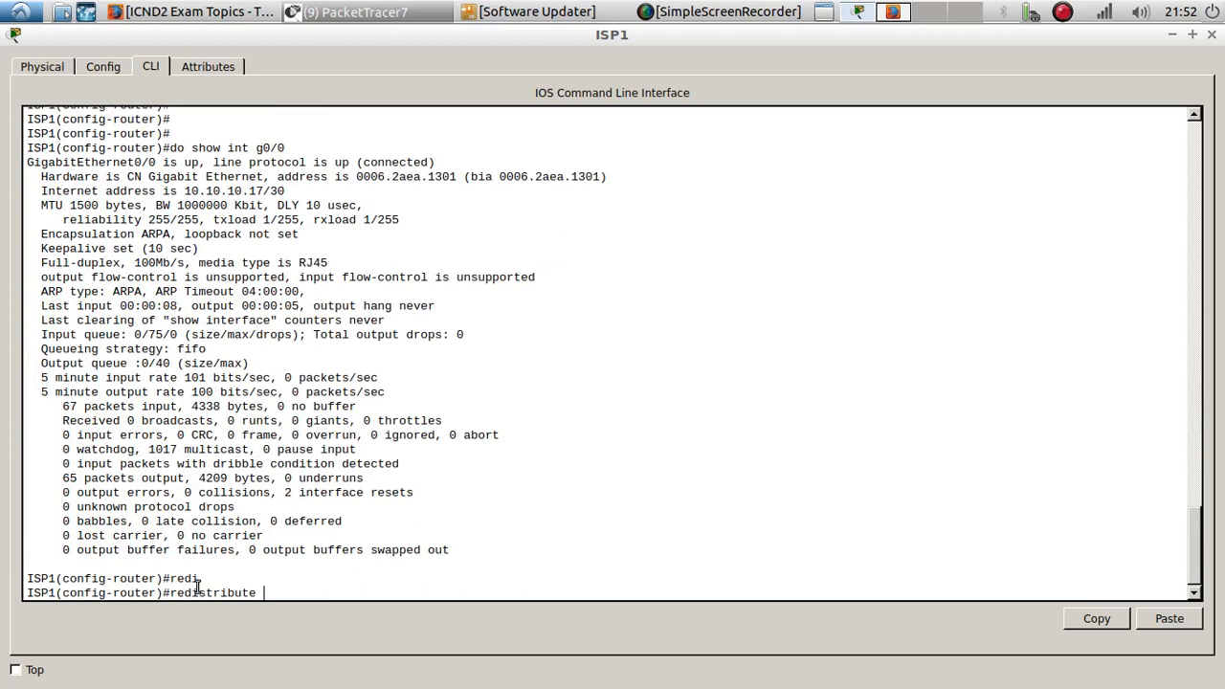
type("o")
key("Tab")
type("1")
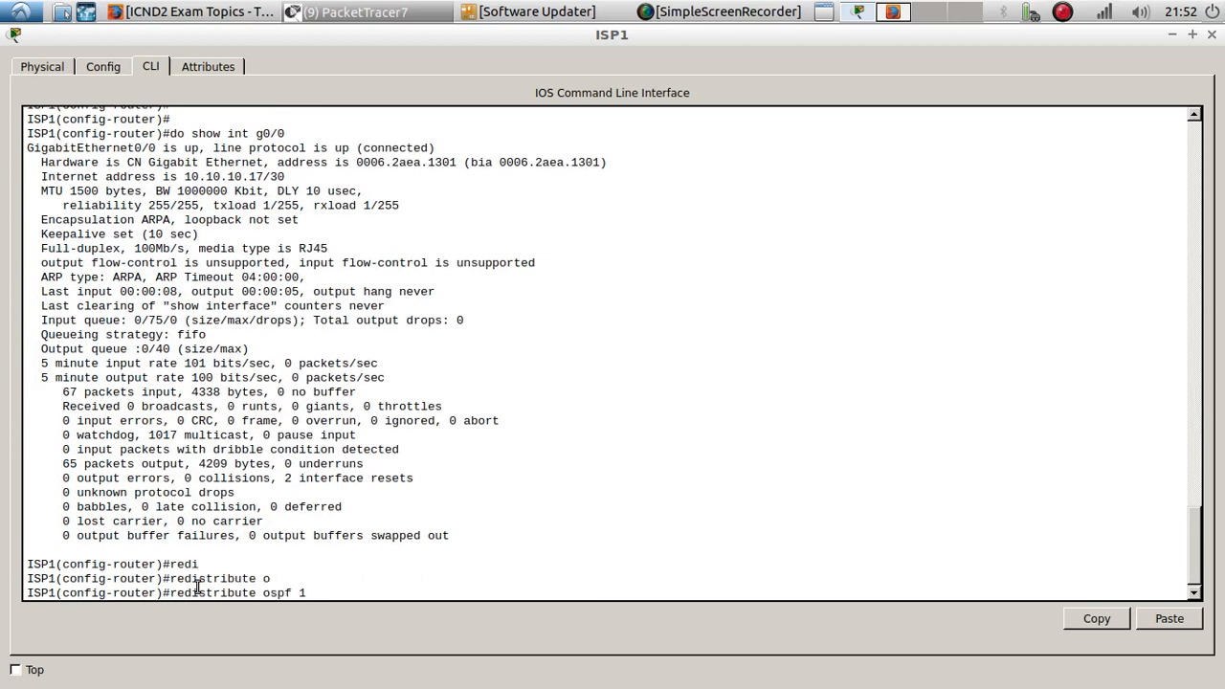
type(" ?")
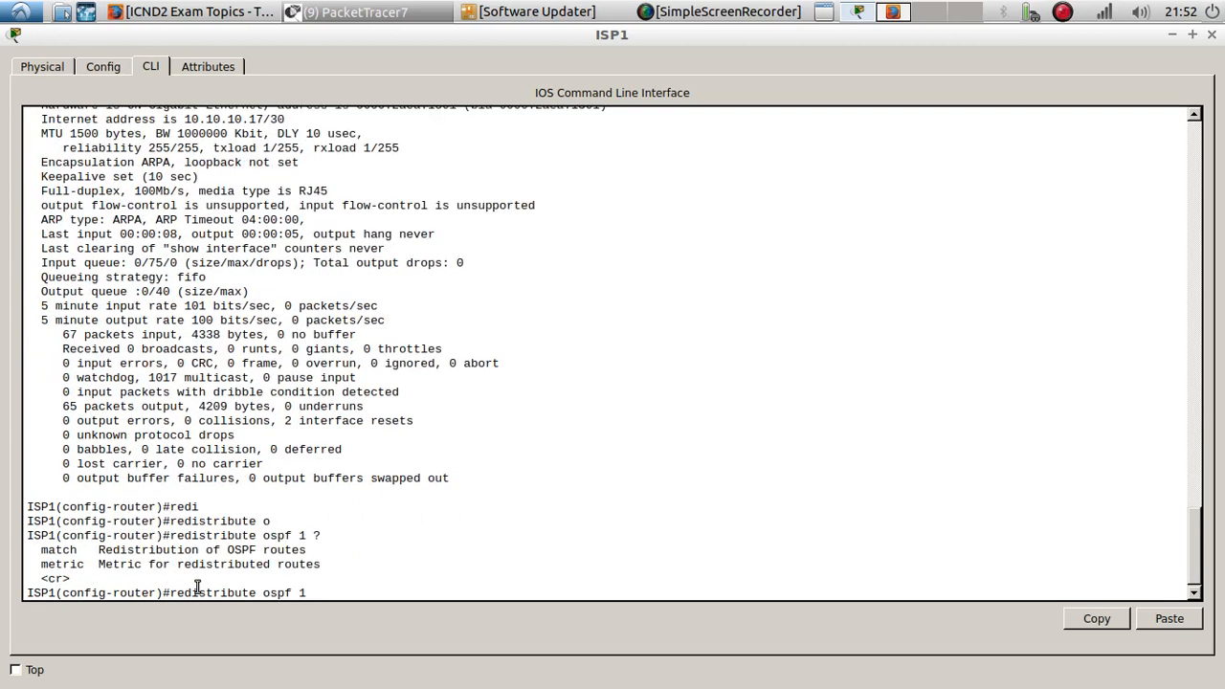
type("me")
key("Tab")
type("?")
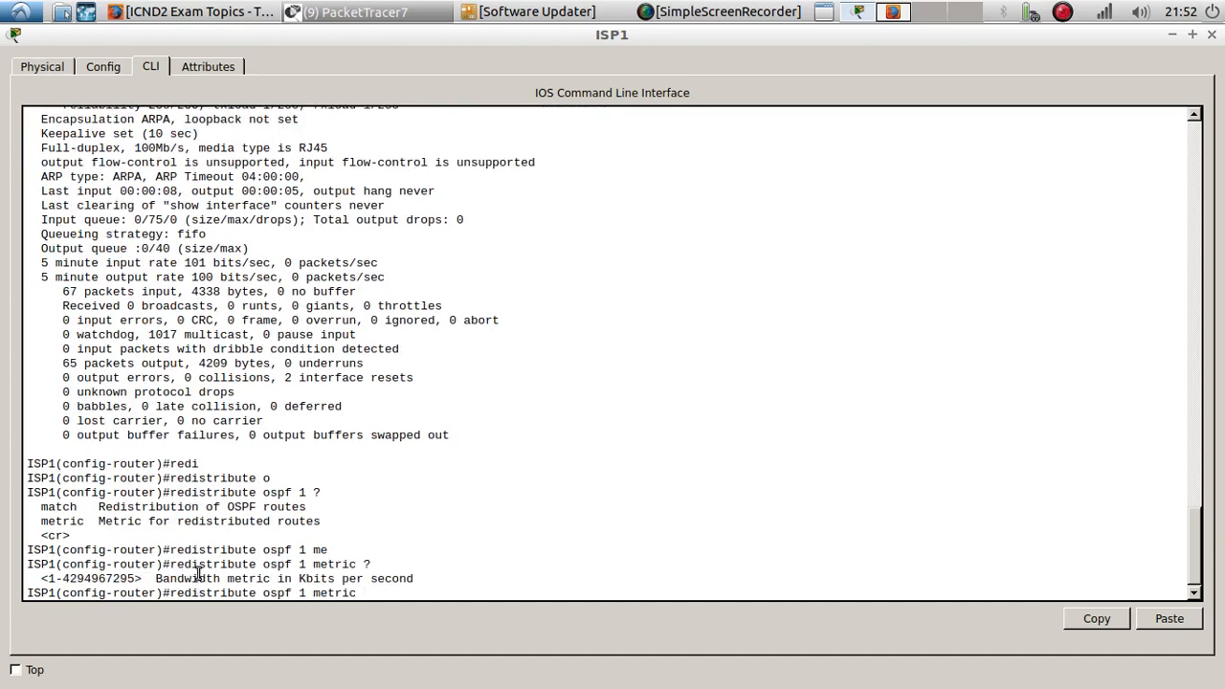
- Copy the interface bandwidth 1000000 into the redistribution metric and query the next metric parameter, then remove it
scroll(198, 574, "up", 5)
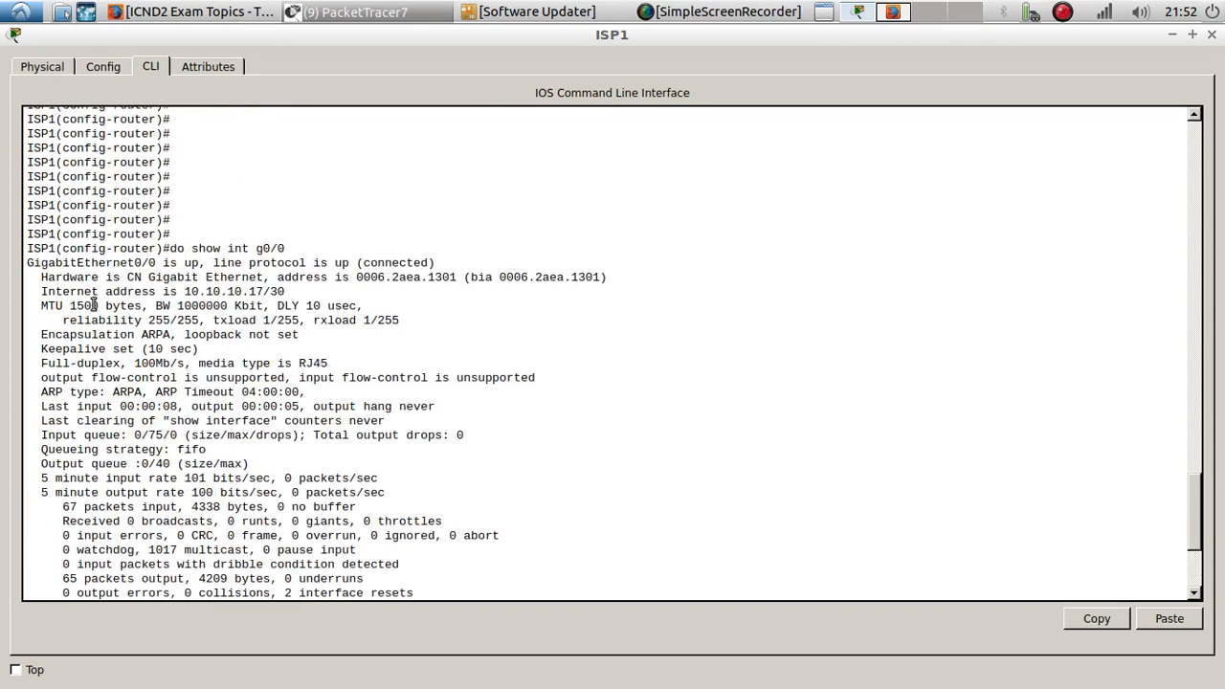
double_click(191, 305)
right_click(187, 304)
left_click(216, 312)
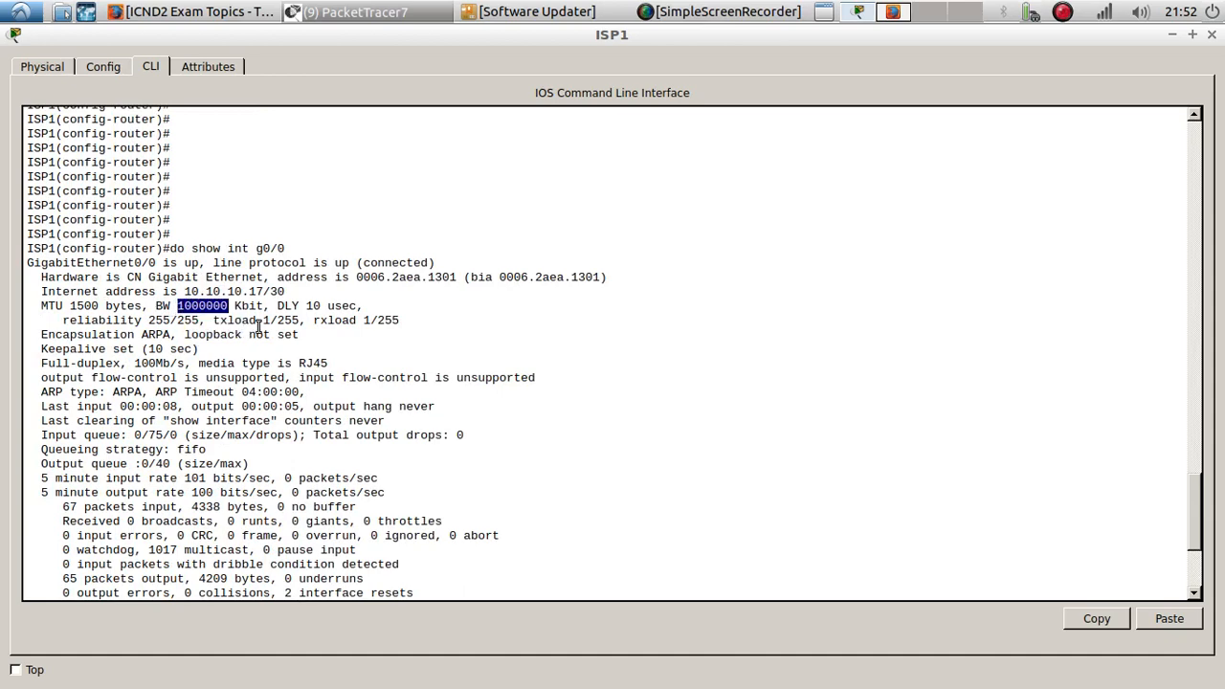
scroll(258, 326, "down", 5)
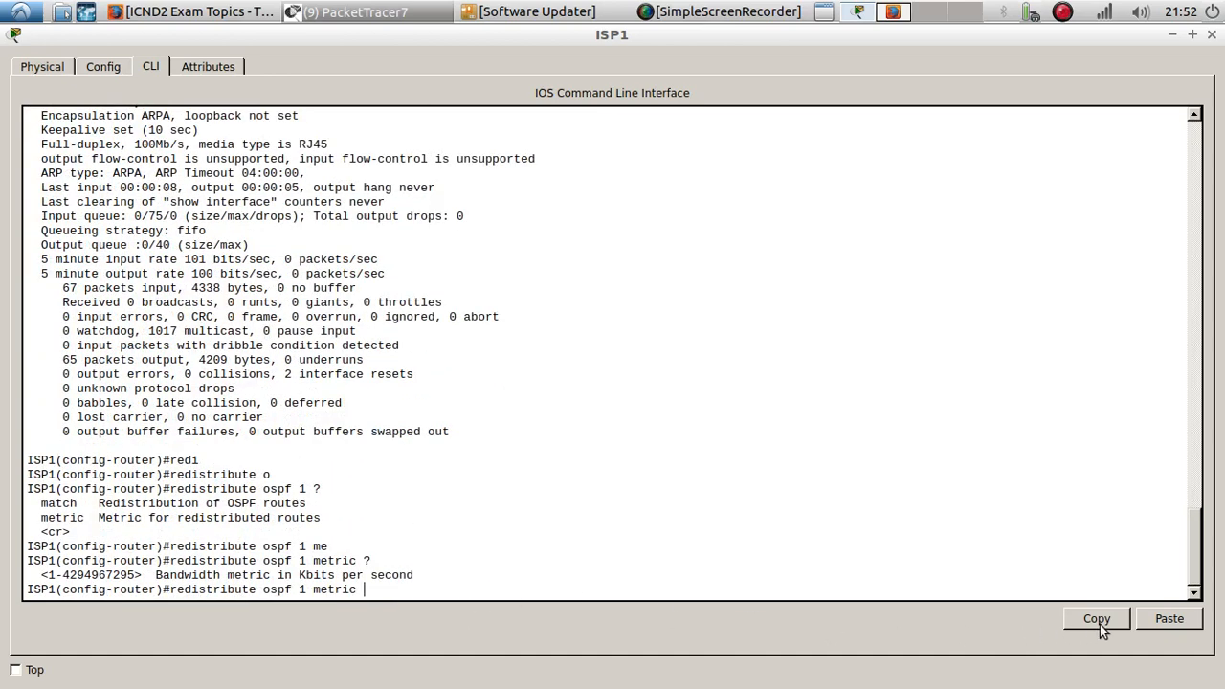
left_click(1169, 618)
type("?")
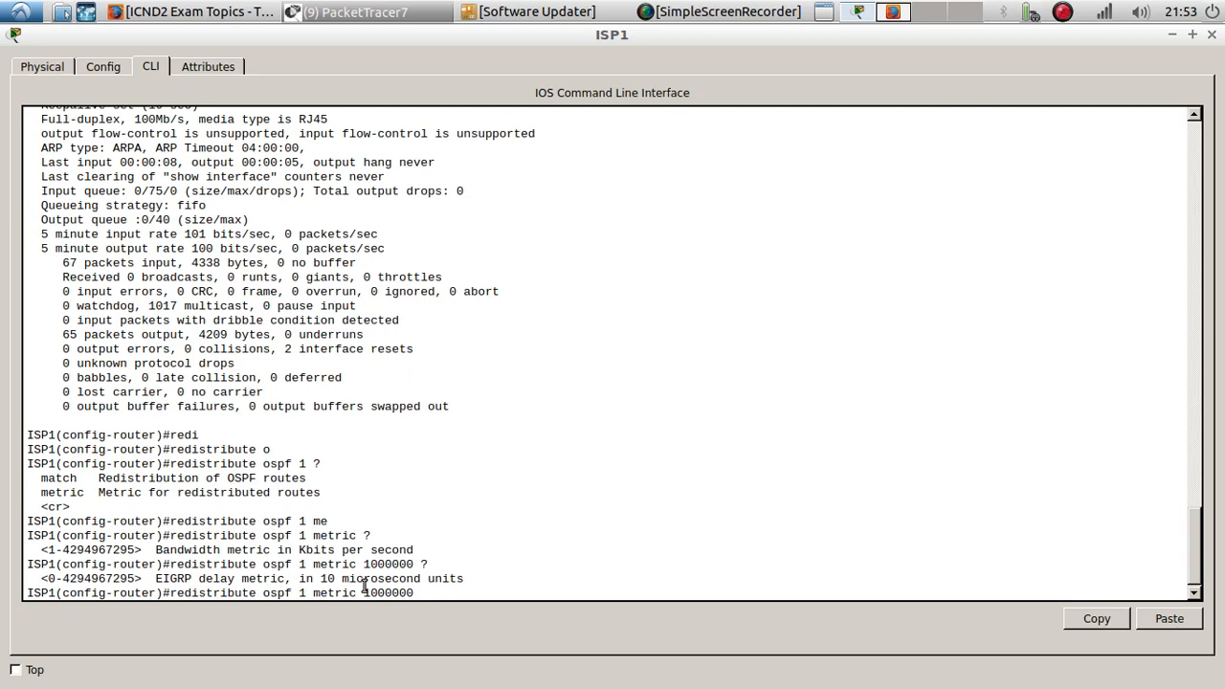
key("BackSpace")
key("BackSpace")
key("BackSpace")
key("BackSpace")
key("BackSpace")
key("BackSpace")
key("BackSpace")
key("BackSpace")
key("BackSpace")
key("BackSpace")
key("BackSpace")
key("BackSpace")
key("BackSpace")
key("BackSpace")
key("BackSpace")
type("?")
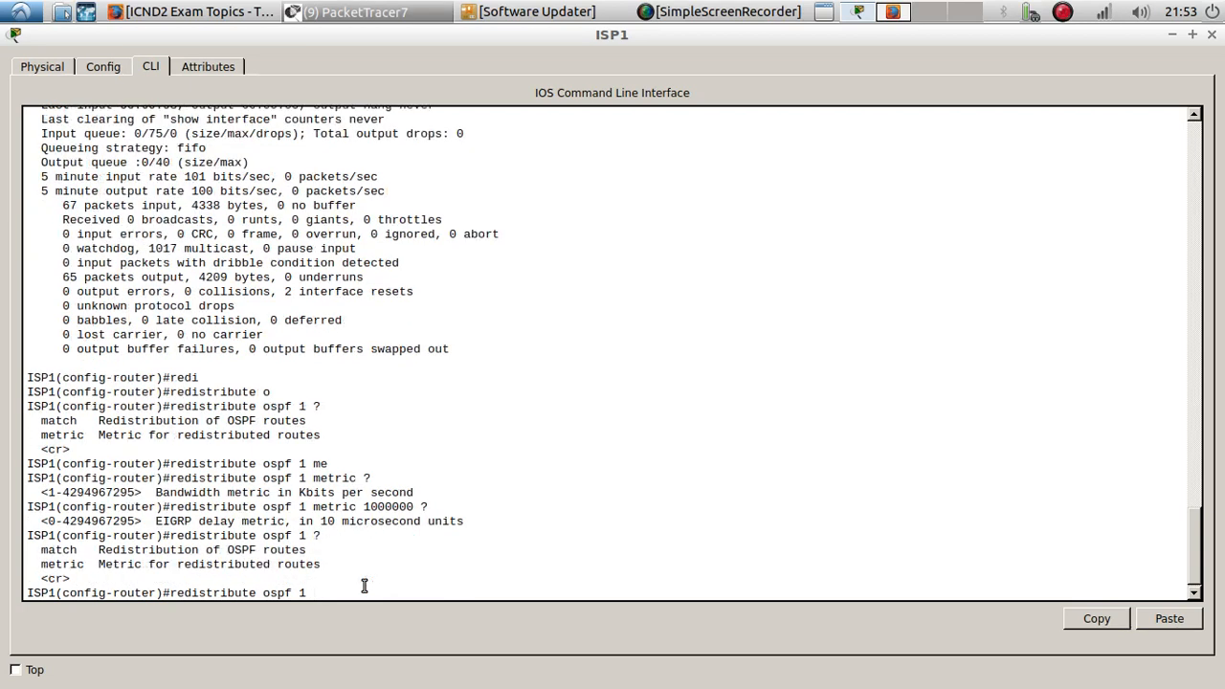
type("ma")
- Query the match options and then the metric options for redistributing OSPF process 1 into EIGRP
key("Tab")
type("?")
key("BackSpace")
key("BackSpace")
key("BackSpace")
key("BackSpace")
key("BackSpace")
key("BackSpace")
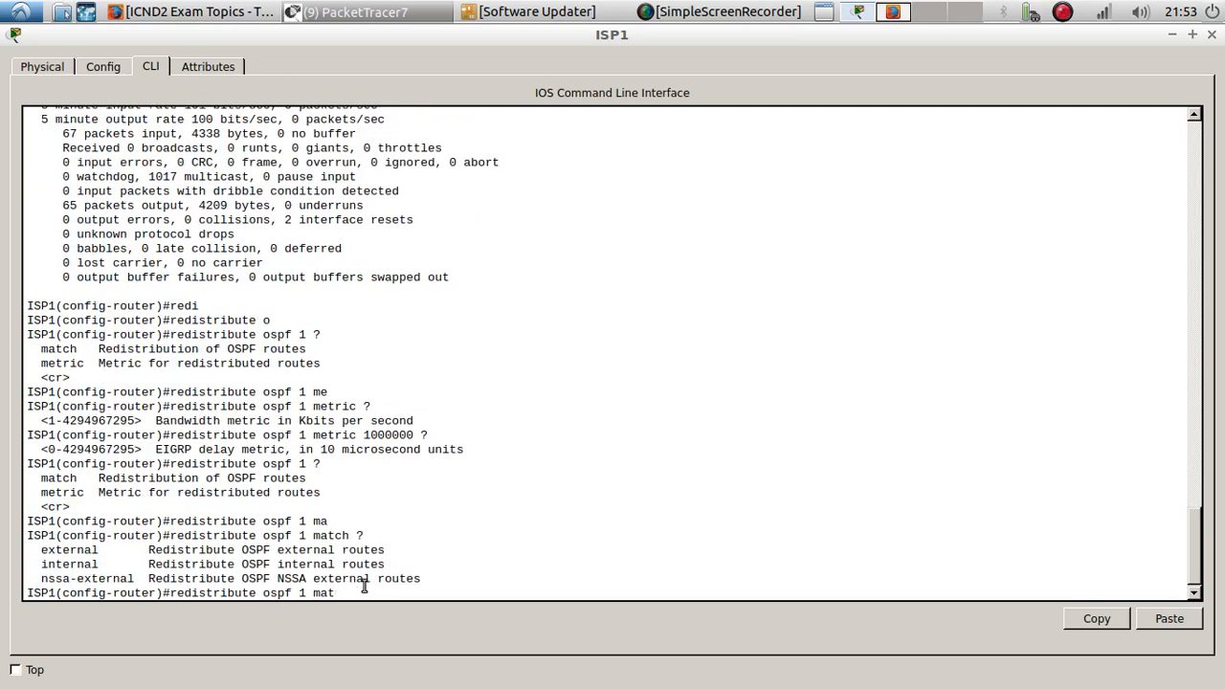
type("me")
key("Tab")
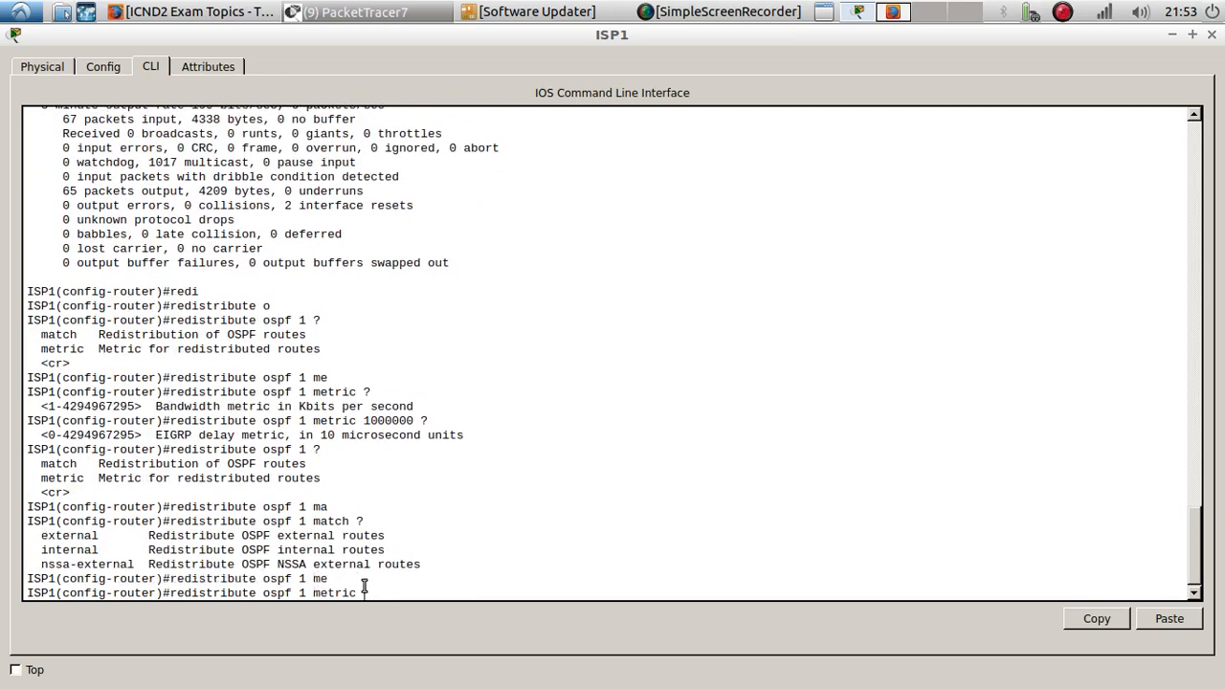
type("?")
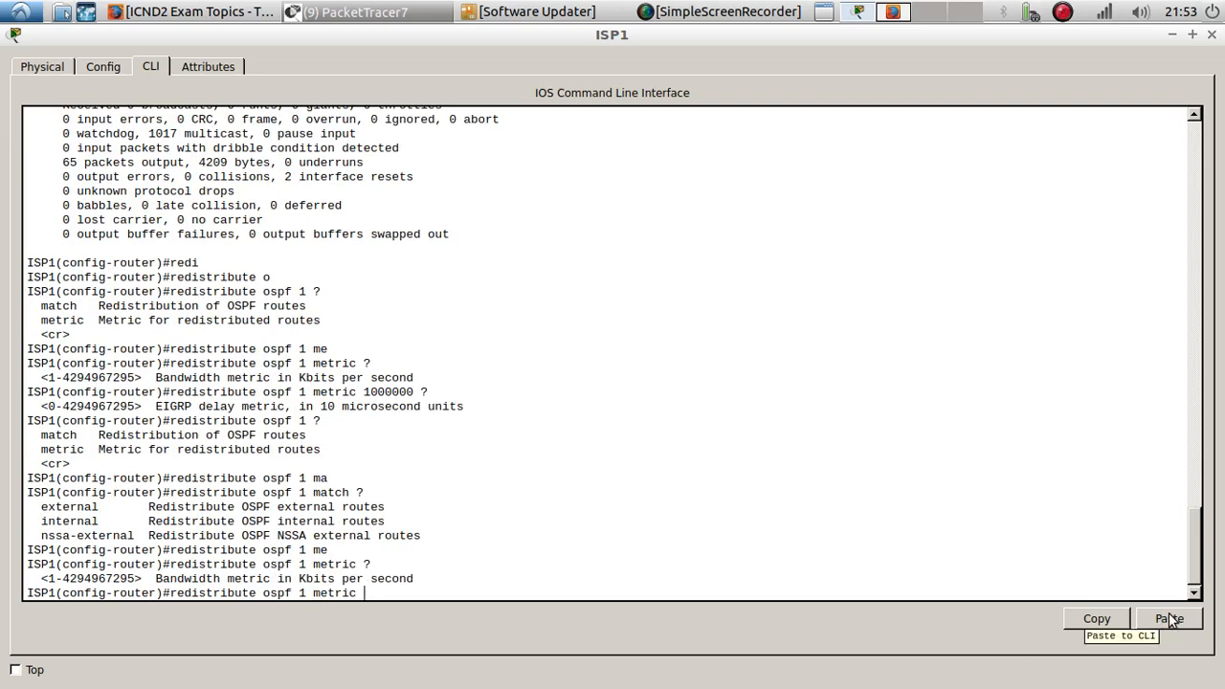
- Rebuild the redistribute ospf 1 metric command, paste the bandwidth 1000000 and query the delay parameter
key("BackSpace")
key("BackSpace")
key("BackSpace")
key("BackSpace")
key("BackSpace")
key("BackSpace")
key("BackSpace")
key("BackSpace")
type("?")
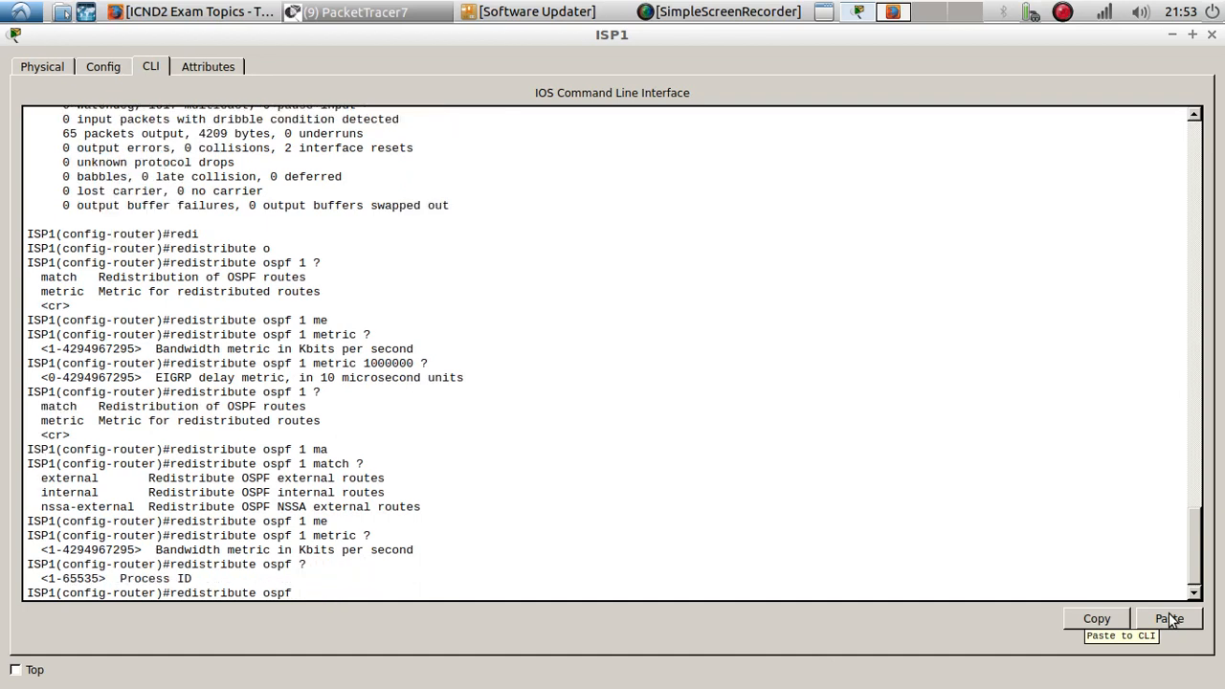
type("1")
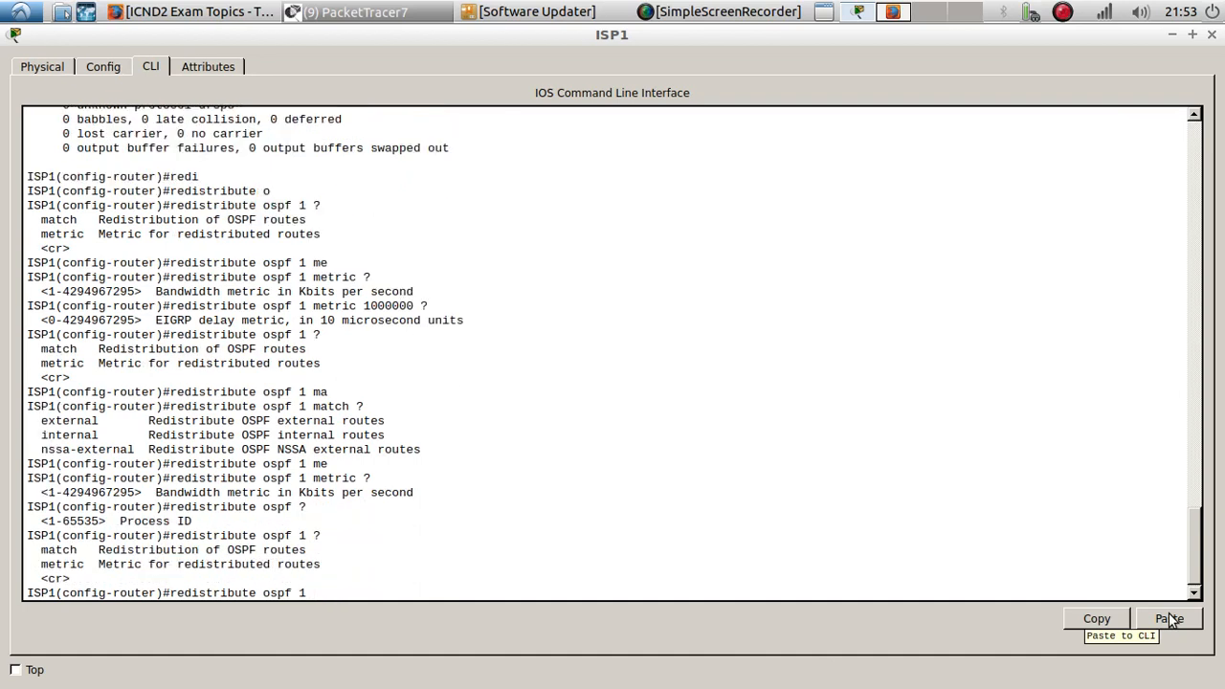
type(" ?me")
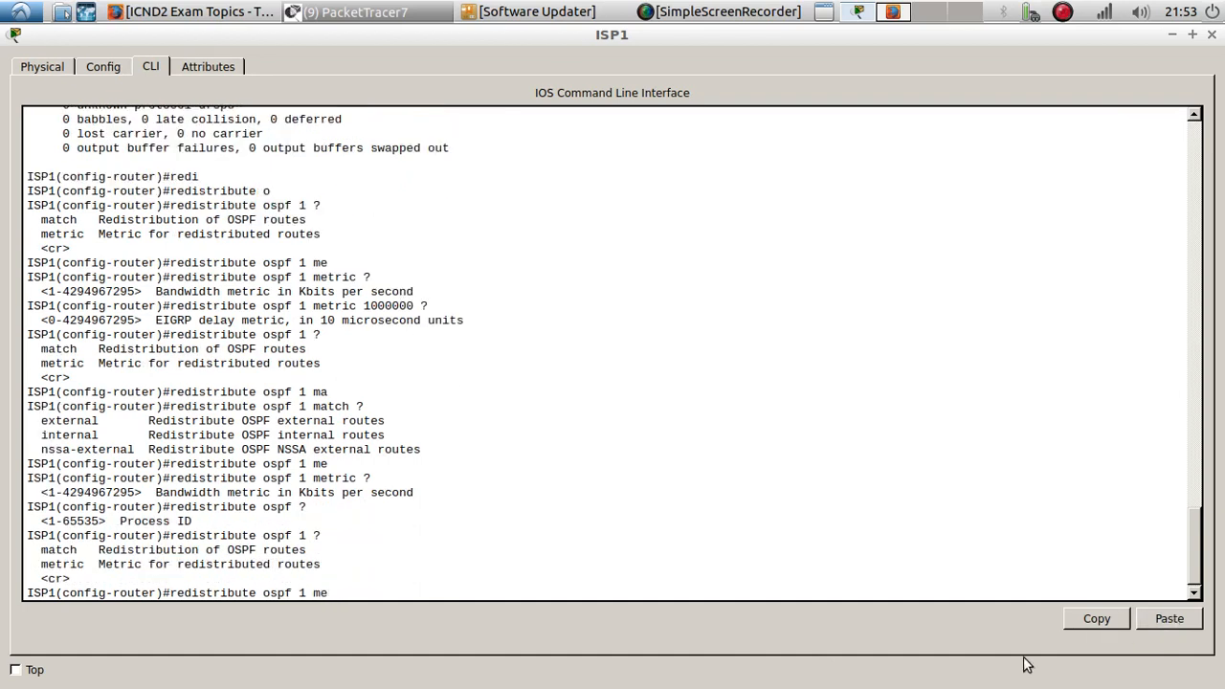
key("Tab")
type("?")
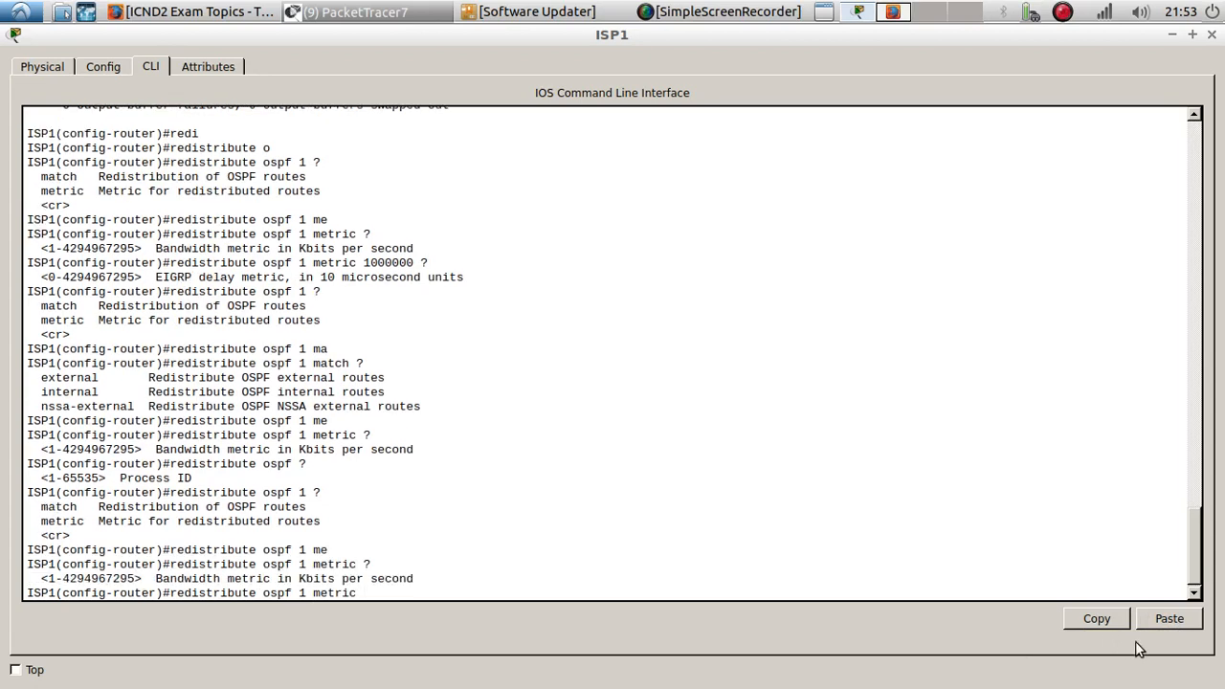
left_click(1167, 618)
type("?")
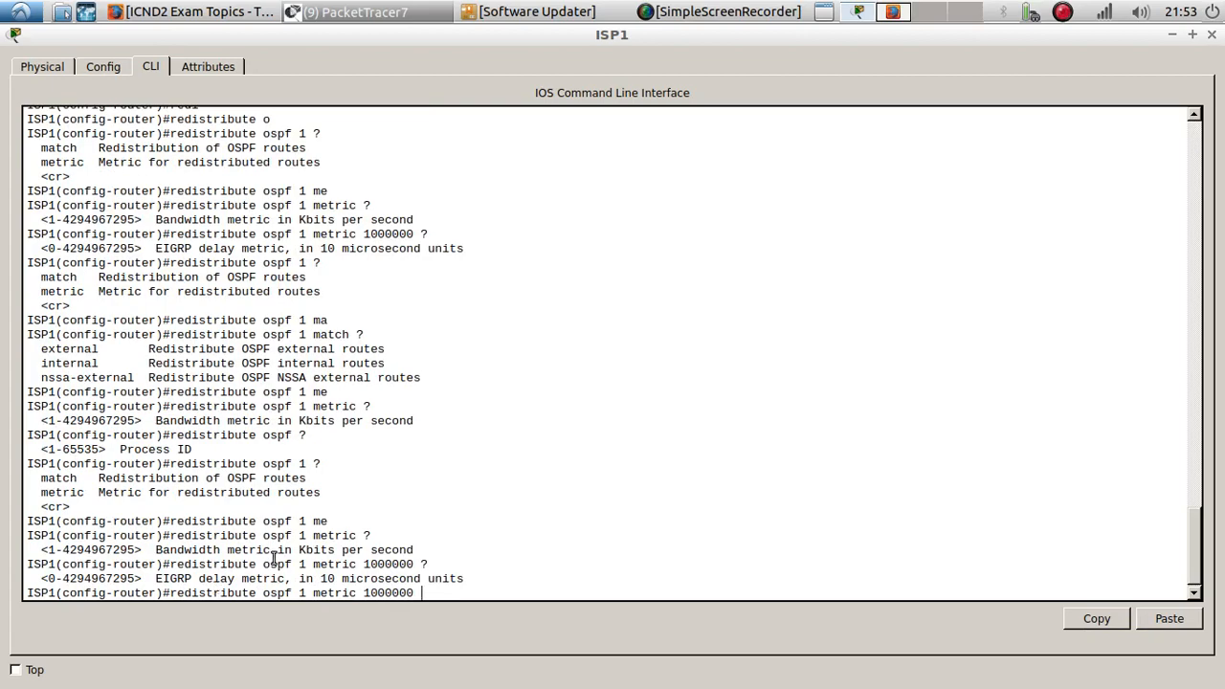
- Add delay 10 after the bandwidth in the redistribution metric and query the reliability parameter
scroll(275, 558, "up", 5)
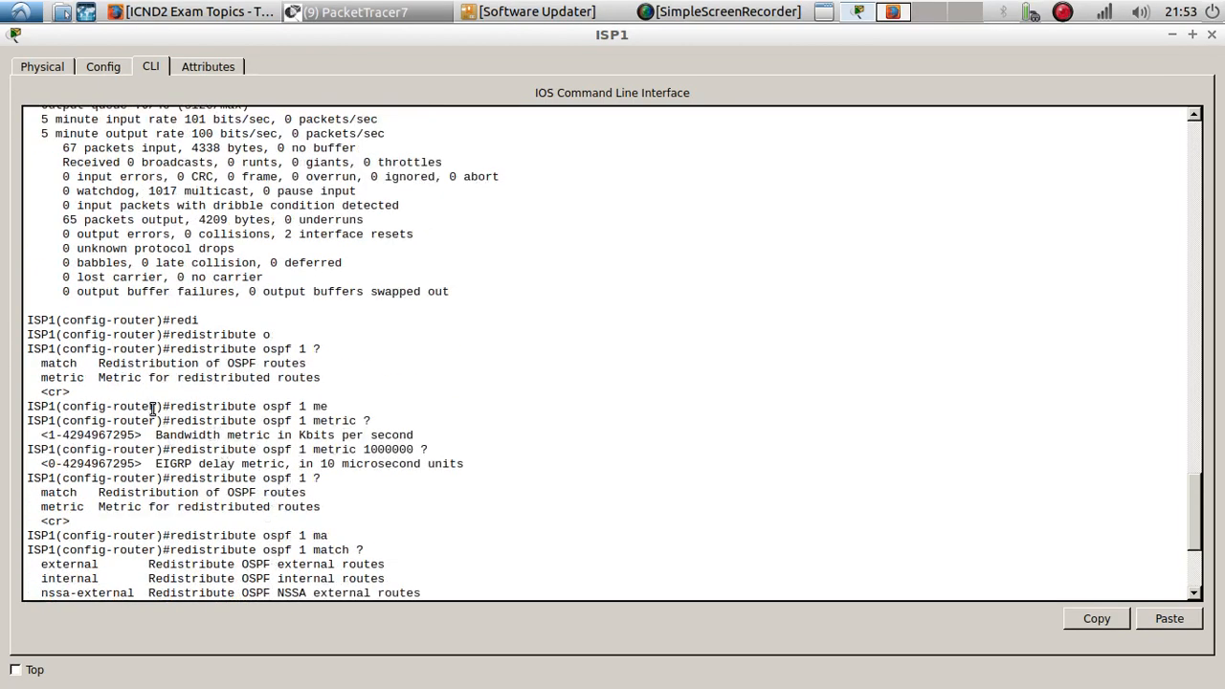
scroll(153, 408, "down", 3)
scroll(170, 399, "up", 11)
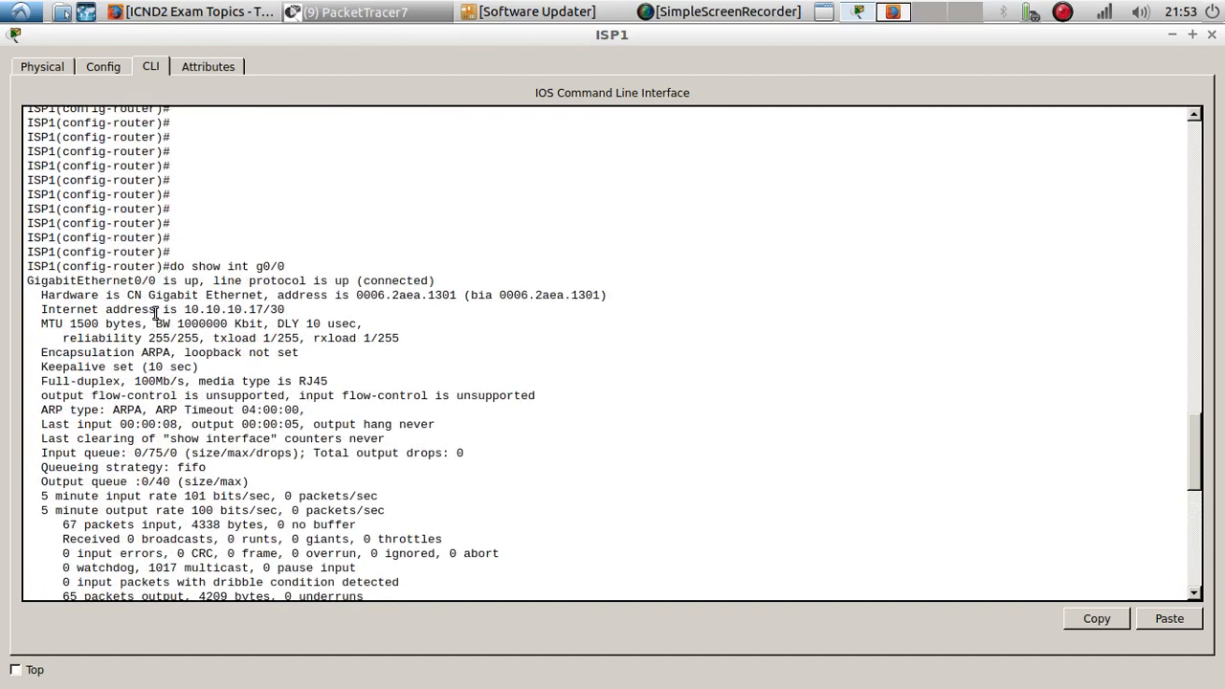
scroll(325, 345, "down", 4)
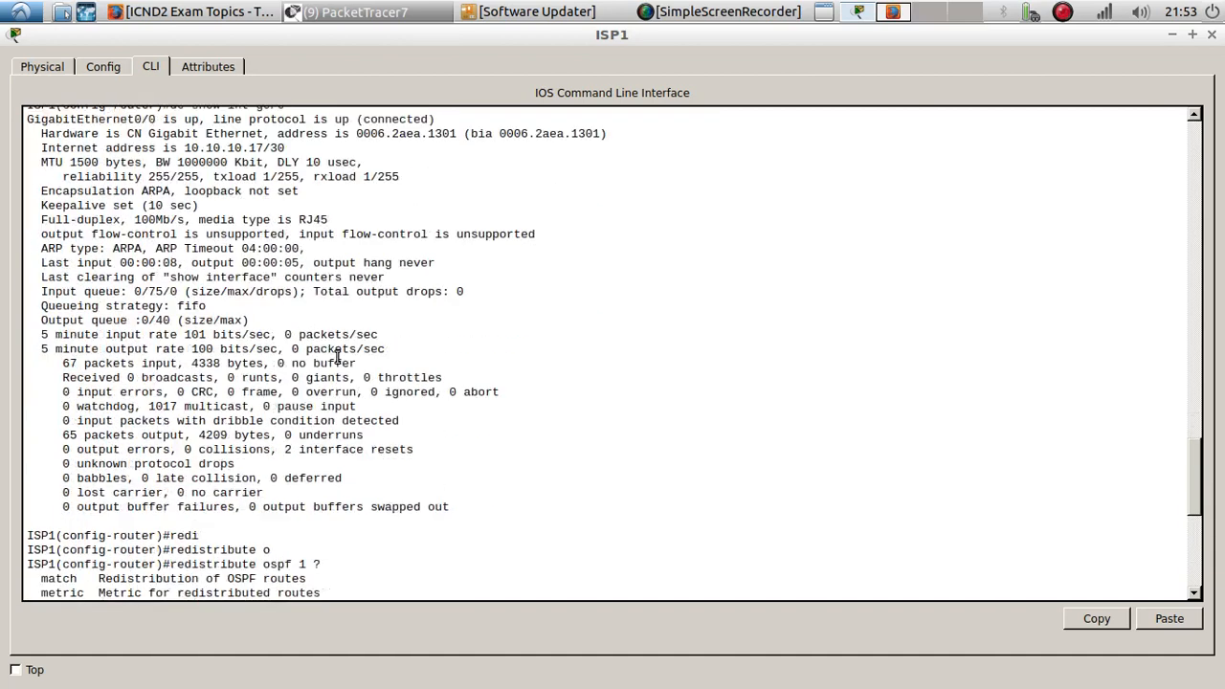
scroll(383, 383, "down", 10)
type("1000000 10")
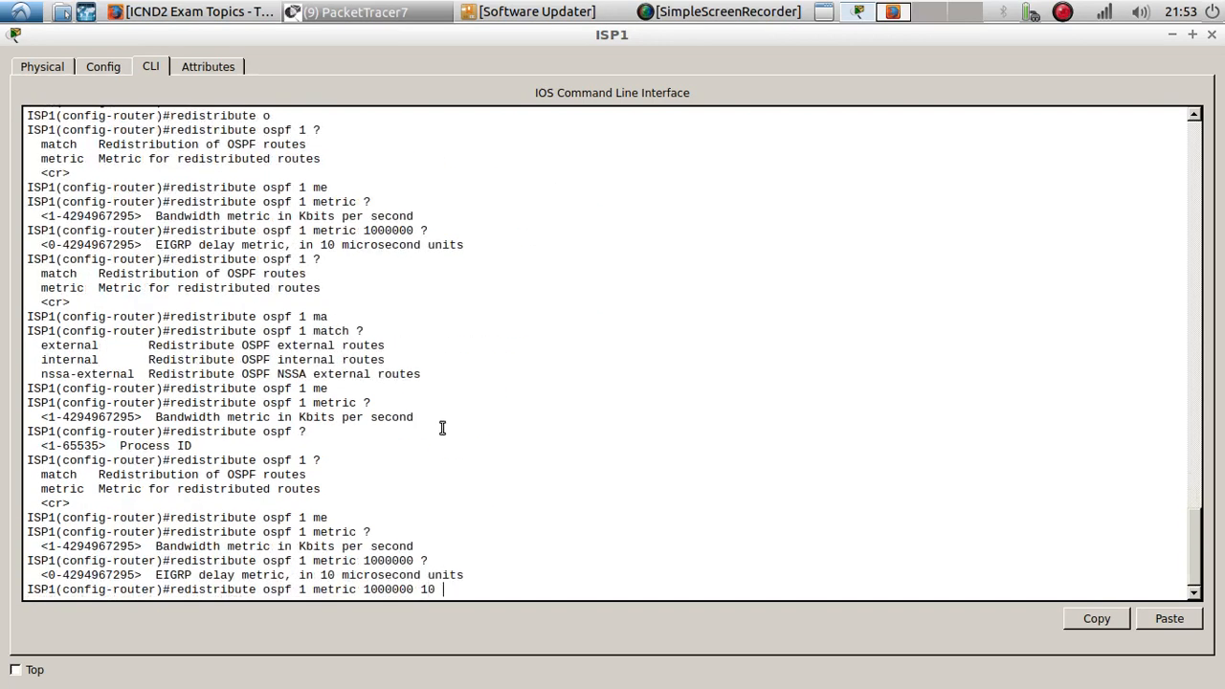
type(" ?")
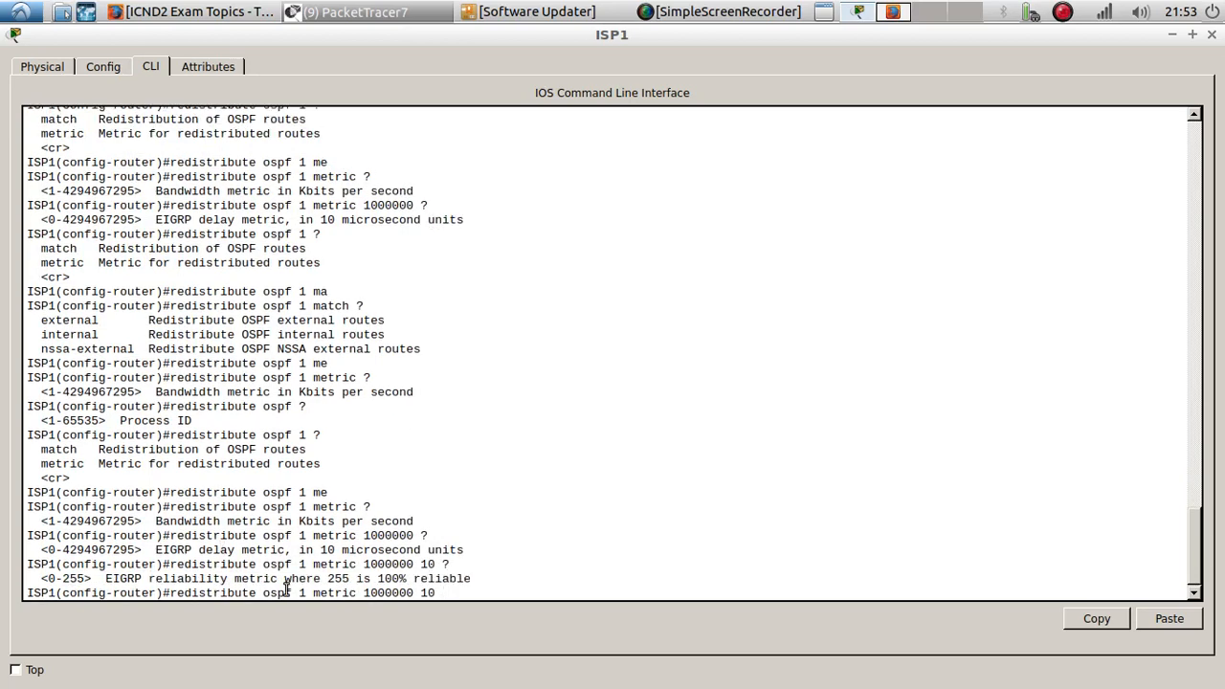
- Copy the reliability value 255 from the interface output into the metric and query the load parameter
scroll(205, 497, "up", 10)
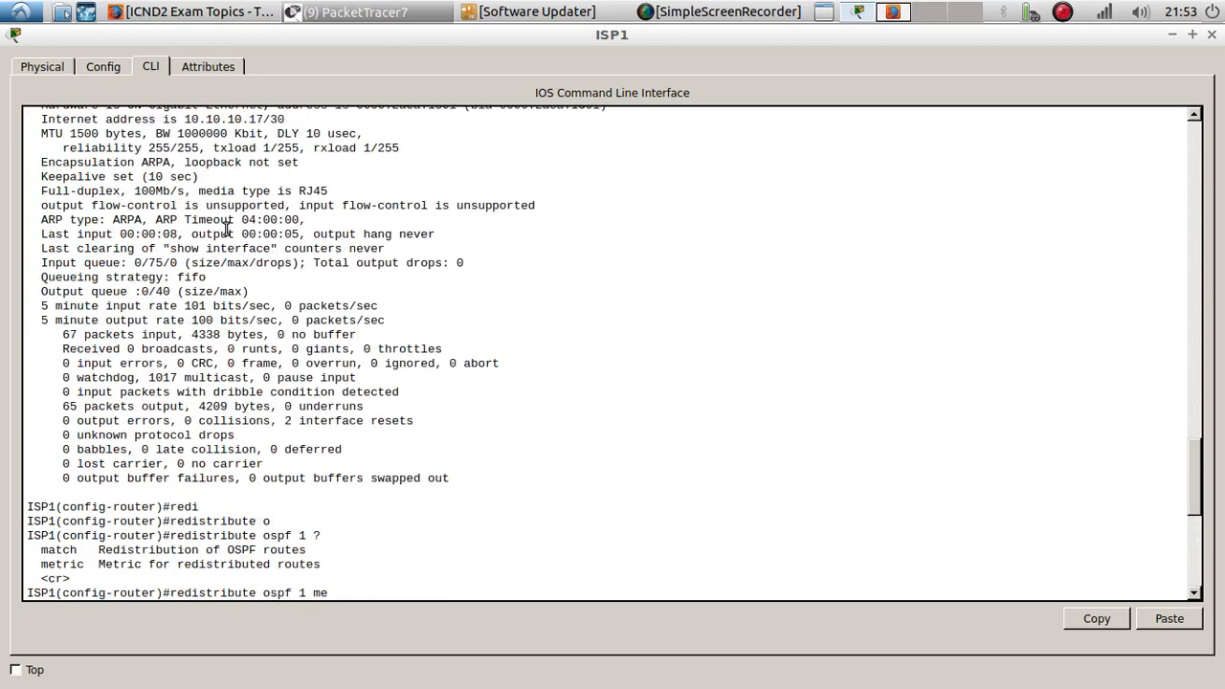
scroll(225, 228, "up", 4)
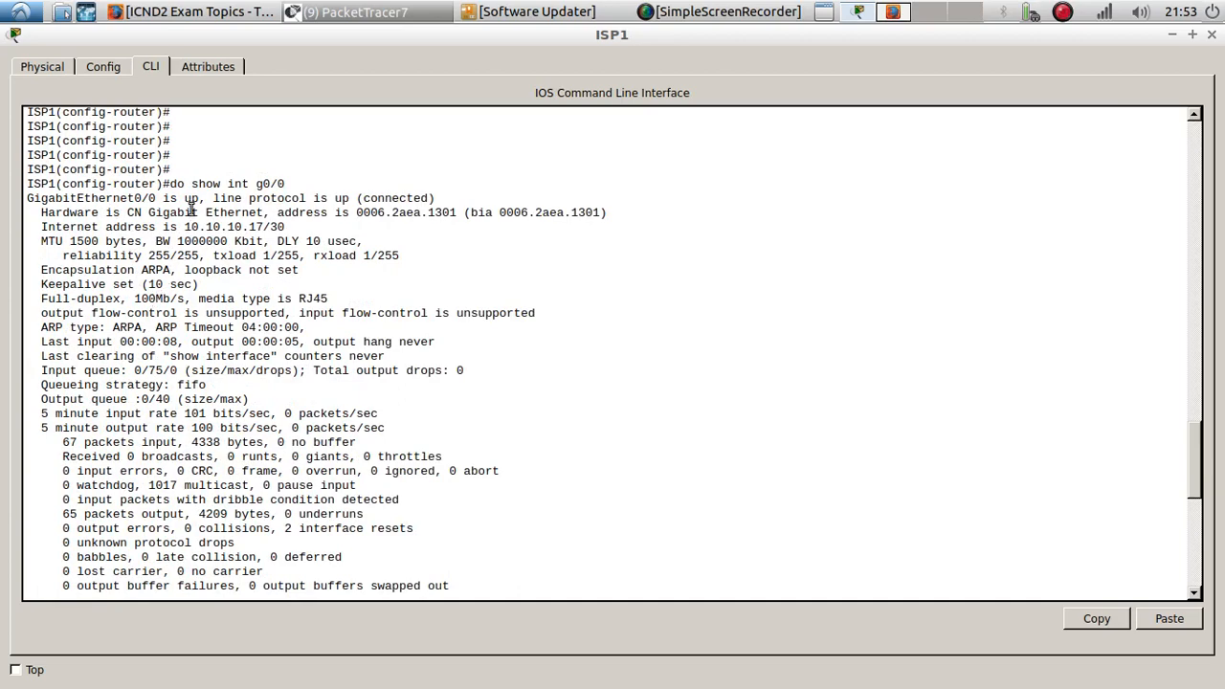
scroll(214, 387, "down", 12)
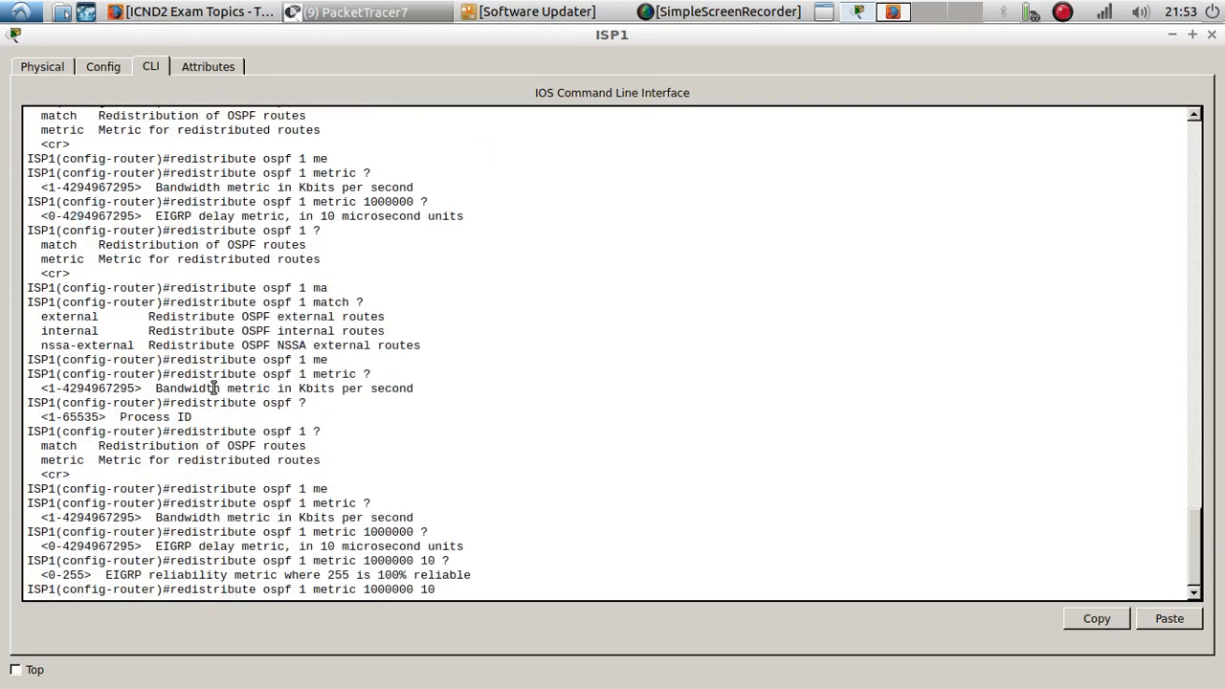
scroll(214, 387, "up", 15)
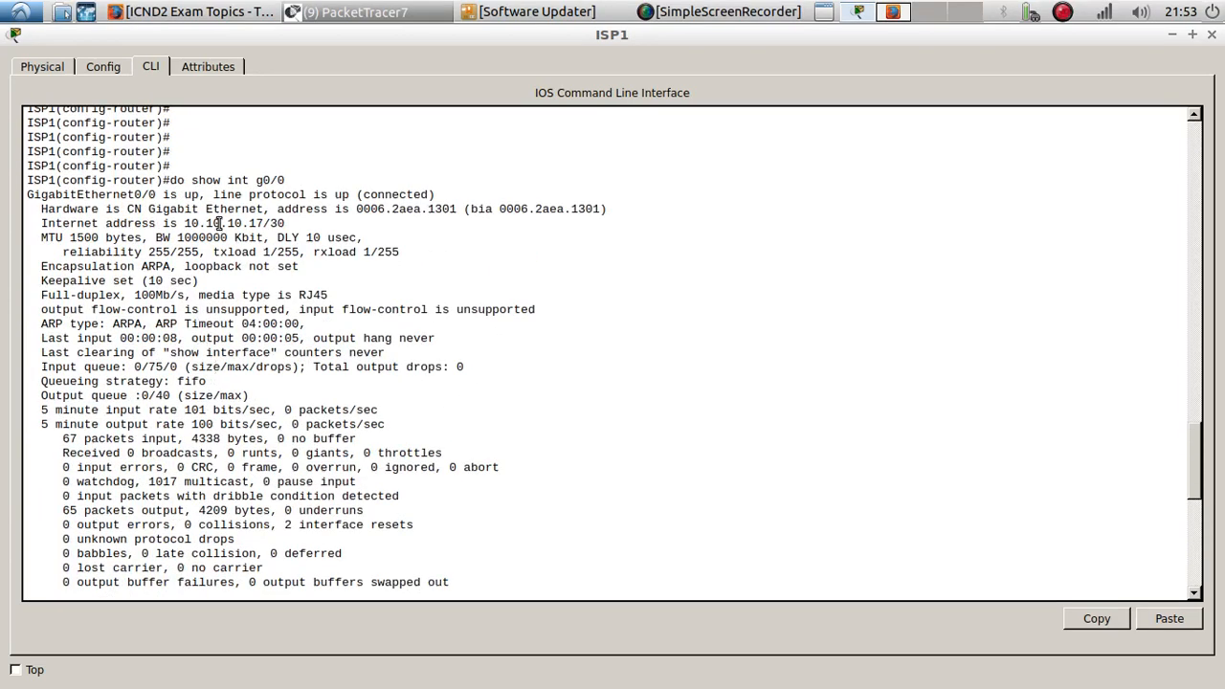
double_click(155, 251)
right_click(155, 251)
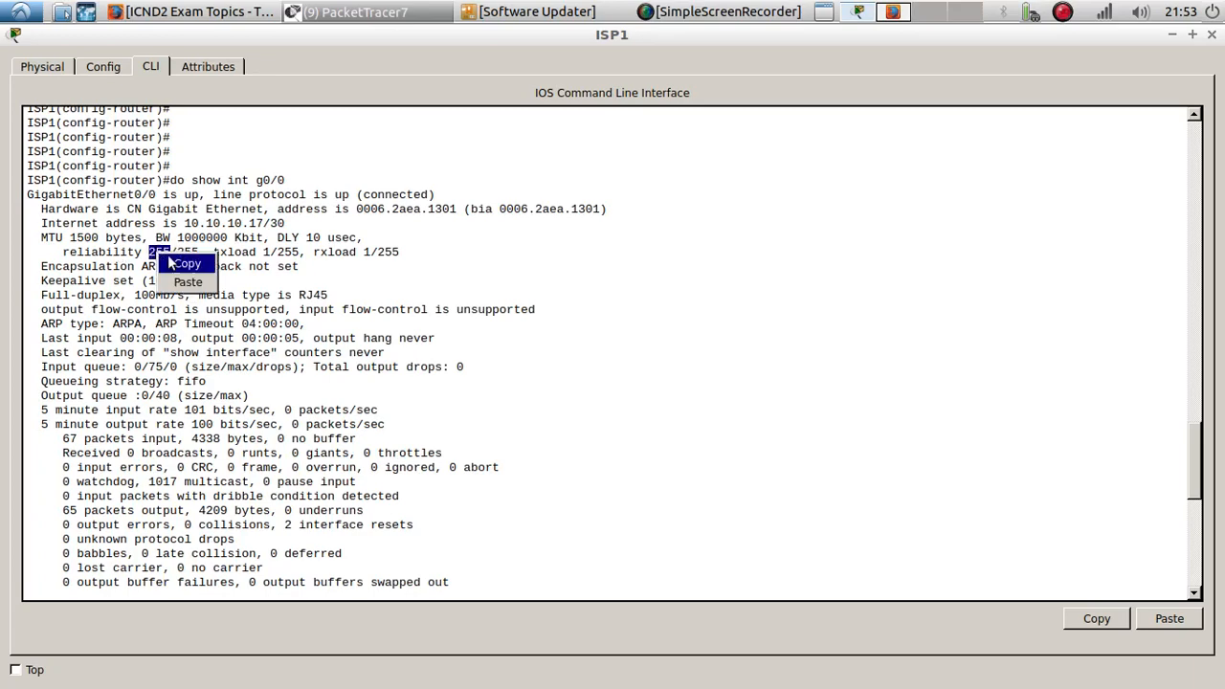
left_click(172, 256)
left_click(1169, 618)
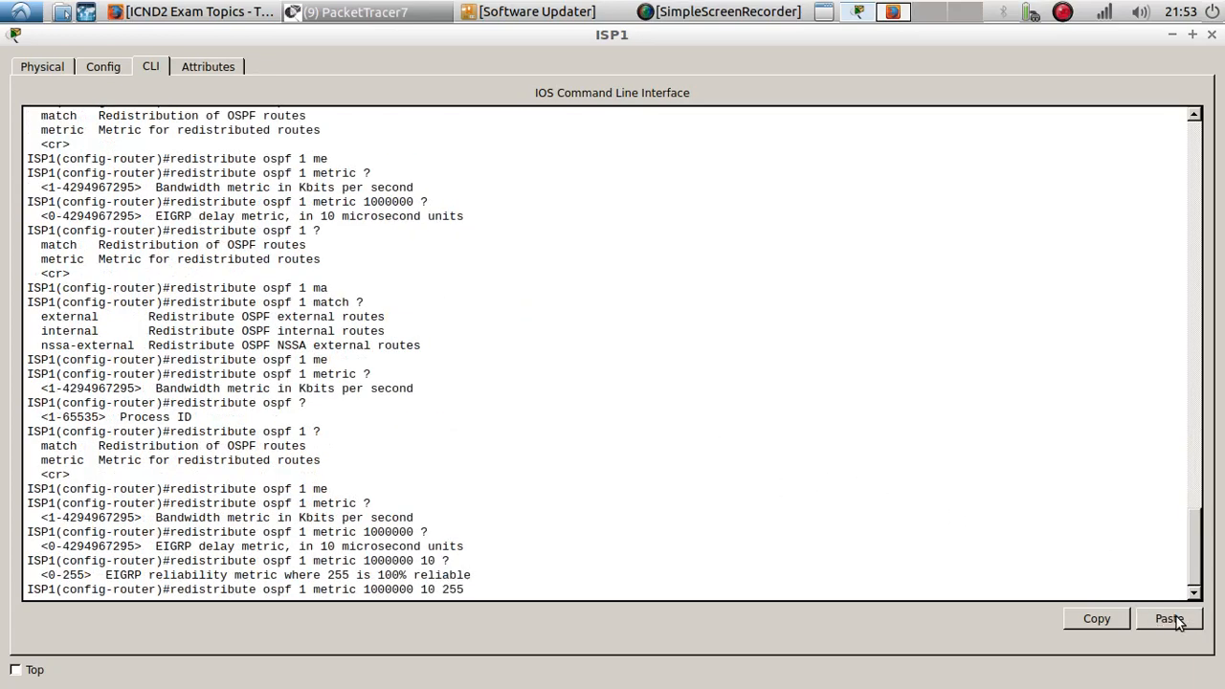
type("?")
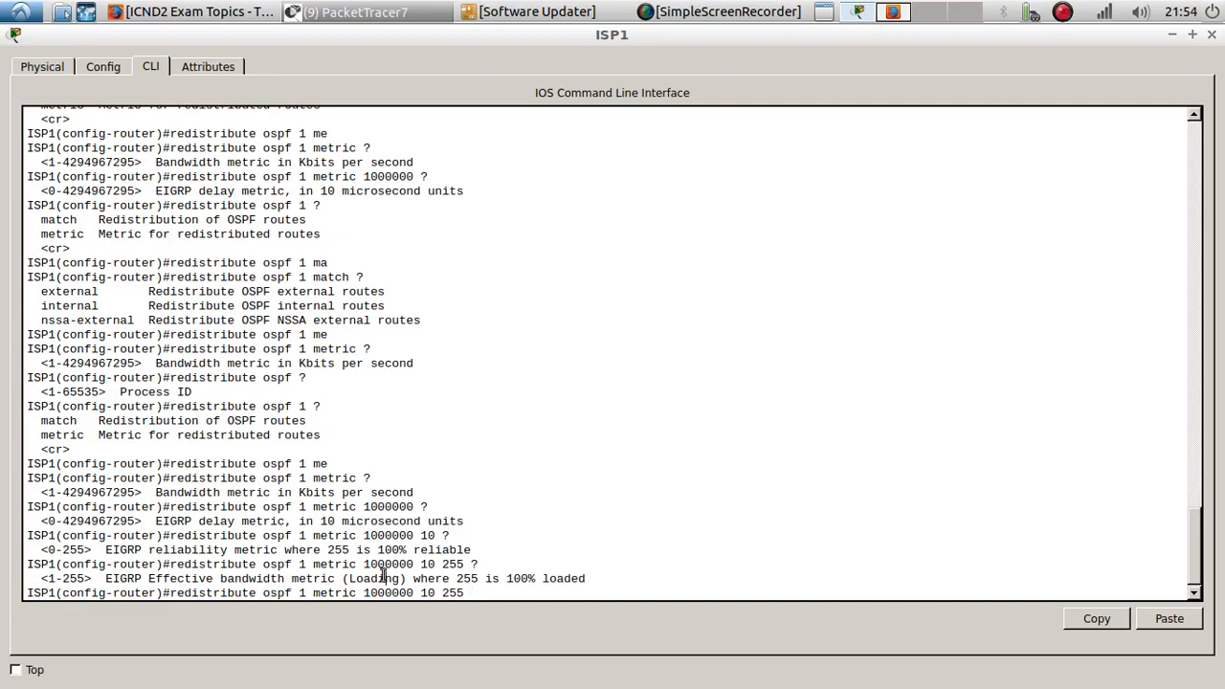
- Add load 1 to the redistribution metric and query the MTU parameter
scroll(382, 574, "up", 20)
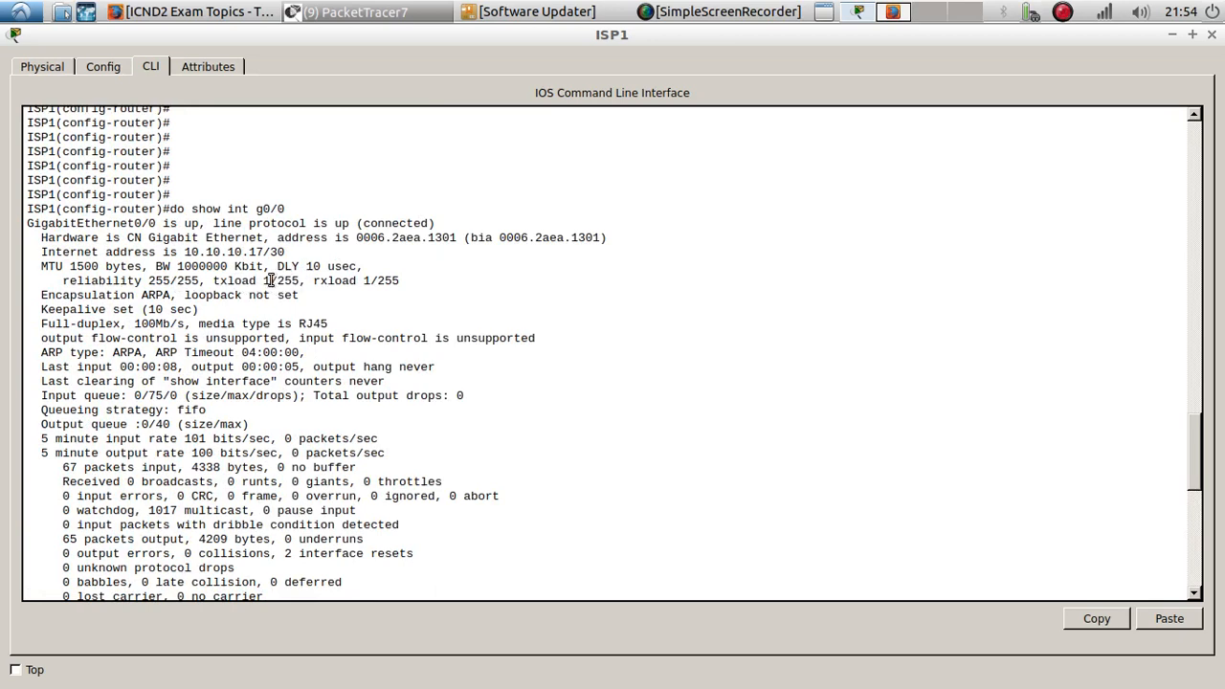
scroll(510, 464, "down", 10)
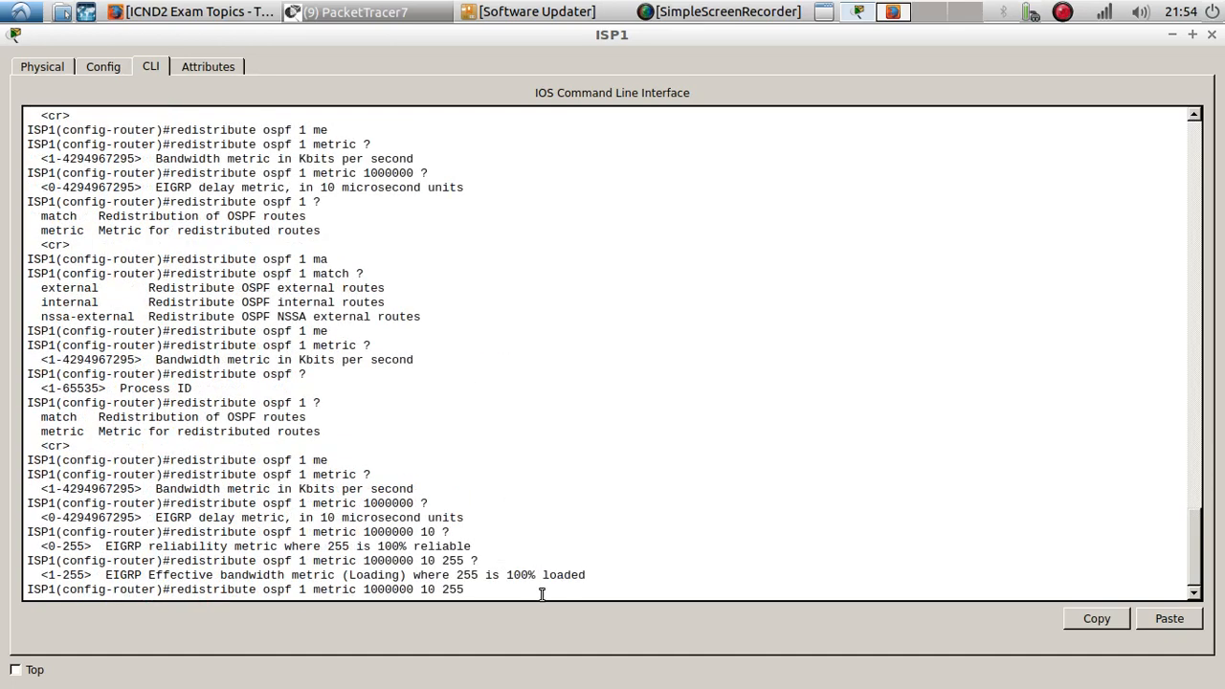
type("?")
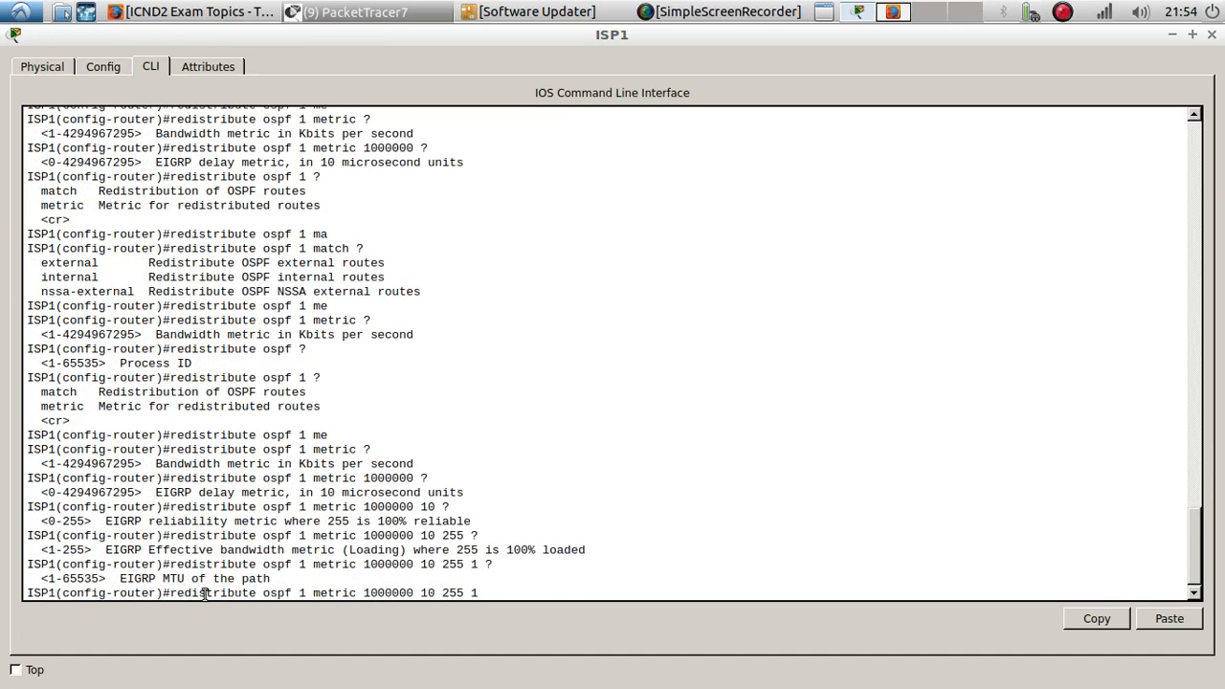
scroll(192, 550, "up", 7)
scroll(127, 391, "up", 5)
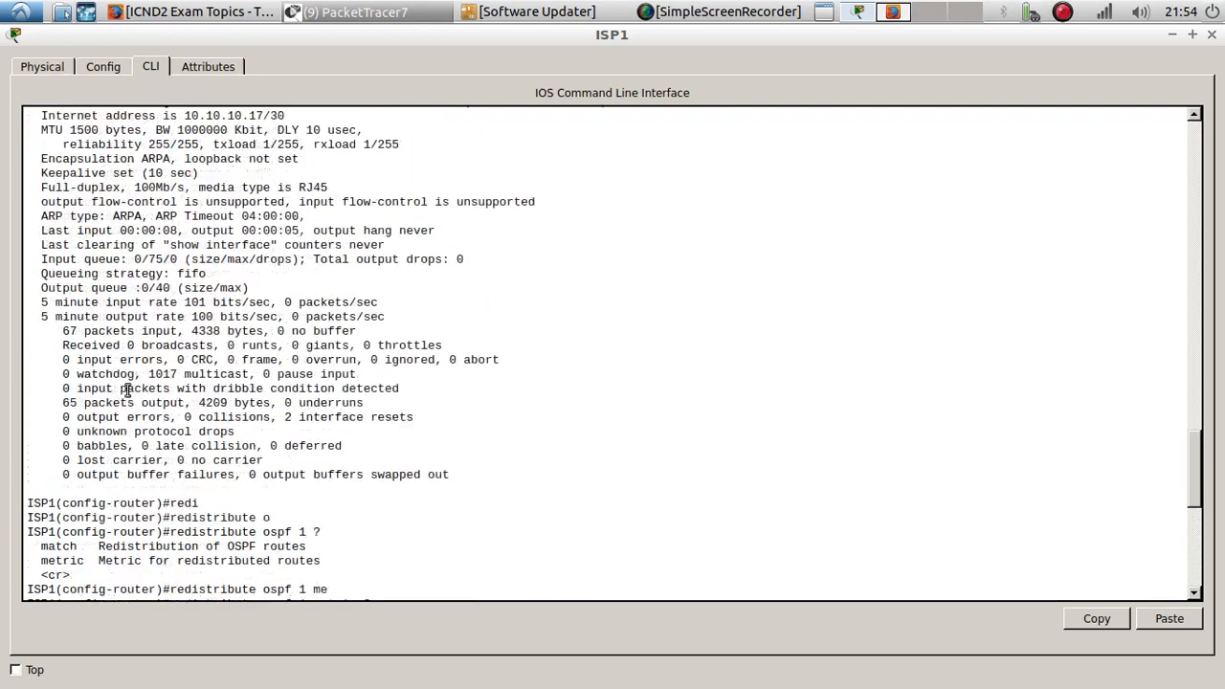
scroll(106, 302, "up", 1)
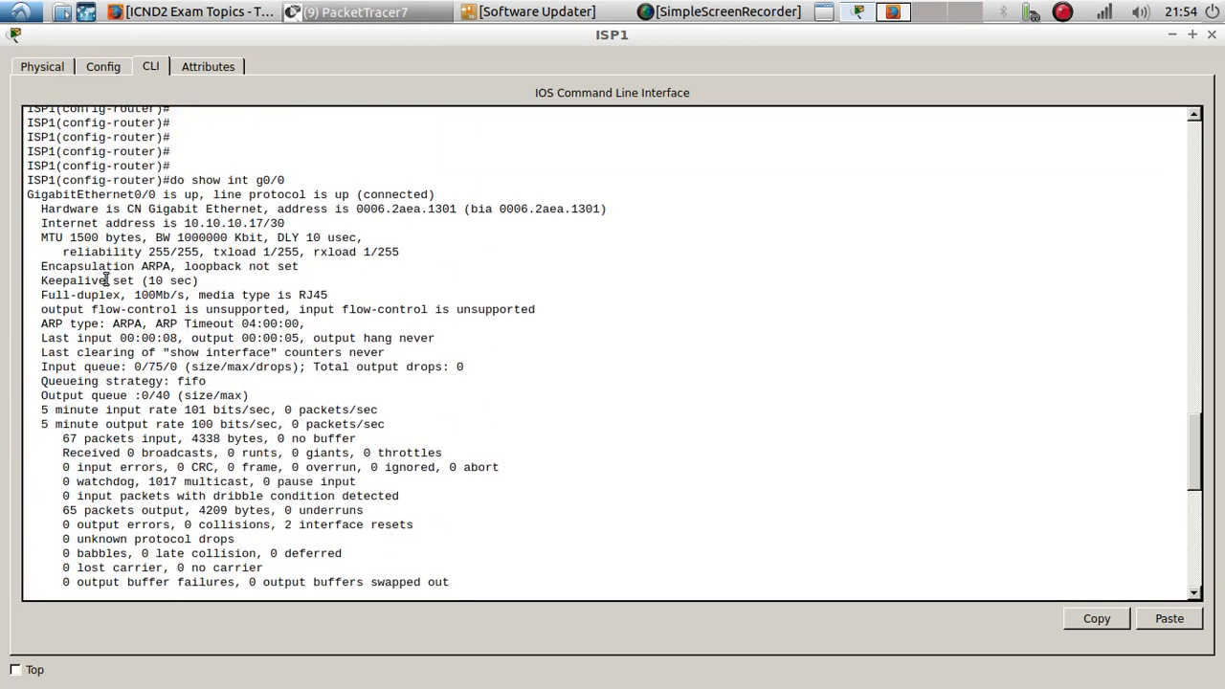
double_click(93, 238)
key("ctrl+c")
right_click(94, 238)
left_click(130, 242)
scroll(1058, 555, "down", 15)
left_click(1174, 622)
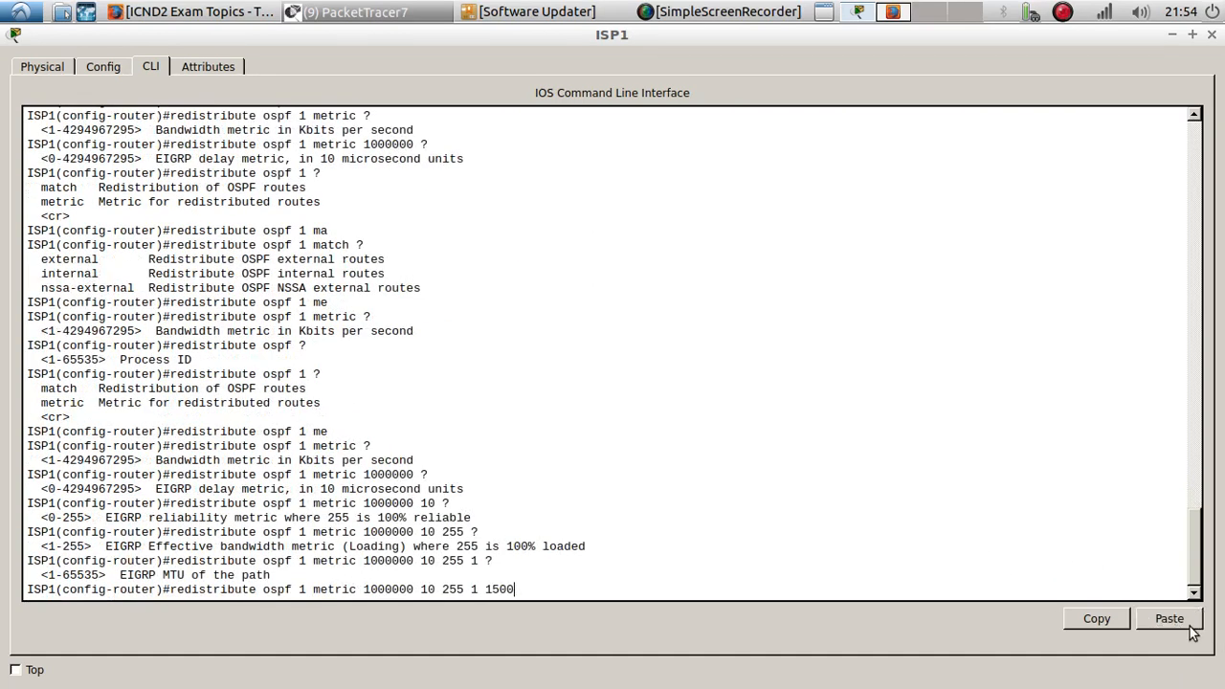
type("?")
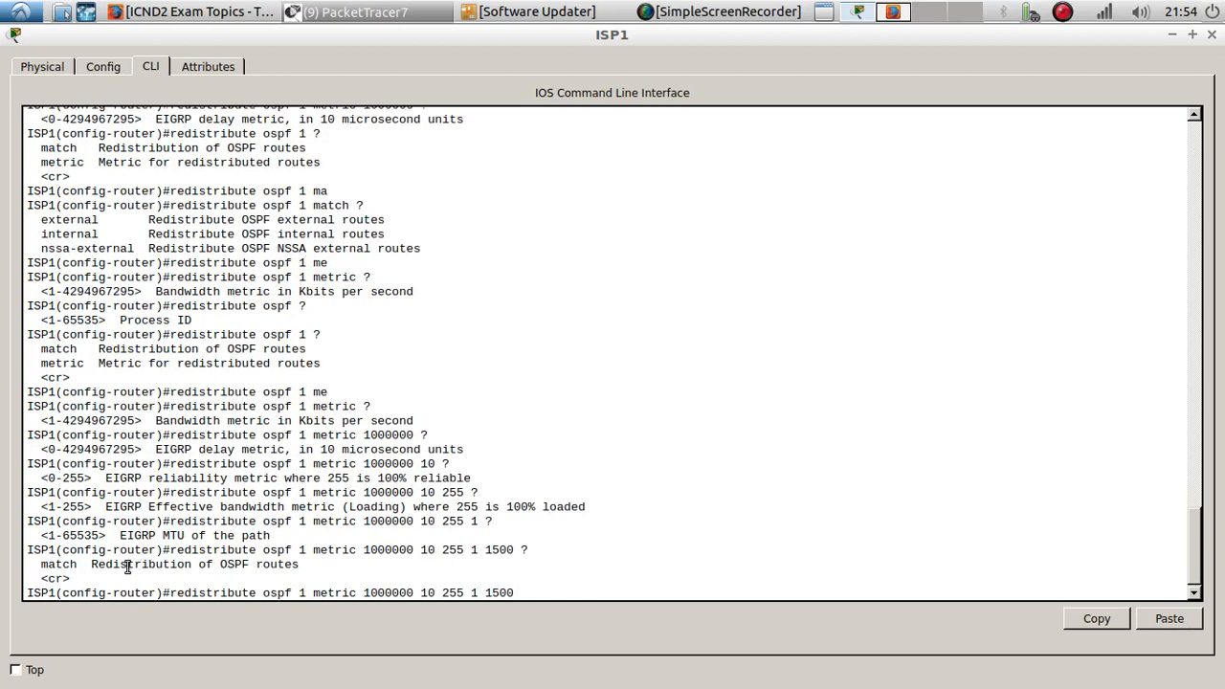
key("Return")
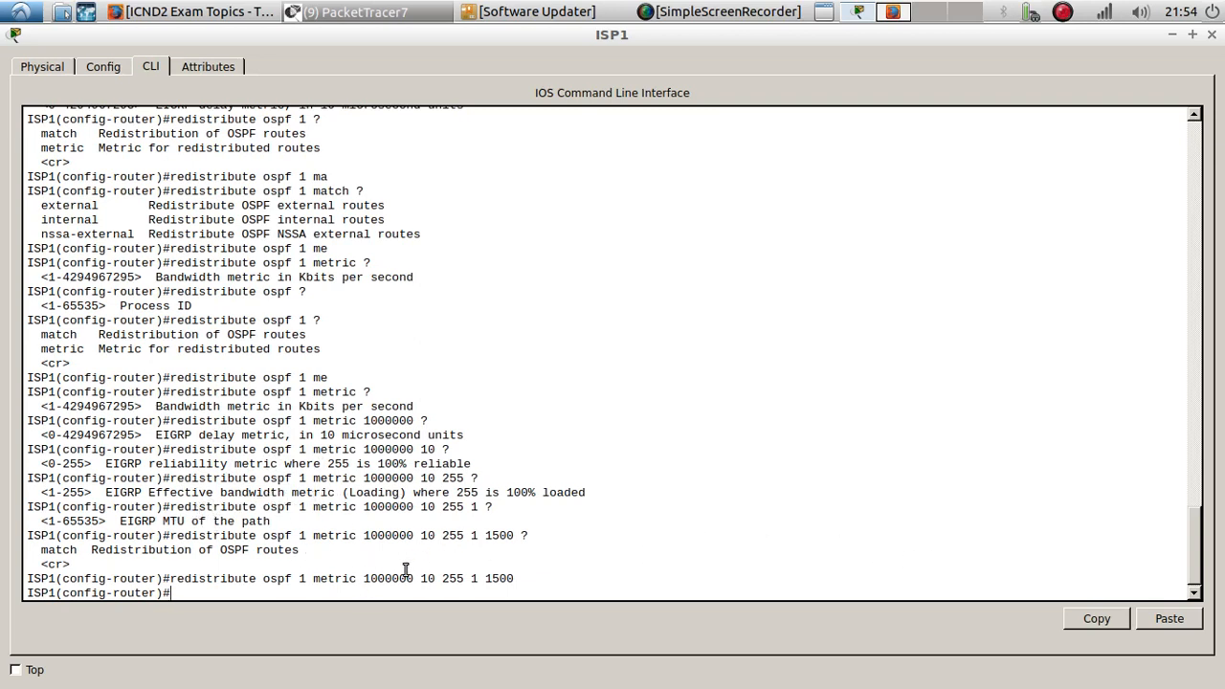
- Close the ISP1 console and rerun show ip route on Router on a Stick
left_click(1171, 34)
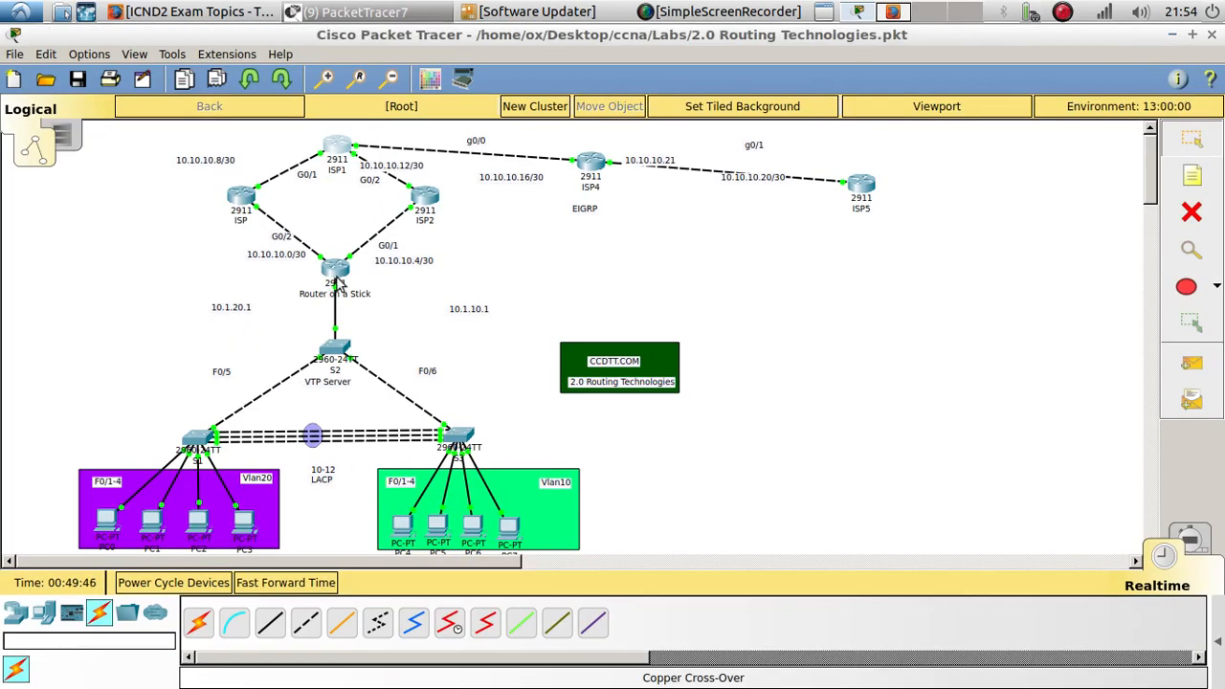
left_click(335, 269)
key("Up")
key("Return")
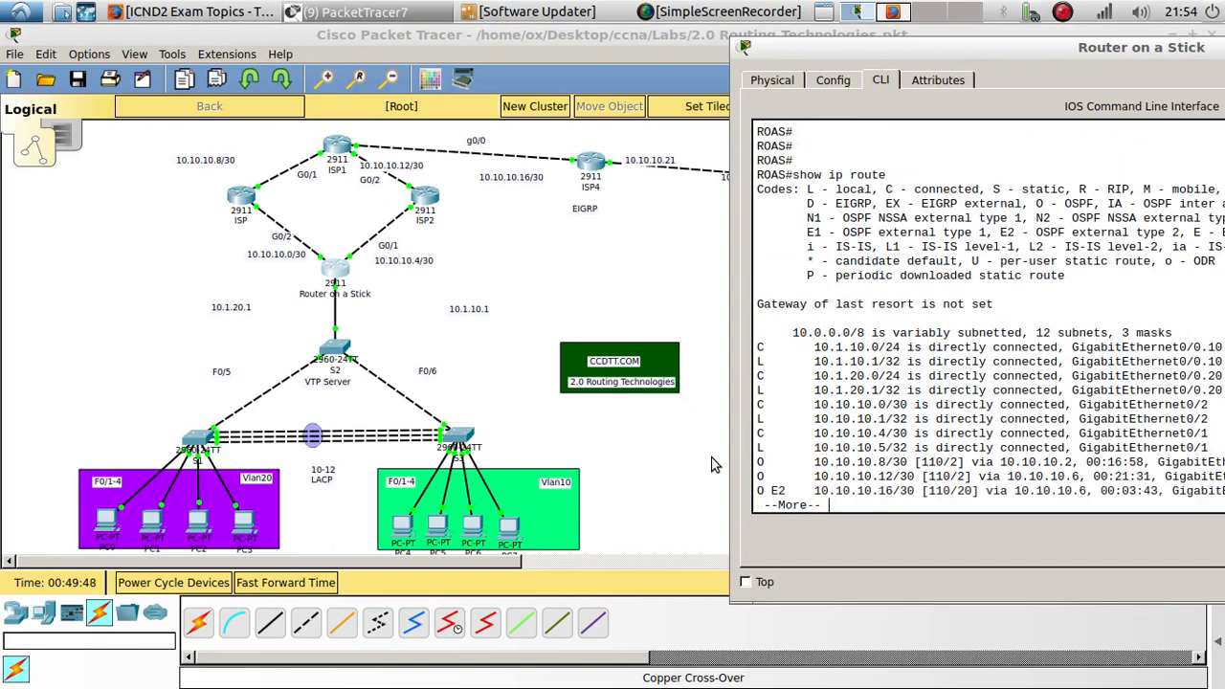
key("Return")
key("Return")
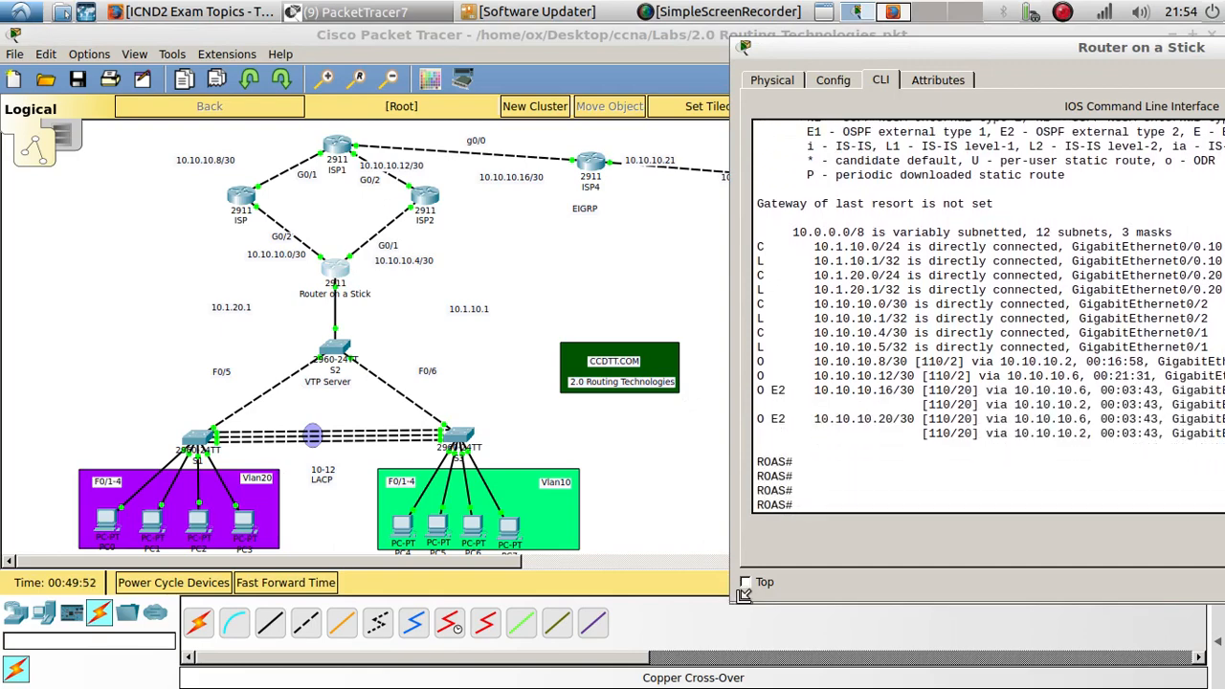
- Enlarge and reposition the Router on a Stick console to examine the OSPF E2 routes in the routing table
left_click_drag(742, 597, 400, 555)
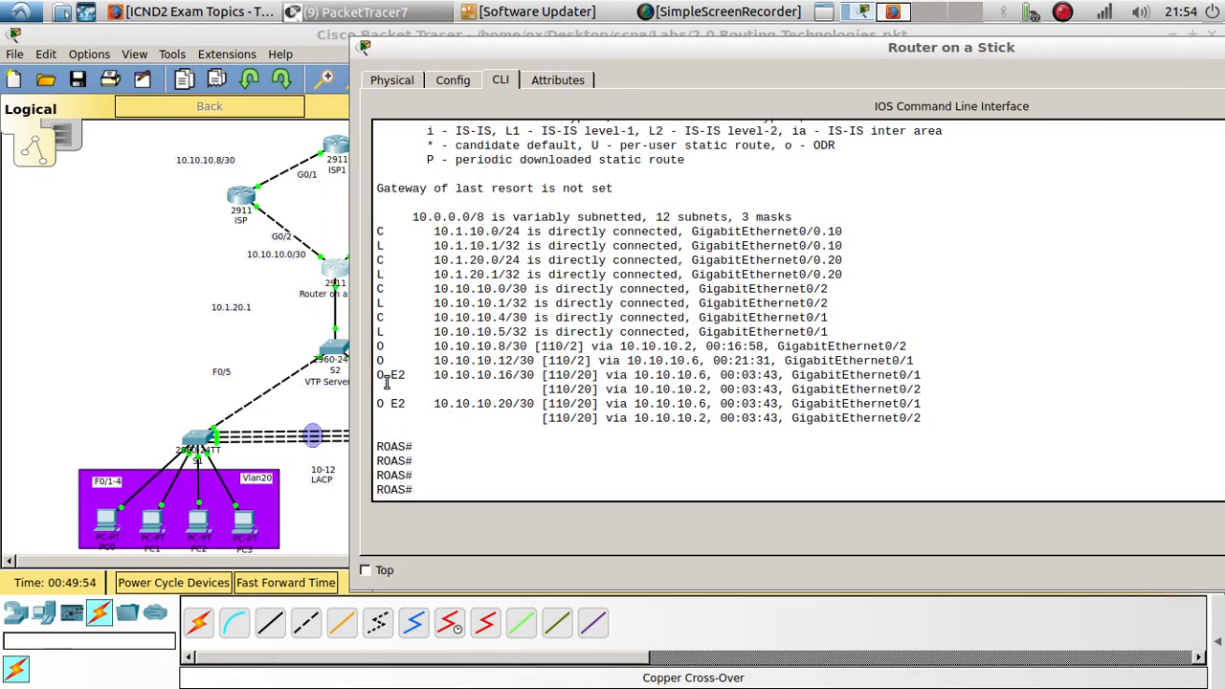
left_click_drag(392, 372, 419, 374)
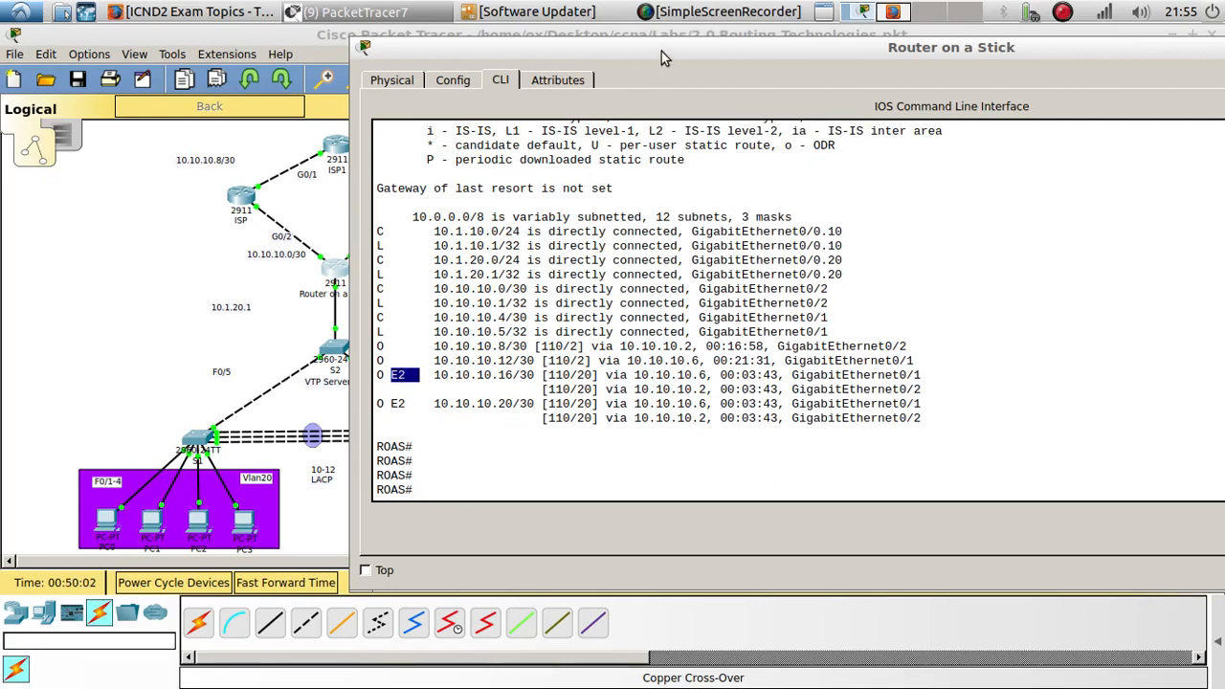
left_click_drag(661, 51, 680, 333)
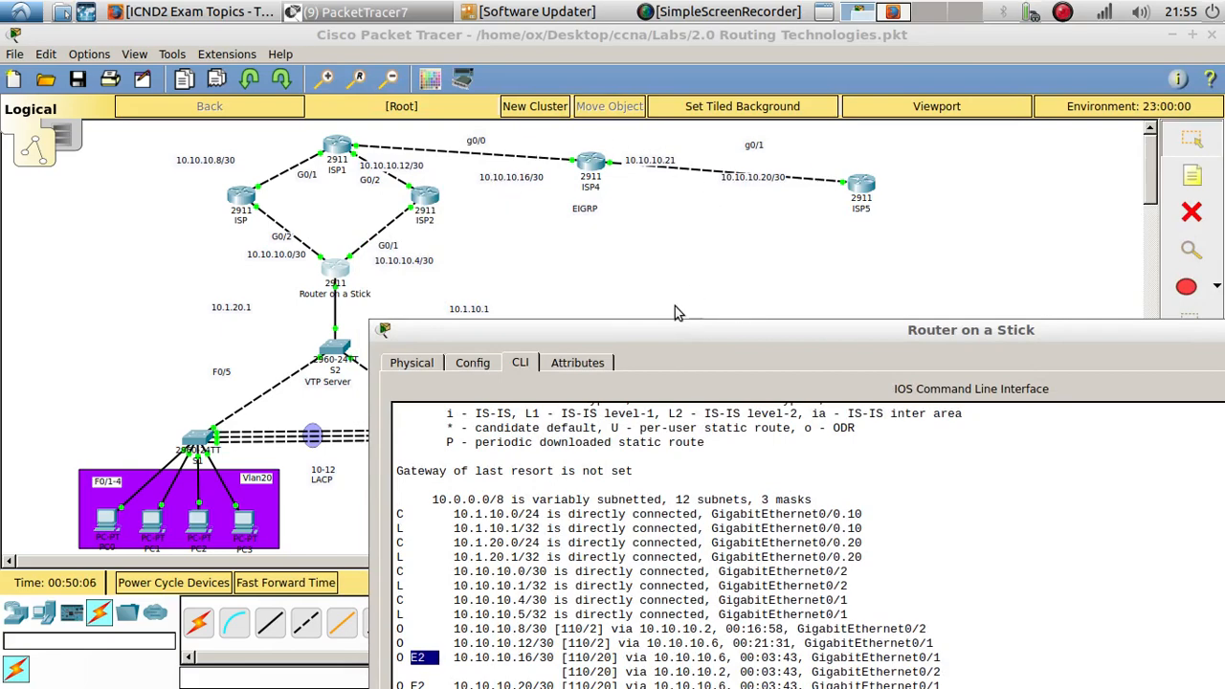
left_click_drag(641, 336, 966, 153)
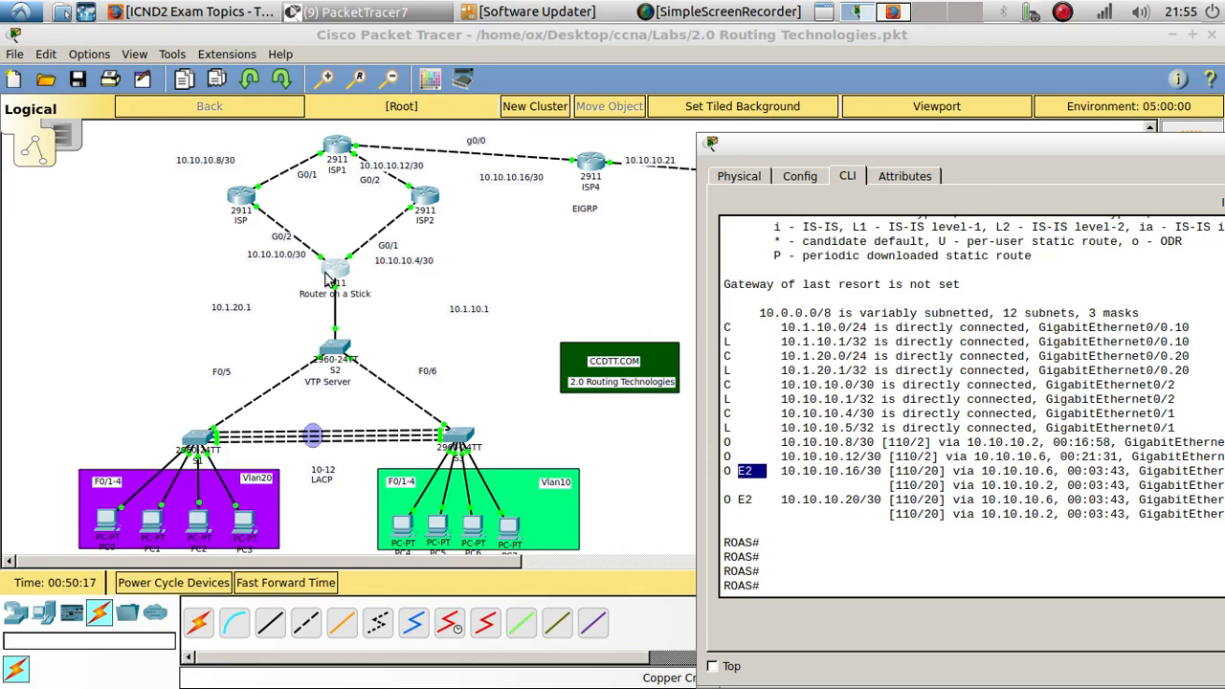
- Recall and rerun the ping to 10.10.10.21 from the Router on a Stick console, highlighting the command and replies
left_click(821, 585)
key("Up")
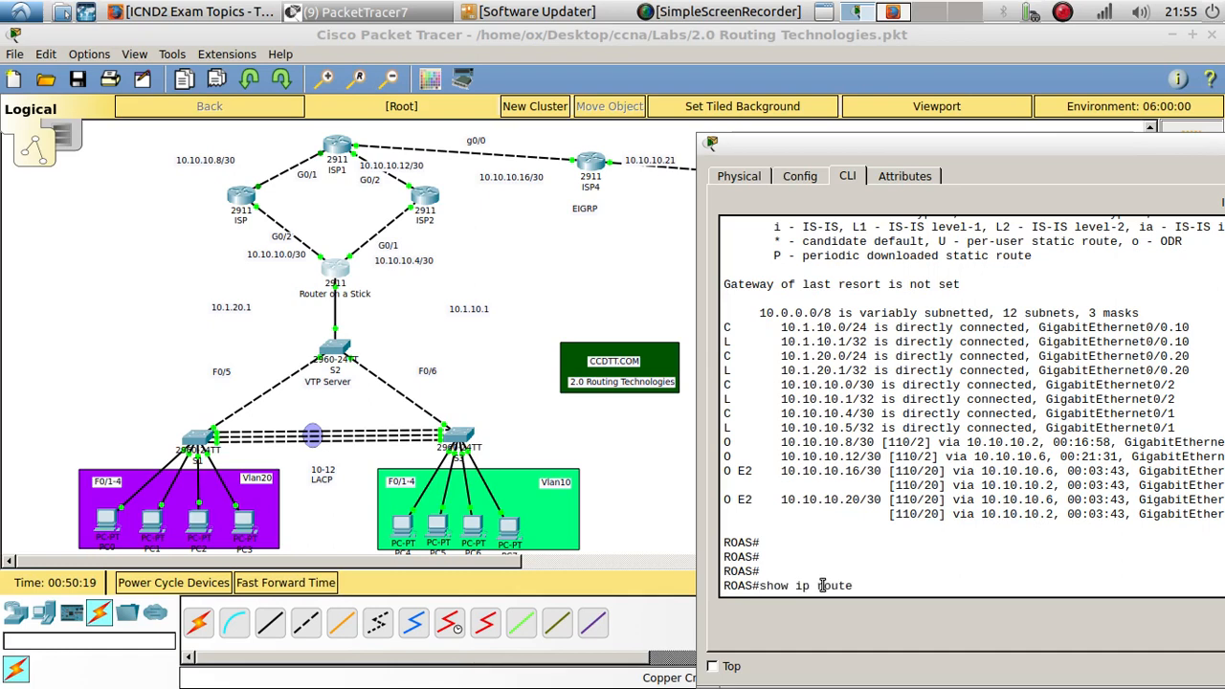
key("Up")
key("Return")
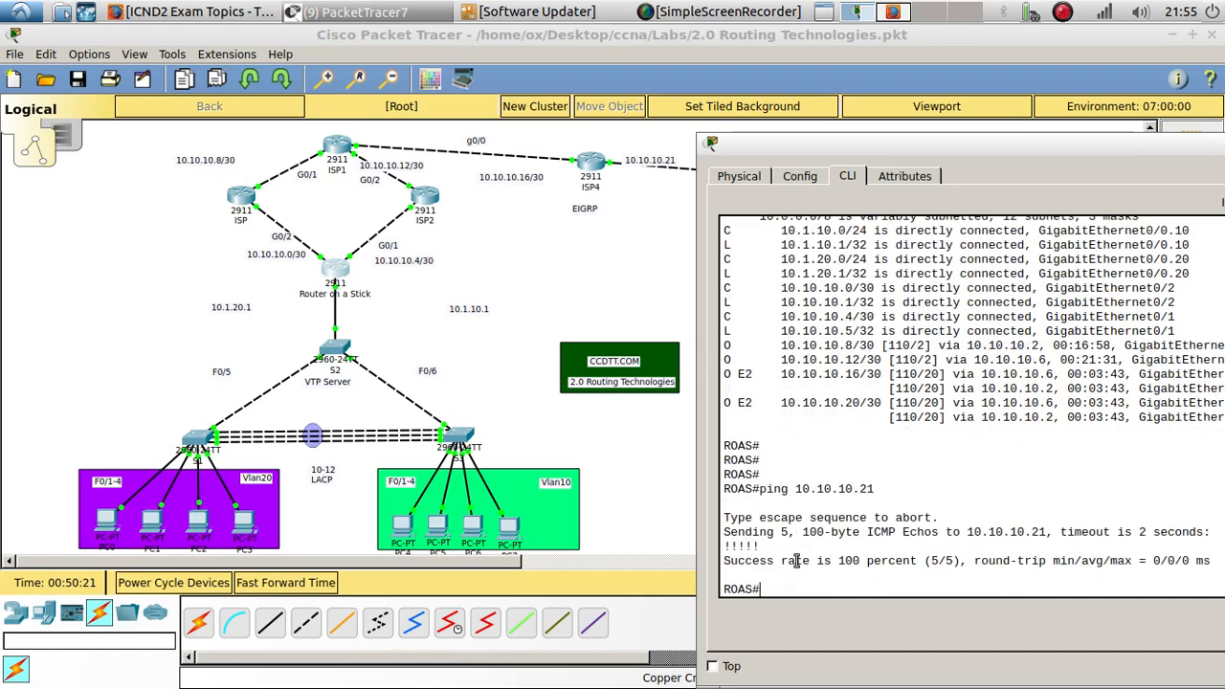
left_click_drag(771, 546, 706, 542)
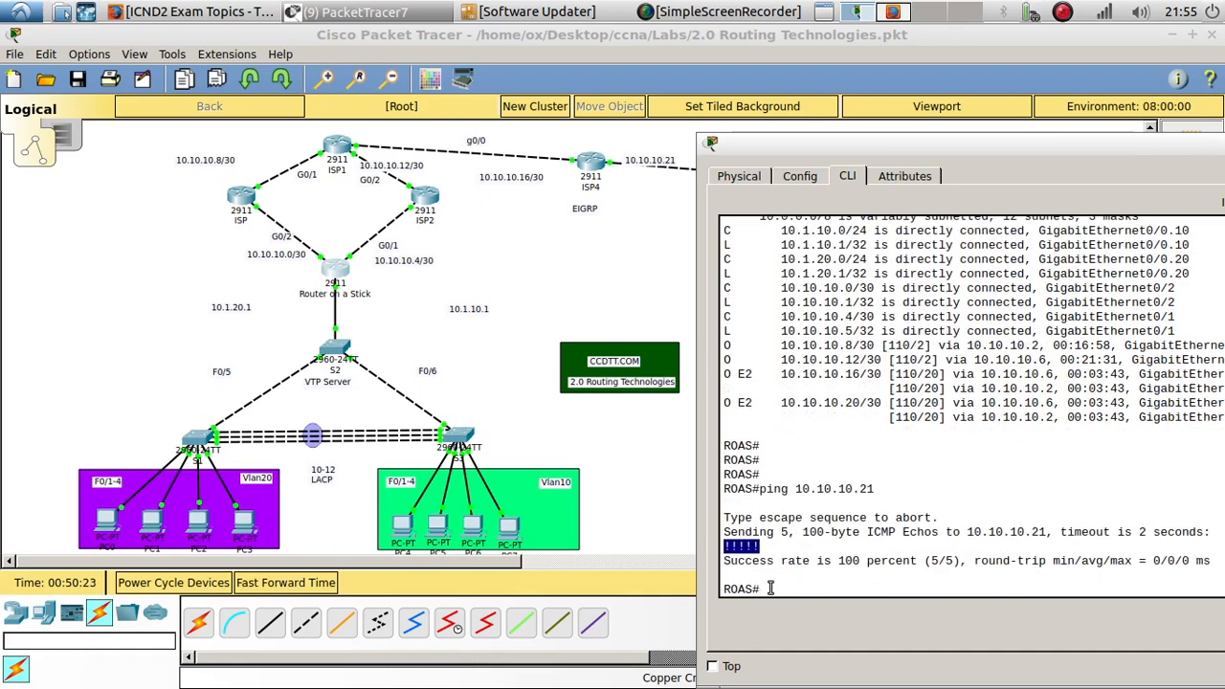
left_click_drag(884, 486, 761, 492)
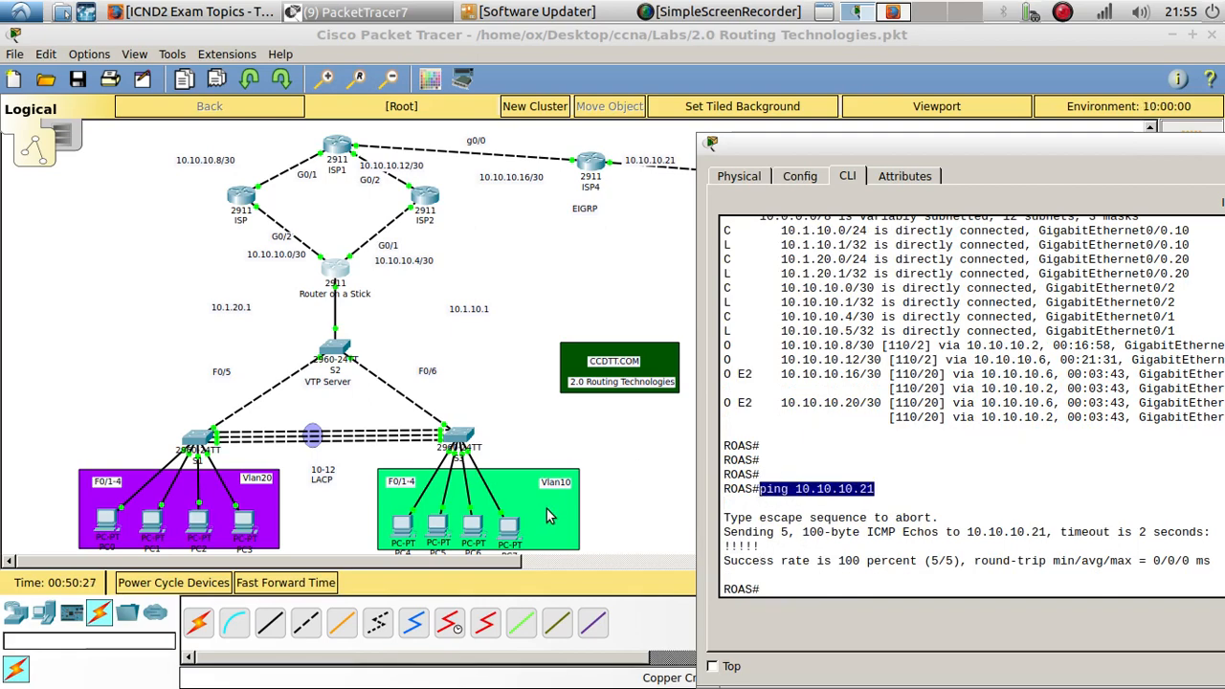
- Open PC7's command prompt and ping 10.10.10.21 to test end-to-end reachability
left_click(521, 529)
left_click_drag(588, 136, 964, 96)
left_click(1127, 196)
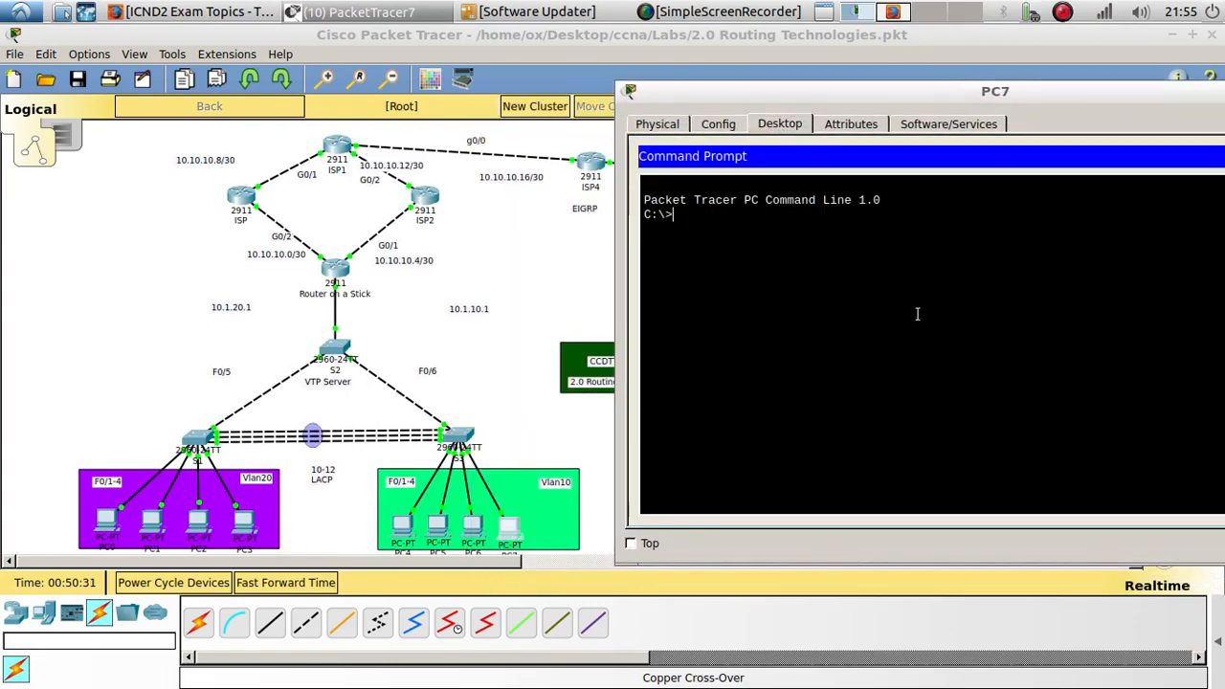
type("ping 10.10.")
type("10.2")
key("Return")
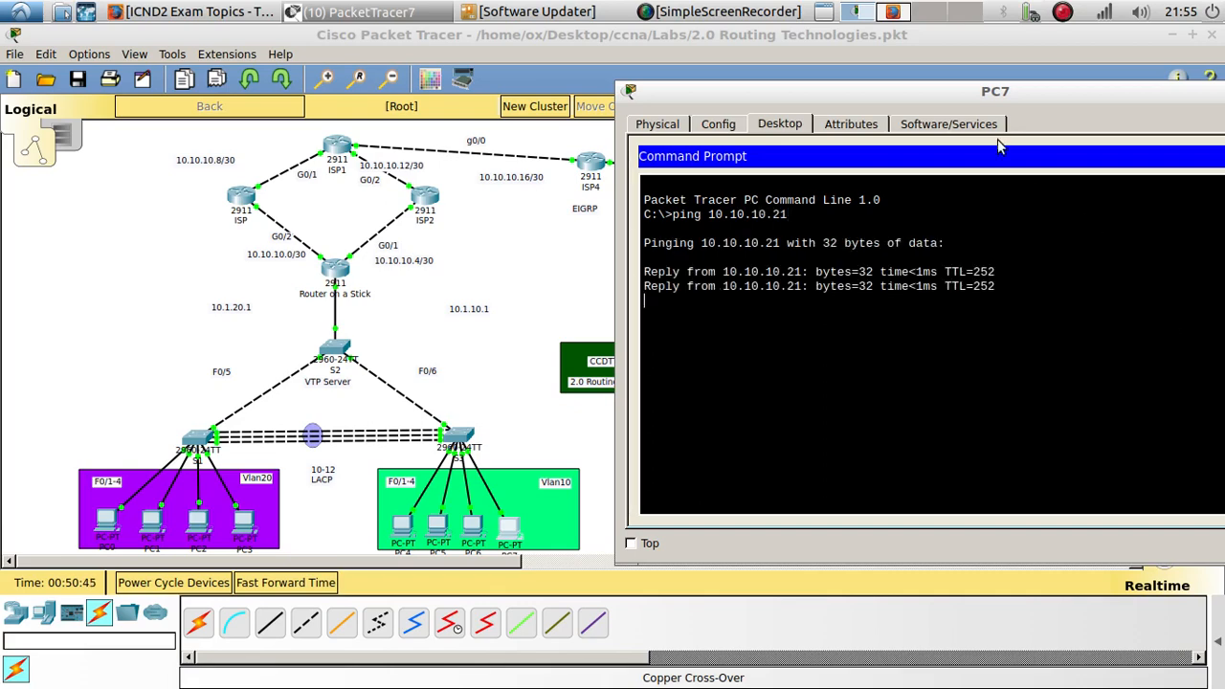
left_click_drag(914, 93, 748, 241)
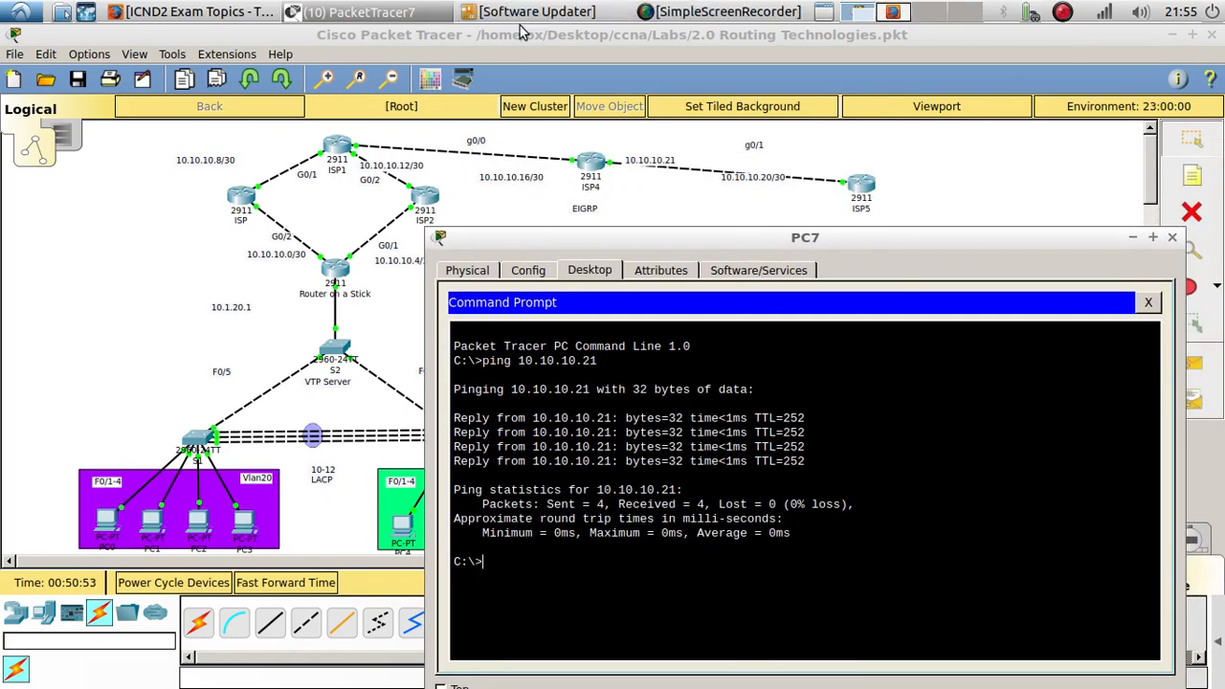
- Switch to Firefox and review the ICND2 exam topics listed under 2.0 Routing Technologies
left_click(907, 9)
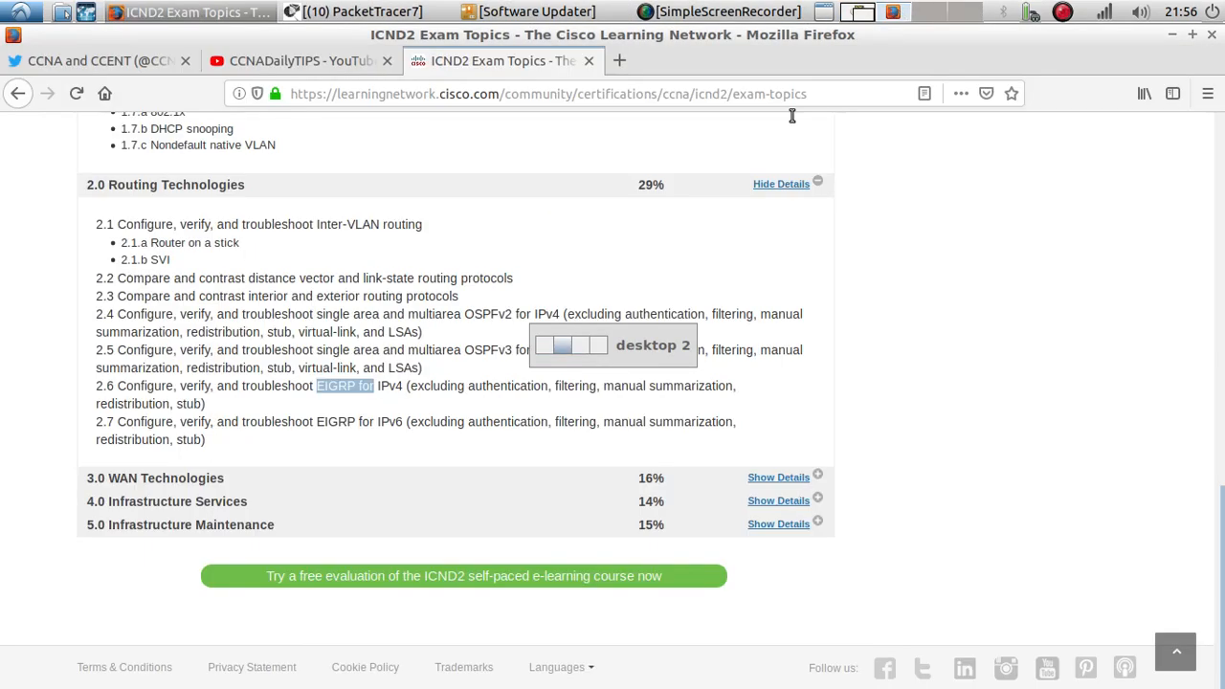
left_click_drag(317, 421, 355, 422)
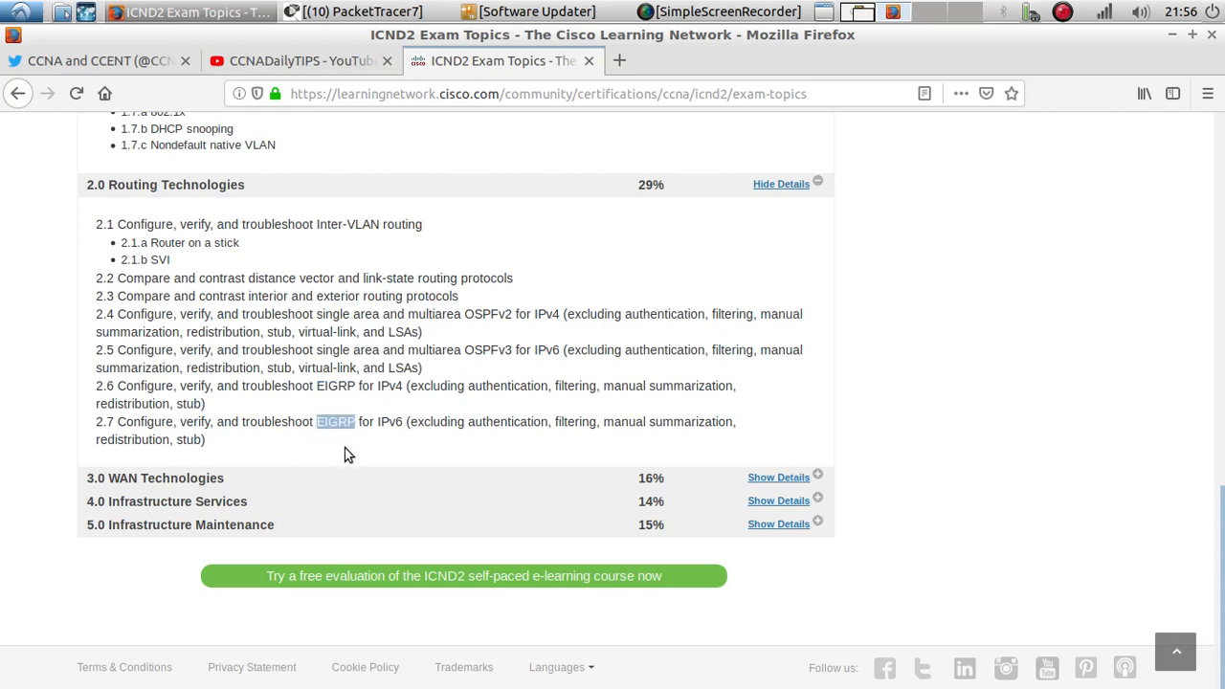
left_click_drag(241, 440, 90, 225)
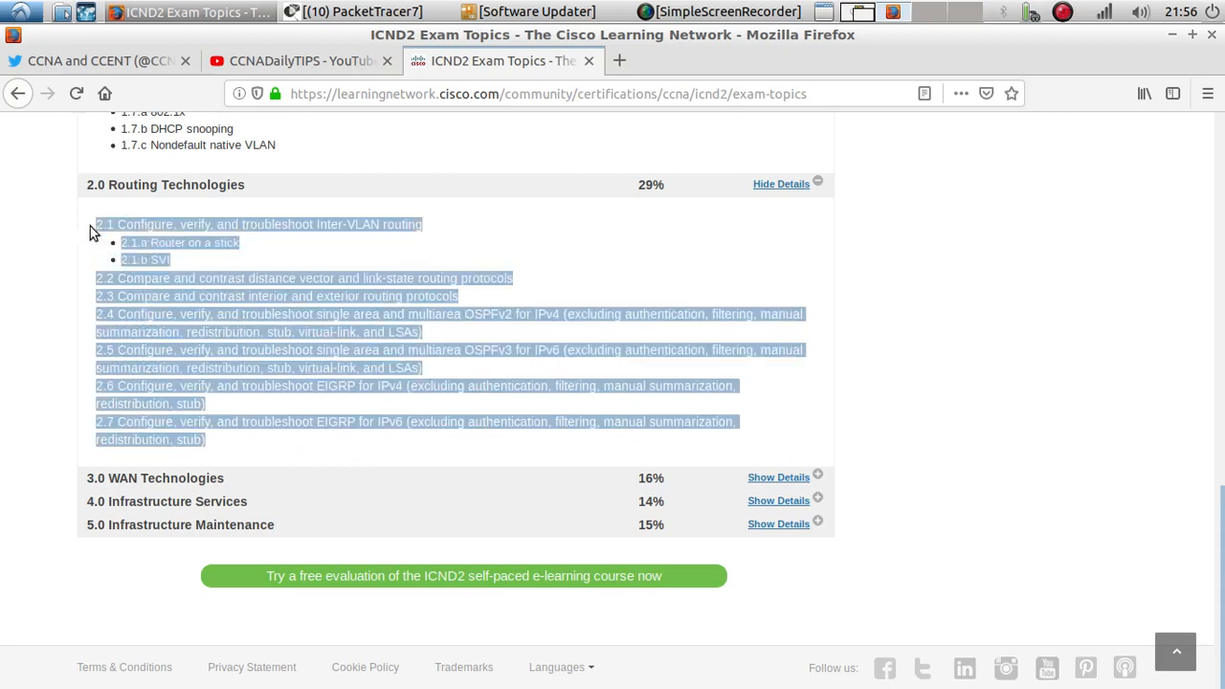
left_click(226, 271)
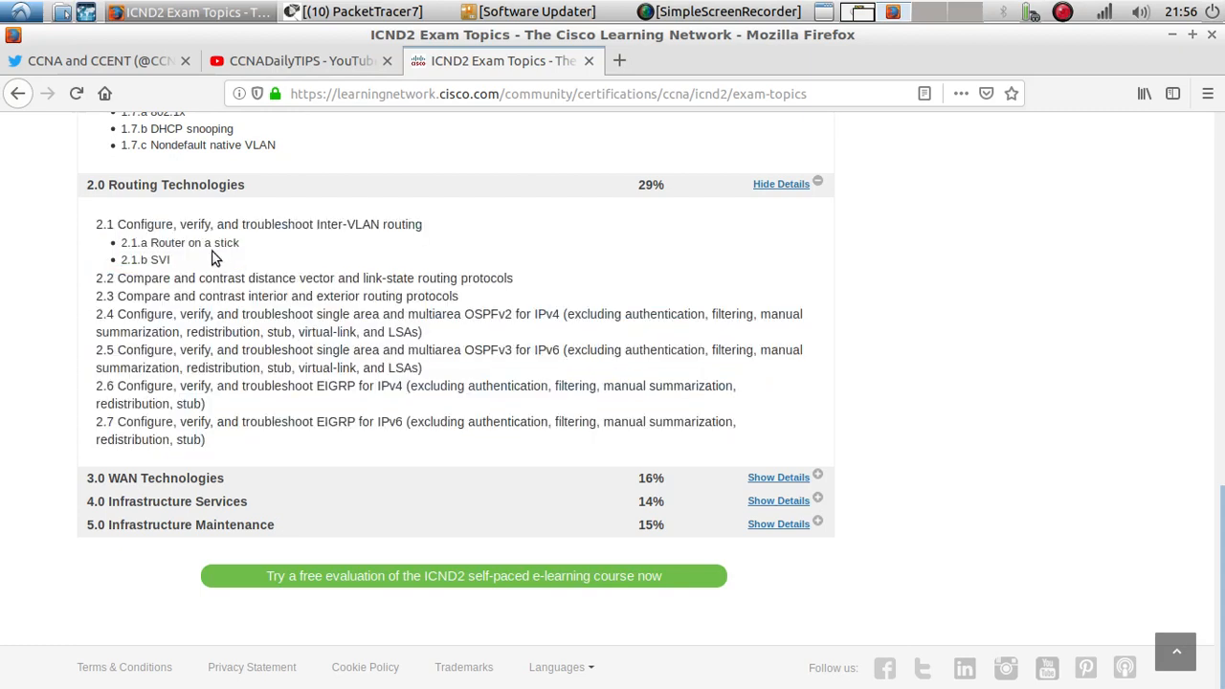
left_click_drag(243, 242, 115, 243)
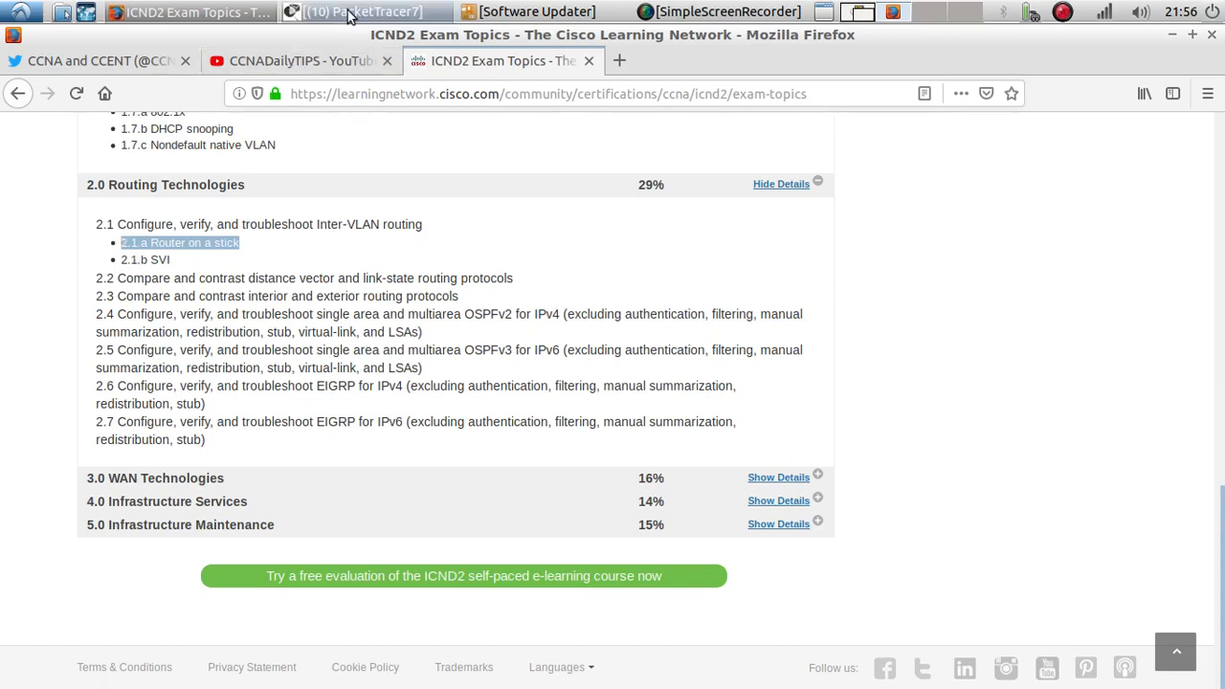
left_click(1062, 12)
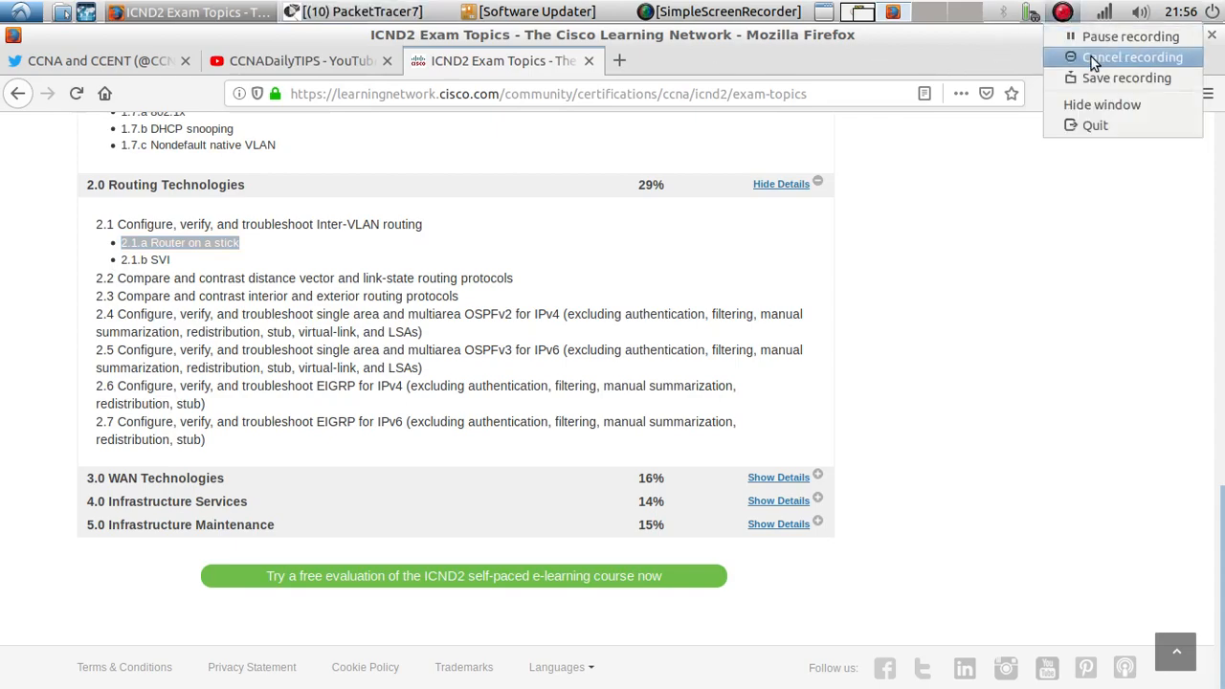